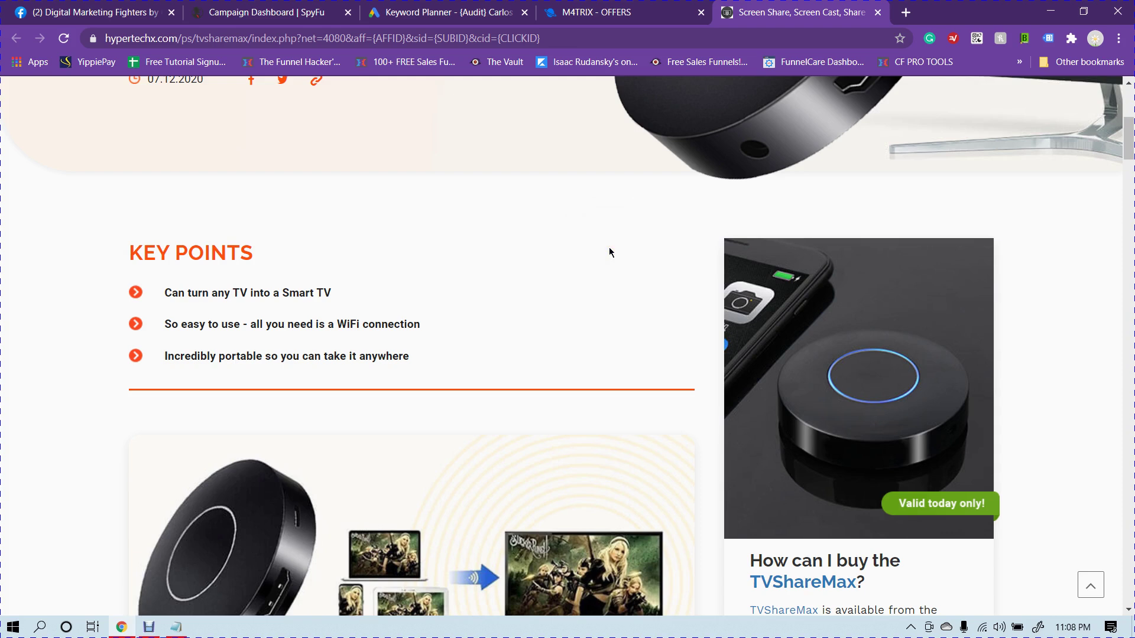
Close the TVShareMax landing page and search the M4TRIX offers for "zoom"
{"action": "scroll", "coordinate": [608, 248], "scroll_direction": "down", "scroll_amount": 2}
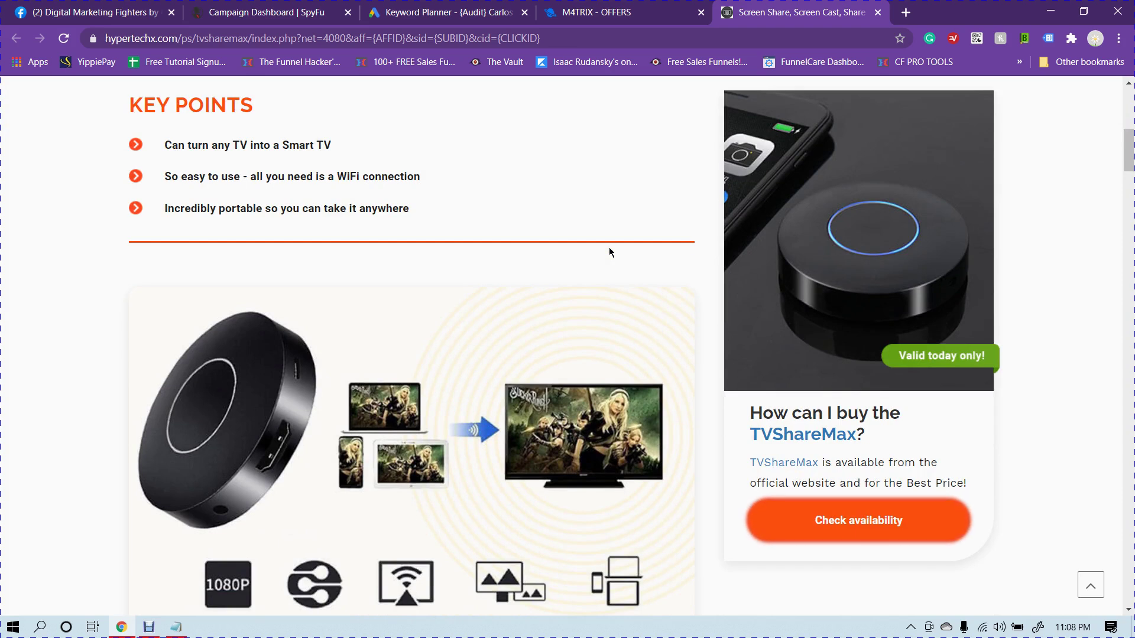
{"action": "scroll", "coordinate": [562, 227], "scroll_direction": "up", "scroll_amount": 7}
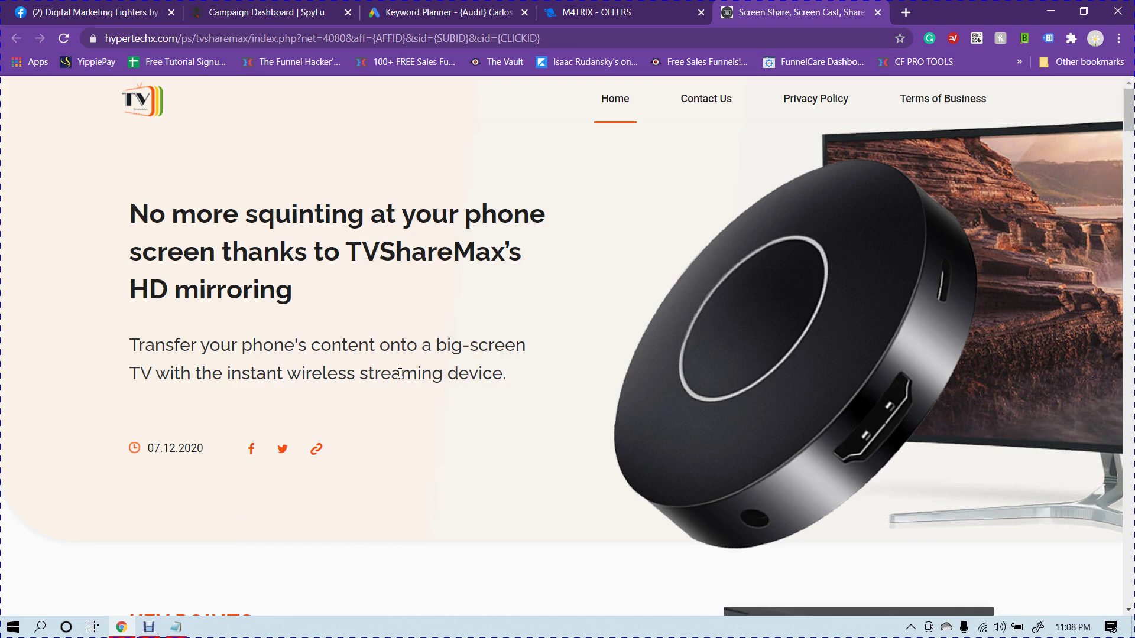
{"action": "left_click", "coordinate": [881, 13]}
{"action": "left_click", "coordinate": [977, 162]}
{"action": "key", "text": "ctrl+a"}
{"action": "type", "text": "zoom"}
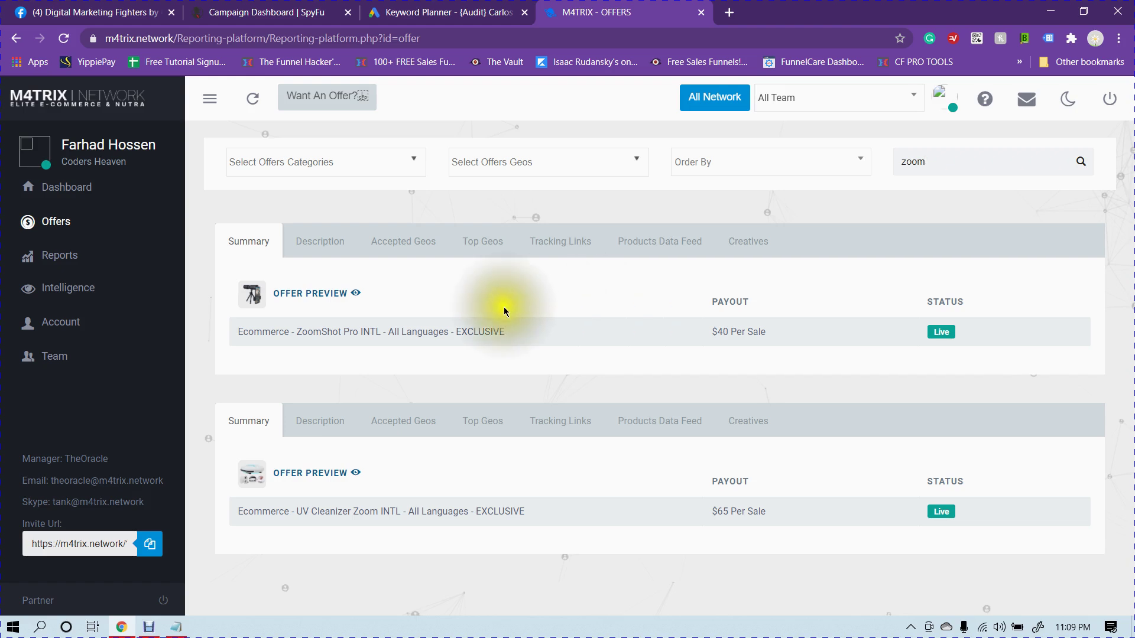
Preview The Classic order page from the tracking links of the ZoomShot Pro INTL offer
{"action": "left_click", "coordinate": [561, 242]}
{"action": "scroll", "coordinate": [460, 374], "scroll_direction": "down", "scroll_amount": 3}
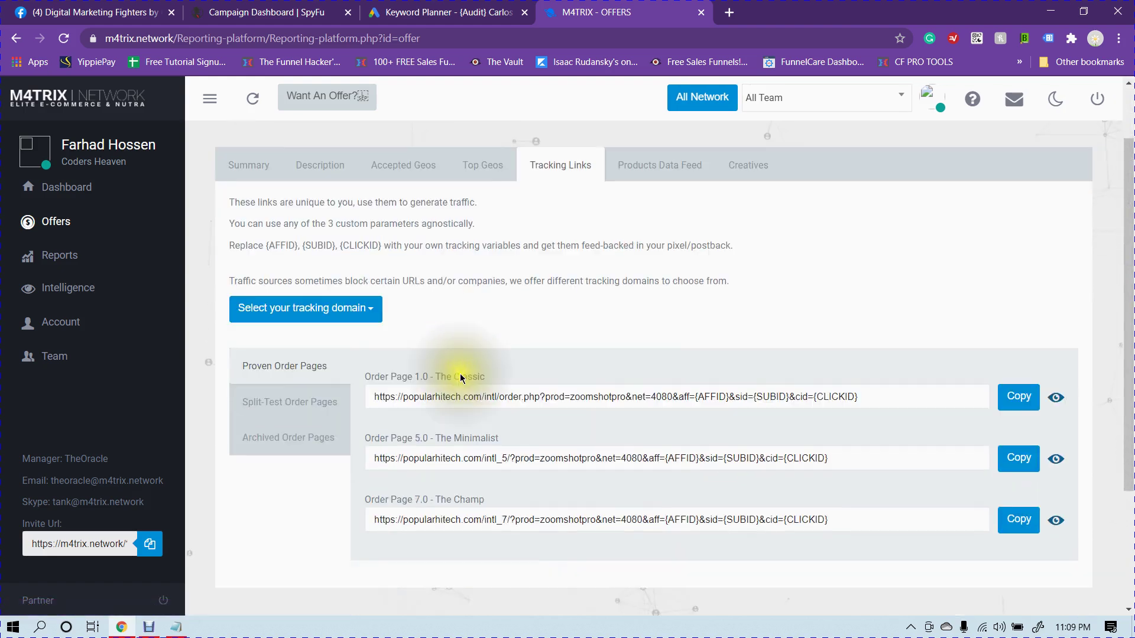
{"action": "left_click", "coordinate": [1058, 325]}
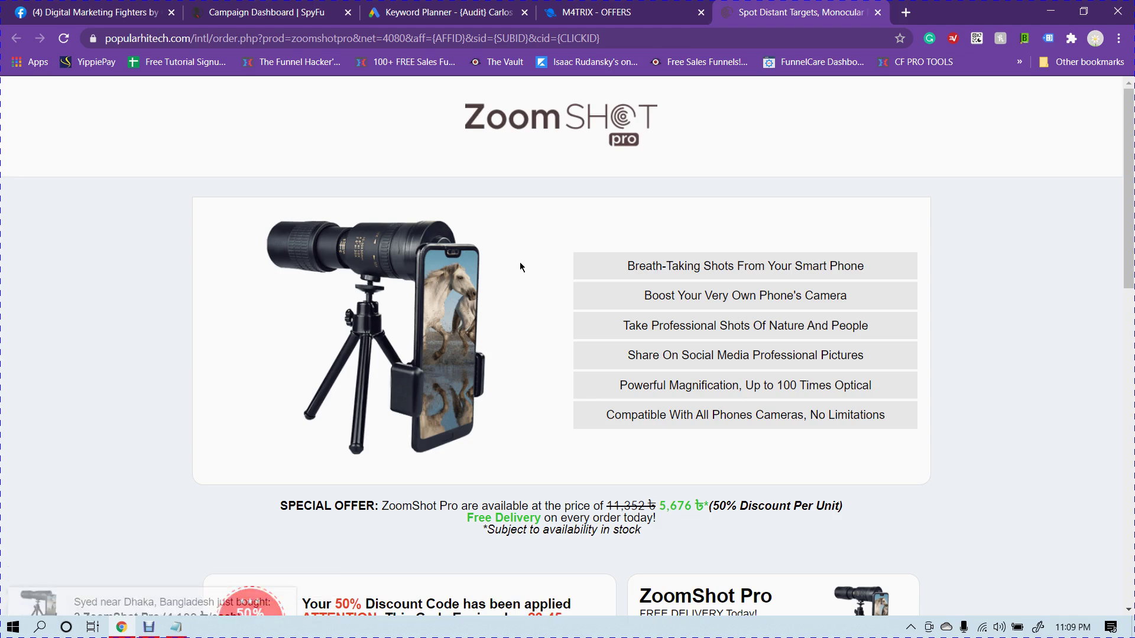
{"action": "left_click", "coordinate": [530, 220]}
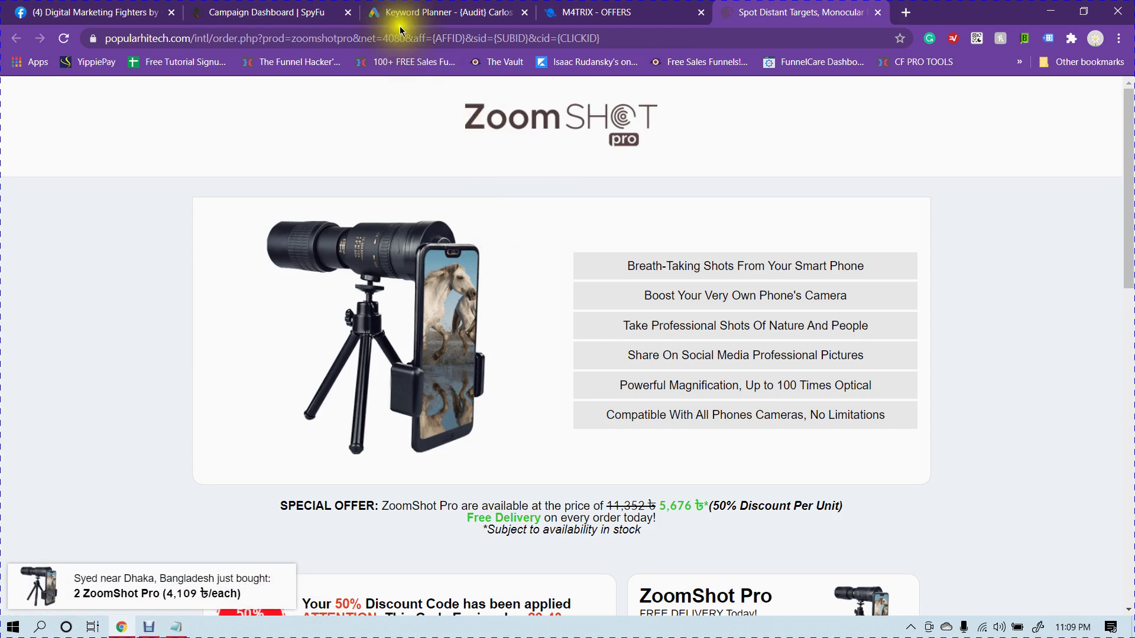
Look over the SpyFu campaign dashboard and the Google Ads Keyword Planner home page as keyword research tools
{"action": "left_click", "coordinate": [266, 12]}
{"action": "left_click", "coordinate": [433, 218]}
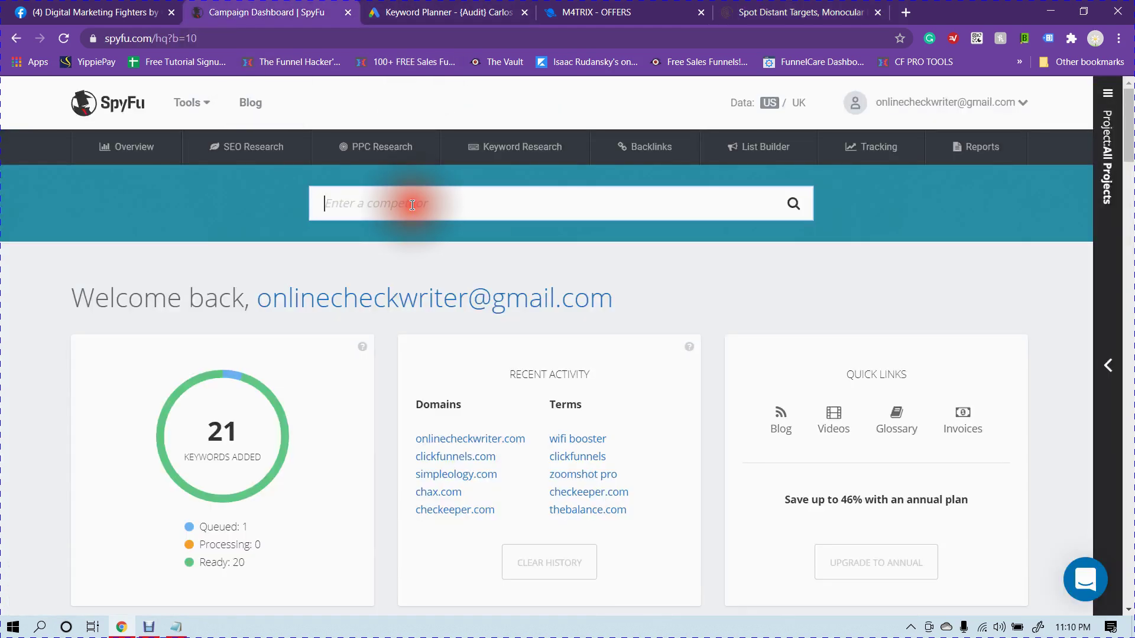
{"action": "left_click", "coordinate": [165, 152]}
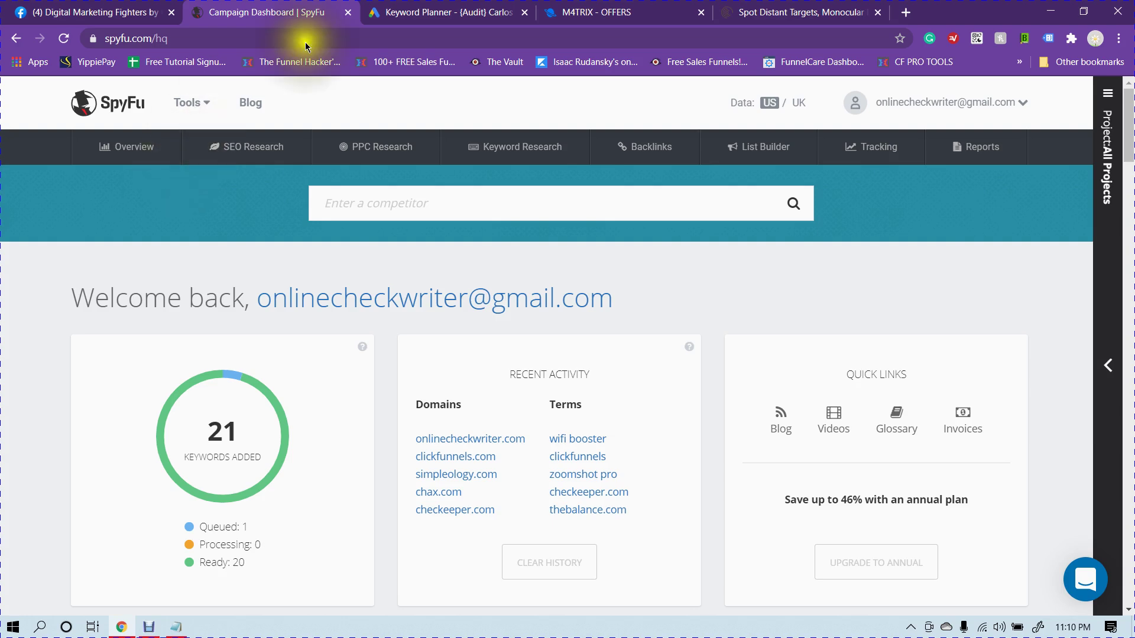
{"action": "left_click", "coordinate": [383, 12]}
{"action": "left_click", "coordinate": [840, 100]}
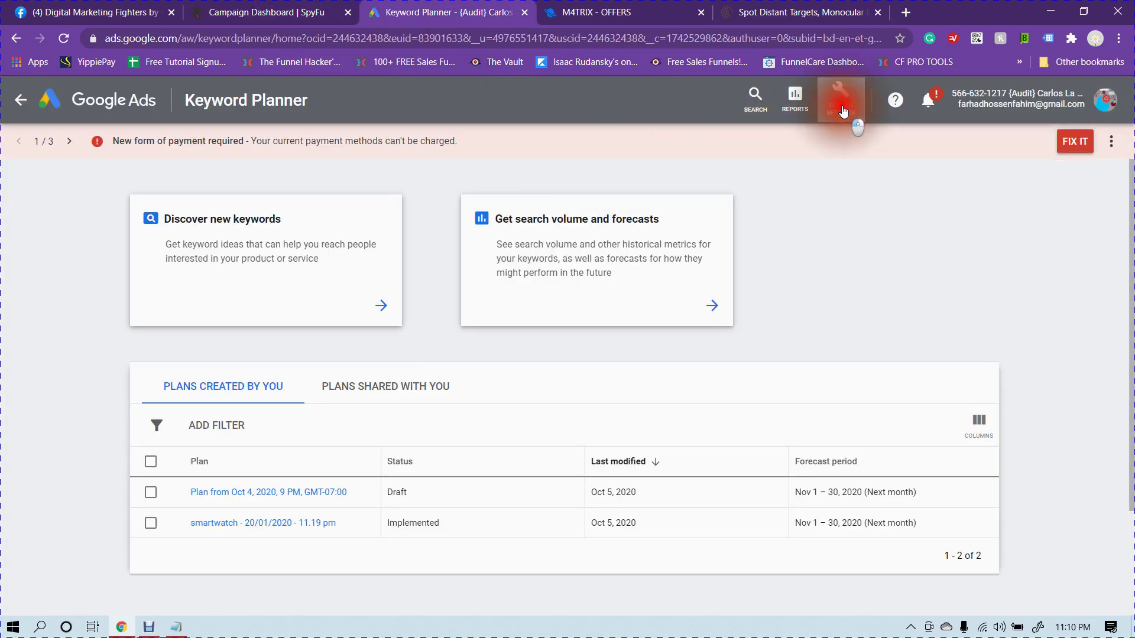
{"action": "left_click", "coordinate": [20, 264]}
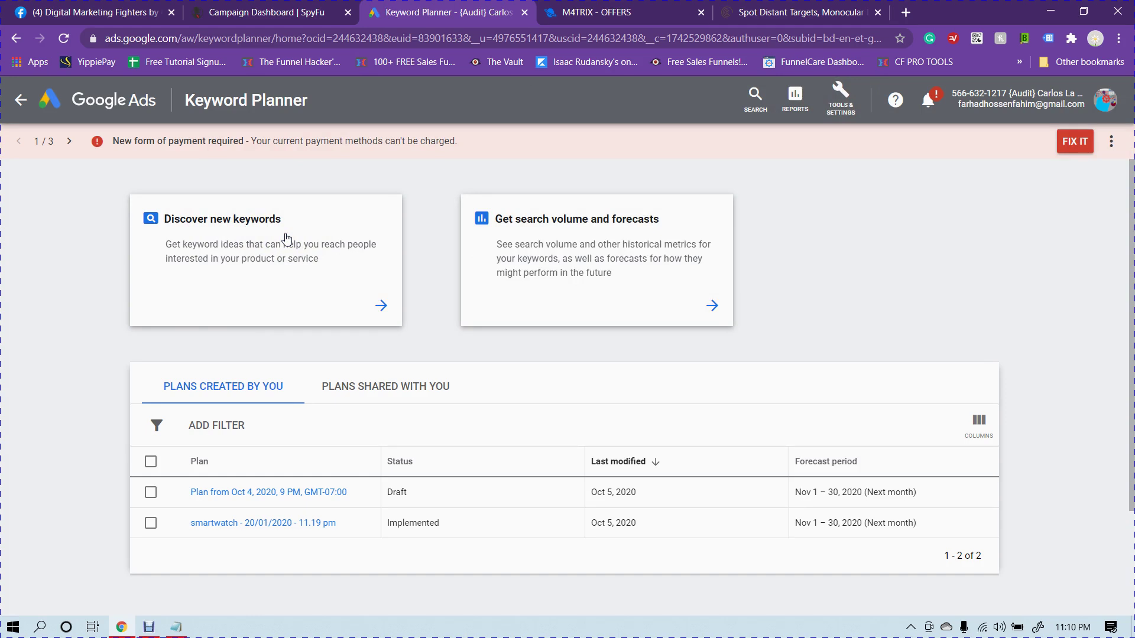
{"action": "left_click", "coordinate": [263, 12]}
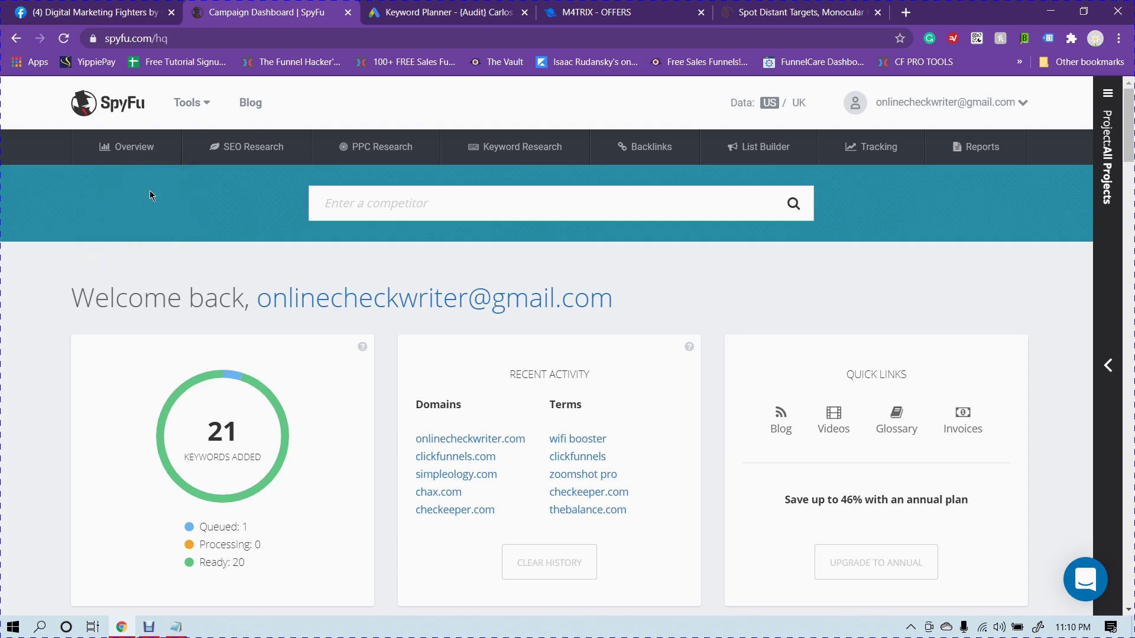
{"action": "left_click", "coordinate": [421, 7]}
{"action": "left_click", "coordinate": [307, 11]}
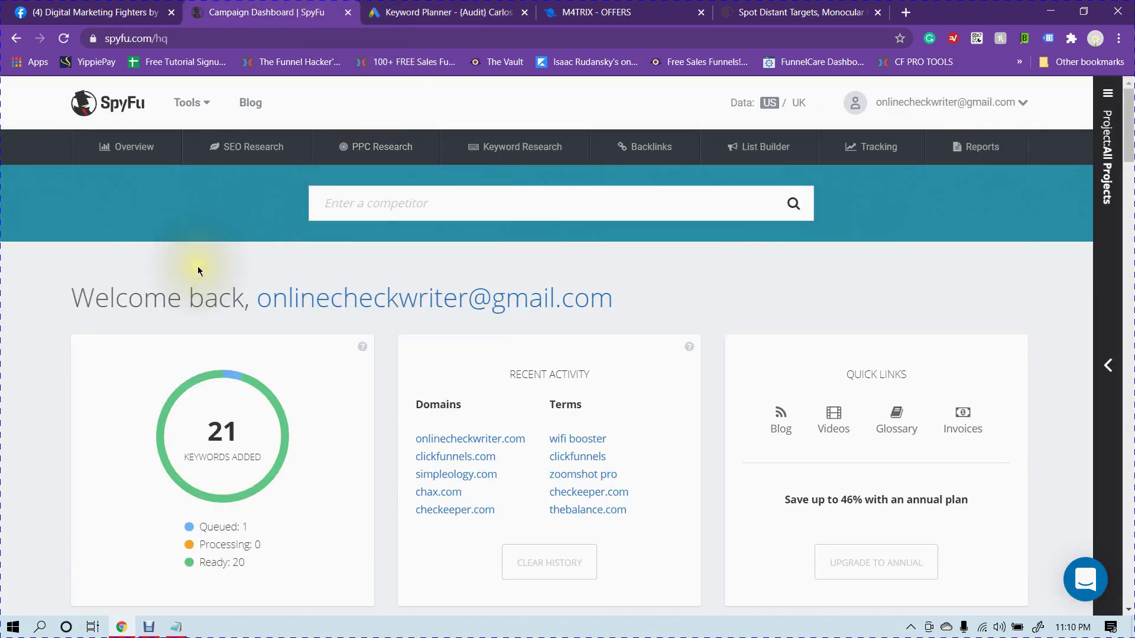
{"action": "left_click", "coordinate": [390, 7]}
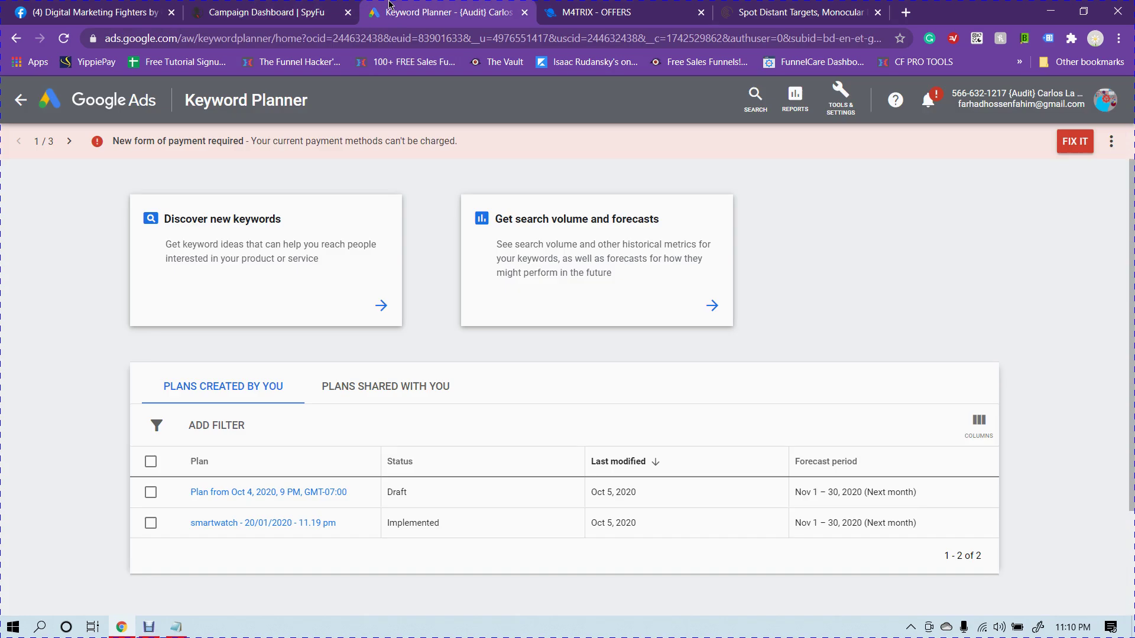
{"action": "left_click", "coordinate": [322, 13]}
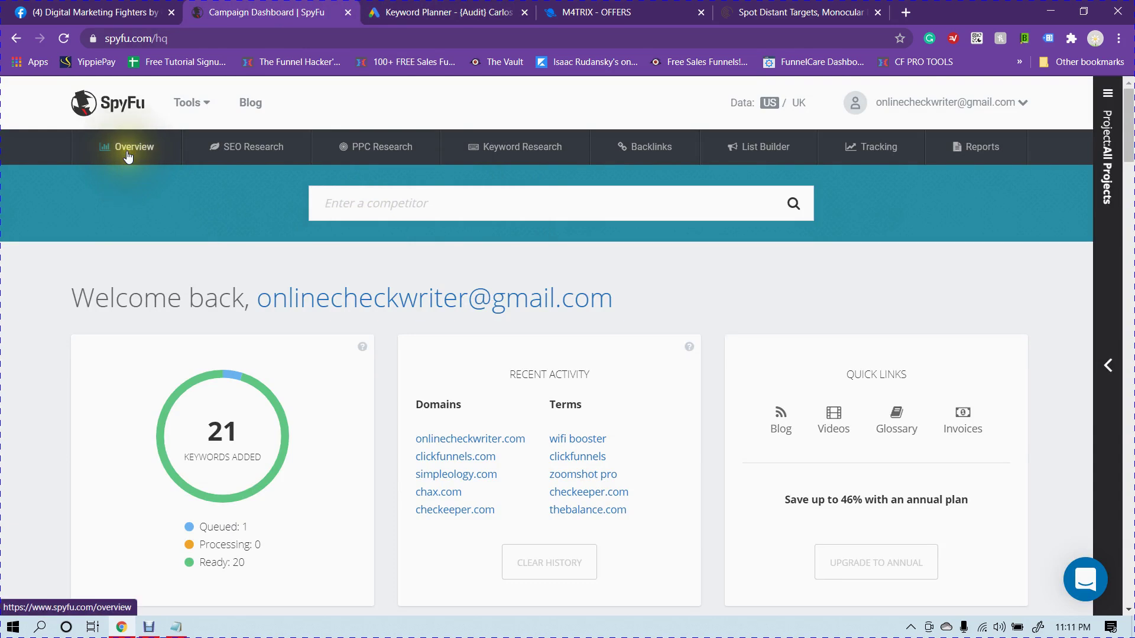
{"action": "left_click", "coordinate": [409, 199]}
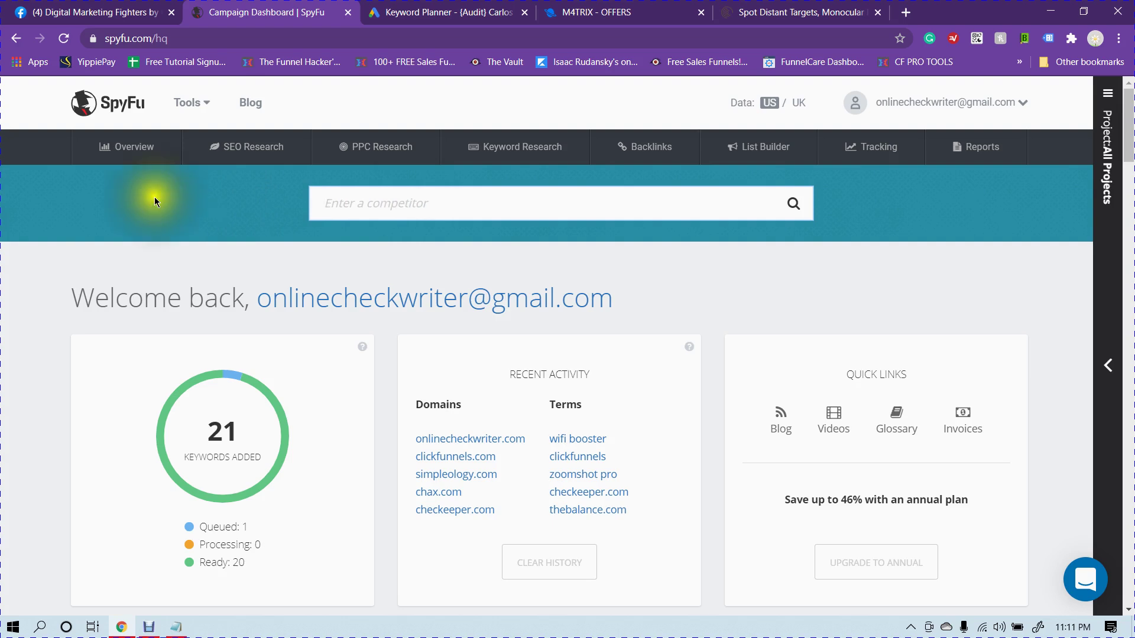
Examine SpyFu's available SEO research, PPC research, keyword research and extra feature tools
{"action": "left_click", "coordinate": [188, 104]}
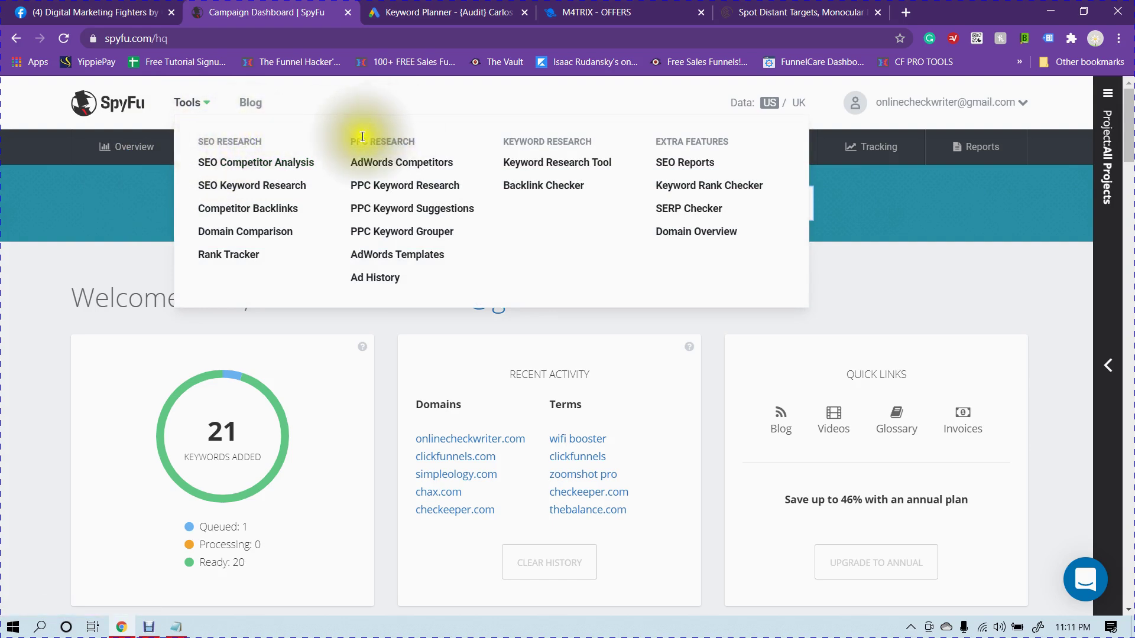
{"action": "left_click_drag", "start_coordinate": [199, 140], "coordinate": [259, 134]}
{"action": "left_click", "coordinate": [243, 136]}
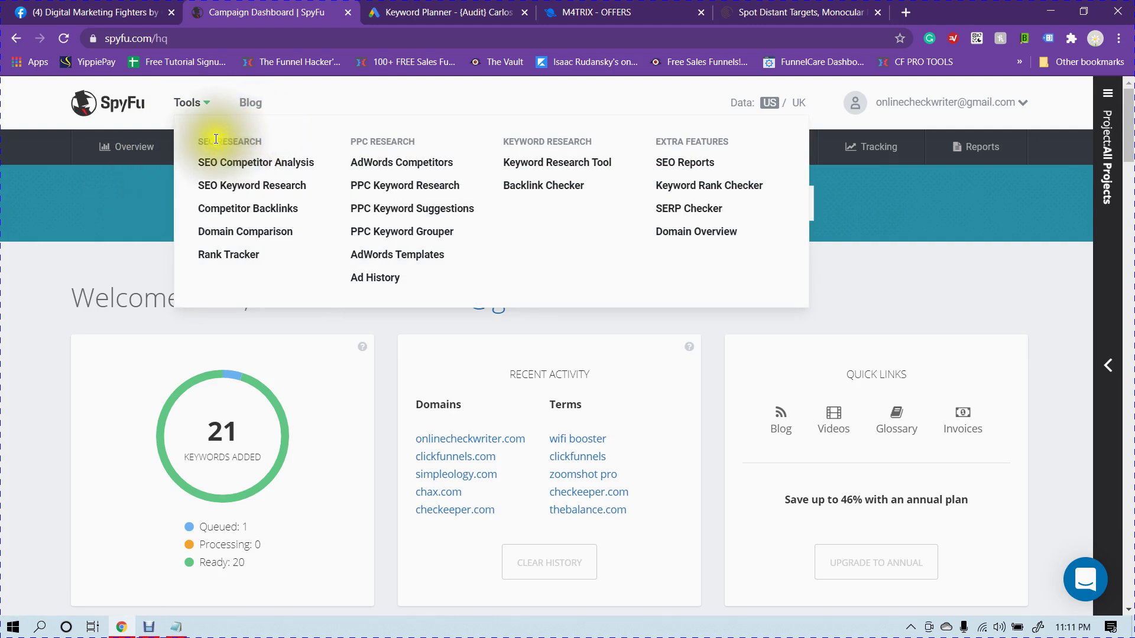
{"action": "left_click_drag", "start_coordinate": [203, 141], "coordinate": [263, 143]}
{"action": "left_click", "coordinate": [256, 285]}
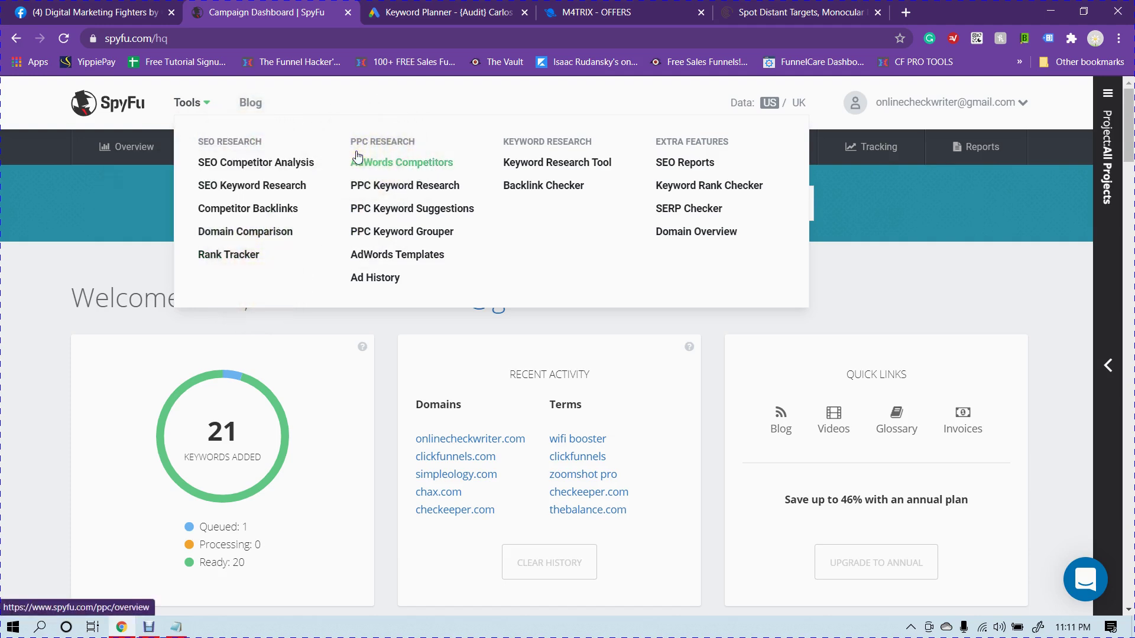
{"action": "left_click", "coordinate": [429, 7]}
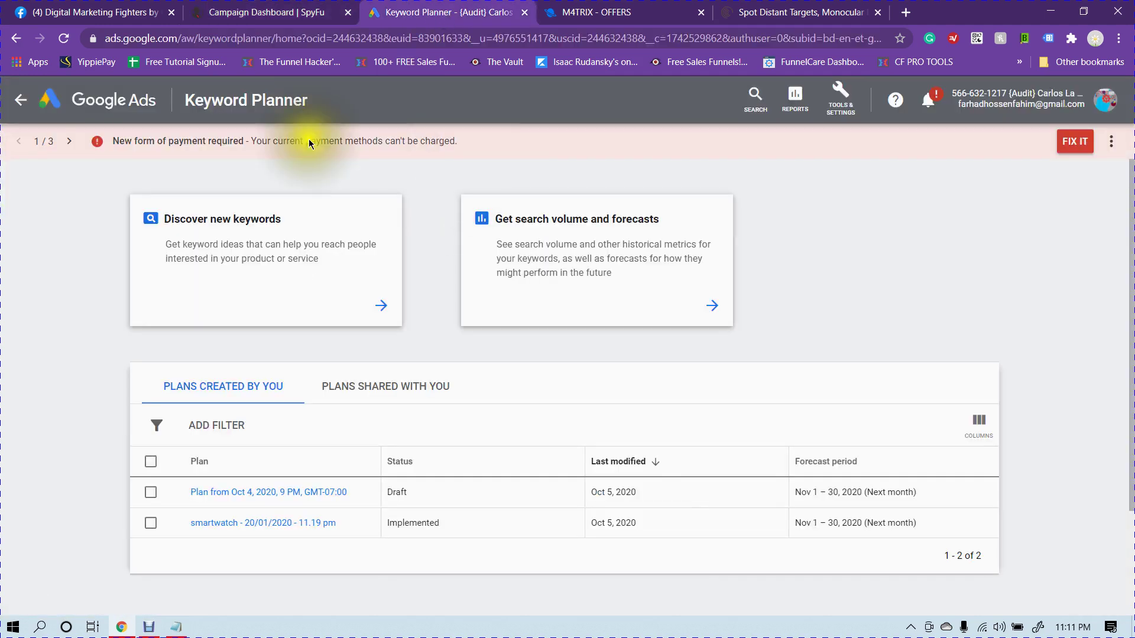
{"action": "left_click", "coordinate": [266, 11]}
{"action": "mouse_move", "coordinate": [359, 148]}
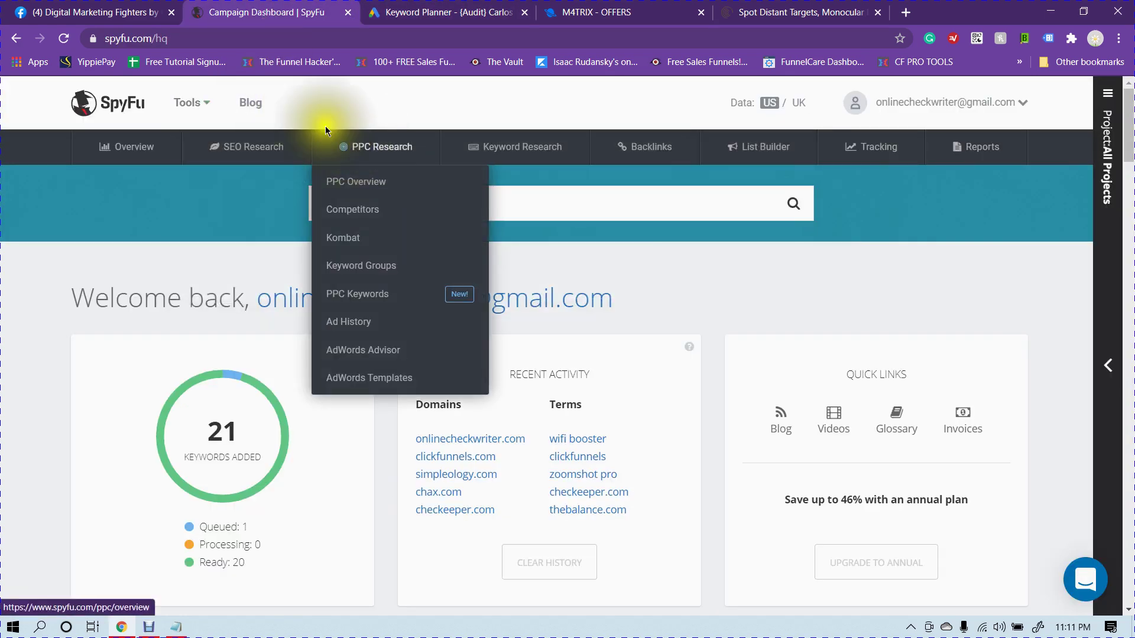
{"action": "mouse_move", "coordinate": [190, 104]}
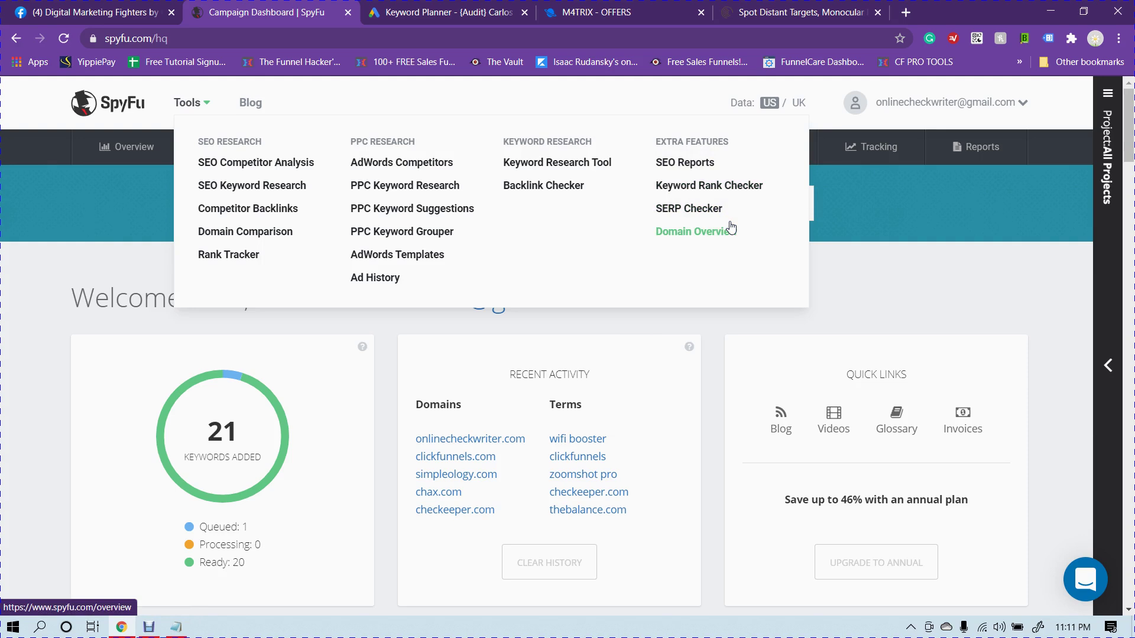
{"action": "left_click", "coordinate": [684, 236]}
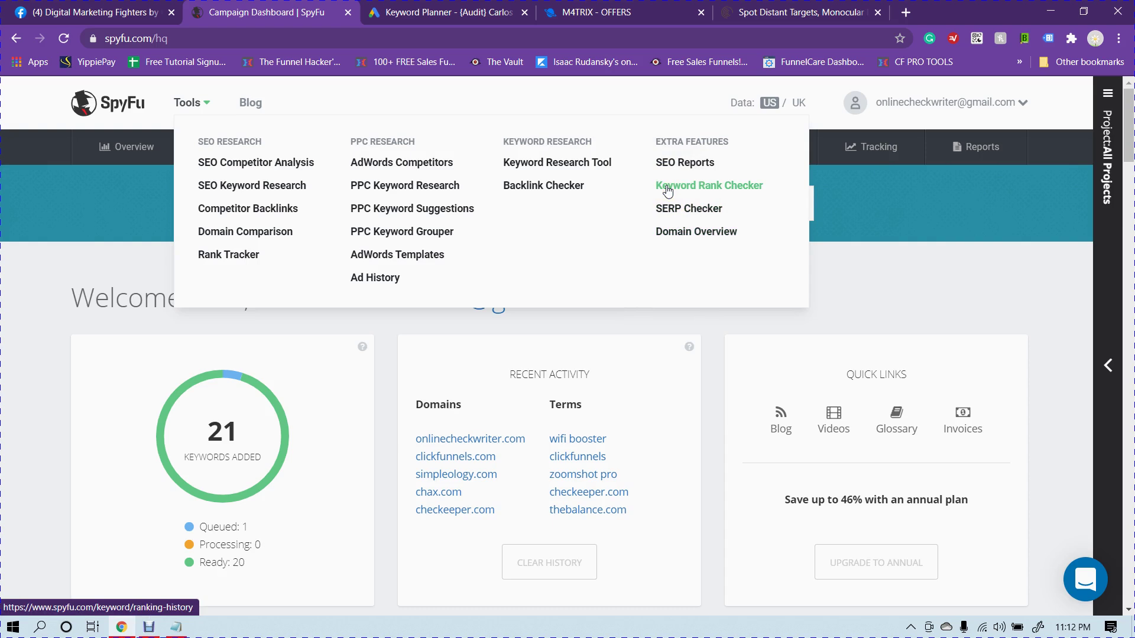
{"action": "left_click", "coordinate": [368, 139]}
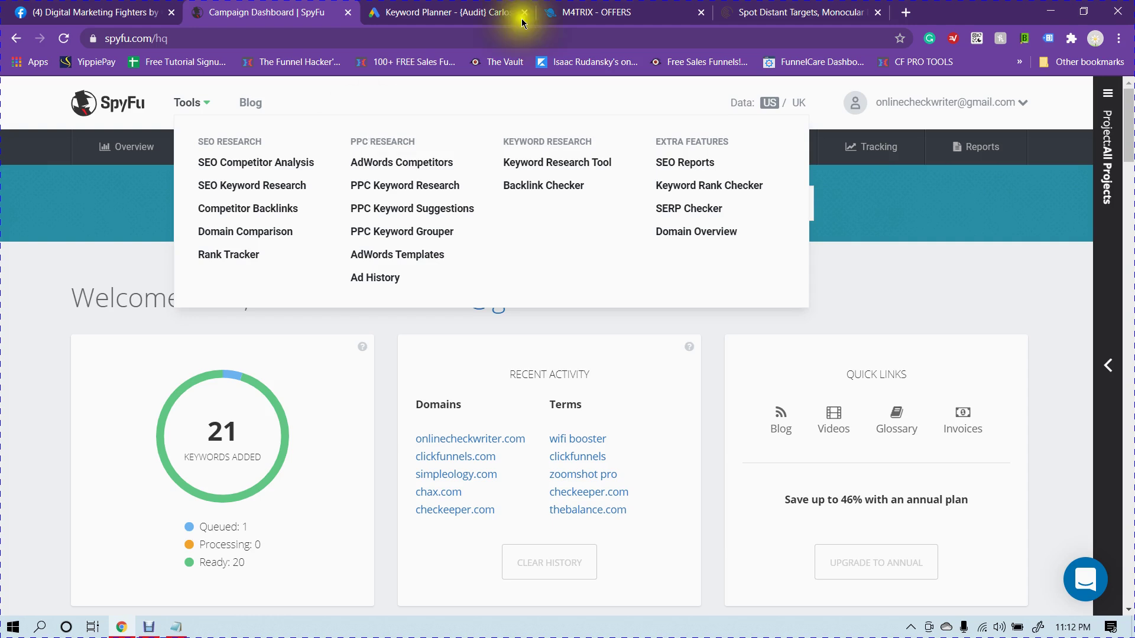
Open SpyFu's AdWords Competitors tool for PPC research
{"action": "left_click", "coordinate": [660, 6]}
{"action": "left_click", "coordinate": [269, 12]}
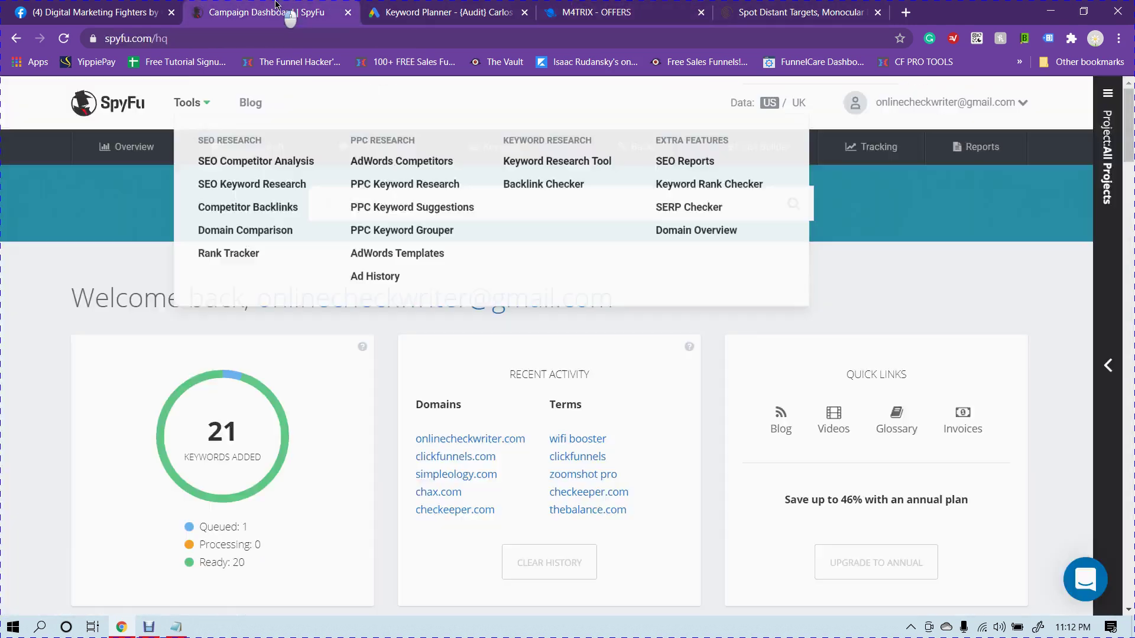
{"action": "left_click", "coordinate": [176, 96]}
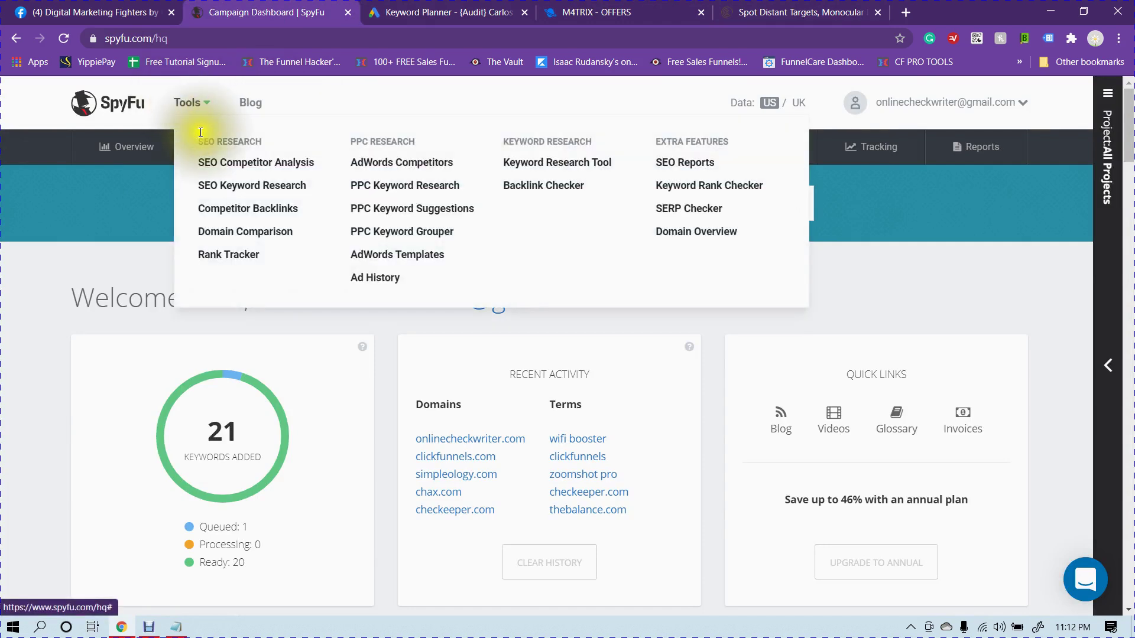
{"action": "left_click", "coordinate": [417, 165]}
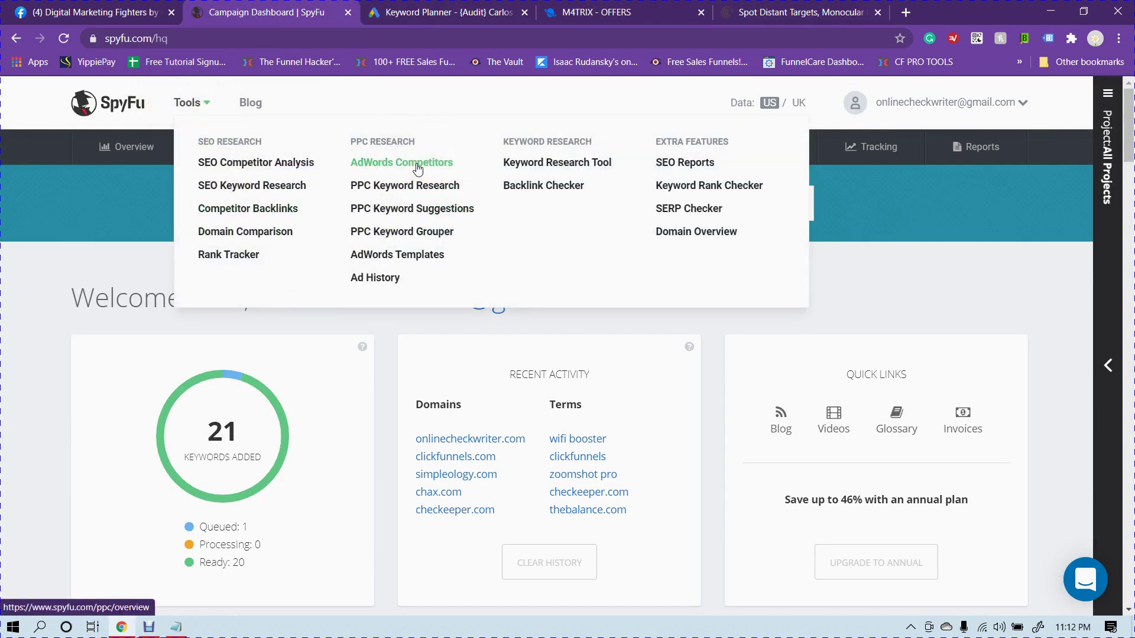
{"action": "left_click", "coordinate": [378, 164]}
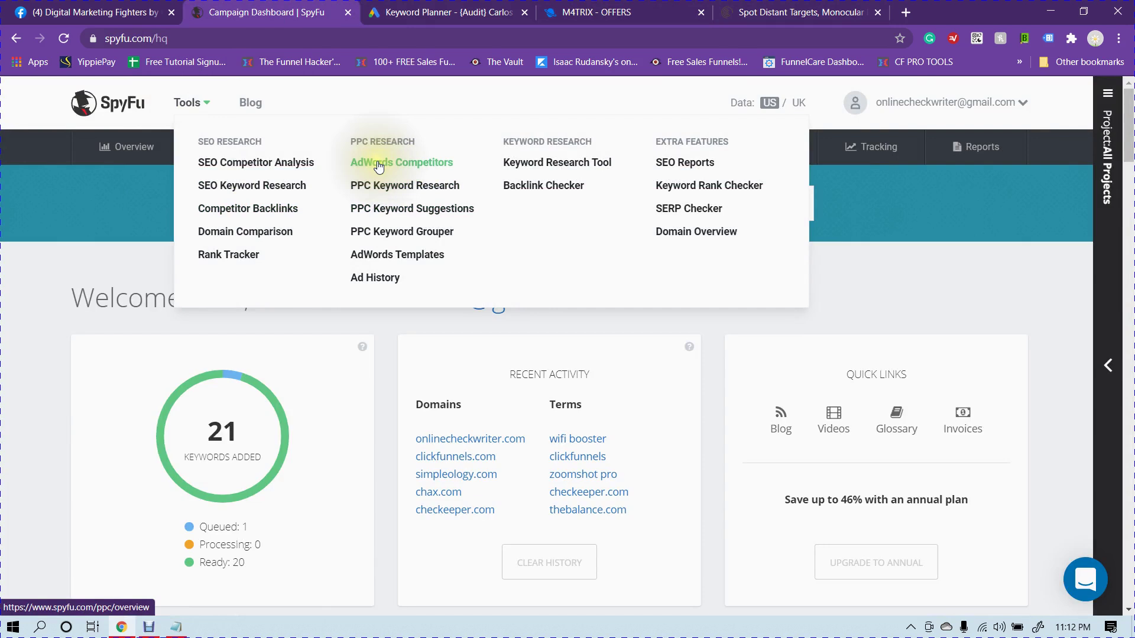
{"action": "left_click", "coordinate": [378, 167]}
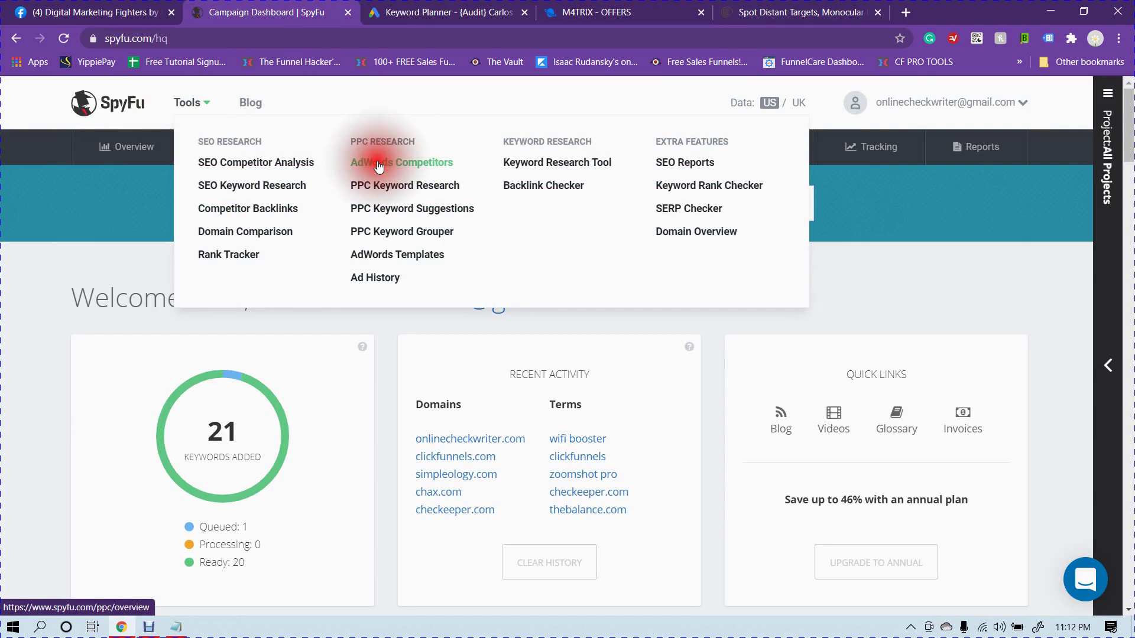
Review the ZoomShot Pro order page, including its feature list, special offer and order form
{"action": "left_click", "coordinate": [840, 12]}
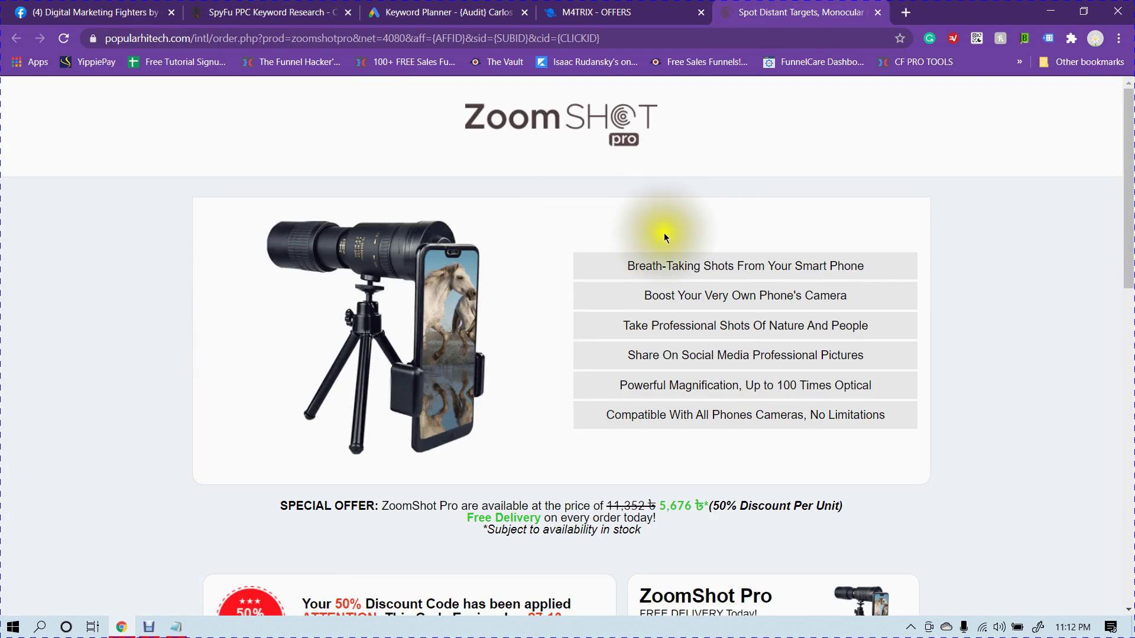
{"action": "scroll", "coordinate": [523, 419], "scroll_direction": "down", "scroll_amount": 2}
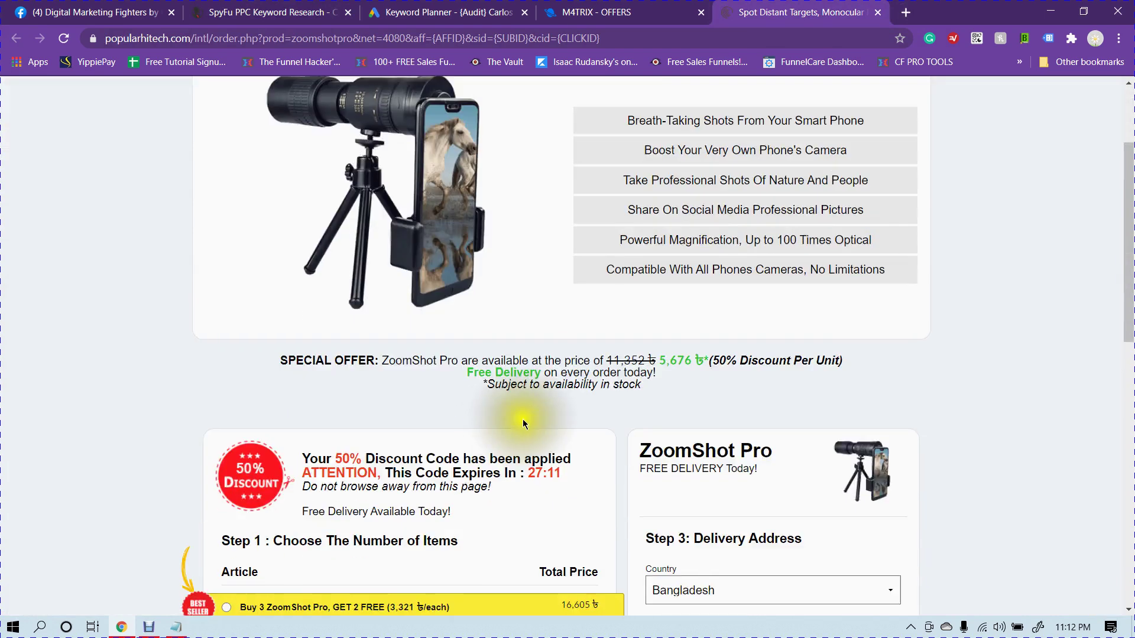
{"action": "scroll", "coordinate": [526, 417], "scroll_direction": "down", "scroll_amount": 5}
{"action": "scroll", "coordinate": [630, 407], "scroll_direction": "up", "scroll_amount": 8}
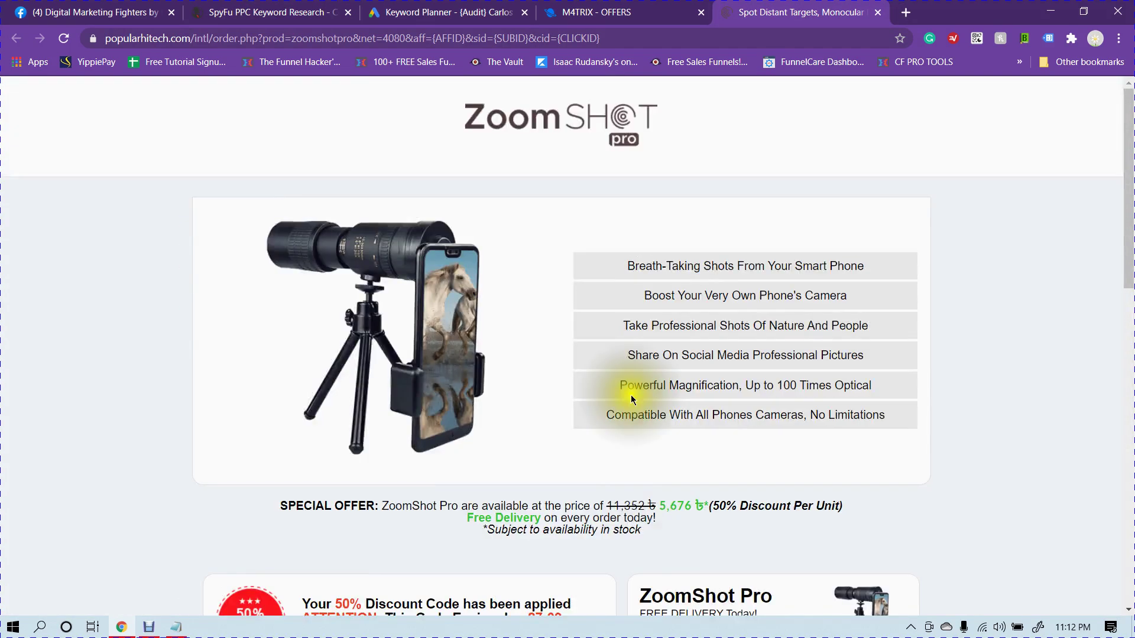
Search Google for "zoom shot pro" in a new browser tab
{"action": "left_click", "coordinate": [908, 12]}
{"action": "type", "text": "z"}
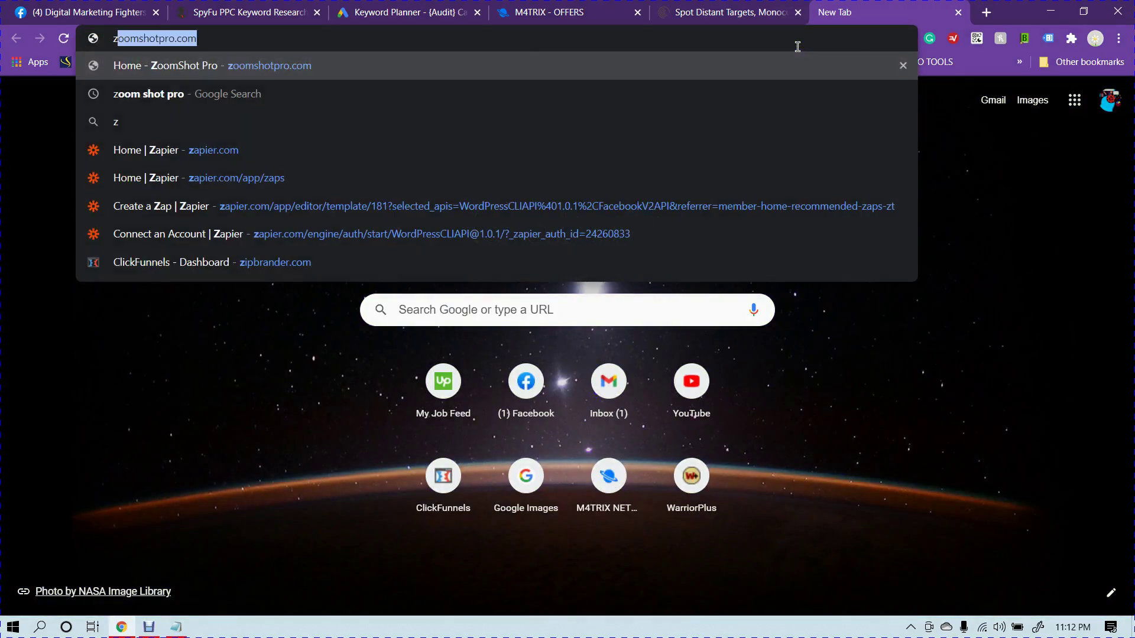
{"action": "type", "text": "oom shot pro"}
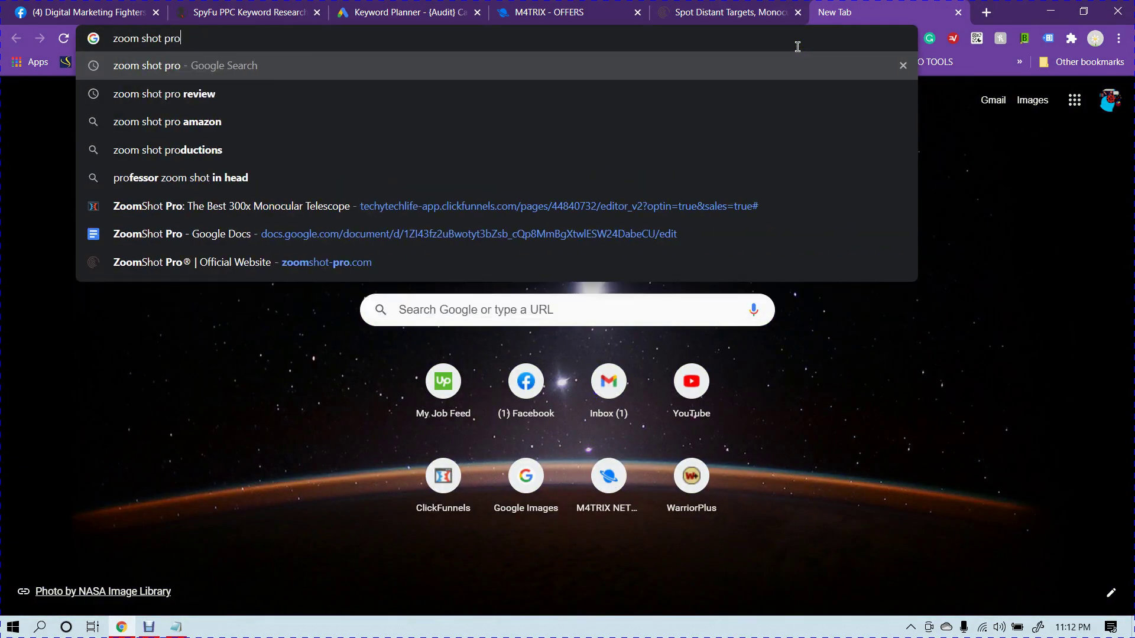
{"action": "key", "text": "Return"}
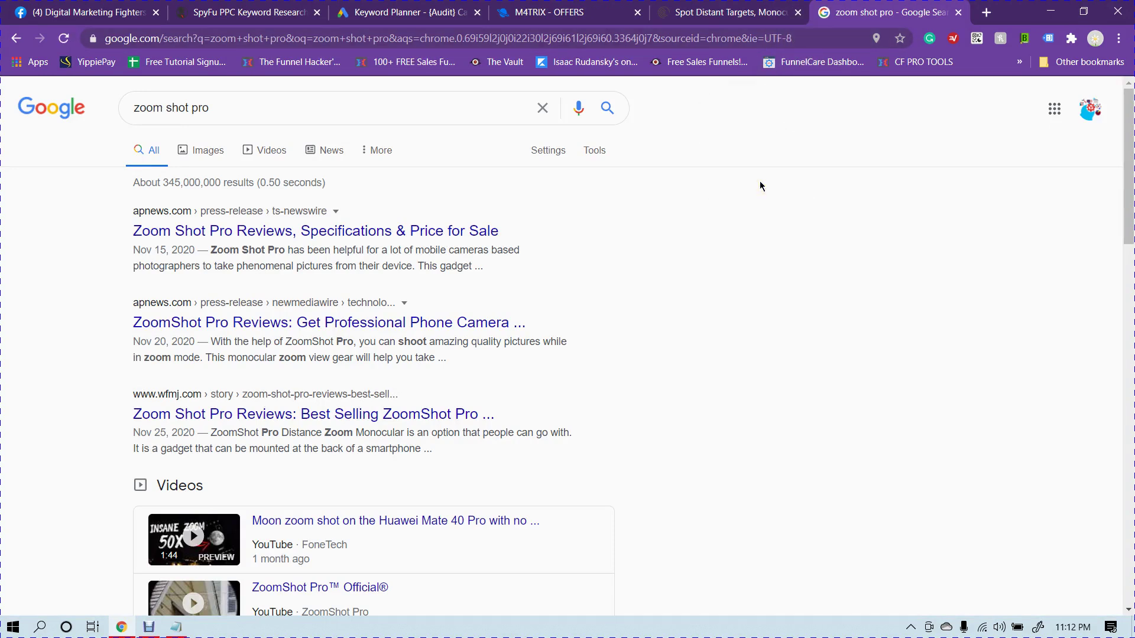
{"action": "left_click", "coordinate": [680, 12]}
{"action": "left_click", "coordinate": [839, 12]}
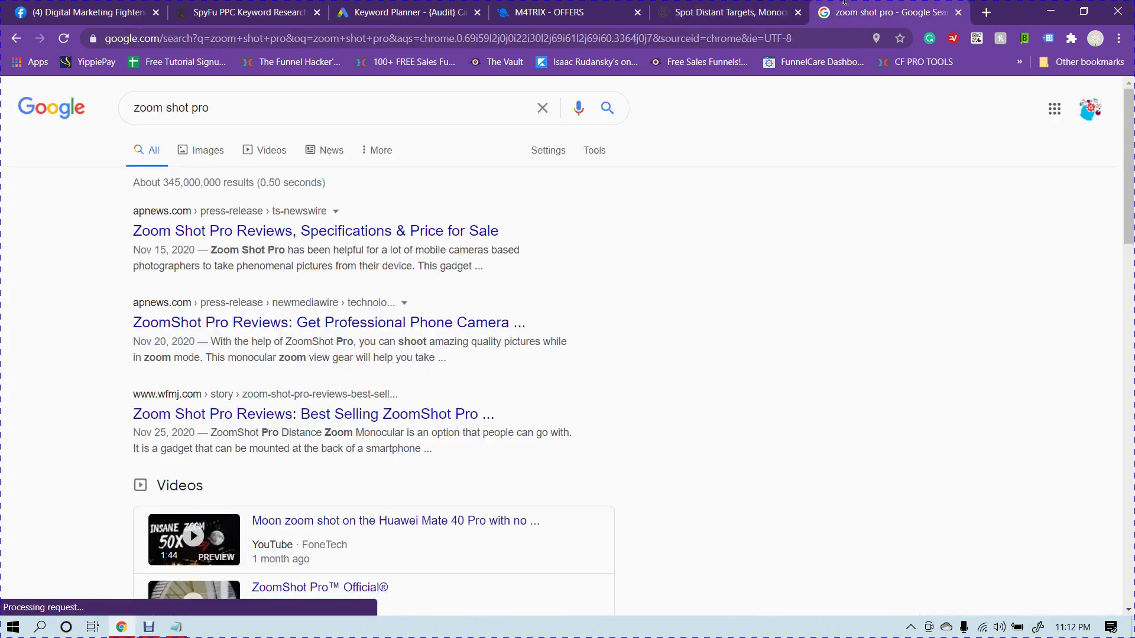
Set the ExpressVPN location to United States and connect to it
{"action": "left_click", "coordinate": [955, 35]}
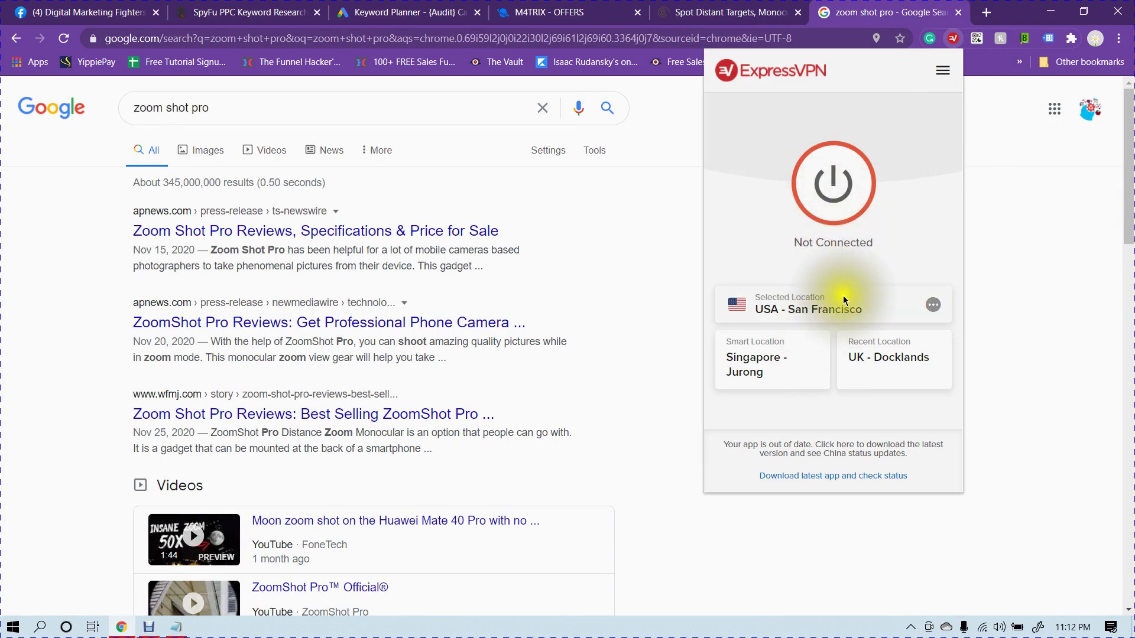
{"action": "left_click", "coordinate": [933, 305]}
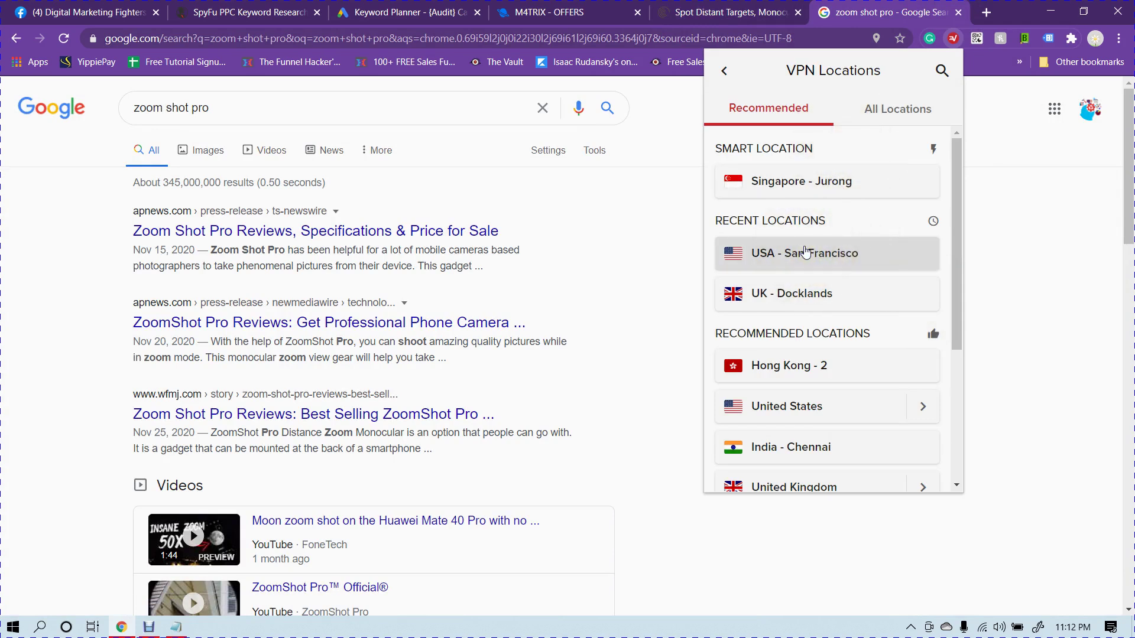
{"action": "left_click", "coordinate": [800, 407]}
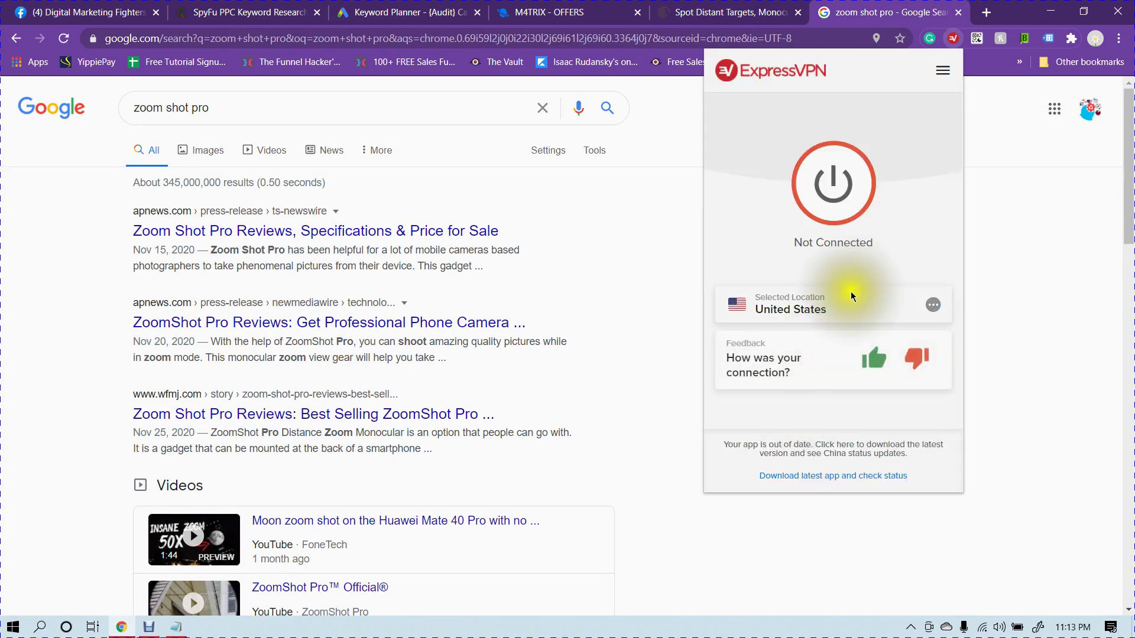
{"action": "left_click", "coordinate": [820, 194]}
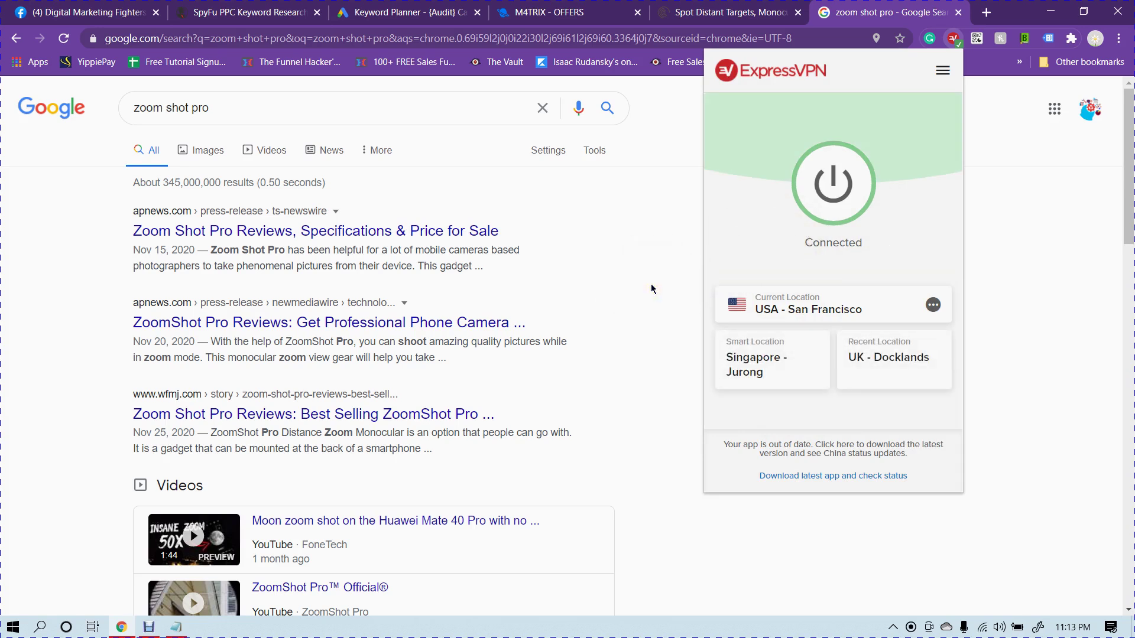
{"action": "left_click", "coordinate": [568, 243]}
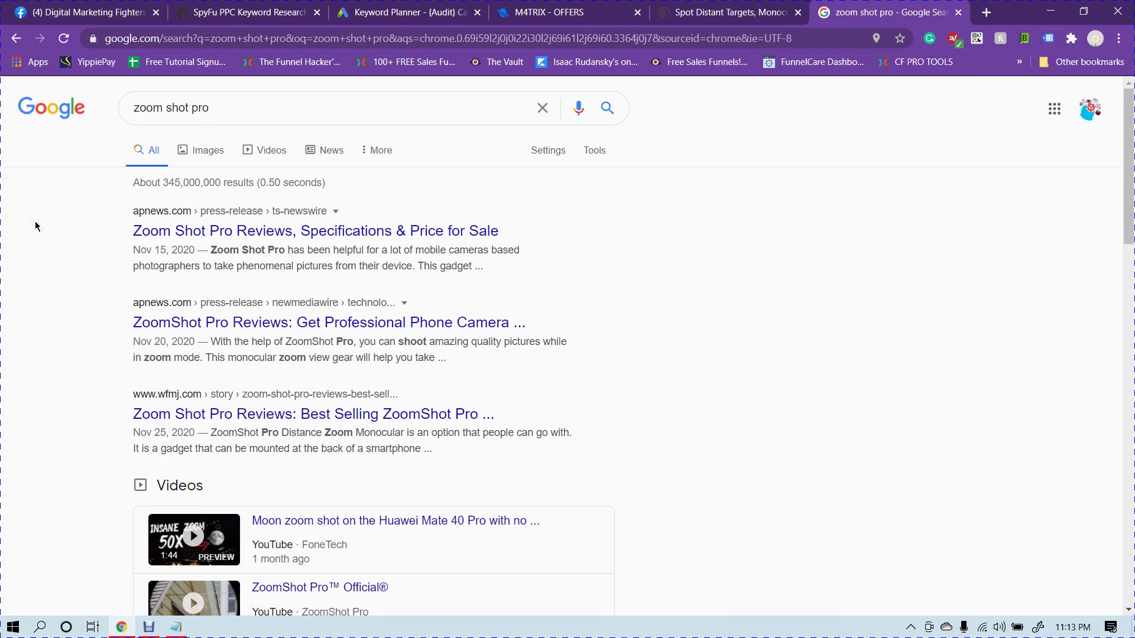
Change the Google search to "zoomshot pro", written without the space between zoom and shot
{"action": "left_click", "coordinate": [167, 110]}
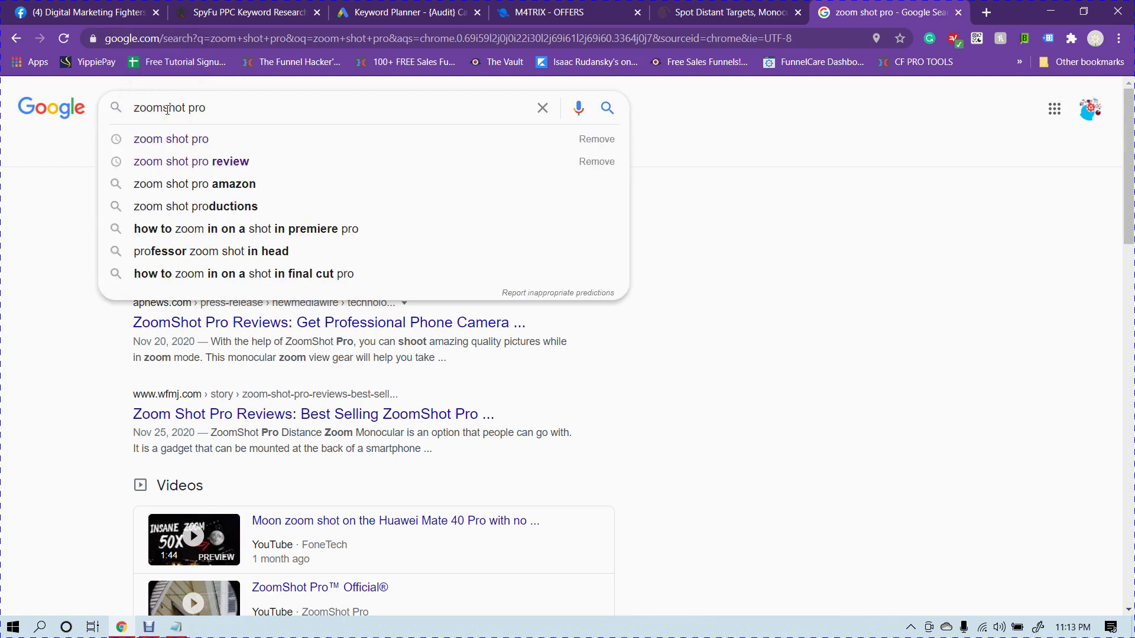
{"action": "left_click", "coordinate": [186, 137]}
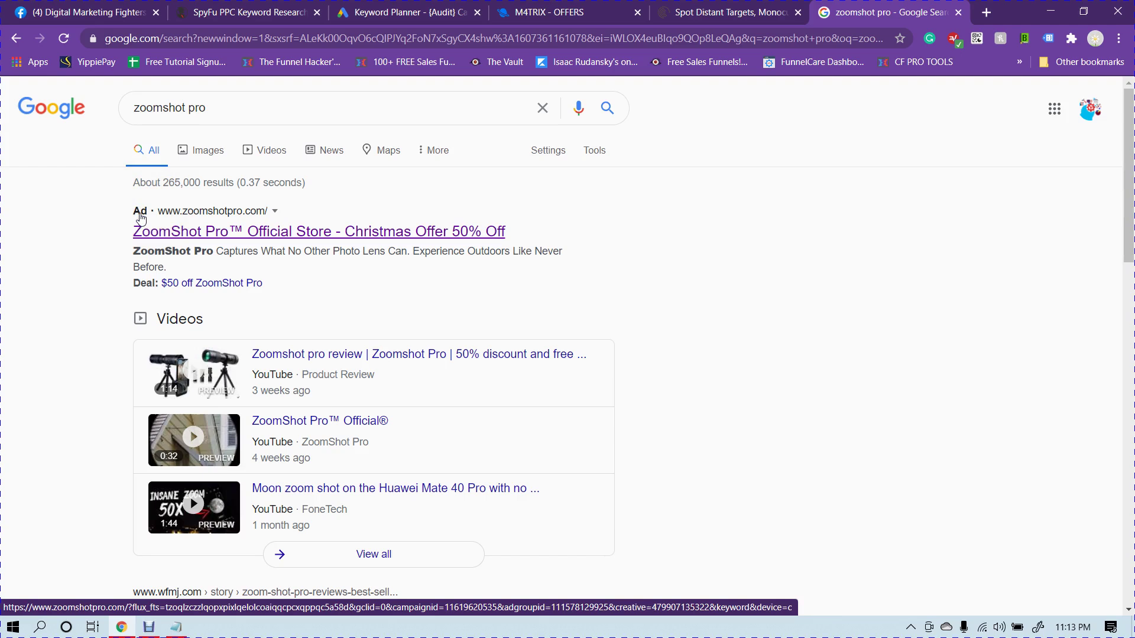
{"action": "left_click", "coordinate": [458, 13]}
{"action": "left_click", "coordinate": [222, 13]}
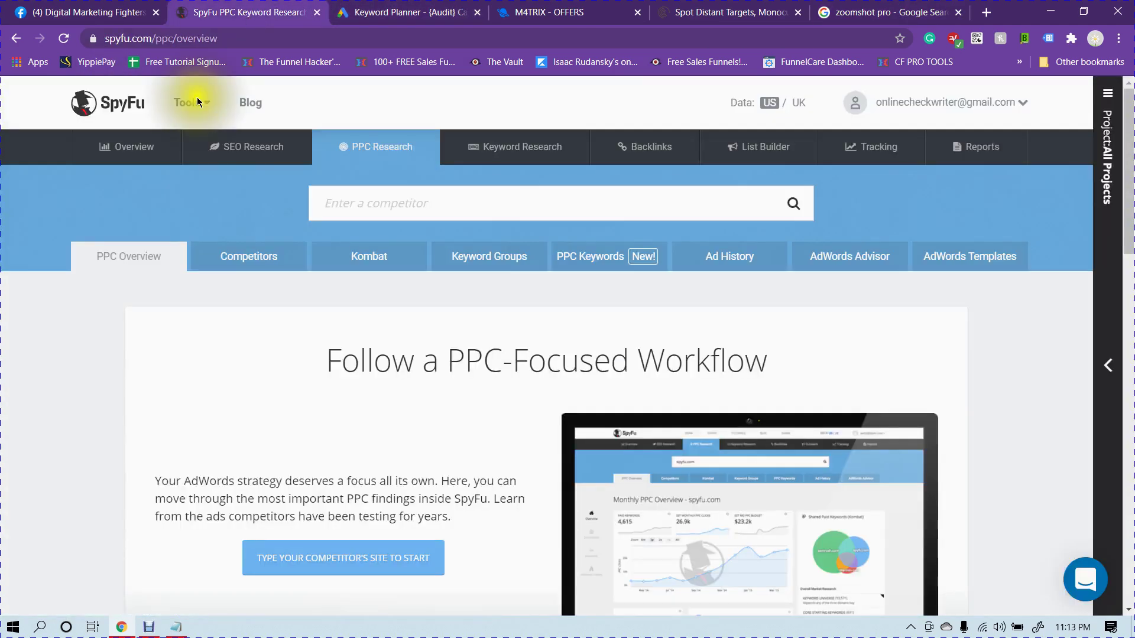
{"action": "left_click", "coordinate": [384, 11]}
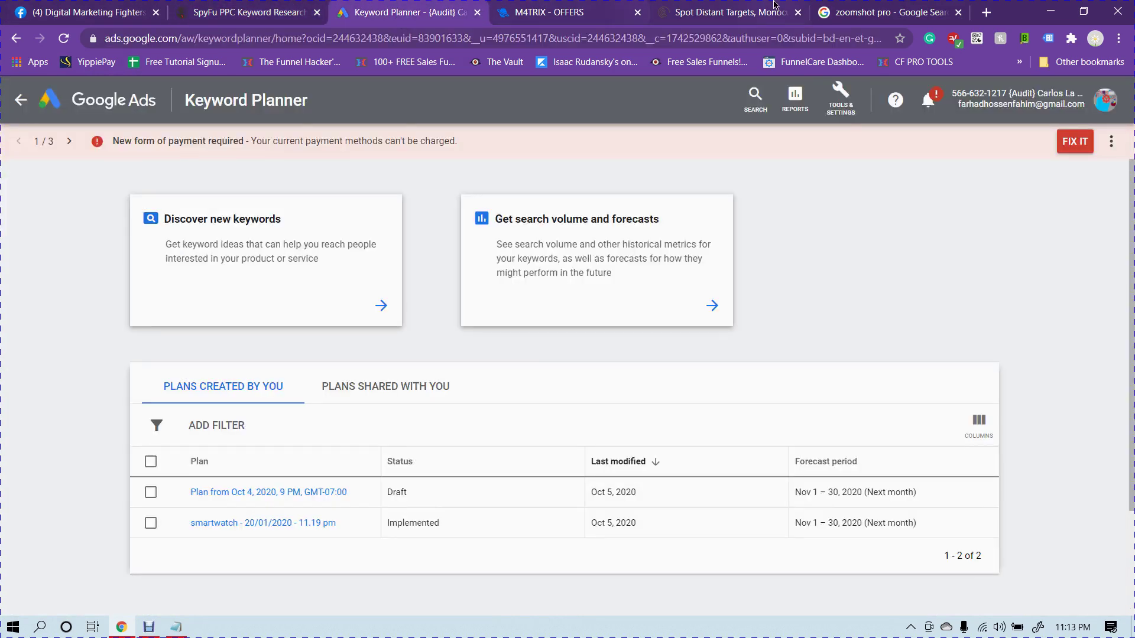
{"action": "left_click", "coordinate": [875, 12]}
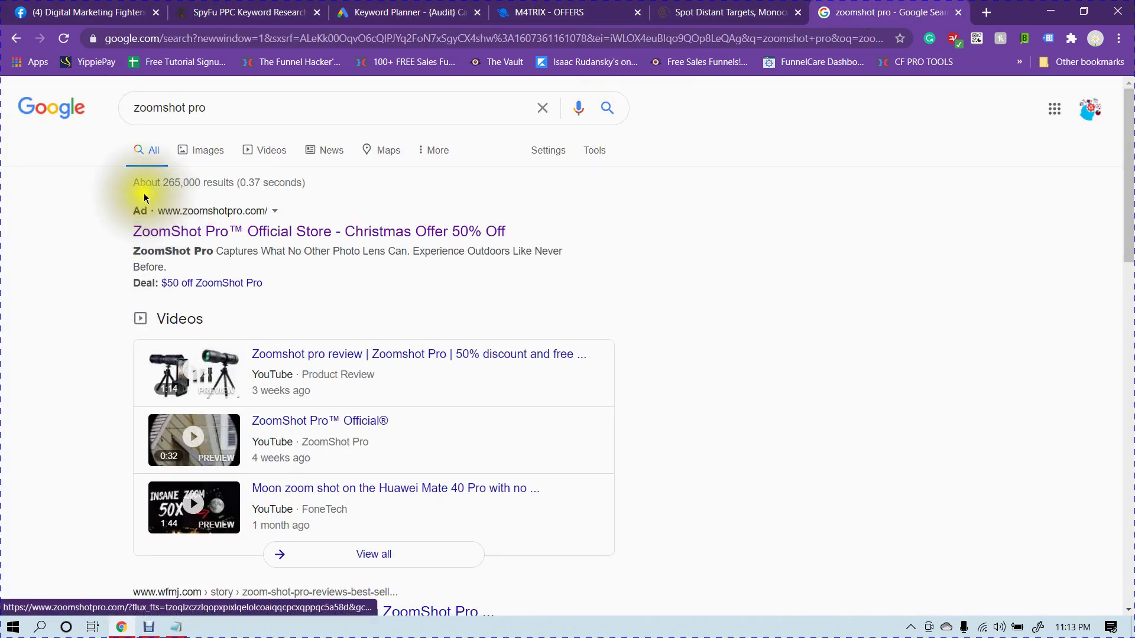
Reload the "zoomshot pro" results and examine the shopping ads, the text ad and the first organic listings
{"action": "key", "text": "F5"}
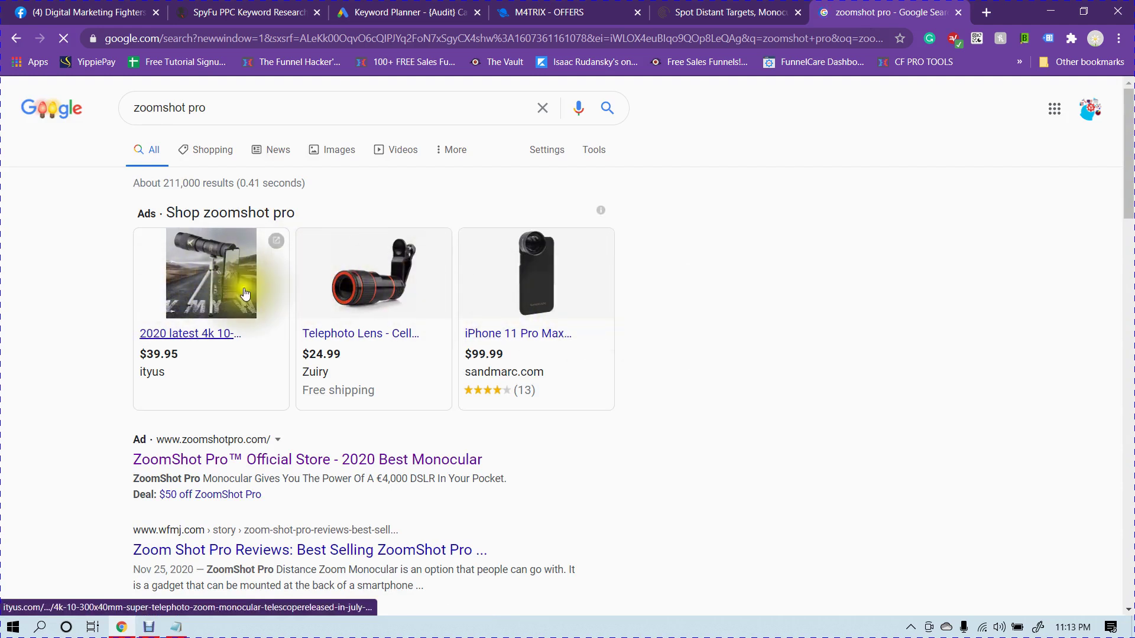
{"action": "scroll", "coordinate": [551, 348], "scroll_direction": "down", "scroll_amount": 1}
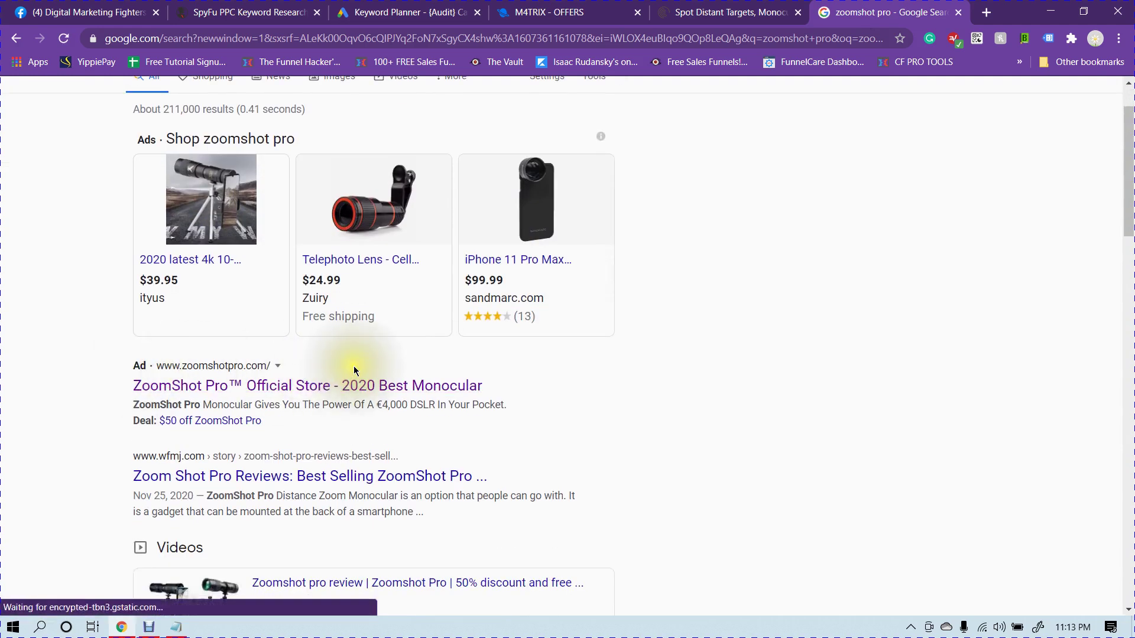
{"action": "scroll", "coordinate": [366, 378], "scroll_direction": "down", "scroll_amount": 4}
{"action": "scroll", "coordinate": [367, 381], "scroll_direction": "down", "scroll_amount": 2}
{"action": "scroll", "coordinate": [367, 381], "scroll_direction": "up", "scroll_amount": 4}
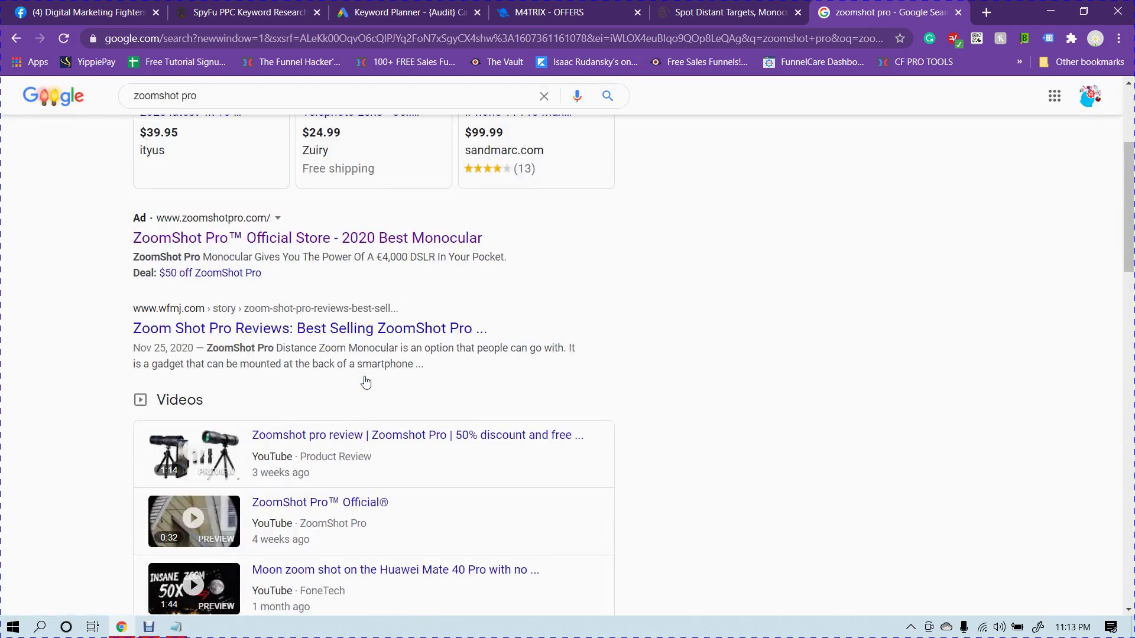
{"action": "scroll", "coordinate": [232, 338], "scroll_direction": "down", "scroll_amount": 3}
{"action": "scroll", "coordinate": [178, 296], "scroll_direction": "up", "scroll_amount": 2}
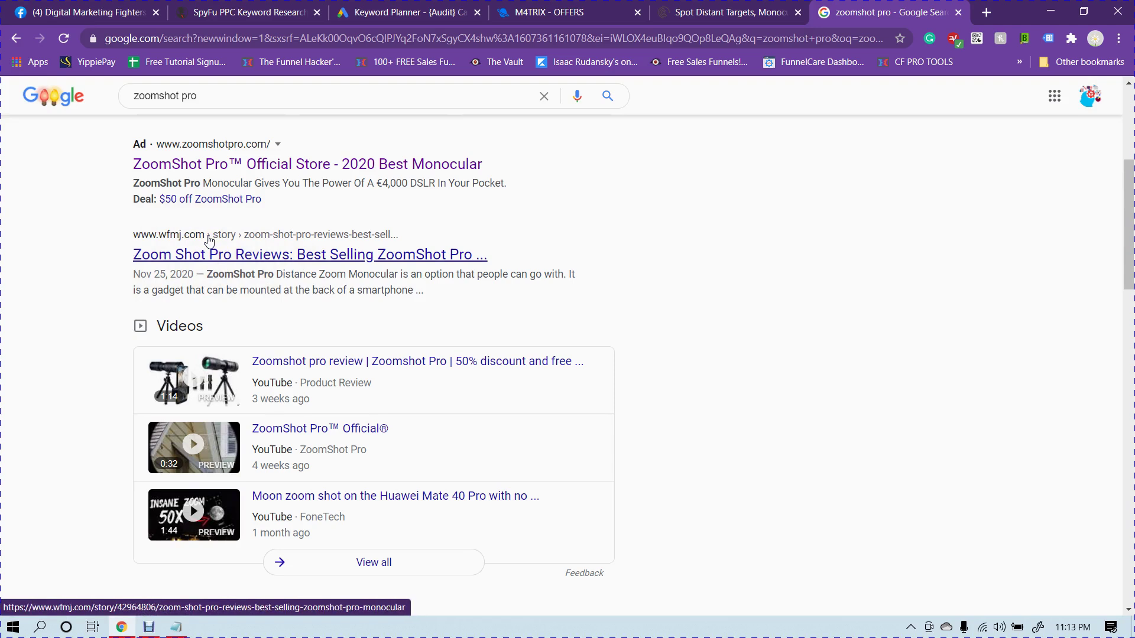
{"action": "scroll", "coordinate": [208, 239], "scroll_direction": "up", "scroll_amount": 2}
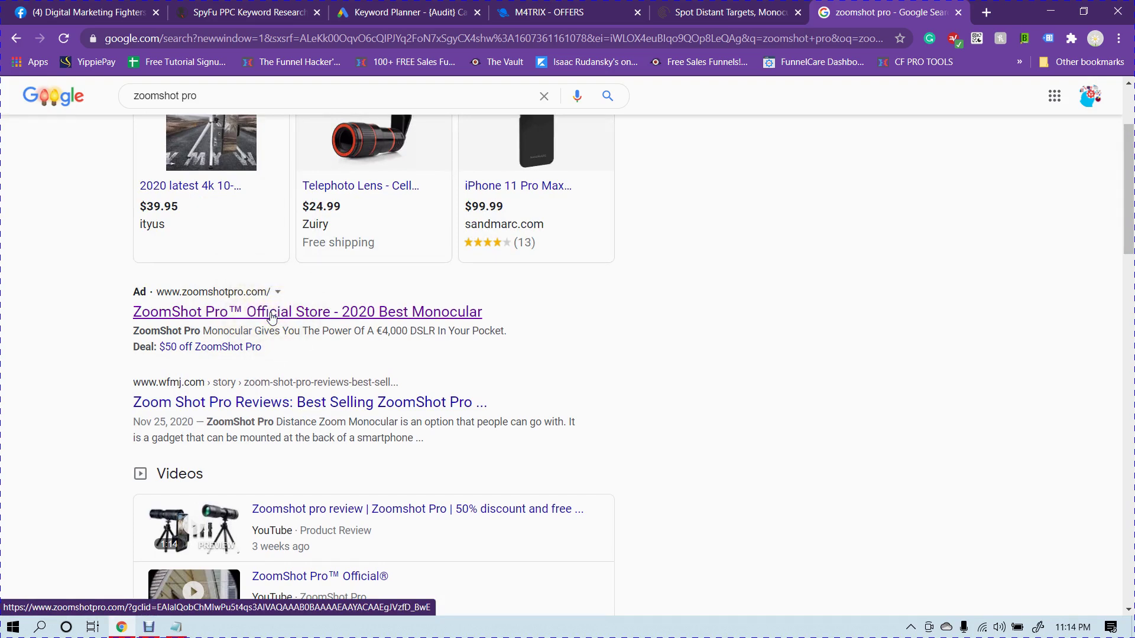
{"action": "scroll", "coordinate": [254, 310], "scroll_direction": "up", "scroll_amount": 1}
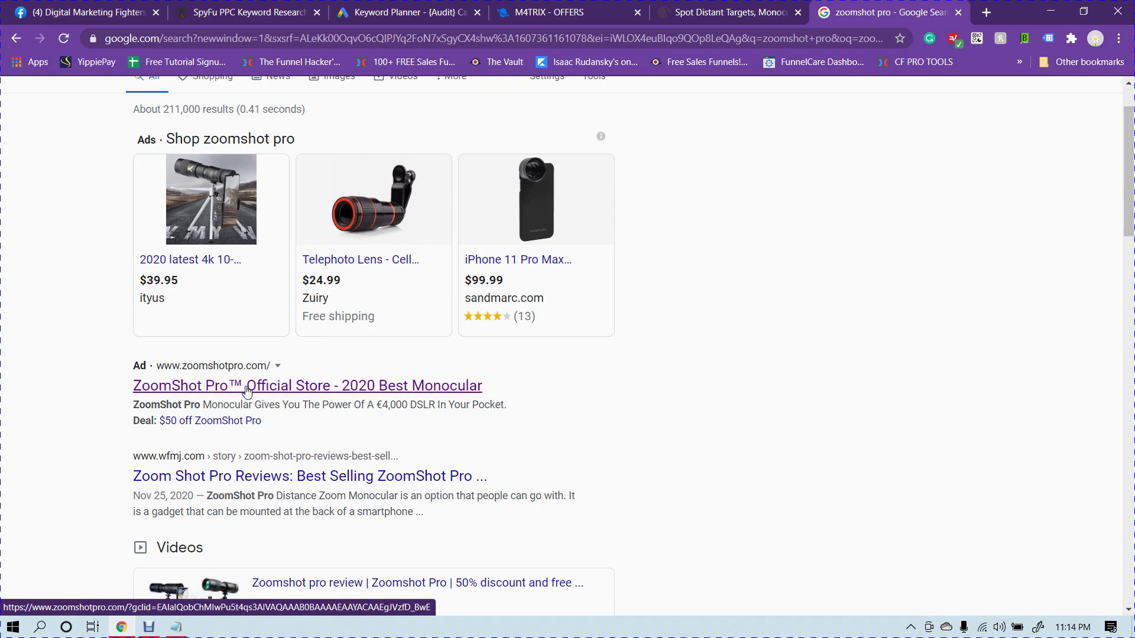
Examine the refreshed "zoomshot pro" results from the shopping ads down to the text ads at the page's end
{"action": "mouse_move", "coordinate": [368, 253]}
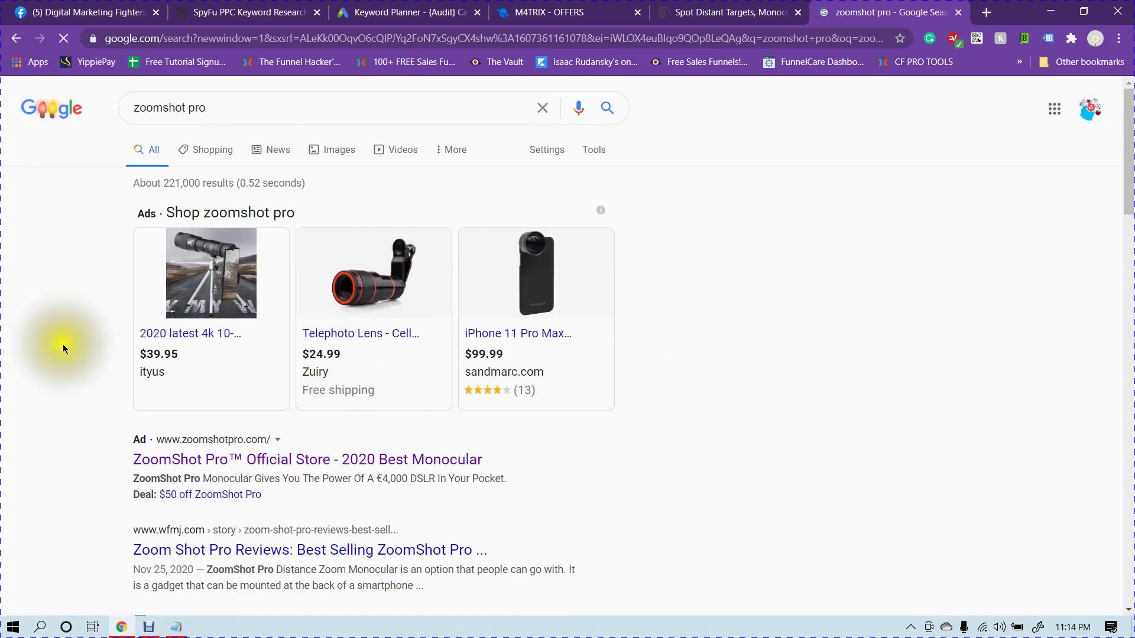
{"action": "mouse_move", "coordinate": [248, 407]}
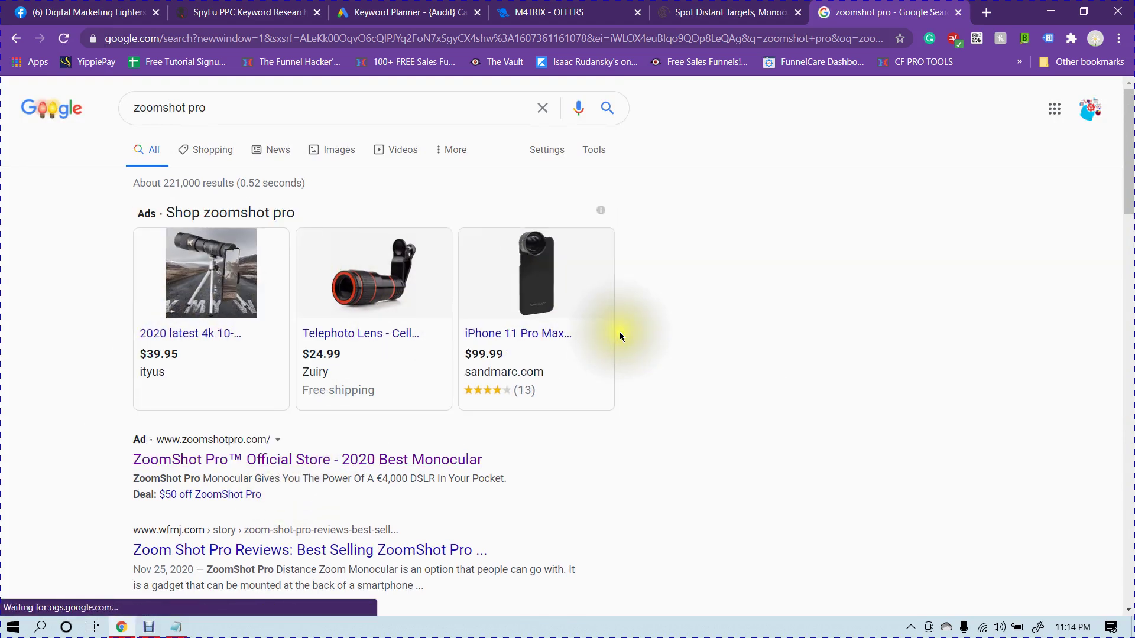
{"action": "scroll", "coordinate": [643, 339], "scroll_direction": "down", "scroll_amount": 3}
{"action": "mouse_move", "coordinate": [449, 200]}
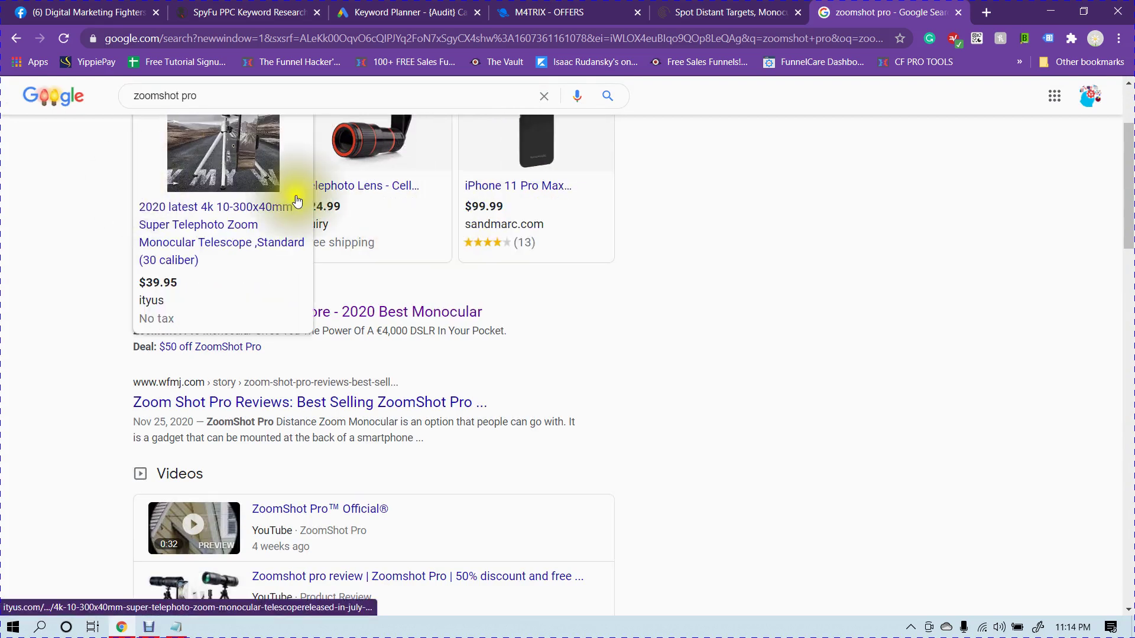
{"action": "scroll", "coordinate": [262, 401], "scroll_direction": "down", "scroll_amount": 10}
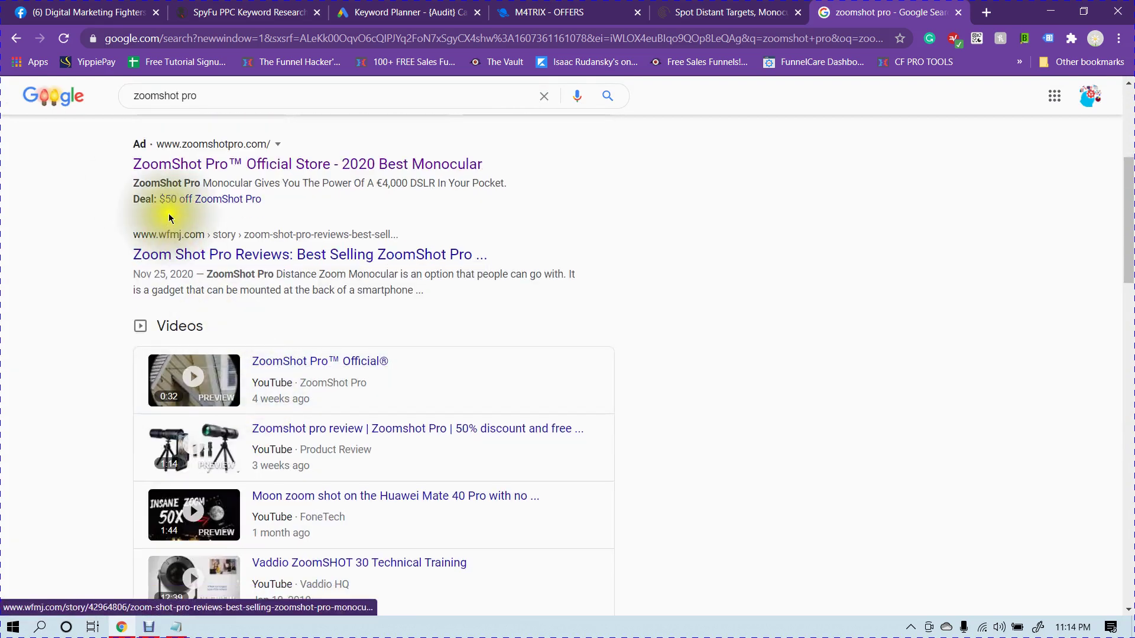
{"action": "scroll", "coordinate": [206, 324], "scroll_direction": "down", "scroll_amount": 6}
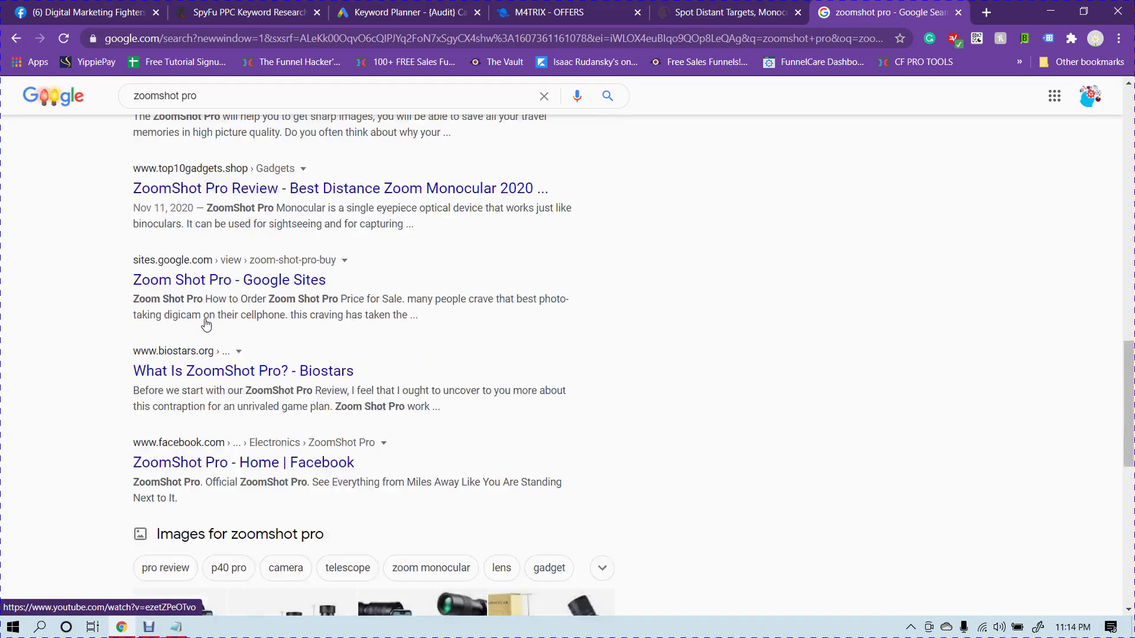
{"action": "scroll", "coordinate": [206, 324], "scroll_direction": "down", "scroll_amount": 4}
{"action": "scroll", "coordinate": [206, 324], "scroll_direction": "down", "scroll_amount": 2}
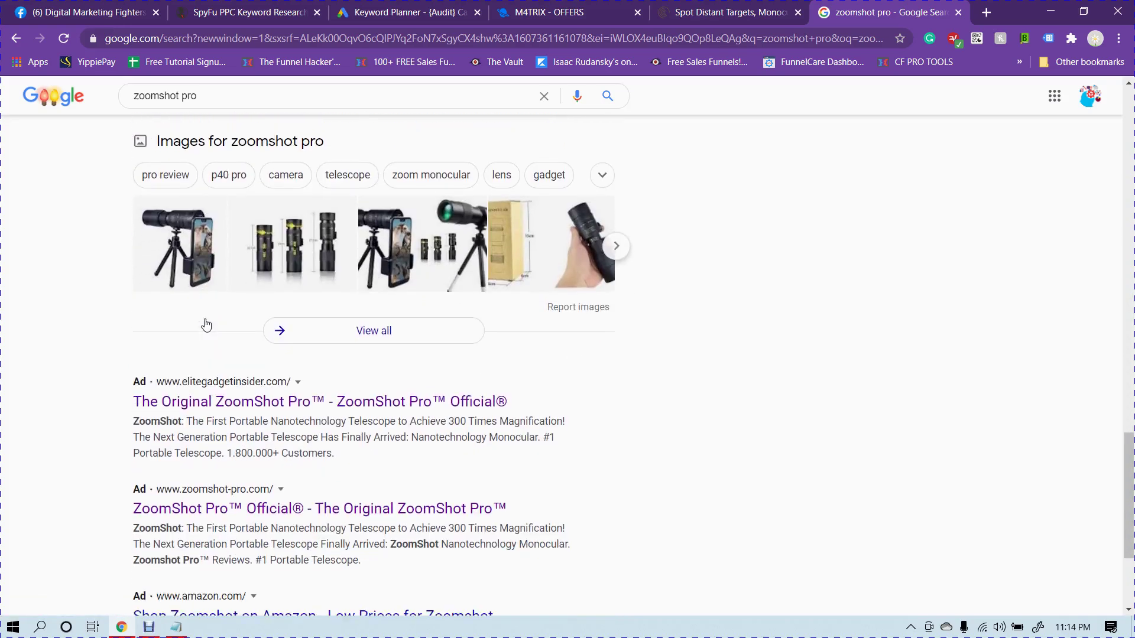
{"action": "scroll", "coordinate": [206, 324], "scroll_direction": "up", "scroll_amount": 3}
{"action": "scroll", "coordinate": [206, 323], "scroll_direction": "down", "scroll_amount": 4}
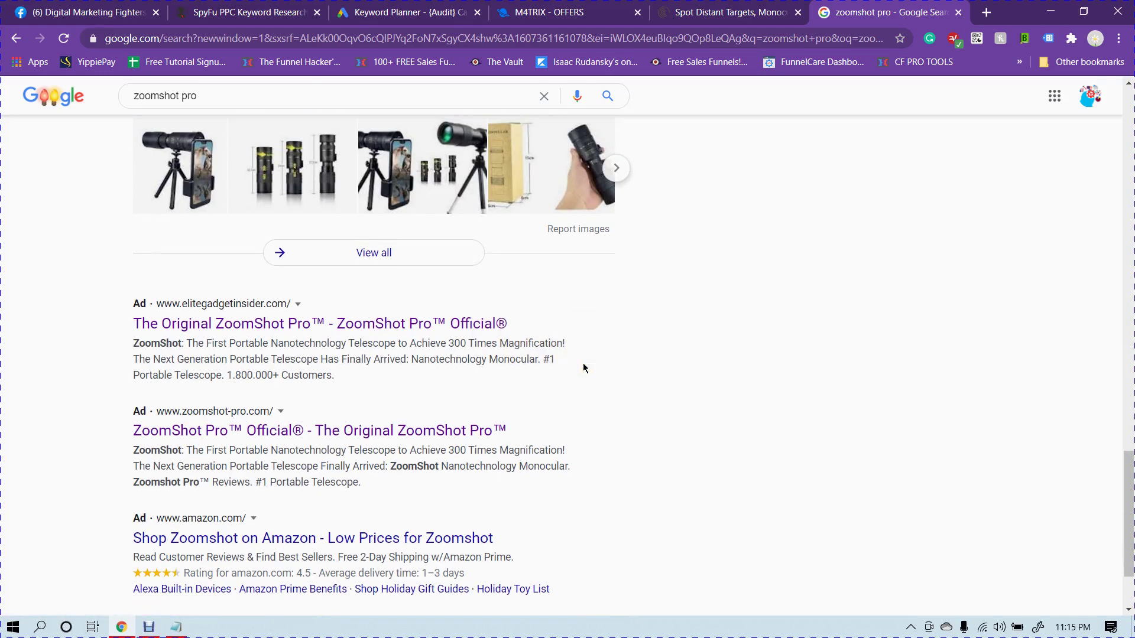
{"action": "scroll", "coordinate": [567, 357], "scroll_direction": "down", "scroll_amount": 2}
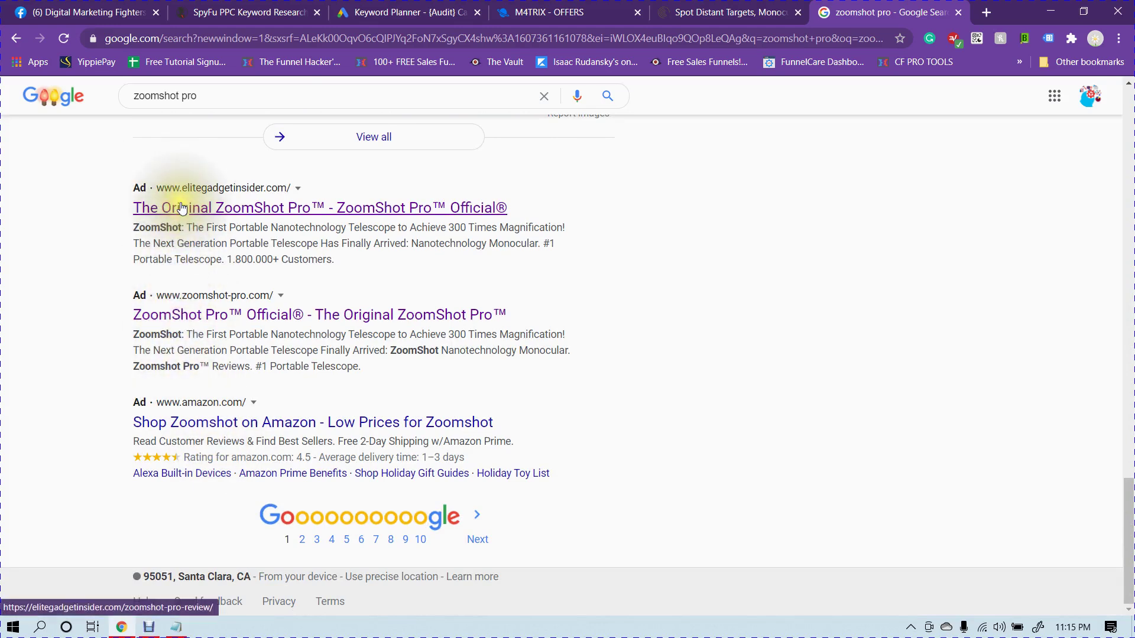
{"action": "scroll", "coordinate": [301, 407], "scroll_direction": "up", "scroll_amount": 1}
{"action": "scroll", "coordinate": [302, 408], "scroll_direction": "up", "scroll_amount": 15}
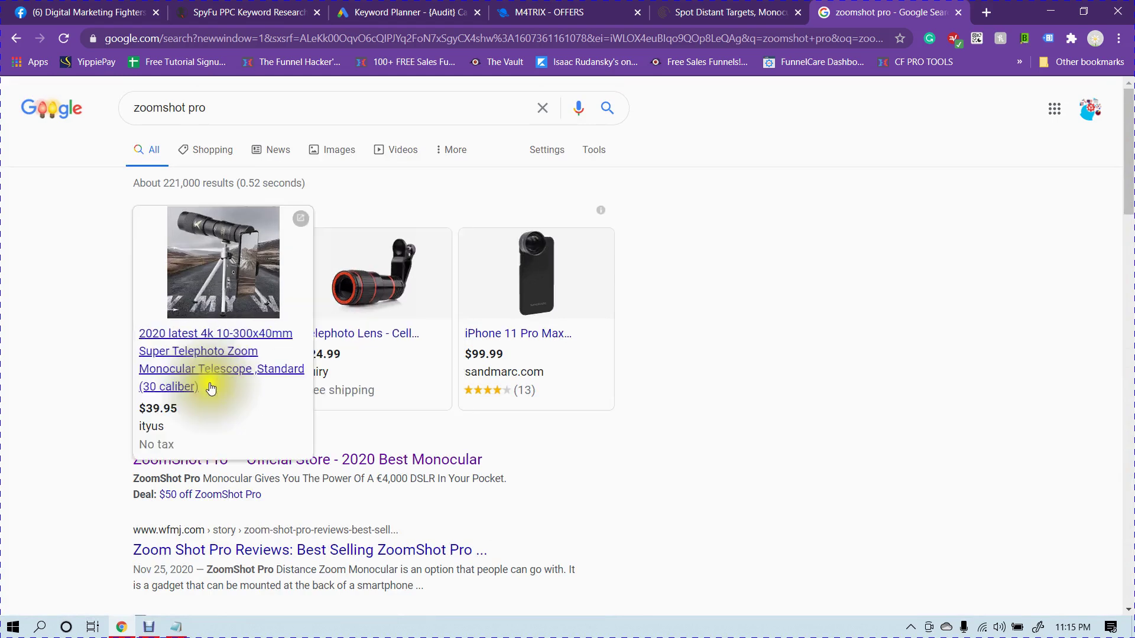
Open the ityus, Zuiry and sandmarc.com shopping ads and the zoomshotpro.com text ad in separate background tabs
{"action": "middle_click", "coordinate": [190, 349]}
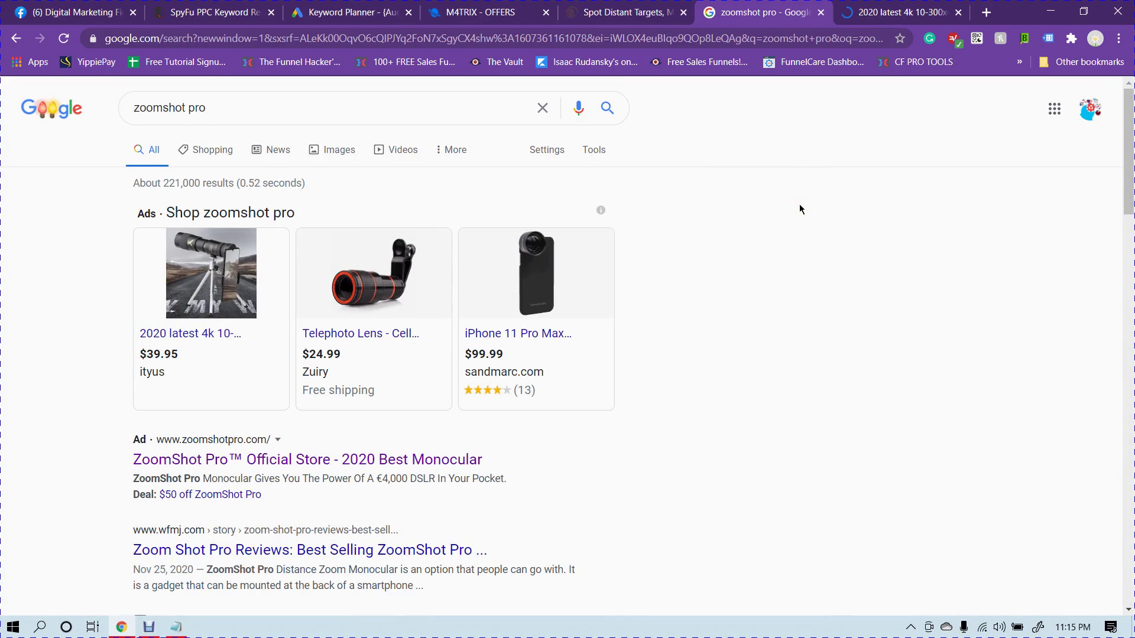
{"action": "middle_click", "coordinate": [350, 337]}
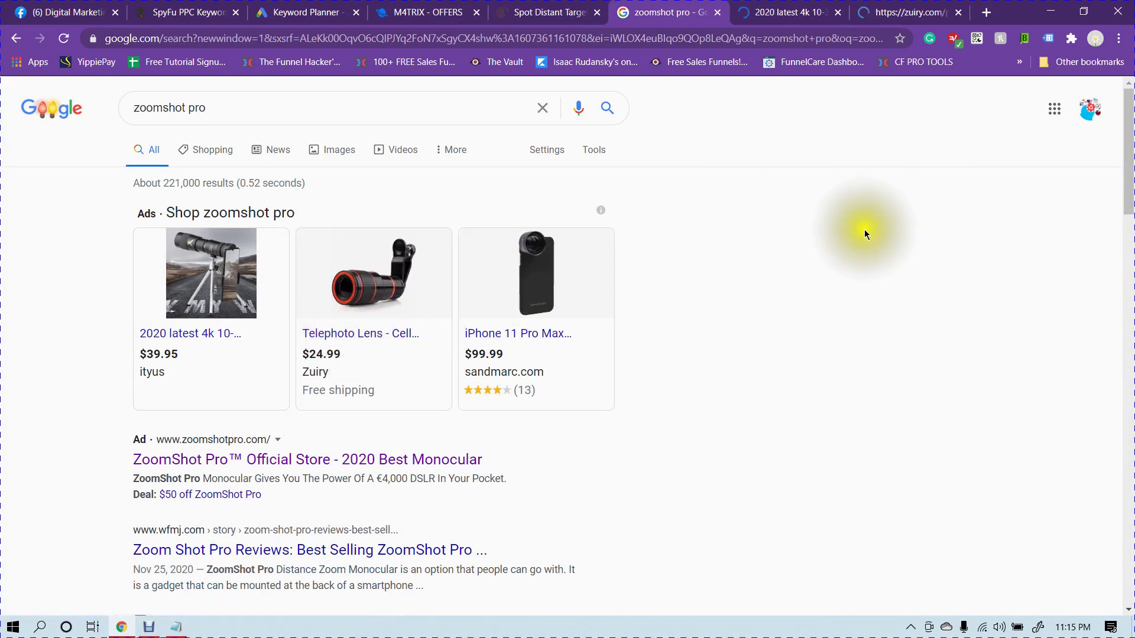
{"action": "middle_click", "coordinate": [532, 338]}
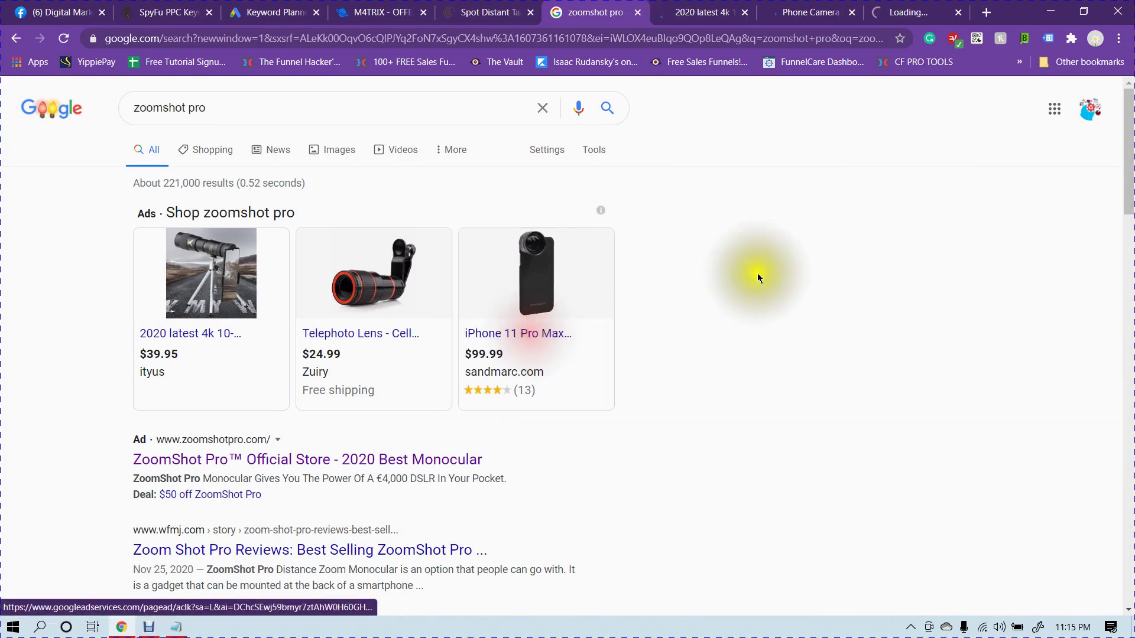
{"action": "scroll", "coordinate": [770, 270], "scroll_direction": "down", "scroll_amount": 1}
{"action": "middle_click", "coordinate": [167, 388]}
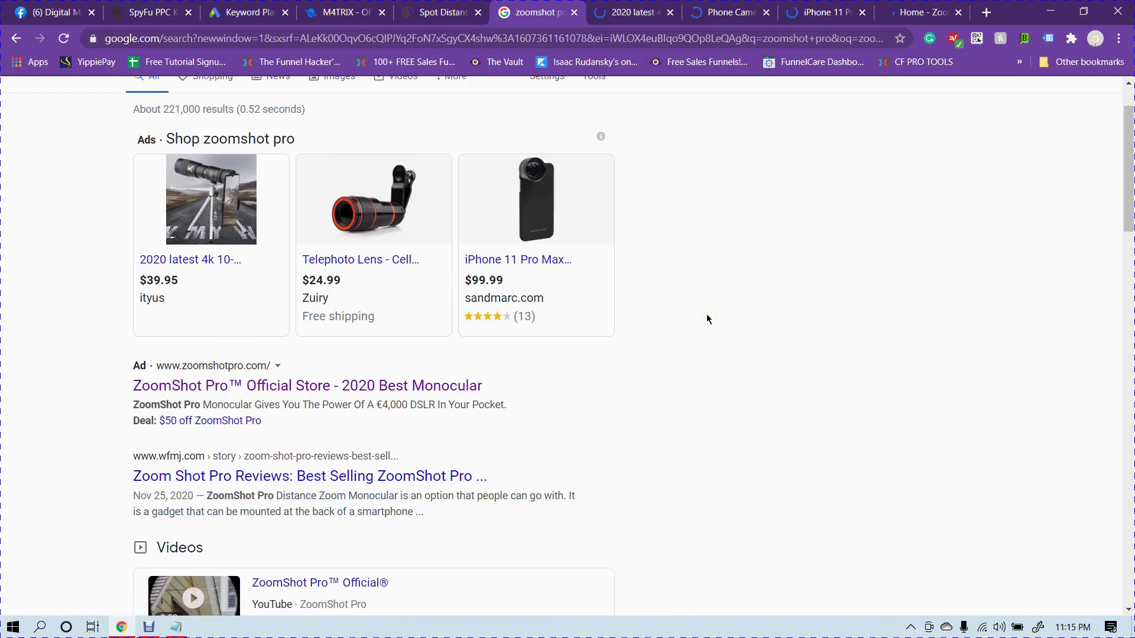
{"action": "mouse_move", "coordinate": [203, 284]}
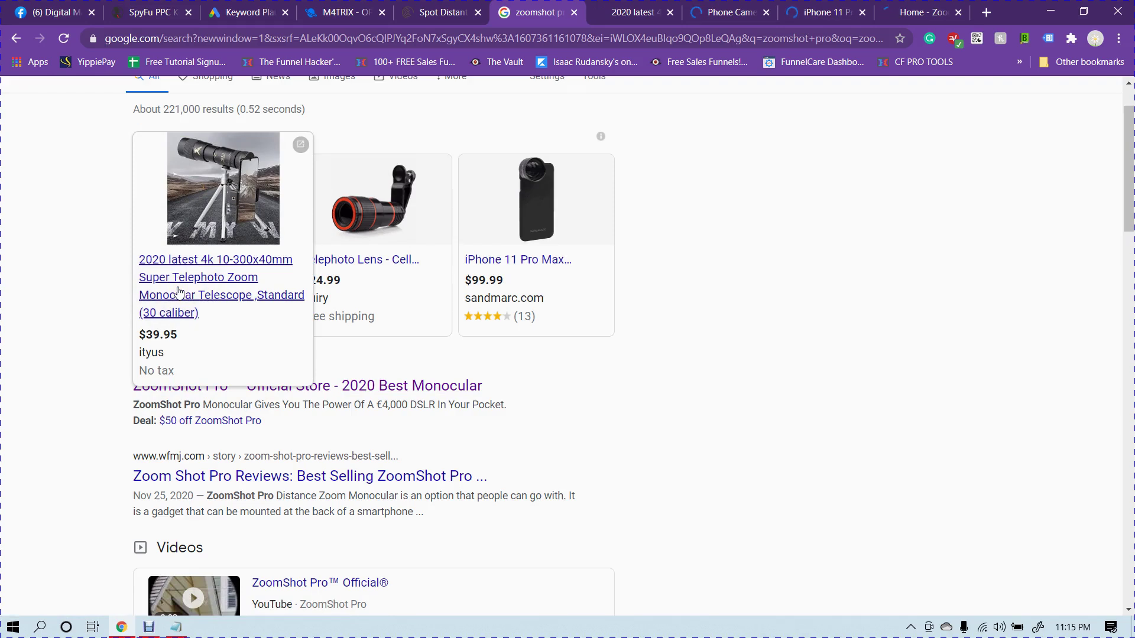
Open the elitegadgetinsider.com, zoomshot-pro.com and amazon.com ads at the end of the results in separate background tabs
{"action": "scroll", "coordinate": [223, 446], "scroll_direction": "down", "scroll_amount": 15}
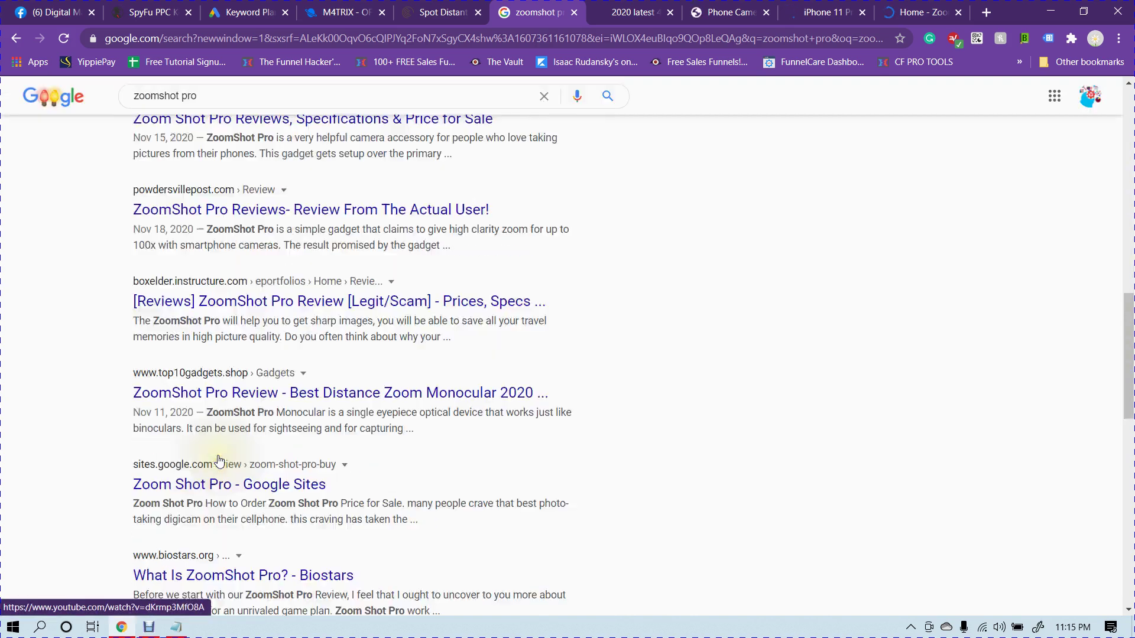
{"action": "left_click", "coordinate": [228, 208], "text": "ctrl"}
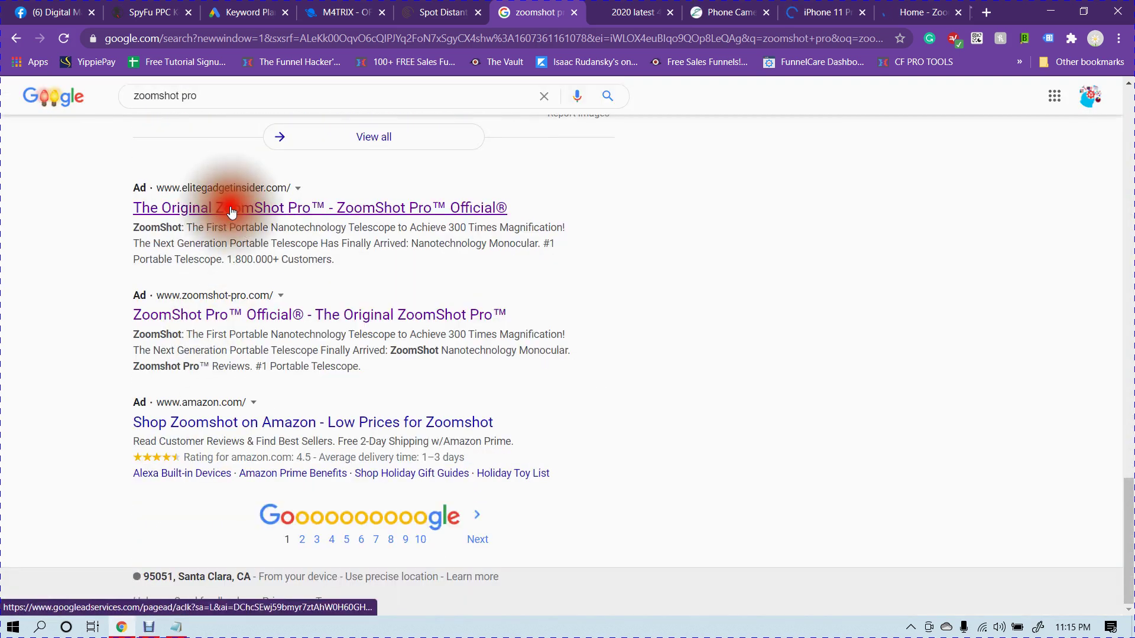
{"action": "left_click", "coordinate": [277, 314], "text": "ctrl"}
{"action": "left_click", "coordinate": [293, 423], "text": "ctrl"}
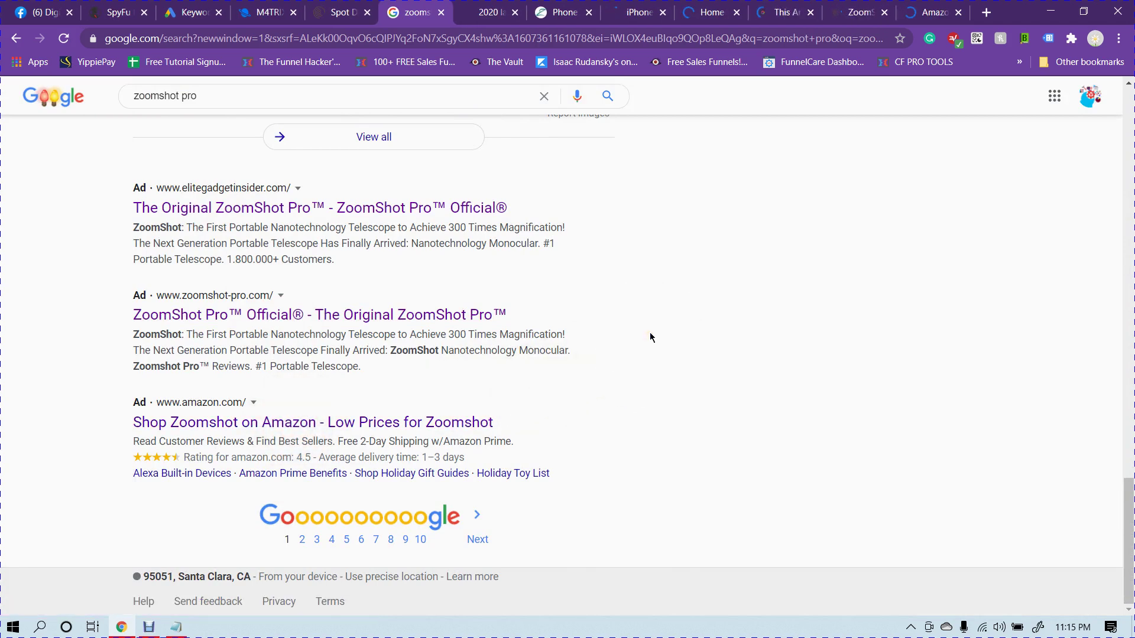
{"action": "left_click_drag", "start_coordinate": [1128, 481], "coordinate": [1126, 118]}
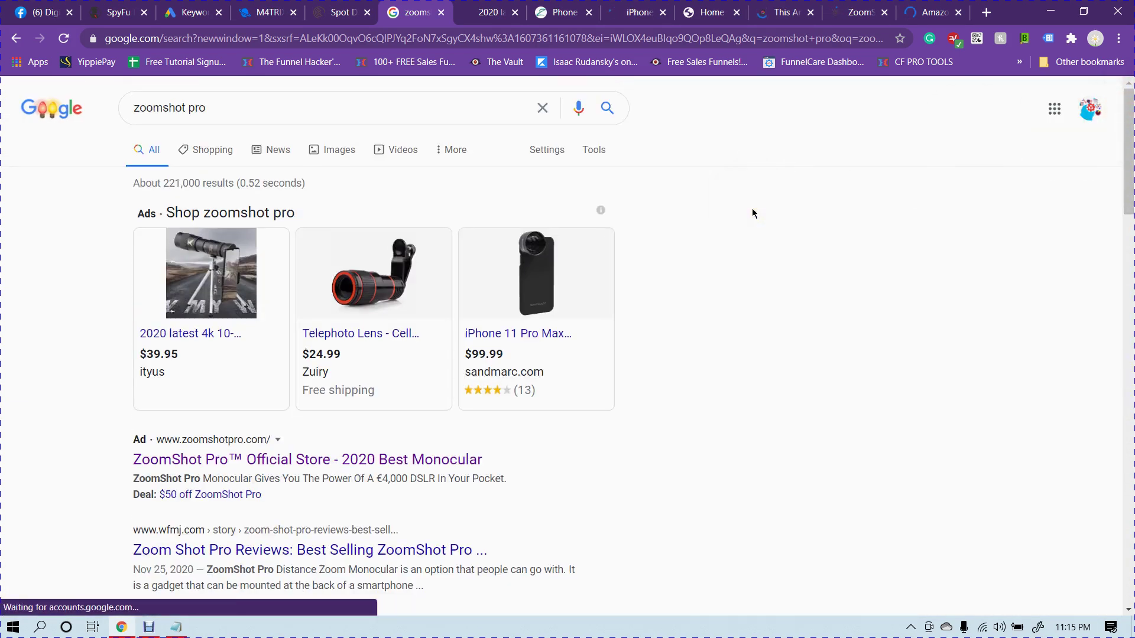
{"action": "left_click", "coordinate": [489, 13]}
{"action": "left_click", "coordinate": [414, 12]}
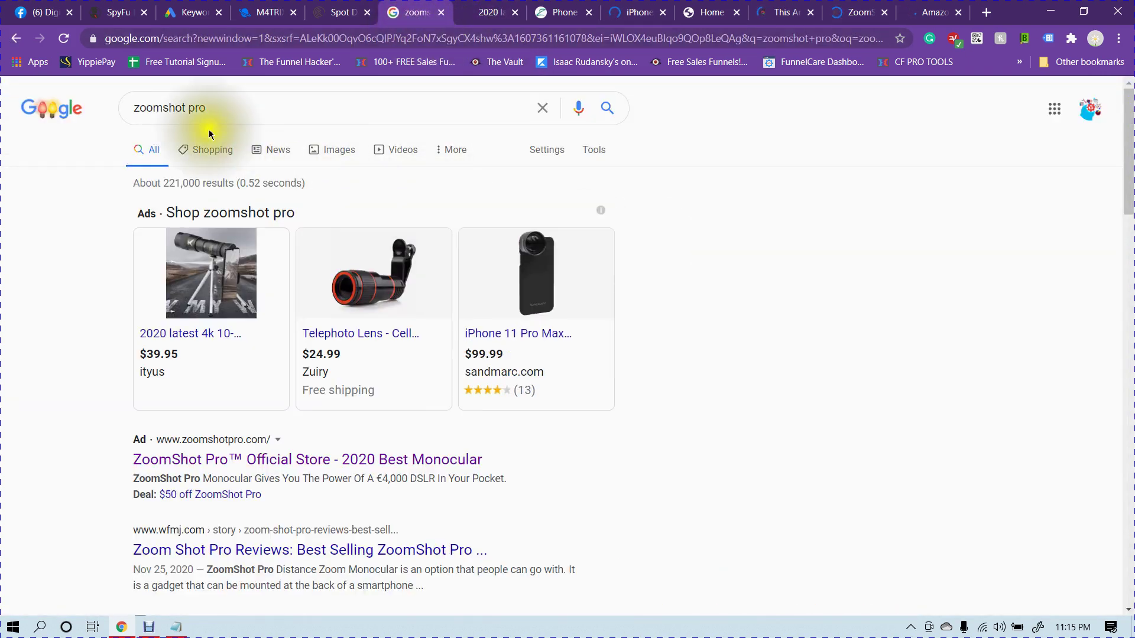
{"action": "left_click", "coordinate": [229, 107]}
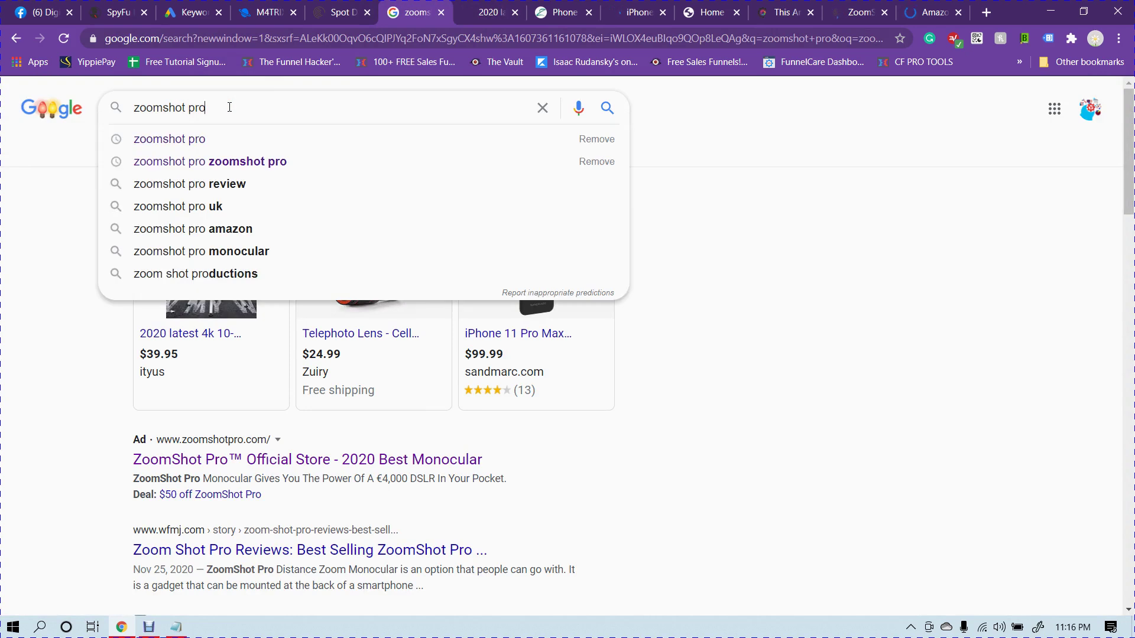
{"action": "left_click", "coordinate": [11, 234]}
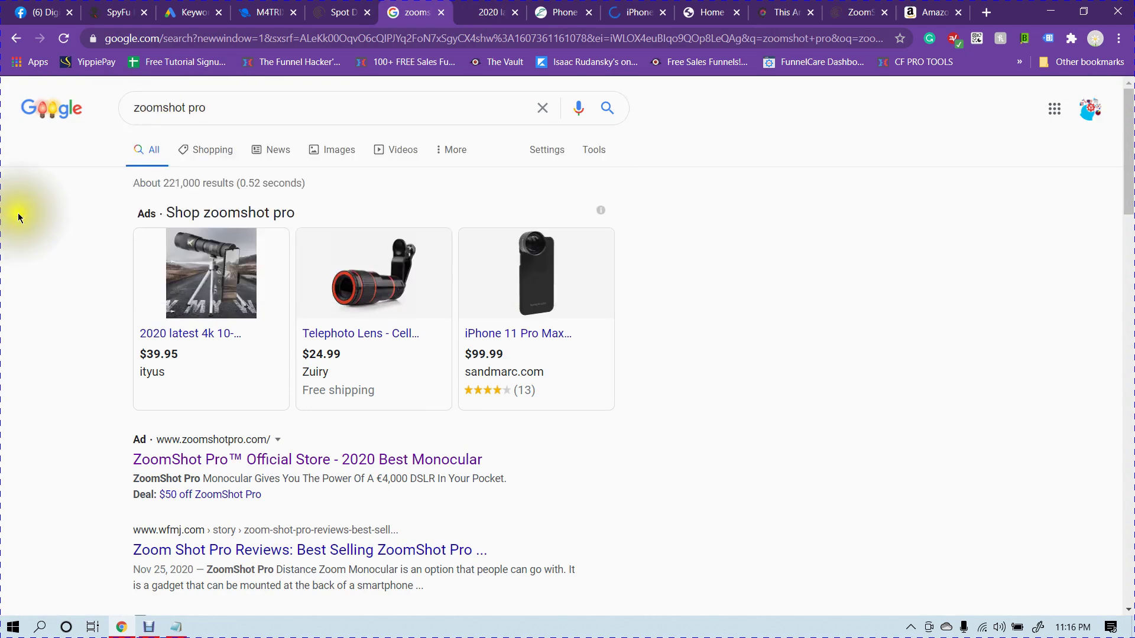
{"action": "left_click", "coordinate": [231, 105]}
{"action": "left_click", "coordinate": [747, 135]}
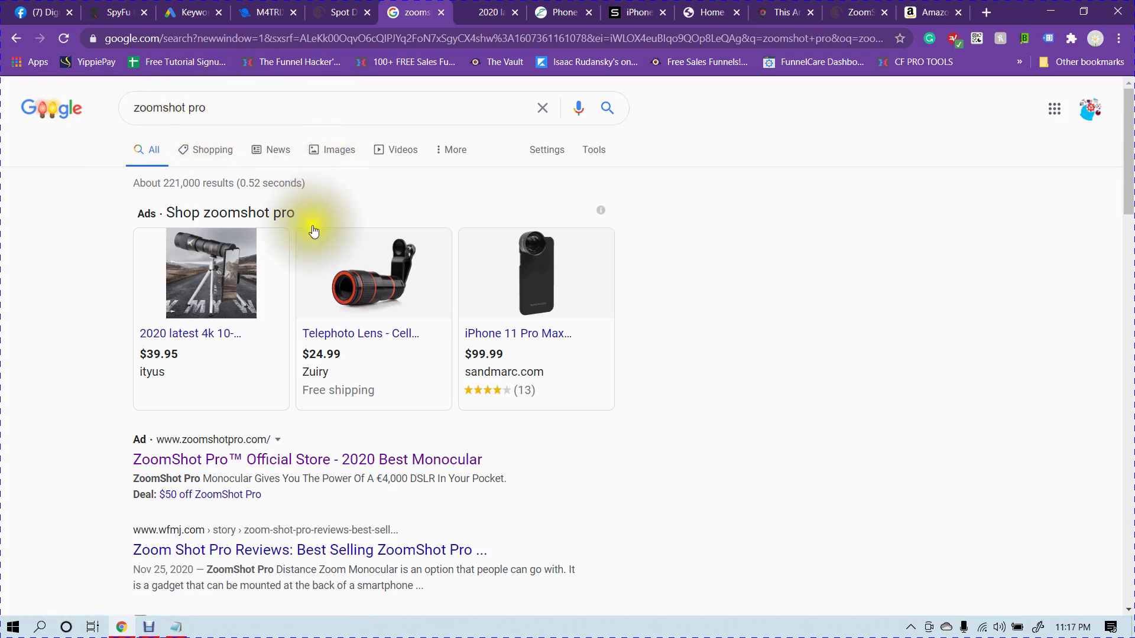
Look over the "zoomshot pro" results from the shopping ads to the videos, checking the open ityus and SpyFu pages
{"action": "scroll", "coordinate": [308, 222], "scroll_direction": "down", "scroll_amount": 3}
{"action": "scroll", "coordinate": [453, 222], "scroll_direction": "up", "scroll_amount": 3}
{"action": "scroll", "coordinate": [650, 239], "scroll_direction": "down", "scroll_amount": 7}
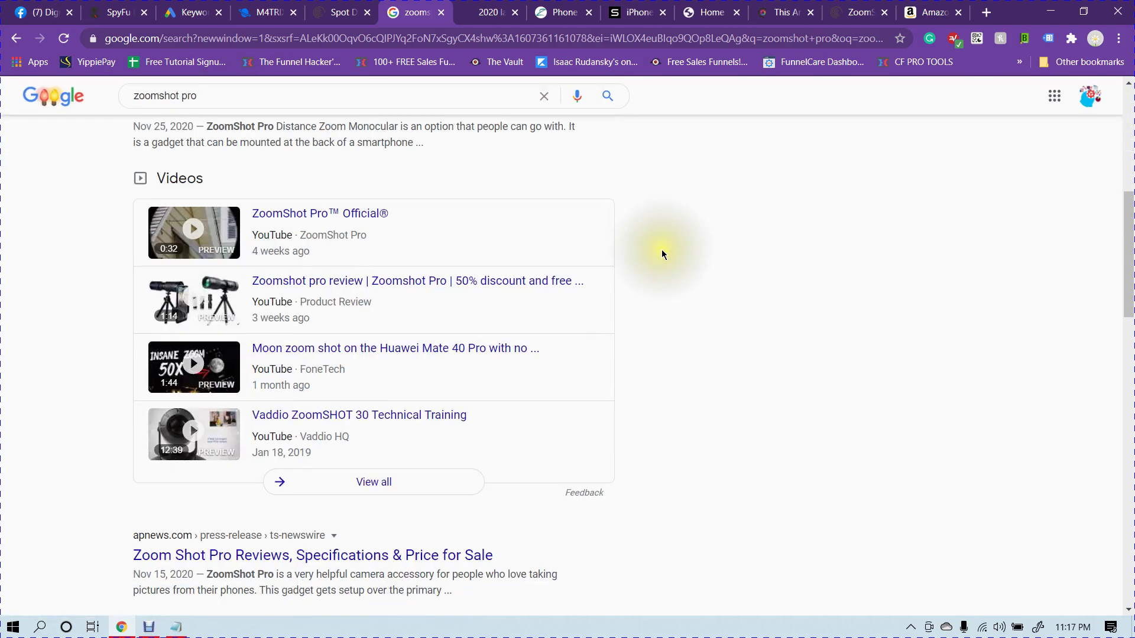
{"action": "left_click", "coordinate": [490, 11]}
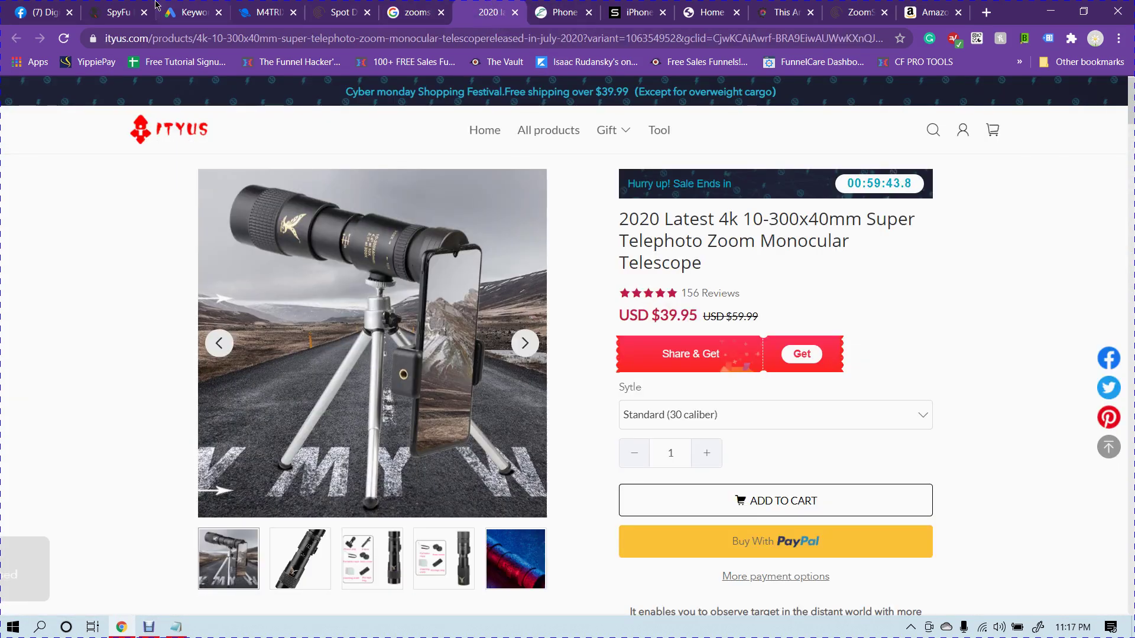
{"action": "left_click", "coordinate": [155, 7]}
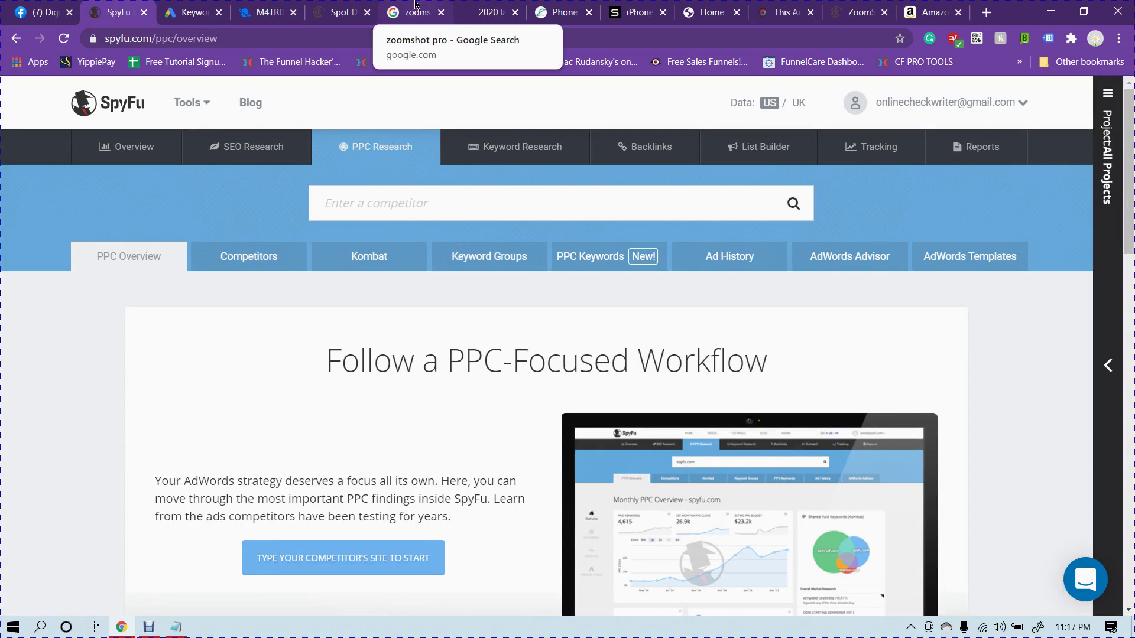
{"action": "left_click", "coordinate": [343, 8]}
{"action": "left_click", "coordinate": [108, 5]}
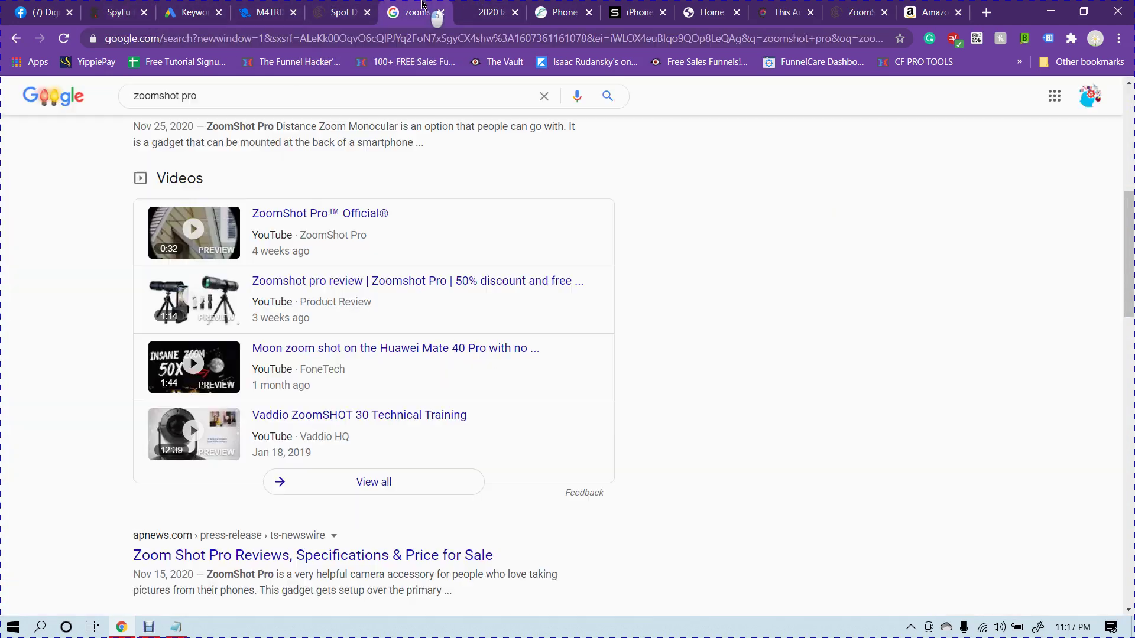
{"action": "left_click", "coordinate": [421, 15]}
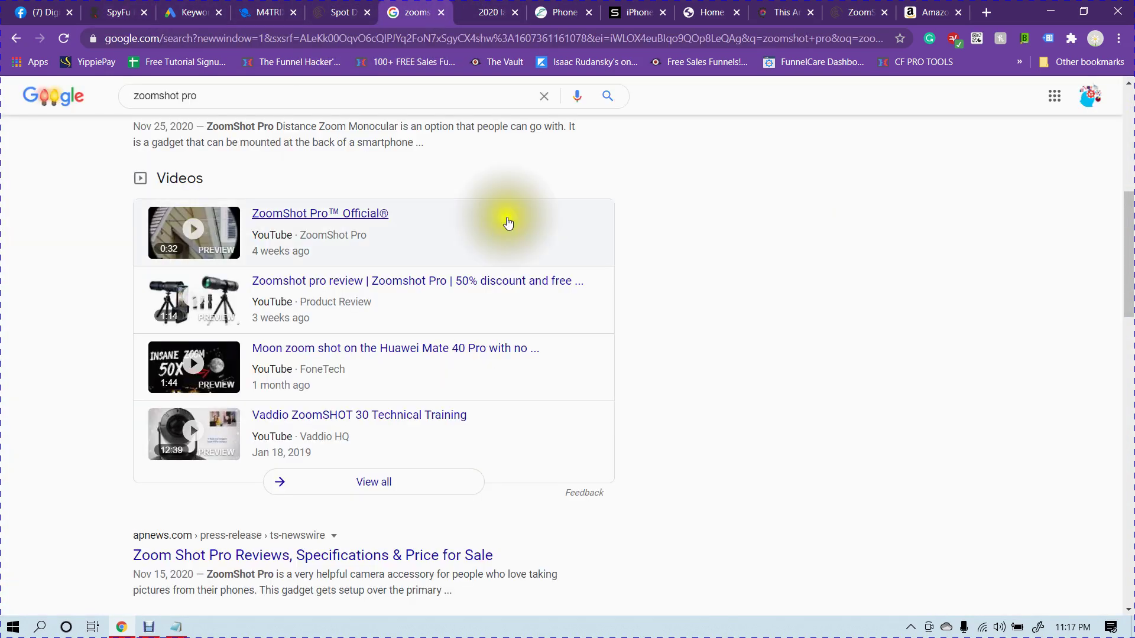
{"action": "scroll", "coordinate": [639, 295], "scroll_direction": "up", "scroll_amount": 8}
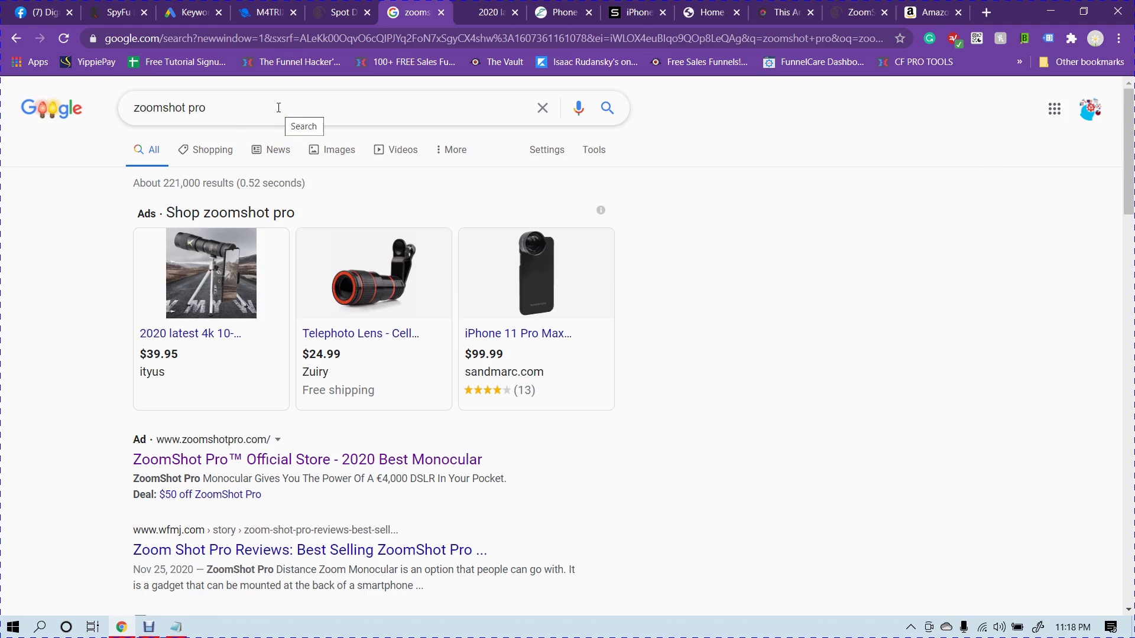
Compare the ityus.com monocular telescope product page with the ZoomShot Pro offer on the M4TRIX network
{"action": "left_click", "coordinate": [490, 12]}
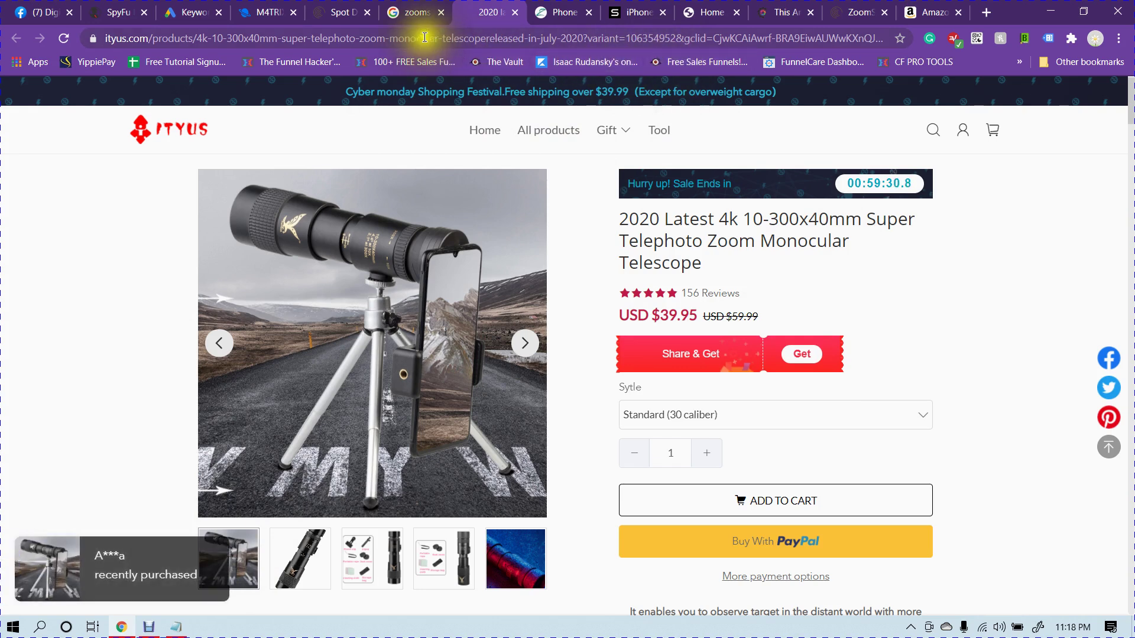
{"action": "scroll", "coordinate": [679, 295], "scroll_direction": "down", "scroll_amount": 1}
{"action": "scroll", "coordinate": [499, 271], "scroll_direction": "up", "scroll_amount": 1}
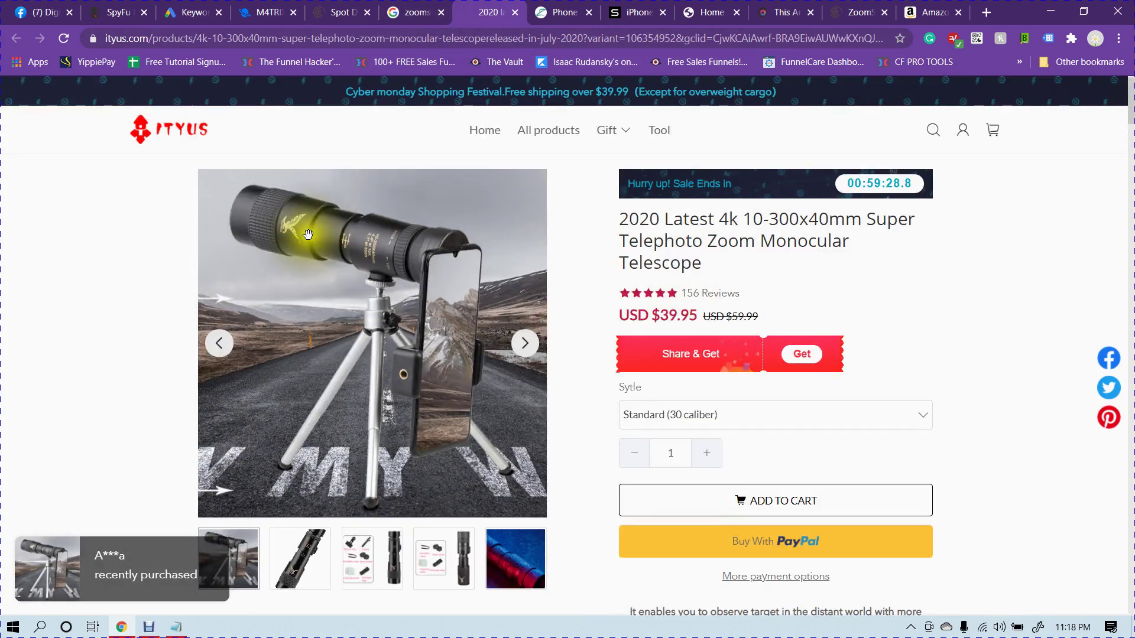
{"action": "left_click", "coordinate": [273, 6]}
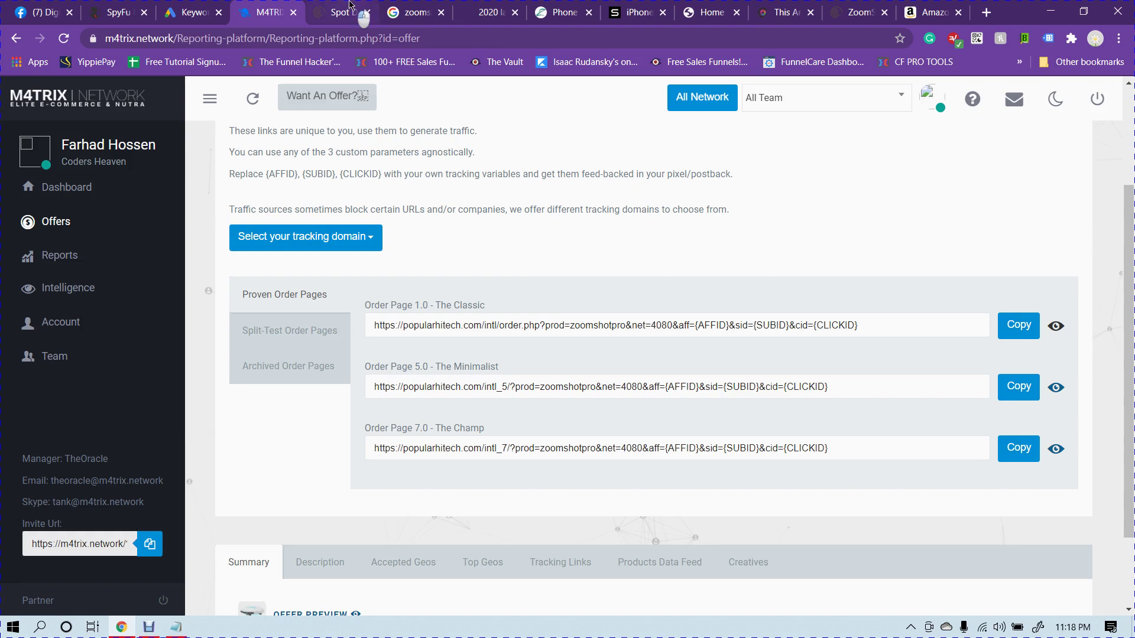
{"action": "left_click", "coordinate": [349, 6]}
{"action": "left_click", "coordinate": [492, 8]}
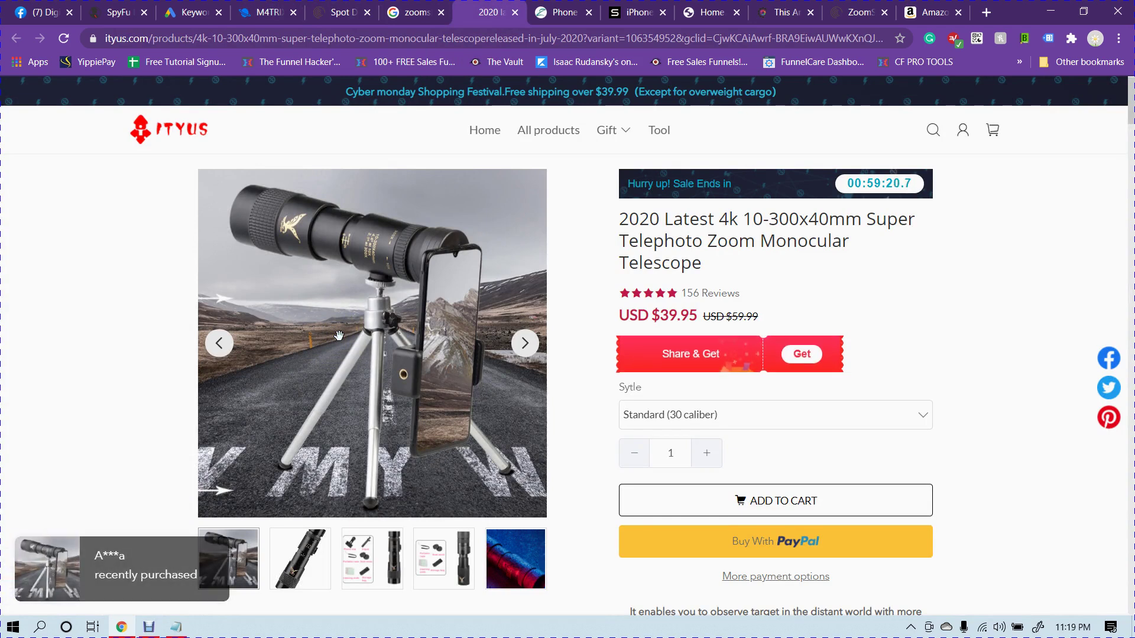
Copy the ityus.com product page URL into the Notepad notes below the last product list, and return to the browser
{"action": "left_click", "coordinate": [481, 40]}
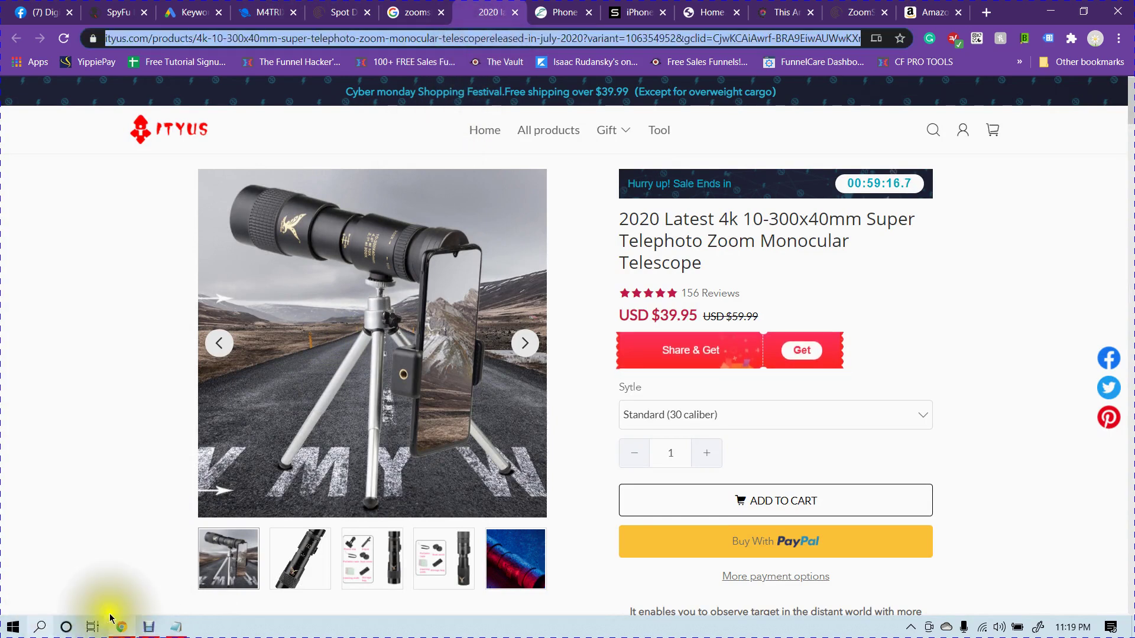
{"action": "left_click", "coordinate": [176, 626]}
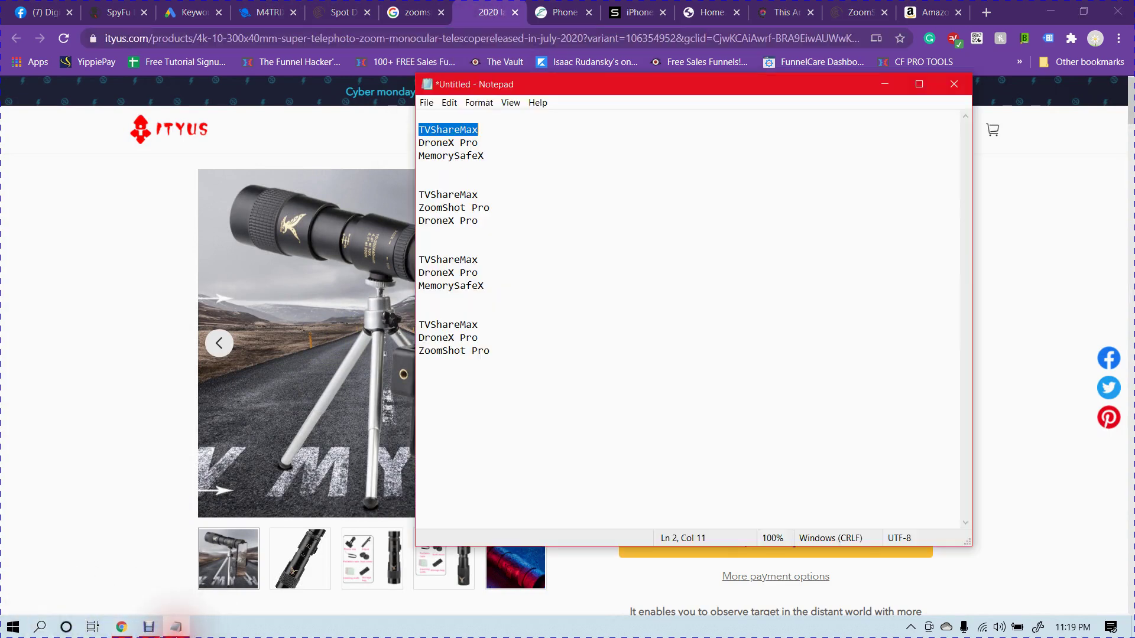
{"action": "left_click", "coordinate": [533, 365]}
{"action": "type", "text": "https://www.ityus.com/products/4k-10-300x40mm-super-telephoto-zoom-monocular-telescopereleased-in-july-2020?variant=106354952&gclid=CjwKCAiAwrf-BRA9EiwAUWwKXnQJP5BBCg2etq8F9kGJAVuafxGoqMZF_hWC7o4_c7pIYszDa3oD2xoCvnMQAvD_BwE"}
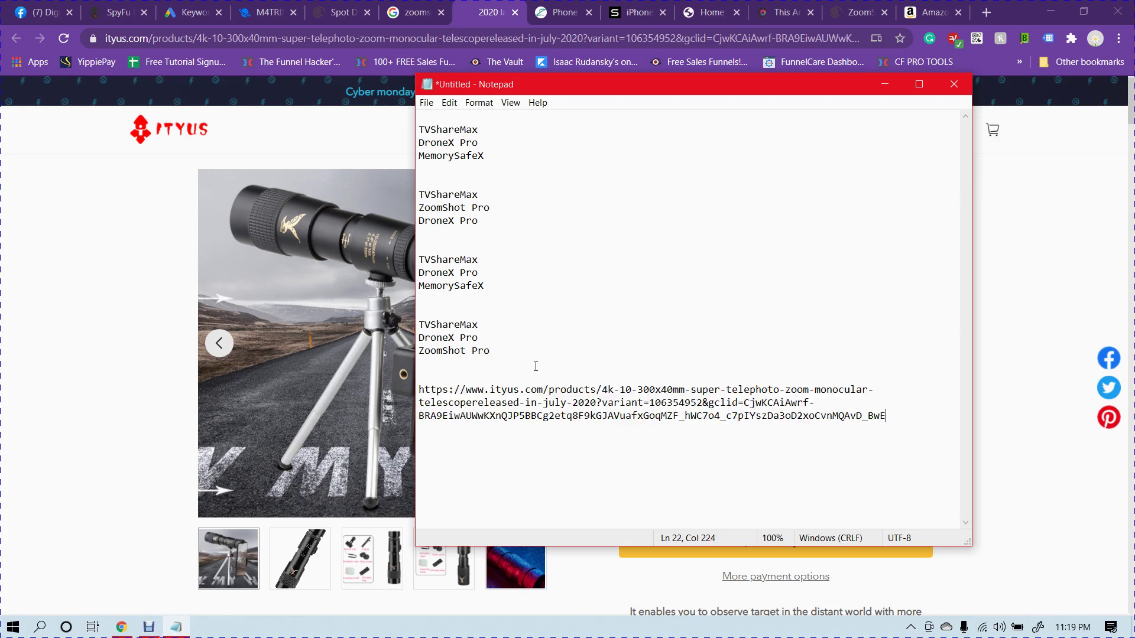
{"action": "left_click", "coordinate": [254, 146]}
Examine Zuiry's OptiZoom QX9-HD 12X zoom lens page and compare its product with the ityus monocular telescope
{"action": "left_click", "coordinate": [558, 13]}
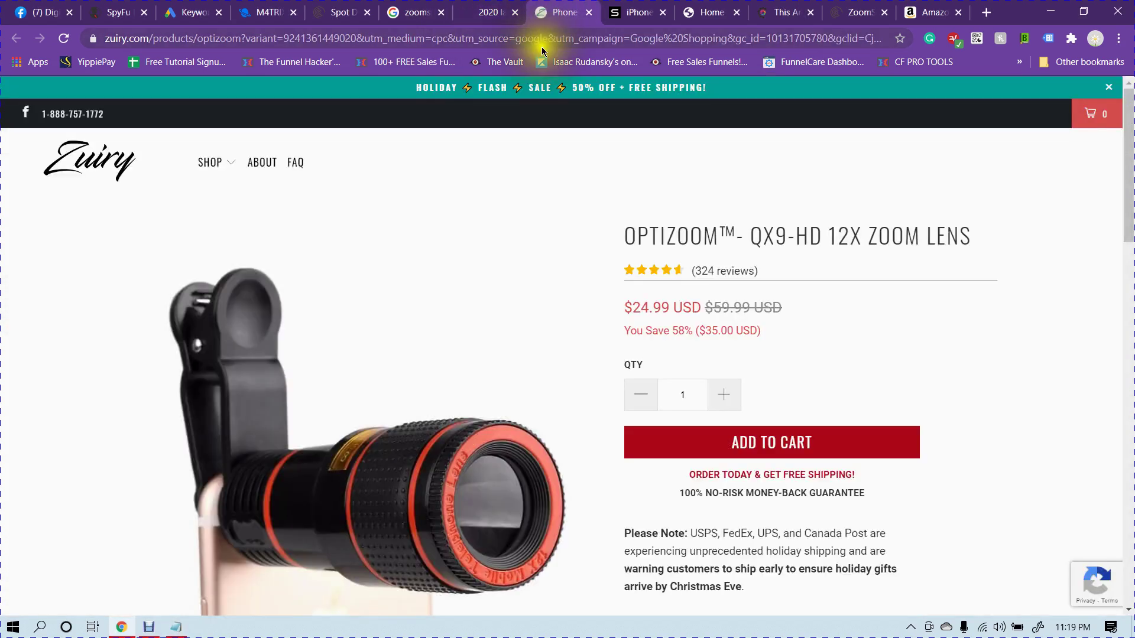
{"action": "scroll", "coordinate": [632, 277], "scroll_direction": "down", "scroll_amount": 5}
{"action": "scroll", "coordinate": [632, 276], "scroll_direction": "up", "scroll_amount": 3}
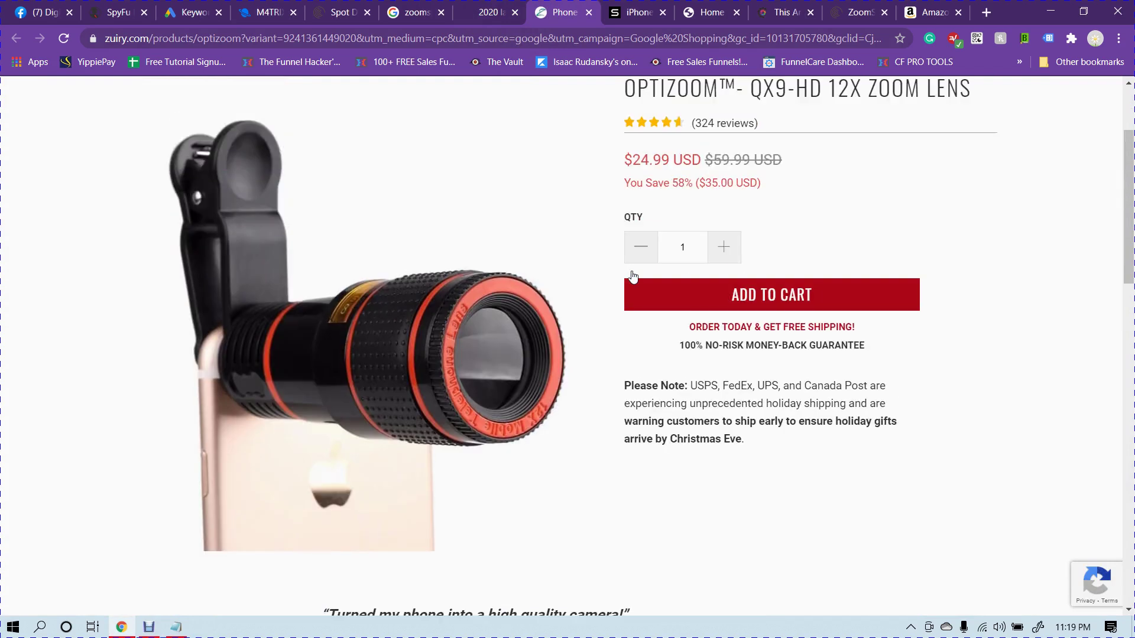
{"action": "scroll", "coordinate": [946, 338], "scroll_direction": "up", "scroll_amount": 1}
{"action": "scroll", "coordinate": [948, 335], "scroll_direction": "down", "scroll_amount": 7}
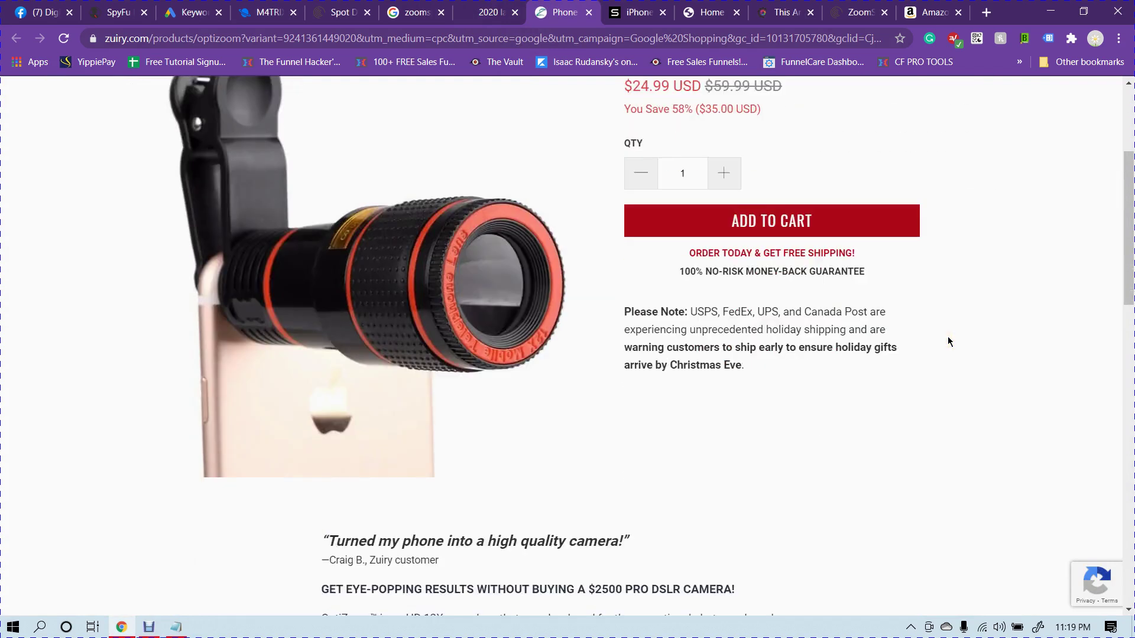
{"action": "scroll", "coordinate": [948, 337], "scroll_direction": "down", "scroll_amount": 5}
{"action": "scroll", "coordinate": [948, 337], "scroll_direction": "up", "scroll_amount": 12}
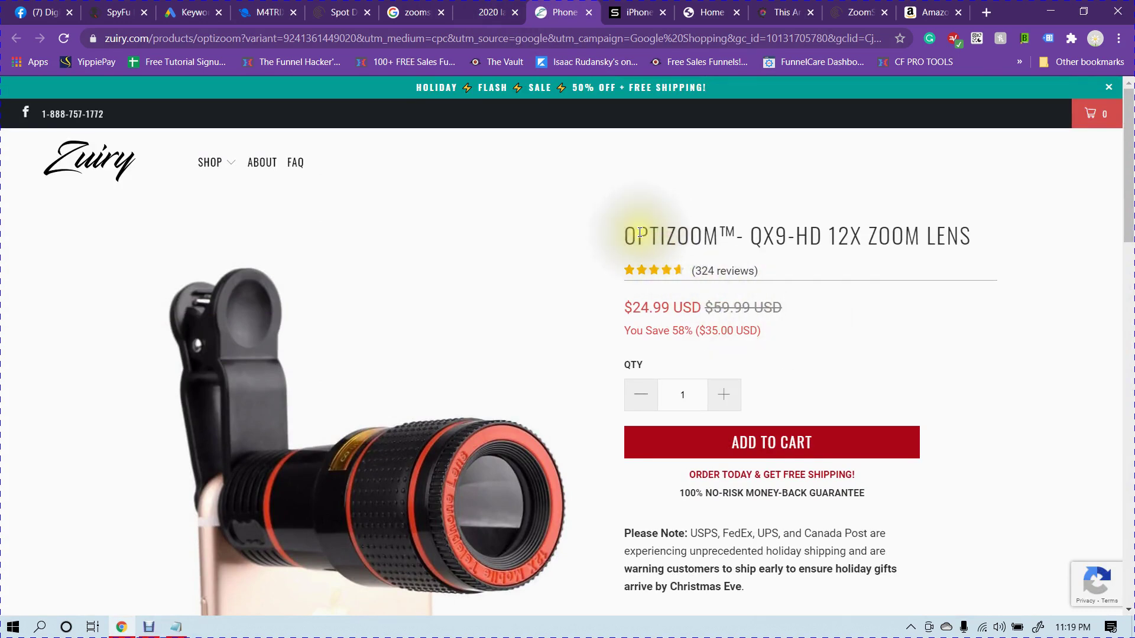
{"action": "left_click", "coordinate": [486, 13]}
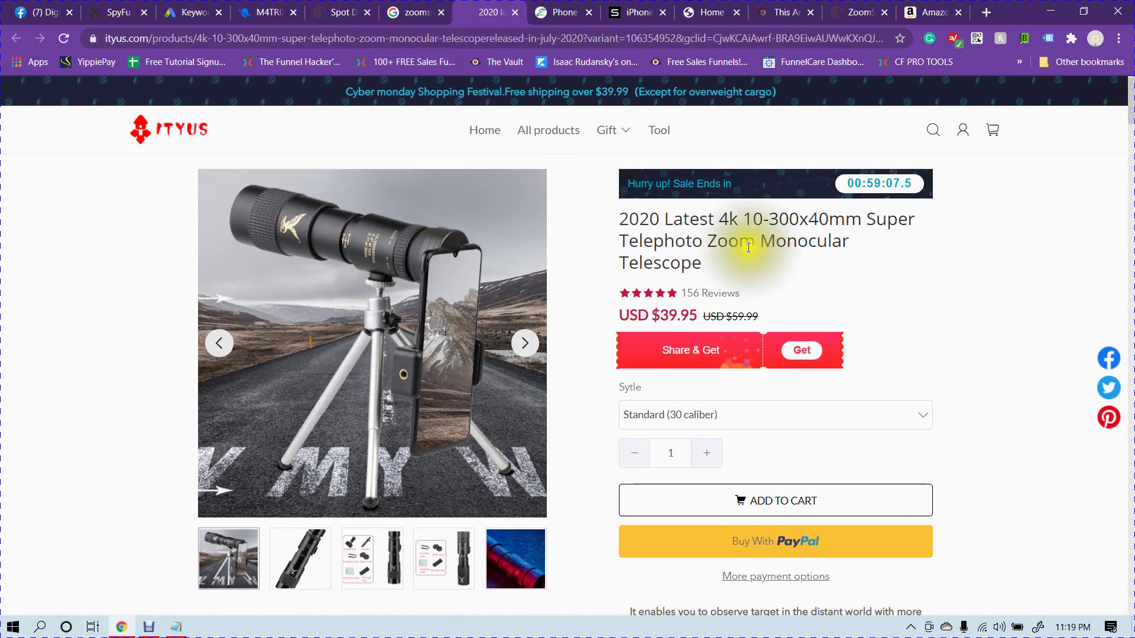
{"action": "left_click", "coordinate": [562, 12]}
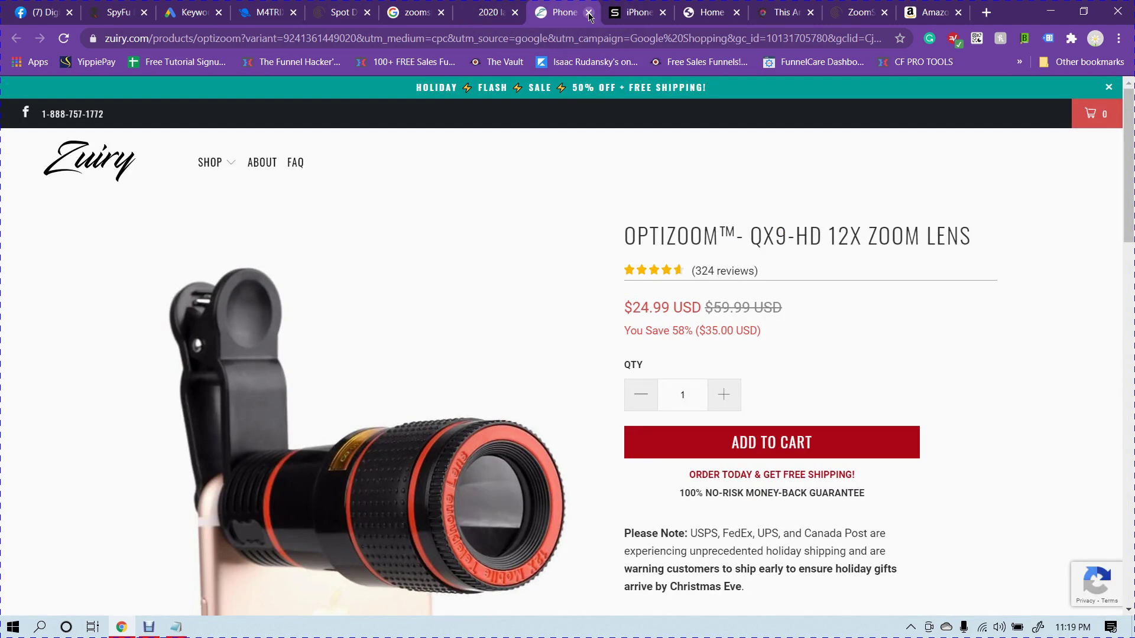
Dismiss the giveaway and notification pop-ups on the sandmarc.com telephoto lens page, check the product and close its tab
{"action": "left_click", "coordinate": [632, 10]}
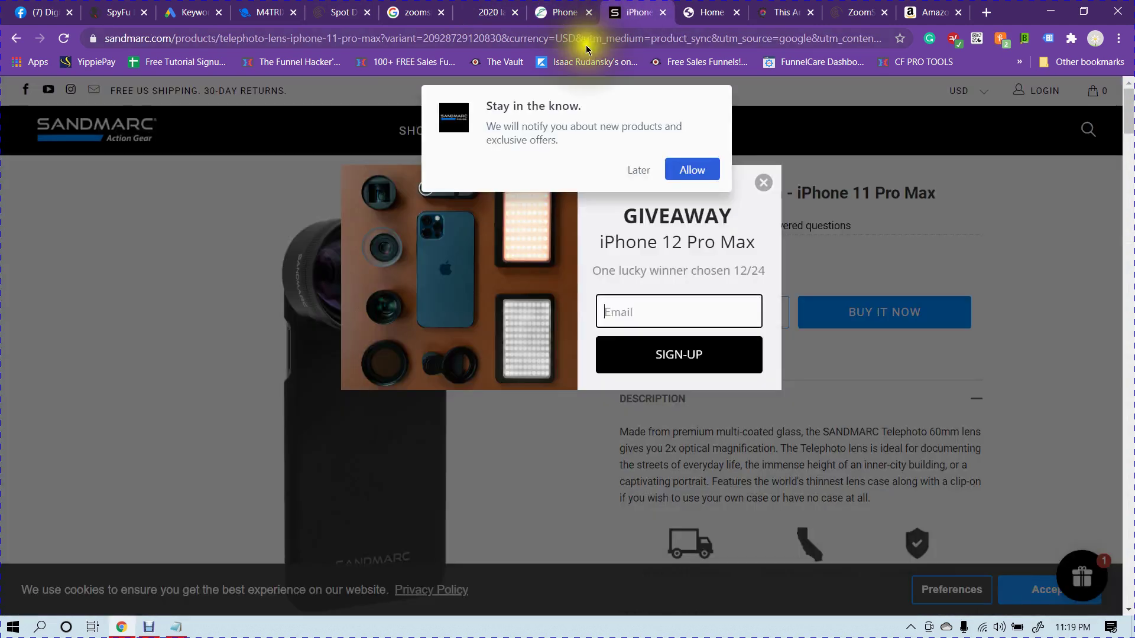
{"action": "left_click", "coordinate": [762, 181]}
{"action": "left_click", "coordinate": [629, 170]}
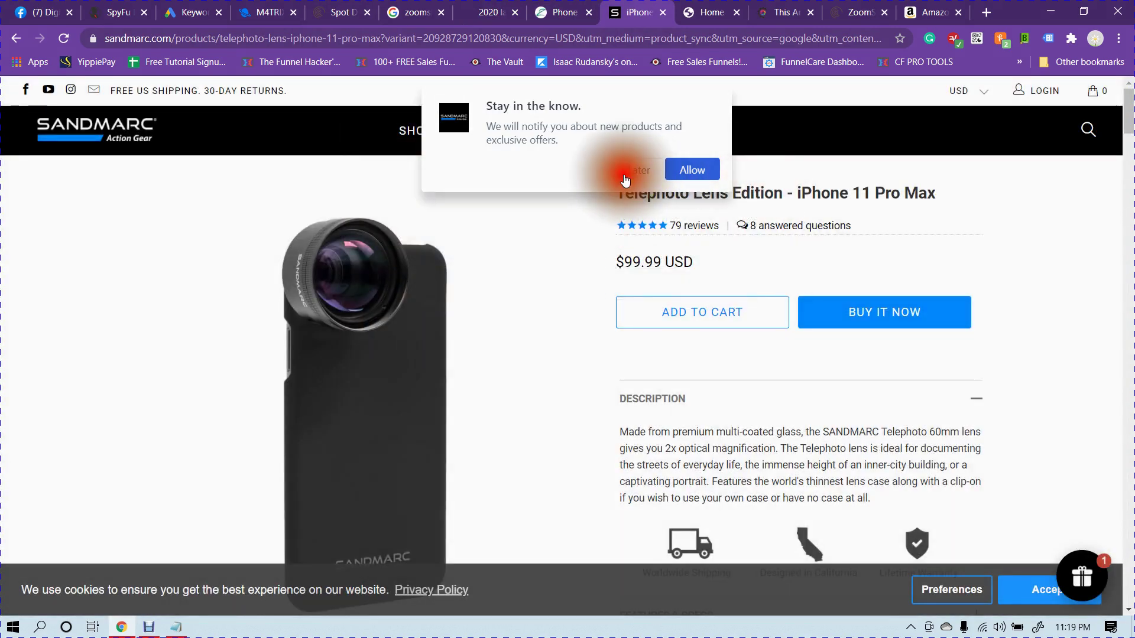
{"action": "scroll", "coordinate": [747, 311], "scroll_direction": "down", "scroll_amount": 7}
{"action": "scroll", "coordinate": [715, 285], "scroll_direction": "up", "scroll_amount": 5}
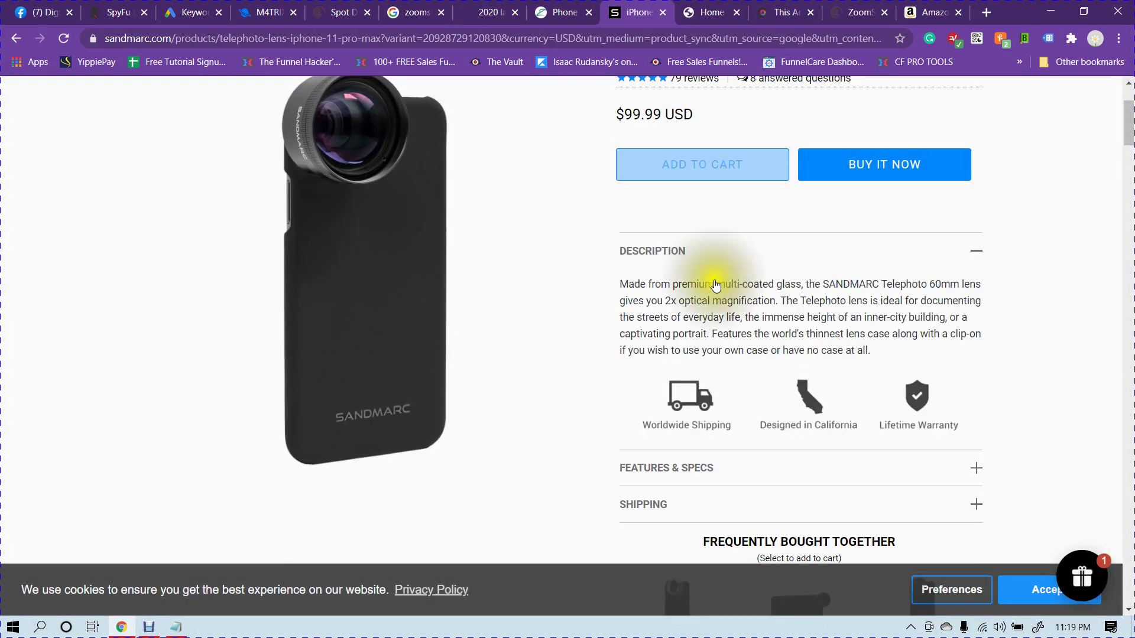
{"action": "left_click", "coordinate": [663, 13]}
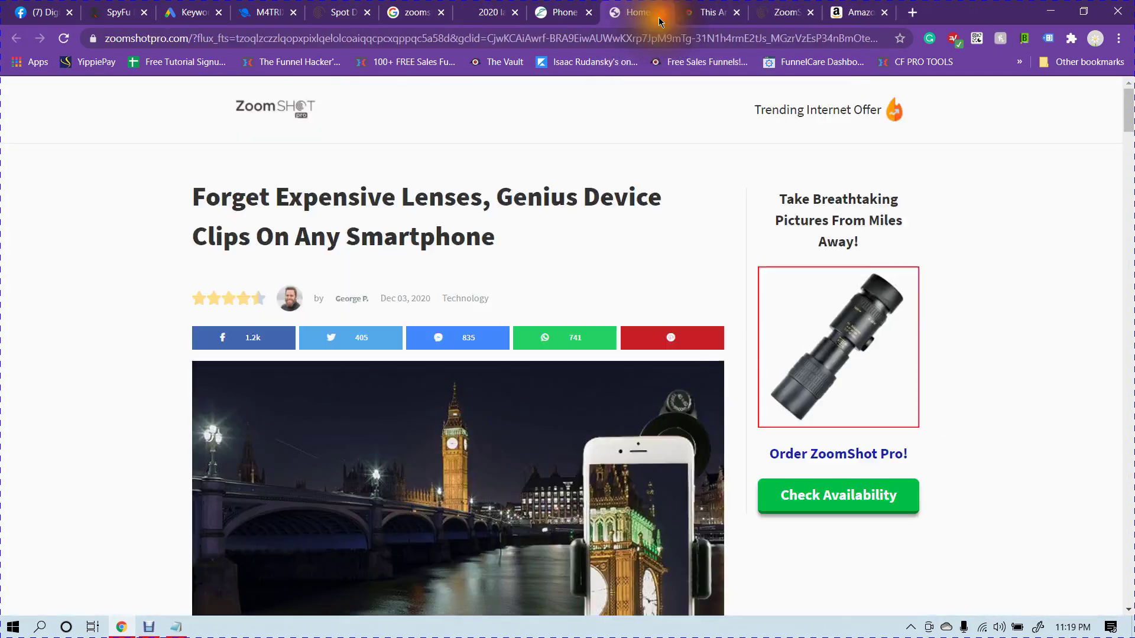
Review the zoomshotpro.com article and copy its URL into the Notepad notes below the ityus.com link
{"action": "scroll", "coordinate": [643, 231], "scroll_direction": "down", "scroll_amount": 4}
{"action": "scroll", "coordinate": [644, 235], "scroll_direction": "down", "scroll_amount": 20}
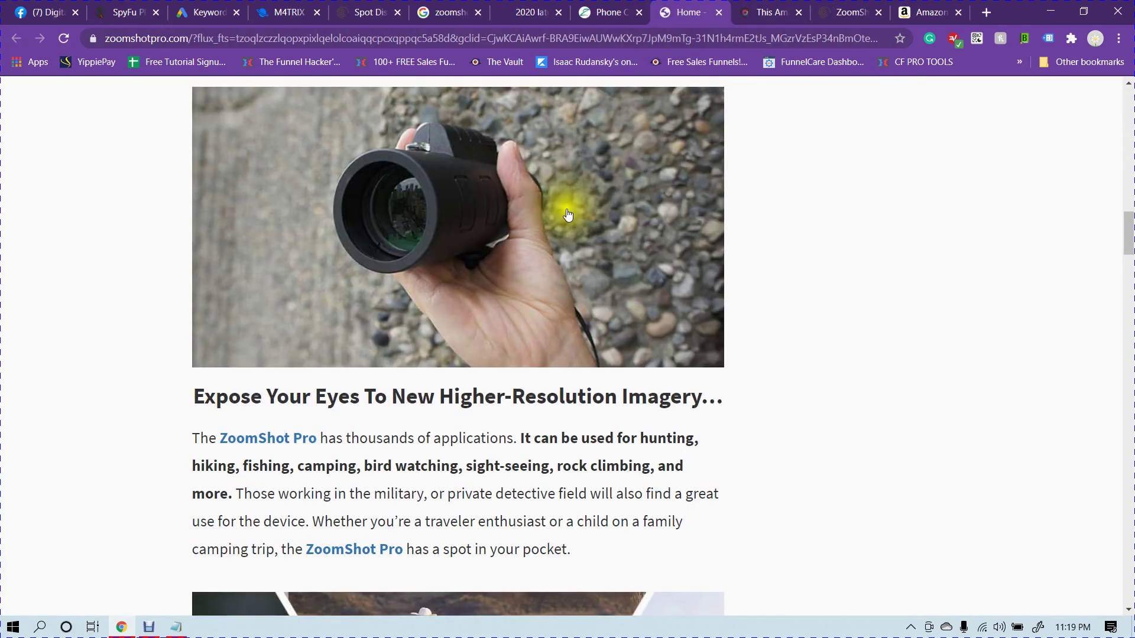
{"action": "left_click", "coordinate": [489, 38]}
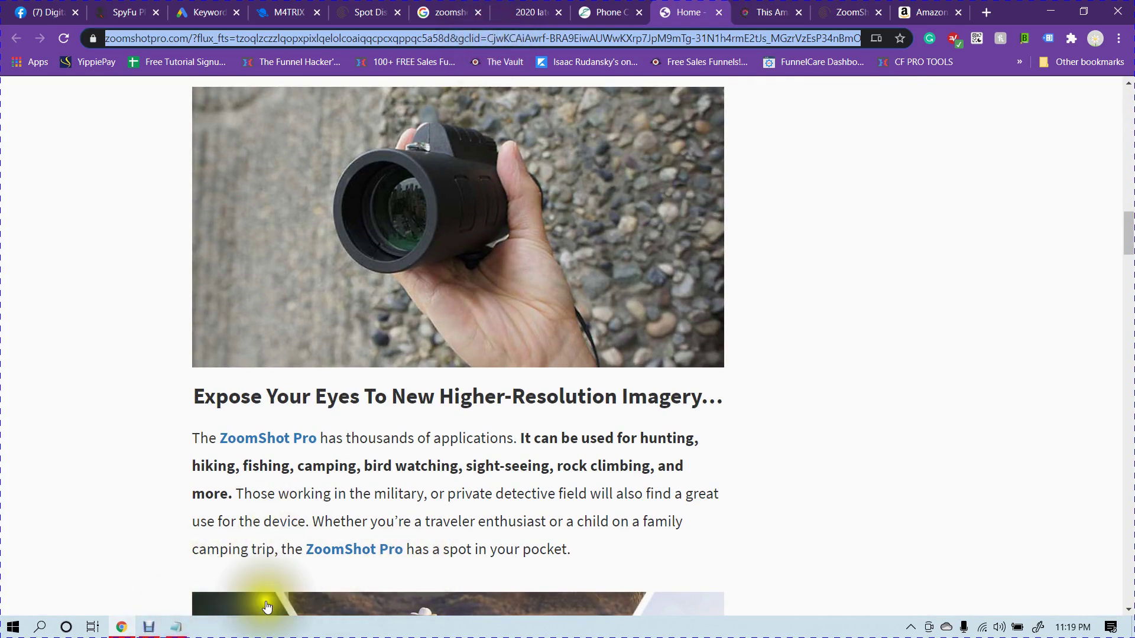
{"action": "left_click", "coordinate": [175, 627]}
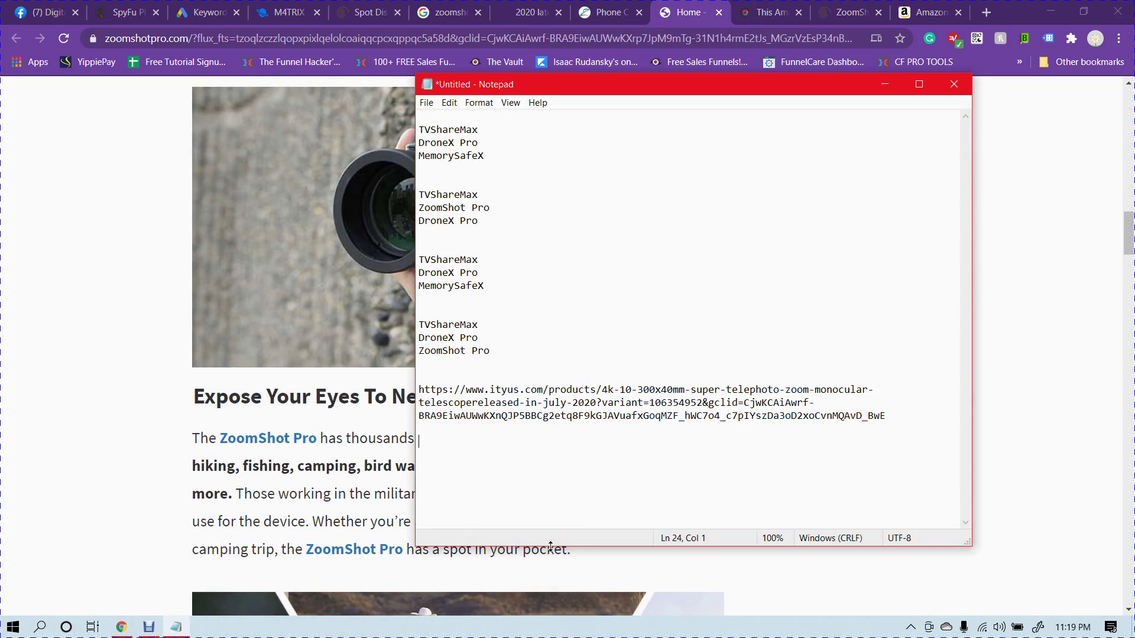
{"action": "key", "text": "Return"}
{"action": "key", "text": "ctrl+v"}
{"action": "left_click", "coordinate": [45, 412]}
Examine the zoomshotpro.com article's text and images alongside the elitegadgetinsider.com advertorial
{"action": "scroll", "coordinate": [367, 323], "scroll_direction": "down", "scroll_amount": 7}
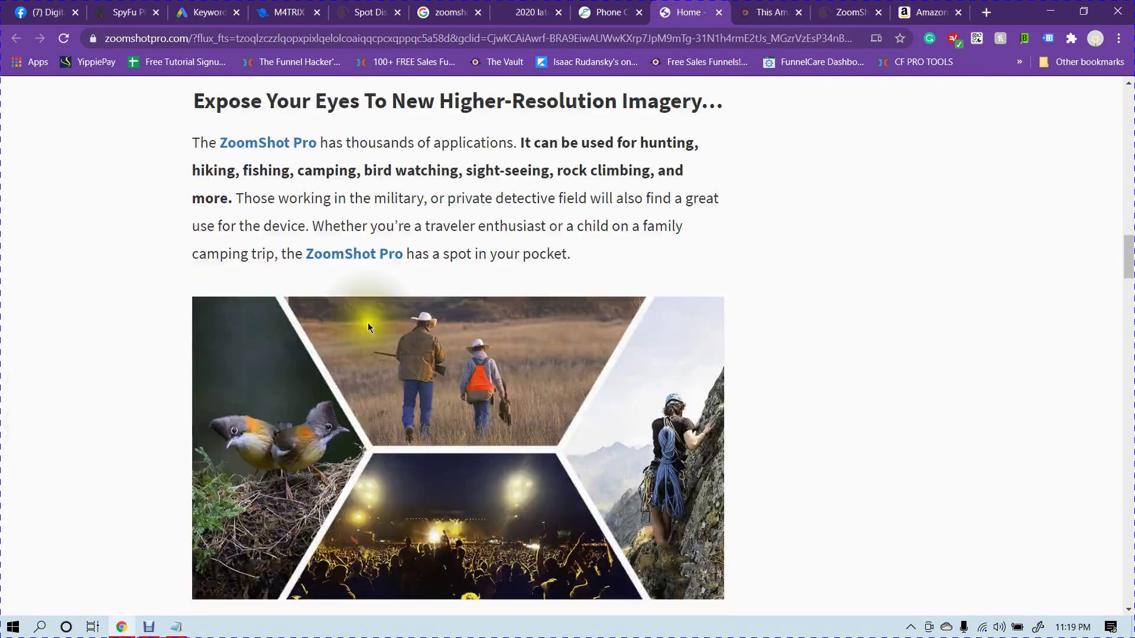
{"action": "scroll", "coordinate": [368, 322], "scroll_direction": "up", "scroll_amount": 7}
{"action": "key", "text": "ctrl+Tab"}
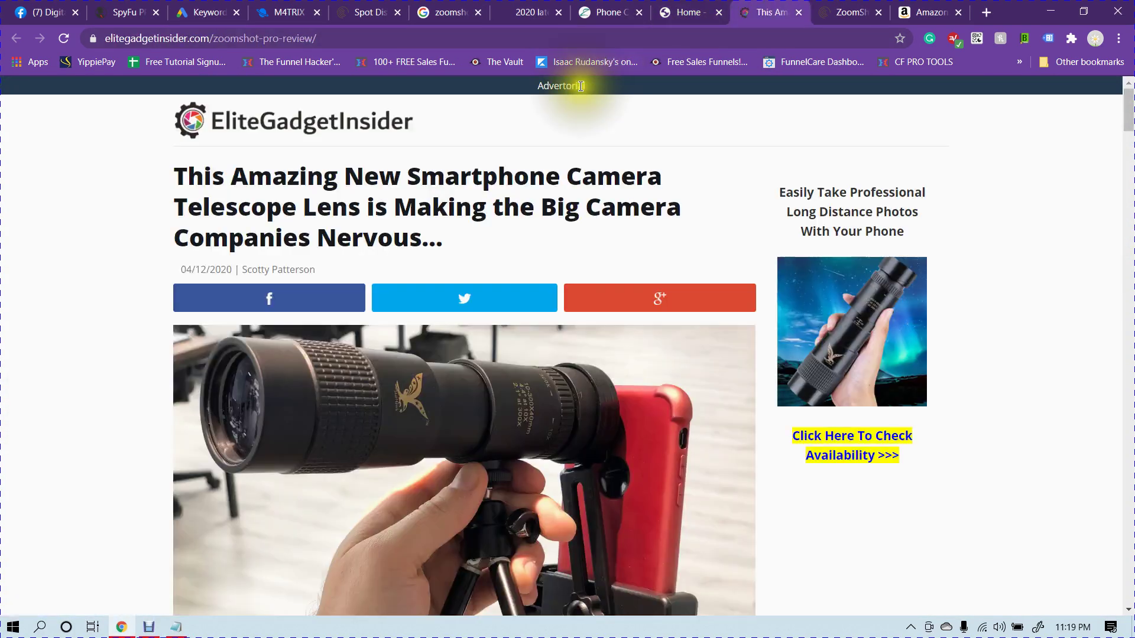
{"action": "left_click", "coordinate": [678, 6]}
{"action": "scroll", "coordinate": [708, 133], "scroll_direction": "up", "scroll_amount": 20}
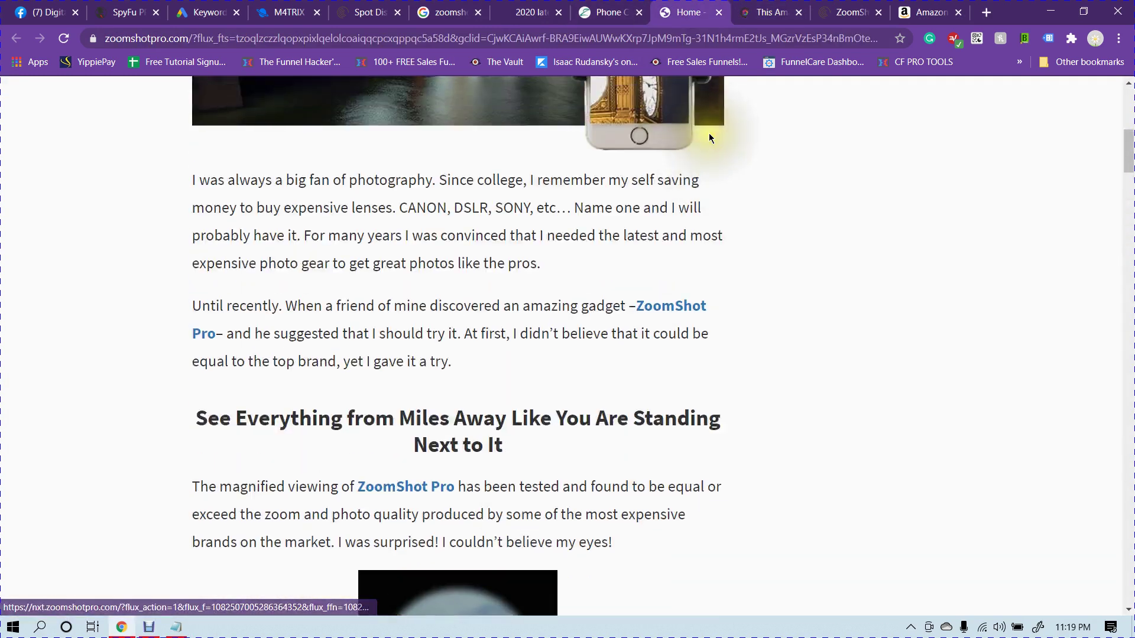
{"action": "scroll", "coordinate": [708, 133], "scroll_direction": "down", "scroll_amount": 4}
{"action": "scroll", "coordinate": [708, 138], "scroll_direction": "up", "scroll_amount": 4}
Copy the elitegadgetinsider.com ZoomShot Pro review URL into the Notepad notes below the zoomshotpro.com link
{"action": "key", "text": "ctrl+Tab"}
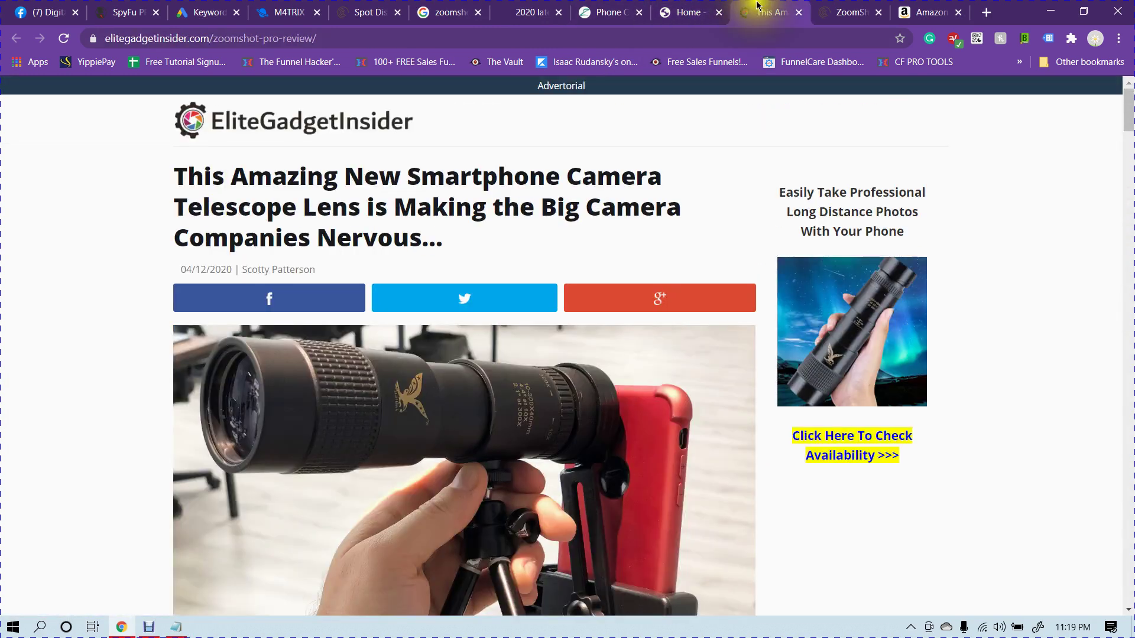
{"action": "left_click", "coordinate": [645, 37]}
{"action": "key", "text": "ctrl+c"}
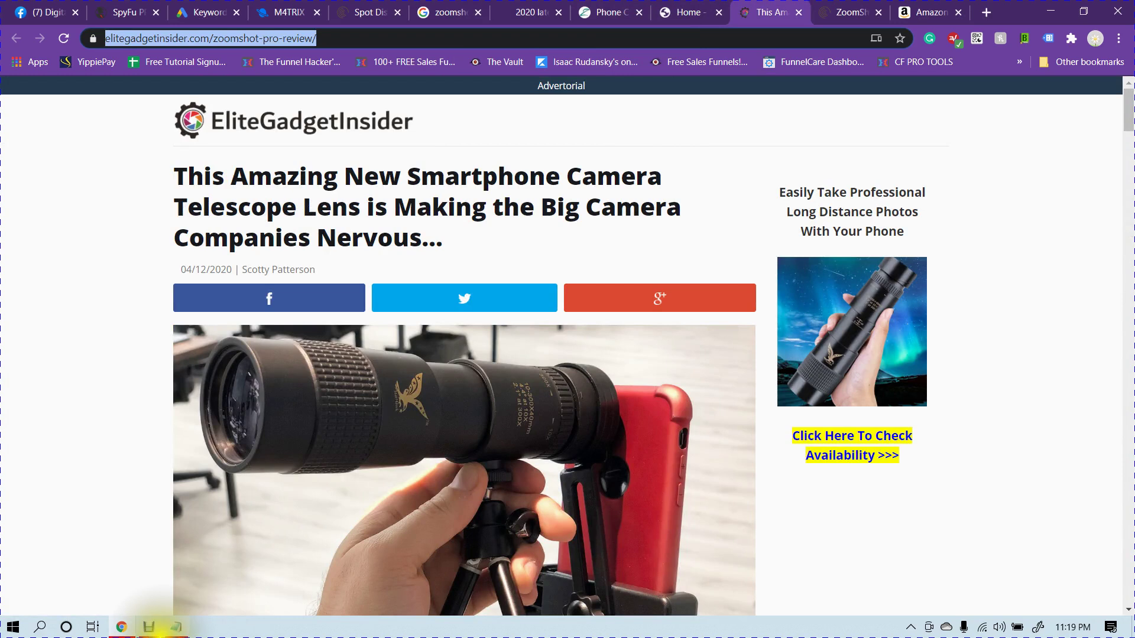
{"action": "left_click", "coordinate": [176, 627]}
{"action": "key", "text": "Return"}
{"action": "key", "text": "Return"}
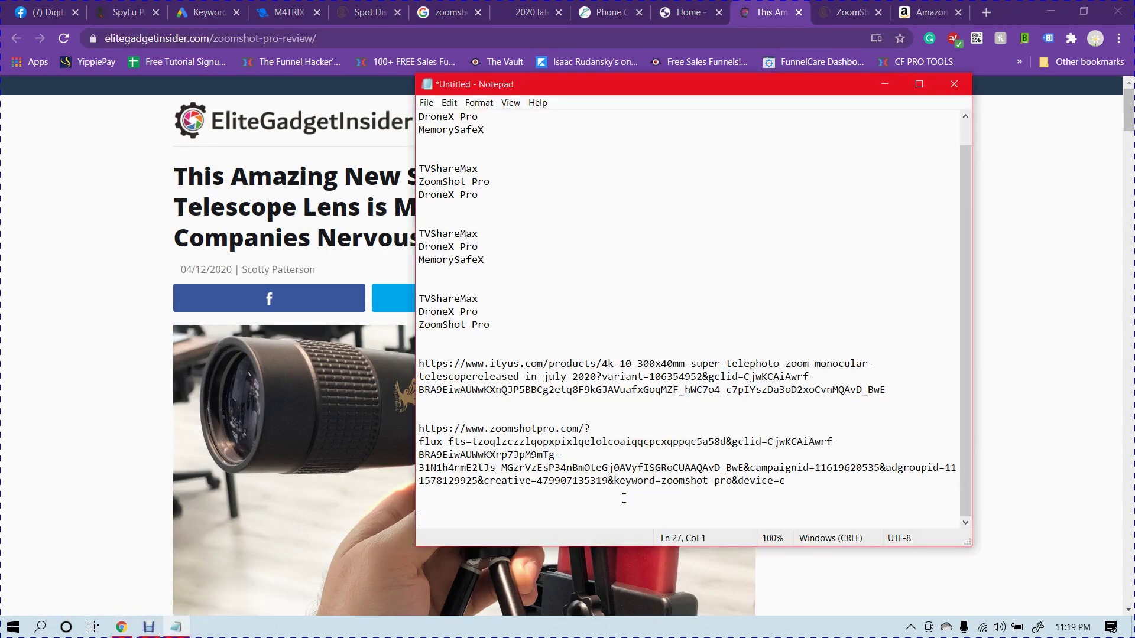
Add the zoomshot-pro.com product page URL to the Notepad notes below the elitegadgetinsider.com link
{"action": "left_click", "coordinate": [851, 12]}
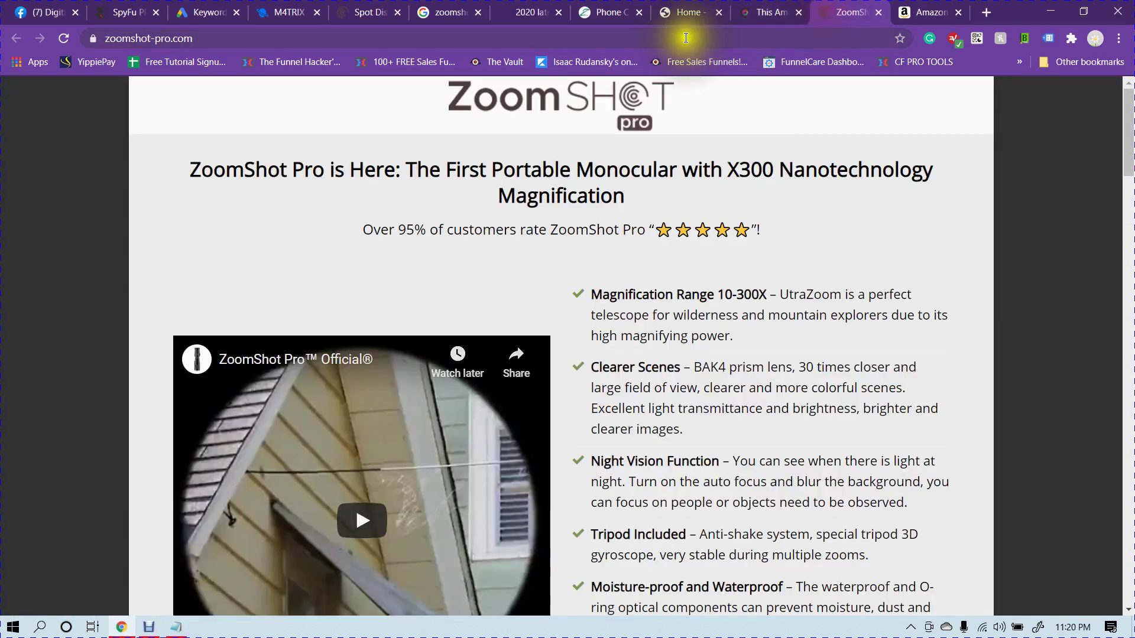
{"action": "left_click", "coordinate": [684, 36]}
{"action": "left_click", "coordinate": [175, 626]}
{"action": "key", "text": "ctrl+v"}
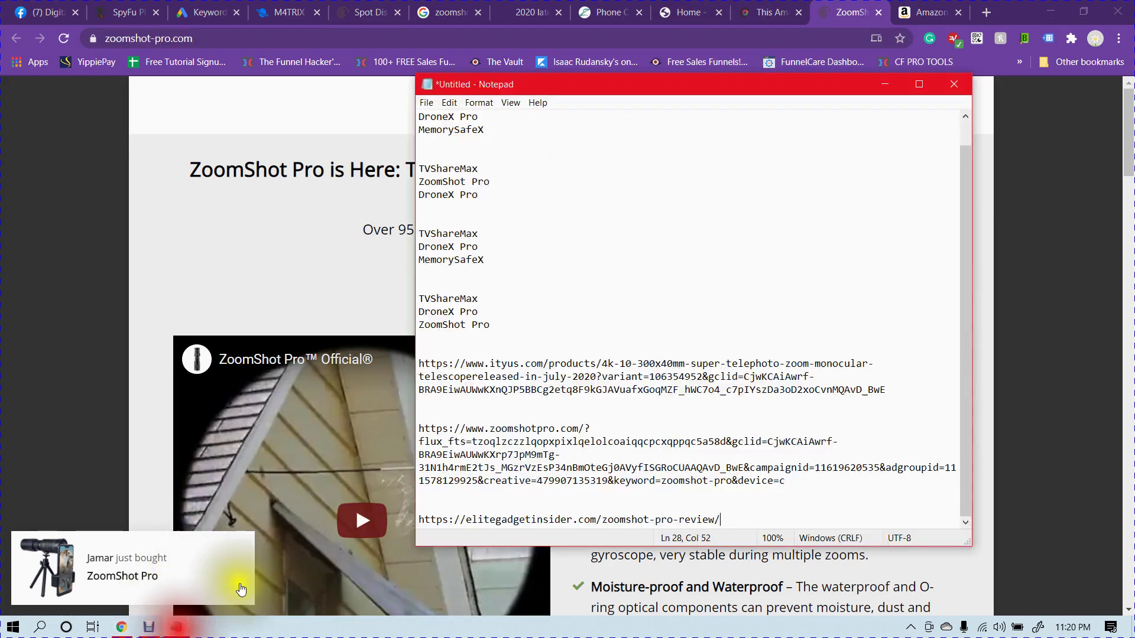
{"action": "key", "text": "Return"}
{"action": "key", "text": "Return"}
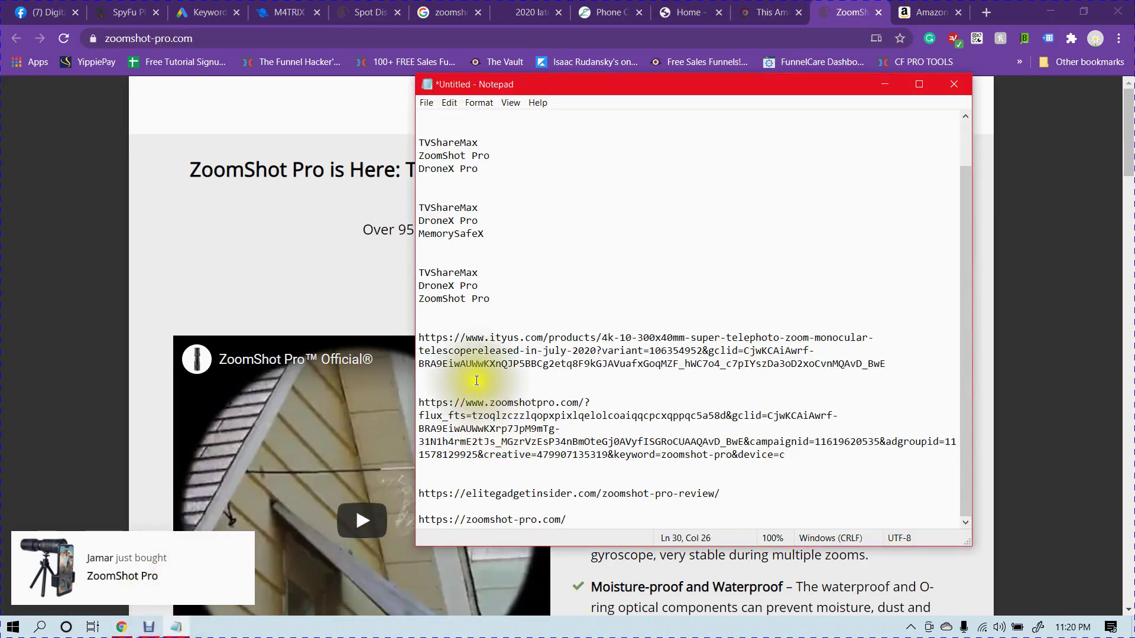
Check Amazon's search results for "zoomshot" for a competing product and close the Amazon tab
{"action": "left_click", "coordinate": [930, 12]}
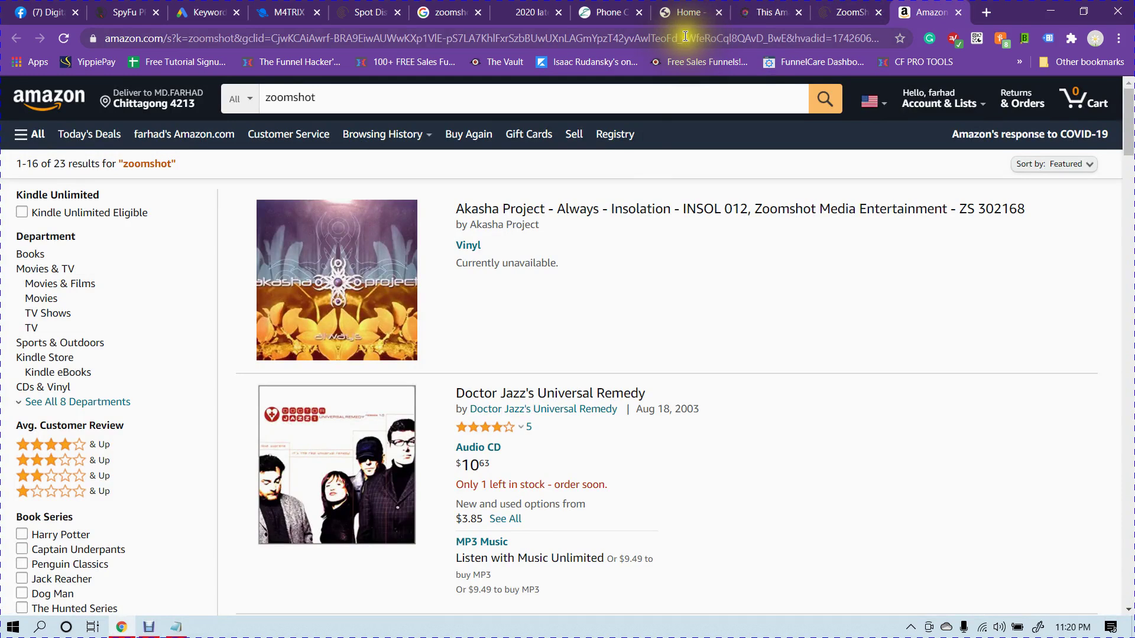
{"action": "left_click", "coordinate": [685, 36]}
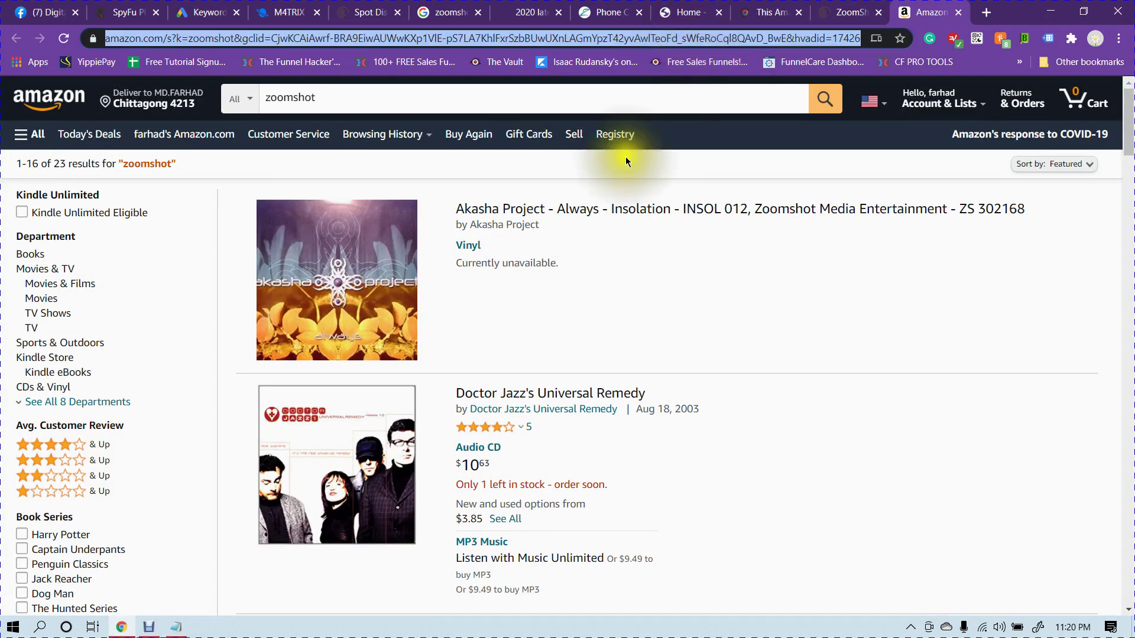
{"action": "scroll", "coordinate": [648, 289], "scroll_direction": "down", "scroll_amount": 8}
{"action": "scroll", "coordinate": [647, 289], "scroll_direction": "up", "scroll_amount": 3}
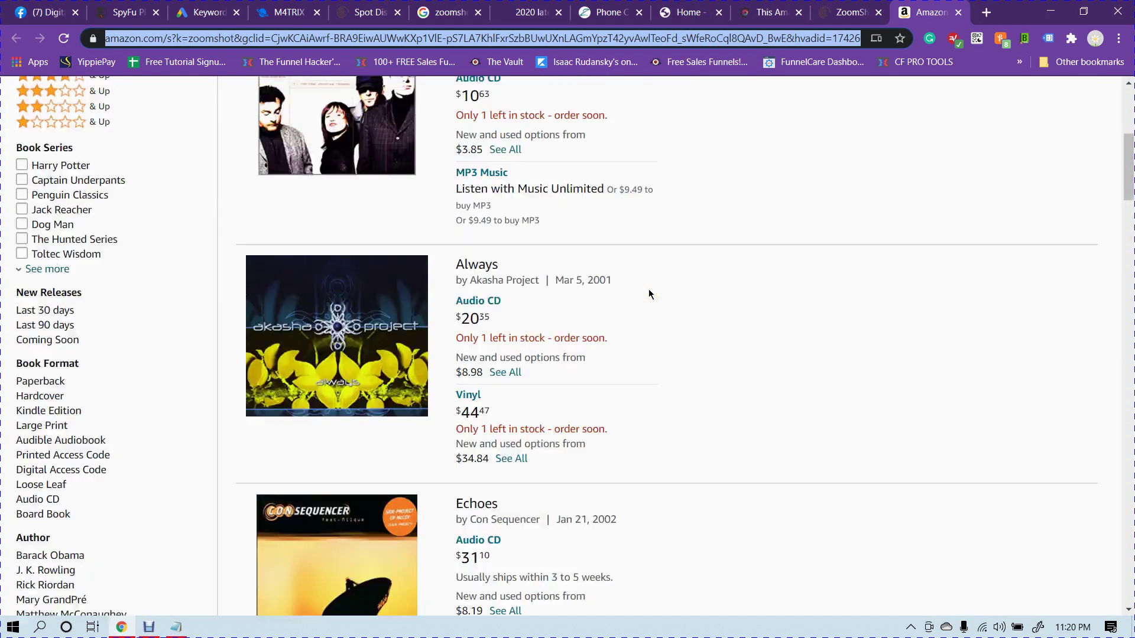
{"action": "scroll", "coordinate": [648, 289], "scroll_direction": "up", "scroll_amount": 6}
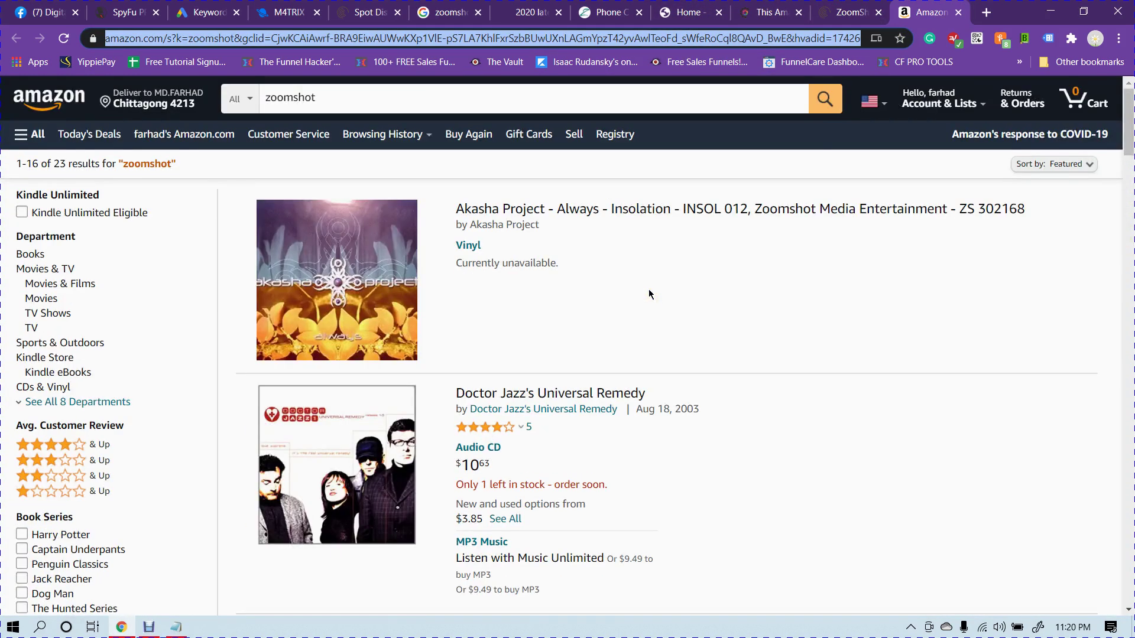
{"action": "left_click", "coordinate": [953, 12]}
Close the Zuiry OptiZoom product tab and go back to the ityus monocular telescope page
{"action": "left_click", "coordinate": [673, 5]}
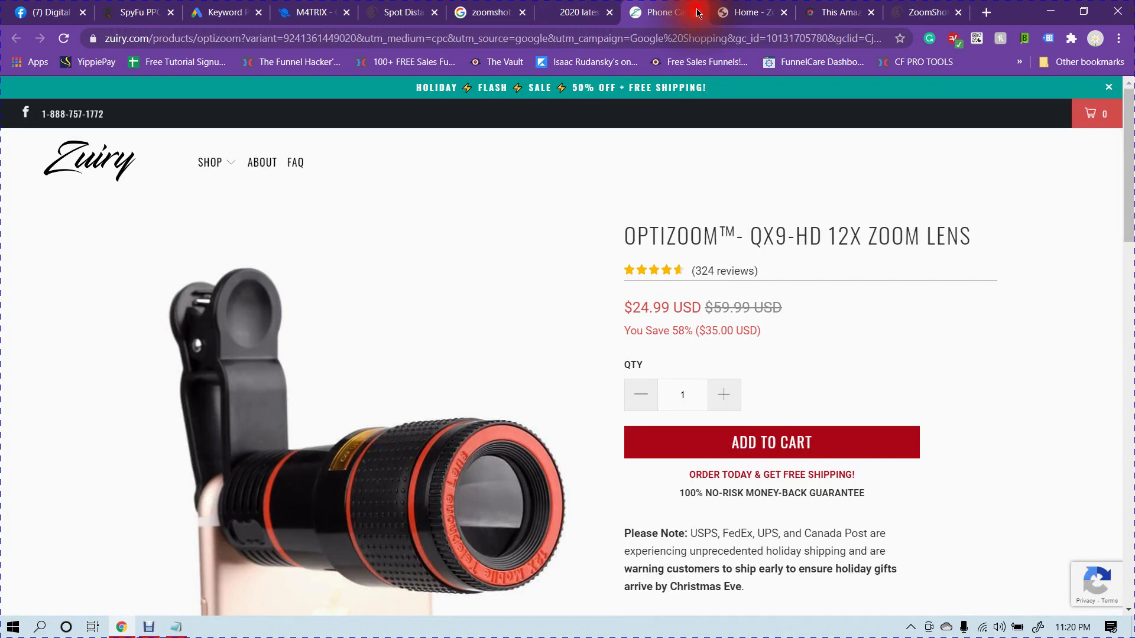
{"action": "left_click", "coordinate": [695, 12]}
{"action": "left_click", "coordinate": [593, 5]}
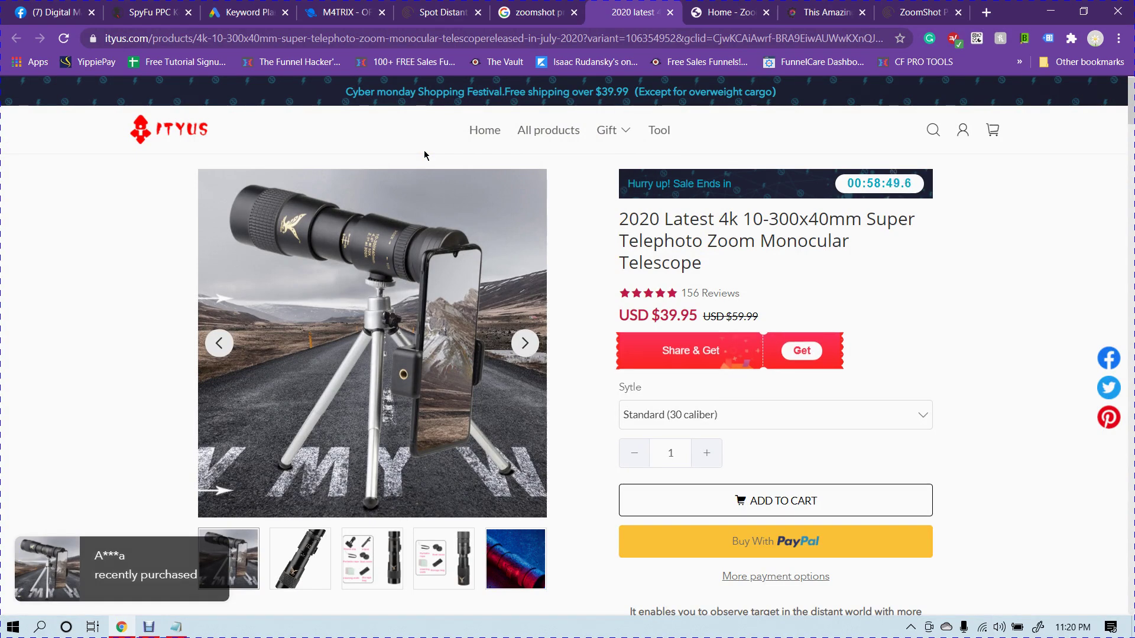
Go to SpyFu's PPC Research page and explore its tools, opening AdWords Competitors for entering a competitor site
{"action": "left_click", "coordinate": [350, 4]}
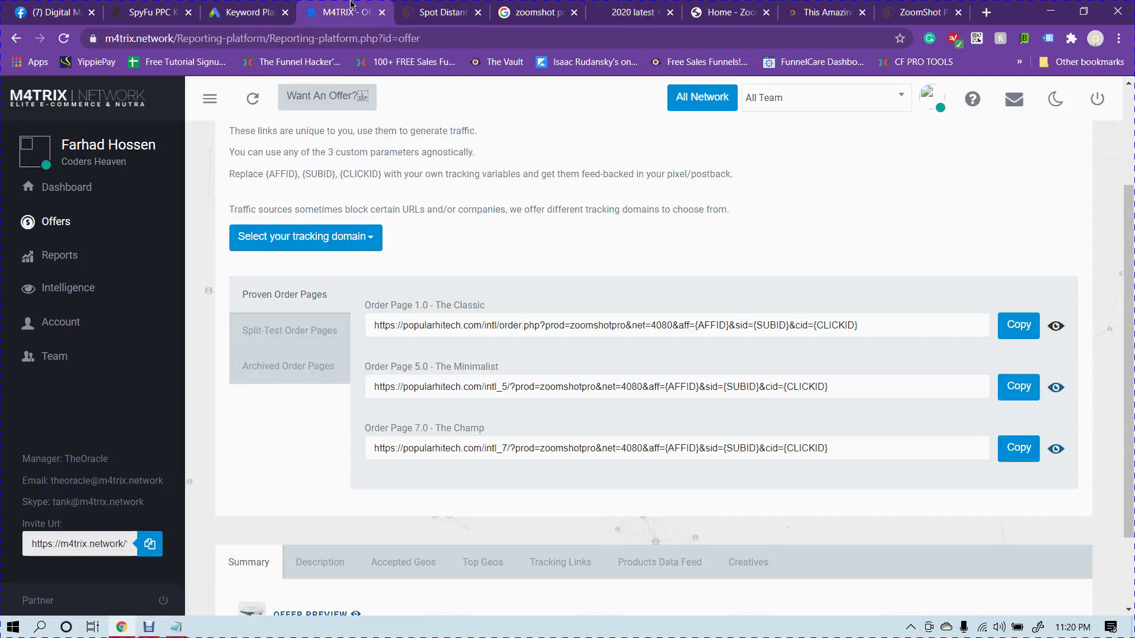
{"action": "left_click", "coordinate": [448, 4]}
{"action": "left_click", "coordinate": [160, 9]}
{"action": "left_click", "coordinate": [398, 204]}
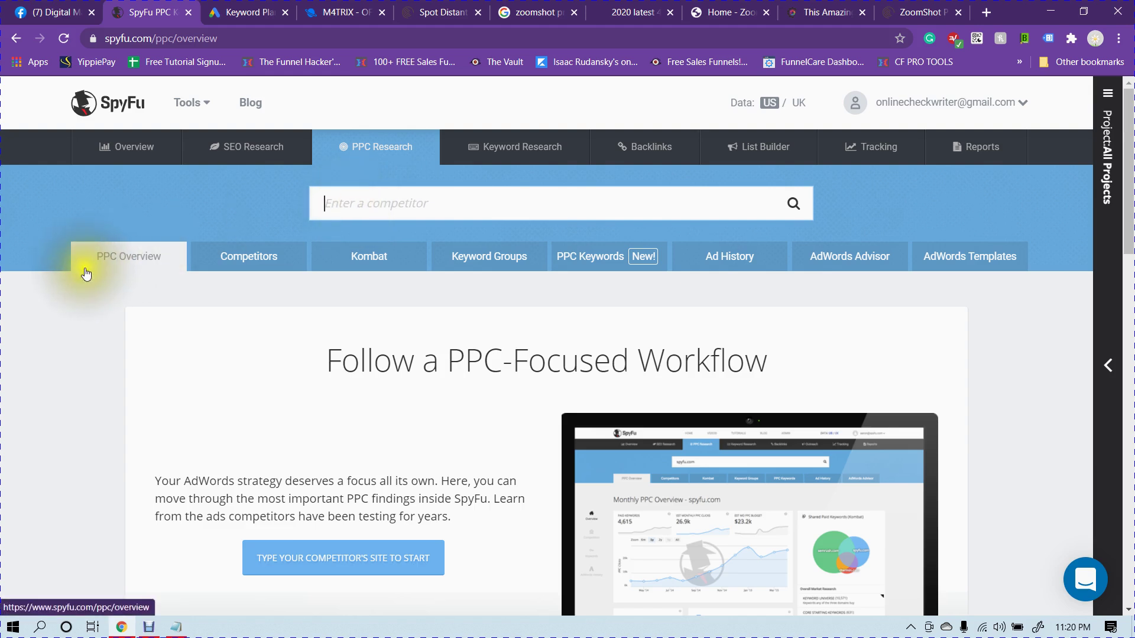
{"action": "mouse_move", "coordinate": [197, 105]}
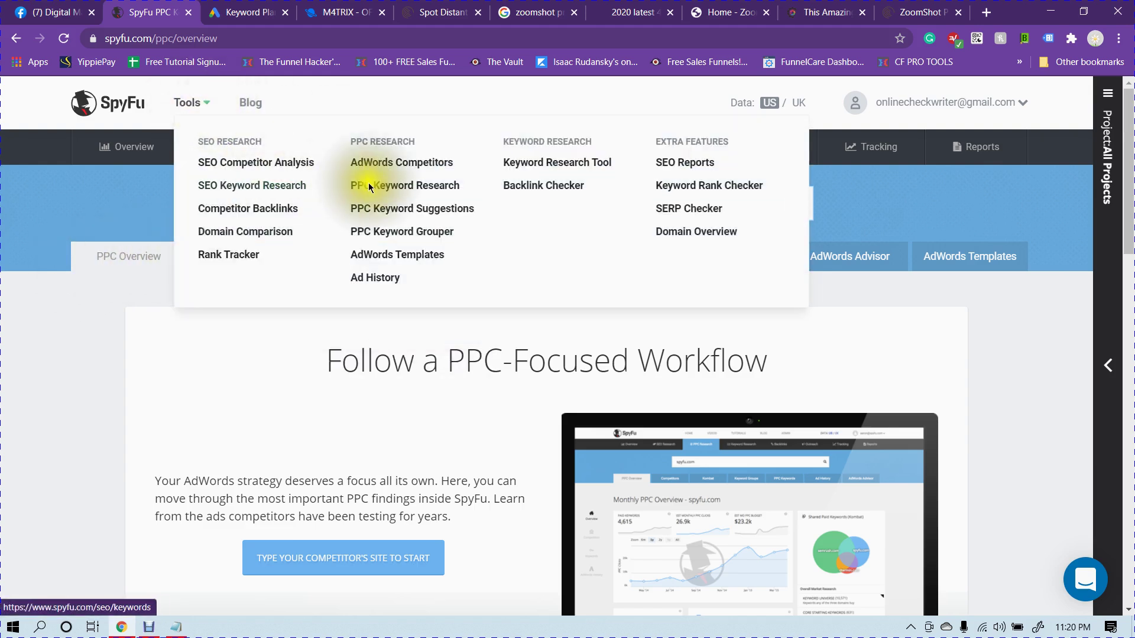
{"action": "left_click", "coordinate": [404, 165]}
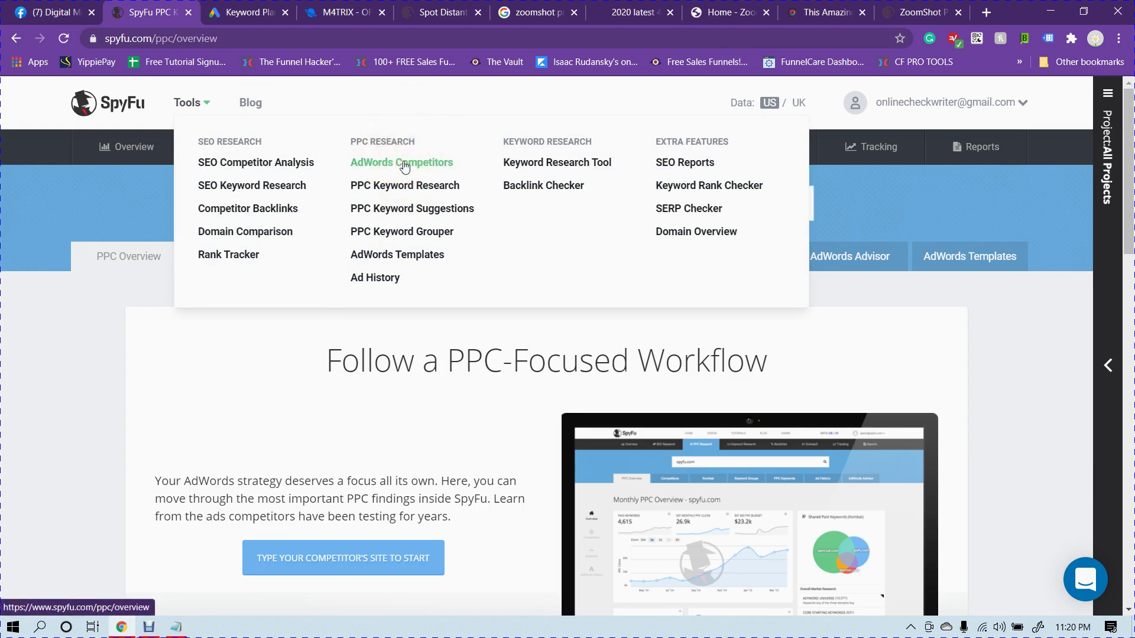
{"action": "left_click", "coordinate": [404, 165]}
{"action": "left_click", "coordinate": [418, 207]}
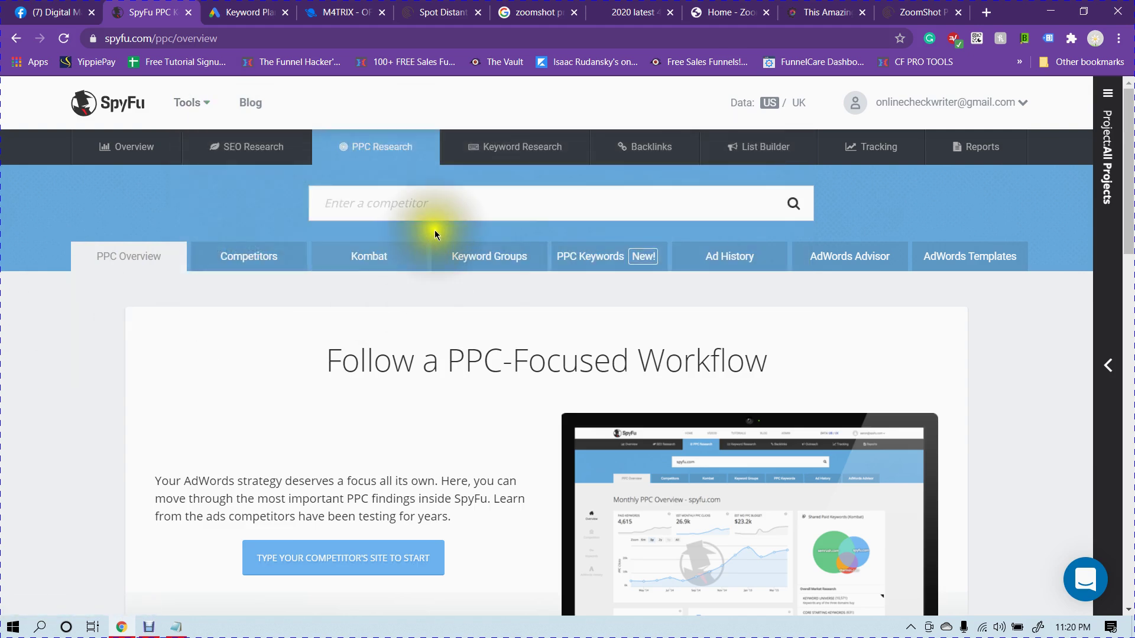
{"action": "left_click", "coordinate": [429, 6]}
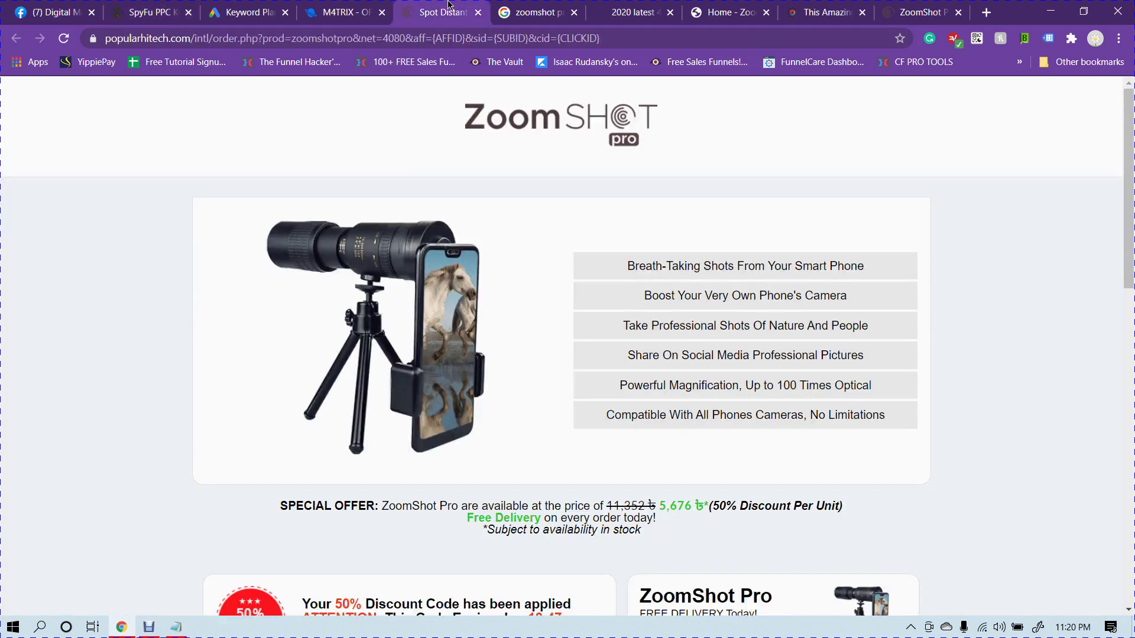
{"action": "left_click", "coordinate": [534, 12]}
{"action": "left_click", "coordinate": [672, 3]}
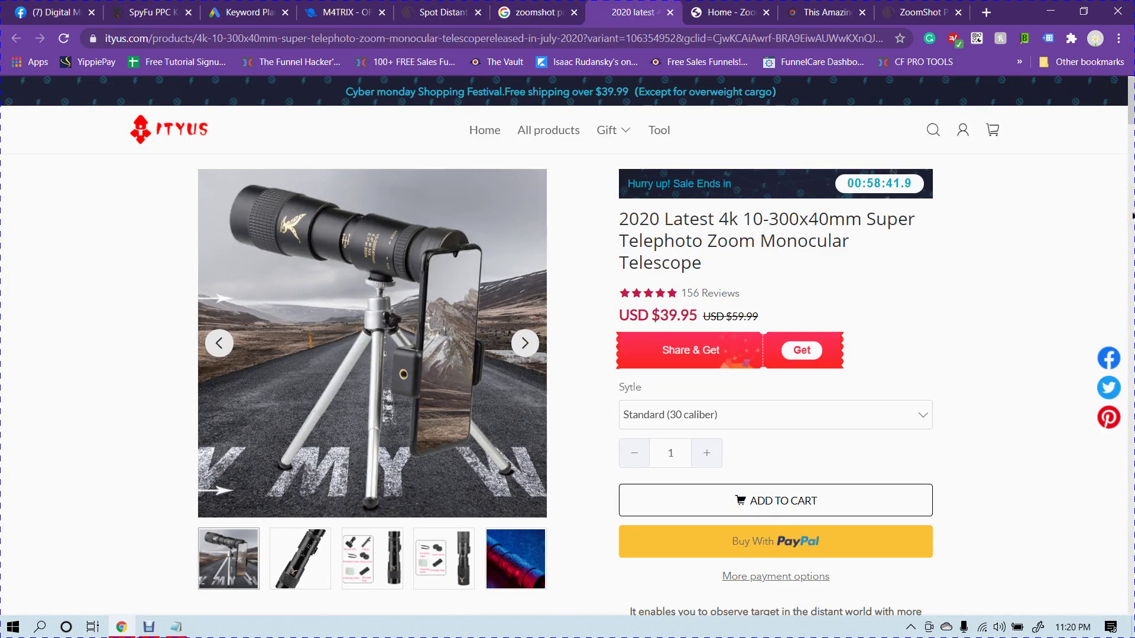
Add the note "SEO / PPC" a few blank lines below the collected URLs in Notepad
{"action": "left_click", "coordinate": [175, 627]}
{"action": "key", "text": "Return"}
{"action": "key", "text": "Return"}
{"action": "key", "text": "Return"}
{"action": "key", "text": "Return"}
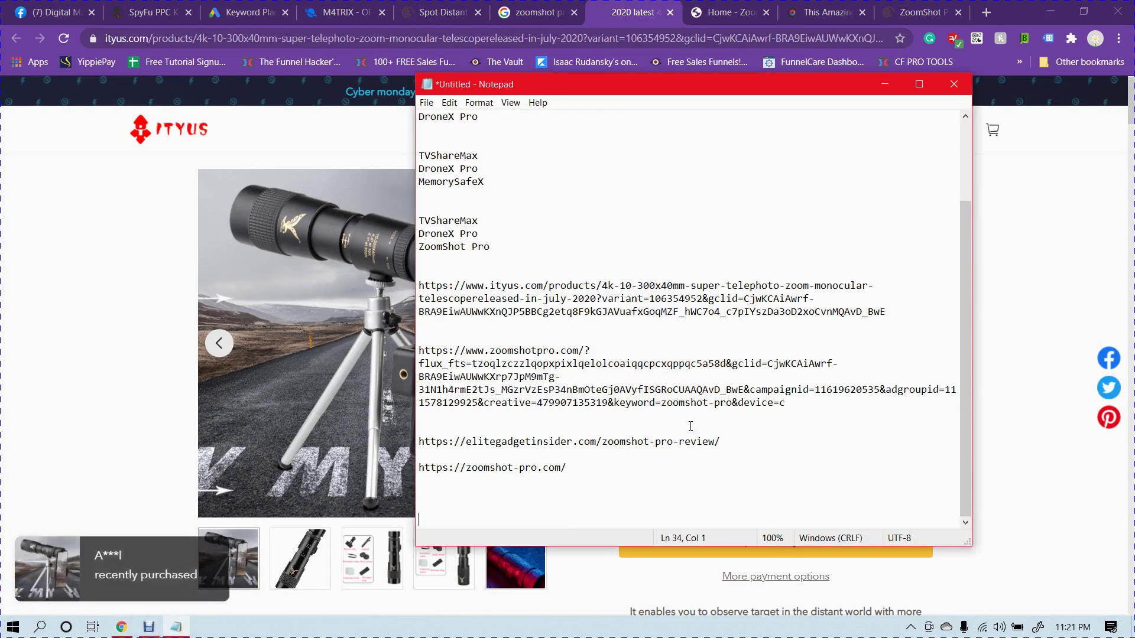
{"action": "type", "text": "SEO / PPC"}
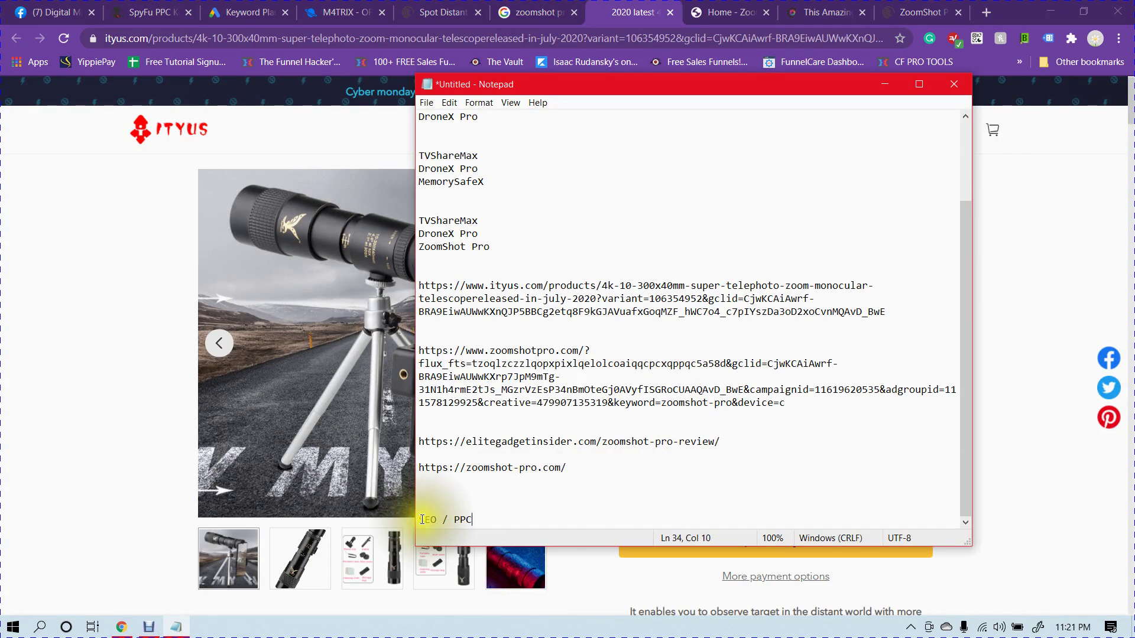
Examine the shopping ads, text ad and organic listings in the Google results for "zoomshot pro"
{"action": "left_click", "coordinate": [525, 5]}
{"action": "scroll", "coordinate": [419, 279], "scroll_direction": "down", "scroll_amount": 3}
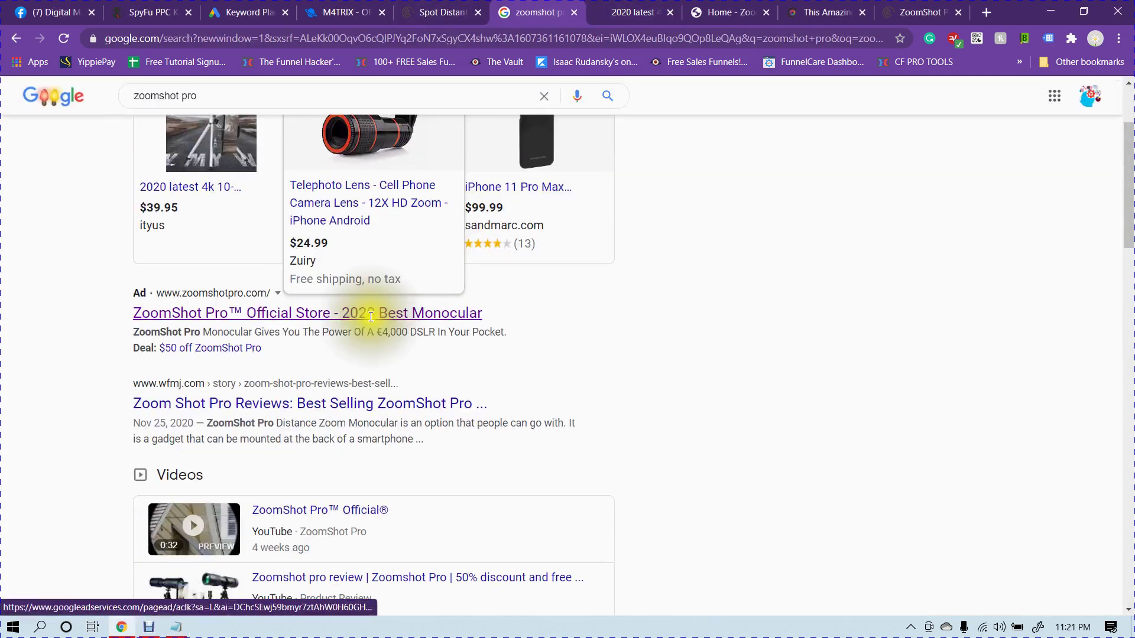
{"action": "scroll", "coordinate": [250, 429], "scroll_direction": "down", "scroll_amount": 7}
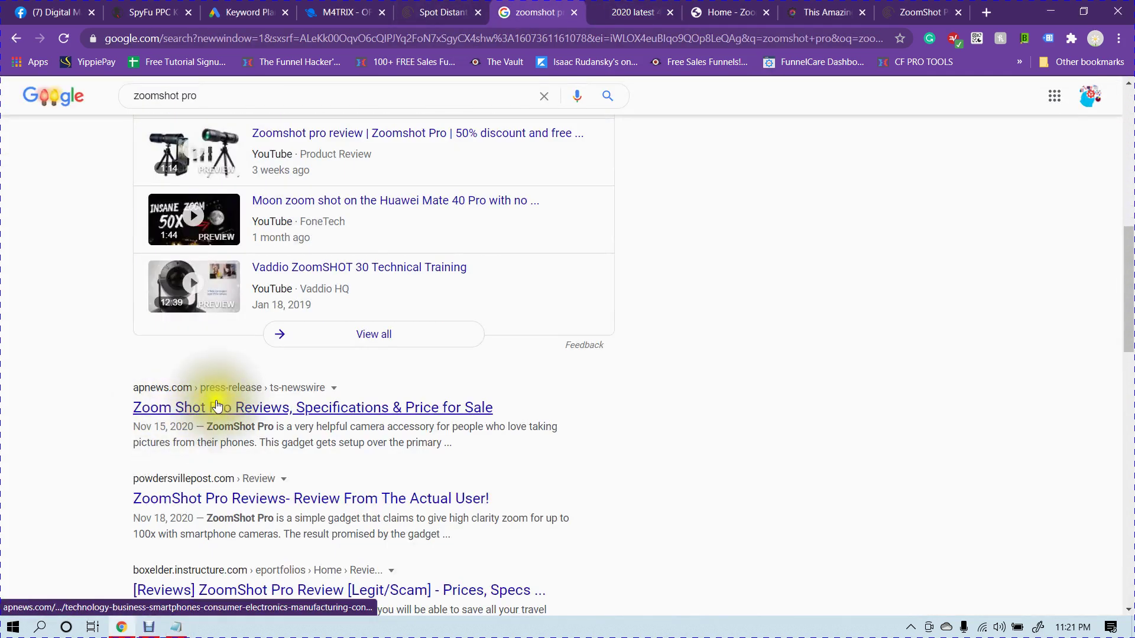
{"action": "scroll", "coordinate": [219, 395], "scroll_direction": "down", "scroll_amount": 6}
{"action": "scroll", "coordinate": [239, 341], "scroll_direction": "up", "scroll_amount": 15}
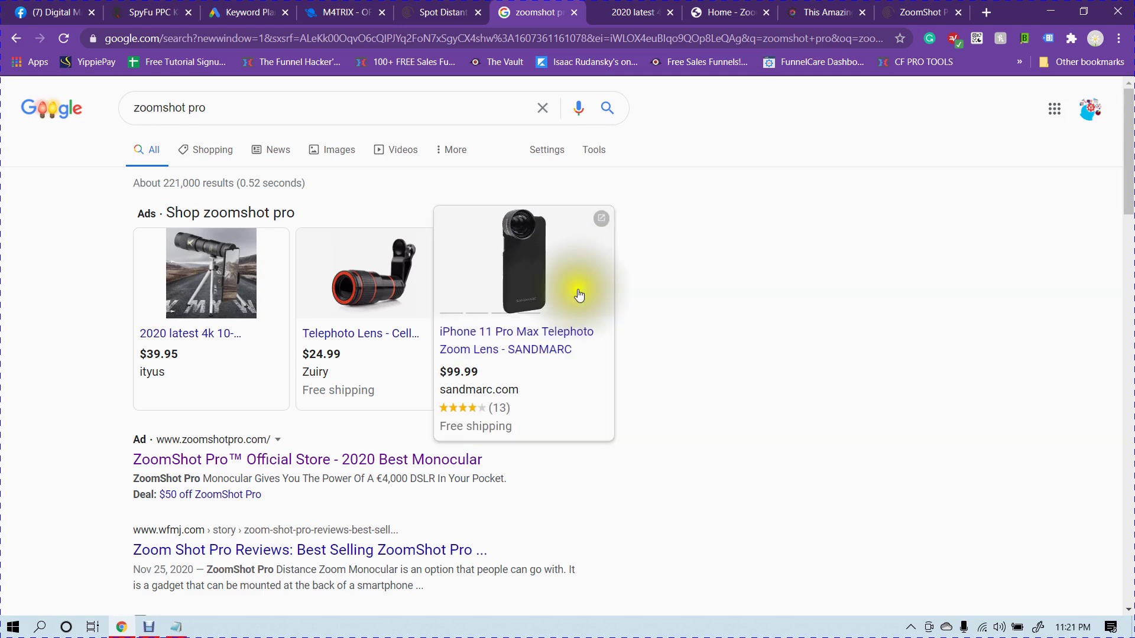
{"action": "mouse_move", "coordinate": [296, 237]}
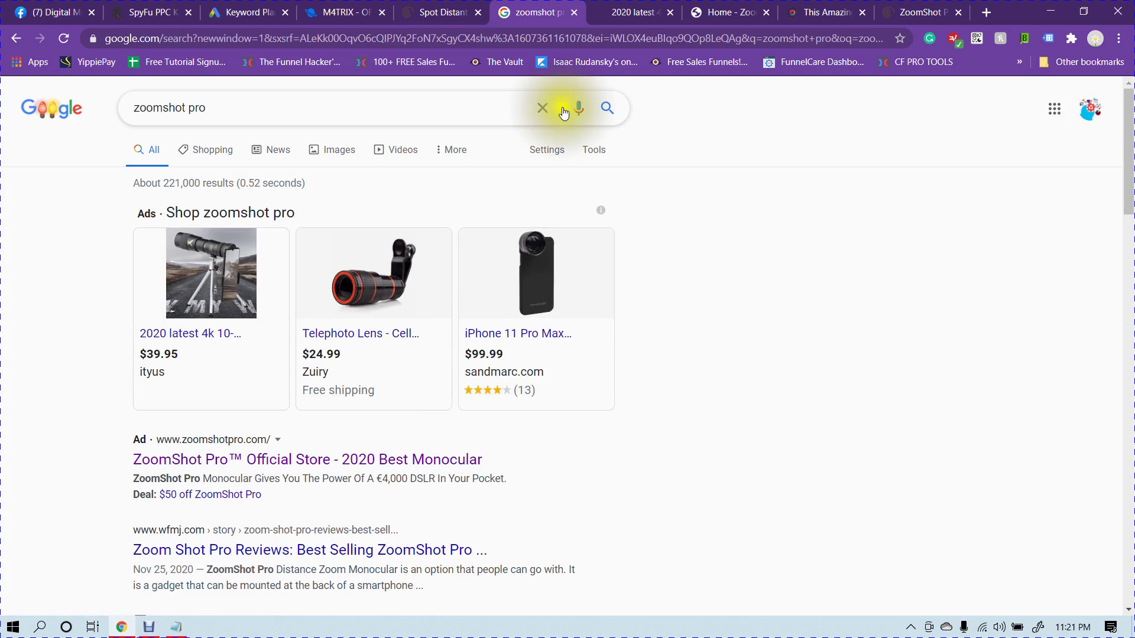
{"action": "left_click", "coordinate": [440, 8]}
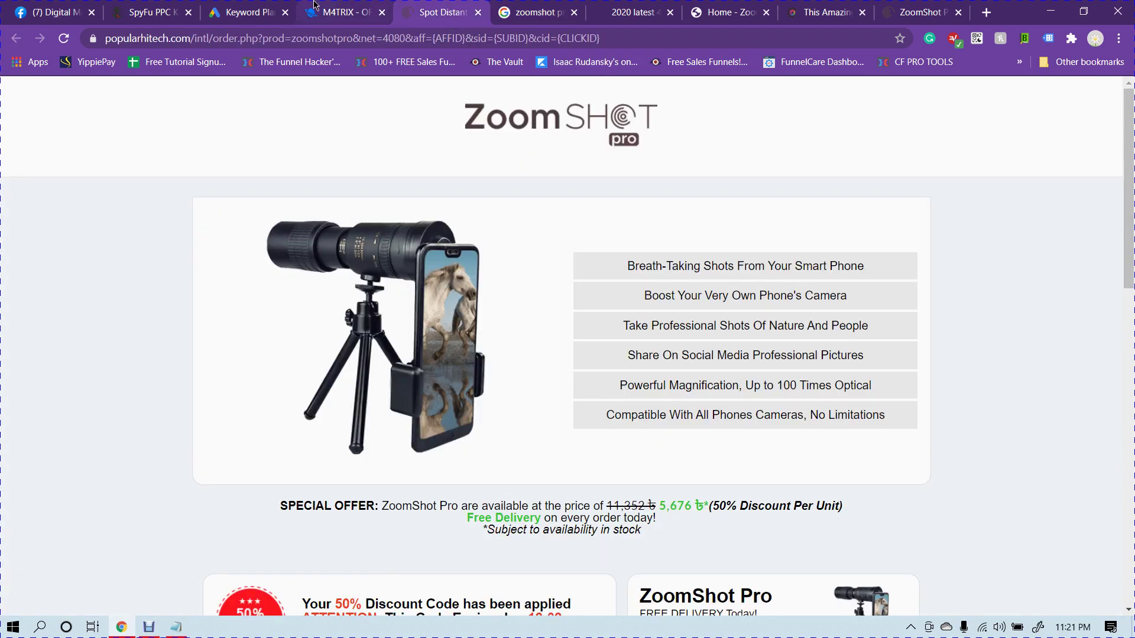
{"action": "left_click", "coordinate": [314, 7]}
{"action": "left_click", "coordinate": [232, 7]}
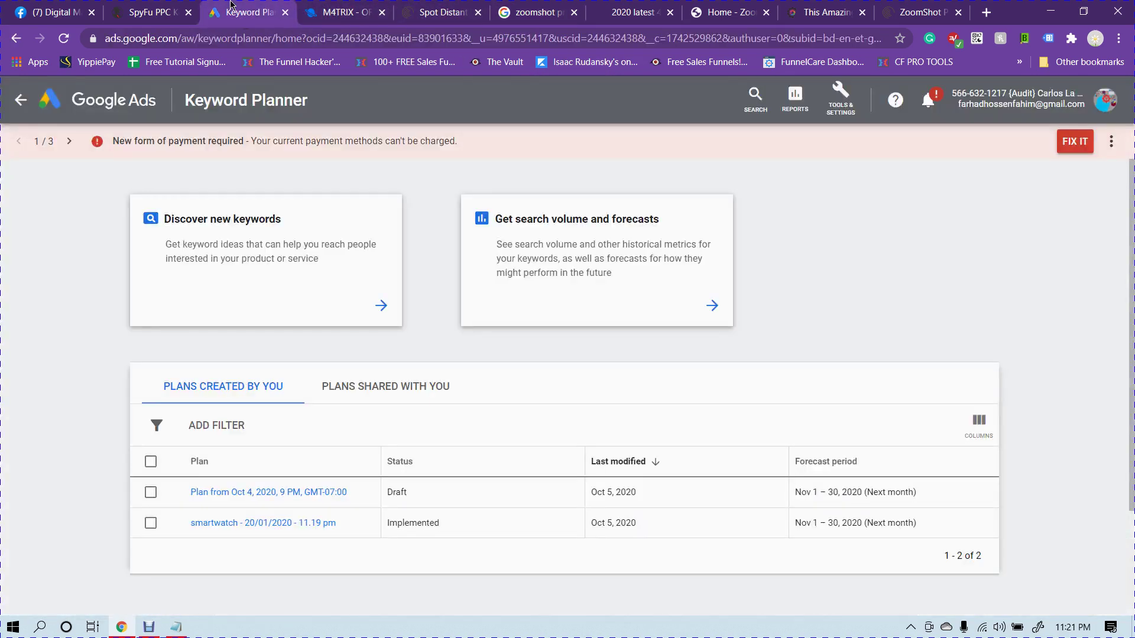
{"action": "left_click", "coordinate": [166, 7]}
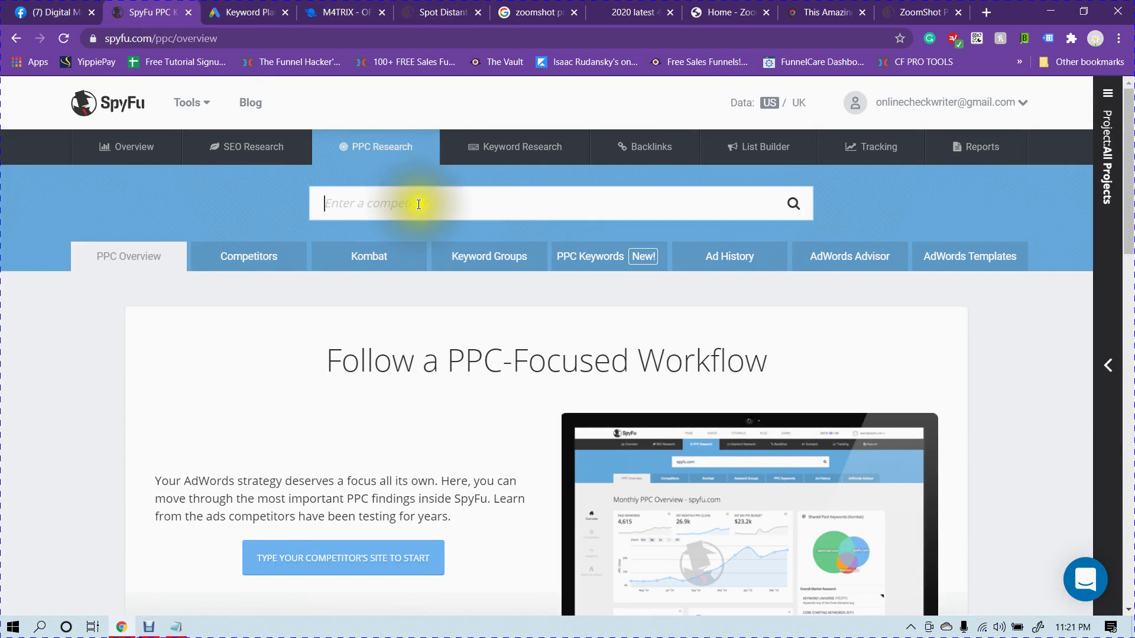
{"action": "left_click", "coordinate": [919, 12]}
{"action": "key", "text": "ctrl+c"}
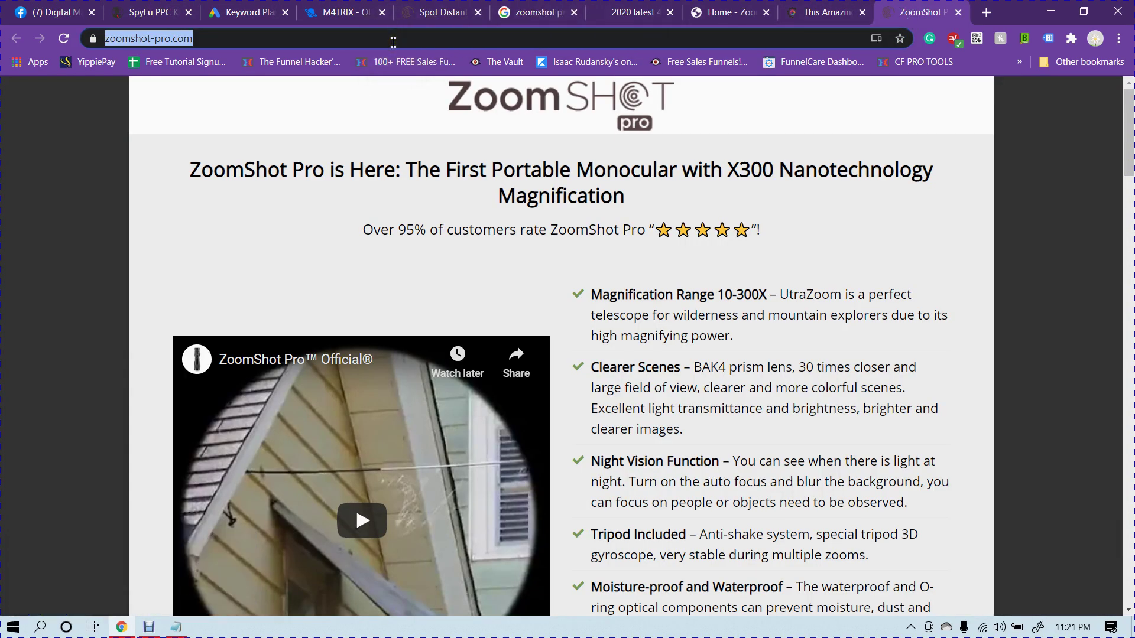
{"action": "left_click", "coordinate": [177, 4]}
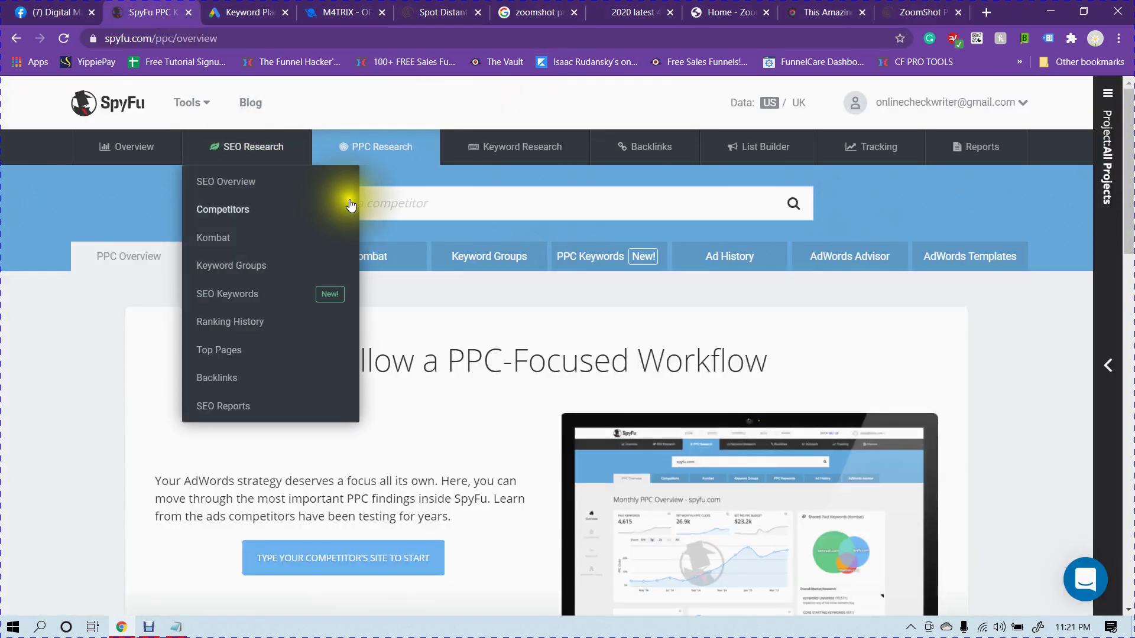
{"action": "key", "text": "ctrl+v"}
{"action": "key", "text": "Return"}
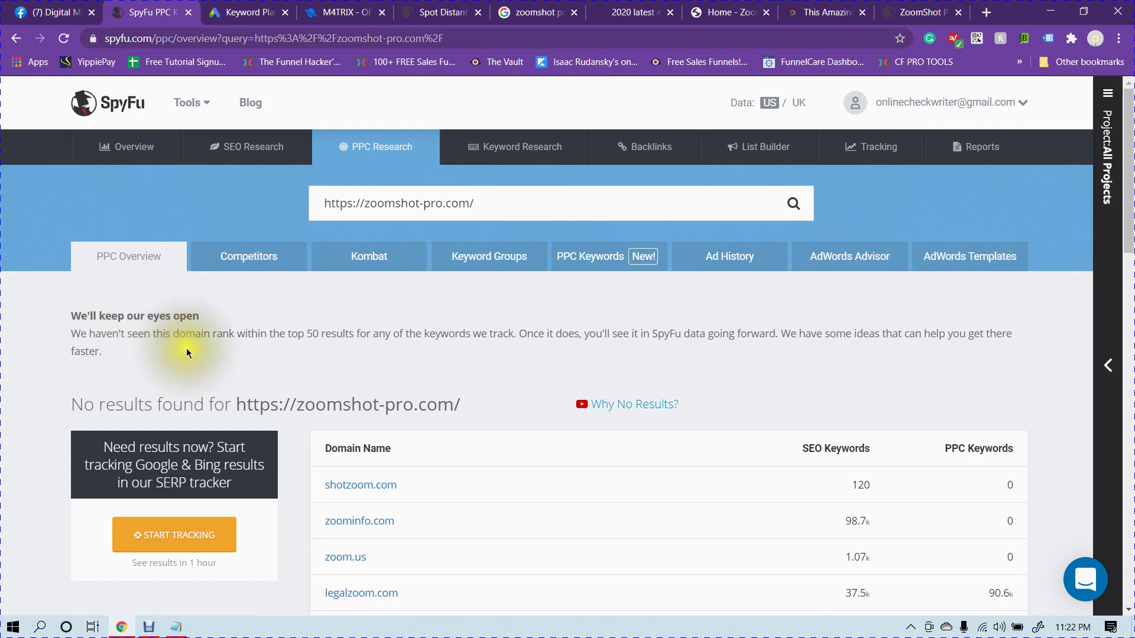
Review SpyFu's PPC overview for zoomshot-pro.com, including the suggested domains and their SEO and PPC keywords
{"action": "scroll", "coordinate": [228, 354], "scroll_direction": "down", "scroll_amount": 1}
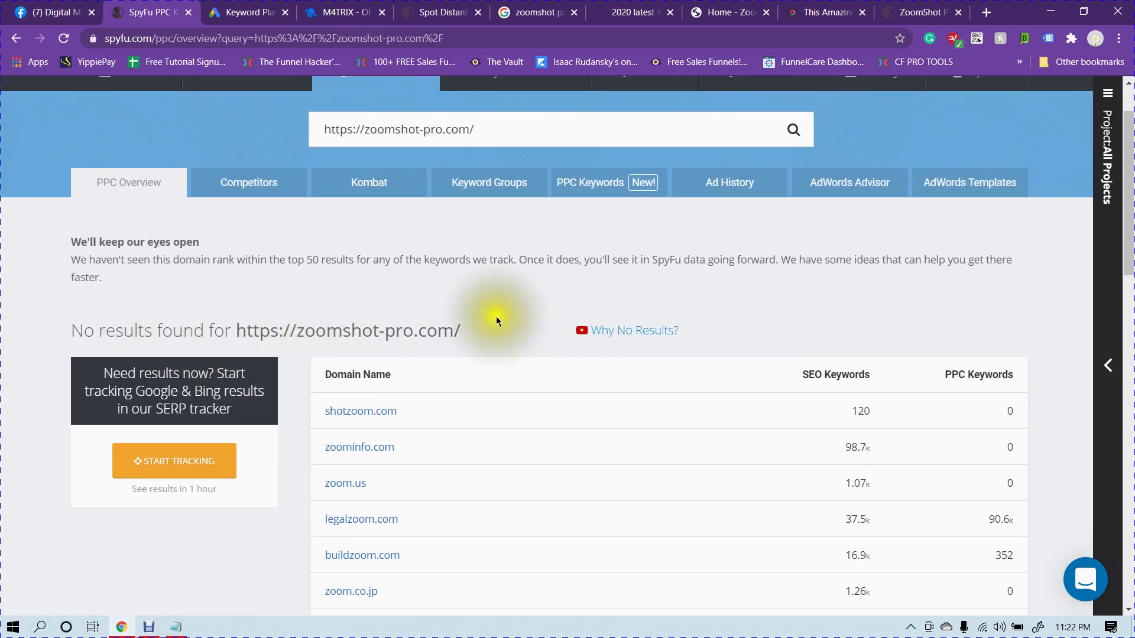
{"action": "scroll", "coordinate": [531, 295], "scroll_direction": "down", "scroll_amount": 1}
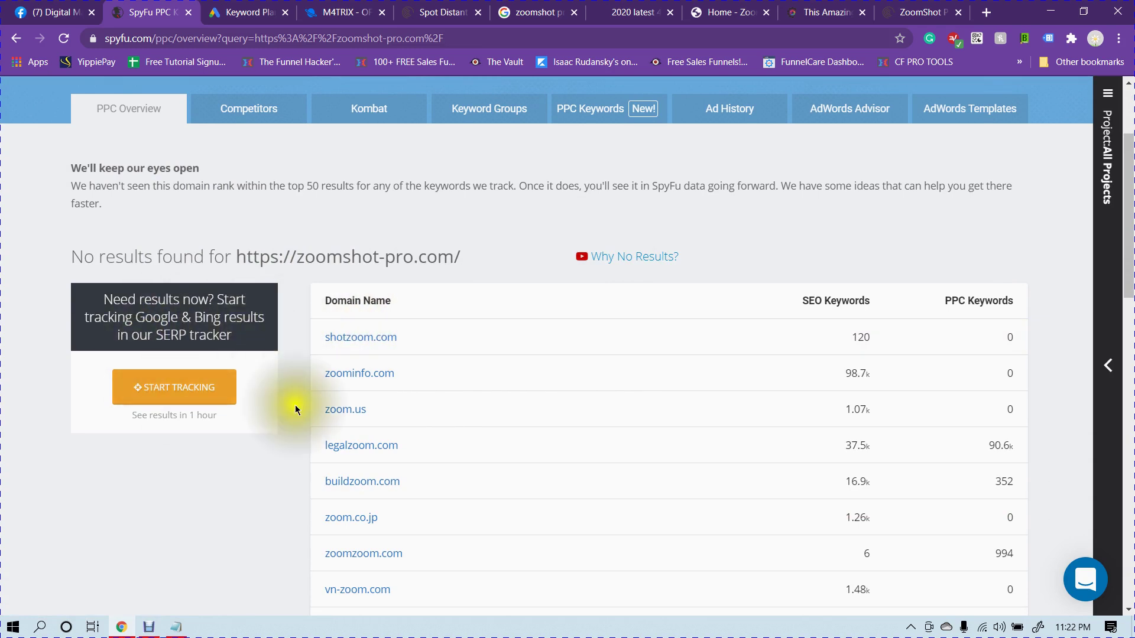
{"action": "scroll", "coordinate": [727, 299], "scroll_direction": "down", "scroll_amount": 2}
{"action": "scroll", "coordinate": [585, 348], "scroll_direction": "down", "scroll_amount": 2}
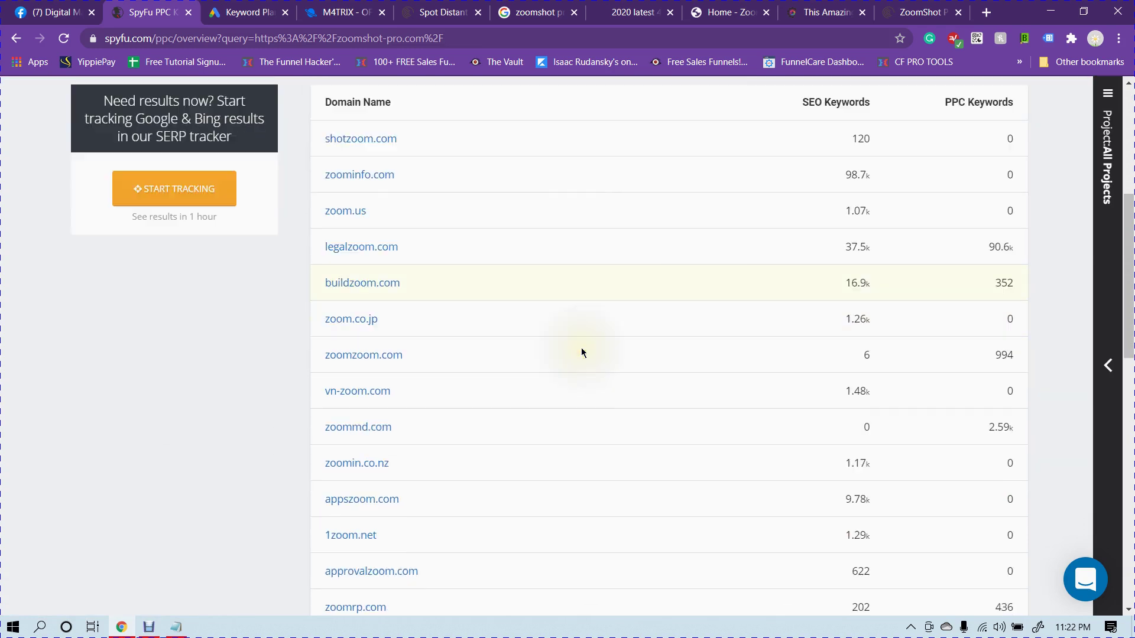
{"action": "scroll", "coordinate": [581, 352], "scroll_direction": "up", "scroll_amount": 5}
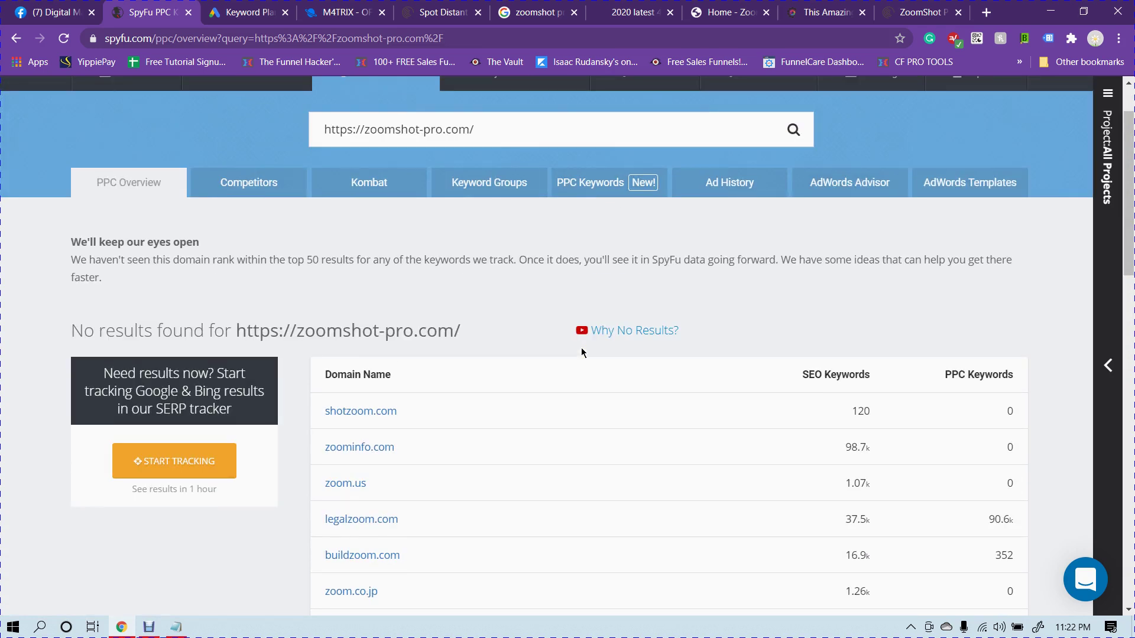
Copy the elitegadgetinsider.com ZoomShot Pro review URL, look it up as a competitor in SpyFu's PPC Research and review its PPC overview
{"action": "scroll", "coordinate": [502, 296], "scroll_direction": "up", "scroll_amount": 1}
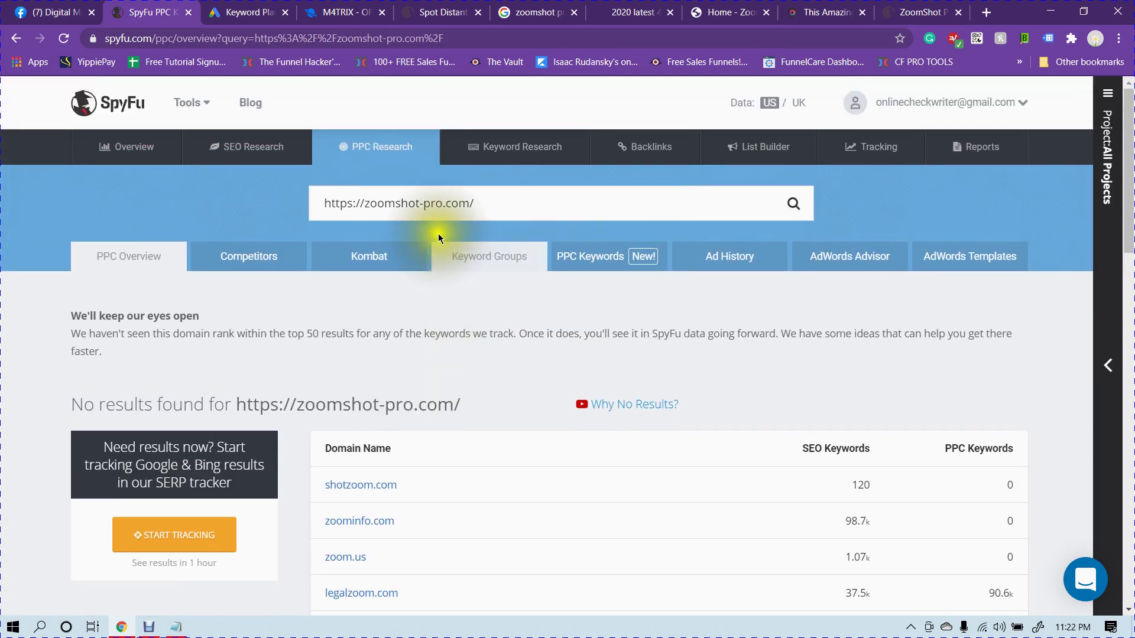
{"action": "left_click", "coordinate": [811, 5]}
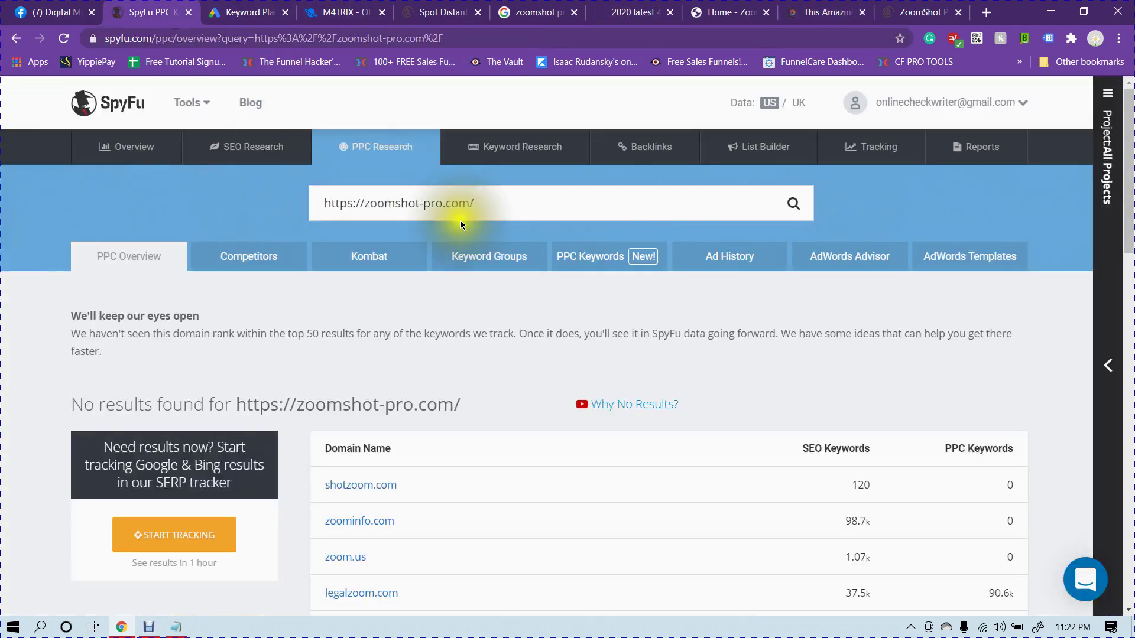
{"action": "left_click", "coordinate": [150, 12]}
{"action": "triple_click", "coordinate": [519, 208]}
{"action": "type", "text": "https://elitegadgetinsider.com/zoomshot-pro-review/"}
{"action": "key", "text": "Return"}
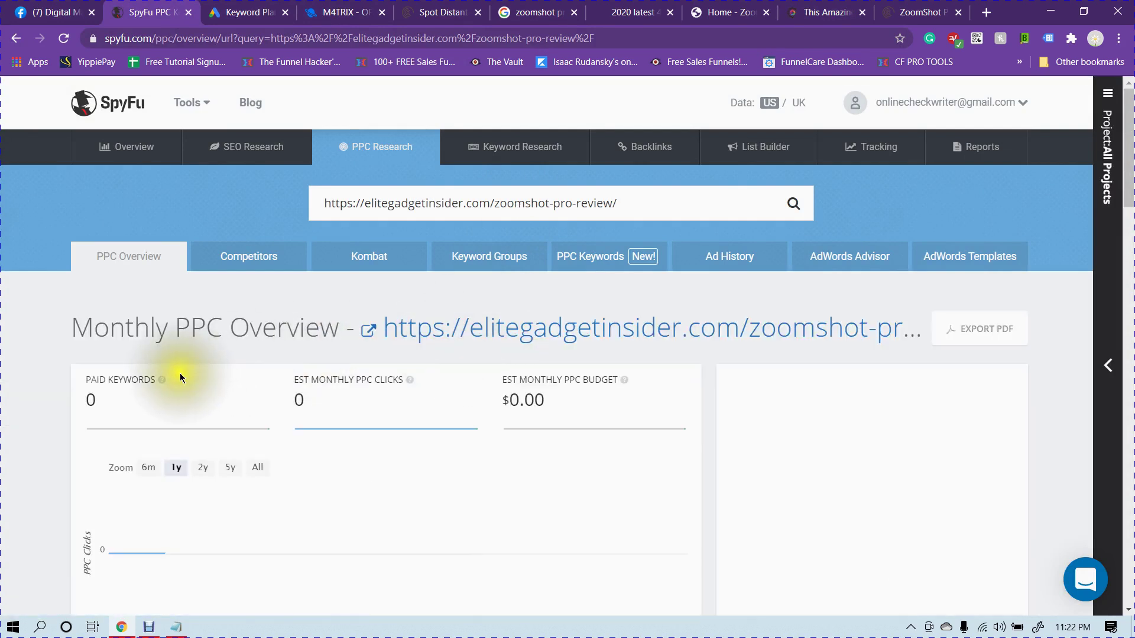
{"action": "scroll", "coordinate": [244, 341], "scroll_direction": "down", "scroll_amount": 6}
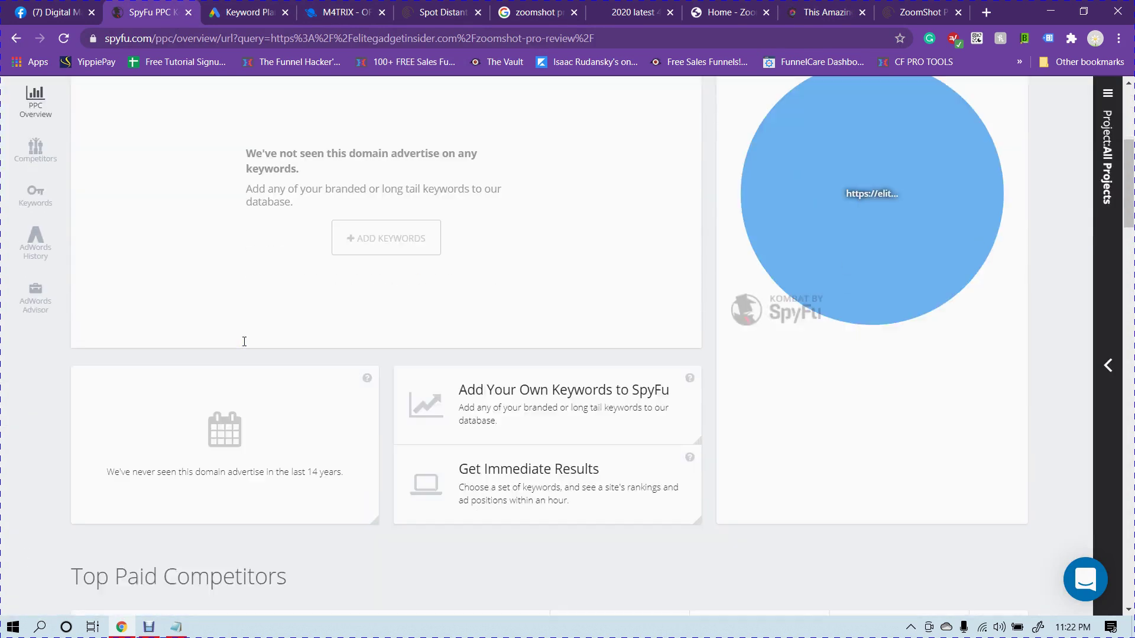
{"action": "scroll", "coordinate": [244, 341], "scroll_direction": "down", "scroll_amount": 5}
{"action": "scroll", "coordinate": [244, 342], "scroll_direction": "up", "scroll_amount": 11}
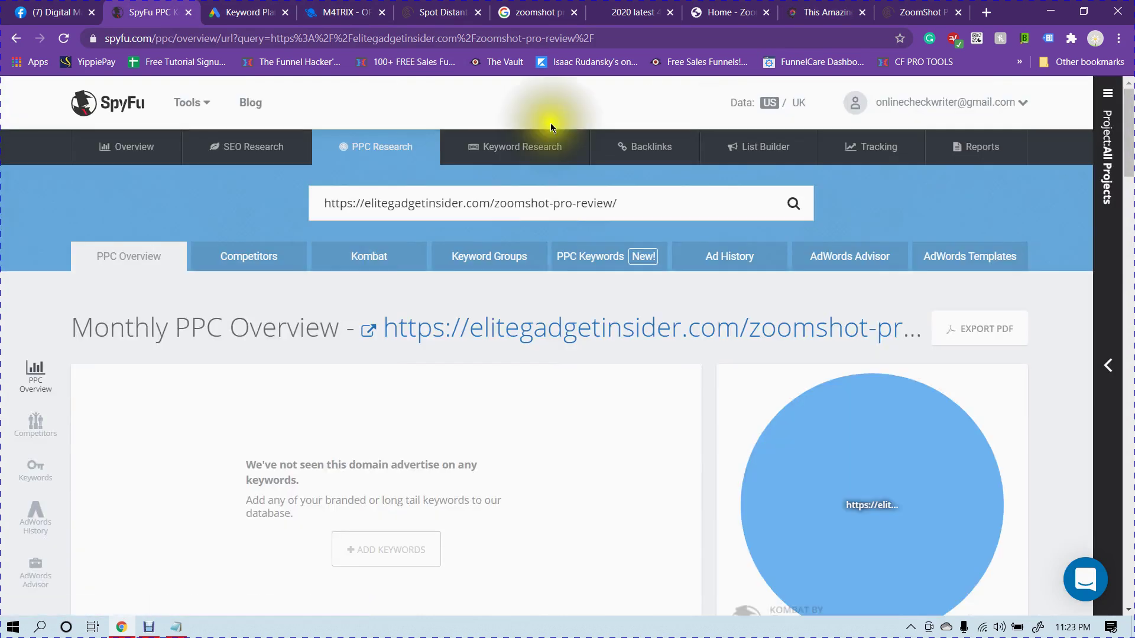
Return to SpyFu's PPC Research page and clear the competitor search field
{"action": "left_click", "coordinate": [760, 5]}
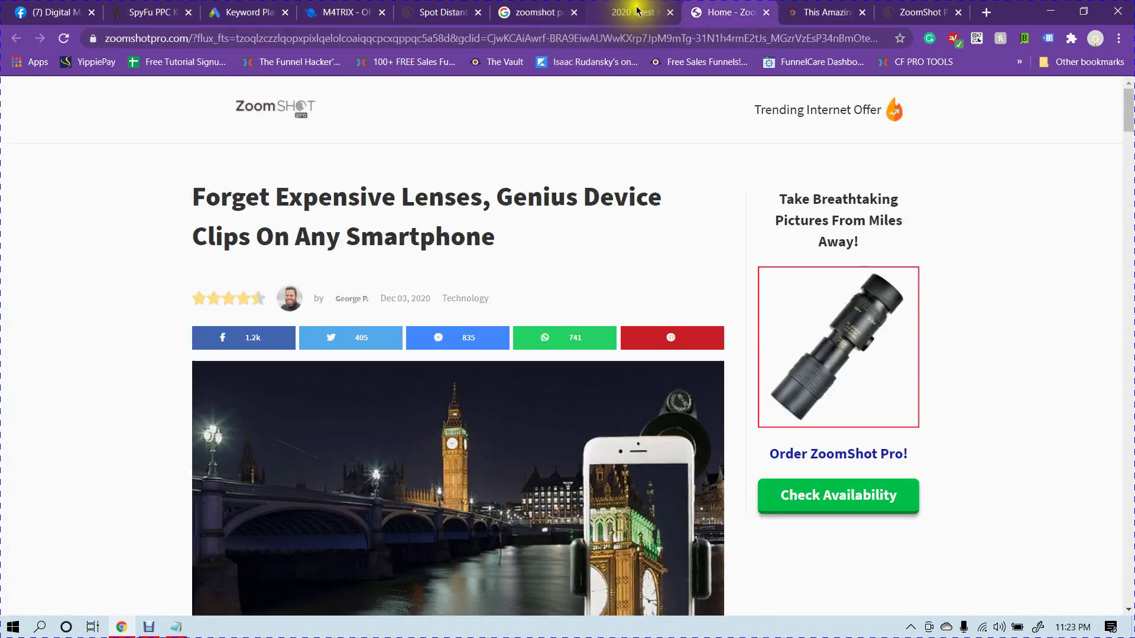
{"action": "left_click", "coordinate": [612, 6]}
{"action": "left_click", "coordinate": [528, 5]}
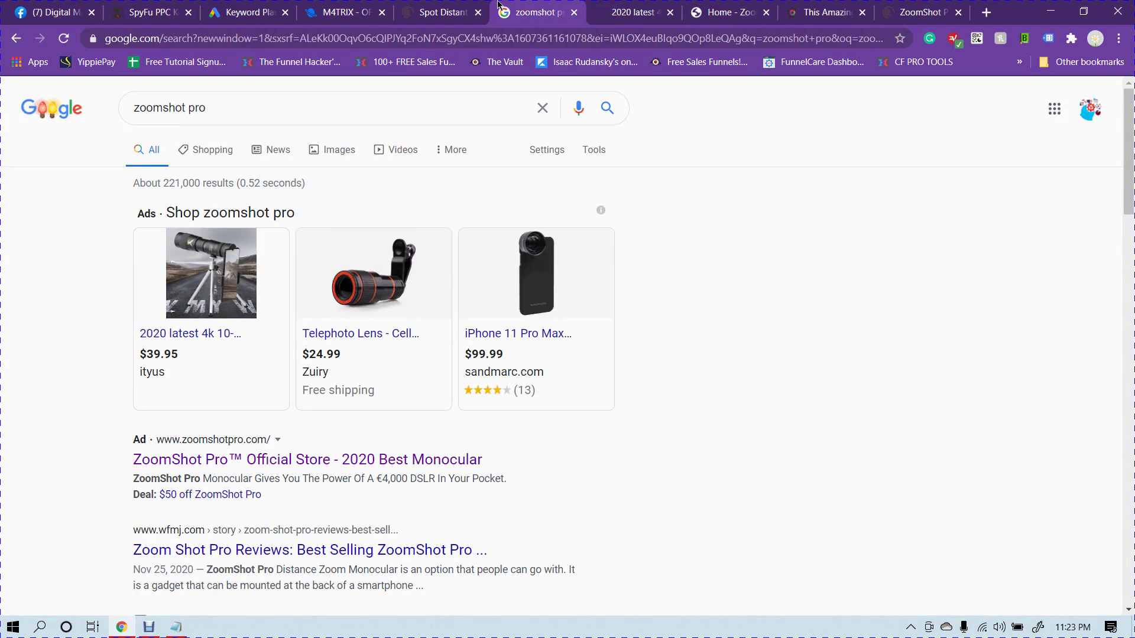
{"action": "left_click", "coordinate": [418, 5]}
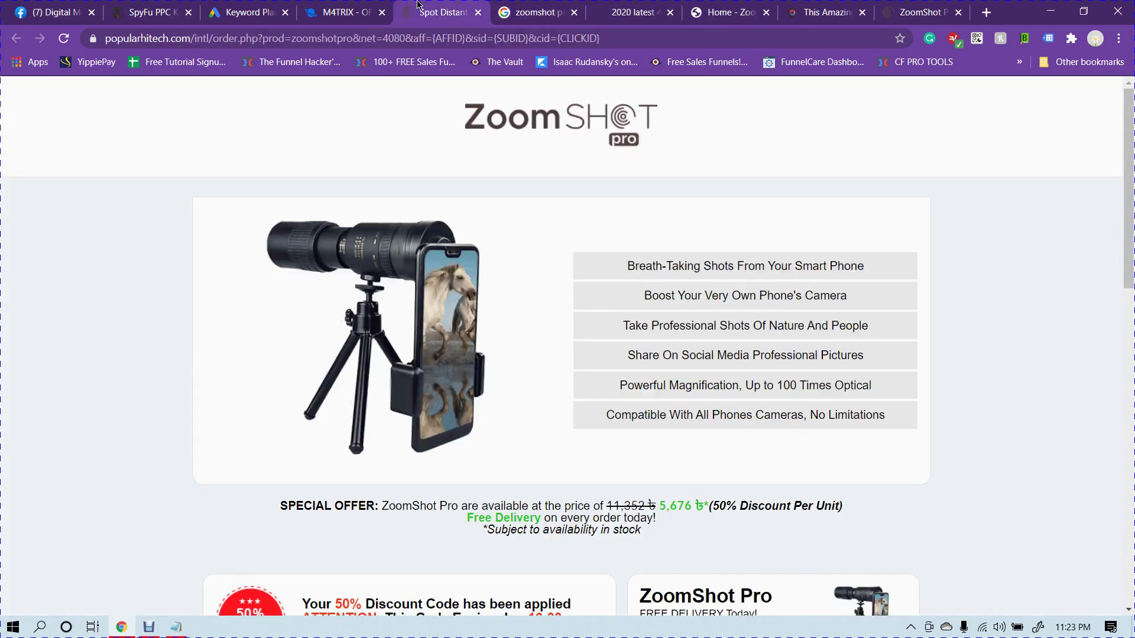
{"action": "left_click", "coordinate": [364, 4]}
{"action": "left_click", "coordinate": [255, 4]}
{"action": "left_click", "coordinate": [151, 6]}
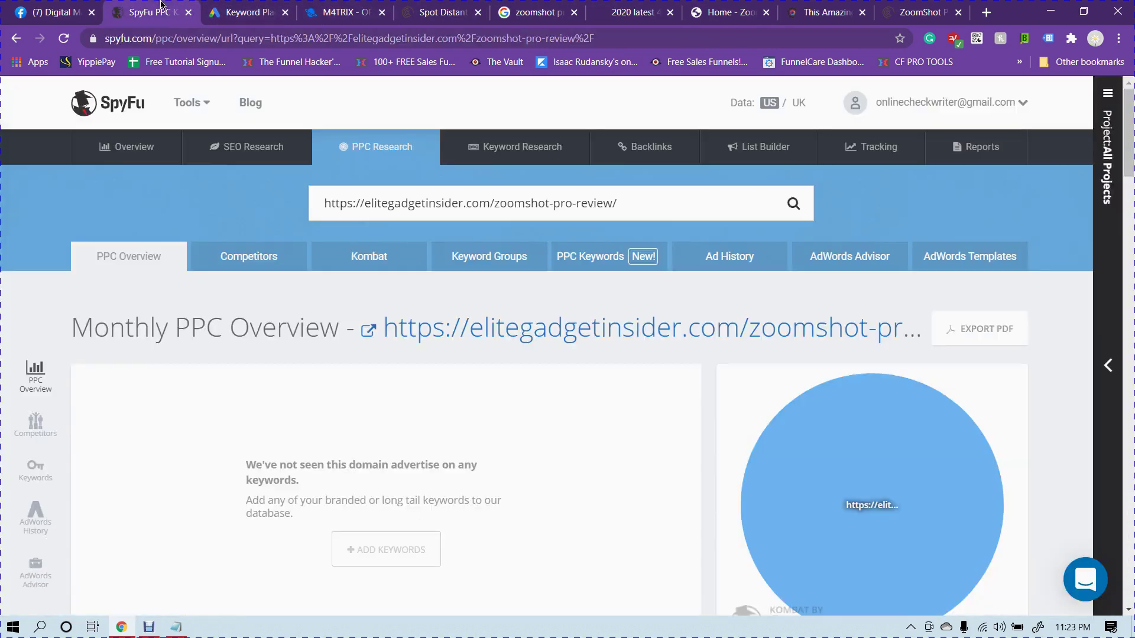
{"action": "left_click", "coordinate": [651, 206]}
{"action": "triple_click", "coordinate": [651, 207]}
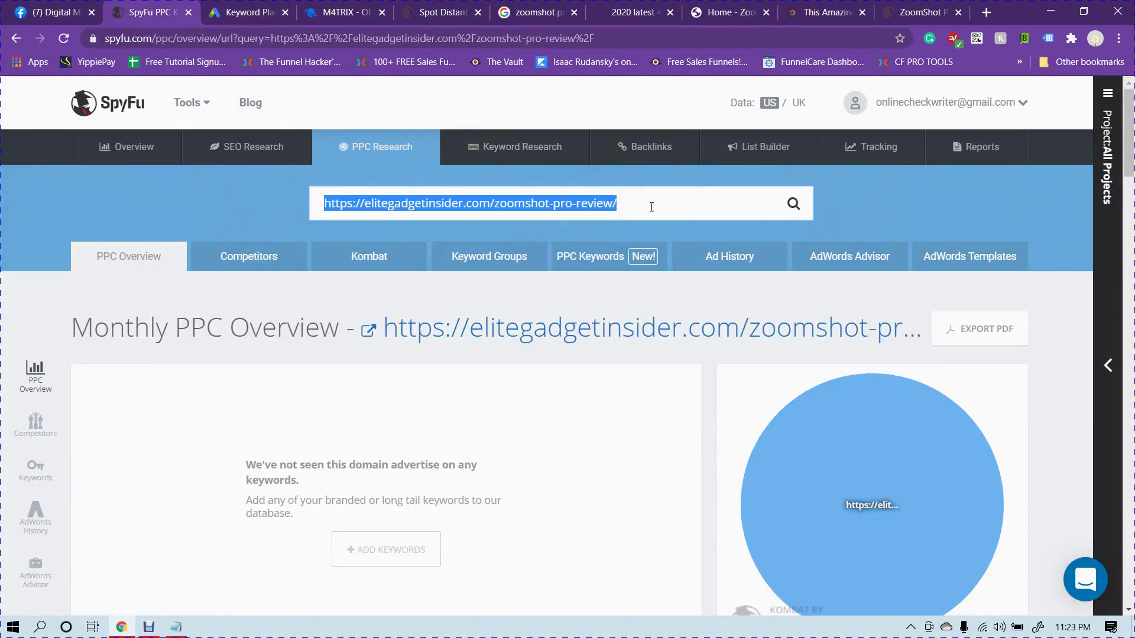
{"action": "key", "text": "BackSpace"}
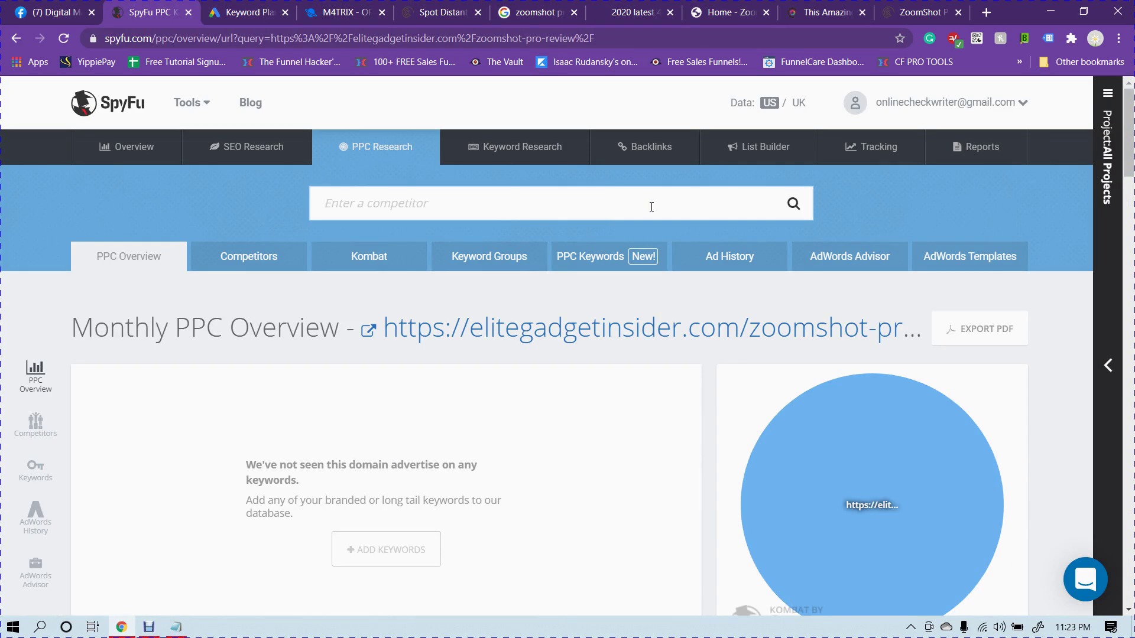
Search Google for "online check writer" in a new browser tab and open the onlinecheckwriter.com result
{"action": "left_click", "coordinate": [985, 13]}
{"action": "type", "text": "online "}
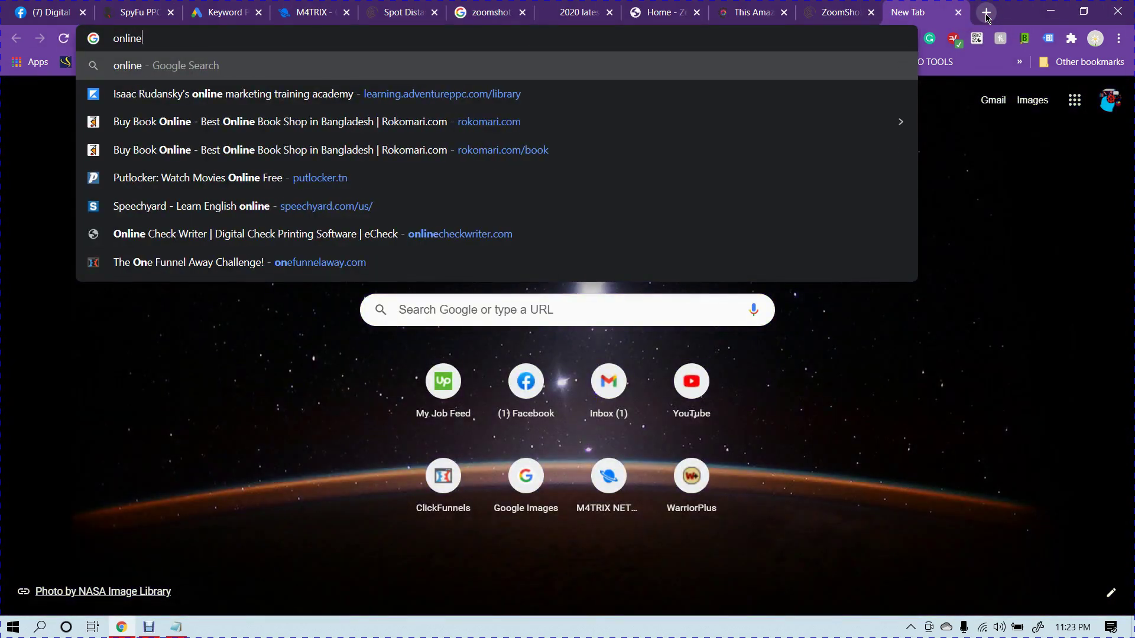
{"action": "type", "text": "check"}
{"action": "key", "text": "Down"}
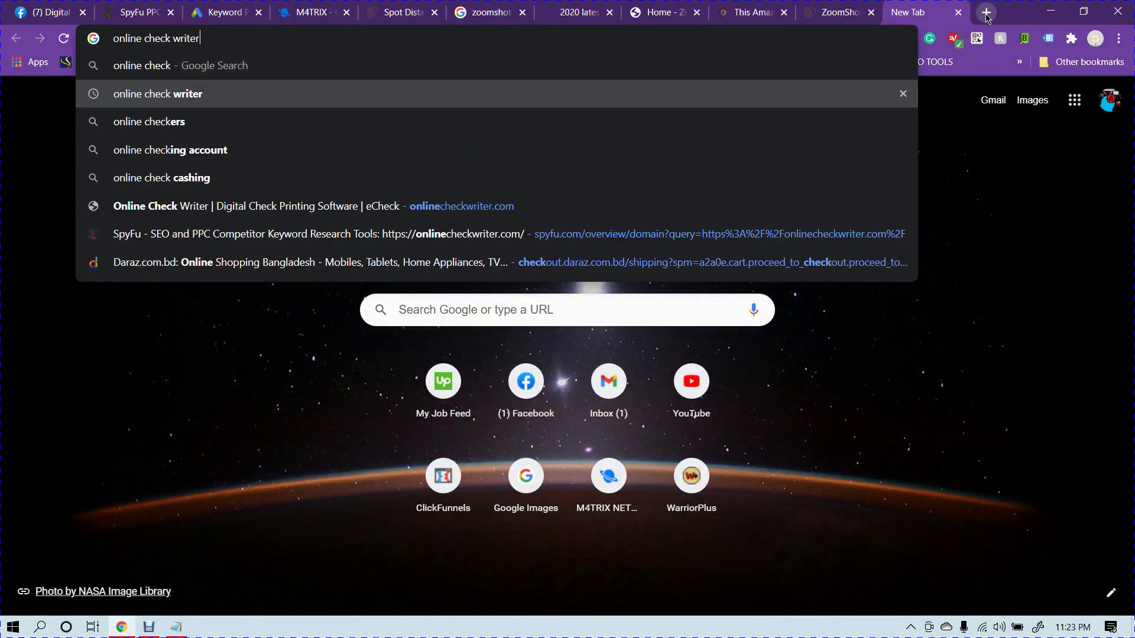
{"action": "key", "text": "Return"}
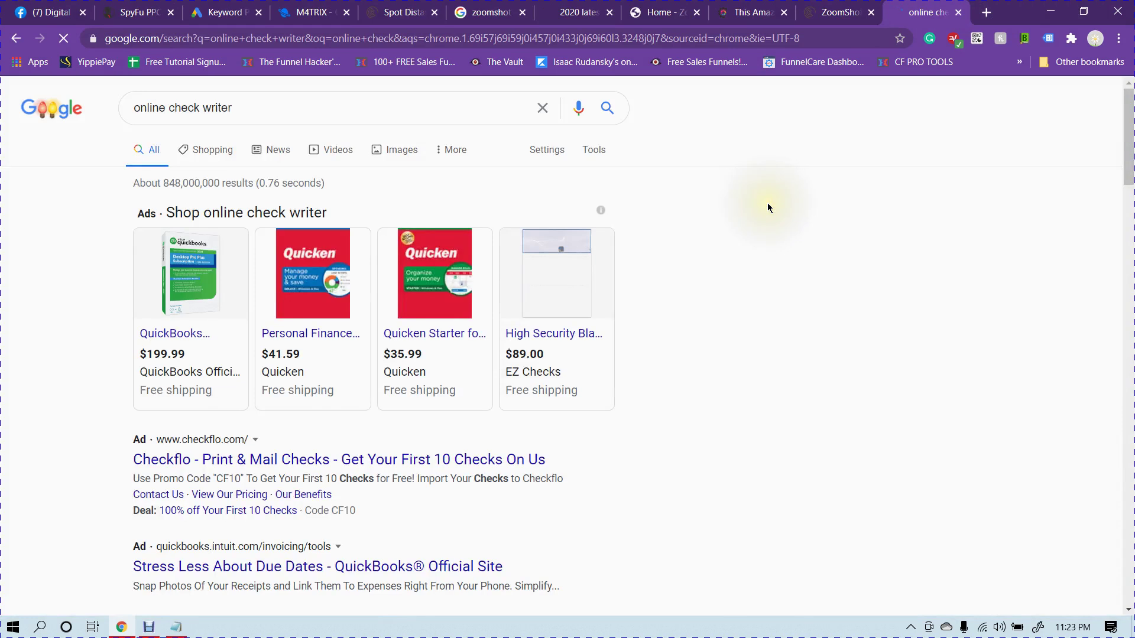
{"action": "scroll", "coordinate": [762, 207], "scroll_direction": "down", "scroll_amount": 5}
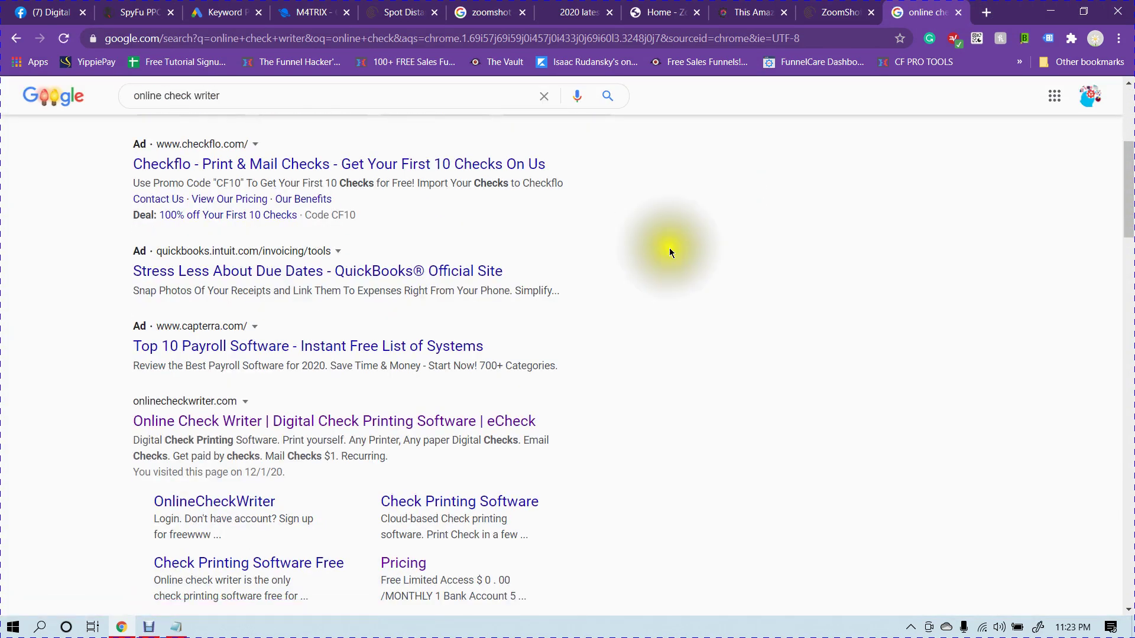
{"action": "left_click", "coordinate": [432, 422]}
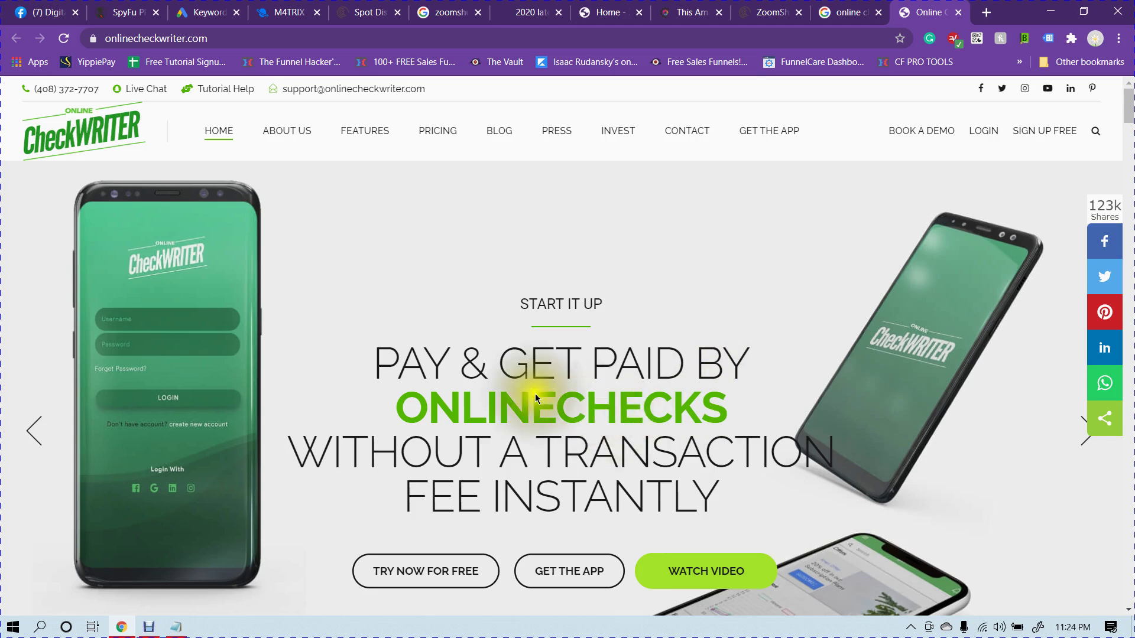
{"action": "left_click", "coordinate": [599, 36]}
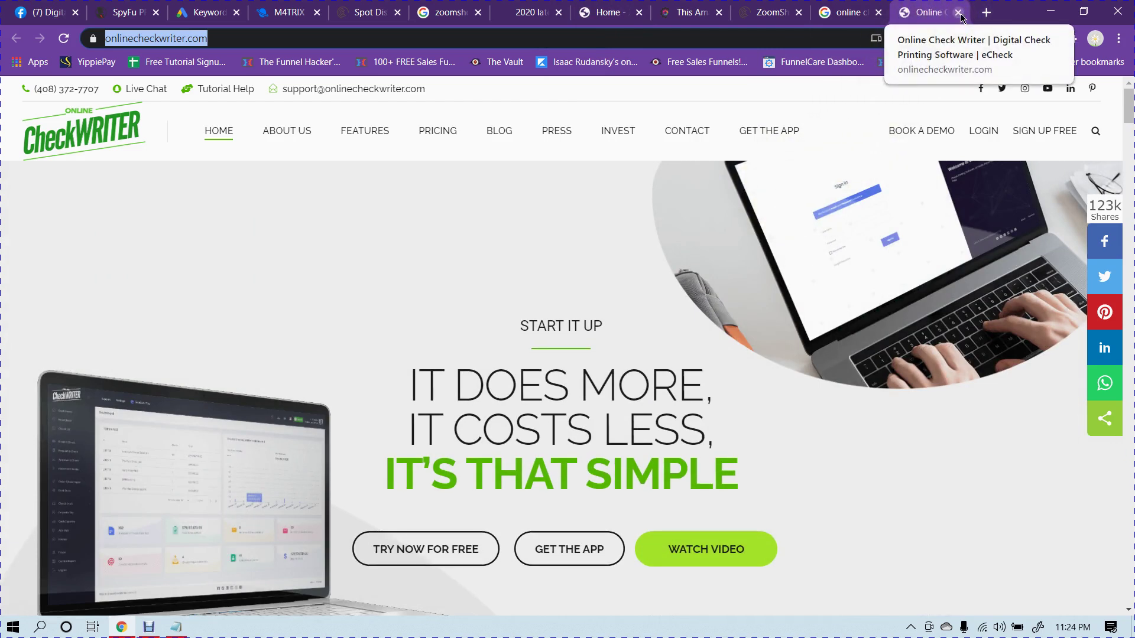
Close the Online Check Writer site and its Google search results
{"action": "left_click", "coordinate": [839, 8]}
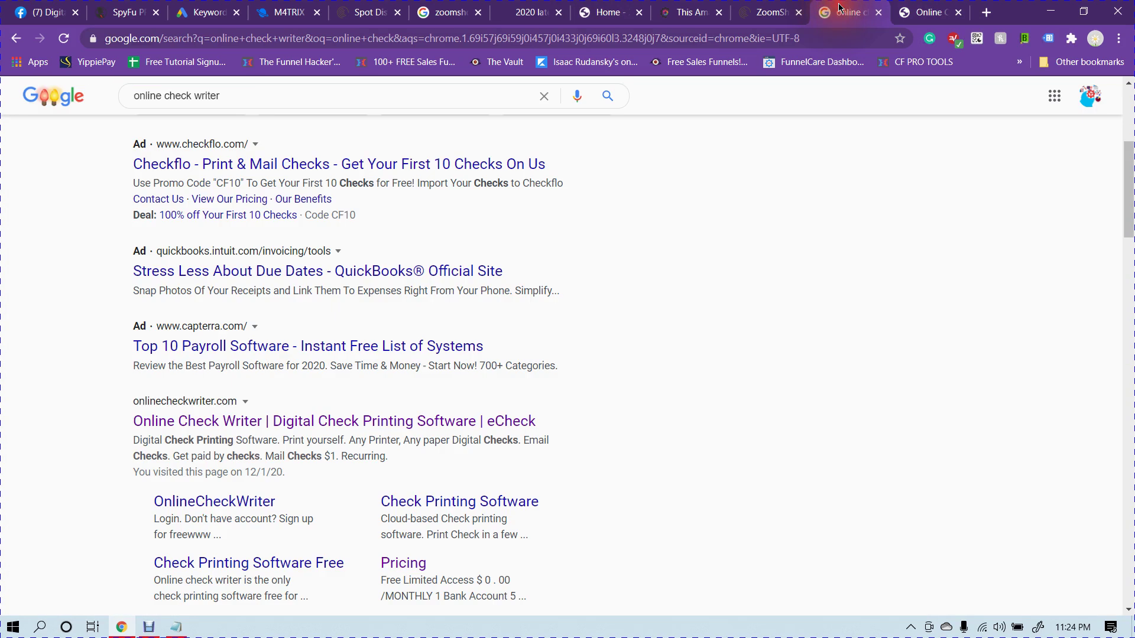
{"action": "left_click", "coordinate": [958, 12]}
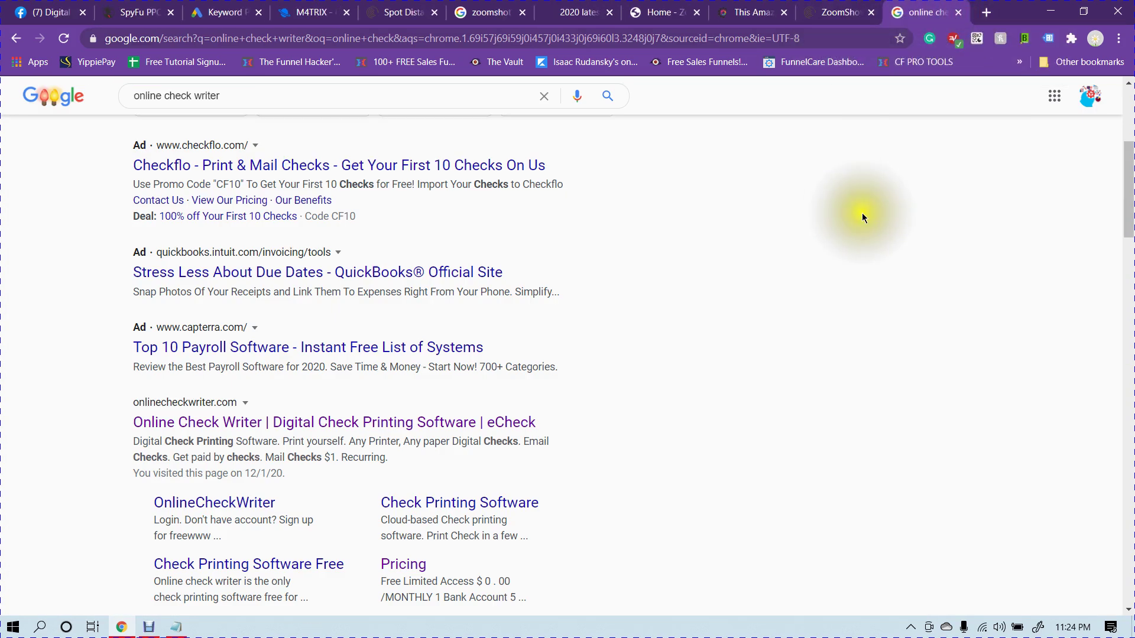
{"action": "scroll", "coordinate": [862, 213], "scroll_direction": "up", "scroll_amount": 4}
{"action": "left_click", "coordinate": [958, 12]}
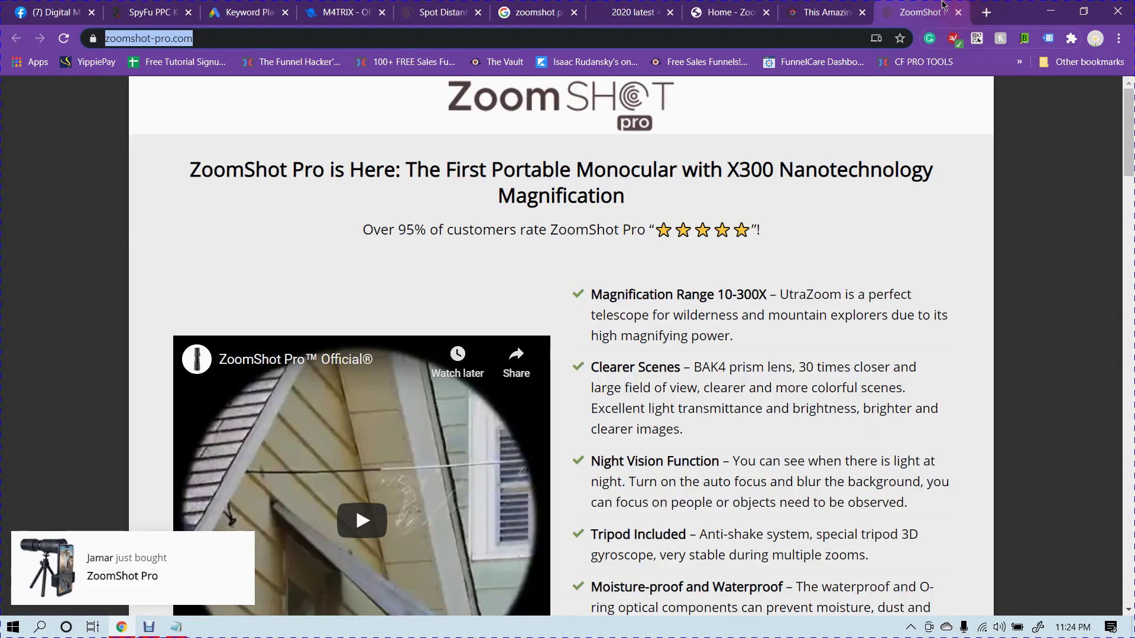
Switch back to SpyFu and look up clickfunnels.com as a competitor in PPC Research
{"action": "left_click", "coordinate": [727, 11]}
{"action": "left_click", "coordinate": [493, 5]}
{"action": "left_click", "coordinate": [444, 8]}
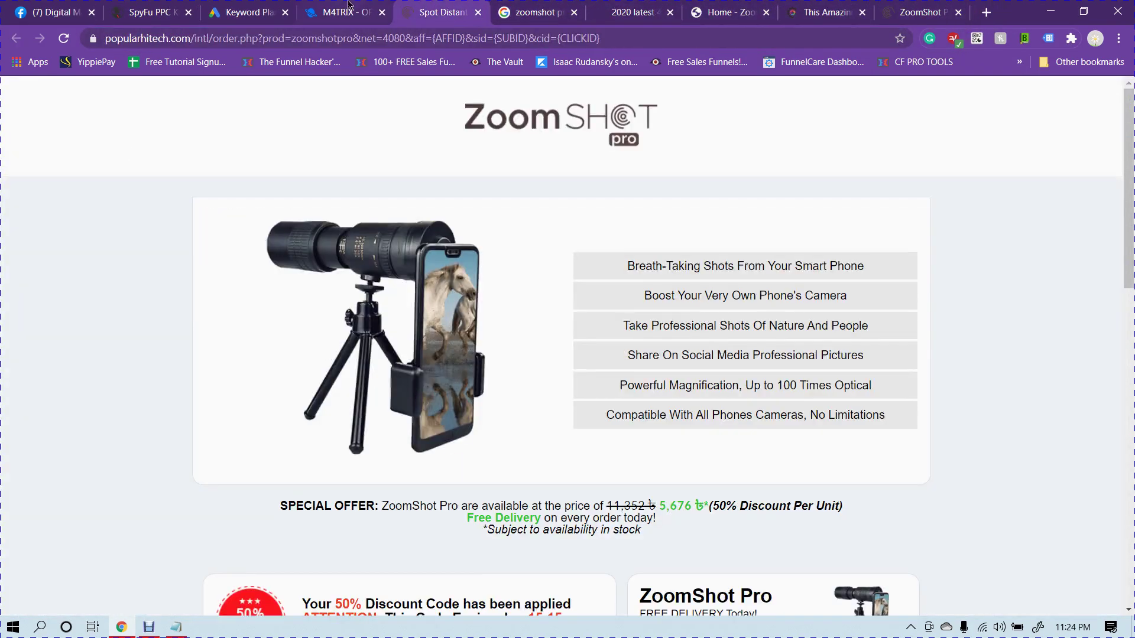
{"action": "left_click", "coordinate": [350, 8]}
{"action": "left_click", "coordinate": [257, 5]}
{"action": "left_click", "coordinate": [153, 5]}
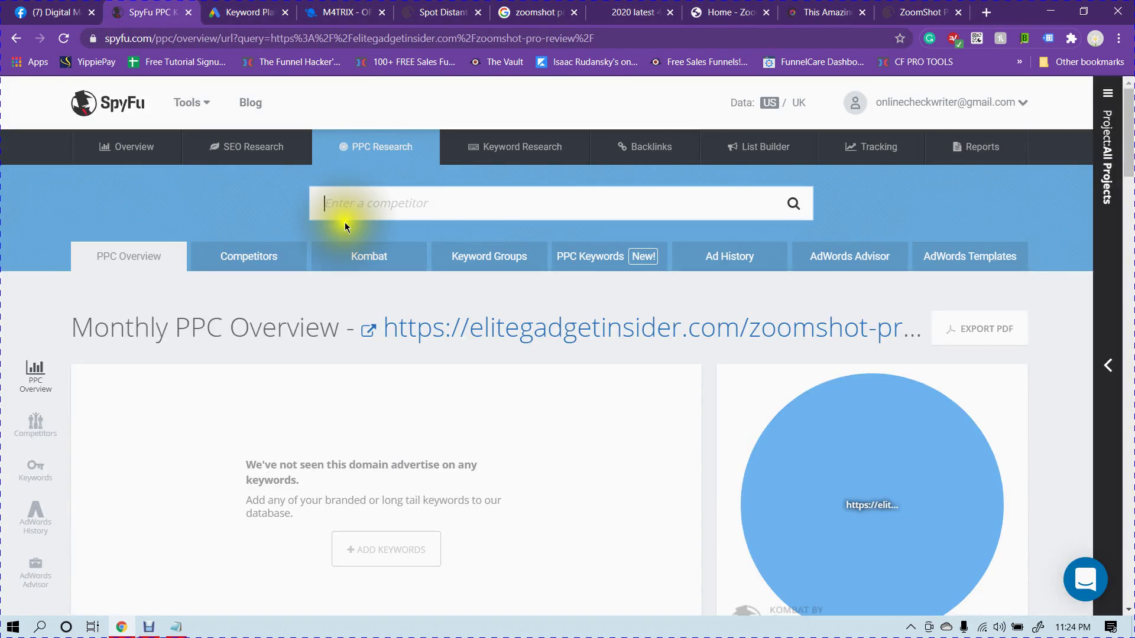
{"action": "left_click", "coordinate": [466, 202]}
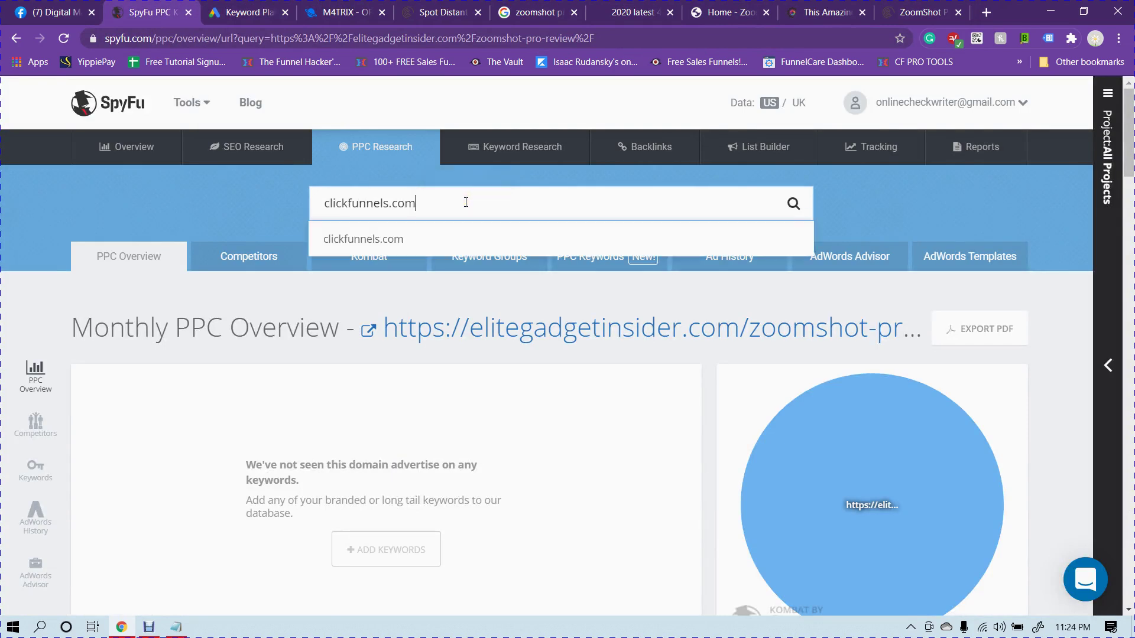
{"action": "left_click", "coordinate": [380, 241]}
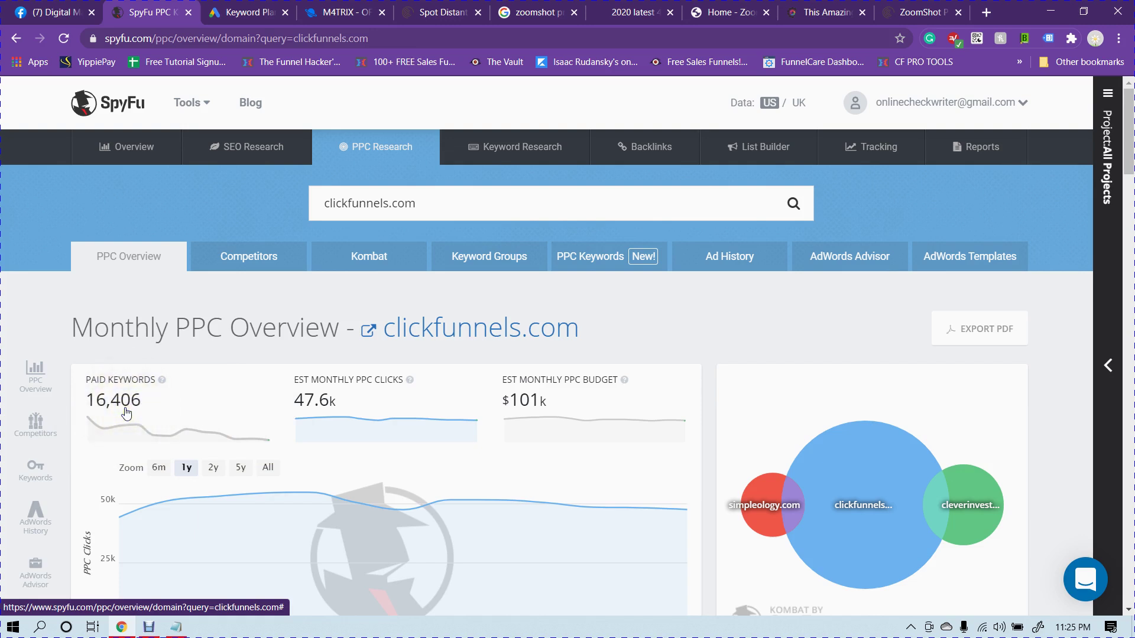
Show the full history of clickfunnels.com's monthly PPC clicks and inspect the April 2019 and October 2020 points on the chart
{"action": "mouse_move", "coordinate": [162, 382]}
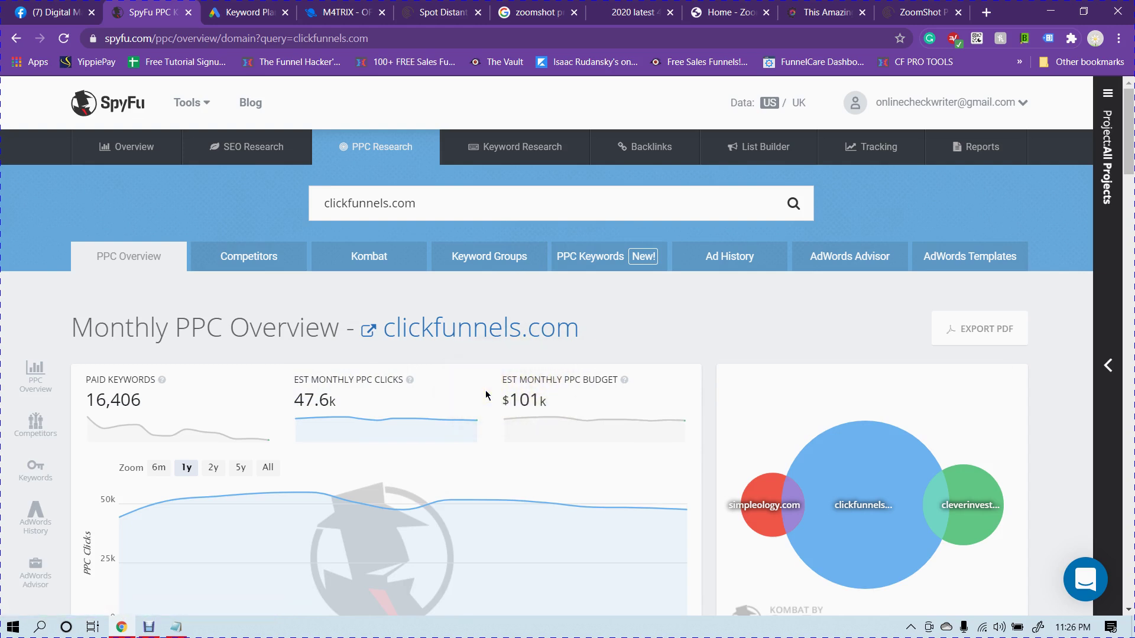
{"action": "scroll", "coordinate": [486, 395], "scroll_direction": "down", "scroll_amount": 1}
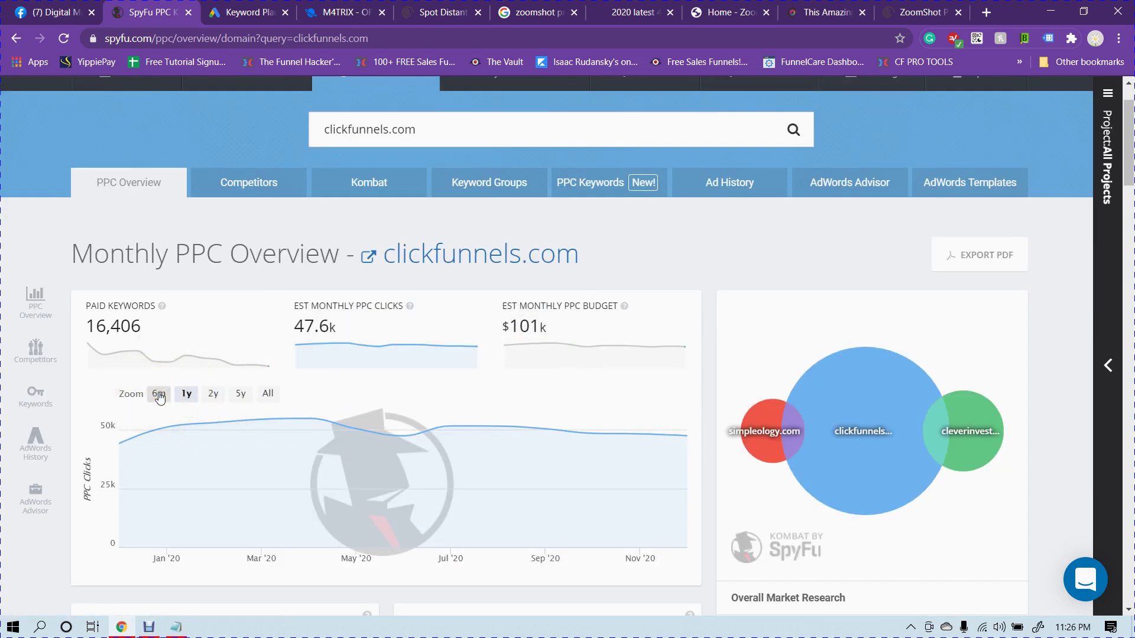
{"action": "left_click", "coordinate": [268, 394]}
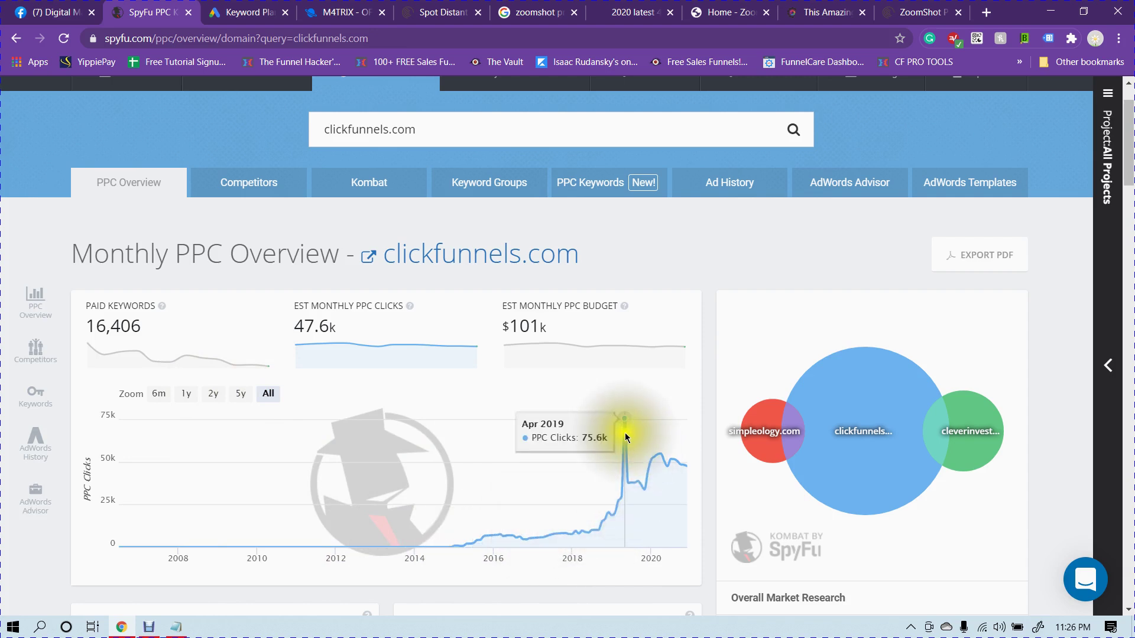
{"action": "left_click", "coordinate": [687, 468]}
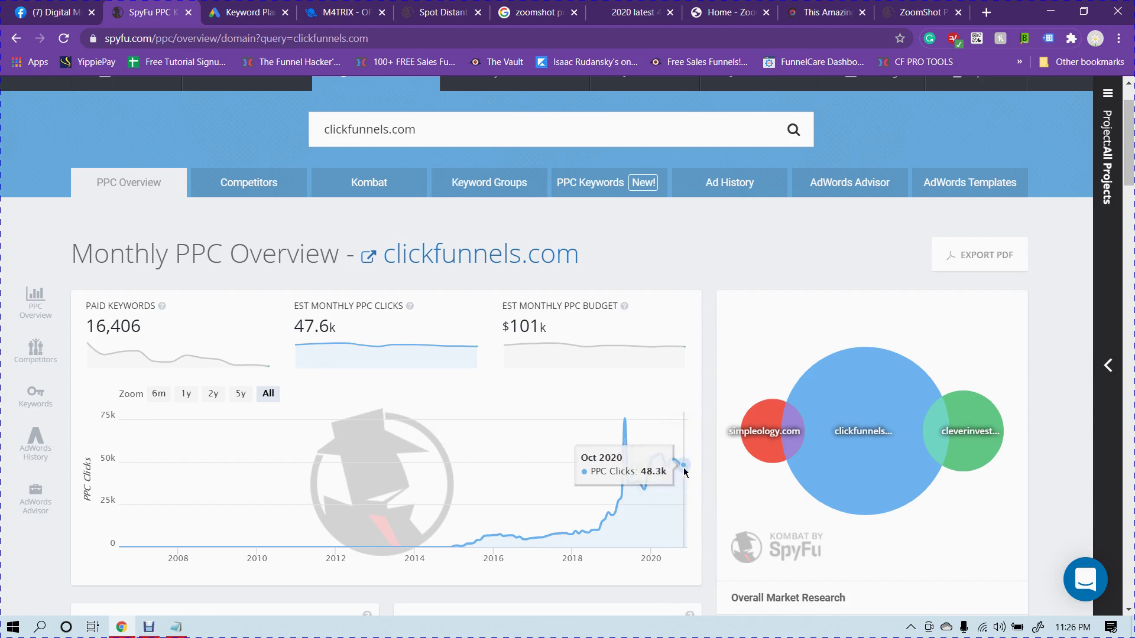
{"action": "left_click", "coordinate": [683, 470]}
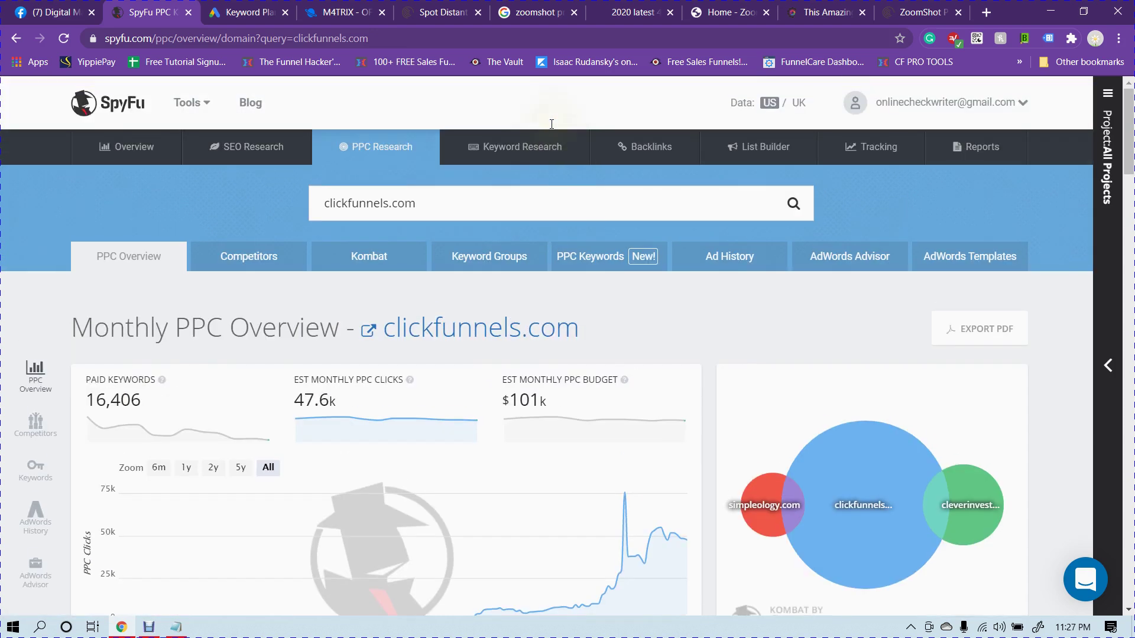
{"action": "scroll", "coordinate": [508, 207], "scroll_direction": "up", "scroll_amount": 1}
{"action": "mouse_move", "coordinate": [508, 207]}
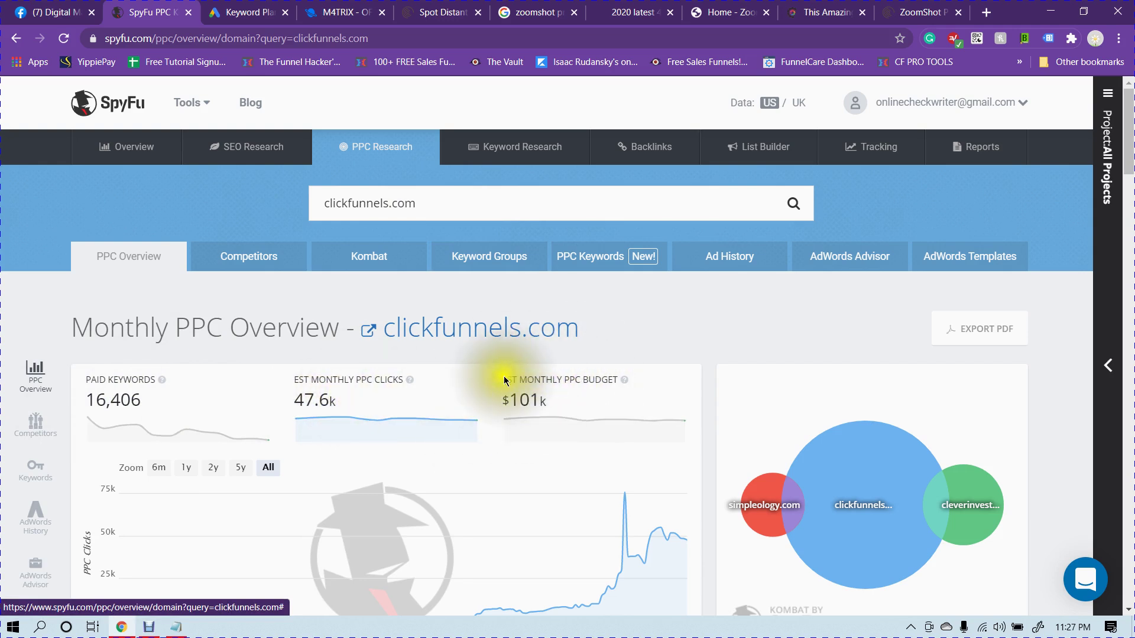
Examine clickfunnels.com's monthly PPC budget and the Kombat diagram comparing its keywords with simpleology.com and cleverinvestor.com
{"action": "scroll", "coordinate": [563, 352], "scroll_direction": "down", "scroll_amount": 1}
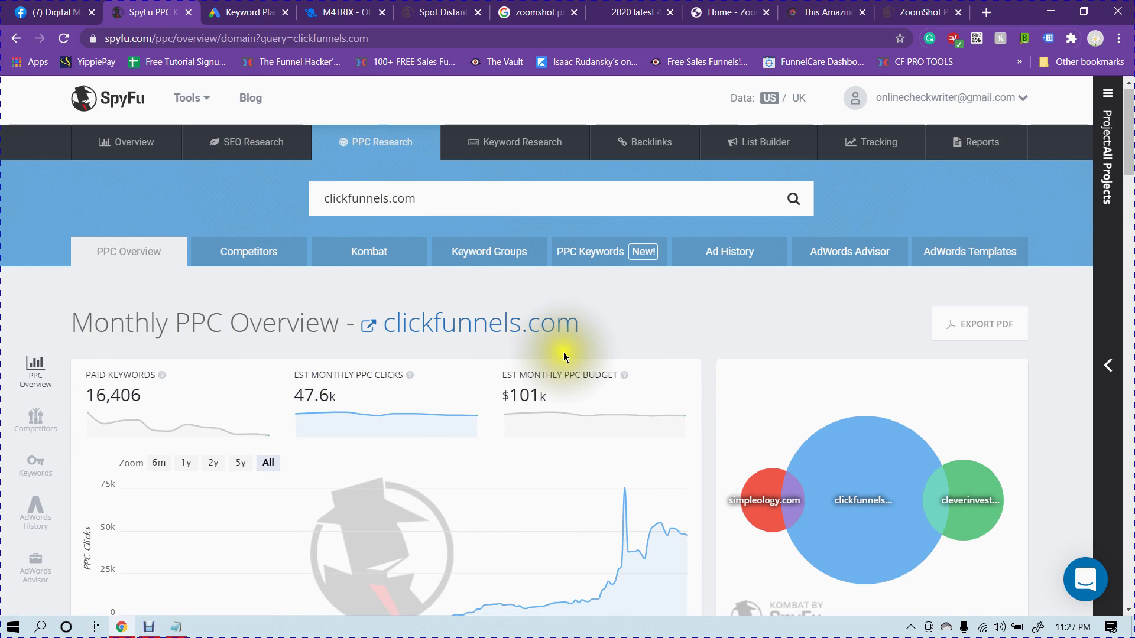
{"action": "scroll", "coordinate": [563, 353], "scroll_direction": "down", "scroll_amount": 1}
{"action": "scroll", "coordinate": [611, 348], "scroll_direction": "down", "scroll_amount": 1}
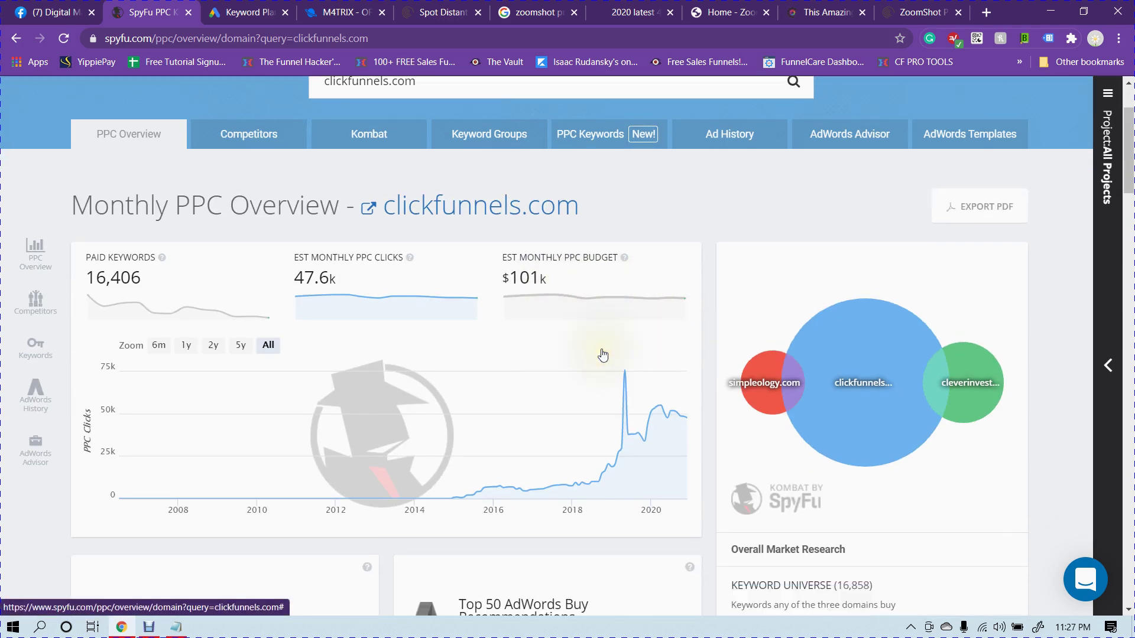
{"action": "scroll", "coordinate": [603, 354], "scroll_direction": "down", "scroll_amount": 1}
{"action": "mouse_move", "coordinate": [624, 349]}
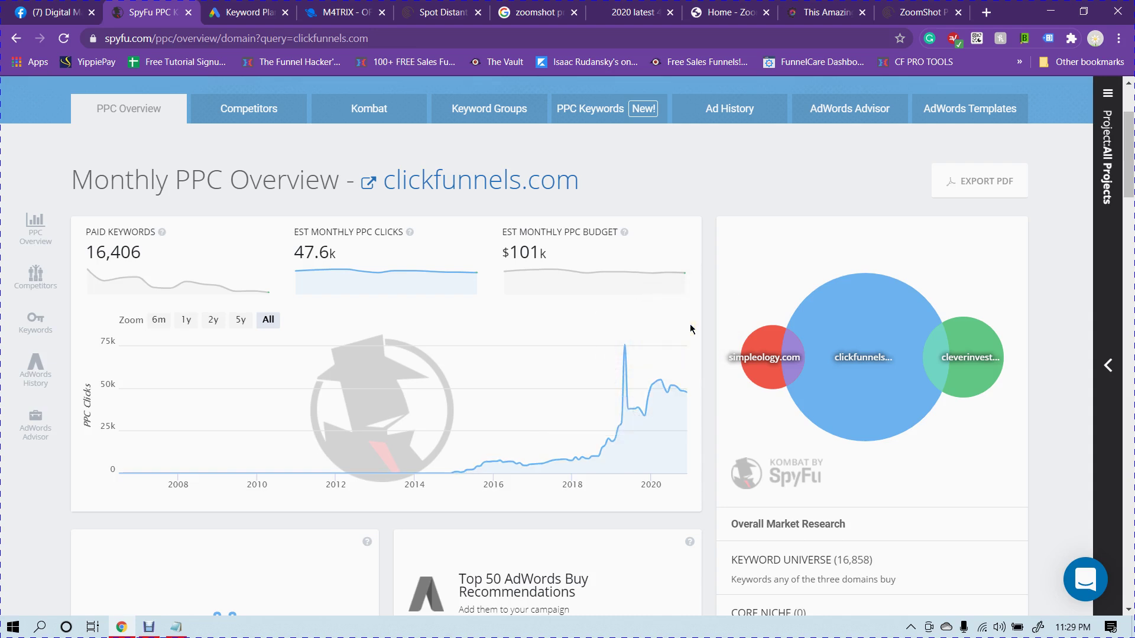
{"action": "mouse_move", "coordinate": [950, 381]}
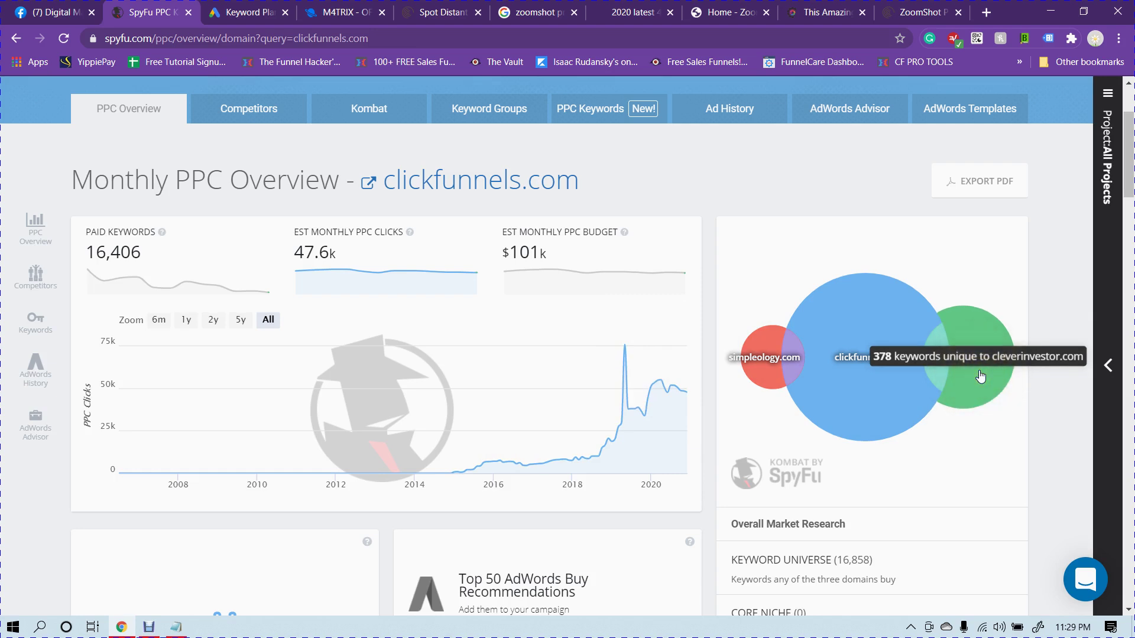
{"action": "mouse_move", "coordinate": [830, 376]}
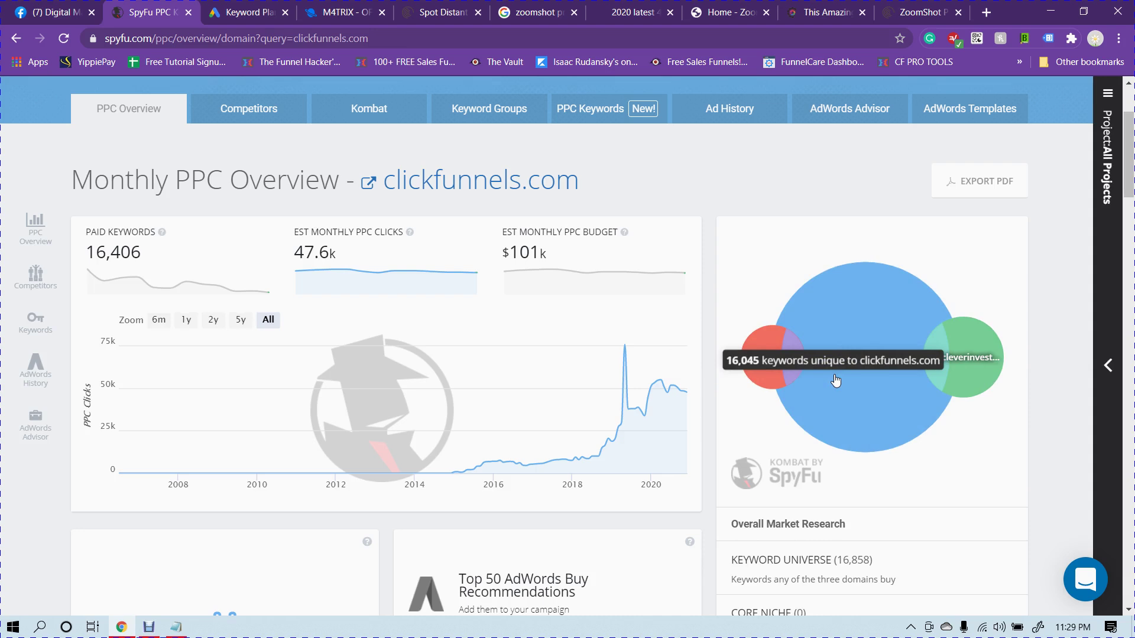
Examine clickfunnels.com's PPC overview, keyword recommendations and the Top Paid Competitors list with its 2020 paid keywords chart
{"action": "mouse_move", "coordinate": [768, 370]}
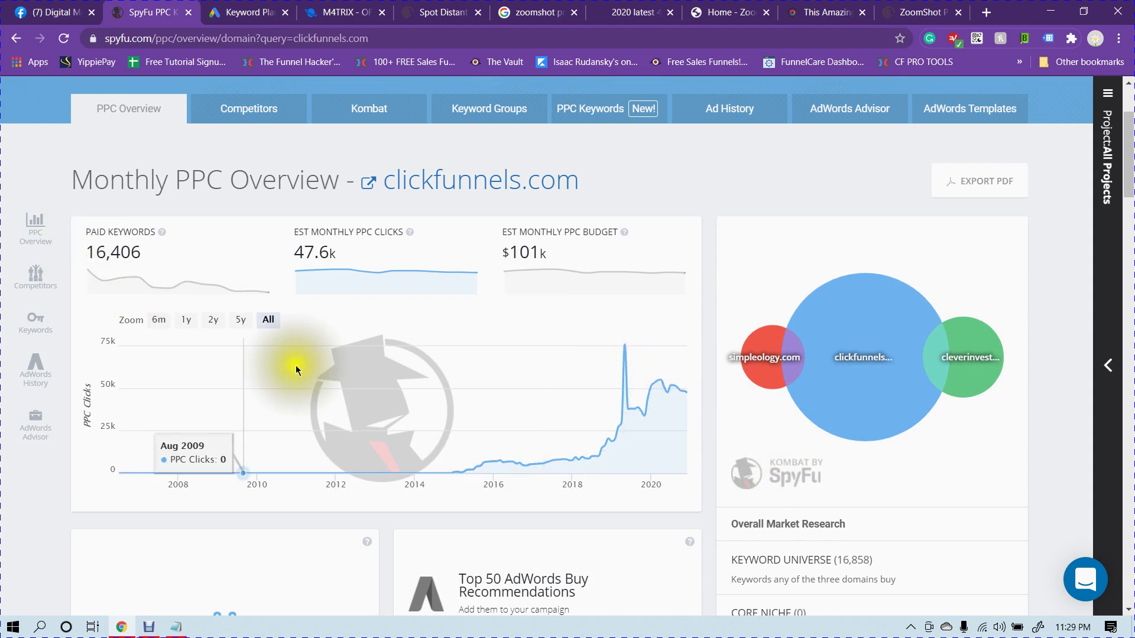
{"action": "scroll", "coordinate": [686, 384], "scroll_direction": "down", "scroll_amount": 6}
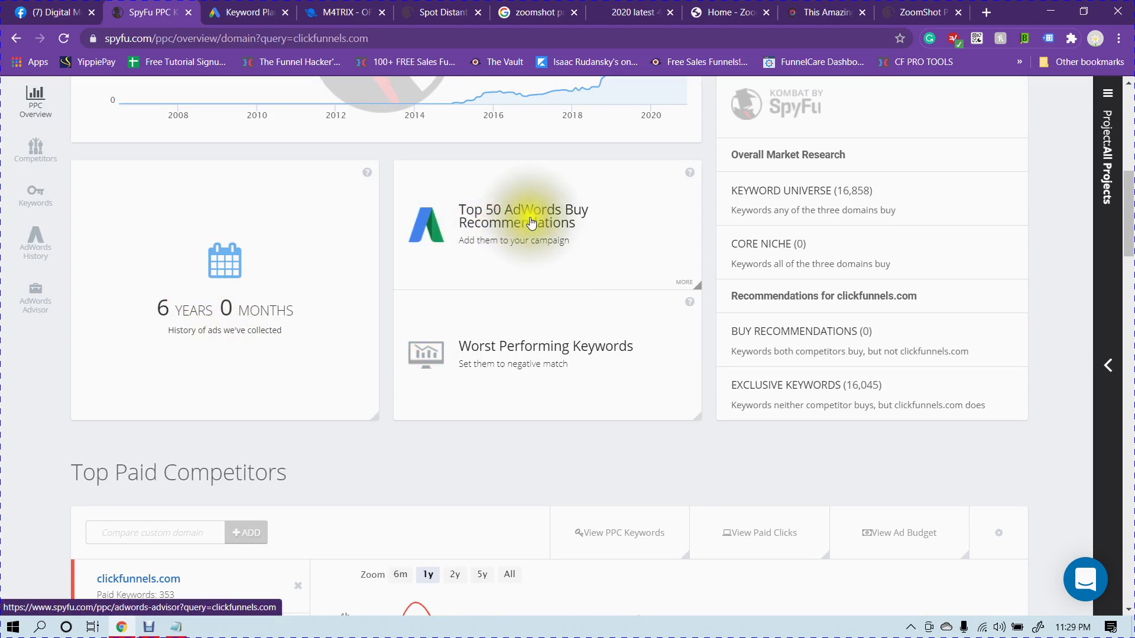
{"action": "scroll", "coordinate": [590, 272], "scroll_direction": "down", "scroll_amount": 4}
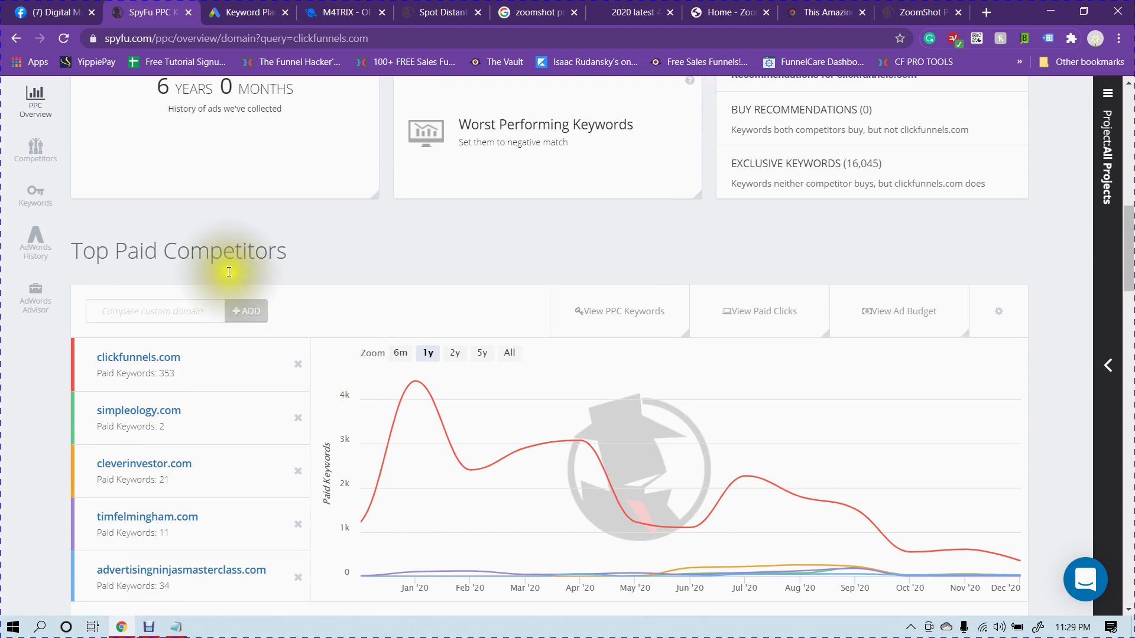
{"action": "scroll", "coordinate": [303, 262], "scroll_direction": "down", "scroll_amount": 1}
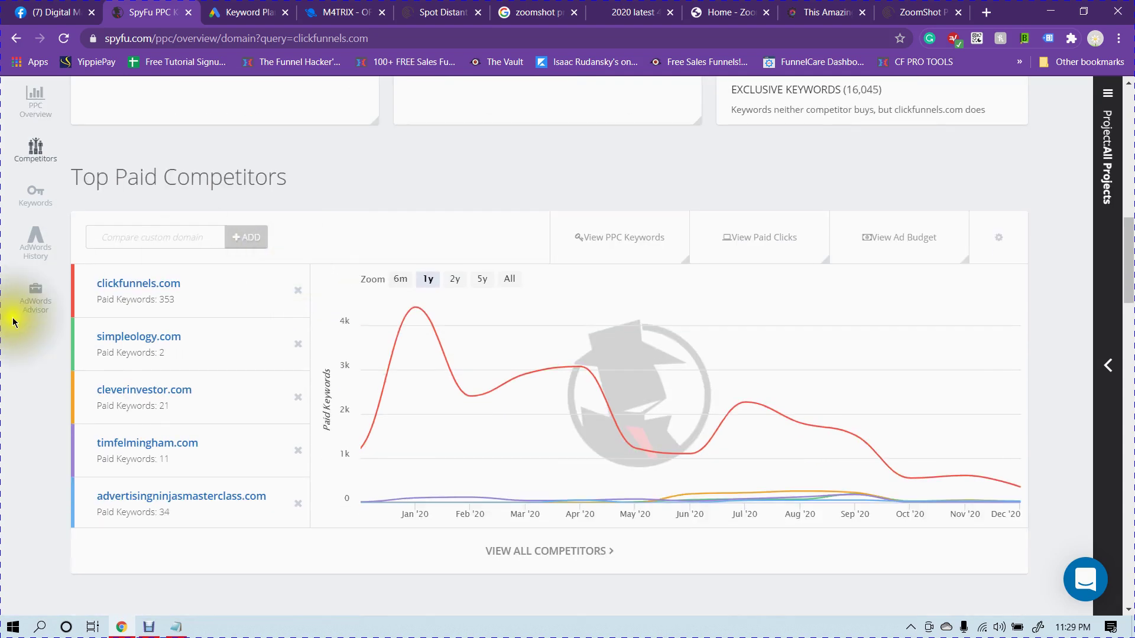
{"action": "scroll", "coordinate": [440, 266], "scroll_direction": "up", "scroll_amount": 9}
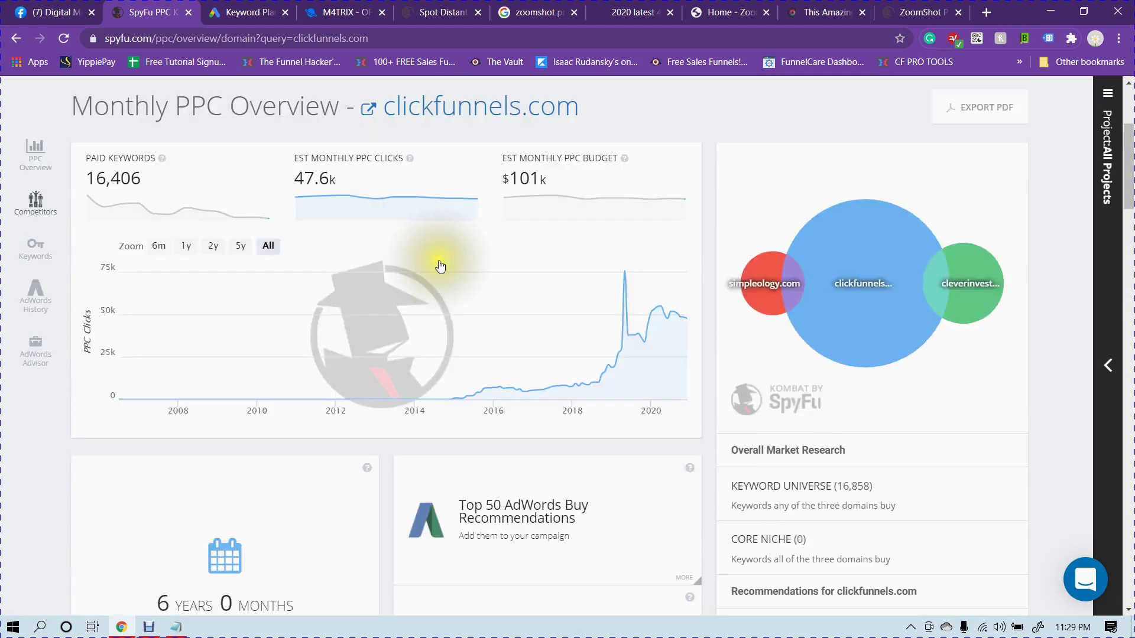
{"action": "scroll", "coordinate": [378, 354], "scroll_direction": "down", "scroll_amount": 6}
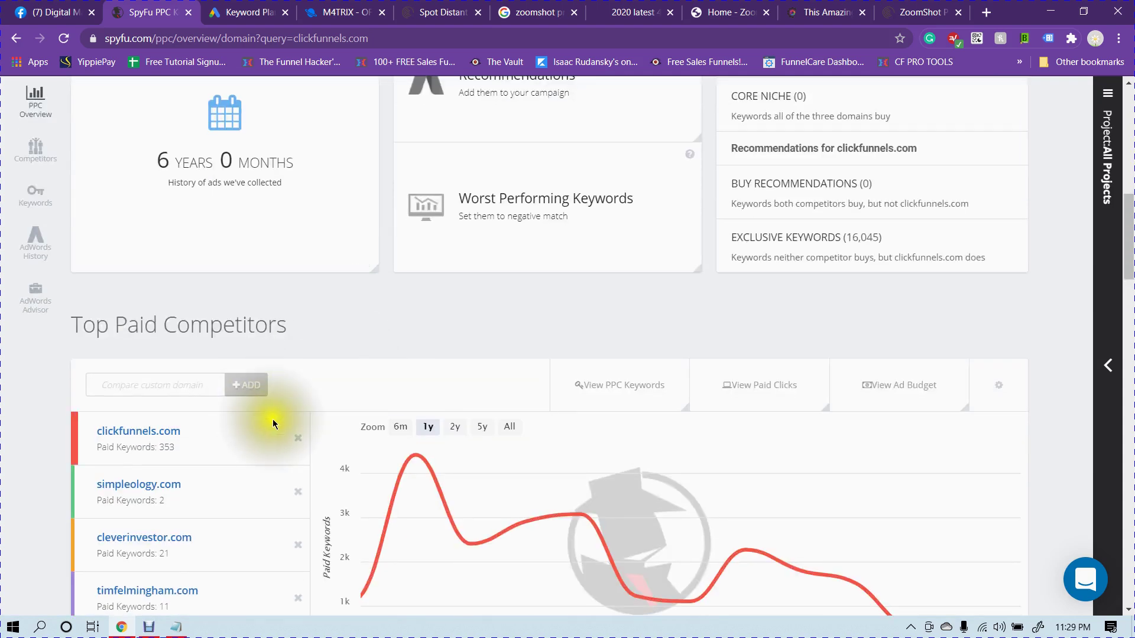
{"action": "scroll", "coordinate": [272, 420], "scroll_direction": "down", "scroll_amount": 1}
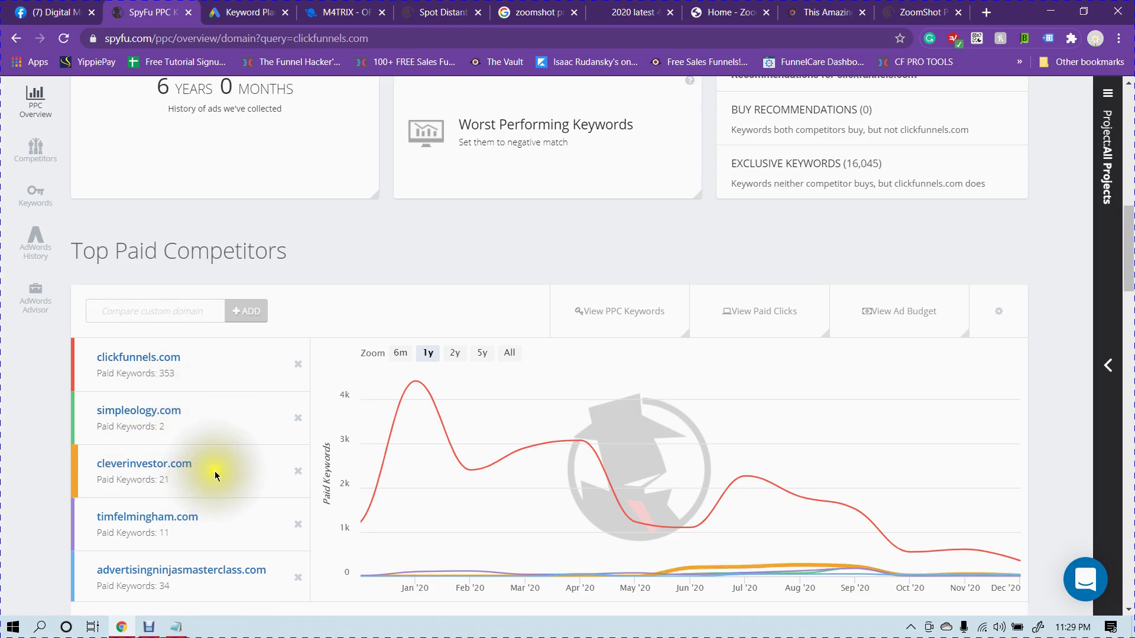
{"action": "scroll", "coordinate": [207, 469], "scroll_direction": "down", "scroll_amount": 1}
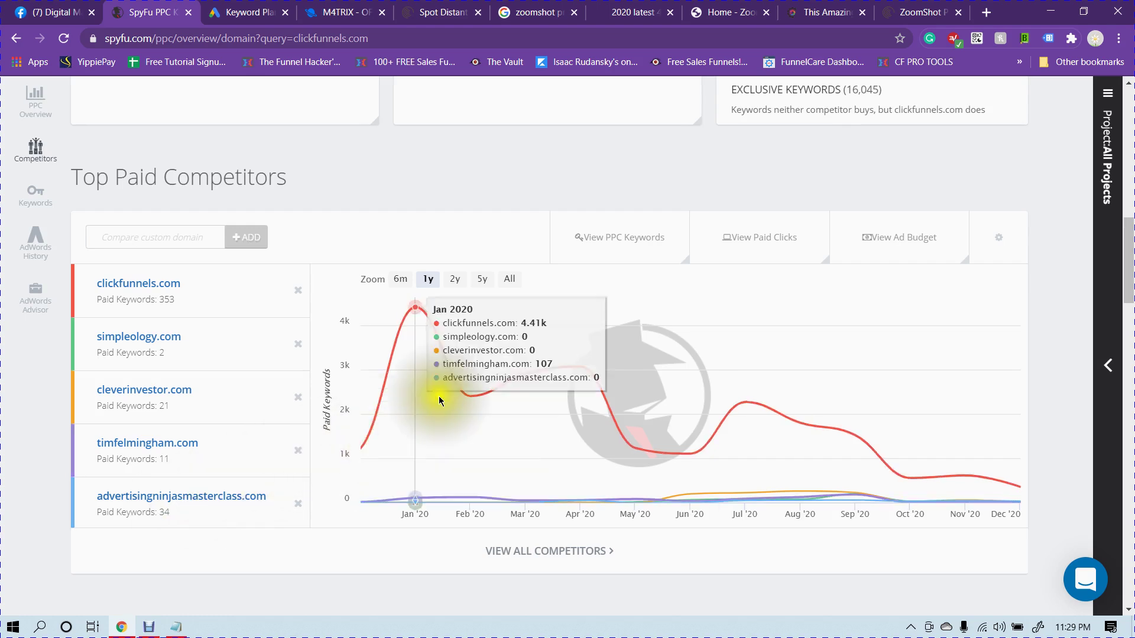
{"action": "scroll", "coordinate": [1043, 404], "scroll_direction": "up", "scroll_amount": 10}
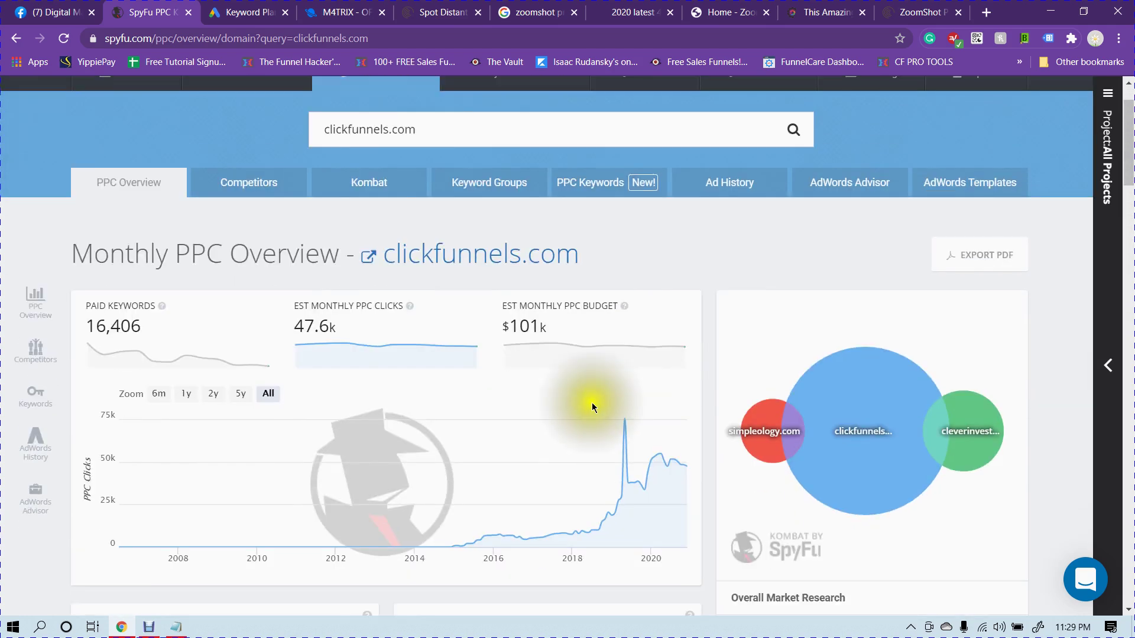
{"action": "left_click", "coordinate": [35, 348]}
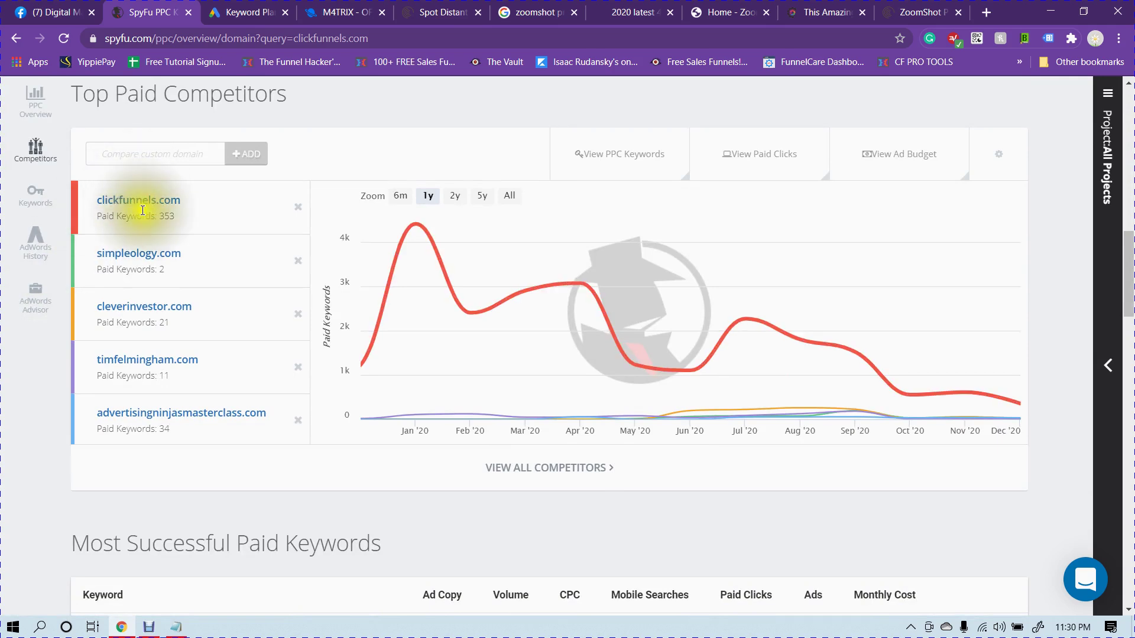
Bring up clickfunnels.com's Most Successful Paid Keywords and check the ad copy for "work from home"
{"action": "left_click", "coordinate": [34, 211]}
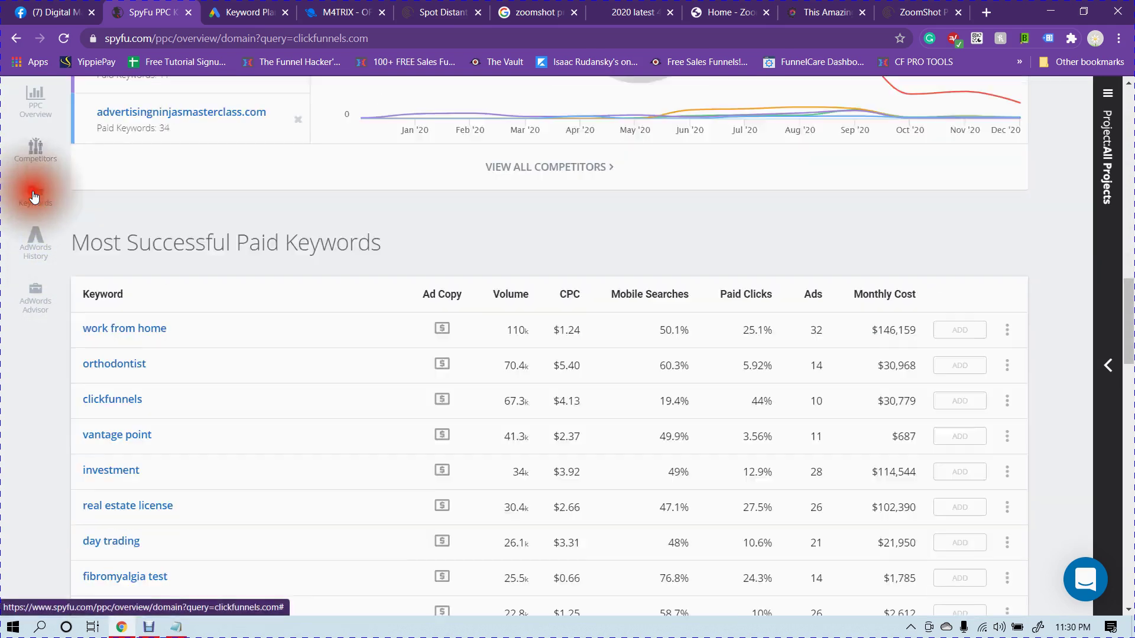
{"action": "scroll", "coordinate": [248, 225], "scroll_direction": "up", "scroll_amount": 3}
{"action": "scroll", "coordinate": [248, 242], "scroll_direction": "down", "scroll_amount": 3}
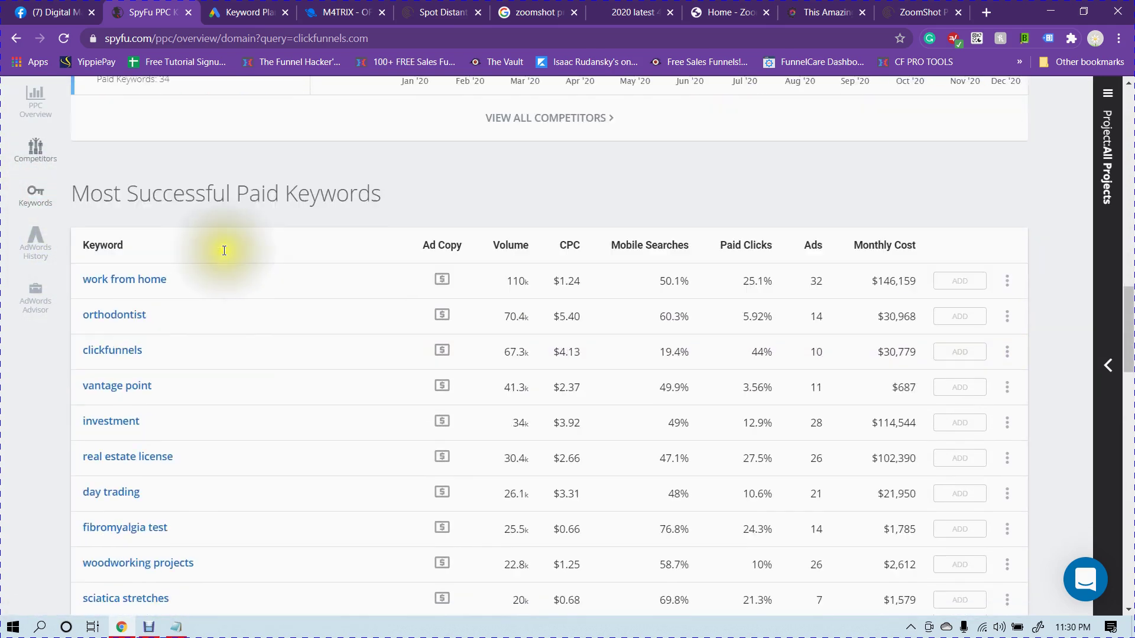
{"action": "scroll", "coordinate": [224, 247], "scroll_direction": "up", "scroll_amount": 6}
{"action": "scroll", "coordinate": [221, 247], "scroll_direction": "down", "scroll_amount": 6}
{"action": "scroll", "coordinate": [218, 244], "scroll_direction": "up", "scroll_amount": 2}
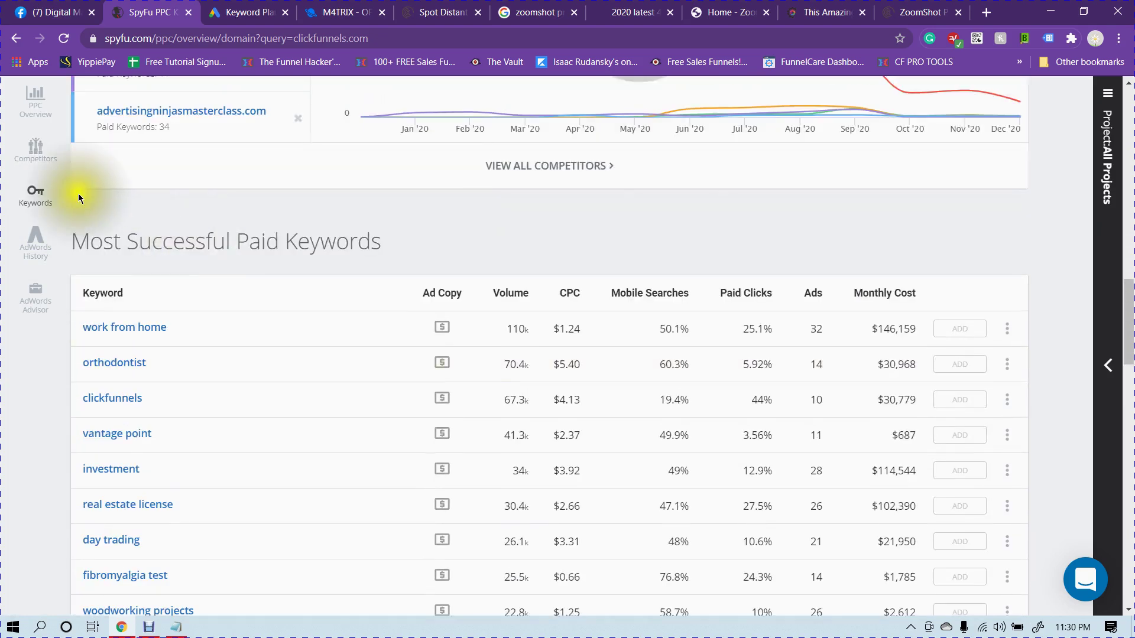
{"action": "scroll", "coordinate": [250, 235], "scroll_direction": "down", "scroll_amount": 1}
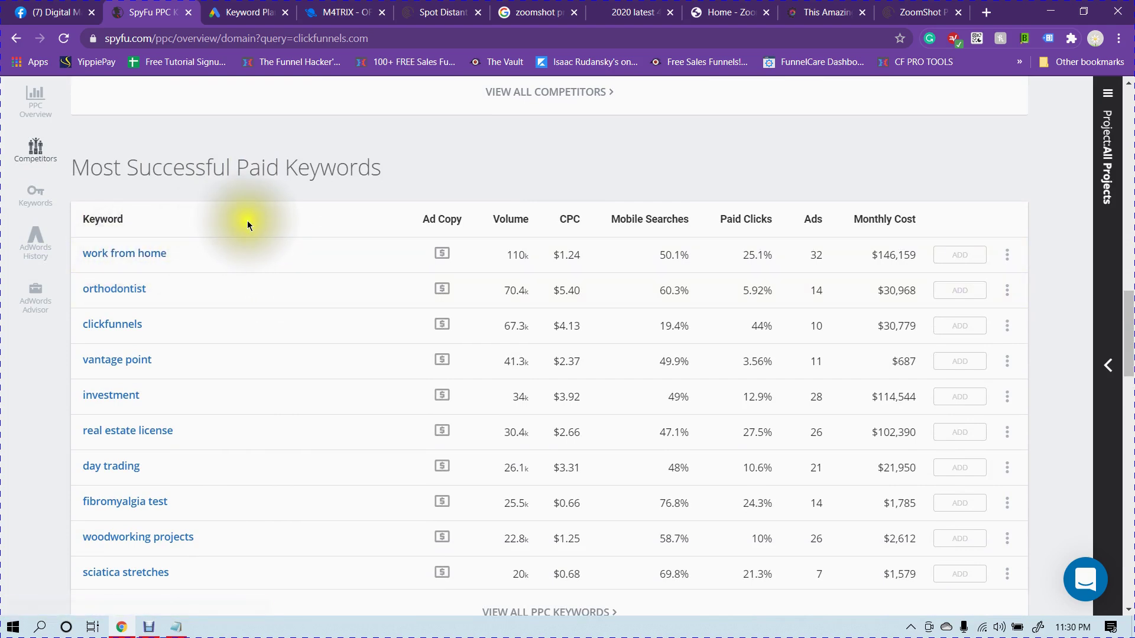
{"action": "scroll", "coordinate": [247, 221], "scroll_direction": "up", "scroll_amount": 7}
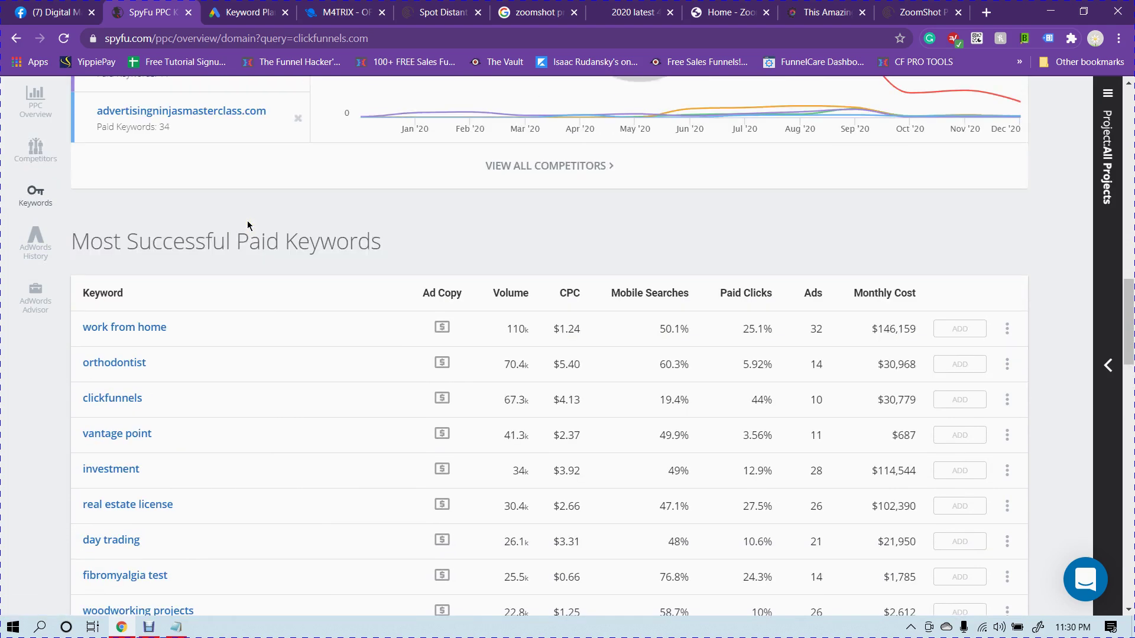
{"action": "scroll", "coordinate": [157, 339], "scroll_direction": "down", "scroll_amount": 7}
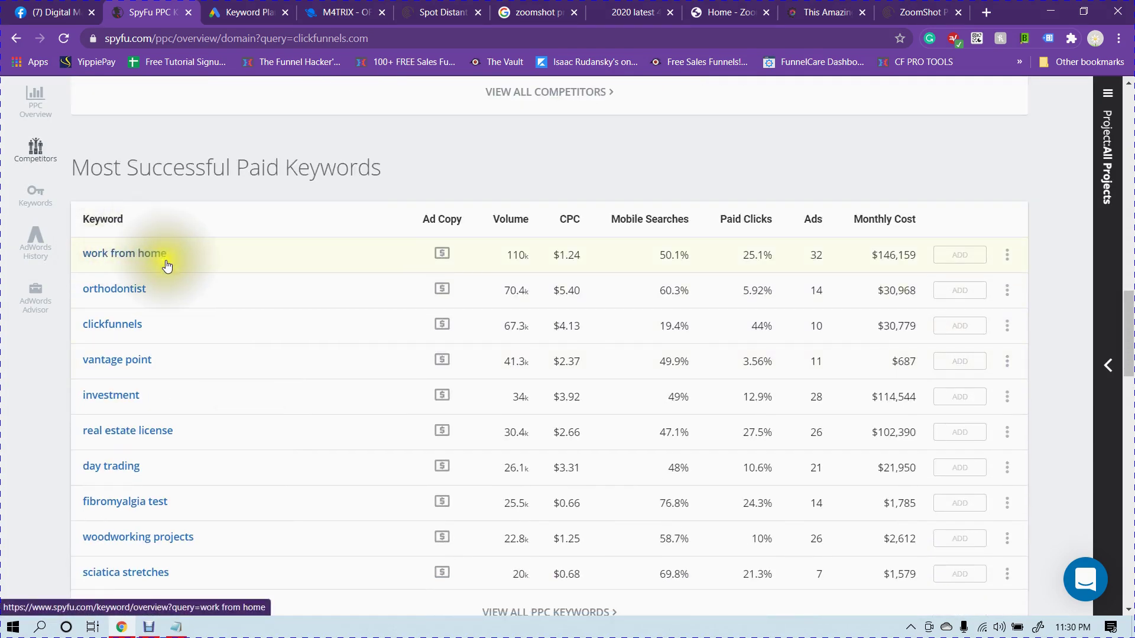
{"action": "mouse_move", "coordinate": [444, 257]}
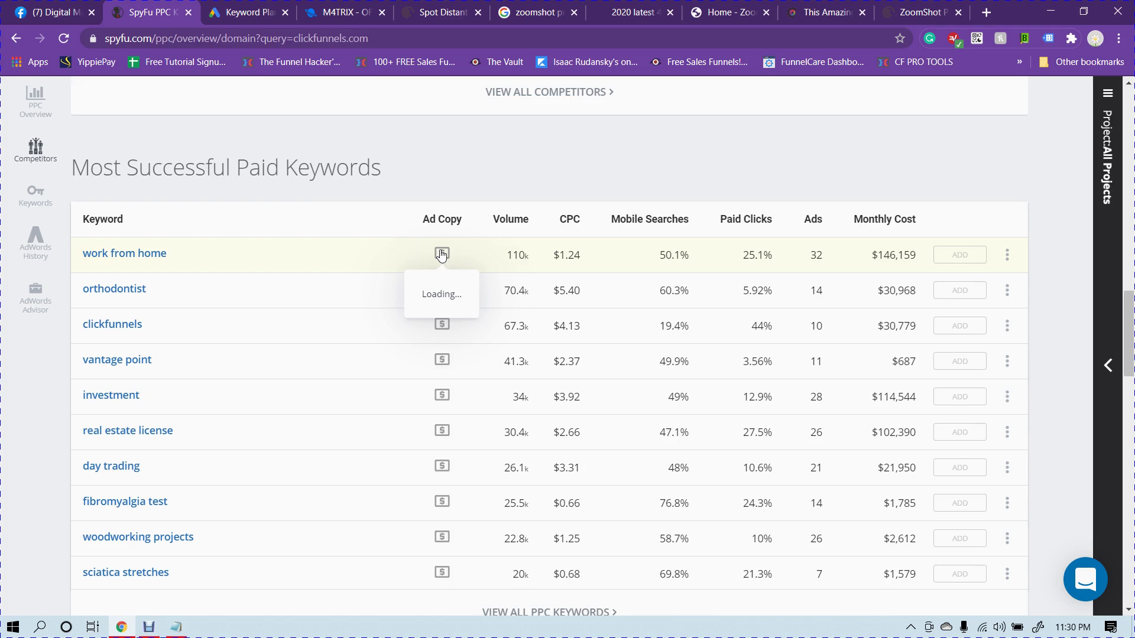
Highlight the search volume of the "work from home" keyword in the paid keywords table
{"action": "double_click", "coordinate": [525, 257]}
{"action": "left_click", "coordinate": [541, 176]}
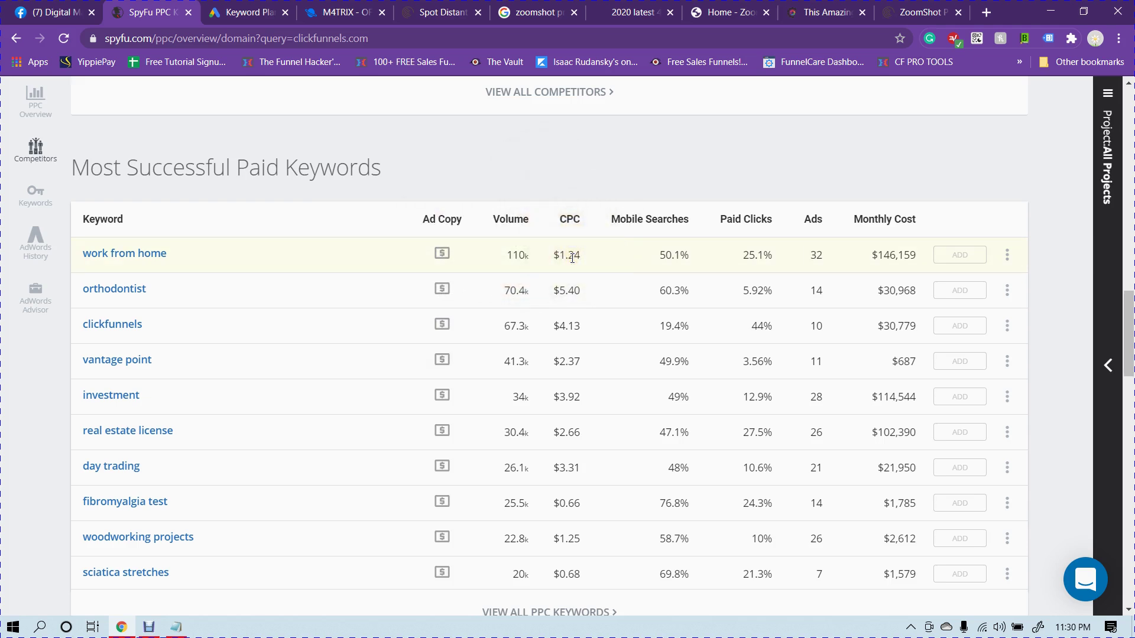
{"action": "left_click", "coordinate": [504, 259]}
{"action": "left_click_drag", "start_coordinate": [504, 257], "coordinate": [520, 257]}
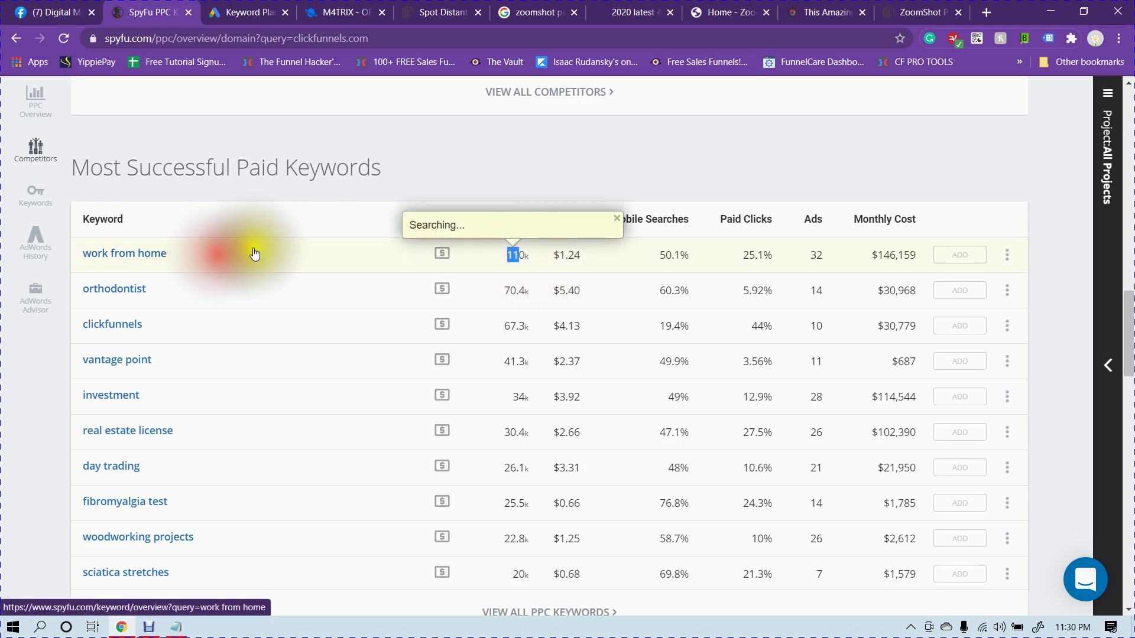
{"action": "left_click", "coordinate": [283, 254]}
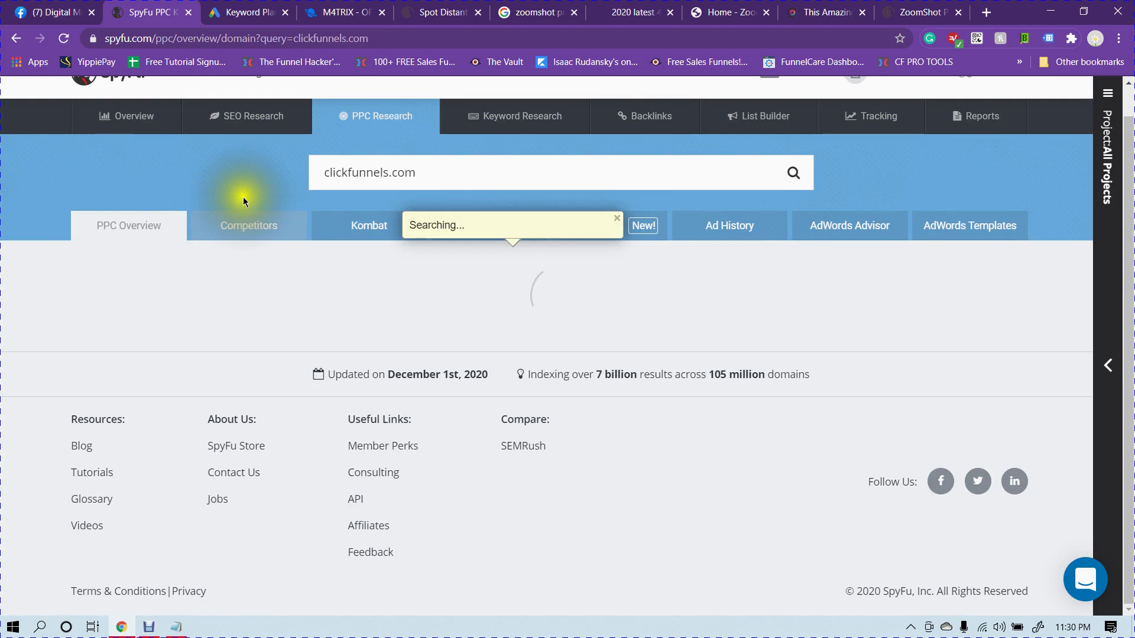
{"action": "left_click", "coordinate": [16, 38]}
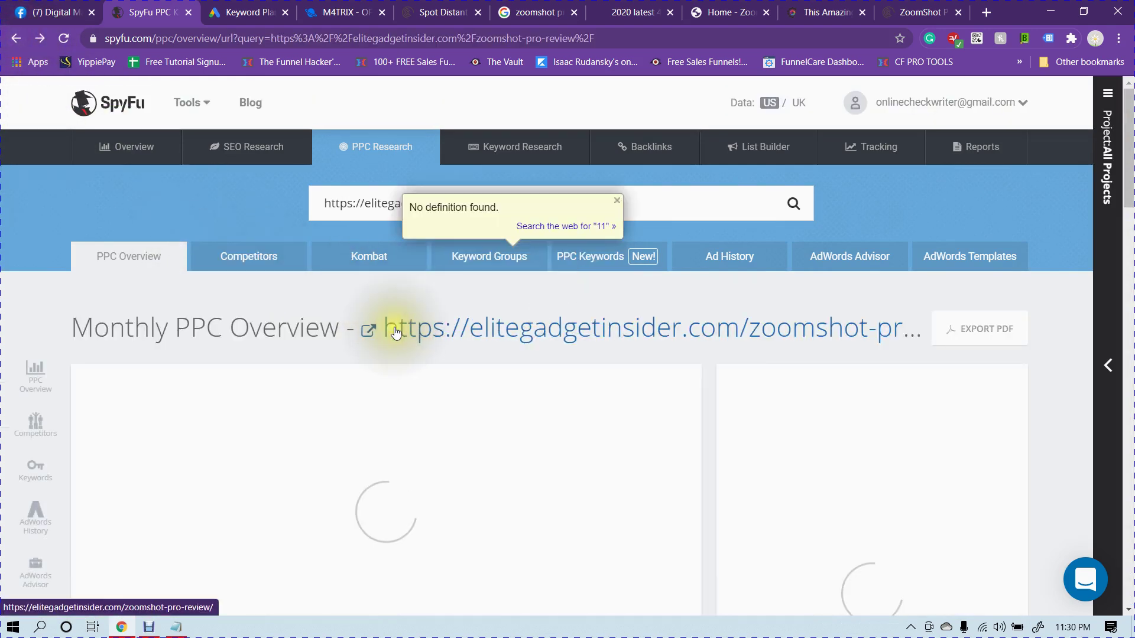
{"action": "scroll", "coordinate": [396, 333], "scroll_direction": "down", "scroll_amount": 1}
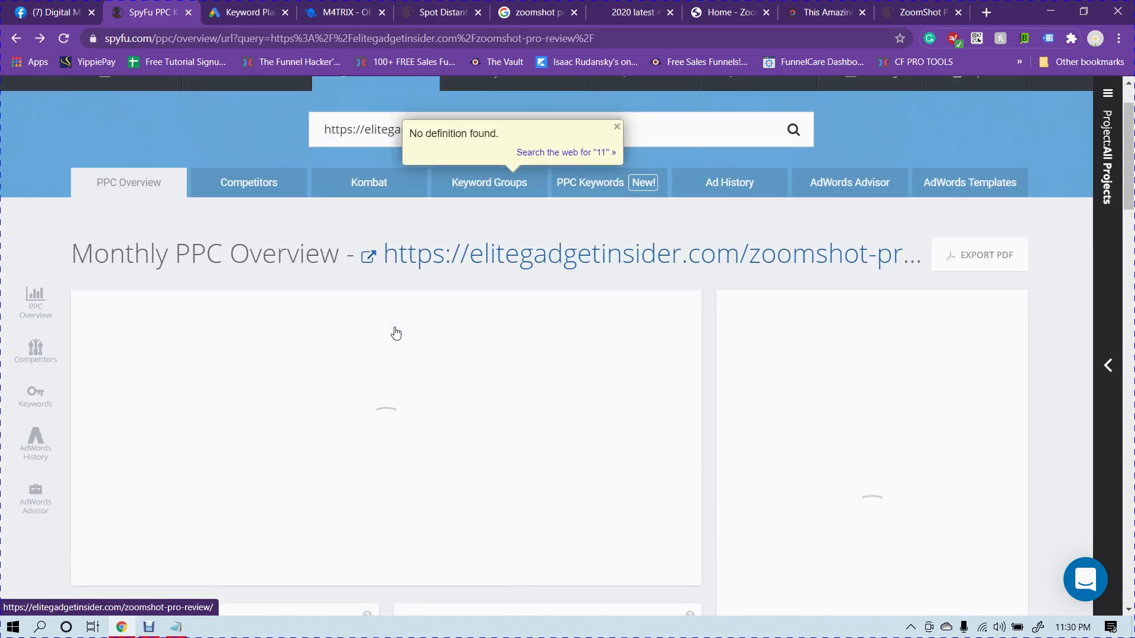
{"action": "left_click", "coordinate": [15, 38]}
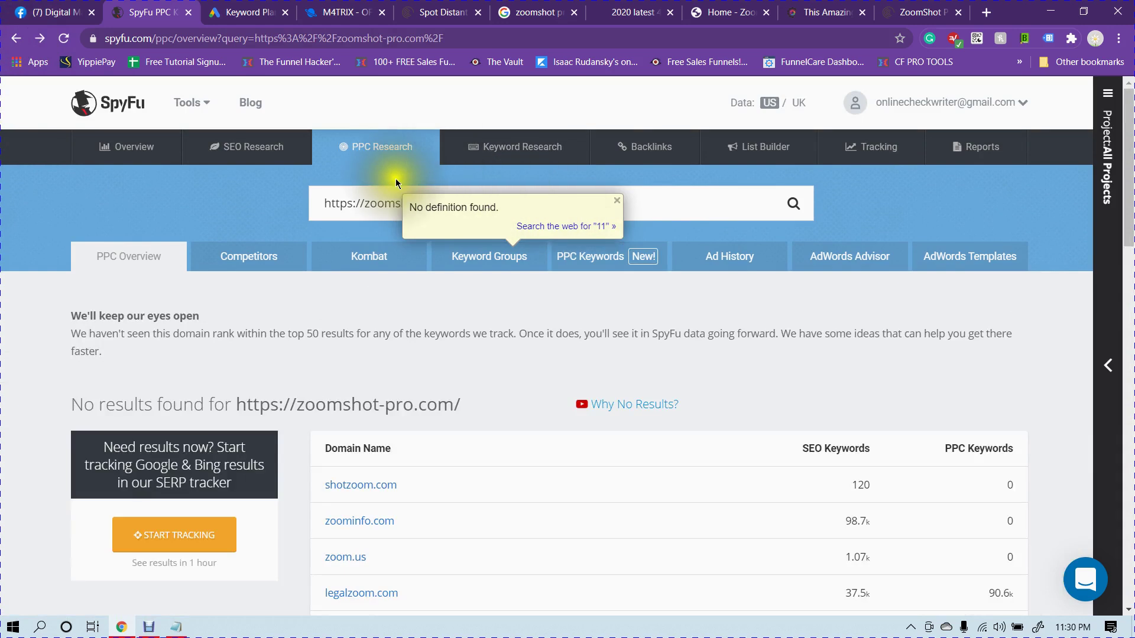
{"action": "left_click", "coordinate": [521, 198]}
{"action": "triple_click", "coordinate": [525, 199]}
{"action": "key", "text": "ctrl+v"}
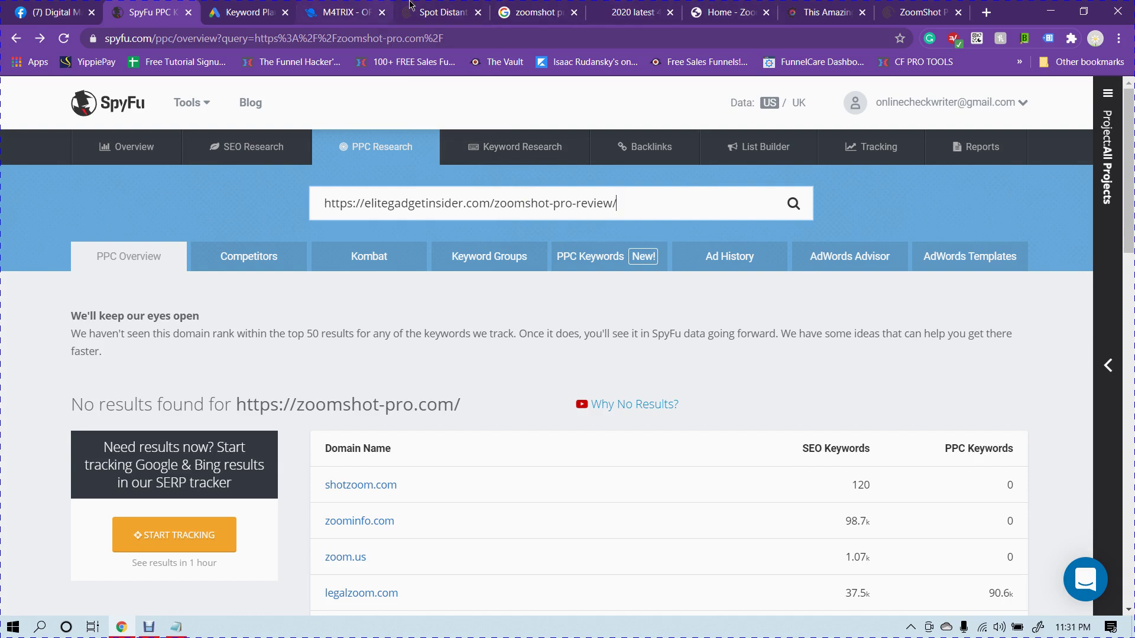
Look up clickfunnels.com in PPC Research again and return to its Most Successful Paid Keywords table
{"action": "triple_click", "coordinate": [649, 210]}
{"action": "type", "text": "clickfunnels.com"}
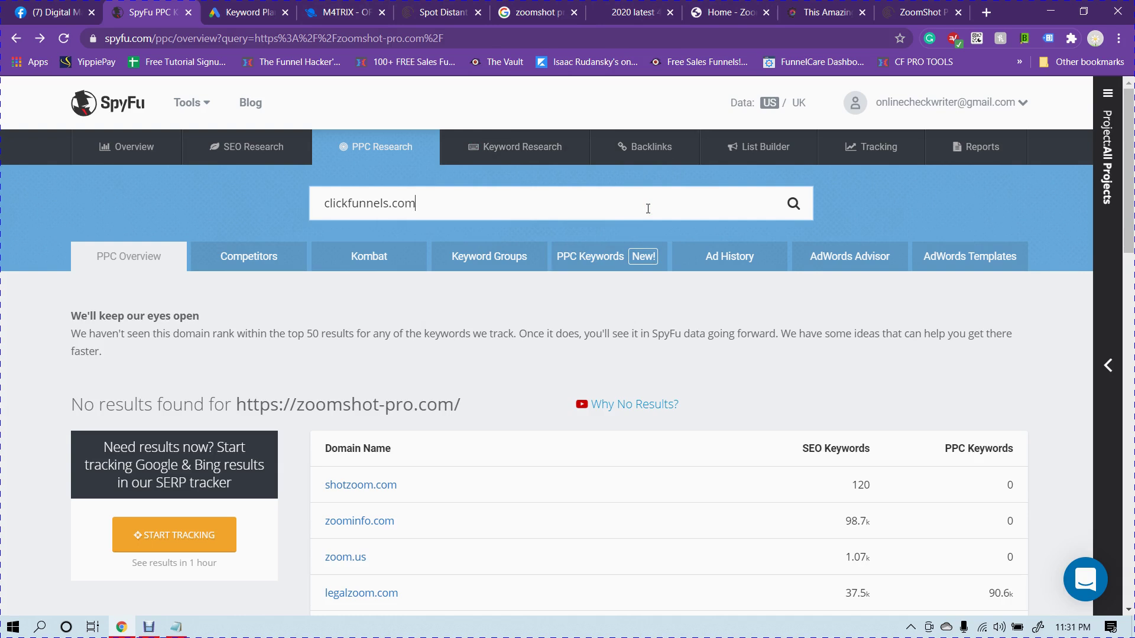
{"action": "key", "text": "Return"}
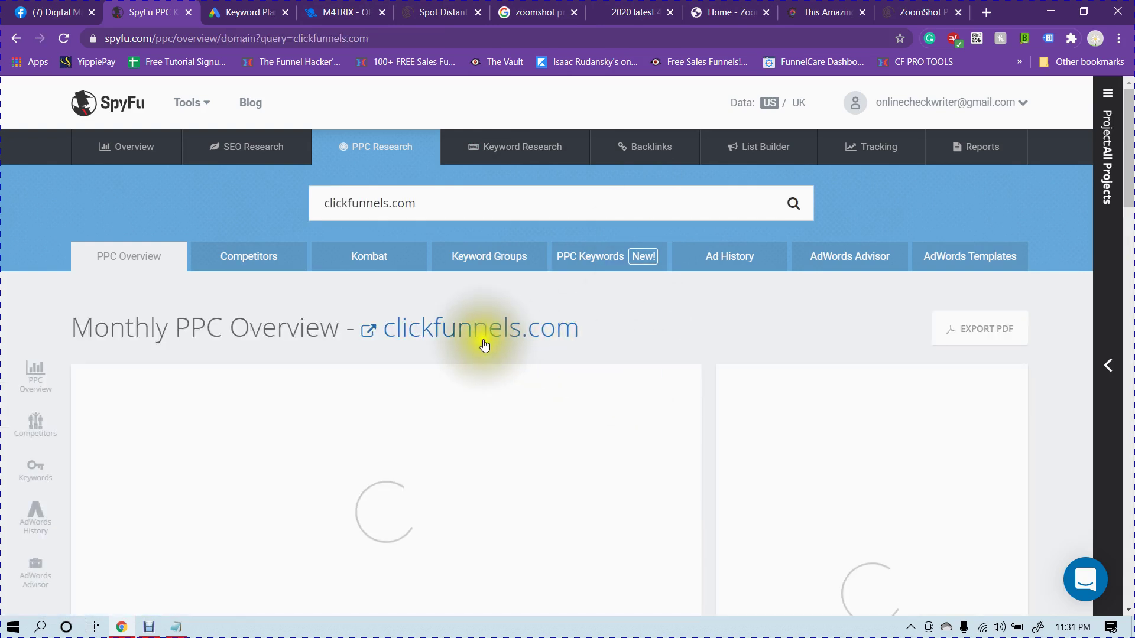
{"action": "scroll", "coordinate": [658, 361], "scroll_direction": "down", "scroll_amount": 15}
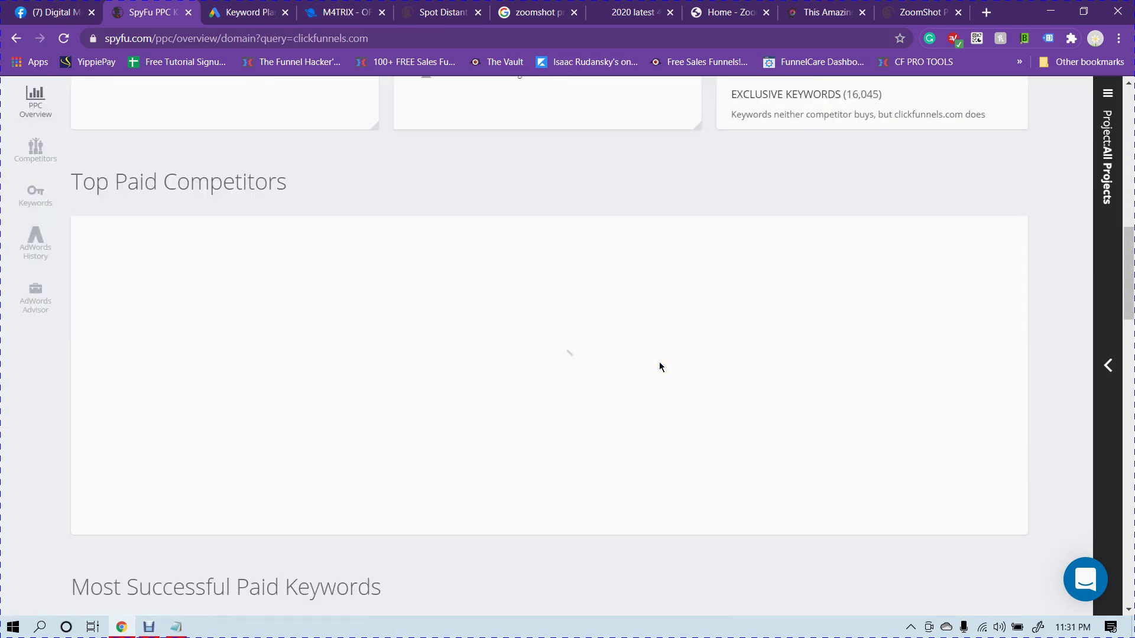
{"action": "scroll", "coordinate": [658, 362], "scroll_direction": "down", "scroll_amount": 6}
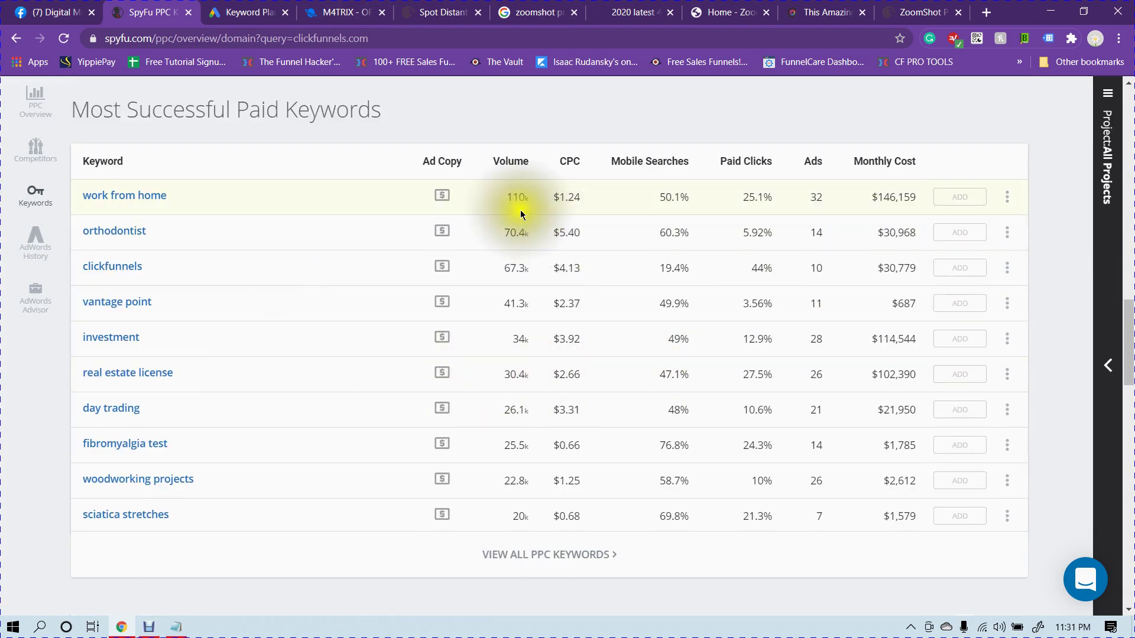
Examine the volume, CPC, mobile searches and paid clicks for the "work from home" keyword
{"action": "left_click_drag", "start_coordinate": [507, 197], "coordinate": [563, 123]}
{"action": "left_click", "coordinate": [563, 121]}
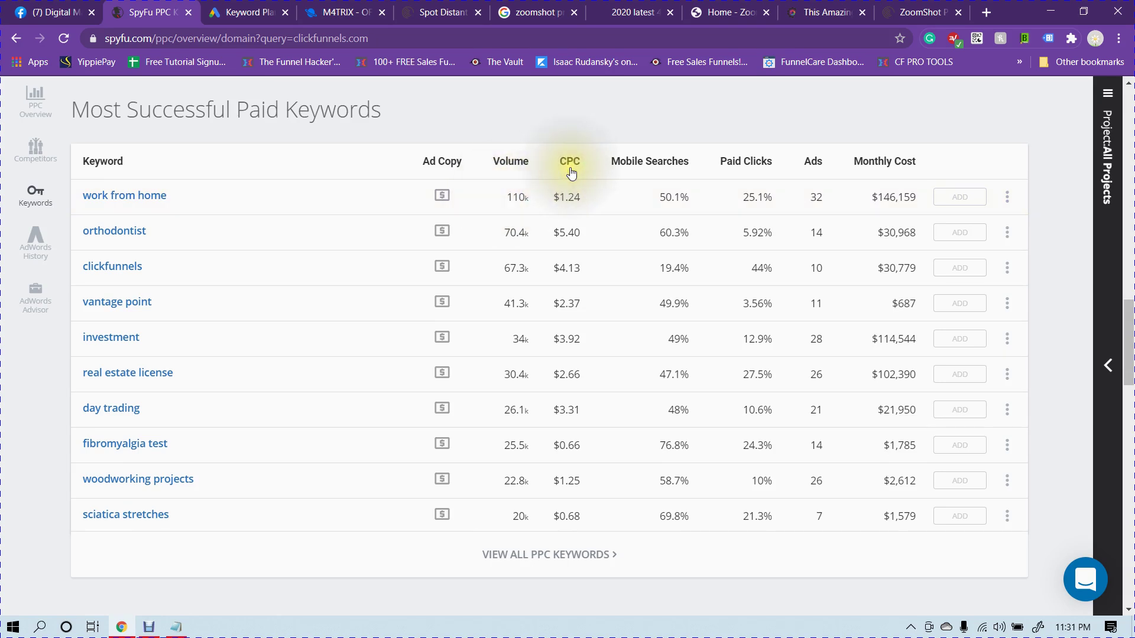
{"action": "mouse_move", "coordinate": [571, 171]}
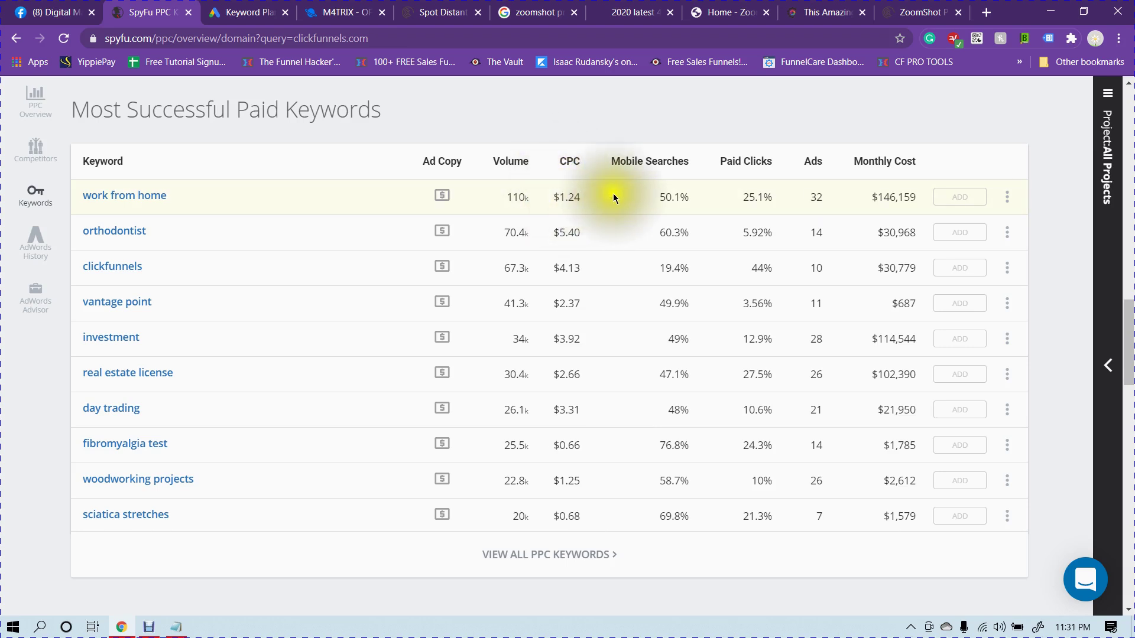
{"action": "mouse_move", "coordinate": [650, 155]}
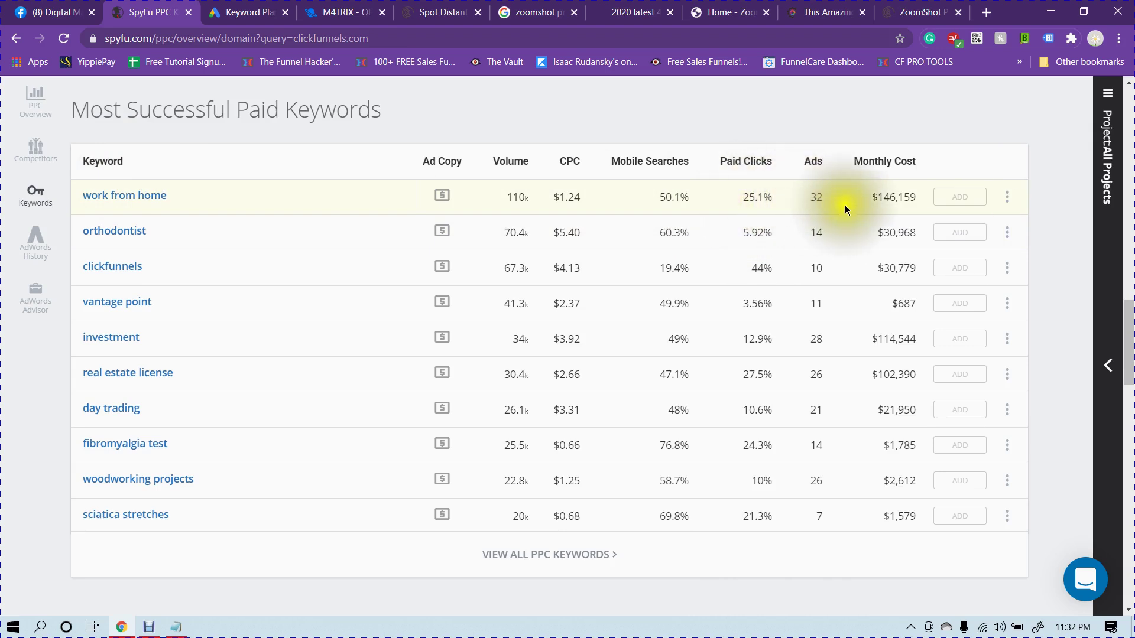
Show the list of domains that run ads on the "work from home" keyword
{"action": "left_click", "coordinate": [816, 197]}
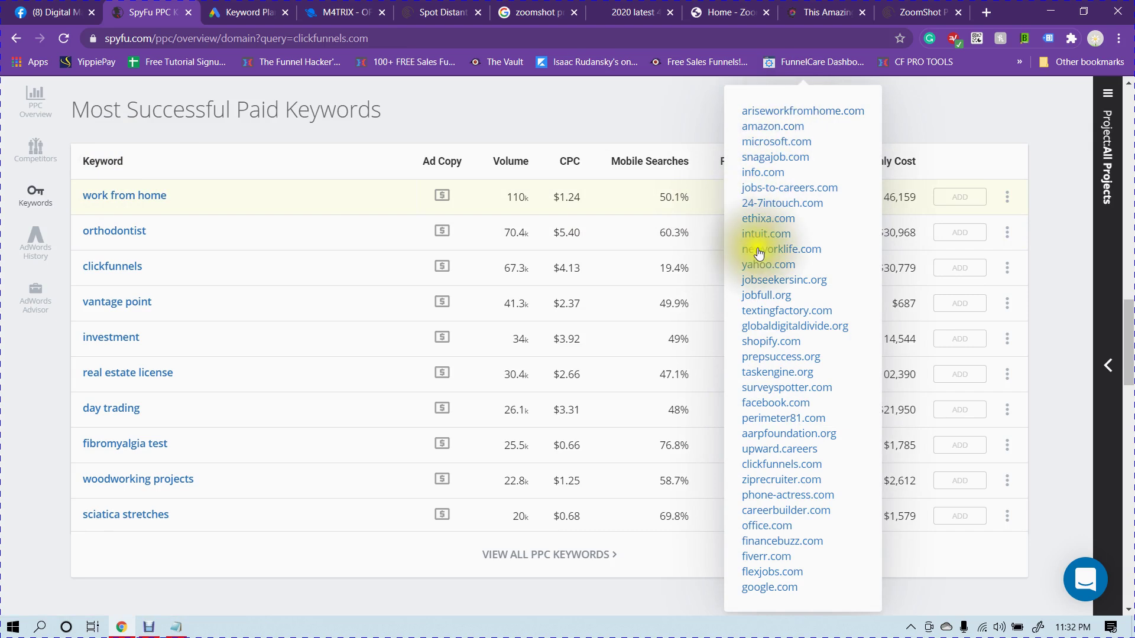
{"action": "left_click", "coordinate": [385, 243]}
{"action": "scroll", "coordinate": [830, 228], "scroll_direction": "up", "scroll_amount": 3}
{"action": "scroll", "coordinate": [838, 222], "scroll_direction": "up", "scroll_amount": 2}
{"action": "scroll", "coordinate": [810, 292], "scroll_direction": "down", "scroll_amount": 4}
{"action": "left_click", "coordinate": [817, 278]}
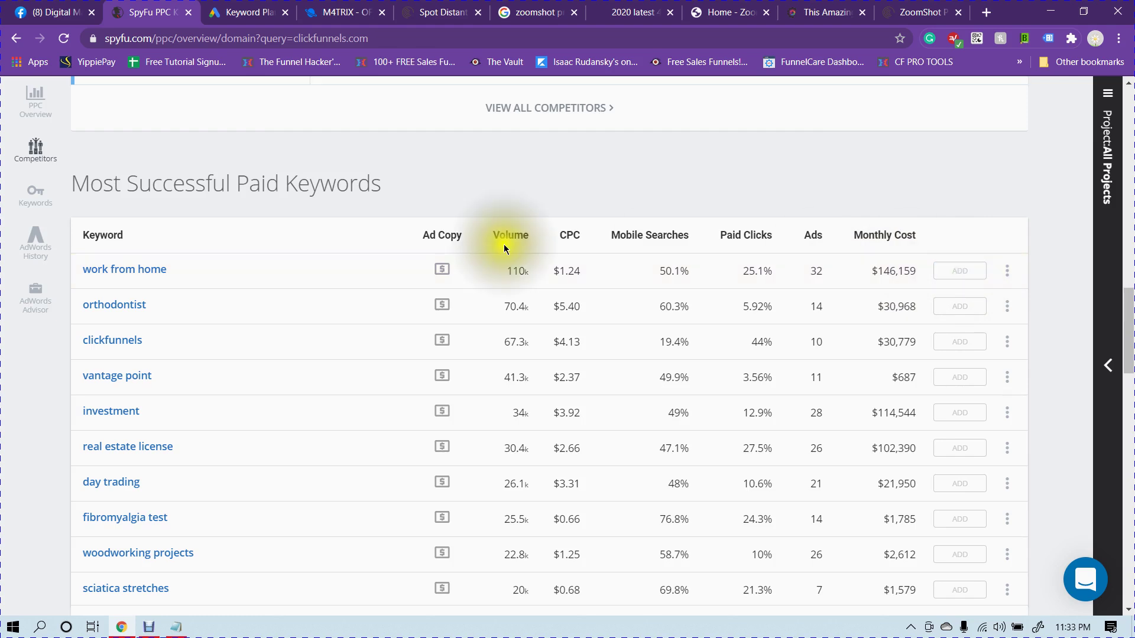
Look over the remaining paid keywords in the table down to the Adwords History section
{"action": "scroll", "coordinate": [456, 258], "scroll_direction": "down", "scroll_amount": 1}
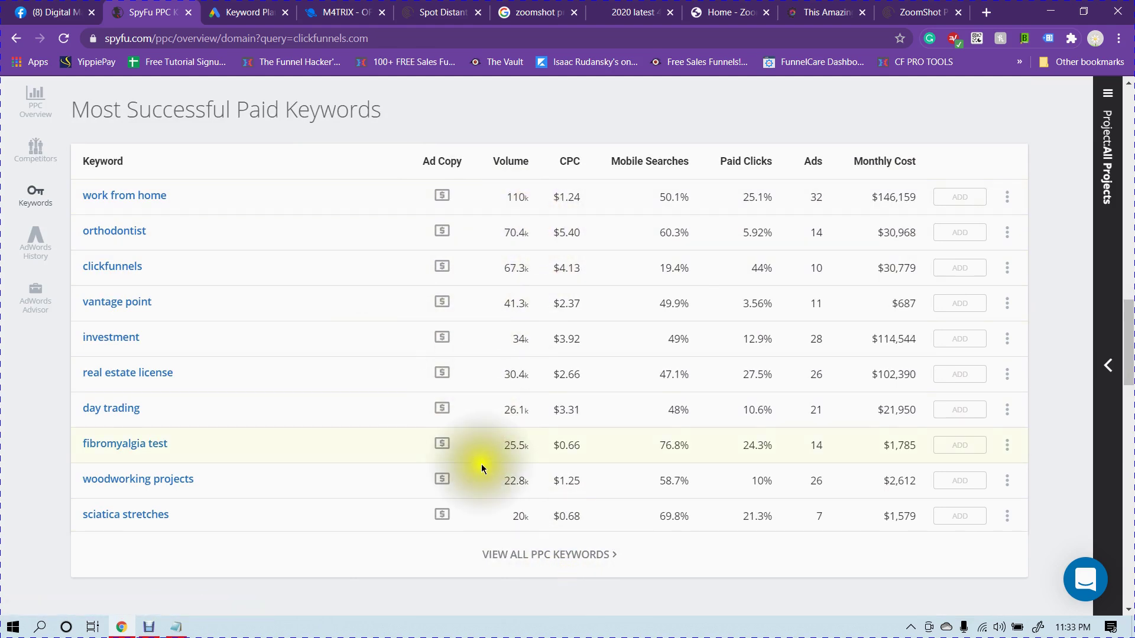
{"action": "scroll", "coordinate": [488, 517], "scroll_direction": "down", "scroll_amount": 2}
{"action": "scroll", "coordinate": [473, 291], "scroll_direction": "up", "scroll_amount": 1}
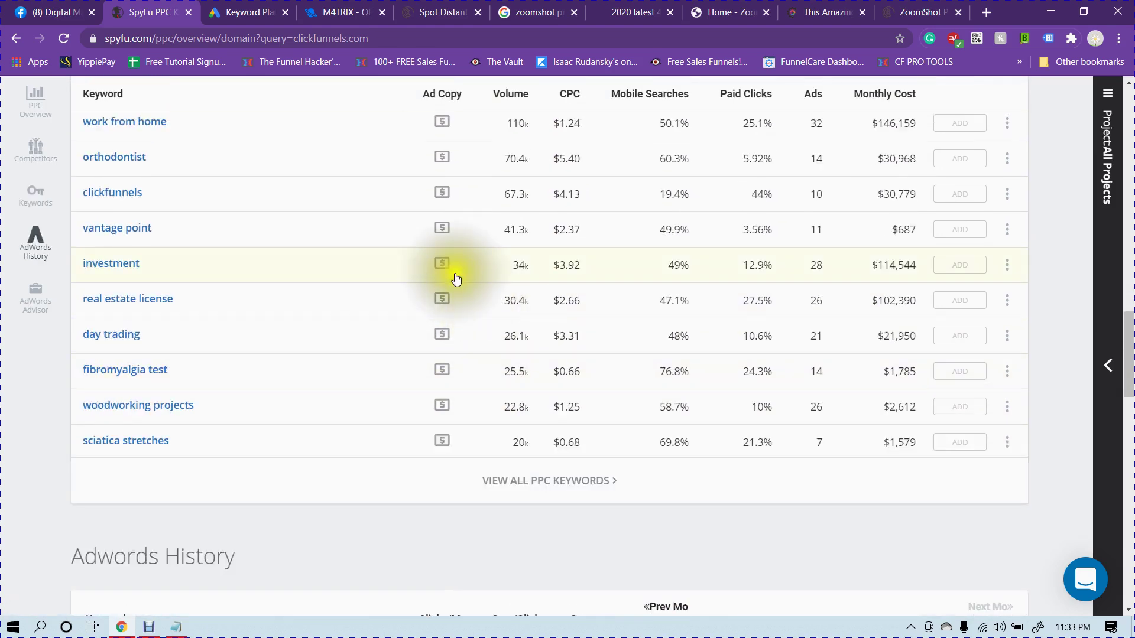
Review the keywords listed in the Most Successful Paid Keywords table and highlight the section heading
{"action": "scroll", "coordinate": [380, 210], "scroll_direction": "up", "scroll_amount": 1}
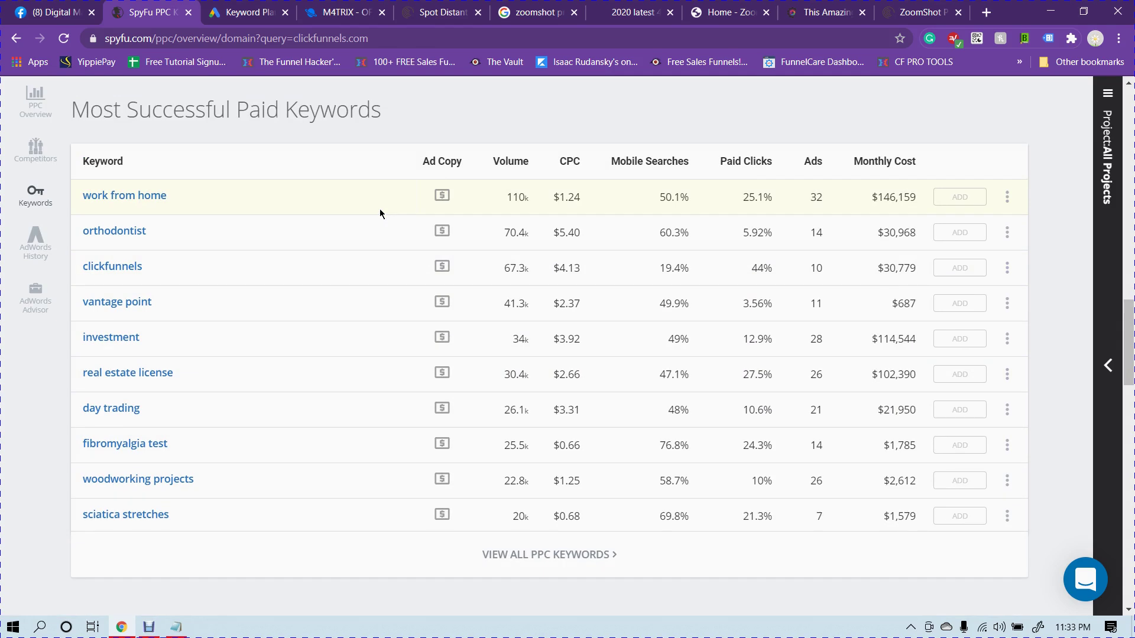
{"action": "scroll", "coordinate": [380, 210], "scroll_direction": "down", "scroll_amount": 1}
{"action": "scroll", "coordinate": [118, 378], "scroll_direction": "down", "scroll_amount": 1}
{"action": "scroll", "coordinate": [337, 352], "scroll_direction": "up", "scroll_amount": 3}
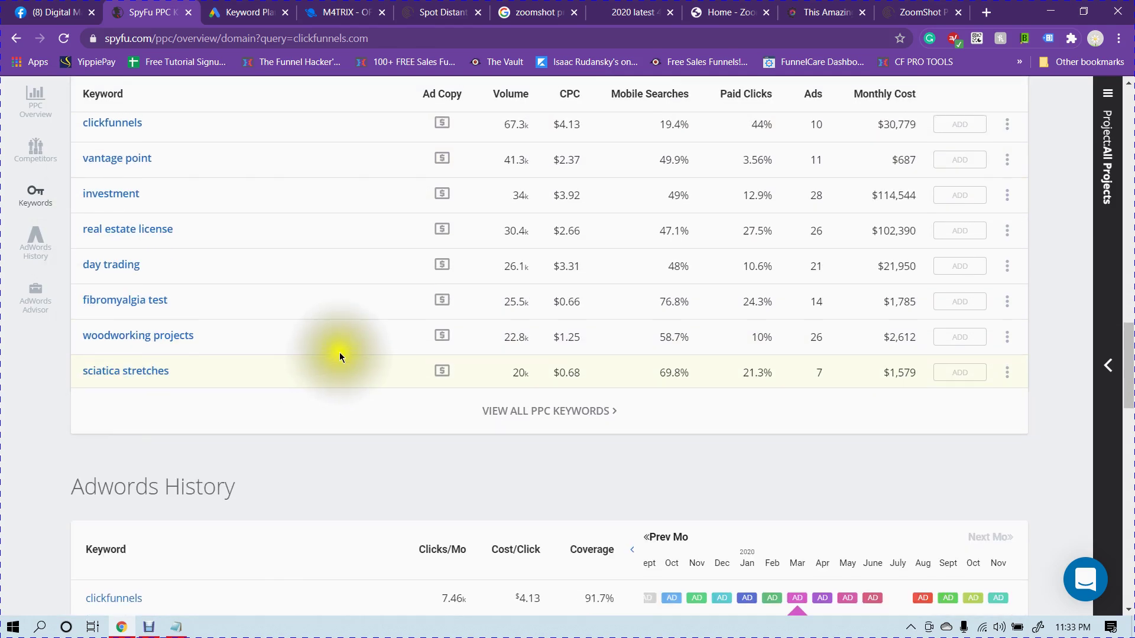
{"action": "scroll", "coordinate": [378, 267], "scroll_direction": "down", "scroll_amount": 1}
{"action": "scroll", "coordinate": [392, 265], "scroll_direction": "down", "scroll_amount": 1}
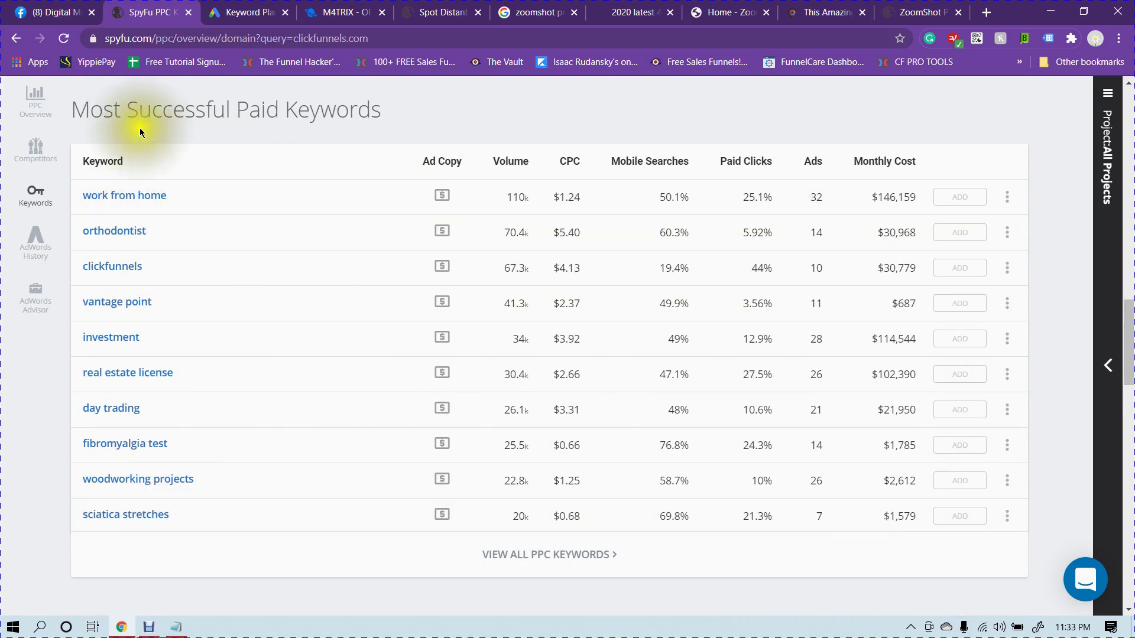
{"action": "left_click_drag", "start_coordinate": [59, 109], "coordinate": [401, 104]}
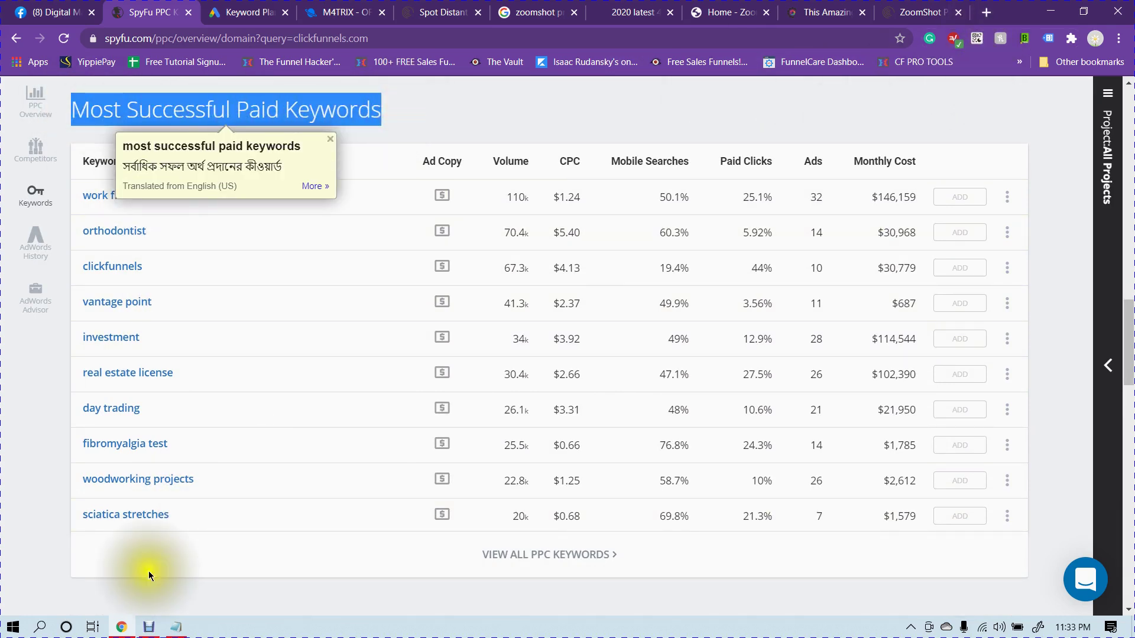
Launch Excel and create a blank workbook for collecting keywords
{"action": "left_click", "coordinate": [36, 631]}
{"action": "type", "text": "excel"}
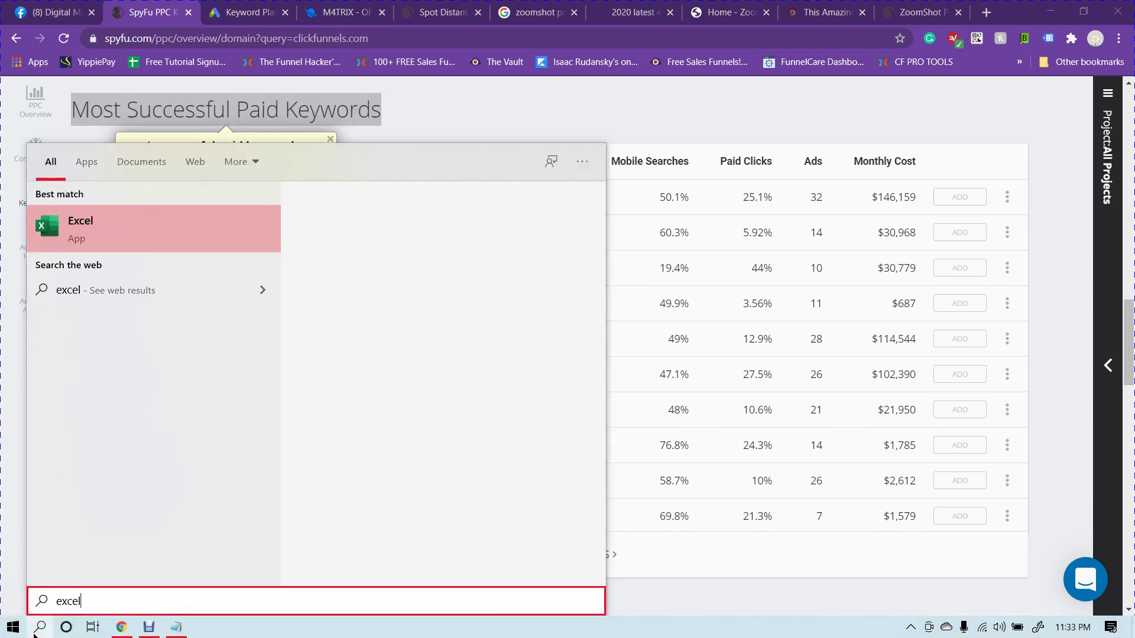
{"action": "key", "text": "Return"}
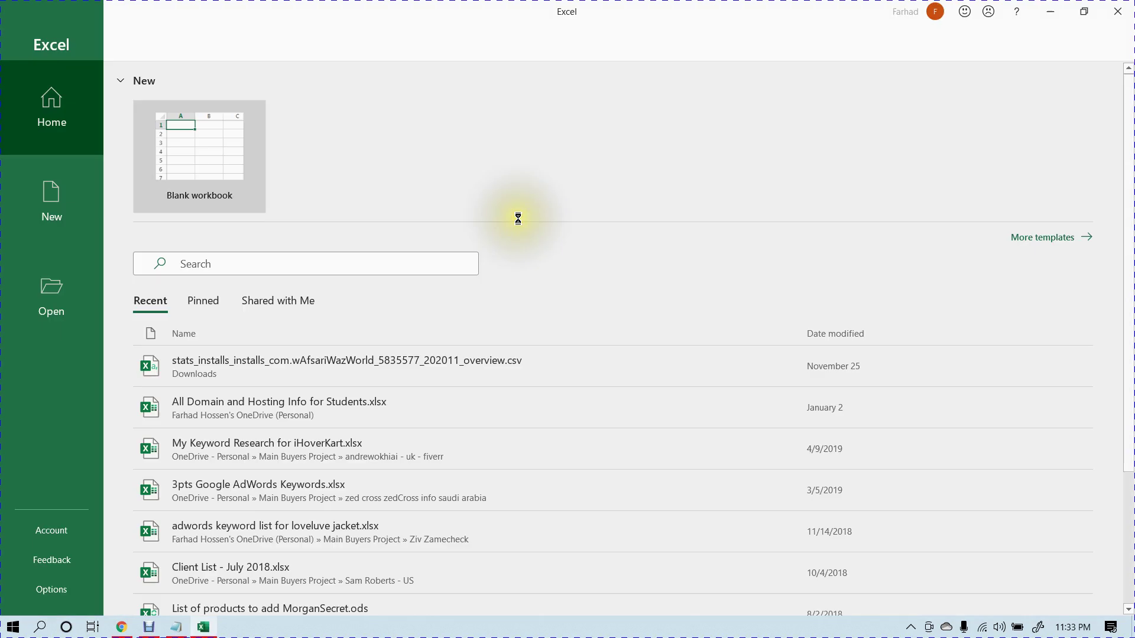
{"action": "left_click", "coordinate": [198, 154]}
{"action": "left_click", "coordinate": [199, 157]}
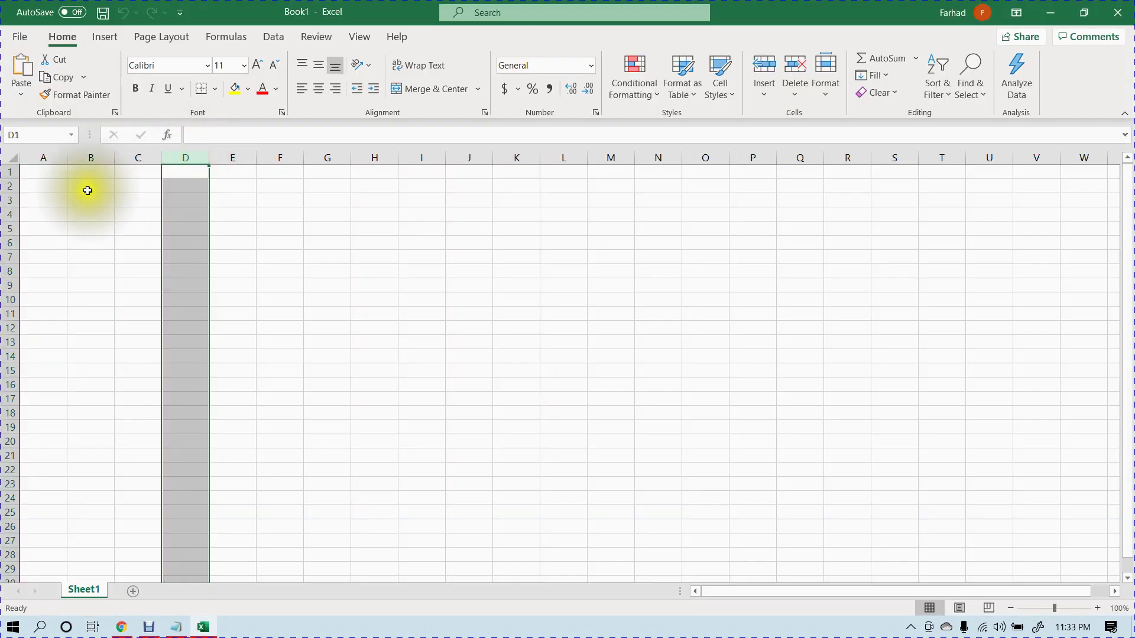
Switch back to SpyFu in Chrome and check the Most Successful Paid Keywords table for keywords to collect in the workbook
{"action": "left_click", "coordinate": [121, 627]}
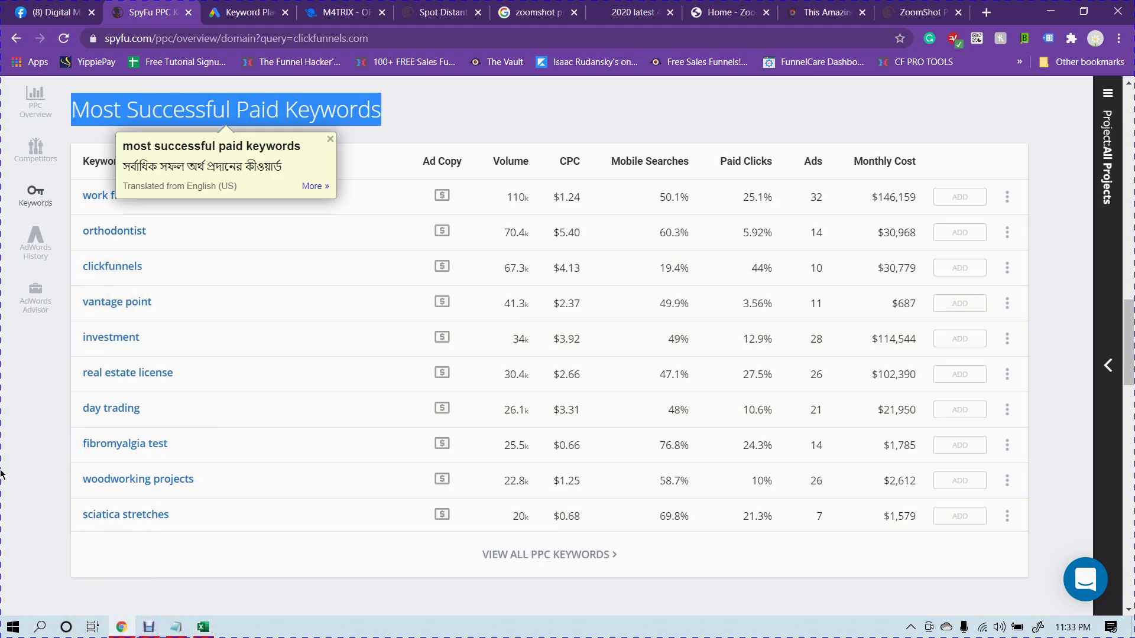
{"action": "left_click", "coordinate": [123, 423]}
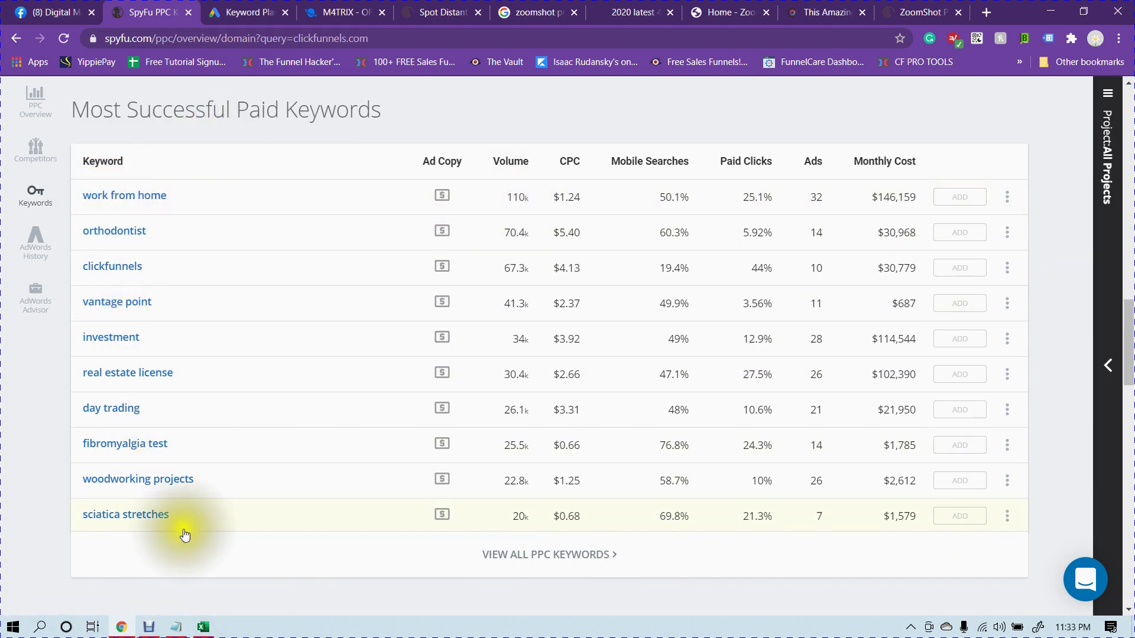
{"action": "left_click", "coordinate": [203, 627]}
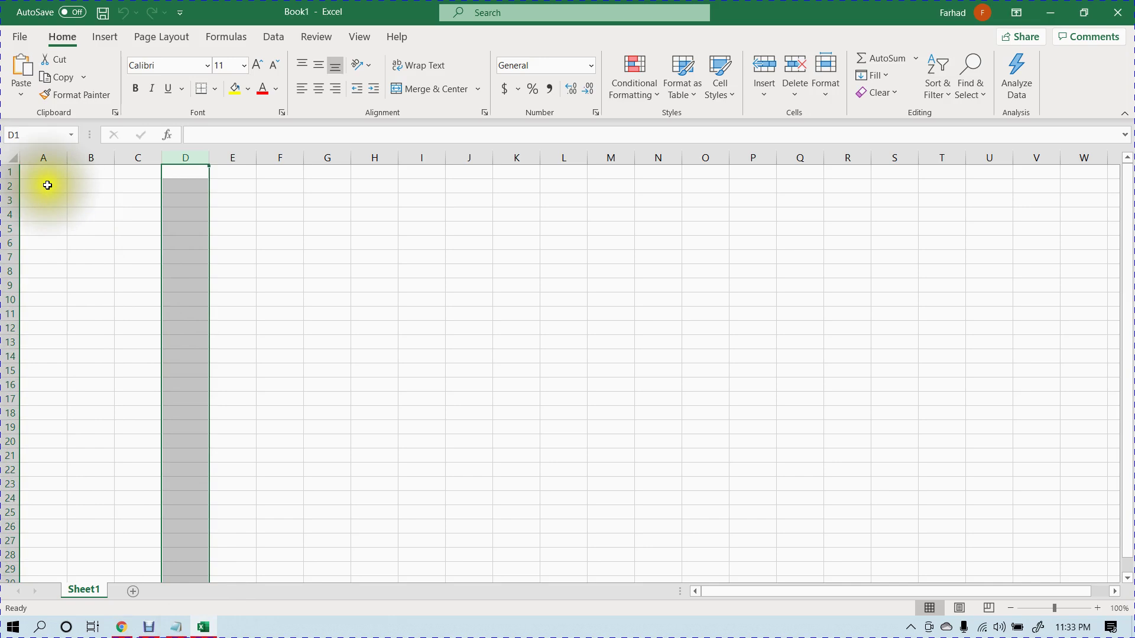
{"action": "left_click", "coordinate": [119, 301]}
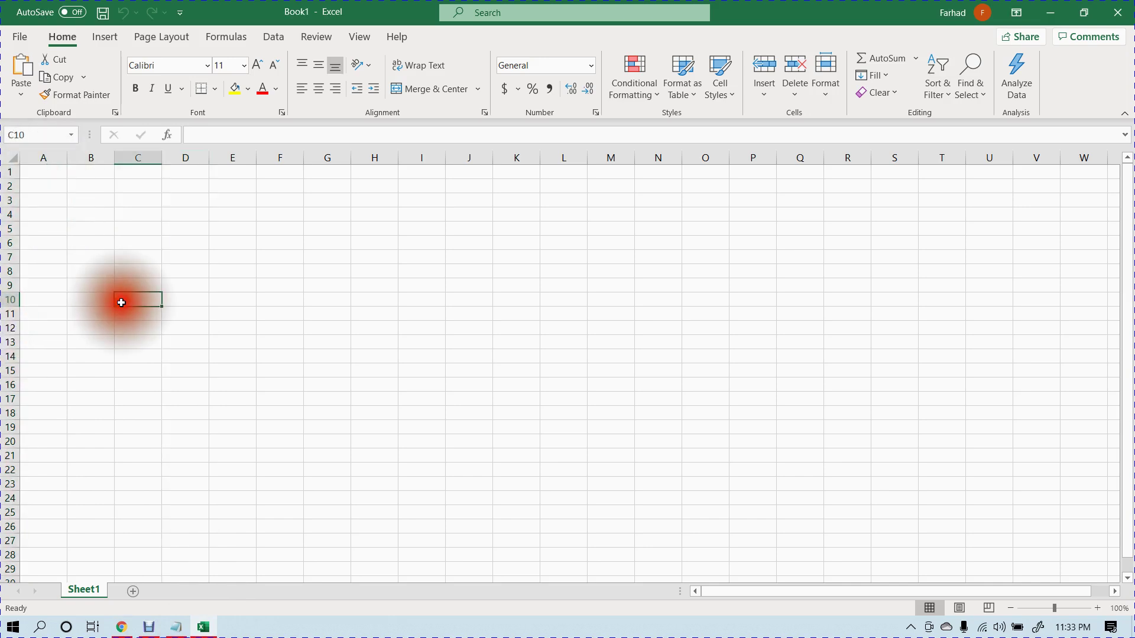
{"action": "left_click", "coordinate": [203, 625]}
{"action": "left_click", "coordinate": [144, 422]}
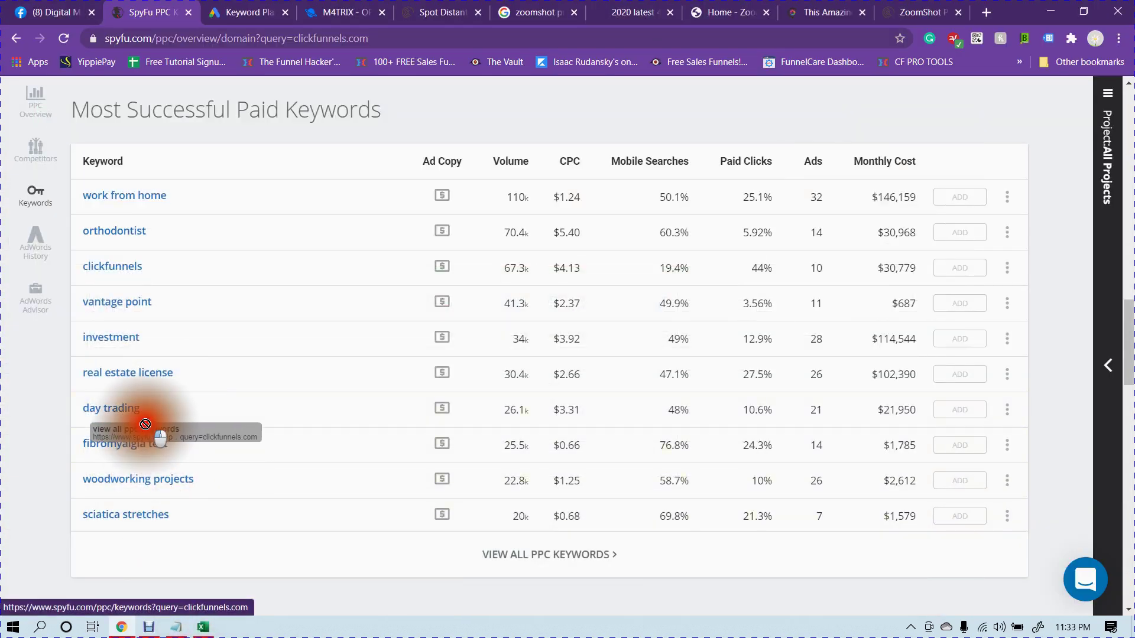
{"action": "left_click_drag", "start_coordinate": [72, 194], "coordinate": [207, 190]}
{"action": "left_click", "coordinate": [337, 136]}
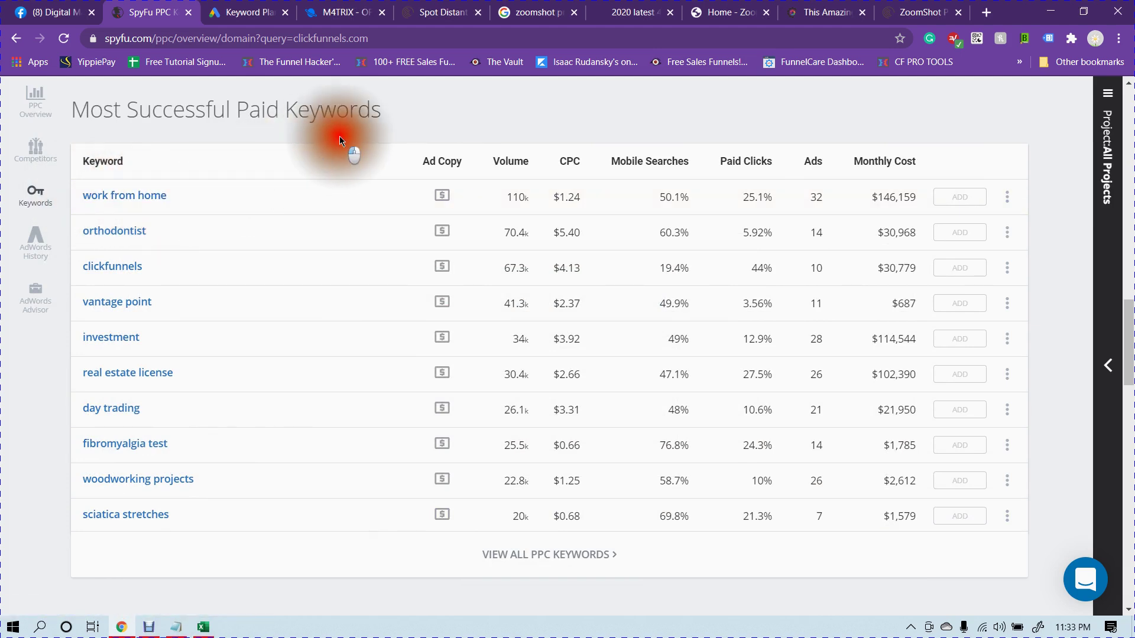
Switch to Excel, enter "work from home" in cell A2 and widen column A to fit the keyword
{"action": "left_click", "coordinate": [203, 627]}
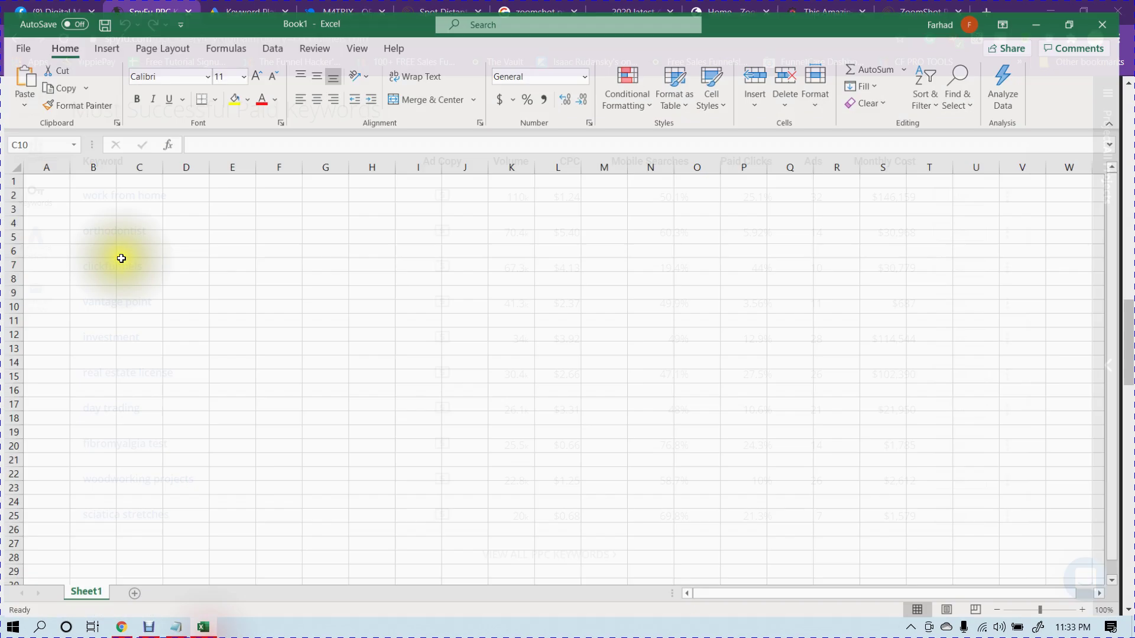
{"action": "left_click", "coordinate": [45, 187]}
{"action": "type", "text": "work from home"}
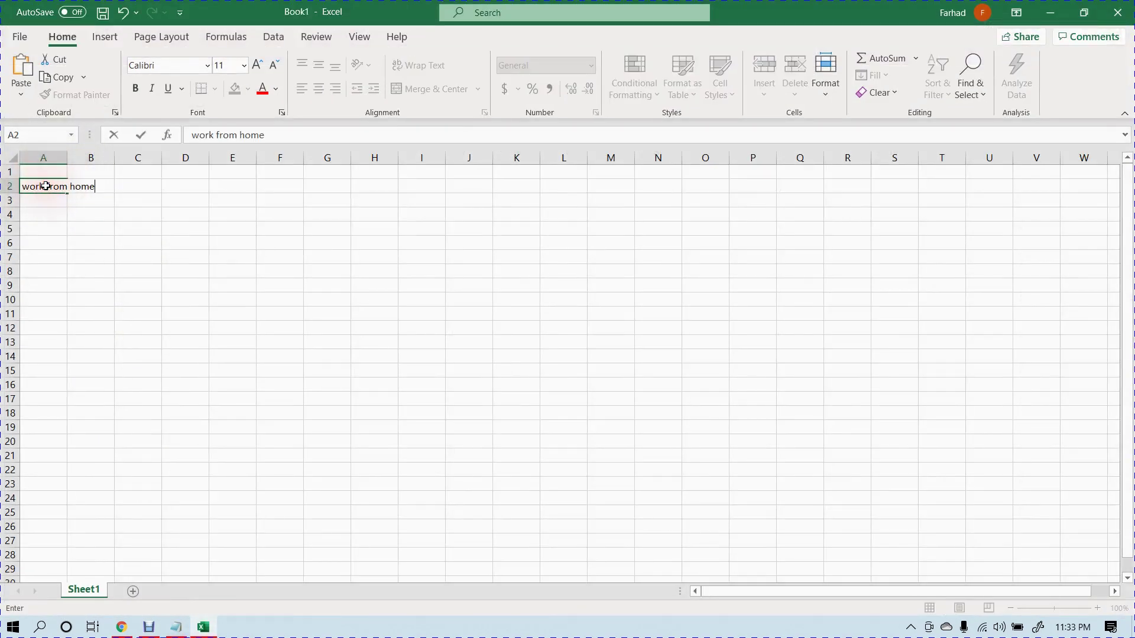
{"action": "key", "text": "Return"}
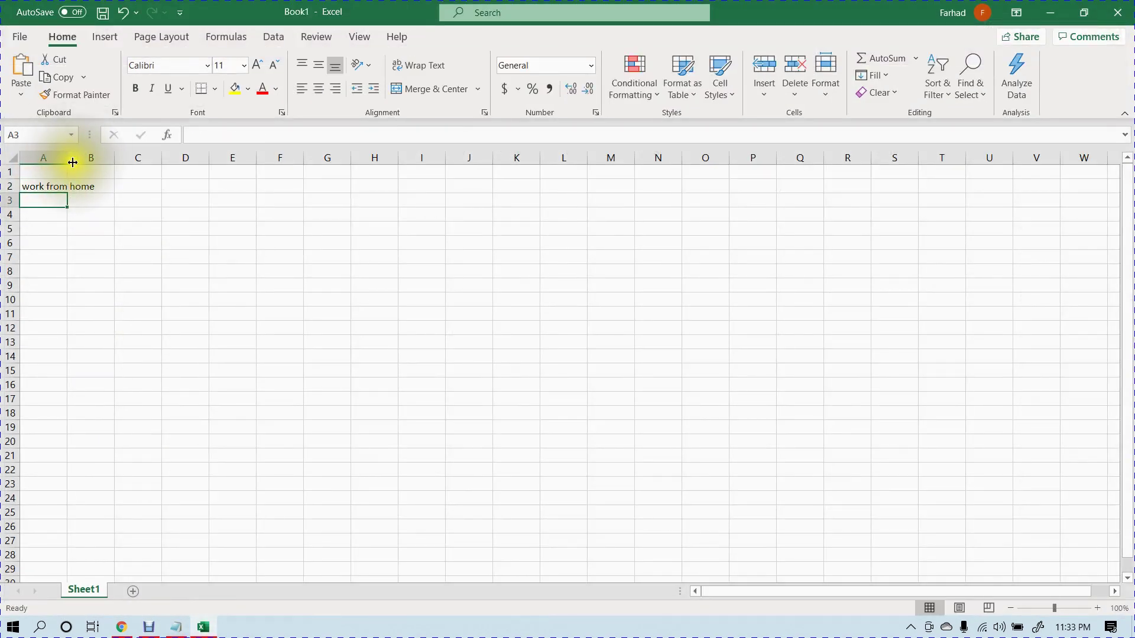
{"action": "left_click_drag", "start_coordinate": [67, 158], "coordinate": [144, 165]}
{"action": "left_click", "coordinate": [96, 213]}
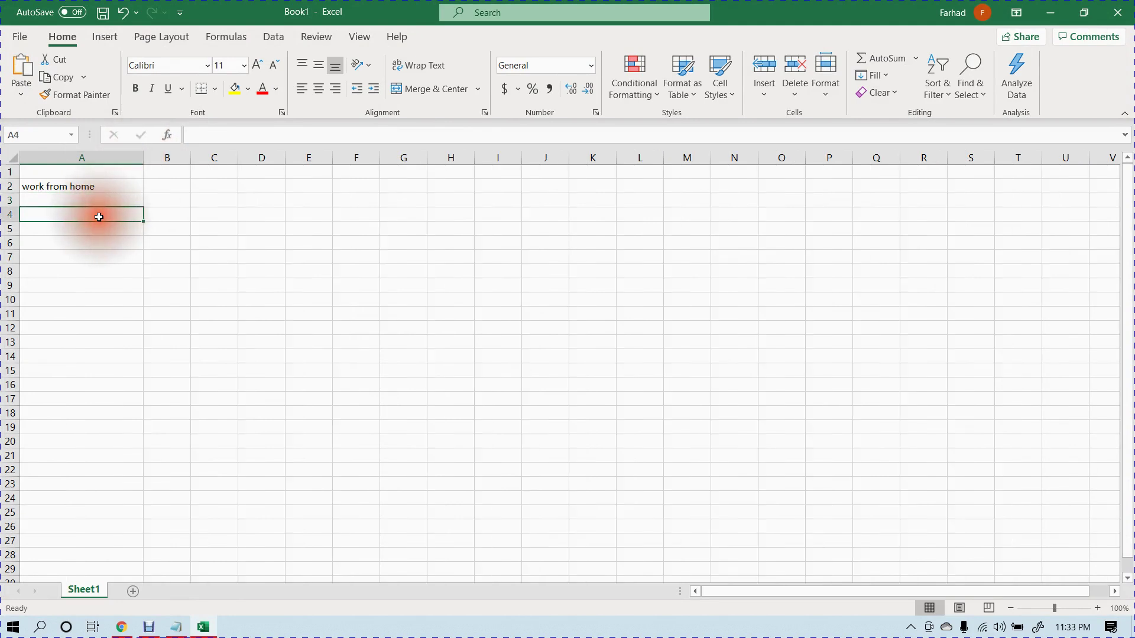
Return to SpyFu in Chrome and review the clickfunnels.com overview from Top Paid Competitors through Most Successful Paid Keywords to Adwords History
{"action": "left_click", "coordinate": [202, 626]}
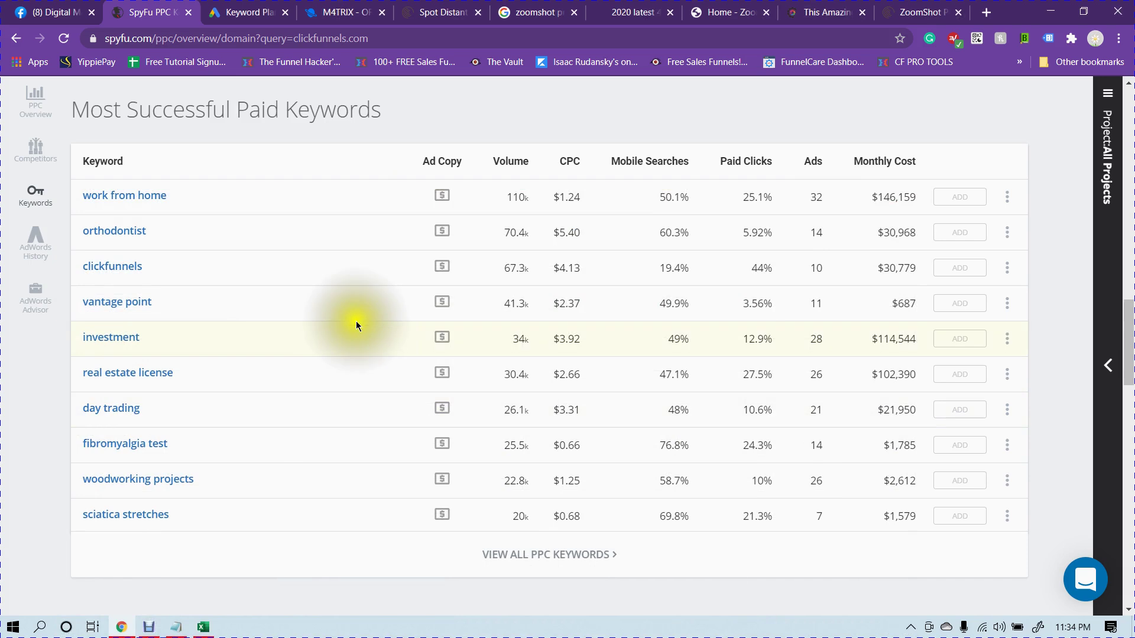
{"action": "scroll", "coordinate": [401, 262], "scroll_direction": "up", "scroll_amount": 3}
{"action": "scroll", "coordinate": [401, 262], "scroll_direction": "up", "scroll_amount": 6}
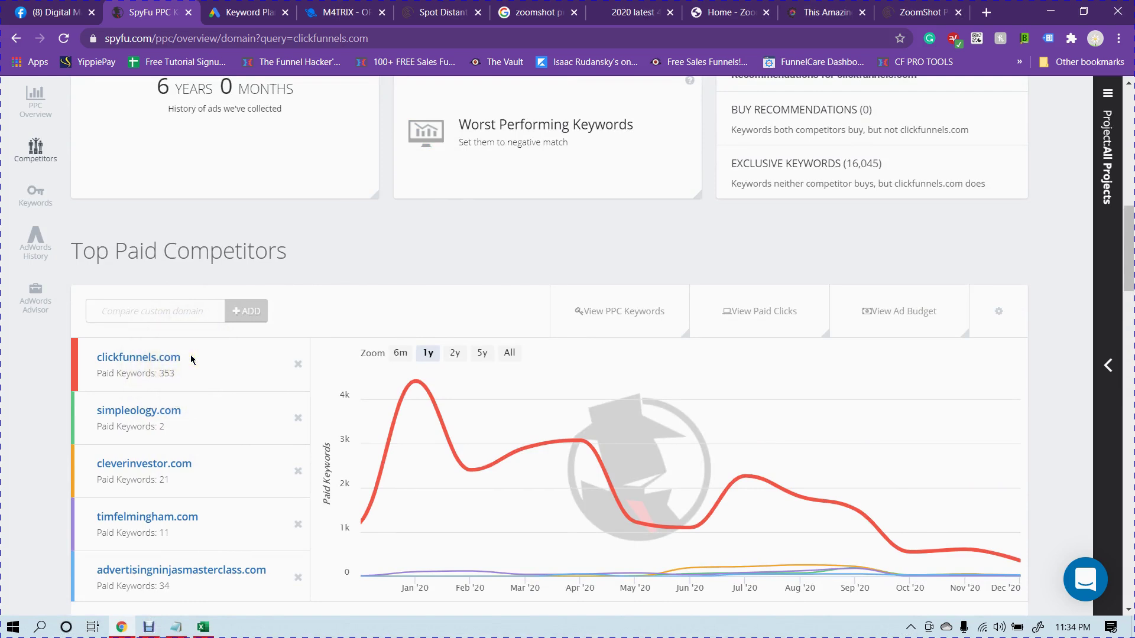
{"action": "scroll", "coordinate": [190, 355], "scroll_direction": "down", "scroll_amount": 5}
{"action": "scroll", "coordinate": [278, 307], "scroll_direction": "down", "scroll_amount": 4}
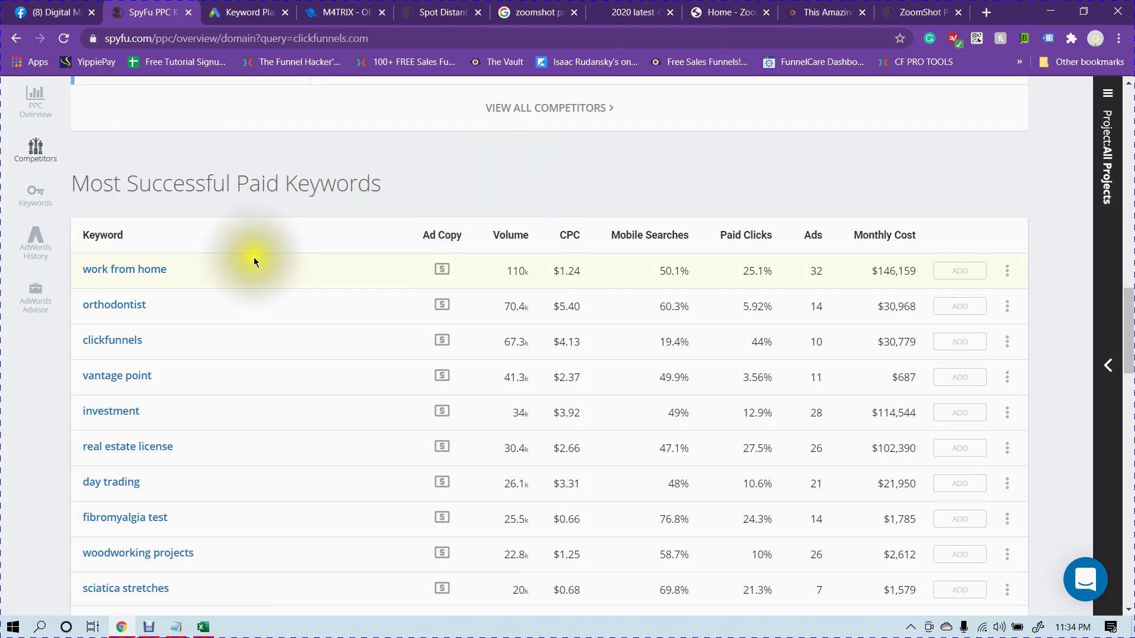
{"action": "scroll", "coordinate": [253, 258], "scroll_direction": "down", "scroll_amount": 9}
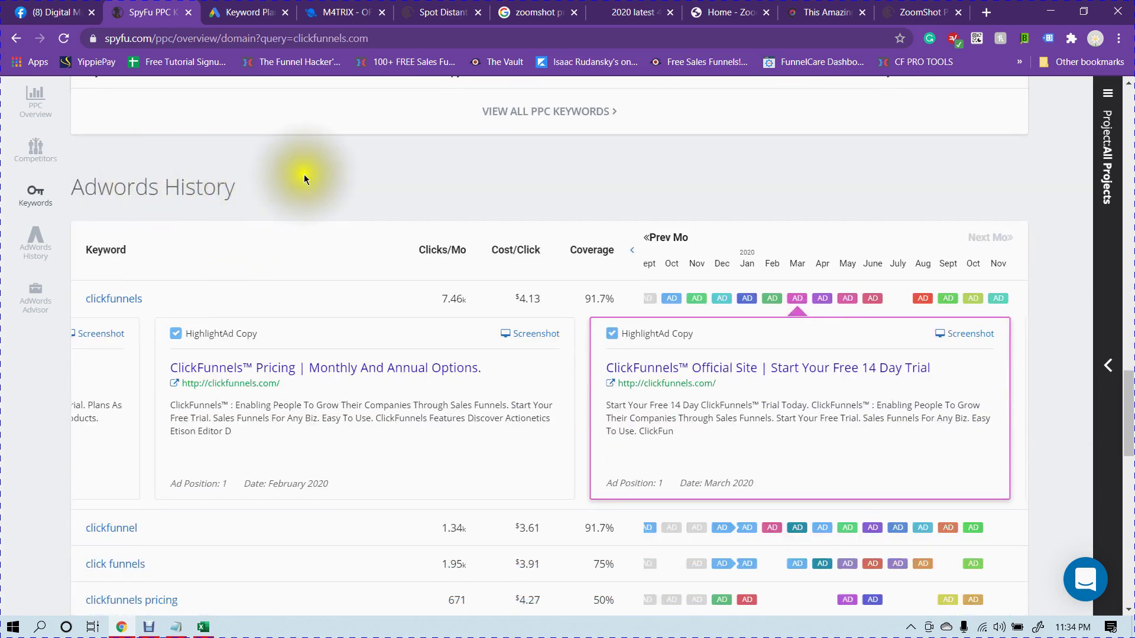
{"action": "scroll", "coordinate": [303, 178], "scroll_direction": "up", "scroll_amount": 19}
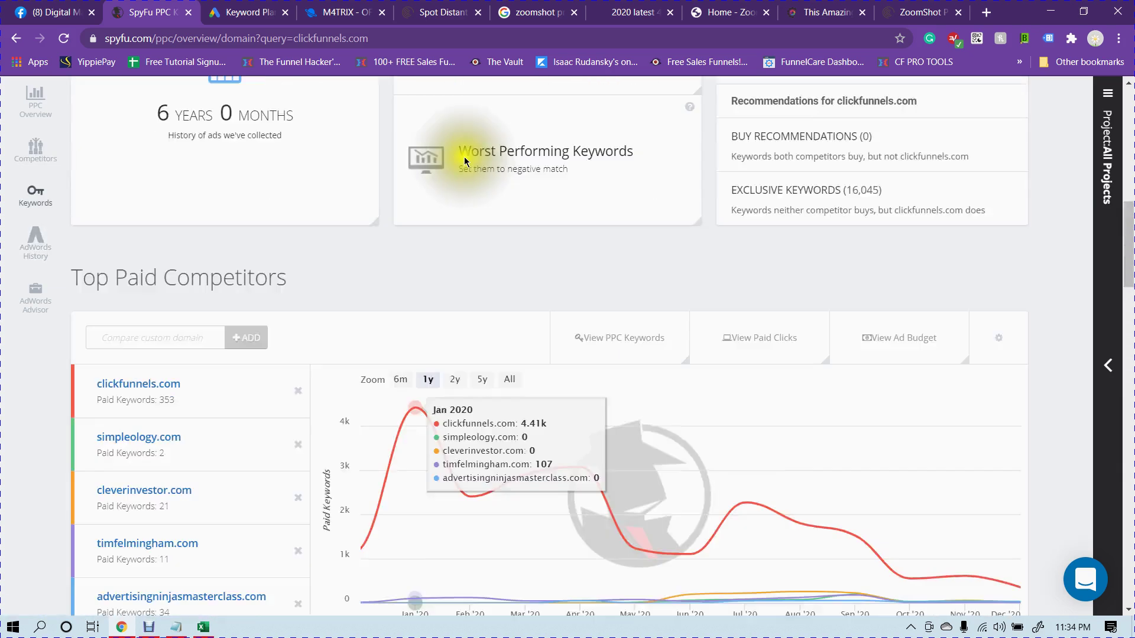
{"action": "scroll", "coordinate": [414, 171], "scroll_direction": "up", "scroll_amount": 10}
{"action": "scroll", "coordinate": [425, 167], "scroll_direction": "down", "scroll_amount": 20}
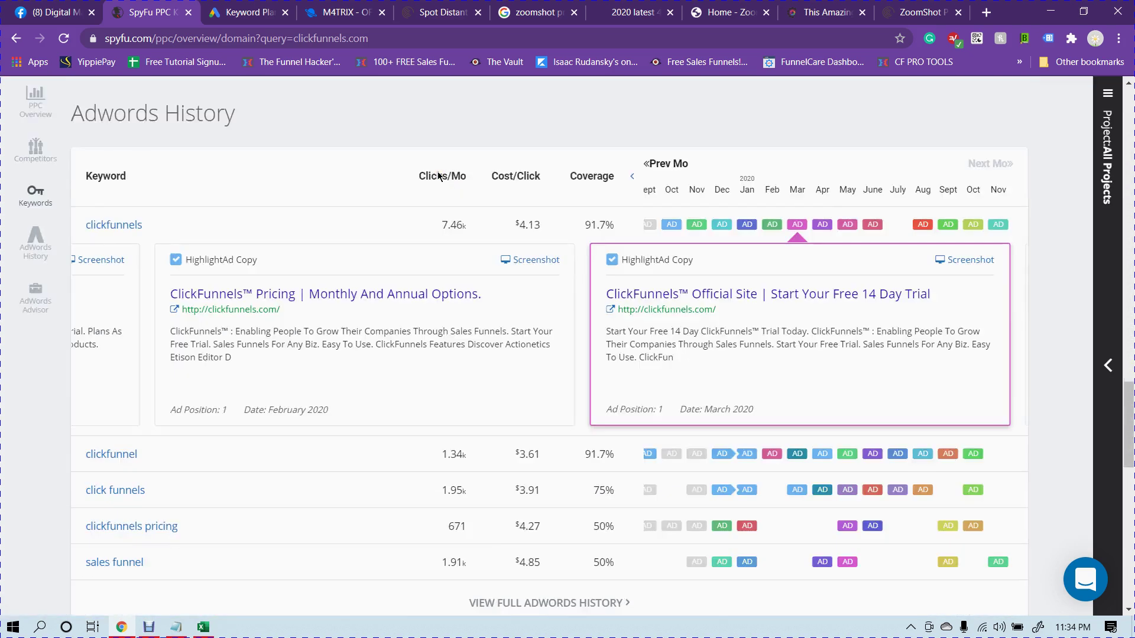
Examine the Adwords History section: the clickfunnels ad copies, clicks per month, cost per click, coverage and the other listed keywords
{"action": "scroll", "coordinate": [357, 249], "scroll_direction": "up", "scroll_amount": 1}
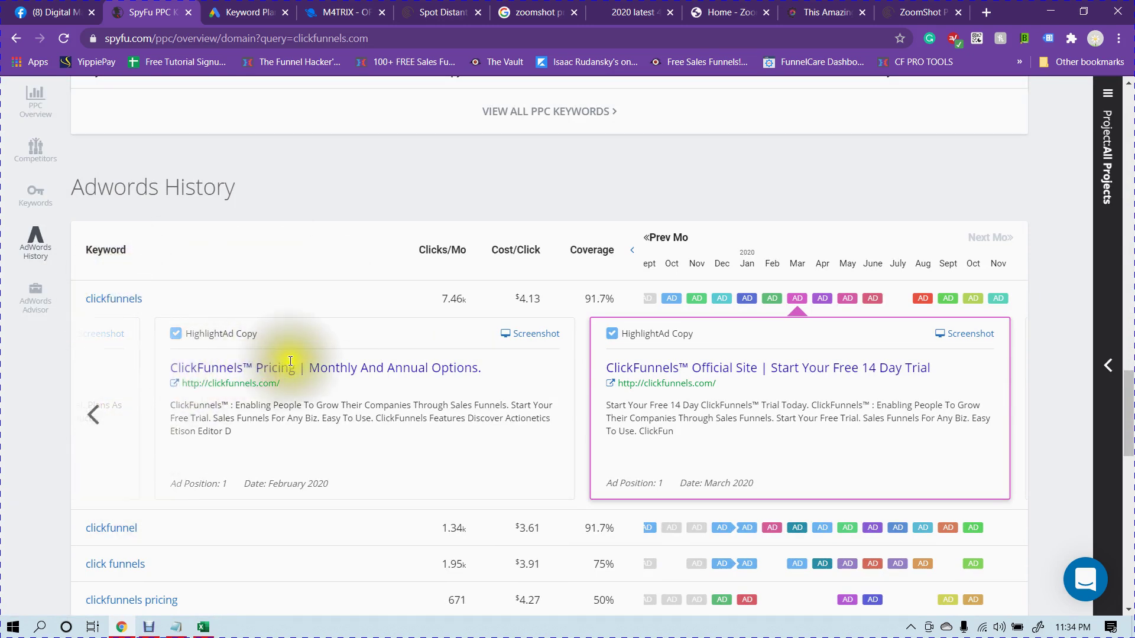
{"action": "left_click_drag", "start_coordinate": [498, 369], "coordinate": [283, 201]}
{"action": "left_click", "coordinate": [364, 304]}
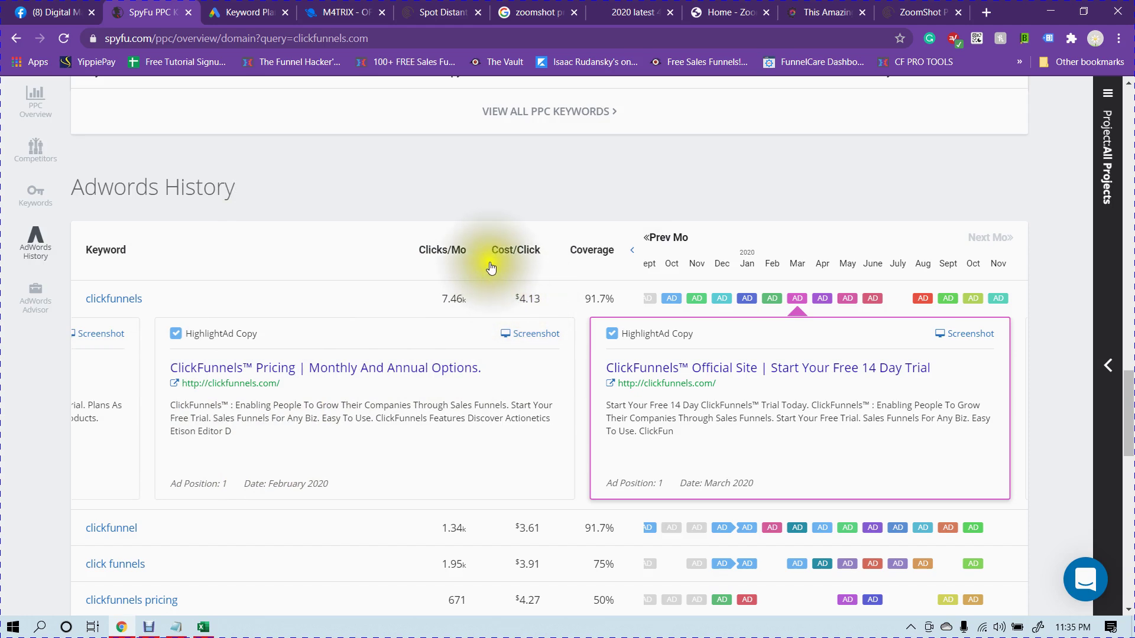
{"action": "mouse_move", "coordinate": [521, 269]}
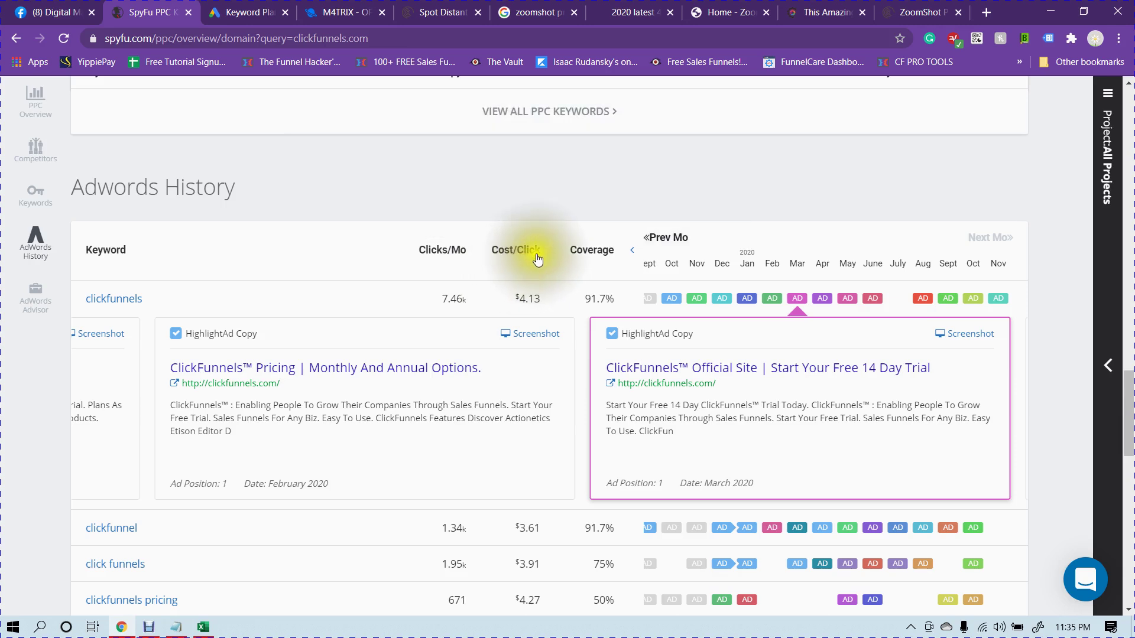
{"action": "left_click", "coordinate": [577, 195]}
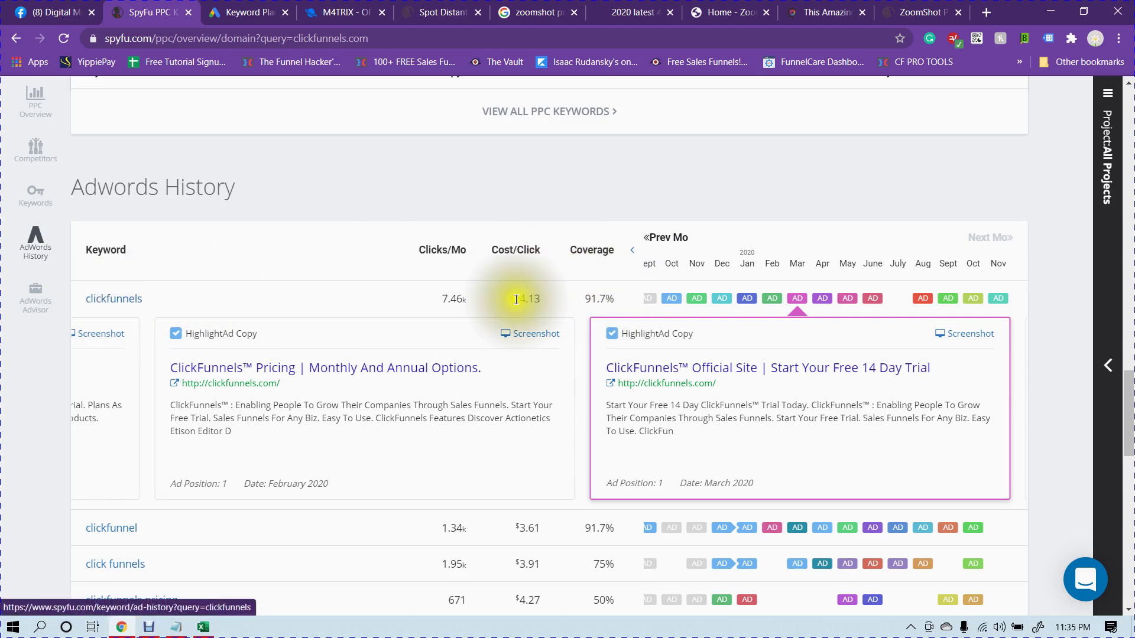
{"action": "scroll", "coordinate": [1005, 353], "scroll_direction": "down", "scroll_amount": 3}
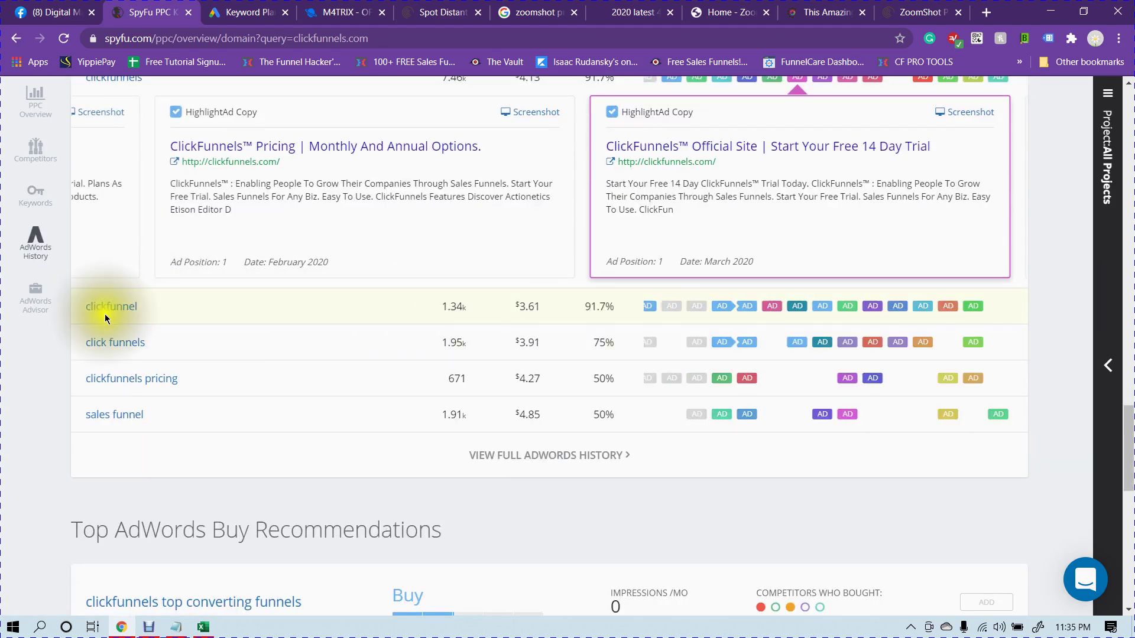
{"action": "scroll", "coordinate": [490, 388], "scroll_direction": "down", "scroll_amount": 1}
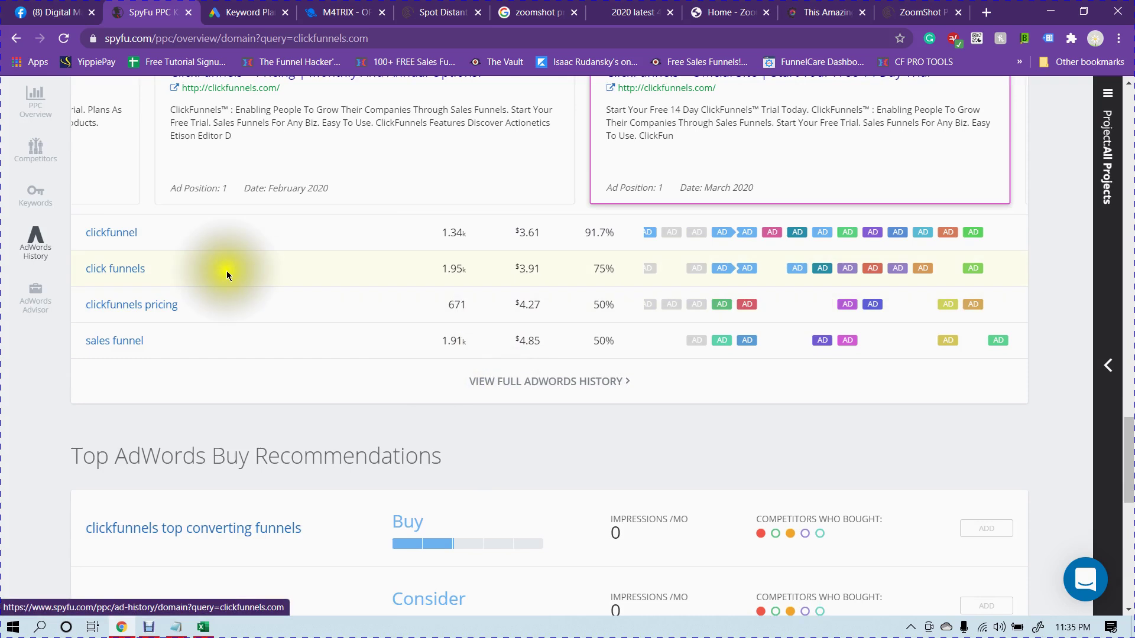
Examine the Top AdWords Buy Recommendations and read the explanation of the Buy and Consider ratings
{"action": "scroll", "coordinate": [356, 317], "scroll_direction": "down", "scroll_amount": 2}
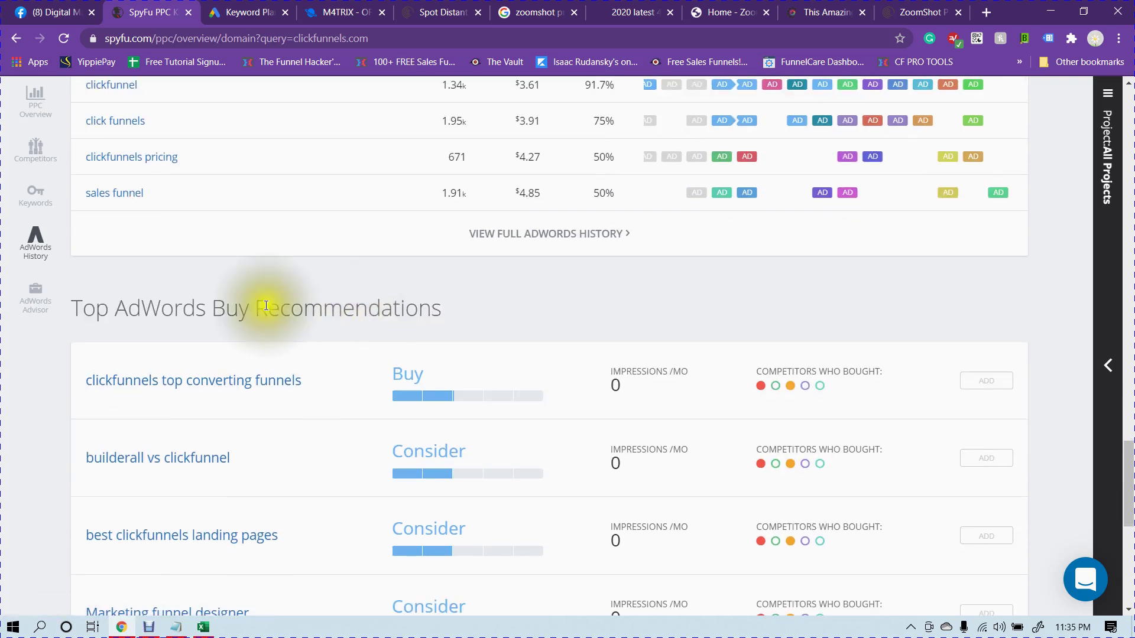
{"action": "scroll", "coordinate": [329, 319], "scroll_direction": "down", "scroll_amount": 2}
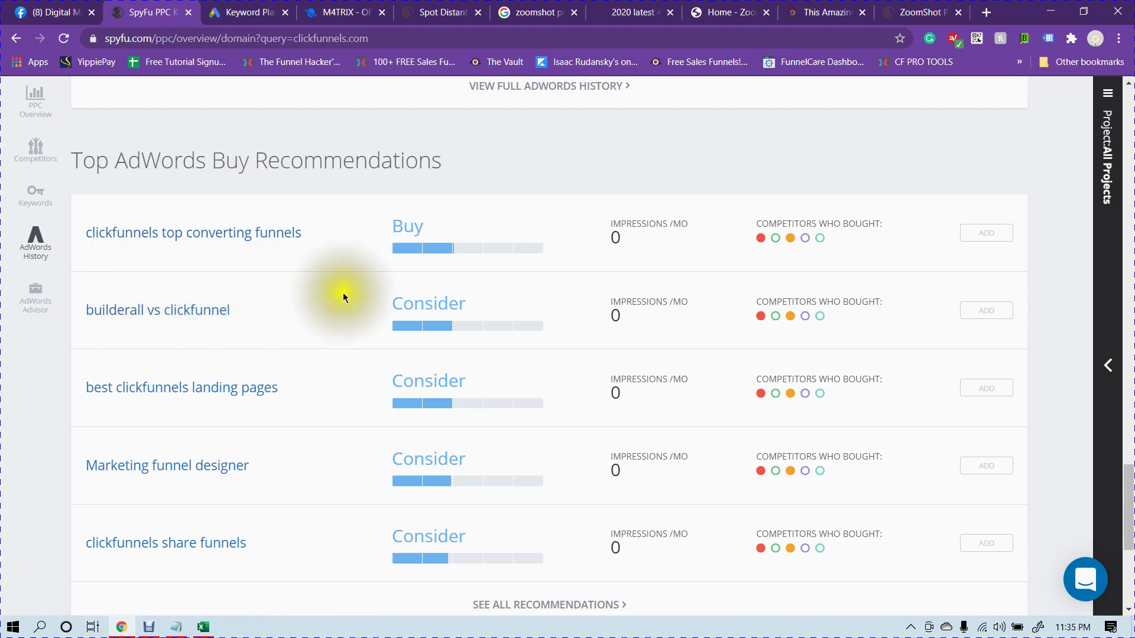
{"action": "scroll", "coordinate": [366, 320], "scroll_direction": "down", "scroll_amount": 1}
{"action": "scroll", "coordinate": [366, 320], "scroll_direction": "up", "scroll_amount": 1}
{"action": "mouse_move", "coordinate": [409, 223]}
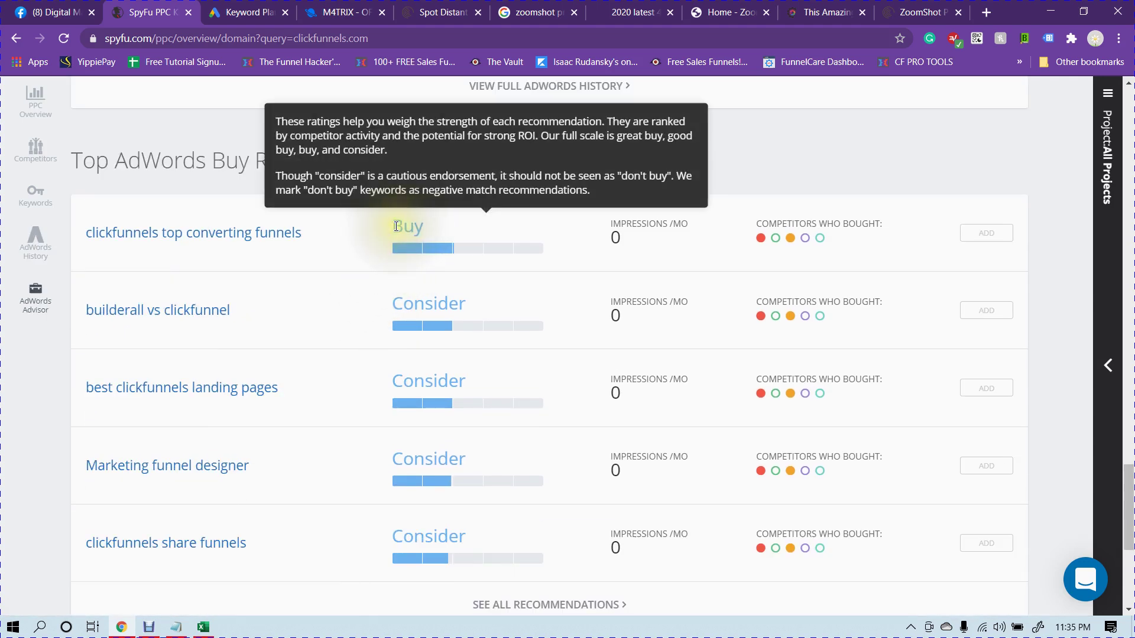
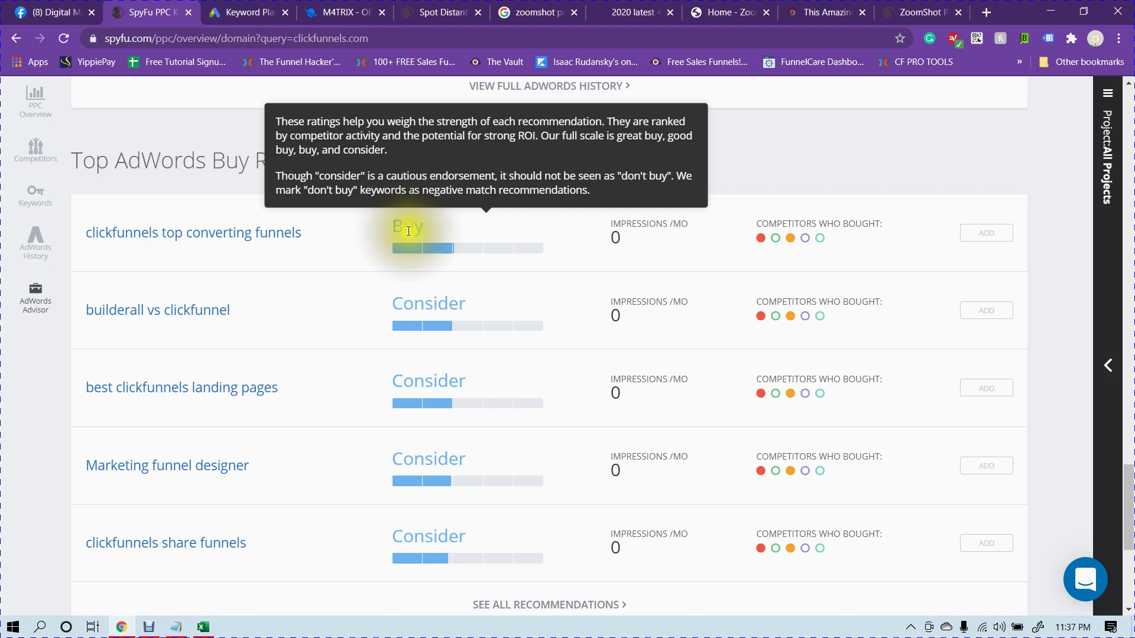
{"action": "mouse_move", "coordinate": [429, 412]}
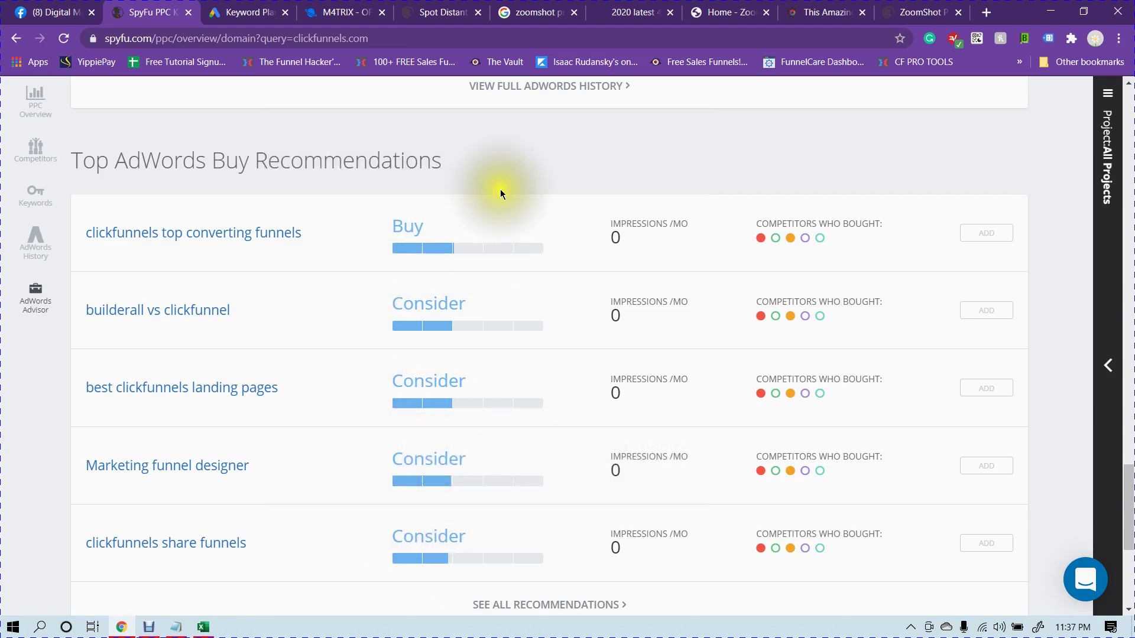
{"action": "left_click", "coordinate": [362, 163]}
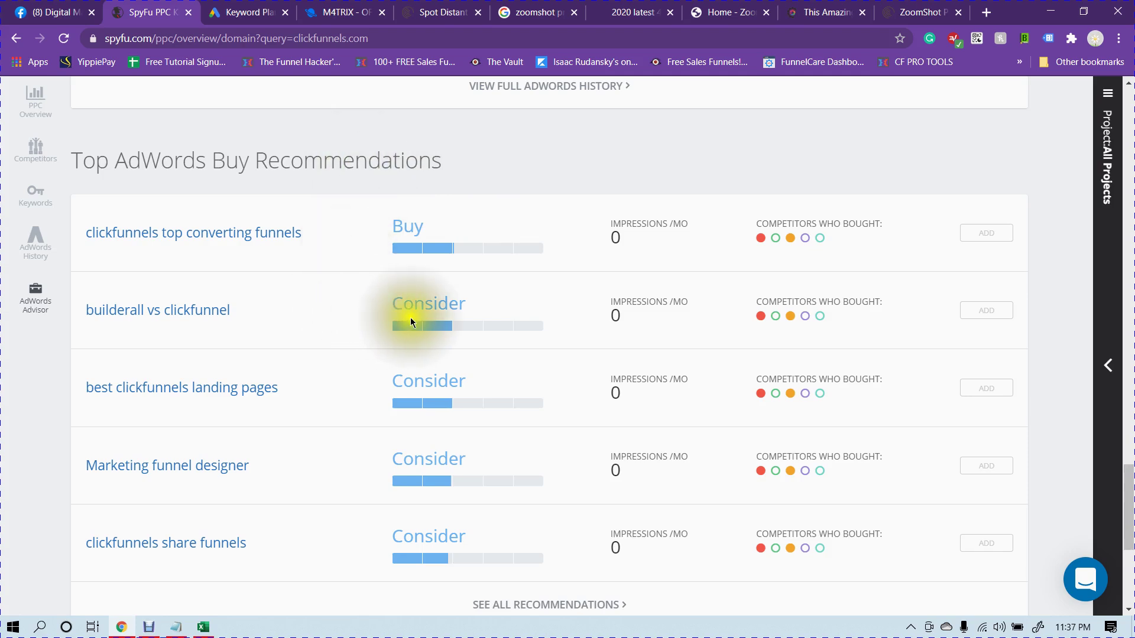
Read the rating scale explanation and review the five recommended clickfunnels keywords down to the end of the PPC overview page
{"action": "mouse_move", "coordinate": [413, 302]}
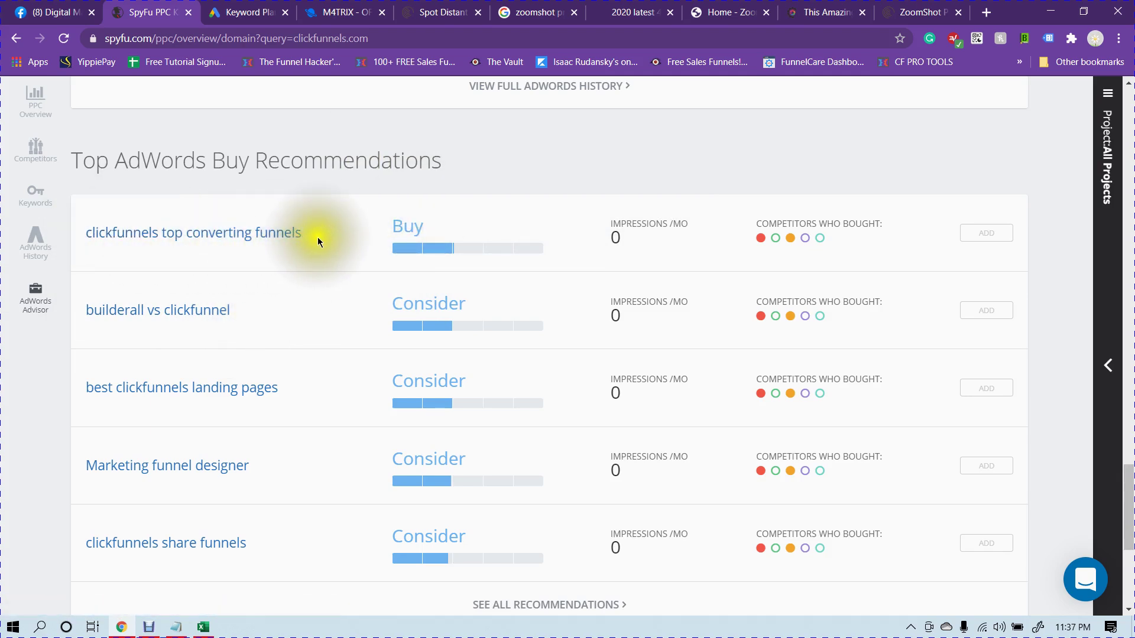
{"action": "mouse_move", "coordinate": [394, 226]}
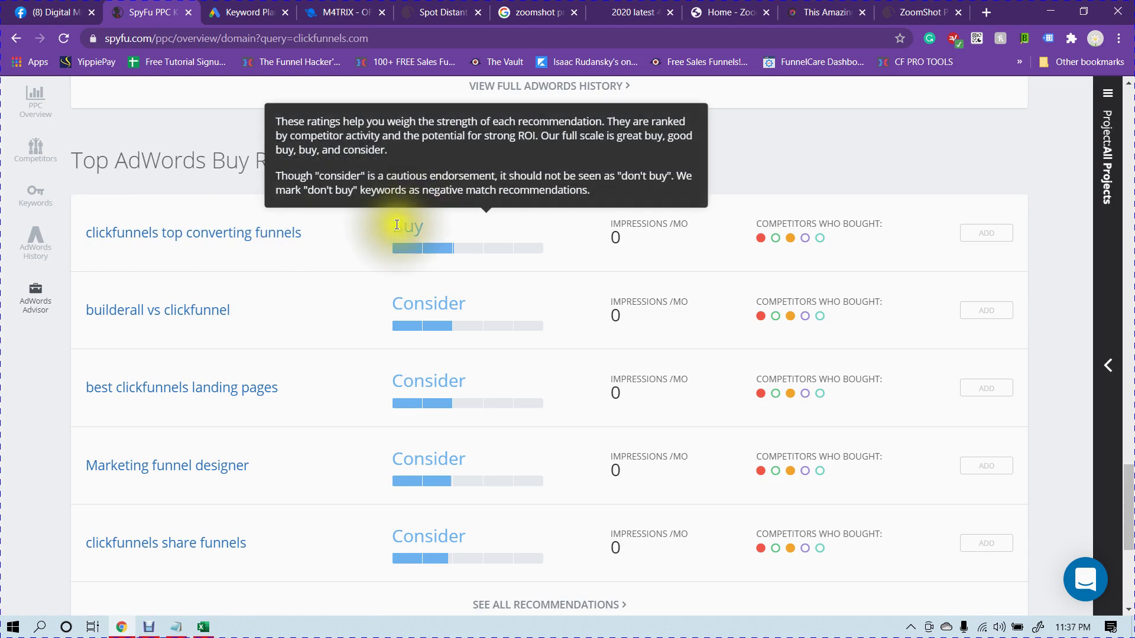
{"action": "left_click", "coordinate": [351, 232]}
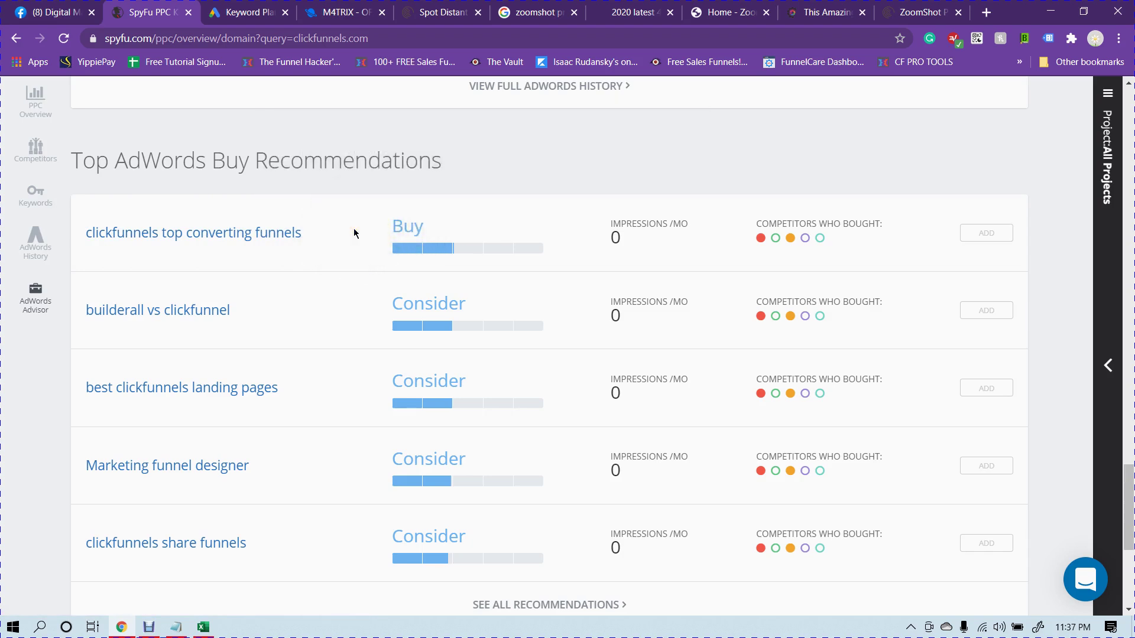
{"action": "scroll", "coordinate": [353, 232], "scroll_direction": "down", "scroll_amount": 5}
{"action": "scroll", "coordinate": [353, 232], "scroll_direction": "up", "scroll_amount": 6}
{"action": "scroll", "coordinate": [353, 232], "scroll_direction": "down", "scroll_amount": 1}
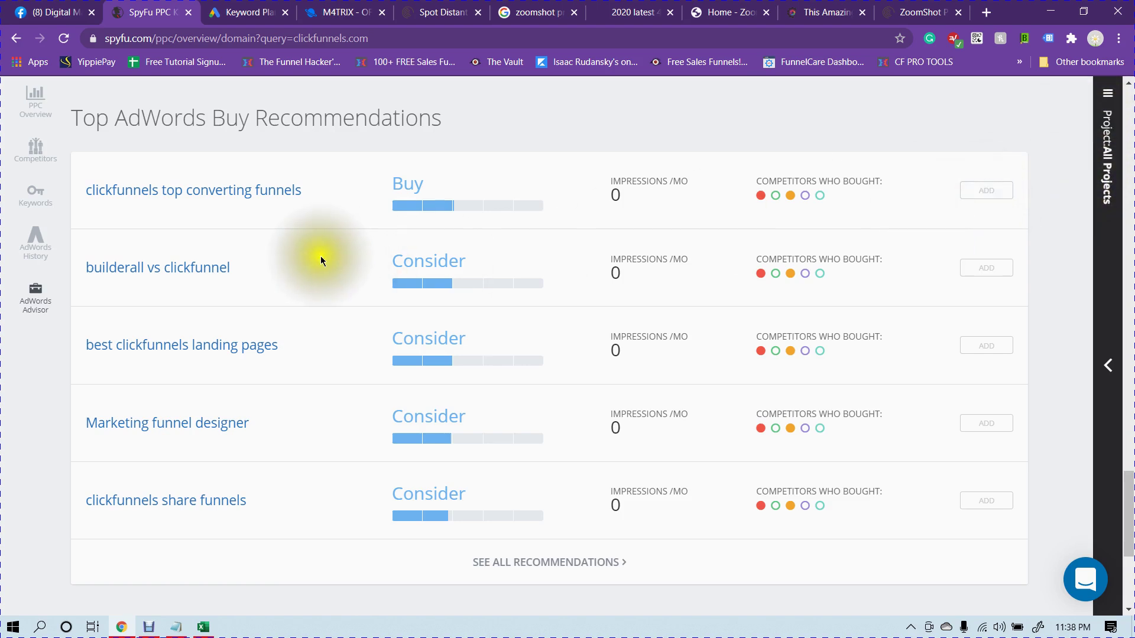
{"action": "scroll", "coordinate": [327, 253], "scroll_direction": "down", "scroll_amount": 5}
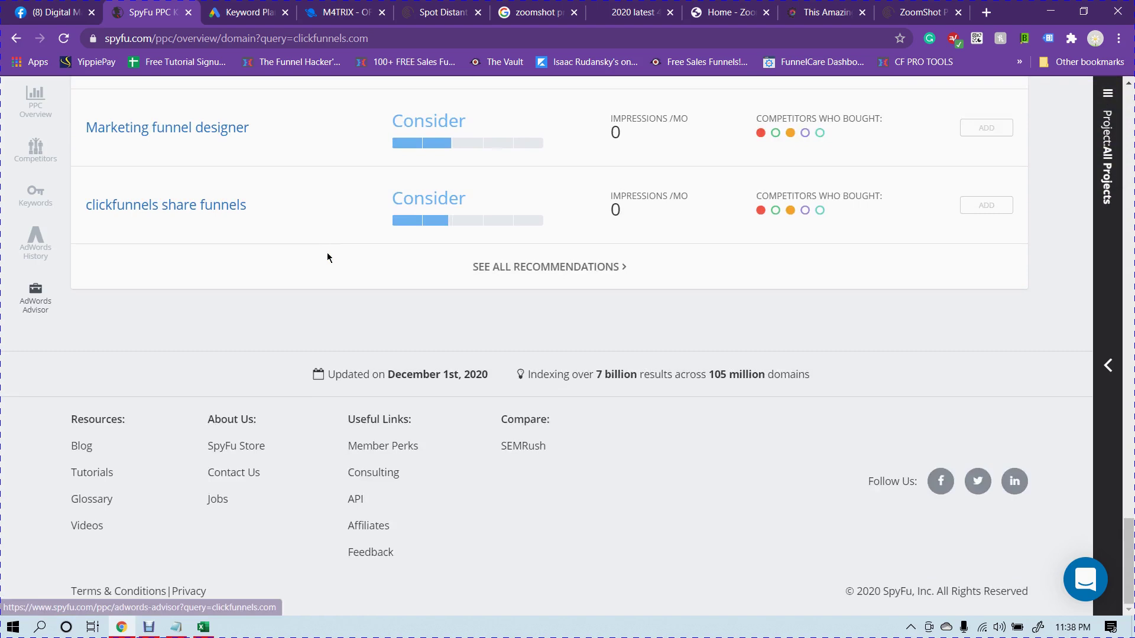
Go back up the PPC overview and open the Competitors view for clickfunnels.com
{"action": "scroll", "coordinate": [327, 253], "scroll_direction": "up", "scroll_amount": 13}
{"action": "scroll", "coordinate": [328, 253], "scroll_direction": "up", "scroll_amount": 20}
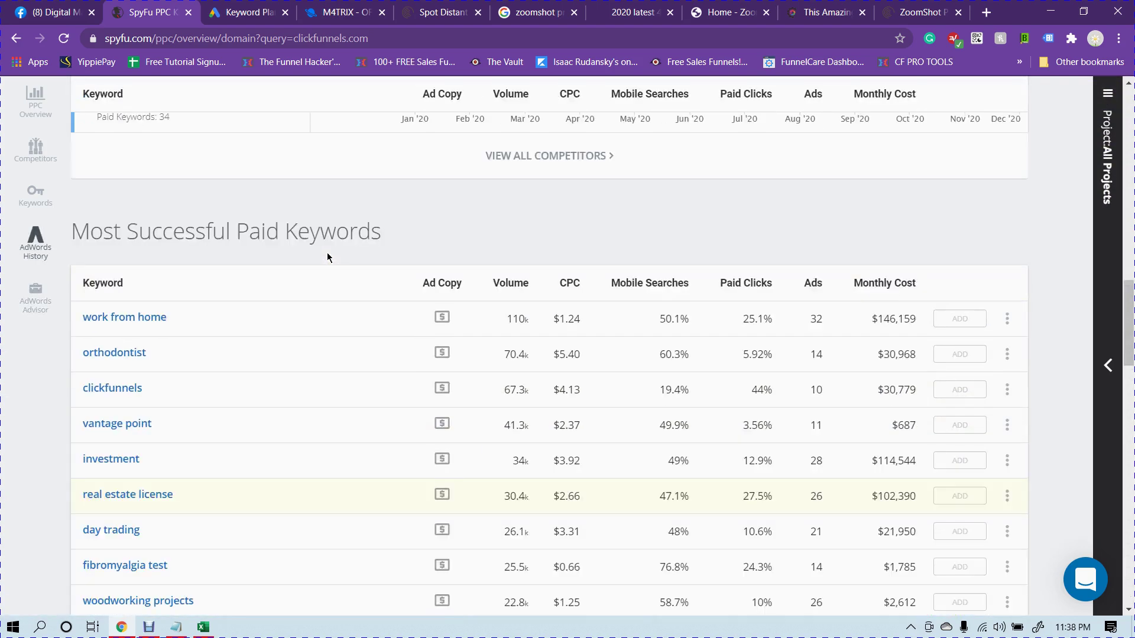
{"action": "scroll", "coordinate": [320, 269], "scroll_direction": "up", "scroll_amount": 10}
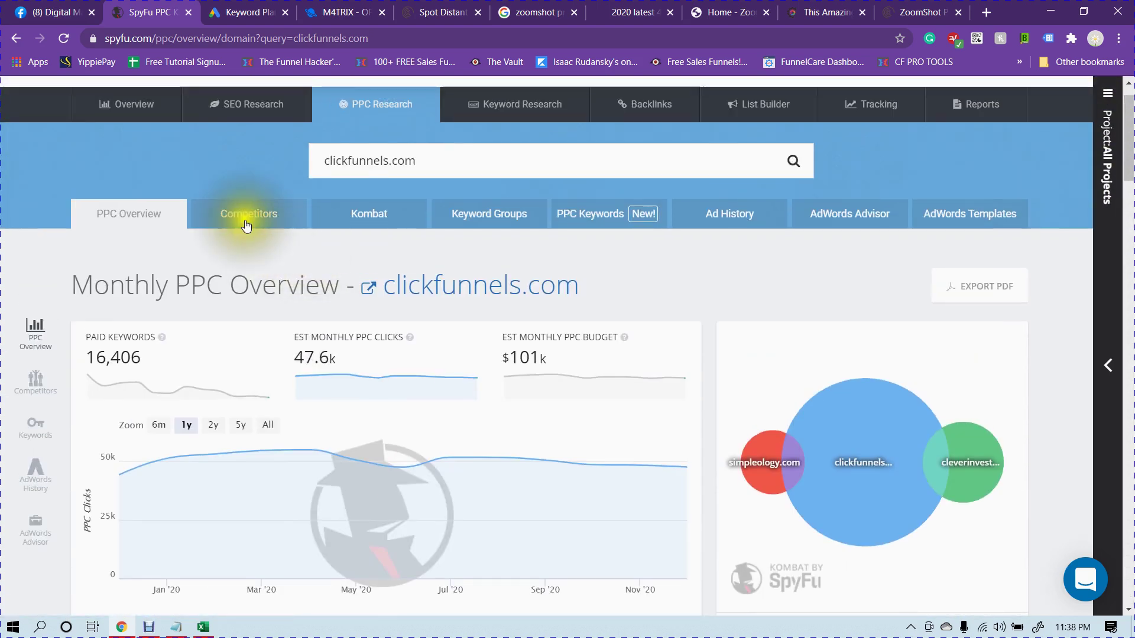
{"action": "left_click", "coordinate": [242, 215]}
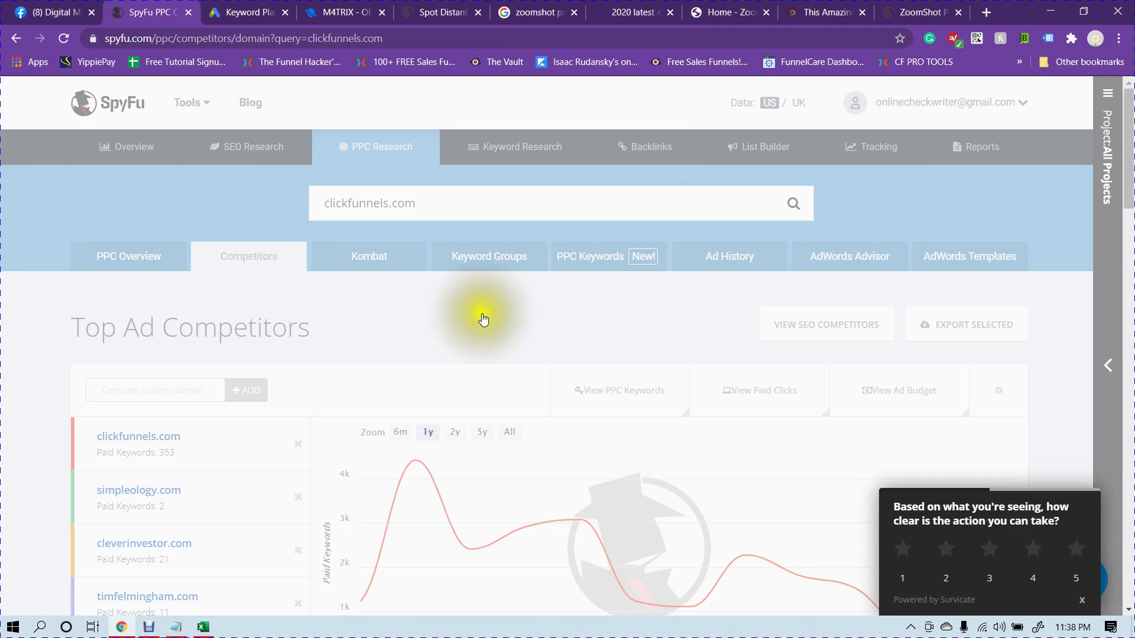
{"action": "left_click", "coordinate": [482, 315]}
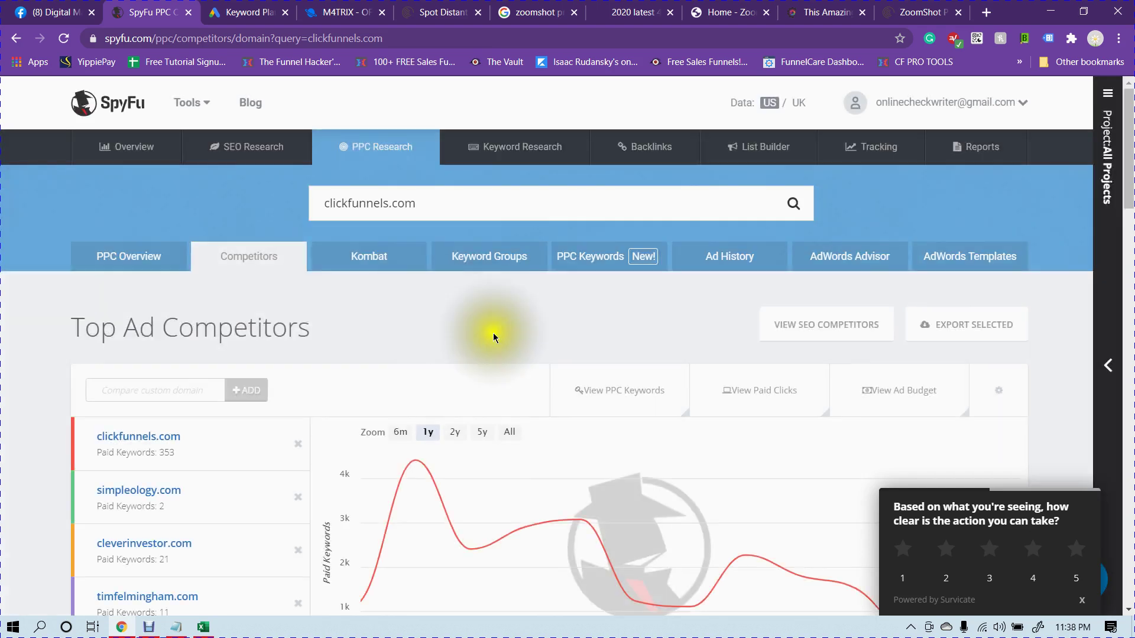
Dismiss the survey pop-up and examine the competitor table's overlap, common keywords, monthly paid keywords, paid clicks and ad budget
{"action": "scroll", "coordinate": [591, 343], "scroll_direction": "down", "scroll_amount": 1}
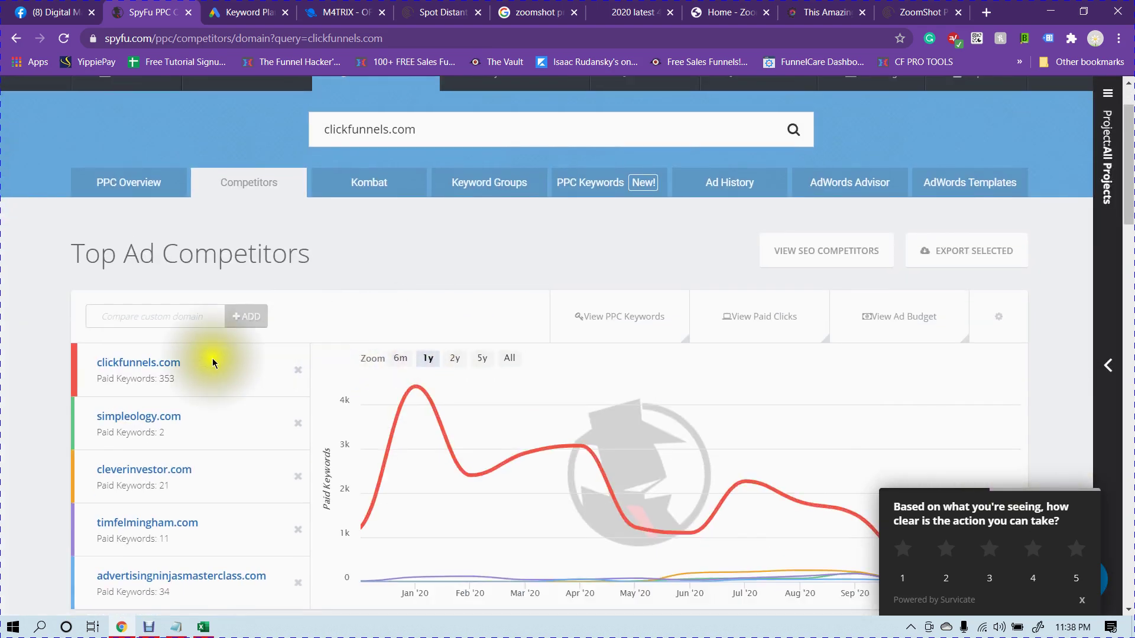
{"action": "scroll", "coordinate": [214, 363], "scroll_direction": "down", "scroll_amount": 6}
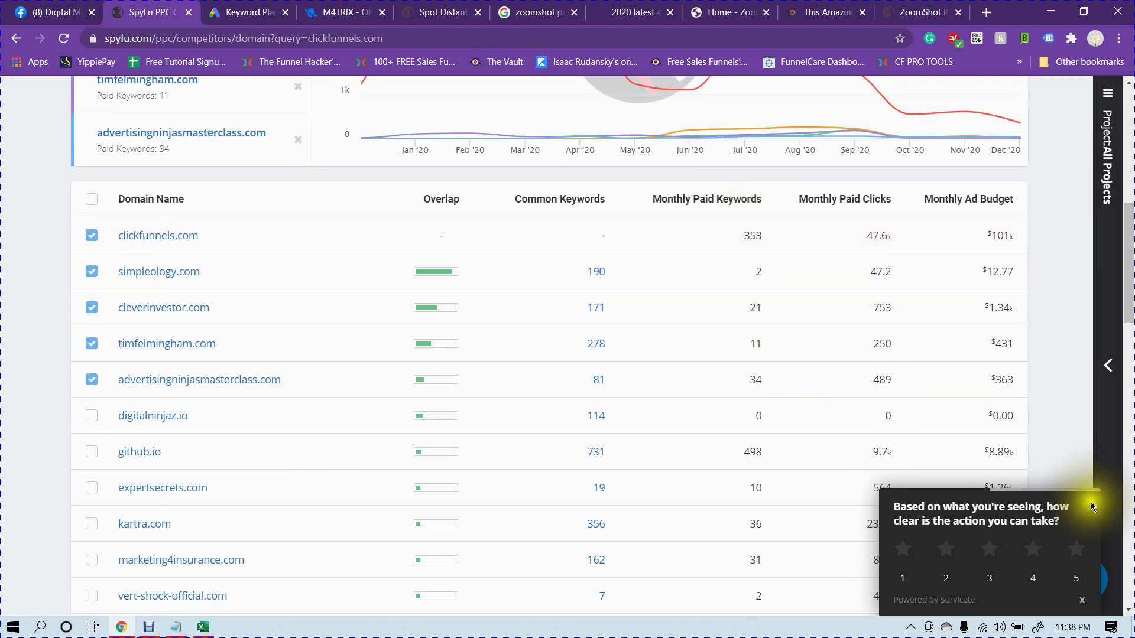
{"action": "left_click", "coordinate": [1083, 601]}
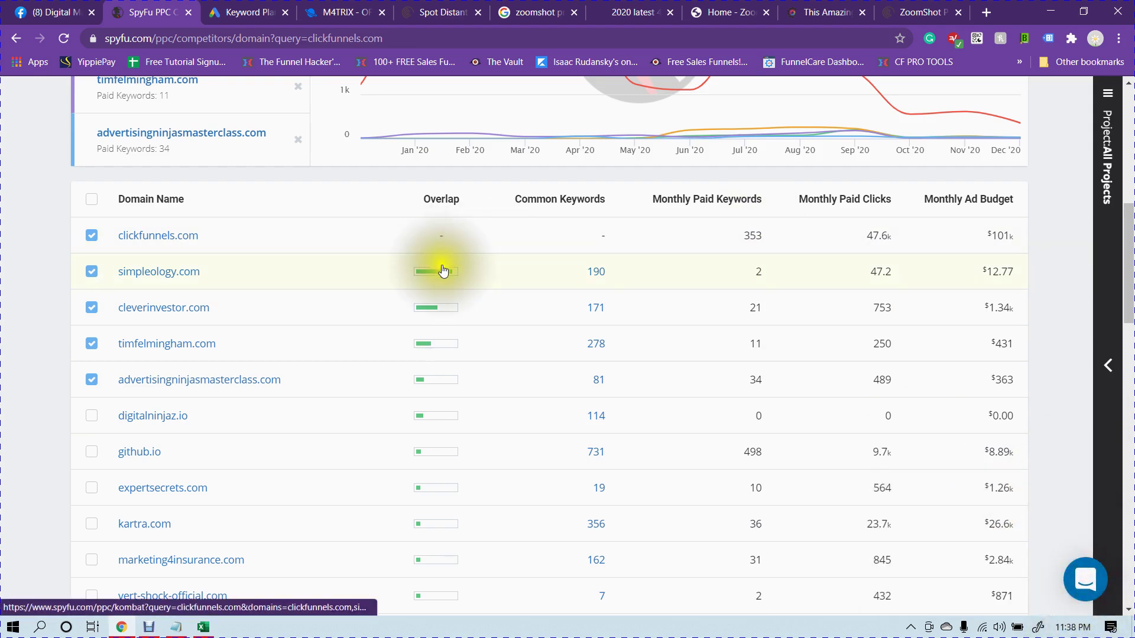
{"action": "mouse_move", "coordinate": [437, 199]}
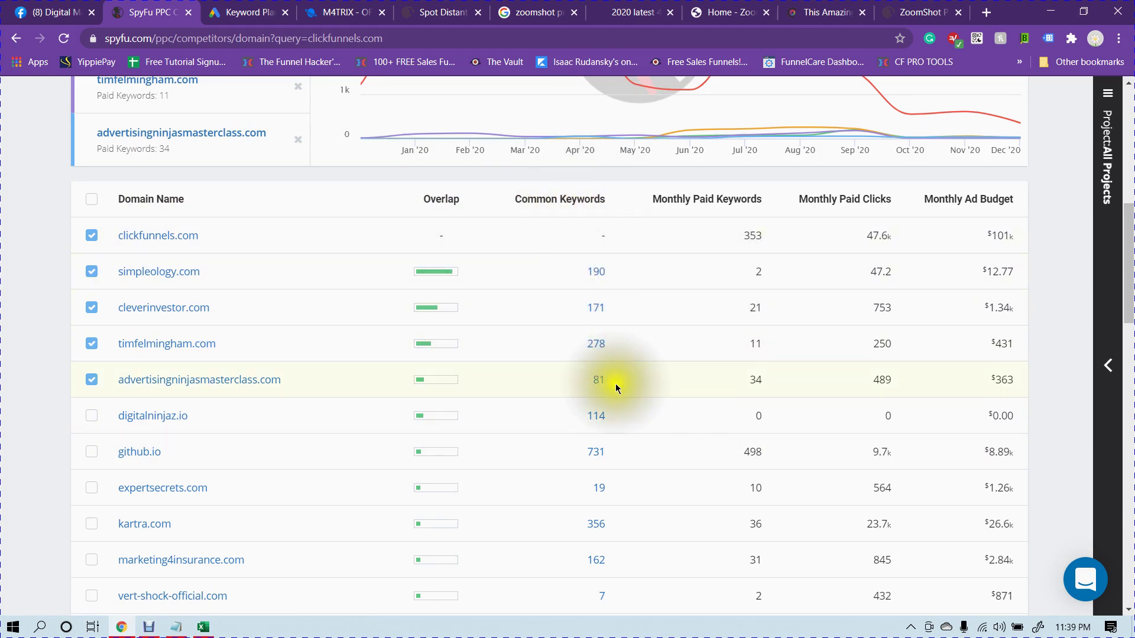
{"action": "mouse_move", "coordinate": [680, 205]}
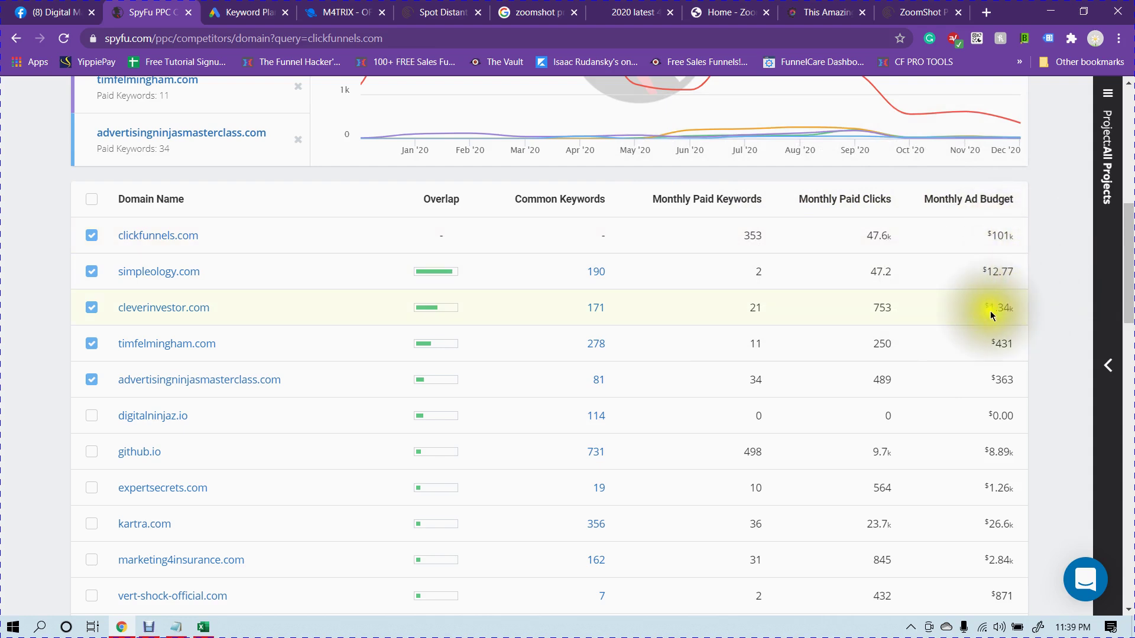
Compare the domains in the Top Ad Competitors chart with their overlap and common keywords in the table below
{"action": "scroll", "coordinate": [1042, 295], "scroll_direction": "up", "scroll_amount": 3}
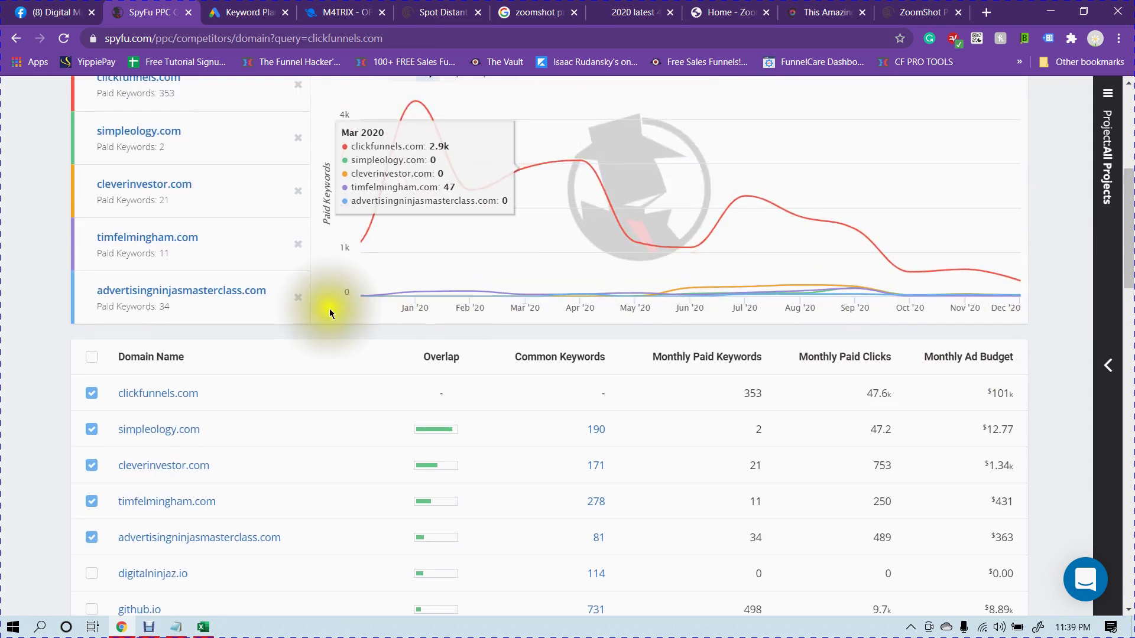
{"action": "scroll", "coordinate": [329, 313], "scroll_direction": "up", "scroll_amount": 2}
{"action": "scroll", "coordinate": [176, 362], "scroll_direction": "down", "scroll_amount": 3}
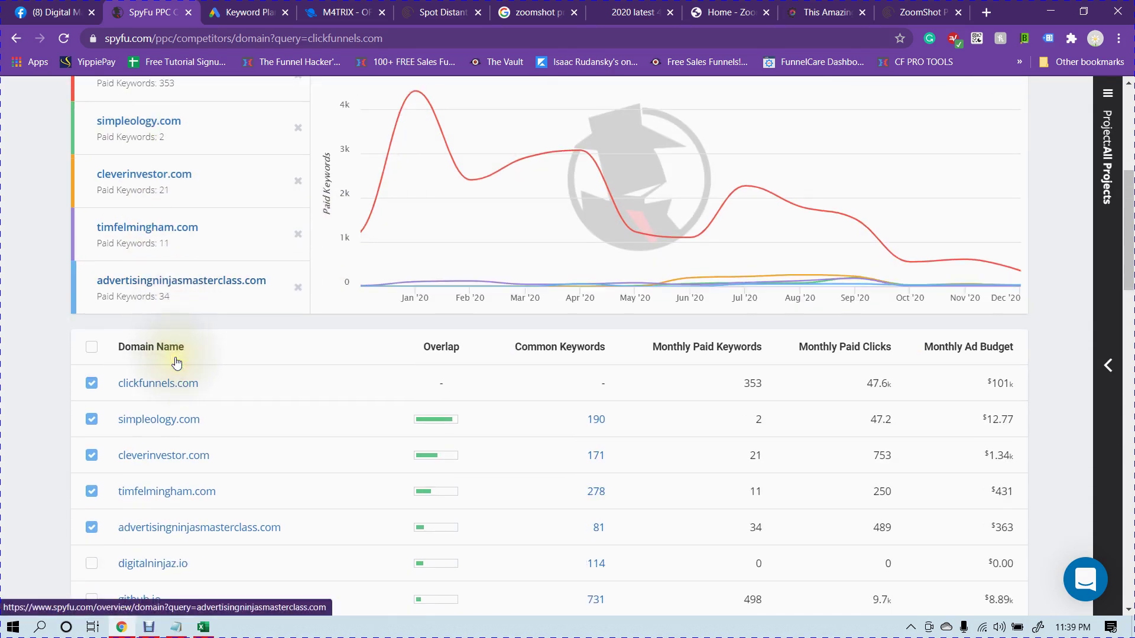
{"action": "scroll", "coordinate": [176, 362], "scroll_direction": "down", "scroll_amount": 3}
{"action": "scroll", "coordinate": [176, 362], "scroll_direction": "up", "scroll_amount": 9}
{"action": "scroll", "coordinate": [176, 362], "scroll_direction": "down", "scroll_amount": 3}
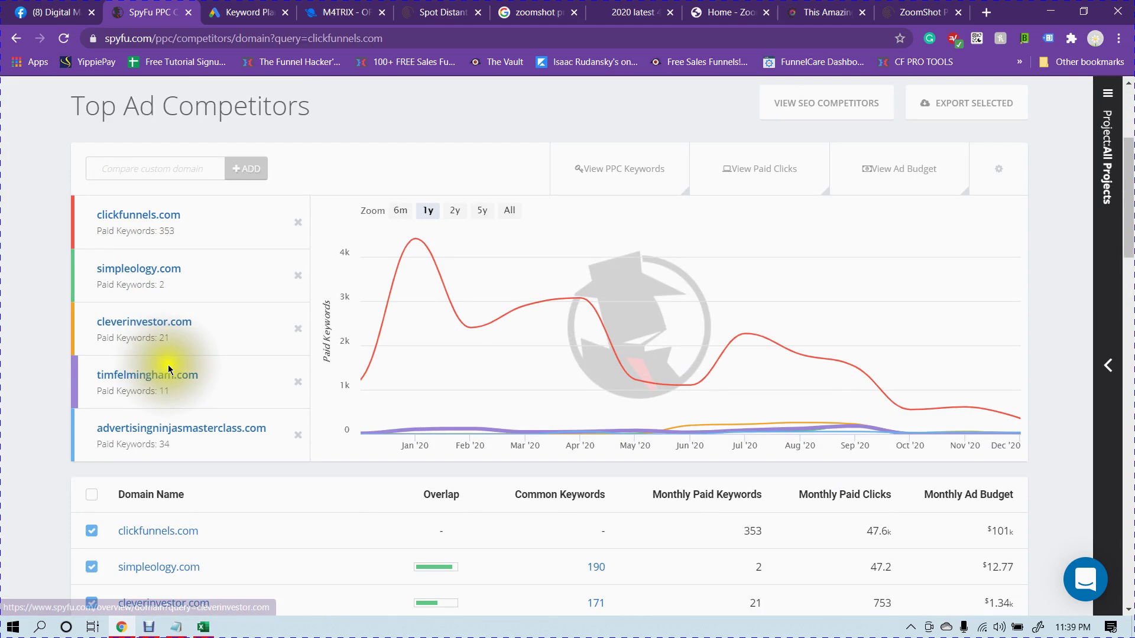
{"action": "scroll", "coordinate": [267, 428], "scroll_direction": "down", "scroll_amount": 3}
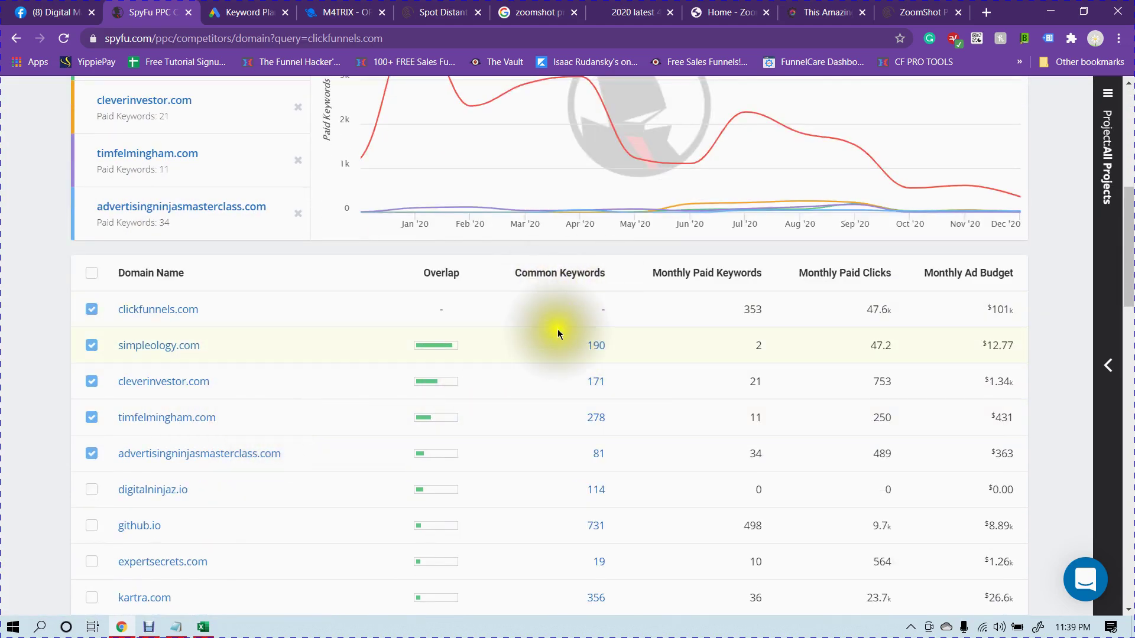
{"action": "mouse_move", "coordinate": [544, 285]}
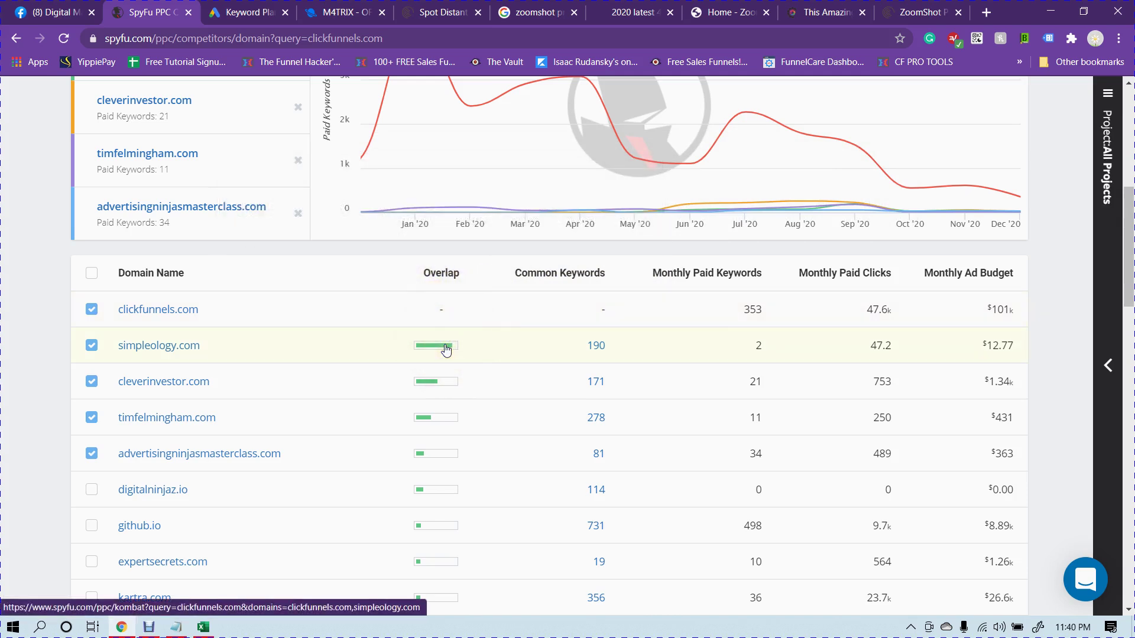
{"action": "scroll", "coordinate": [446, 349], "scroll_direction": "up", "scroll_amount": 7}
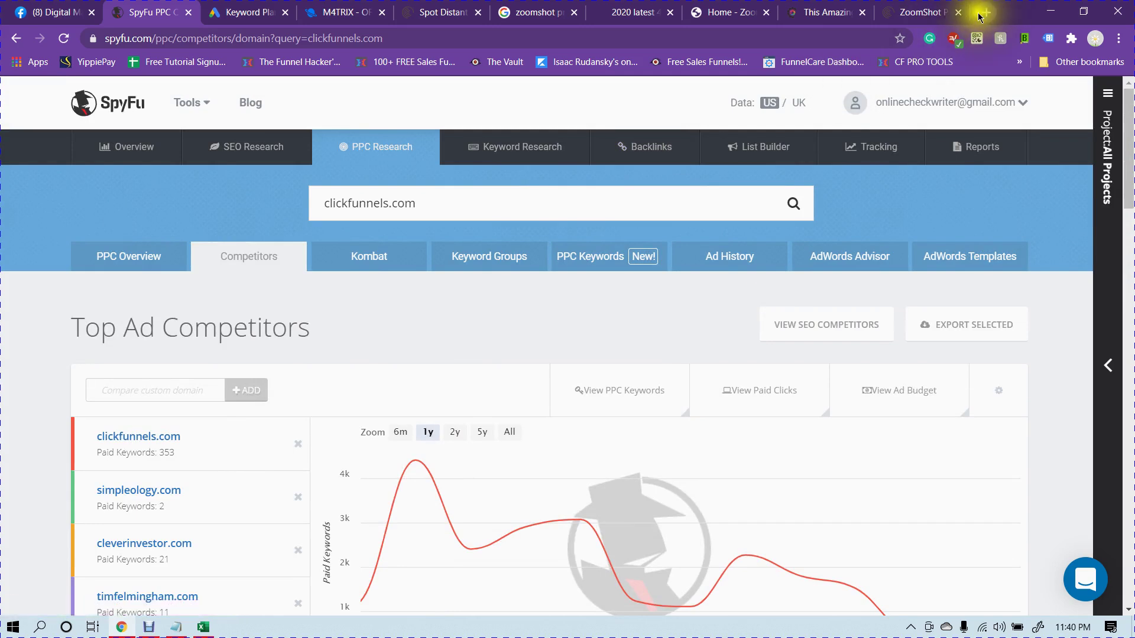
Open leadpages.com in a new browser tab and copy its web address
{"action": "left_click", "coordinate": [982, 14]}
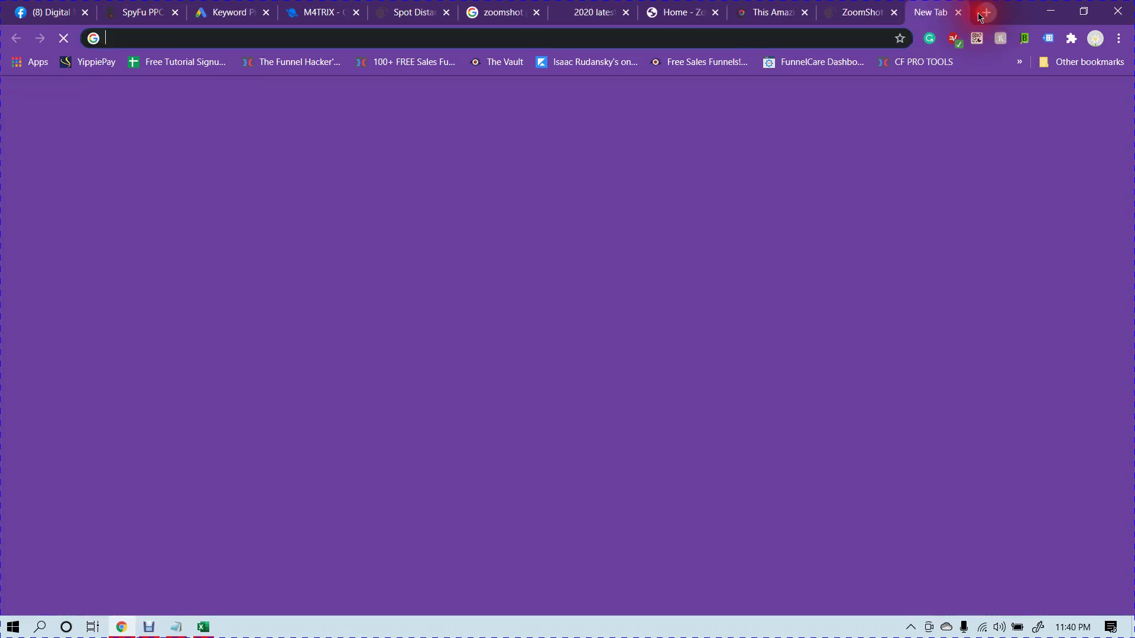
{"action": "type", "text": "leadpa"}
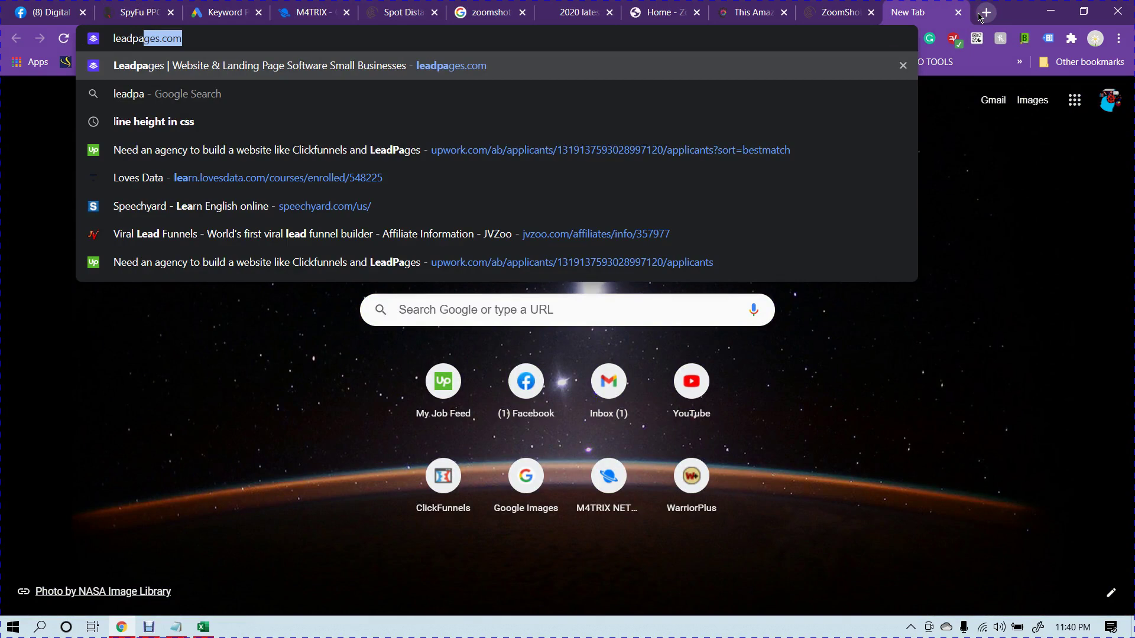
{"action": "key", "text": "Return"}
{"action": "left_click", "coordinate": [718, 36]}
{"action": "key", "text": "ctrl+c"}
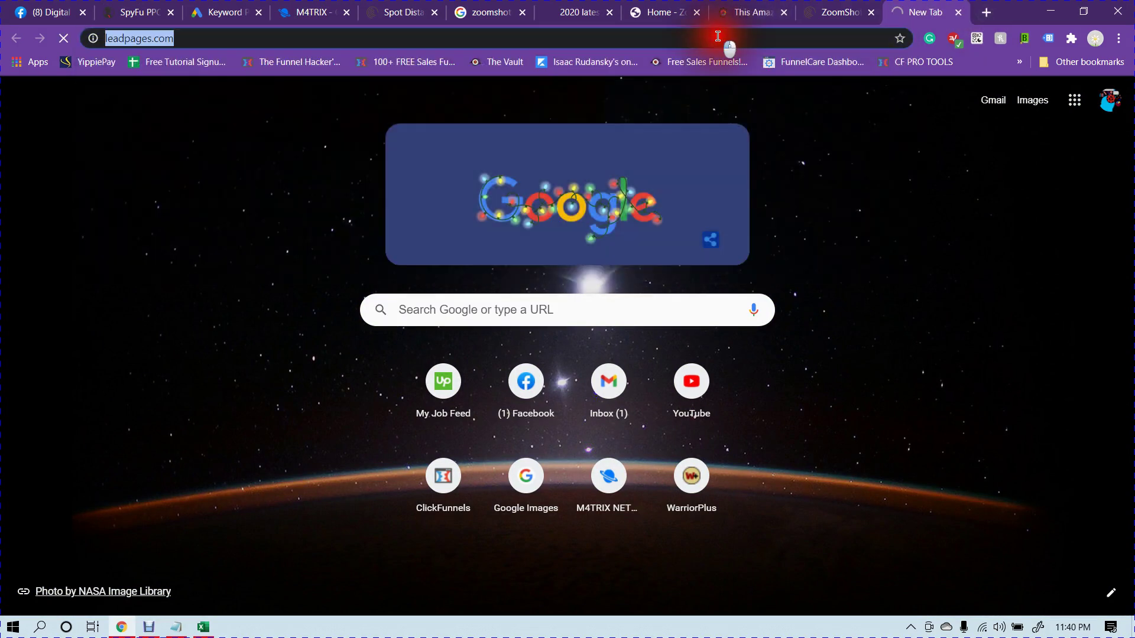
{"action": "left_click", "coordinate": [215, 7]}
{"action": "left_click", "coordinate": [142, 12]}
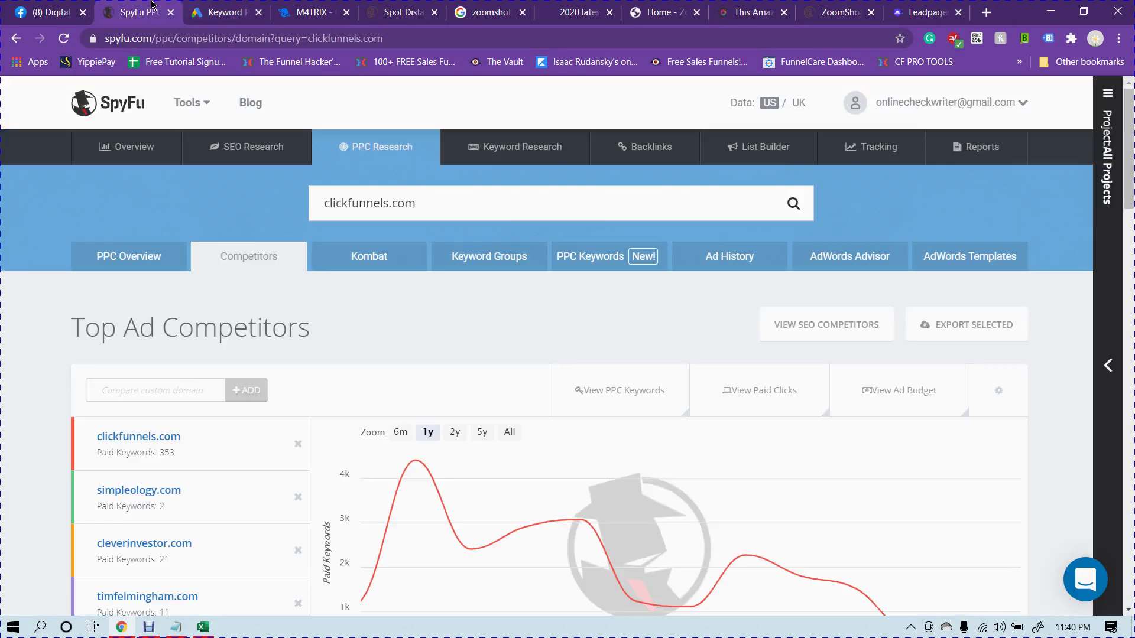
{"action": "left_click", "coordinate": [538, 200]}
{"action": "key", "text": "ctrl+a"}
{"action": "key", "text": "ctrl+v"}
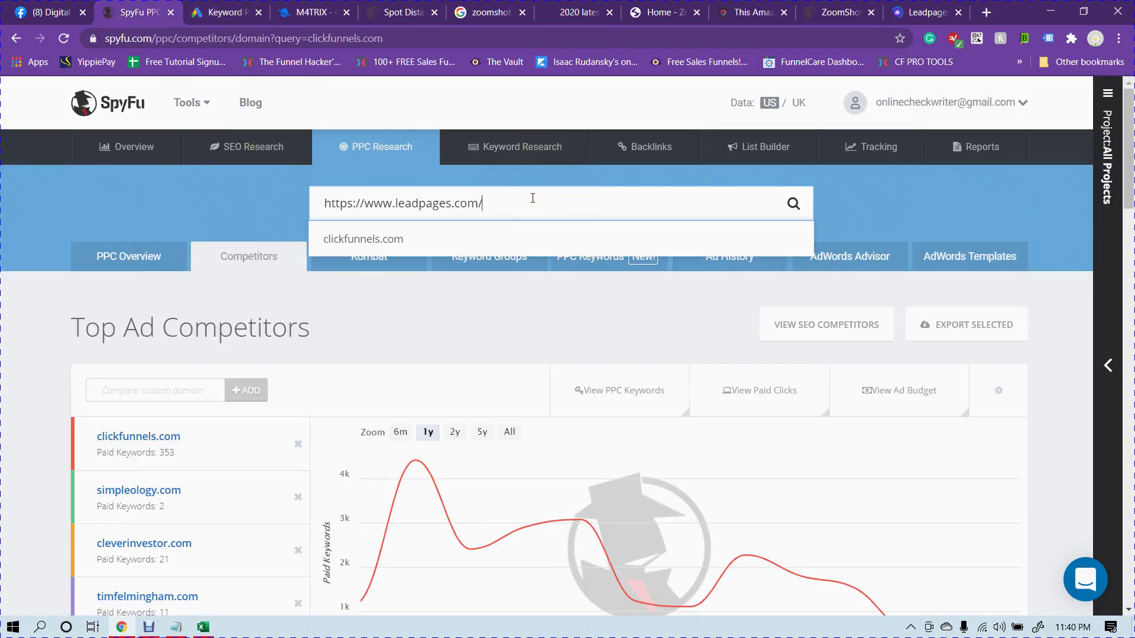
{"action": "key", "text": "Return"}
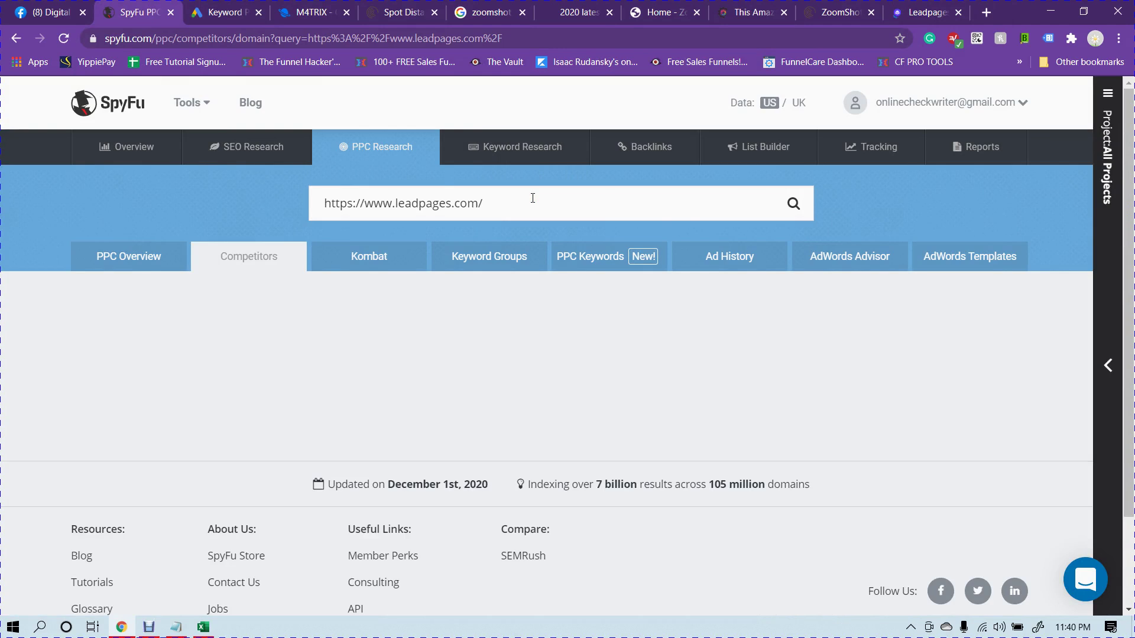
{"action": "scroll", "coordinate": [203, 324], "scroll_direction": "down", "scroll_amount": 6}
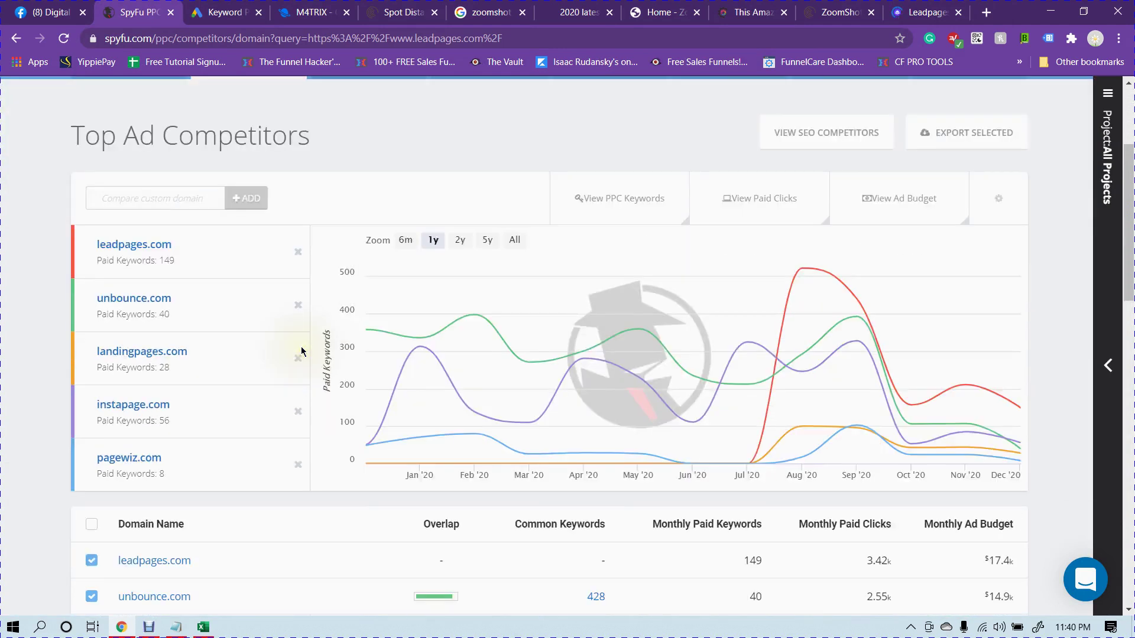
{"action": "scroll", "coordinate": [301, 351], "scroll_direction": "up", "scroll_amount": 1}
{"action": "scroll", "coordinate": [301, 351], "scroll_direction": "down", "scroll_amount": 3}
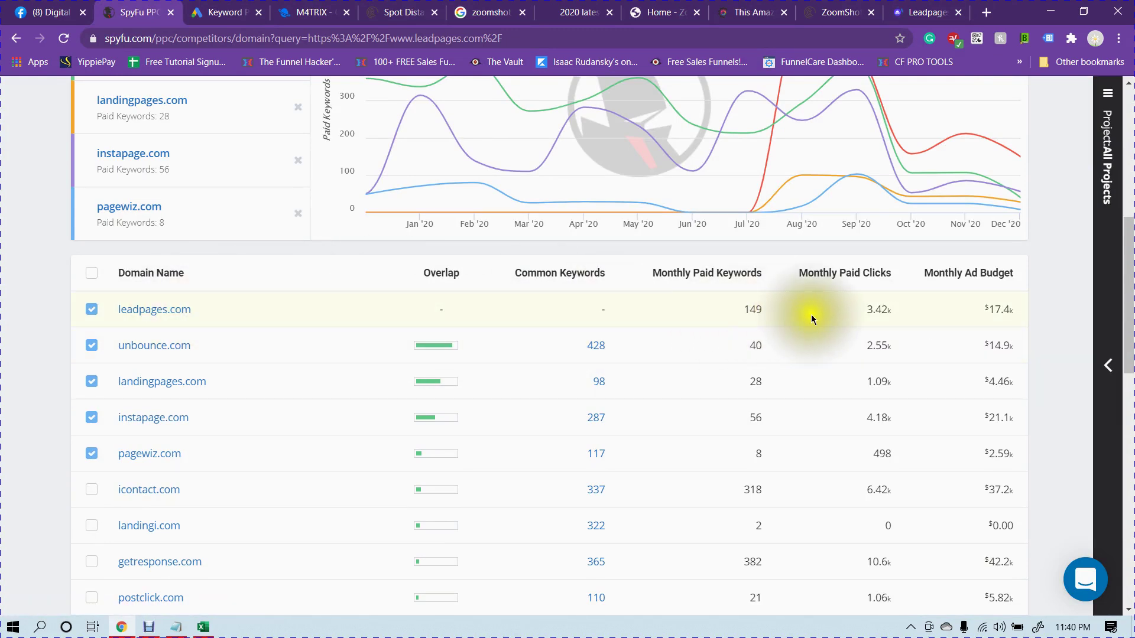
{"action": "left_click_drag", "start_coordinate": [988, 310], "coordinate": [1048, 307]}
{"action": "left_click", "coordinate": [1055, 306]}
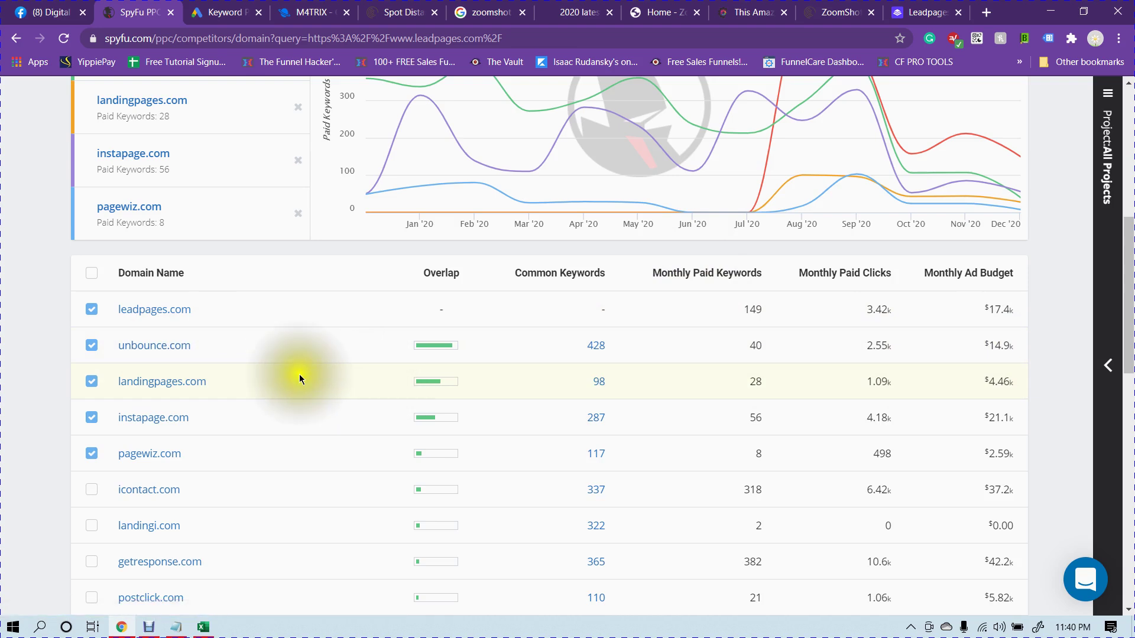
Open the comparison of paid keywords that leadpages.com and unbounce.com have in common and review the overlap diagram
{"action": "left_click", "coordinate": [595, 347]}
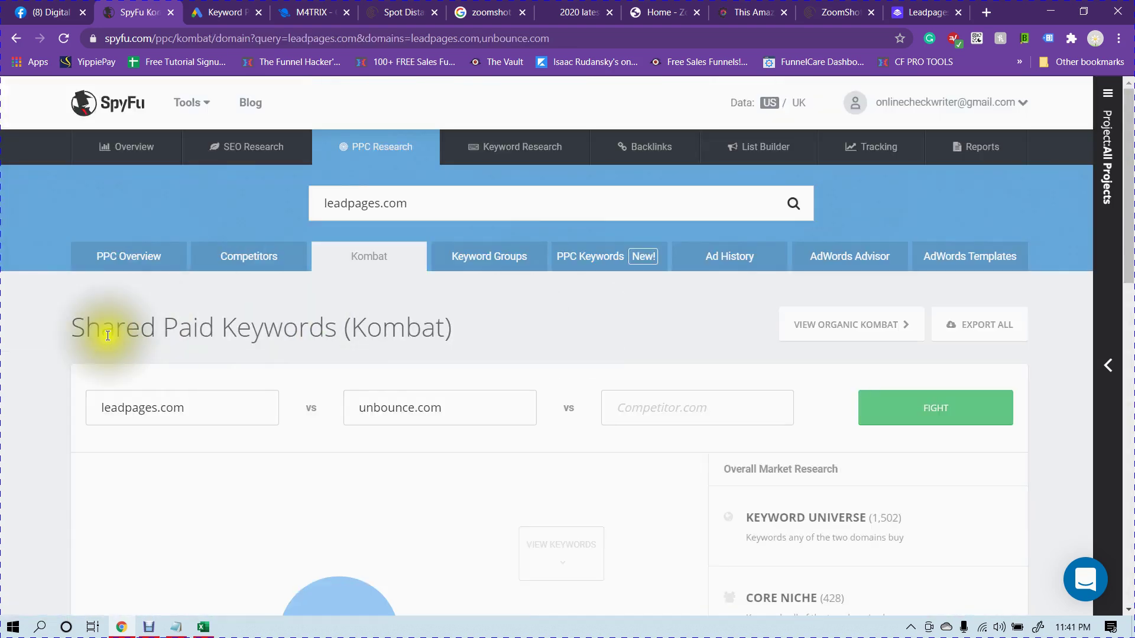
{"action": "scroll", "coordinate": [336, 325], "scroll_direction": "down", "scroll_amount": 5}
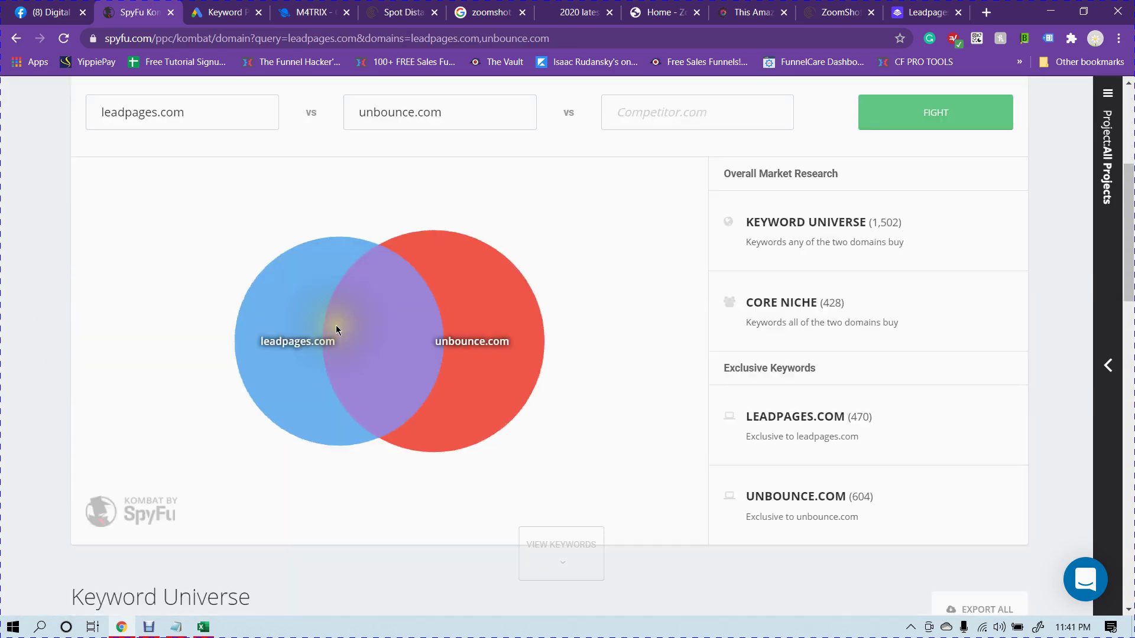
{"action": "scroll", "coordinate": [336, 325], "scroll_direction": "up", "scroll_amount": 3}
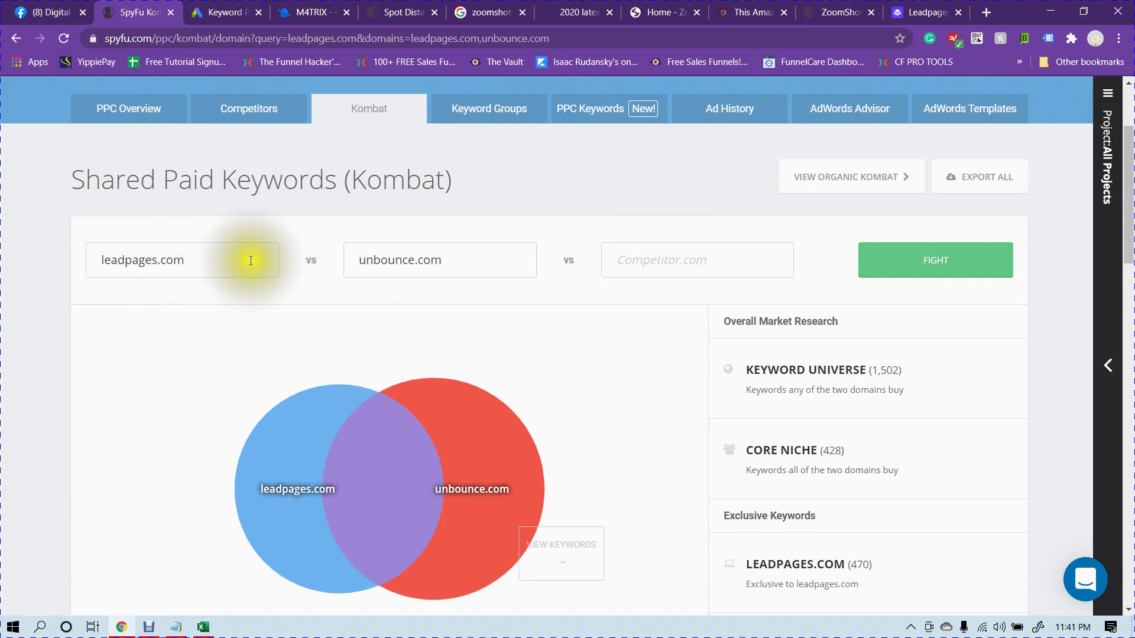
{"action": "scroll", "coordinate": [707, 281], "scroll_direction": "down", "scroll_amount": 1}
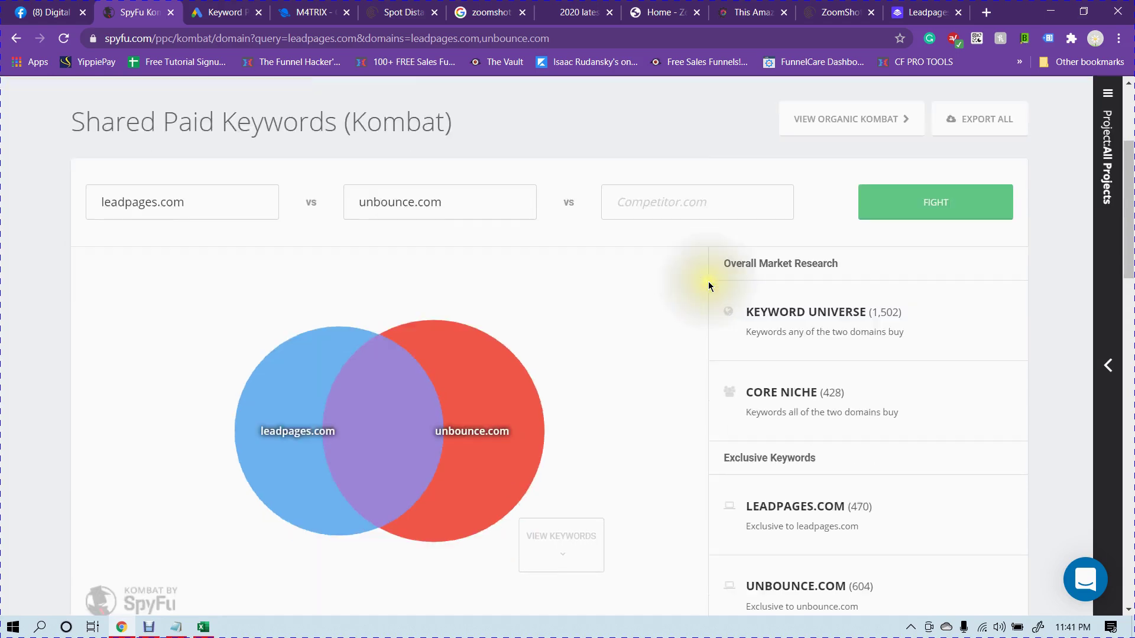
Add clickfunnels.com as the third domain in the shared paid keywords comparison and run it
{"action": "scroll", "coordinate": [708, 282], "scroll_direction": "up", "scroll_amount": 1}
{"action": "left_click", "coordinate": [739, 257]}
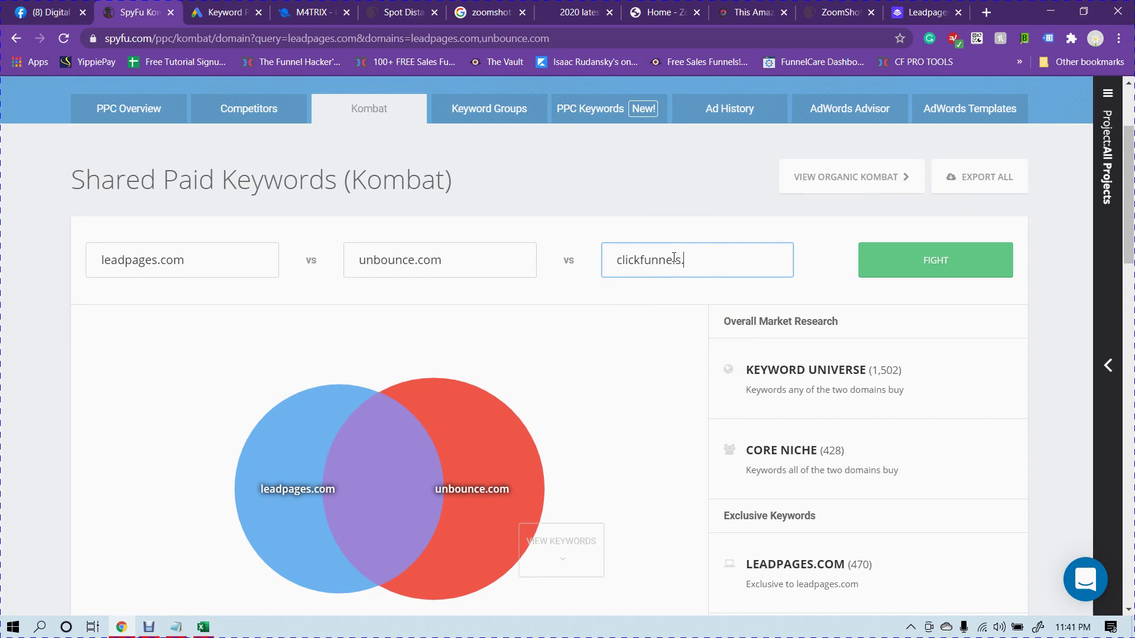
{"action": "left_click", "coordinate": [913, 279]}
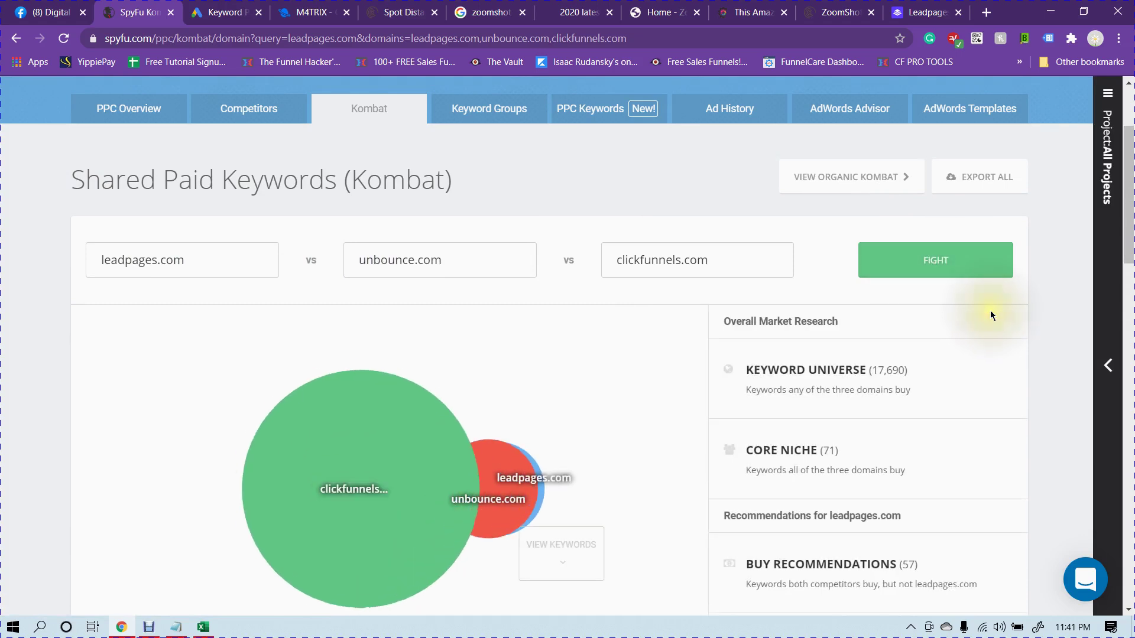
Inspect the overlap diagram's regions for keywords unique to or shared between clickfunnels.com, unbounce.com and leadpages.com
{"action": "scroll", "coordinate": [1016, 342], "scroll_direction": "down", "scroll_amount": 1}
{"action": "mouse_move", "coordinate": [325, 455]}
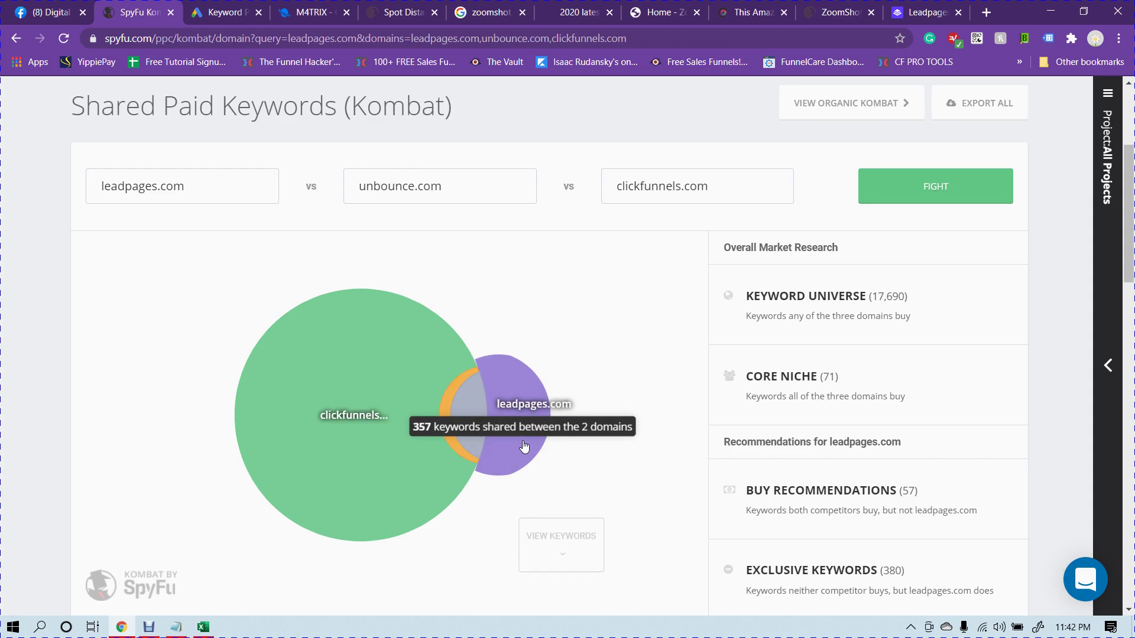
{"action": "left_click", "coordinate": [322, 372]}
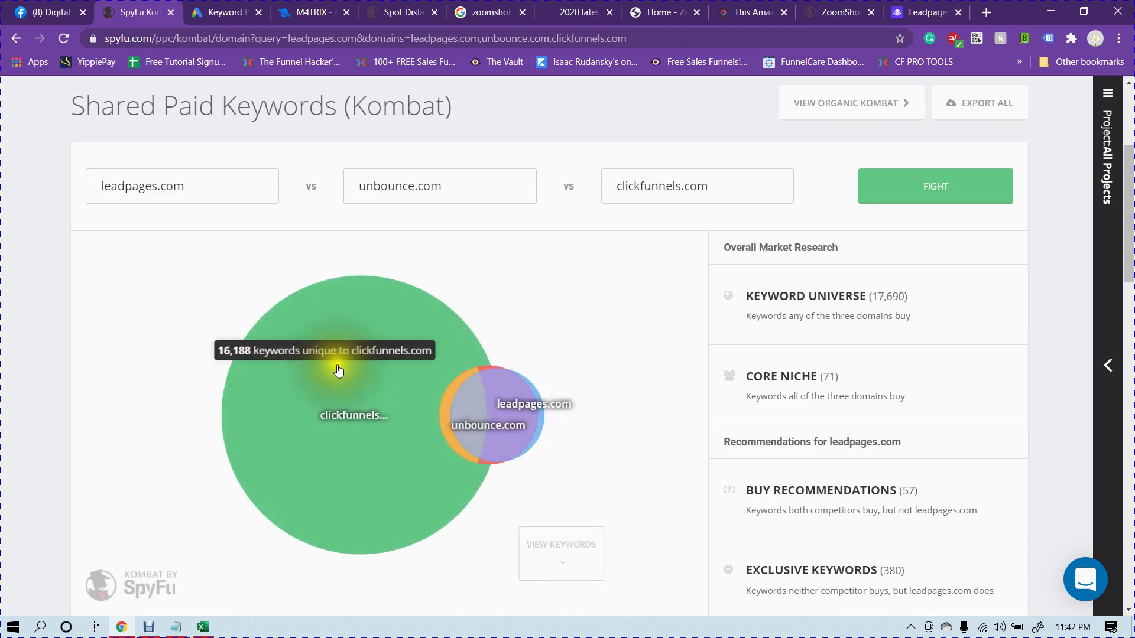
{"action": "left_click", "coordinate": [467, 404]}
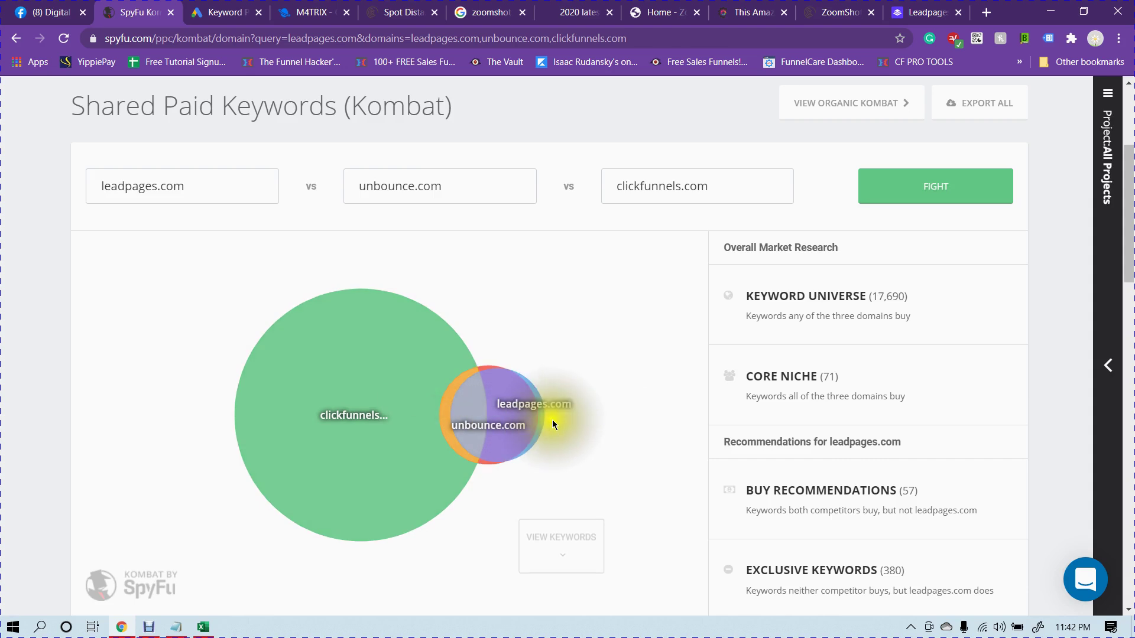
{"action": "left_click", "coordinate": [548, 390]}
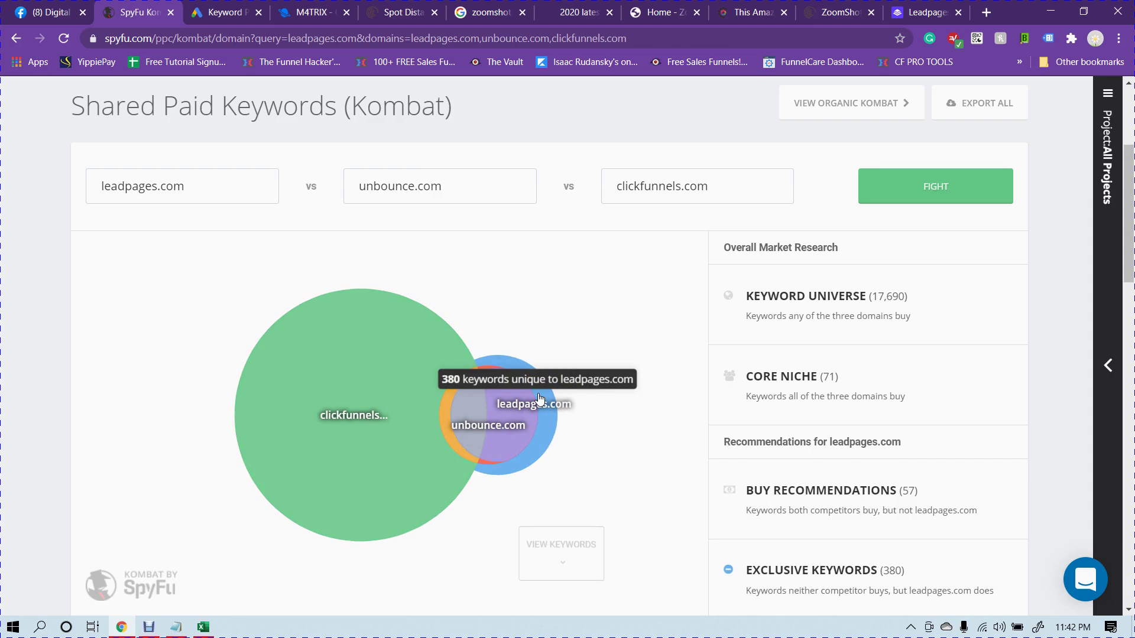
Examine the Keyword Universe table's keywords with their CPC, CTR, monthly cost and clicks, plus the market research categories
{"action": "scroll", "coordinate": [680, 348], "scroll_direction": "down", "scroll_amount": 7}
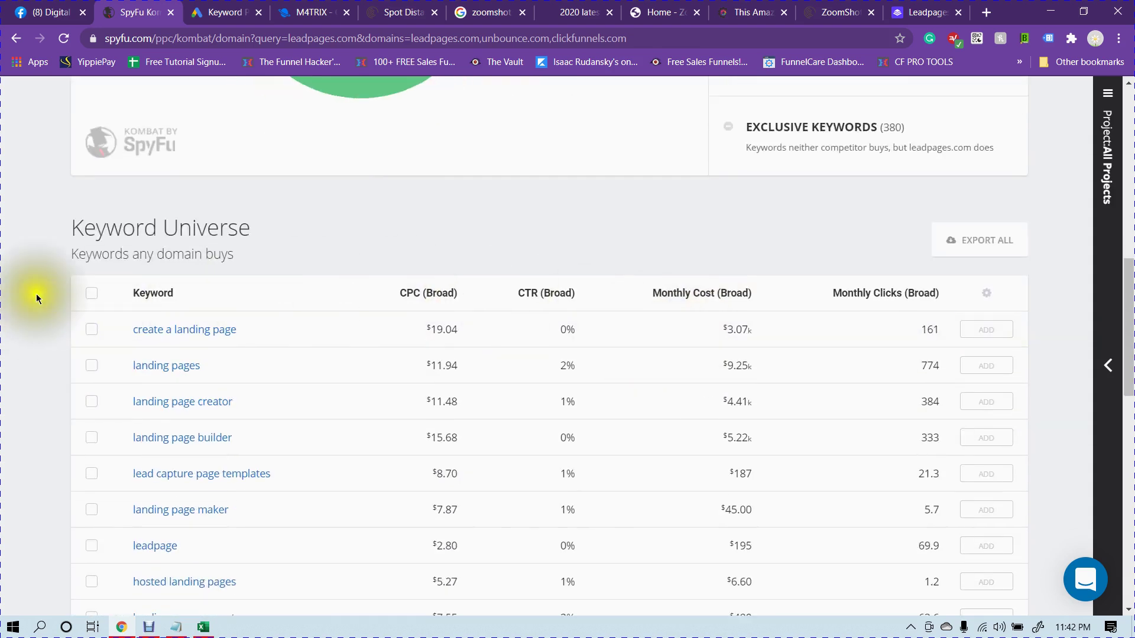
{"action": "scroll", "coordinate": [52, 335], "scroll_direction": "down", "scroll_amount": 1}
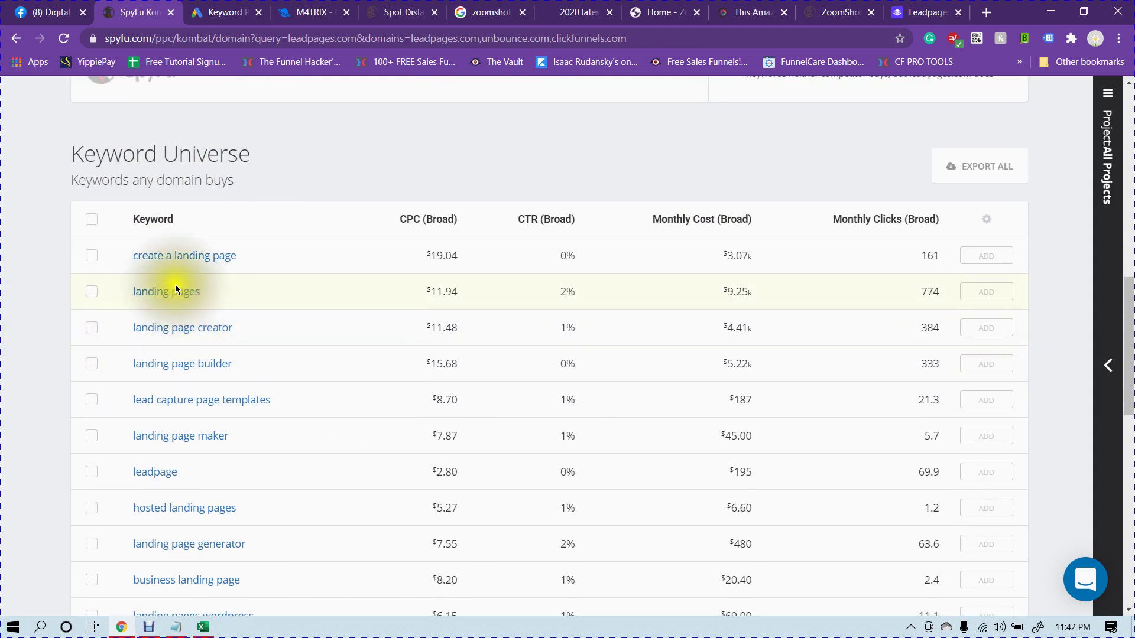
{"action": "mouse_move", "coordinate": [236, 211]}
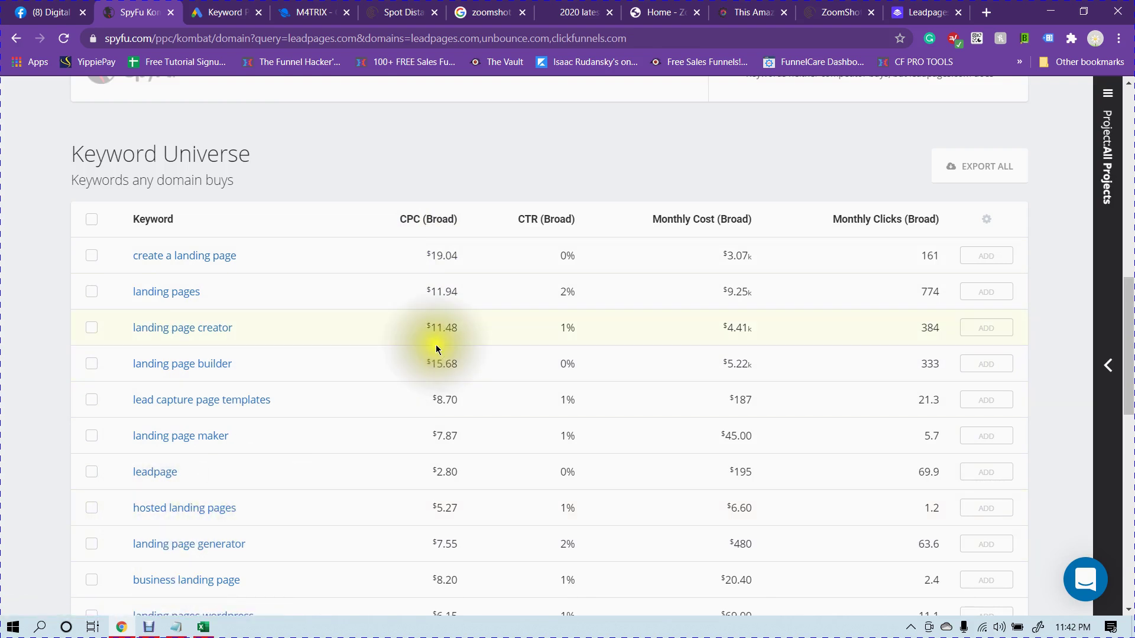
{"action": "mouse_move", "coordinate": [420, 231]}
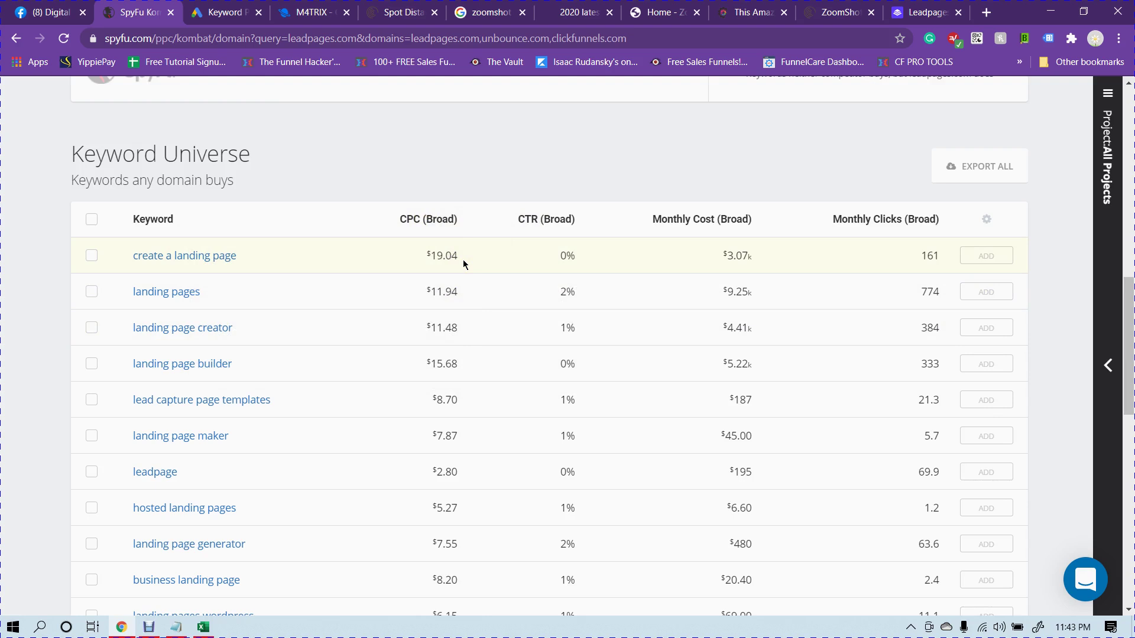
{"action": "mouse_move", "coordinate": [521, 224]}
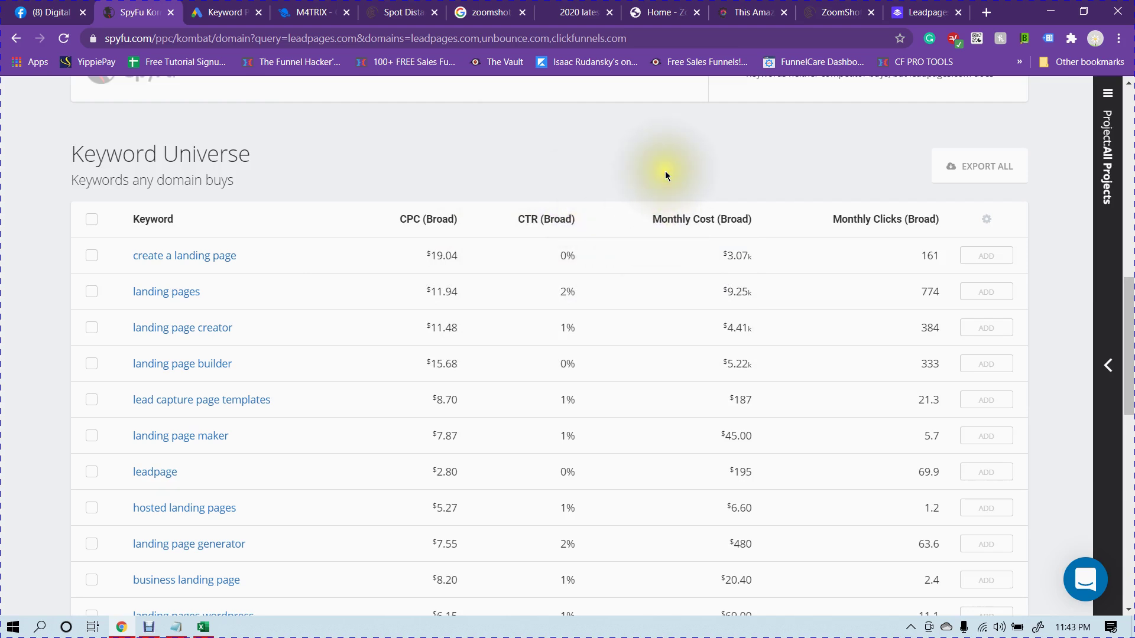
{"action": "scroll", "coordinate": [235, 268], "scroll_direction": "down", "scroll_amount": 10}
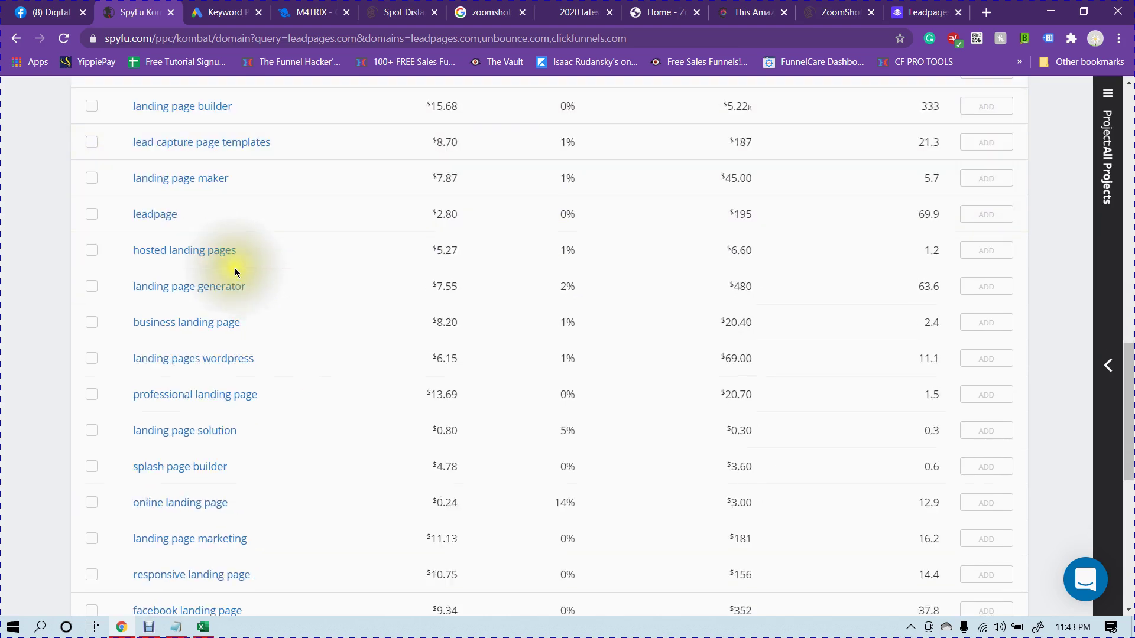
{"action": "scroll", "coordinate": [235, 268], "scroll_direction": "up", "scroll_amount": 9}
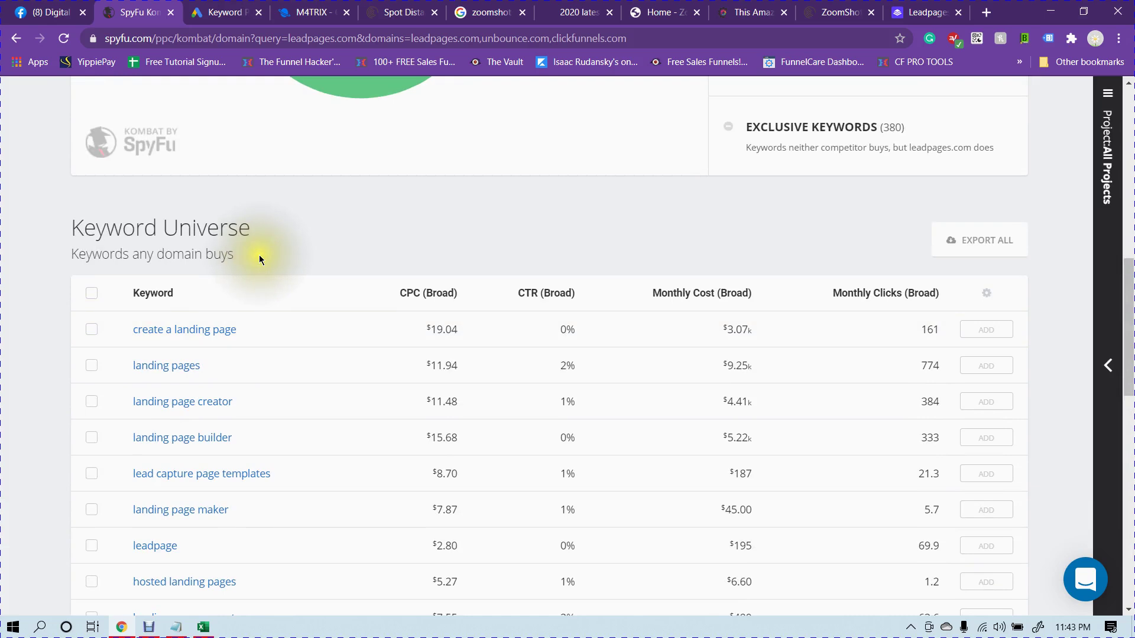
{"action": "scroll", "coordinate": [259, 254], "scroll_direction": "up", "scroll_amount": 2}
{"action": "scroll", "coordinate": [259, 254], "scroll_direction": "up", "scroll_amount": 4}
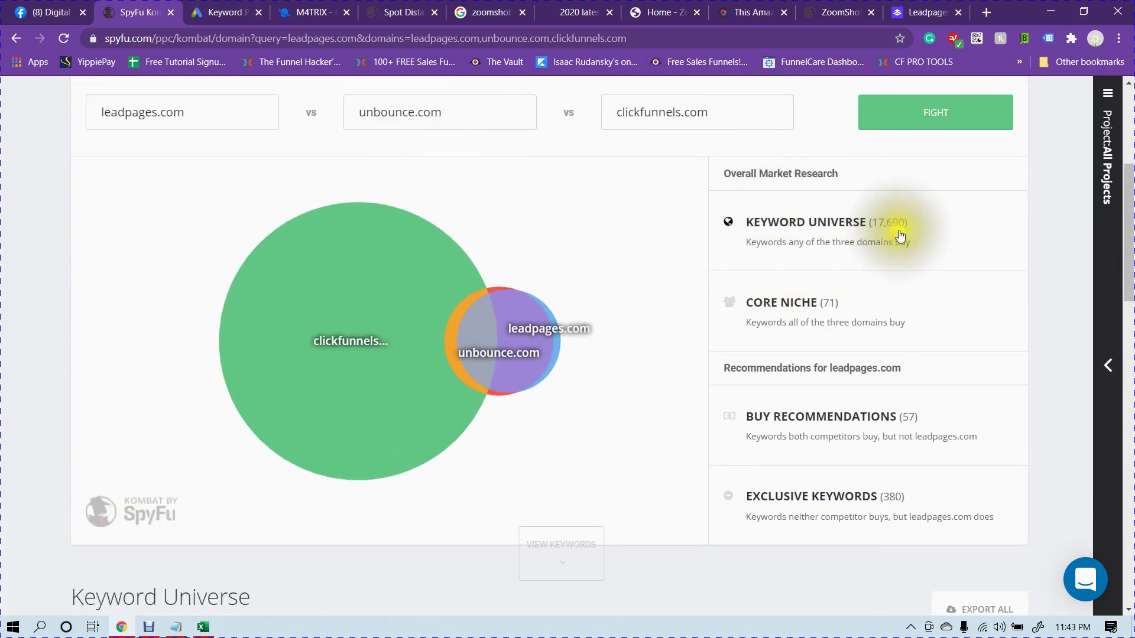
{"action": "scroll", "coordinate": [565, 265], "scroll_direction": "down", "scroll_amount": 9}
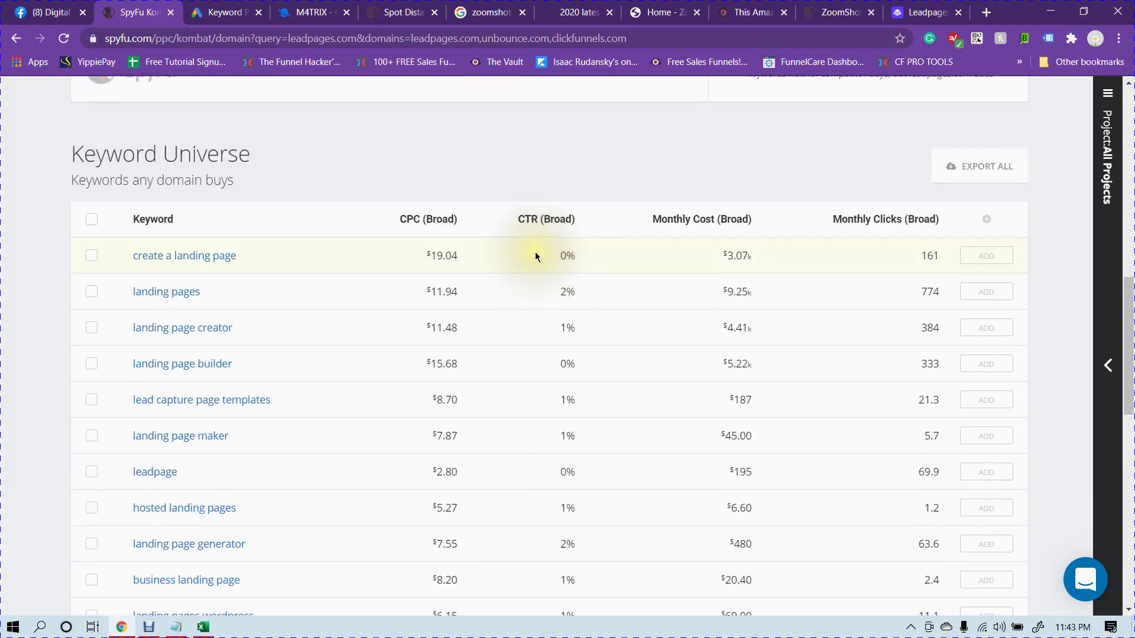
{"action": "mouse_move", "coordinate": [695, 145]}
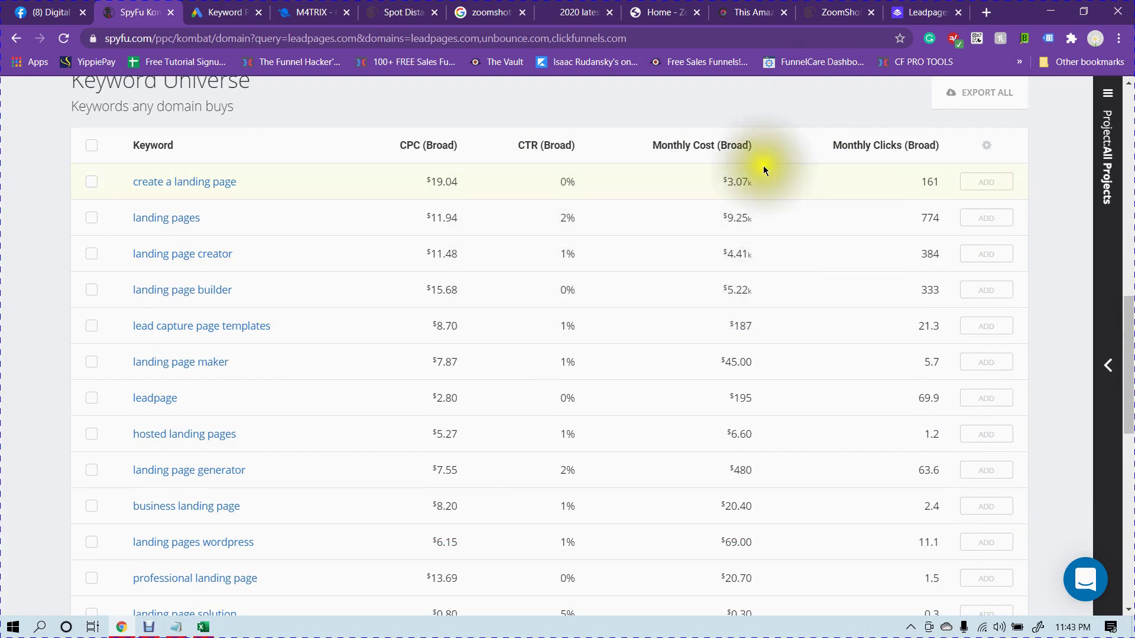
{"action": "scroll", "coordinate": [1028, 280], "scroll_direction": "down", "scroll_amount": 10}
{"action": "scroll", "coordinate": [1028, 281], "scroll_direction": "up", "scroll_amount": 12}
{"action": "scroll", "coordinate": [1028, 285], "scroll_direction": "up", "scroll_amount": 7}
{"action": "scroll", "coordinate": [1028, 284], "scroll_direction": "down", "scroll_amount": 2}
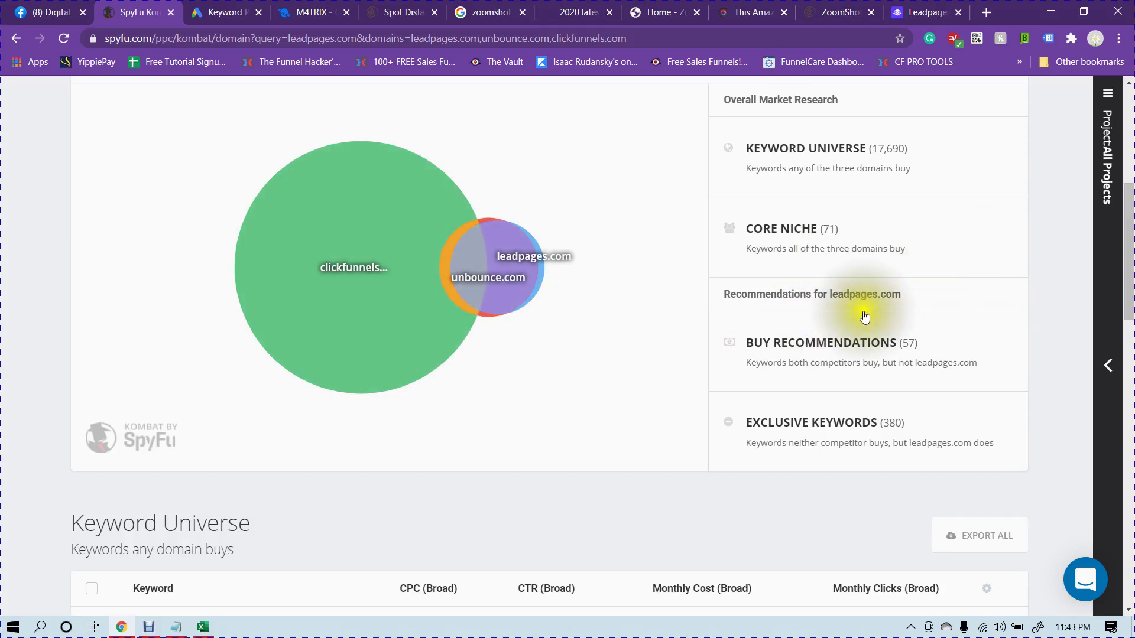
Return to the top ad competitors of leadpages.com and review the paid keywords chart and the domain table
{"action": "scroll", "coordinate": [871, 337], "scroll_direction": "up", "scroll_amount": 3}
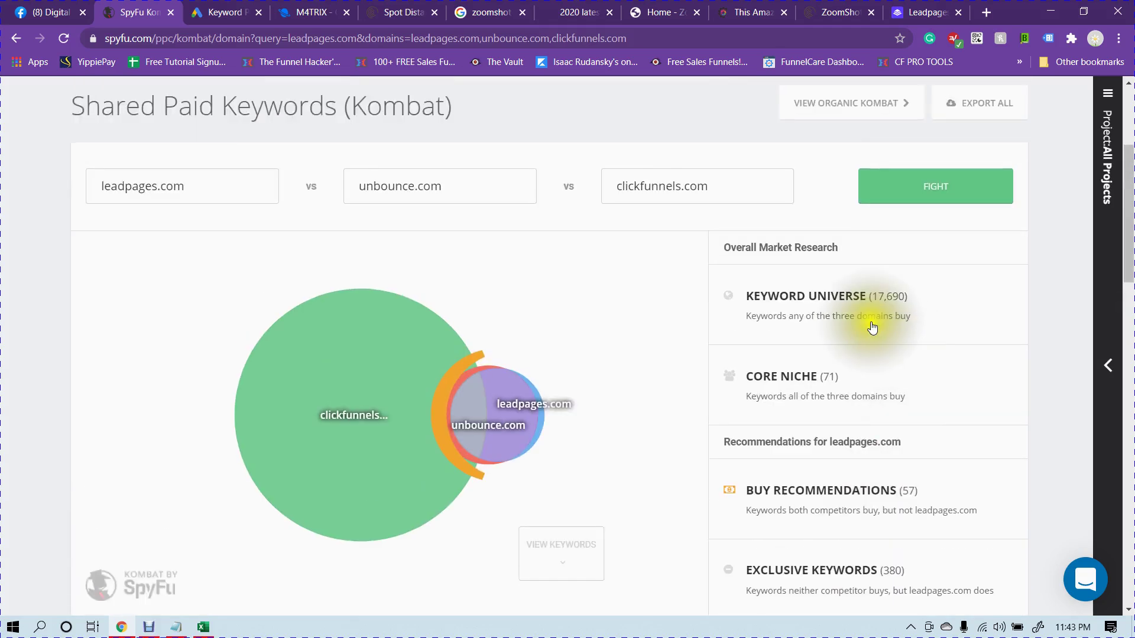
{"action": "scroll", "coordinate": [792, 275], "scroll_direction": "up", "scroll_amount": 4}
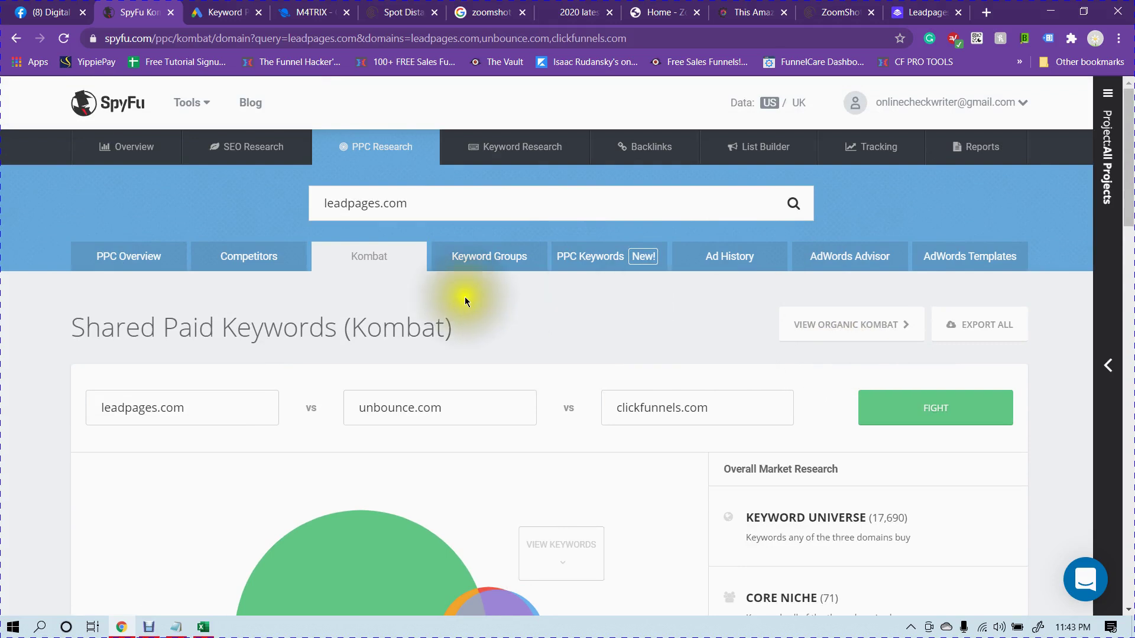
{"action": "left_click", "coordinate": [242, 256]}
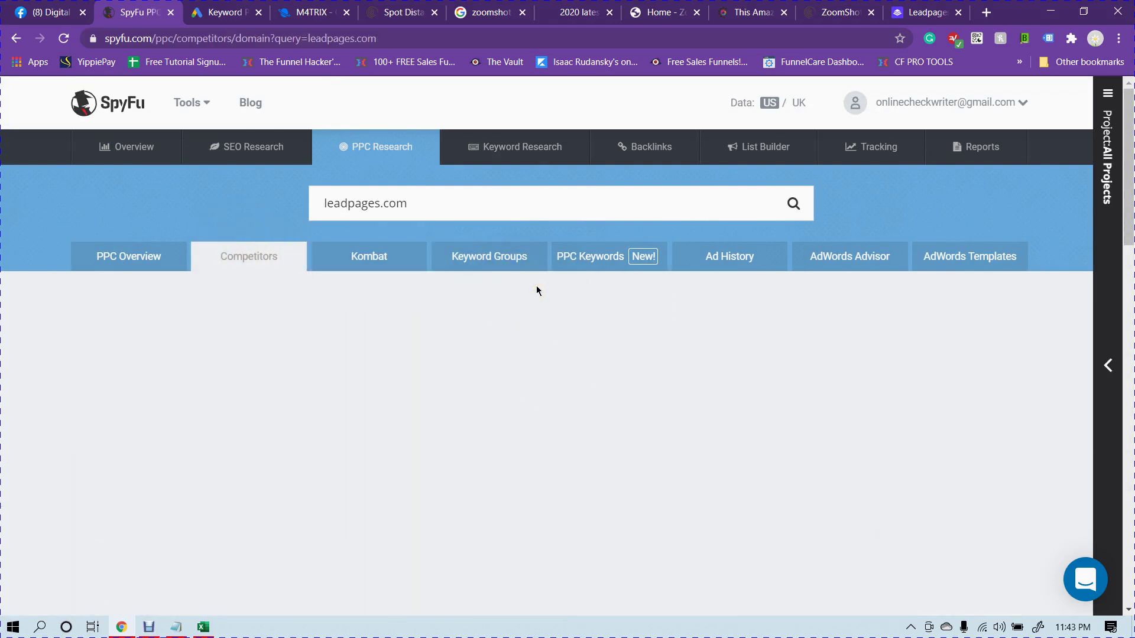
{"action": "scroll", "coordinate": [502, 278], "scroll_direction": "down", "scroll_amount": 9}
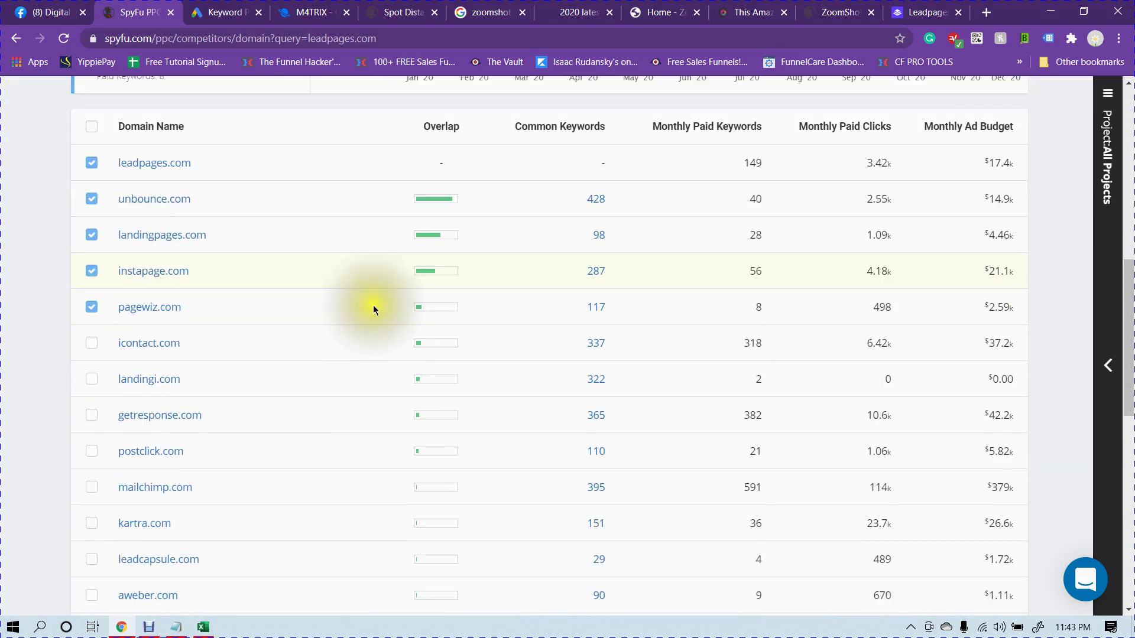
{"action": "scroll", "coordinate": [373, 305], "scroll_direction": "up", "scroll_amount": 1}
{"action": "scroll", "coordinate": [373, 305], "scroll_direction": "up", "scroll_amount": 7}
{"action": "scroll", "coordinate": [374, 305], "scroll_direction": "down", "scroll_amount": 9}
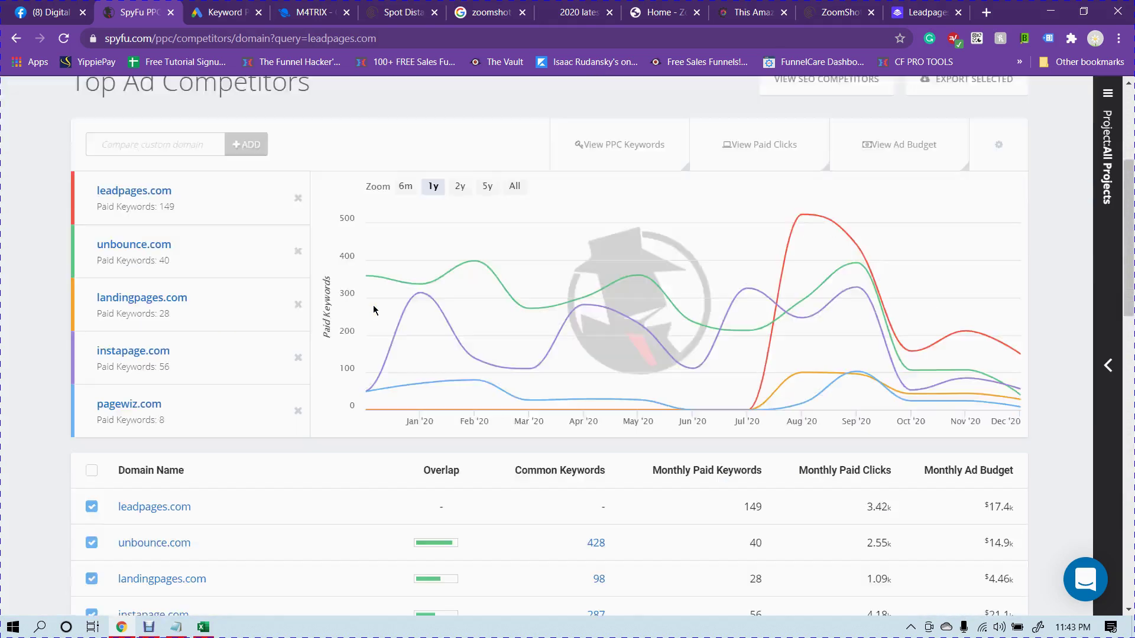
{"action": "scroll", "coordinate": [374, 307], "scroll_direction": "up", "scroll_amount": 4}
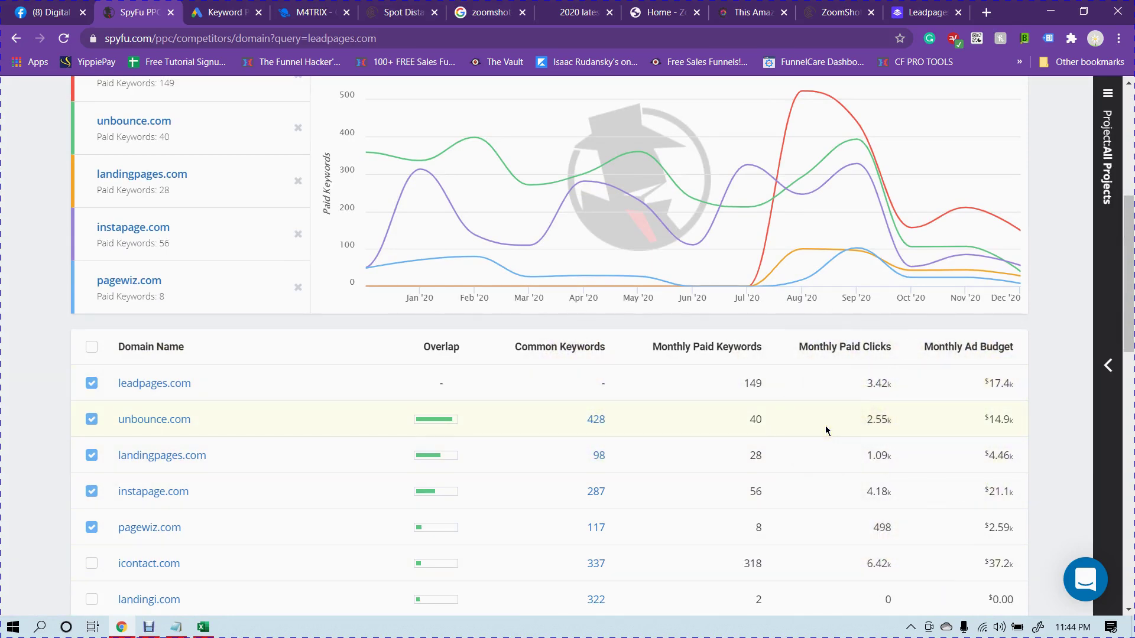
{"action": "scroll", "coordinate": [810, 406], "scroll_direction": "up", "scroll_amount": 4}
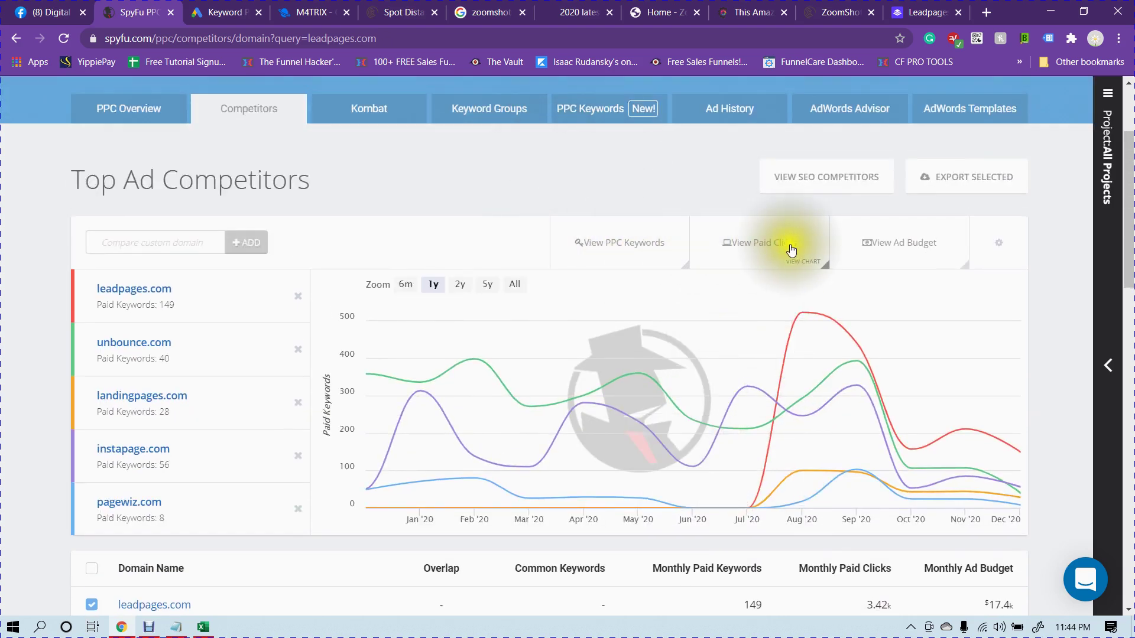
Open the keyword groups for leadpages.com and look over the top groups, starting with the "page" group
{"action": "left_click", "coordinate": [485, 114]}
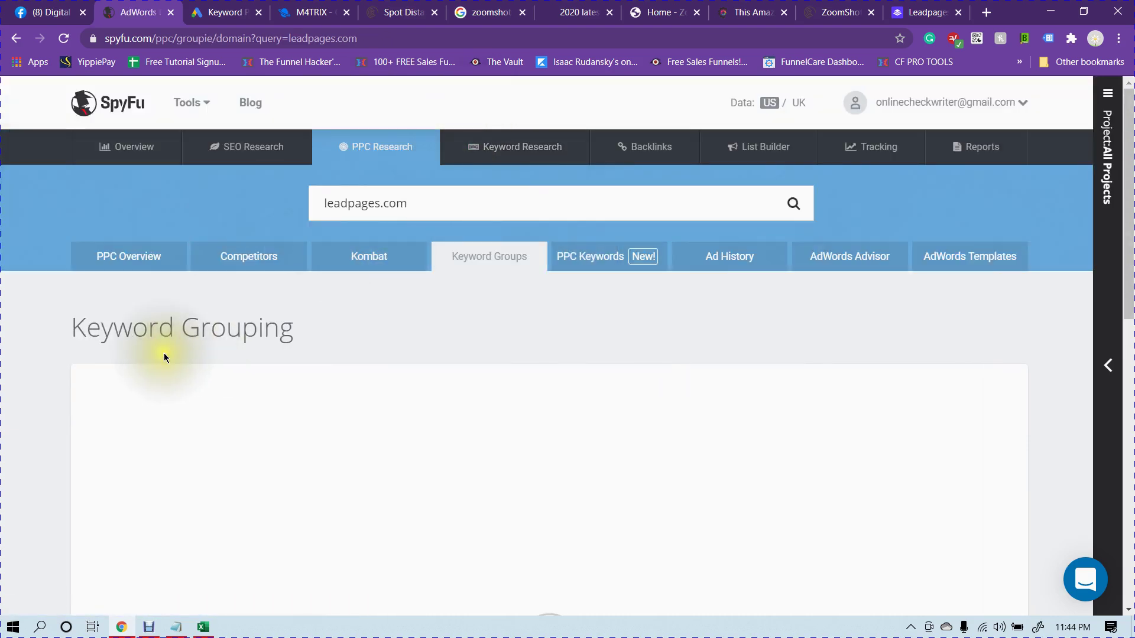
{"action": "scroll", "coordinate": [164, 353], "scroll_direction": "down", "scroll_amount": 3}
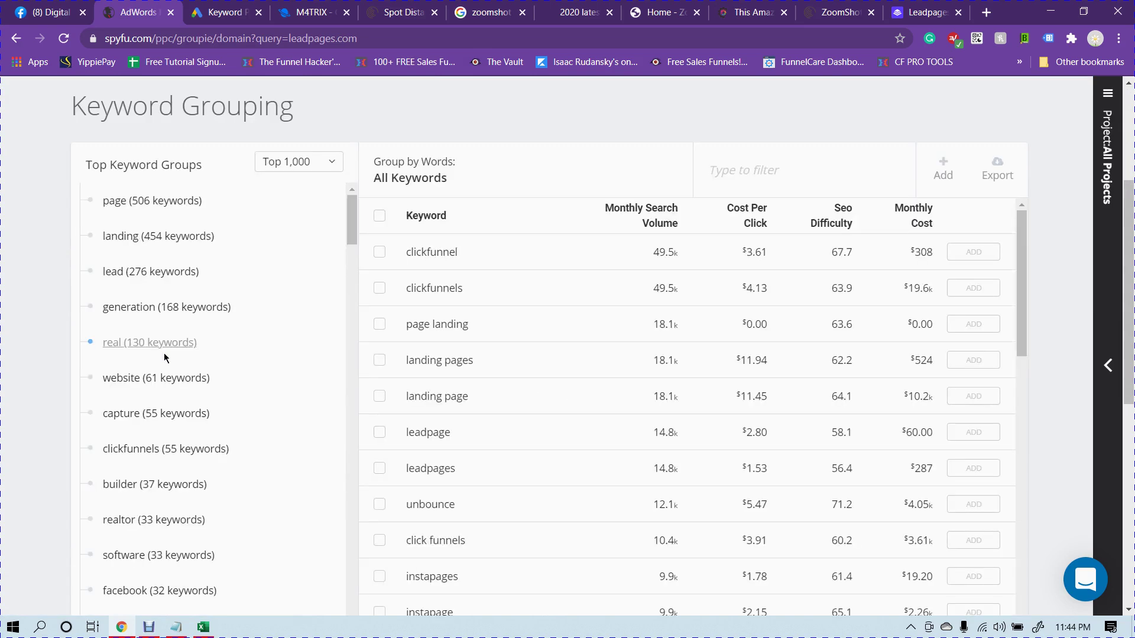
{"action": "left_click", "coordinate": [109, 200]}
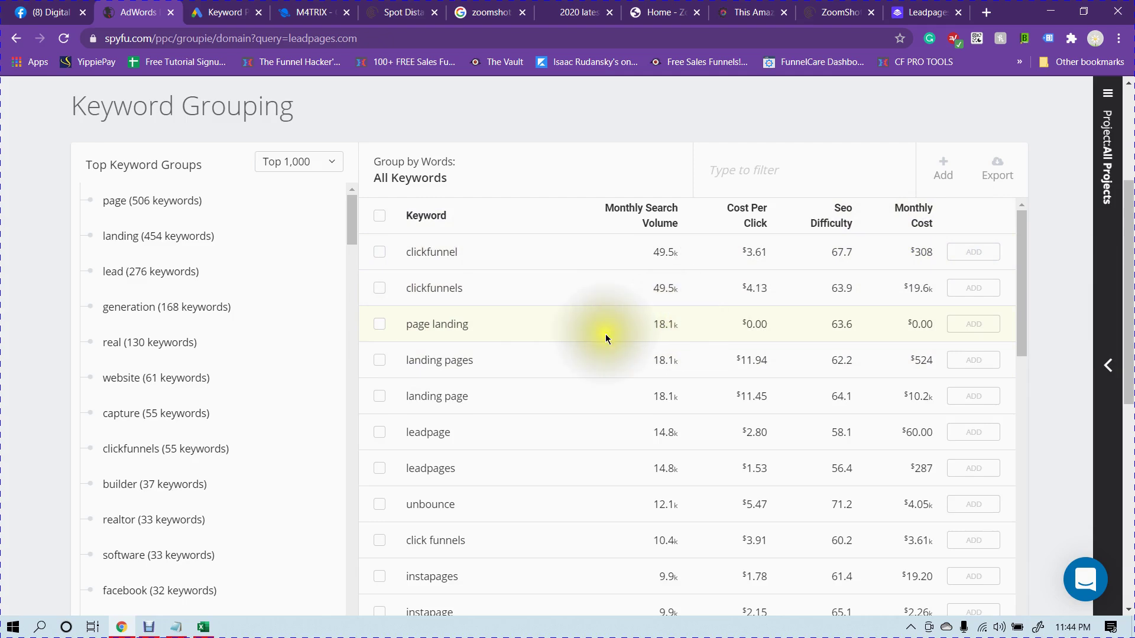
Look through the ungrouped keyword list for leadpages.com and the list of top keyword groups
{"action": "scroll", "coordinate": [508, 285], "scroll_direction": "down", "scroll_amount": 10}
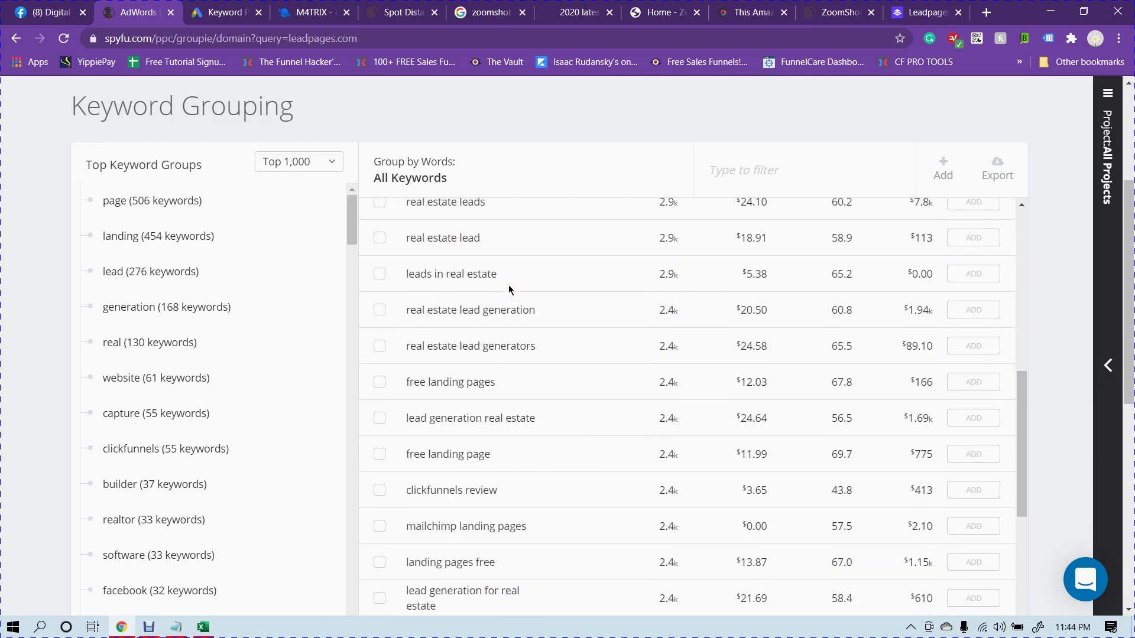
{"action": "scroll", "coordinate": [519, 314], "scroll_direction": "up", "scroll_amount": 8}
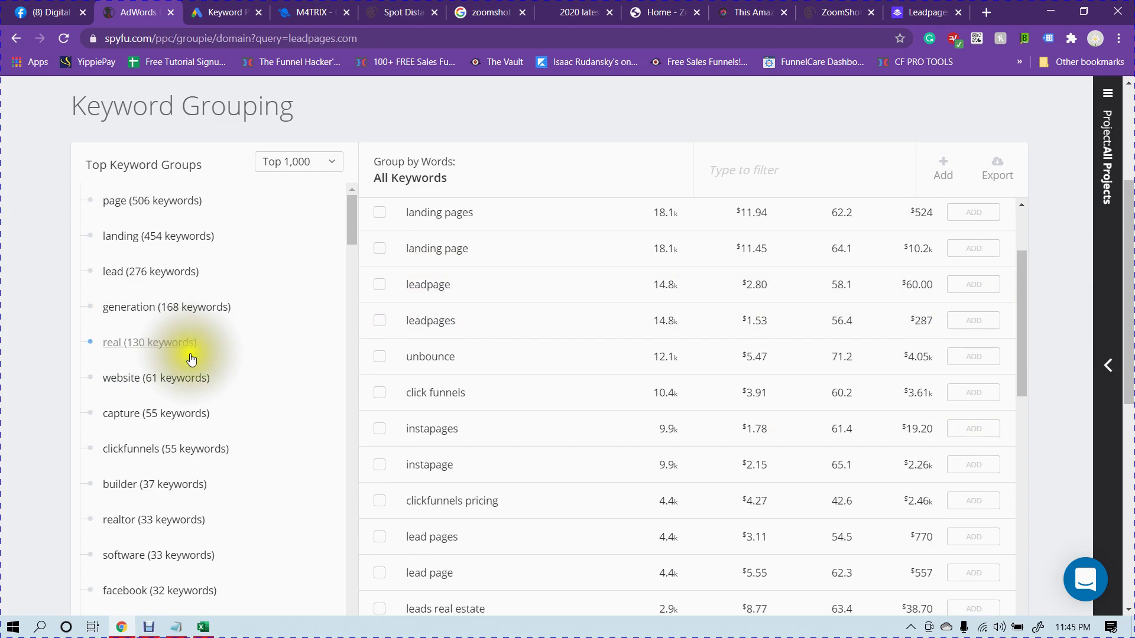
{"action": "scroll", "coordinate": [211, 366], "scroll_direction": "up", "scroll_amount": 4}
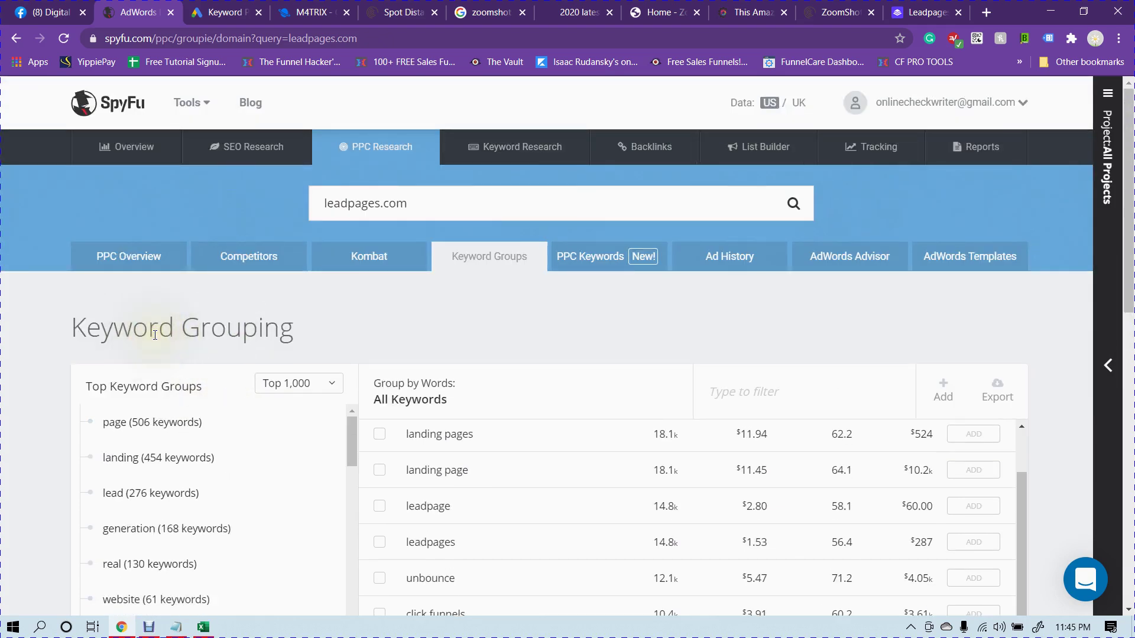
{"action": "scroll", "coordinate": [1, 334], "scroll_direction": "down", "scroll_amount": 1}
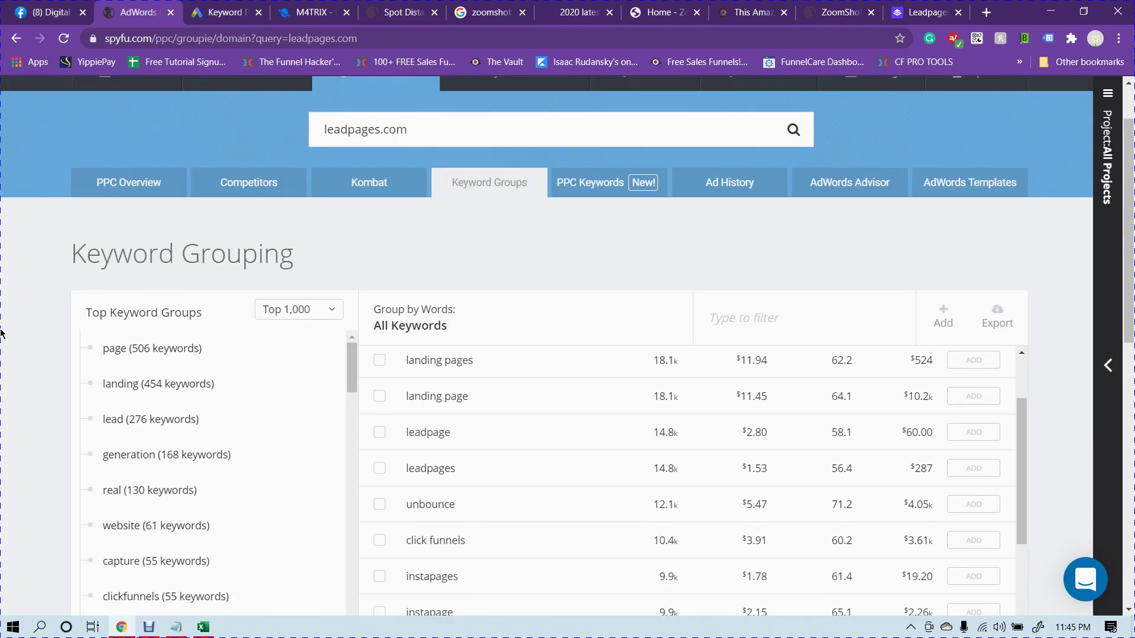
{"action": "scroll", "coordinate": [1, 334], "scroll_direction": "down", "scroll_amount": 1}
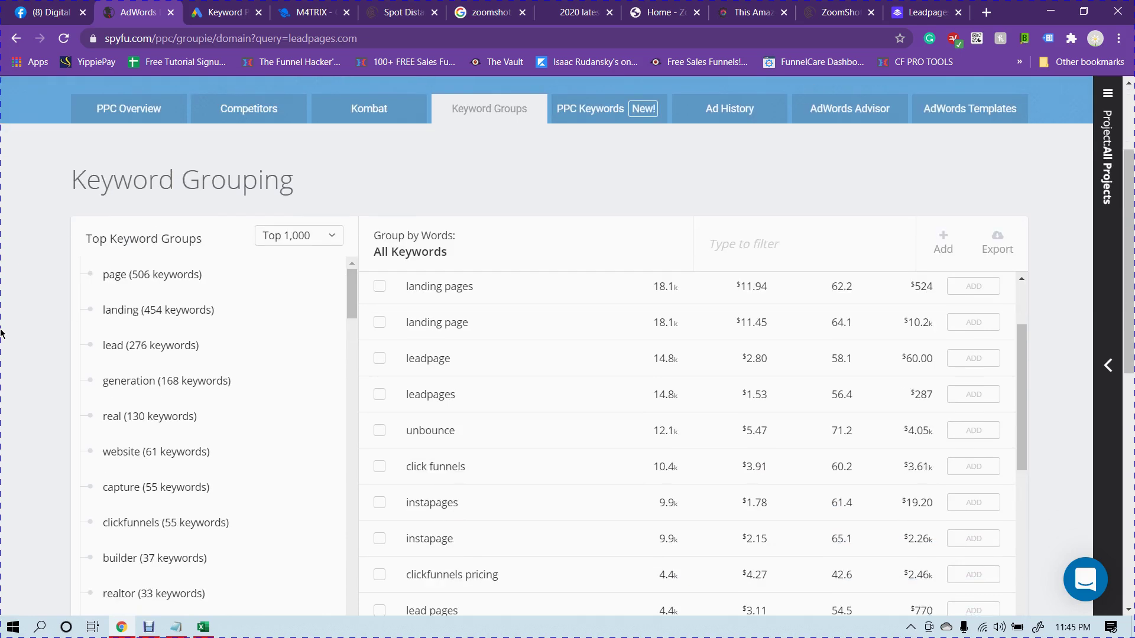
{"action": "scroll", "coordinate": [1, 333], "scroll_direction": "down", "scroll_amount": 1}
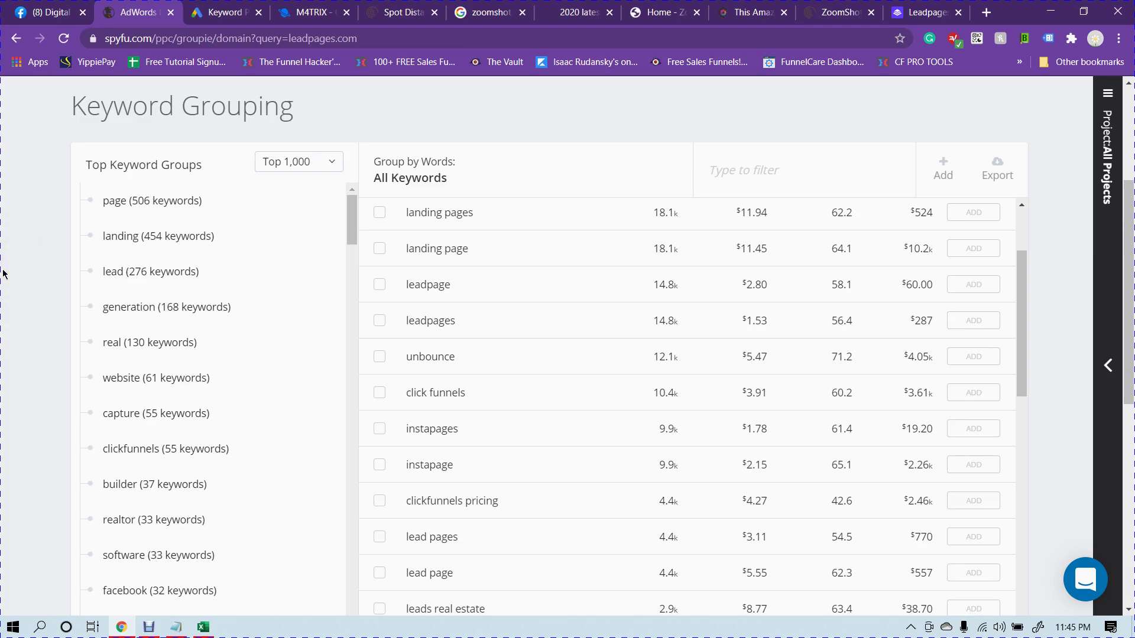
Open the "landing" keyword group and mark the keyword "mailchimp landing pages"
{"action": "left_click", "coordinate": [137, 239]}
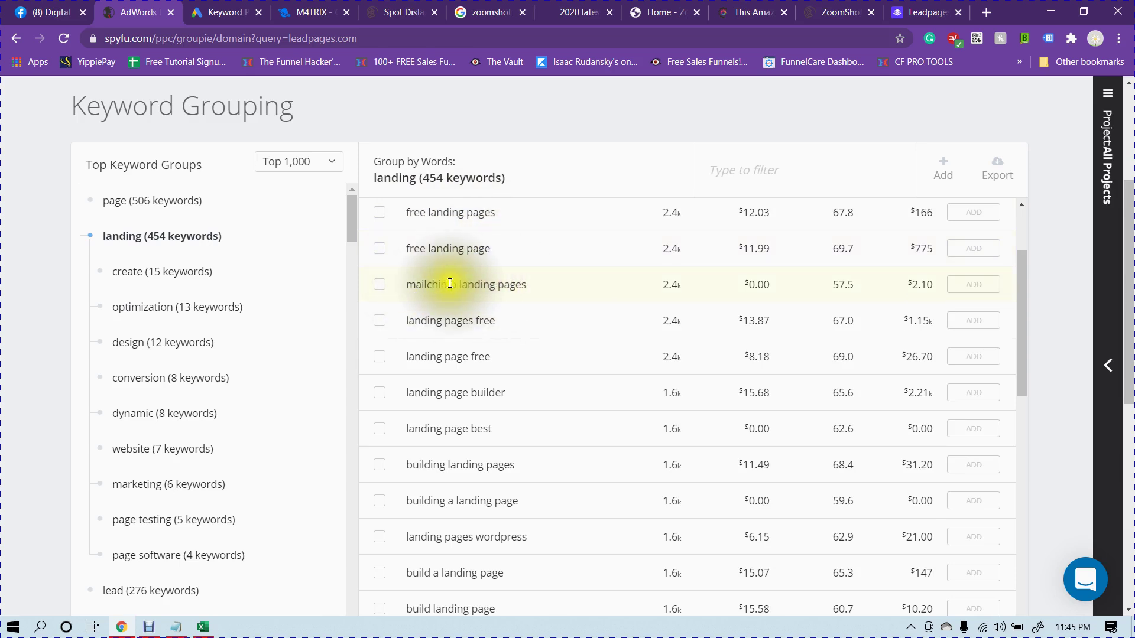
{"action": "left_click", "coordinate": [377, 294]}
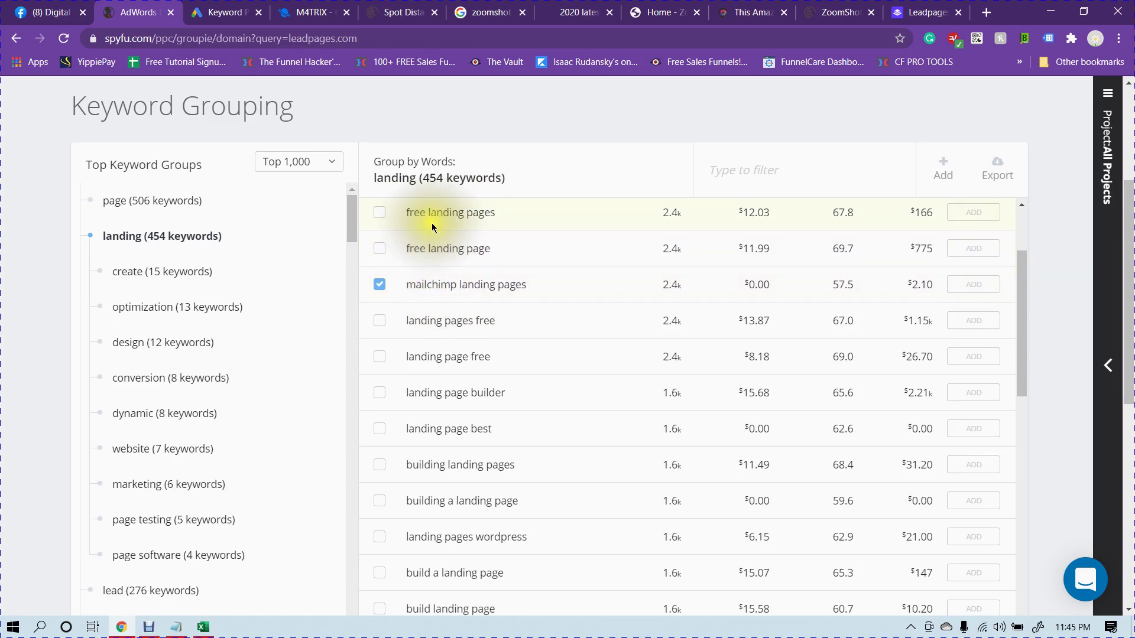
{"action": "left_click_drag", "start_coordinate": [404, 211], "coordinate": [500, 222]}
{"action": "left_click", "coordinate": [502, 222]}
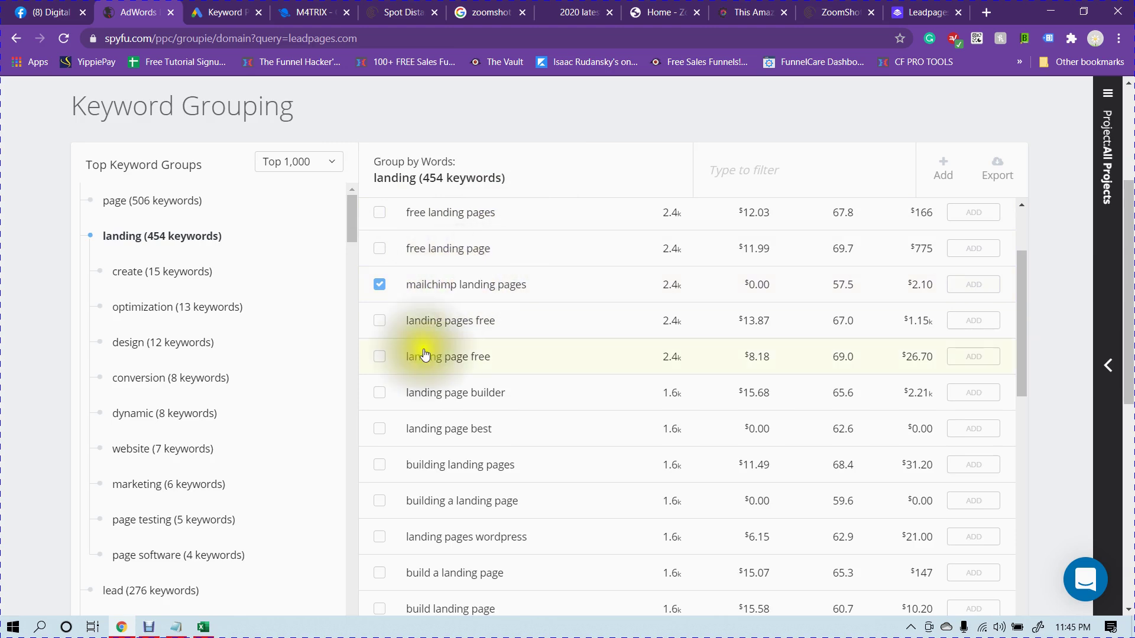
Switch to the Excel workbook, enter "negative" in J1 with "mailchimpljfldsjf" in J2 below it, and widen column J
{"action": "left_click", "coordinate": [176, 627]}
{"action": "left_click", "coordinate": [178, 628]}
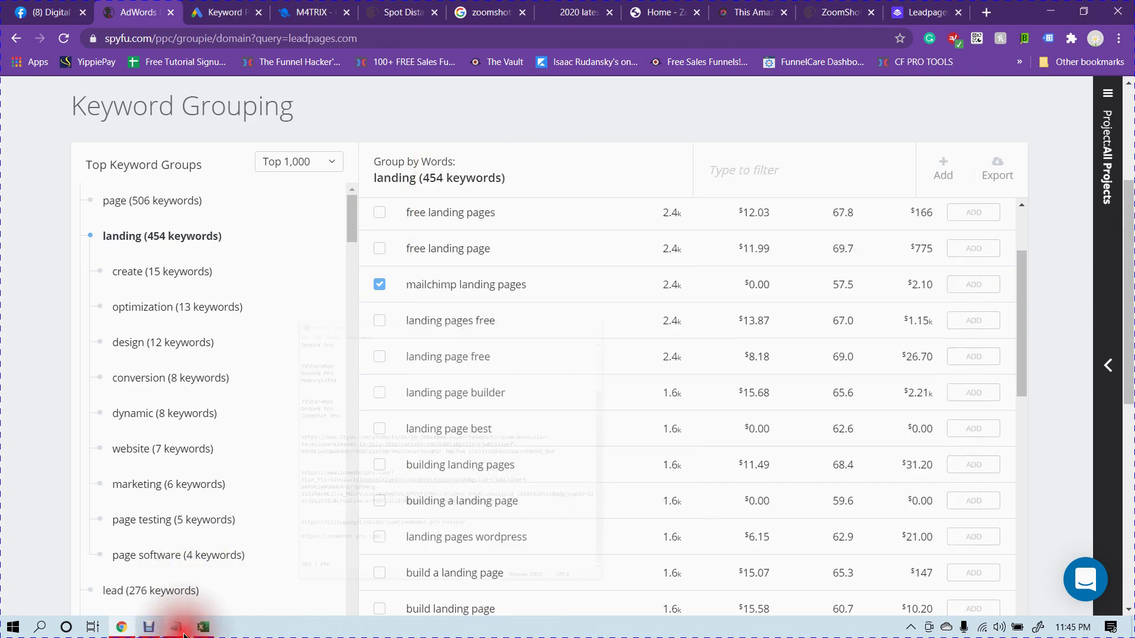
{"action": "left_click", "coordinate": [203, 628]}
{"action": "left_click", "coordinate": [556, 170]}
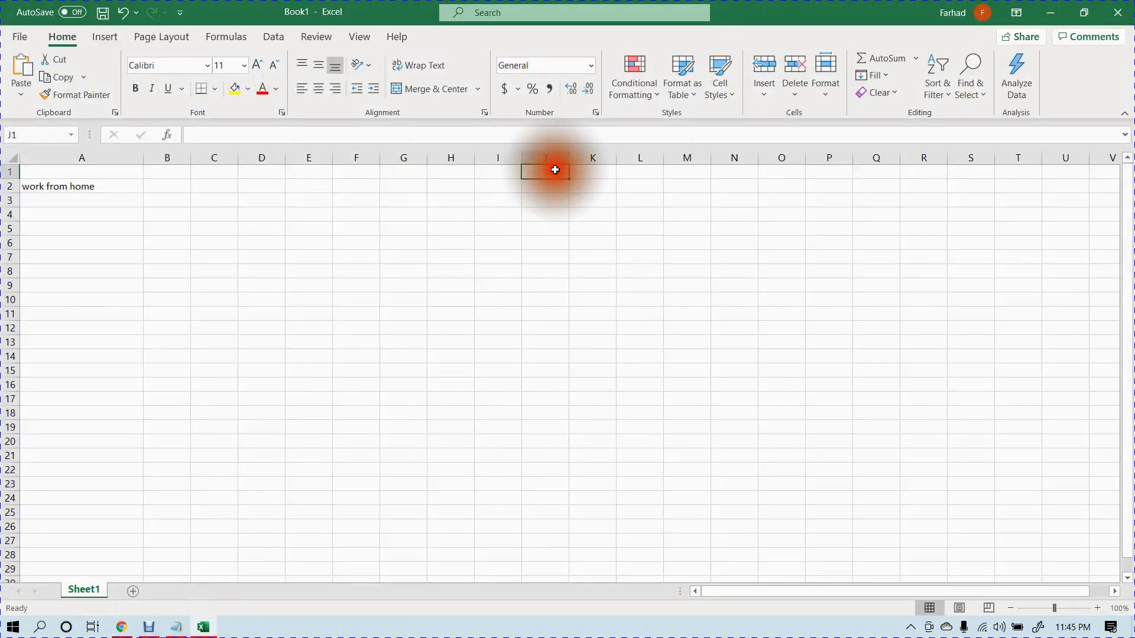
{"action": "type", "text": "negative"}
{"action": "key", "text": "Return"}
{"action": "type", "text": "mailchimpljfldsjf"}
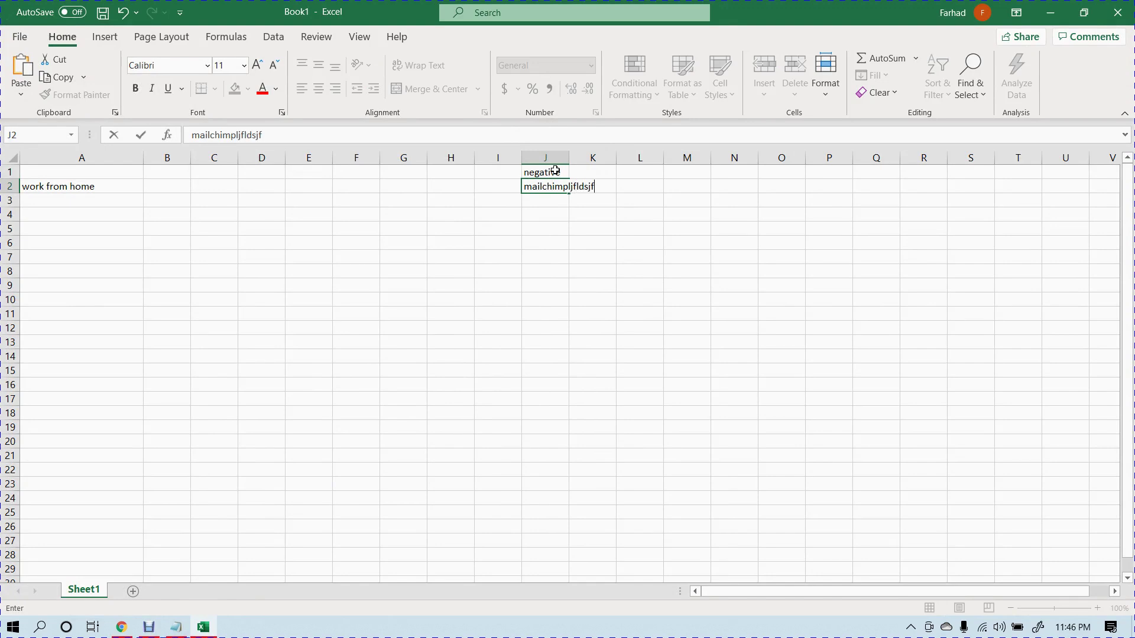
{"action": "key", "text": "Return"}
{"action": "left_click_drag", "start_coordinate": [568, 157], "coordinate": [600, 169]}
{"action": "left_click", "coordinate": [362, 326]}
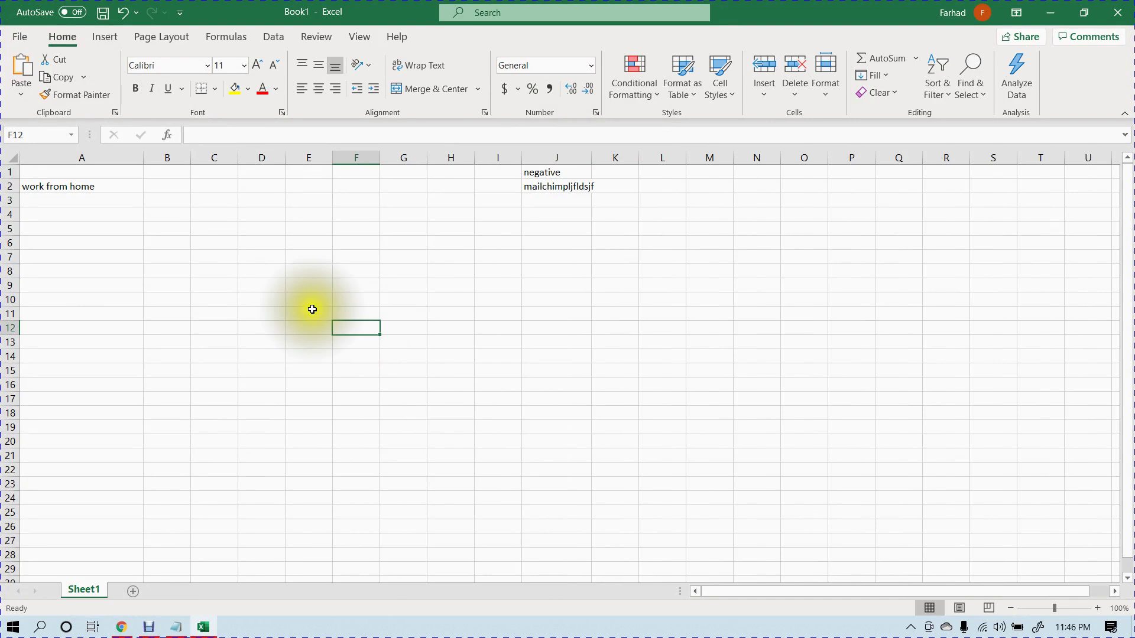
Enter the heading "landing" in cell C1
{"action": "left_click", "coordinate": [227, 172]}
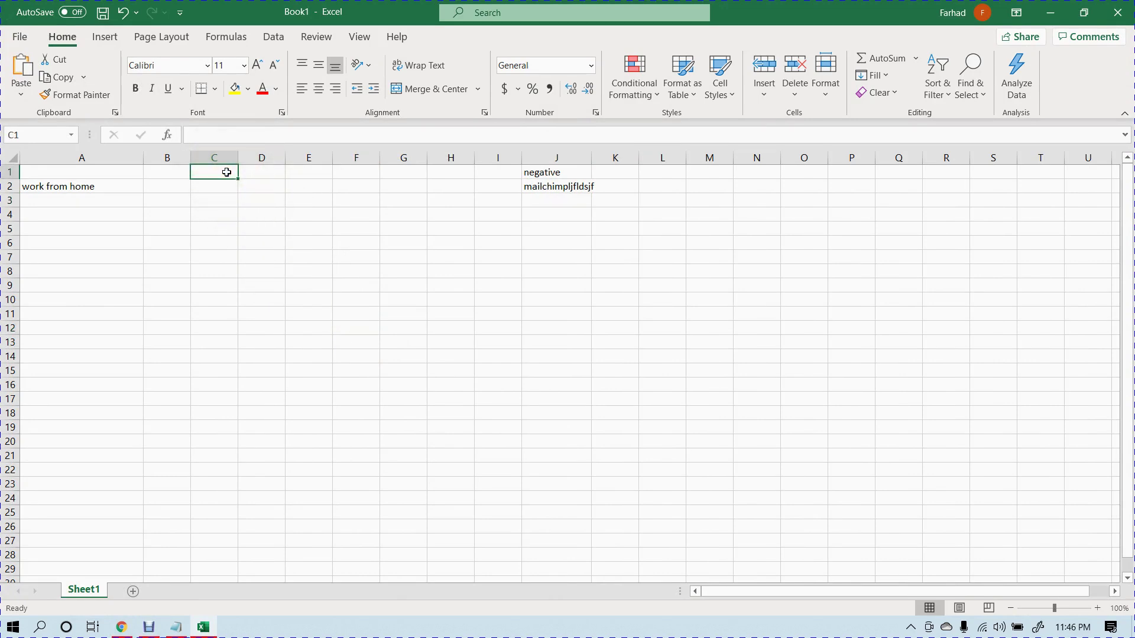
{"action": "type", "text": "landing"}
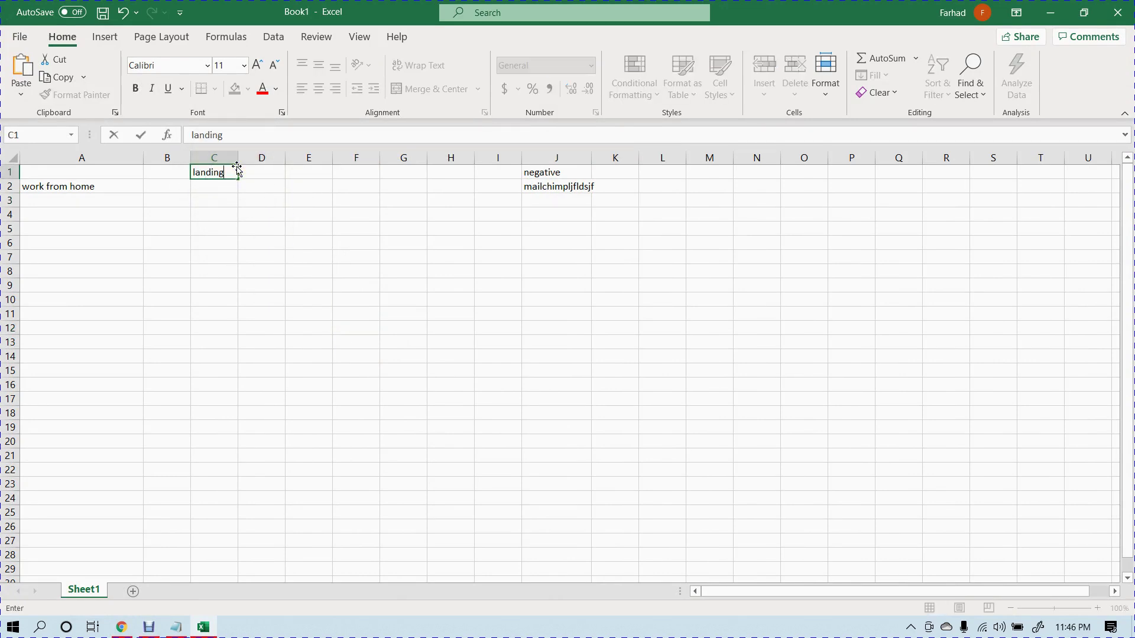
{"action": "key", "text": "Return"}
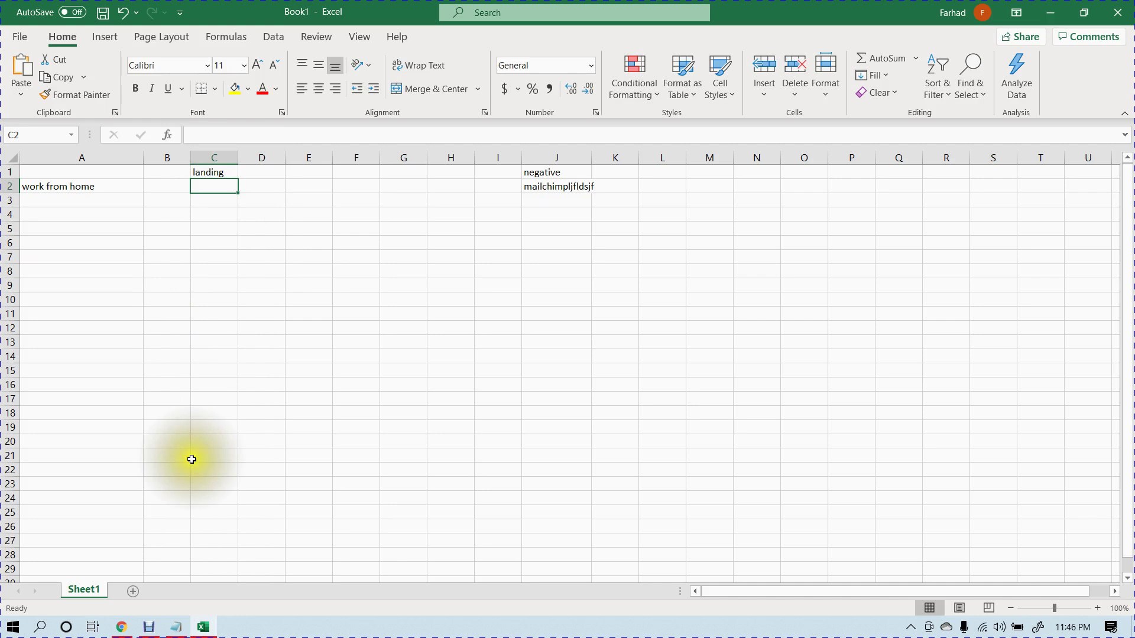
Return to SpyFu in Chrome and examine the "landing" group's keywords down to the end of the list for negative keyword candidates
{"action": "left_click", "coordinate": [203, 633]}
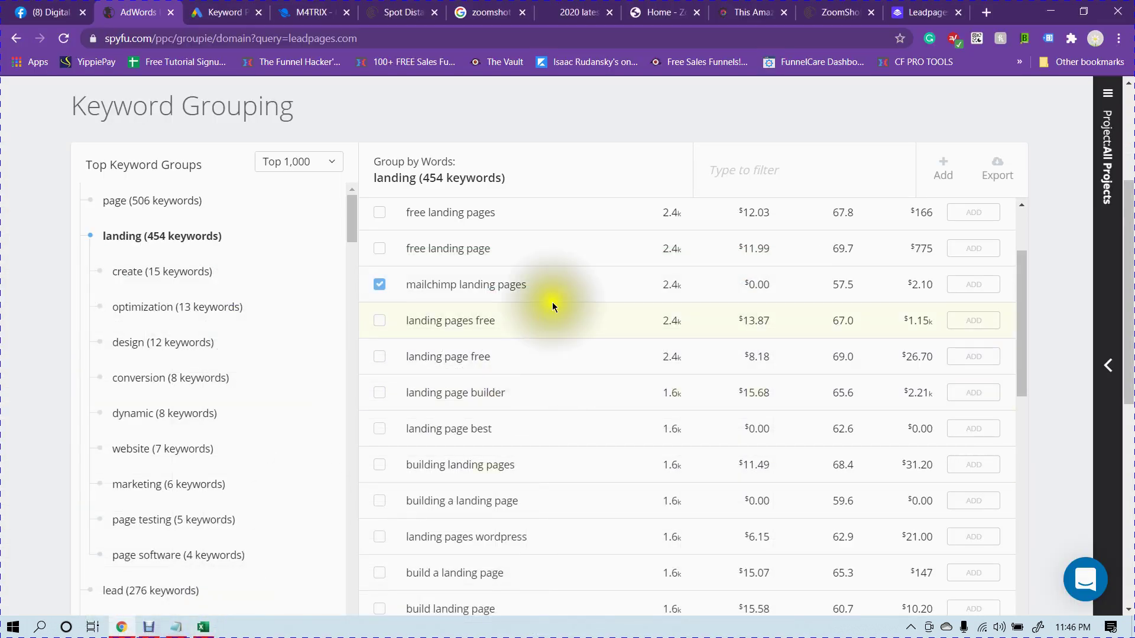
{"action": "left_click", "coordinate": [482, 321]}
{"action": "left_click", "coordinate": [404, 393]}
{"action": "left_click", "coordinate": [498, 389]}
{"action": "scroll", "coordinate": [519, 331], "scroll_direction": "down", "scroll_amount": 15}
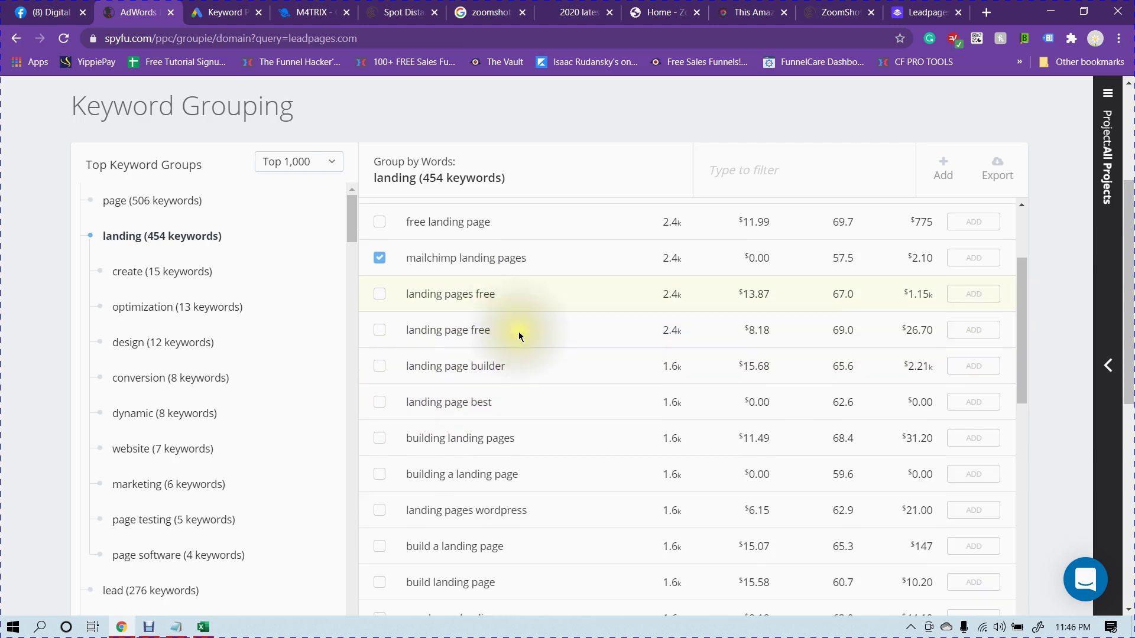
{"action": "scroll", "coordinate": [519, 332], "scroll_direction": "up", "scroll_amount": 12}
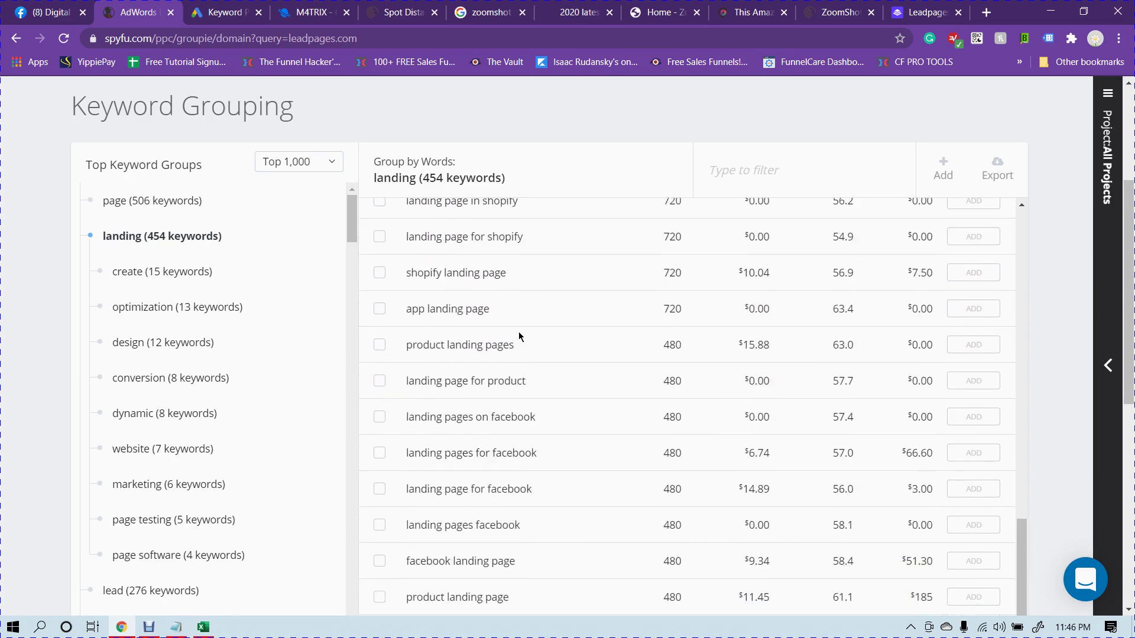
{"action": "scroll", "coordinate": [519, 331], "scroll_direction": "down", "scroll_amount": 9}
{"action": "scroll", "coordinate": [519, 337], "scroll_direction": "down", "scroll_amount": 4}
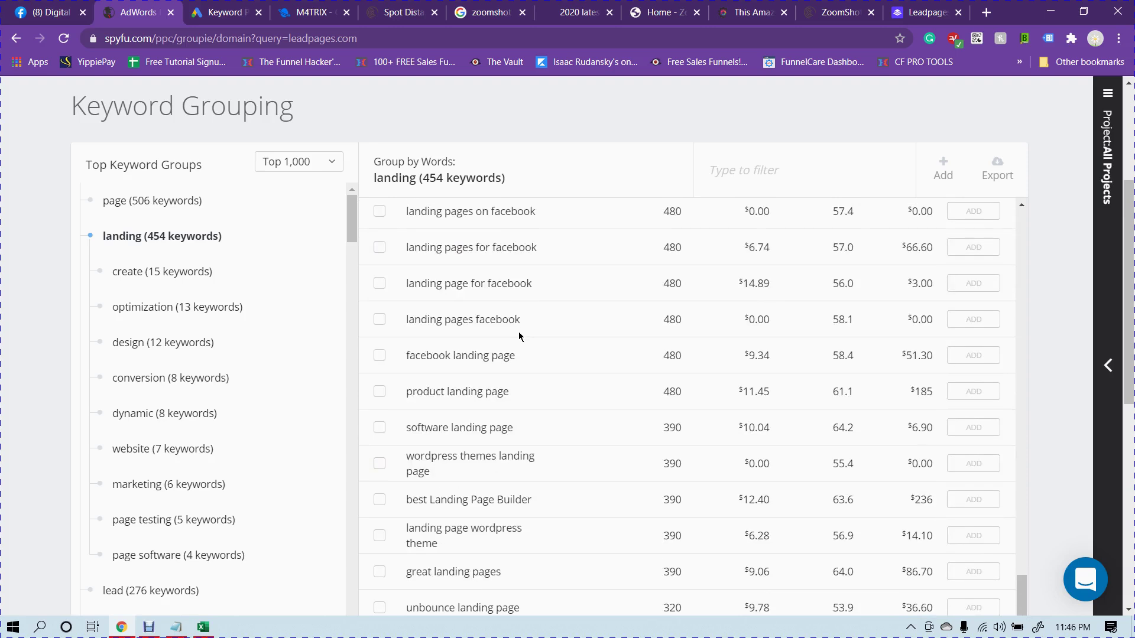
{"action": "scroll", "coordinate": [1038, 349], "scroll_direction": "down", "scroll_amount": 3}
{"action": "left_click", "coordinate": [604, 412]}
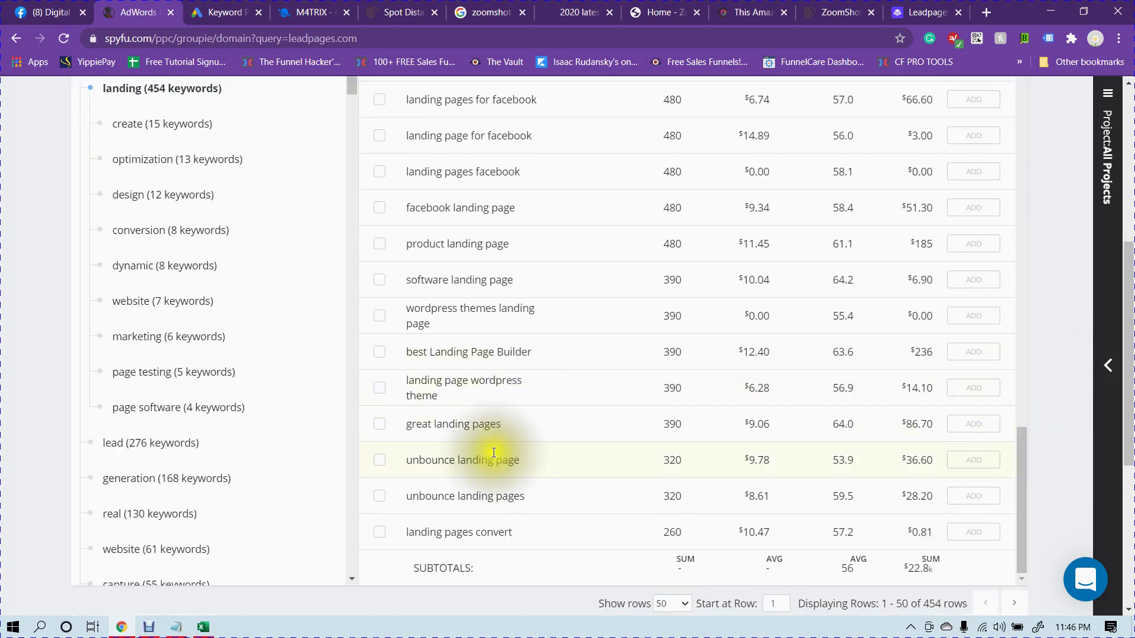
Copy the keyword "unbounce landing pages" into cell J3 of the Excel workbook, under the "negative" heading
{"action": "left_click", "coordinate": [405, 494]}
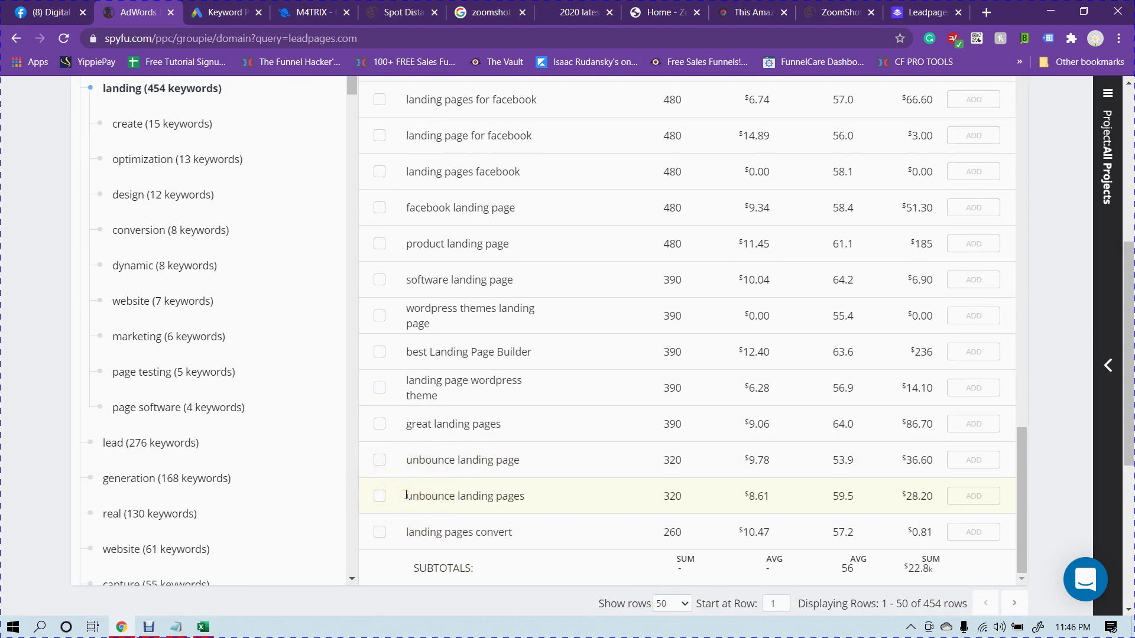
{"action": "left_click_drag", "start_coordinate": [405, 495], "coordinate": [528, 491]}
{"action": "key", "text": "ctrl+c"}
{"action": "left_click", "coordinate": [203, 627]}
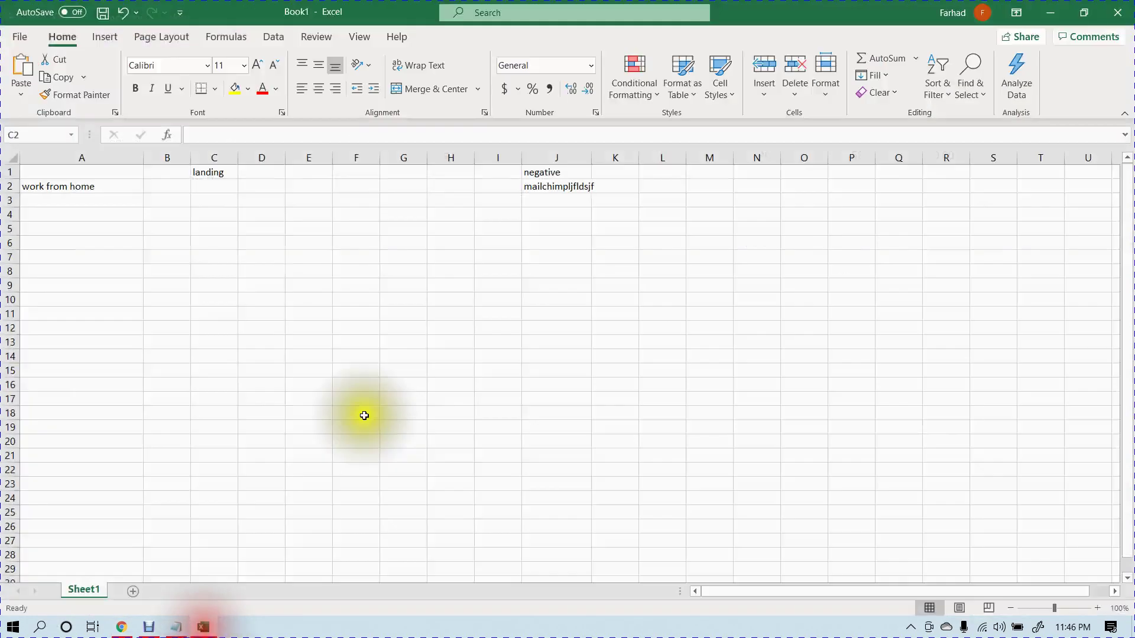
{"action": "left_click", "coordinate": [553, 202]}
{"action": "key", "text": "ctrl+v"}
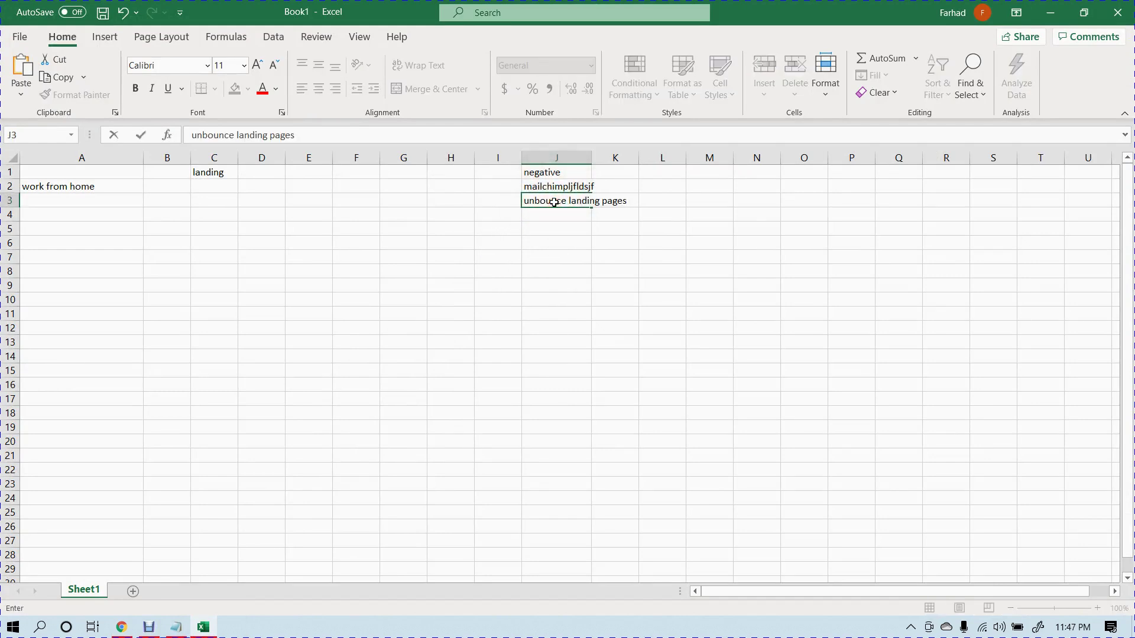
{"action": "key", "text": "Return"}
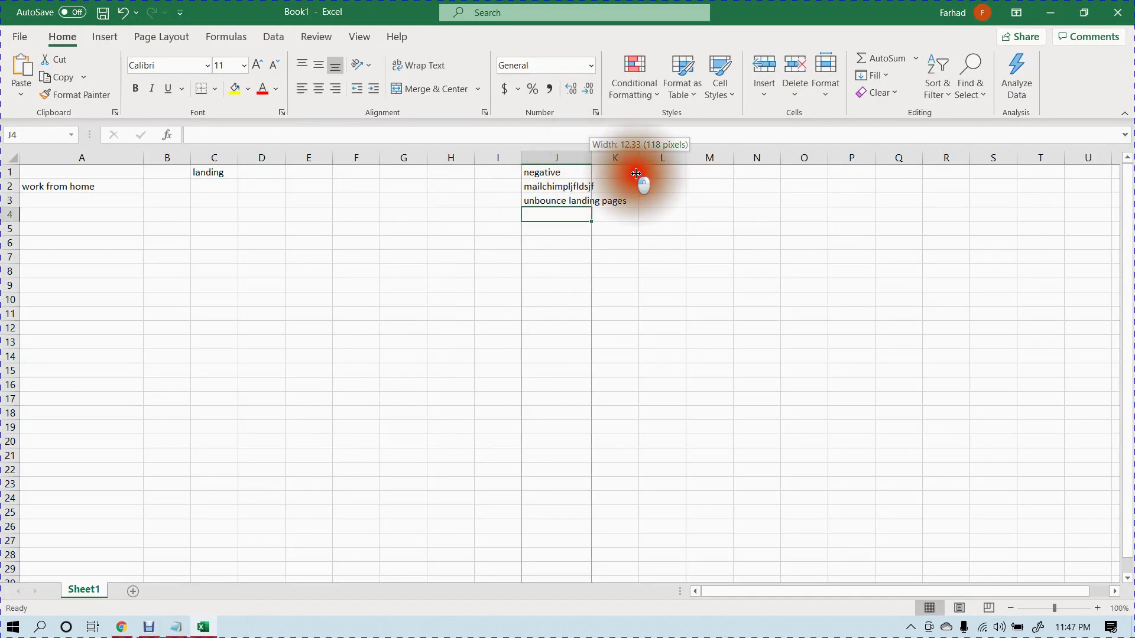
Widen column J to fit its longest keyword
{"action": "double_click", "coordinate": [591, 157]}
{"action": "left_click", "coordinate": [620, 254]}
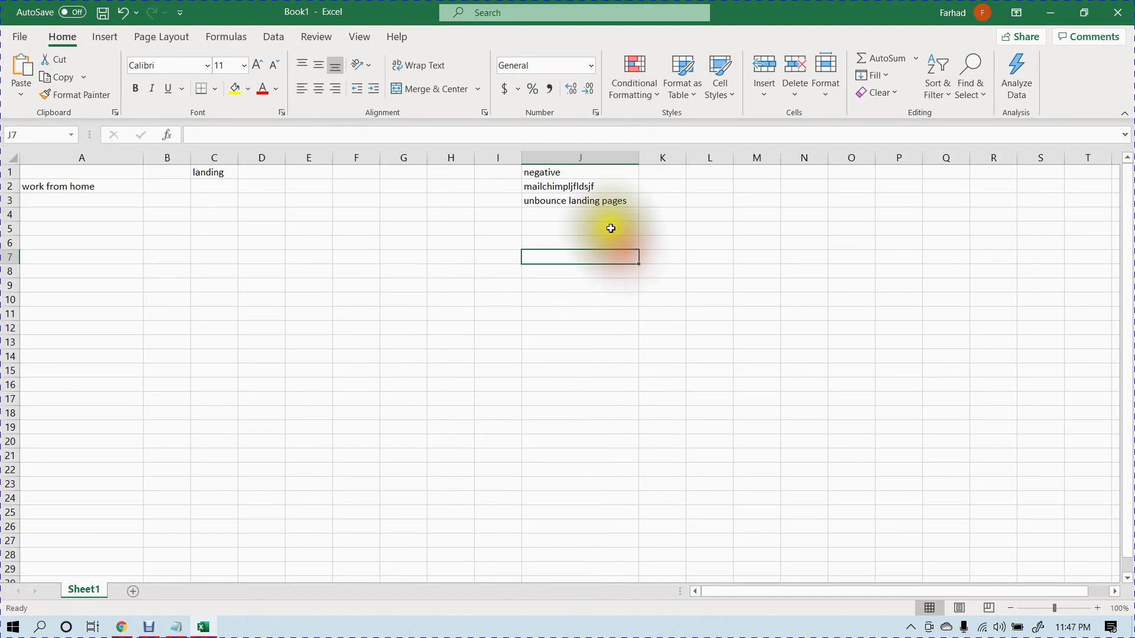
{"action": "left_click", "coordinate": [593, 201]}
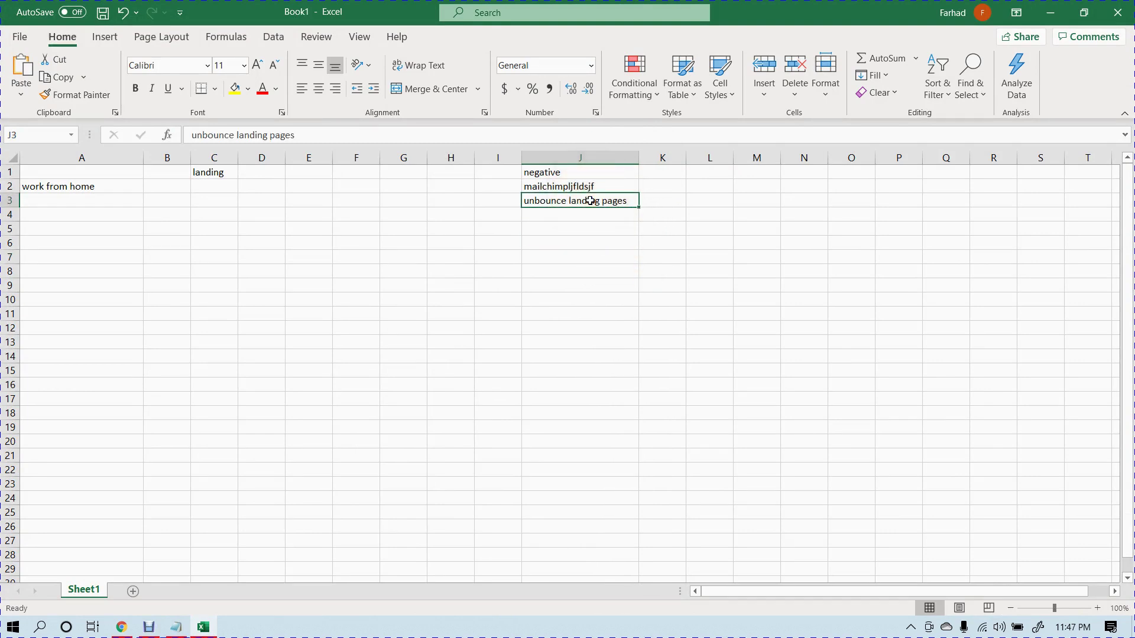
{"action": "left_click", "coordinate": [570, 198]}
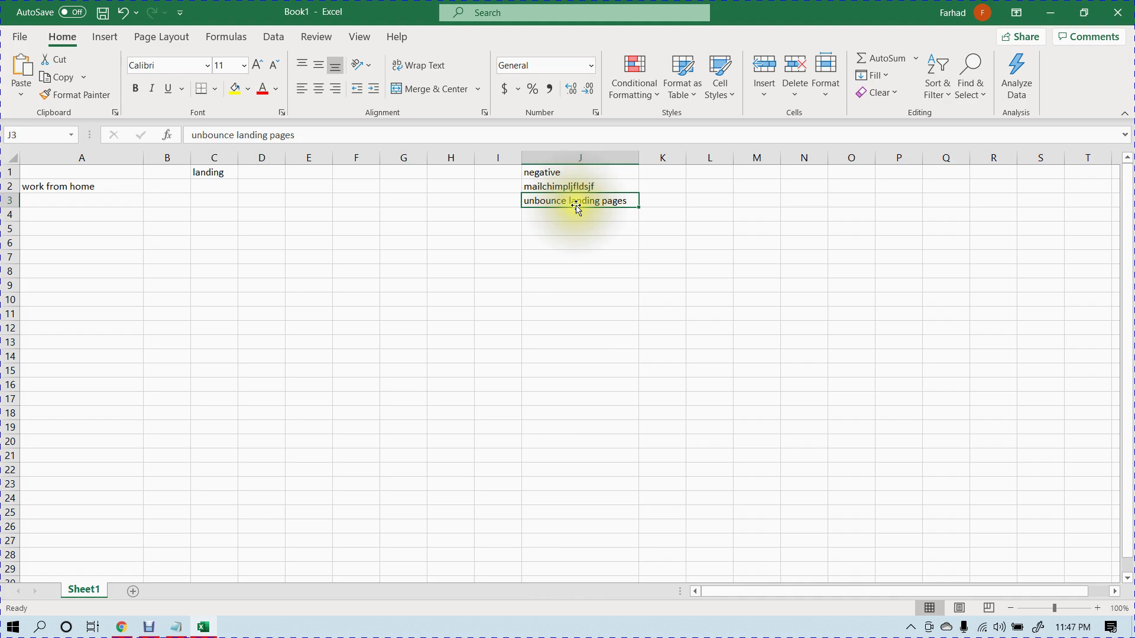
{"action": "double_click", "coordinate": [580, 212]}
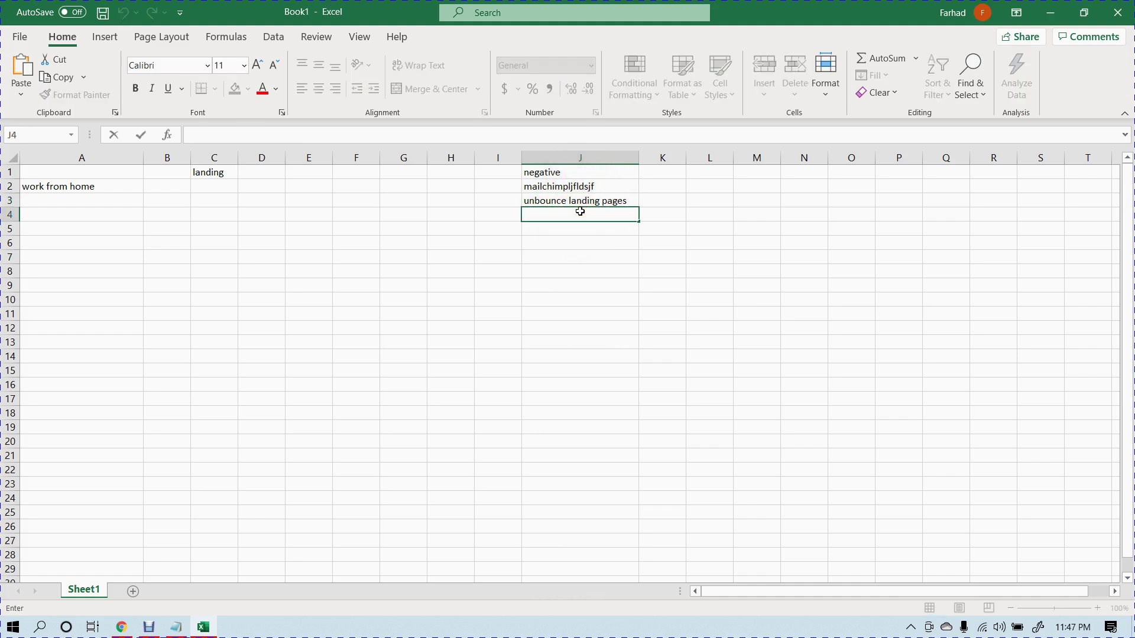
{"action": "left_click", "coordinate": [583, 230]}
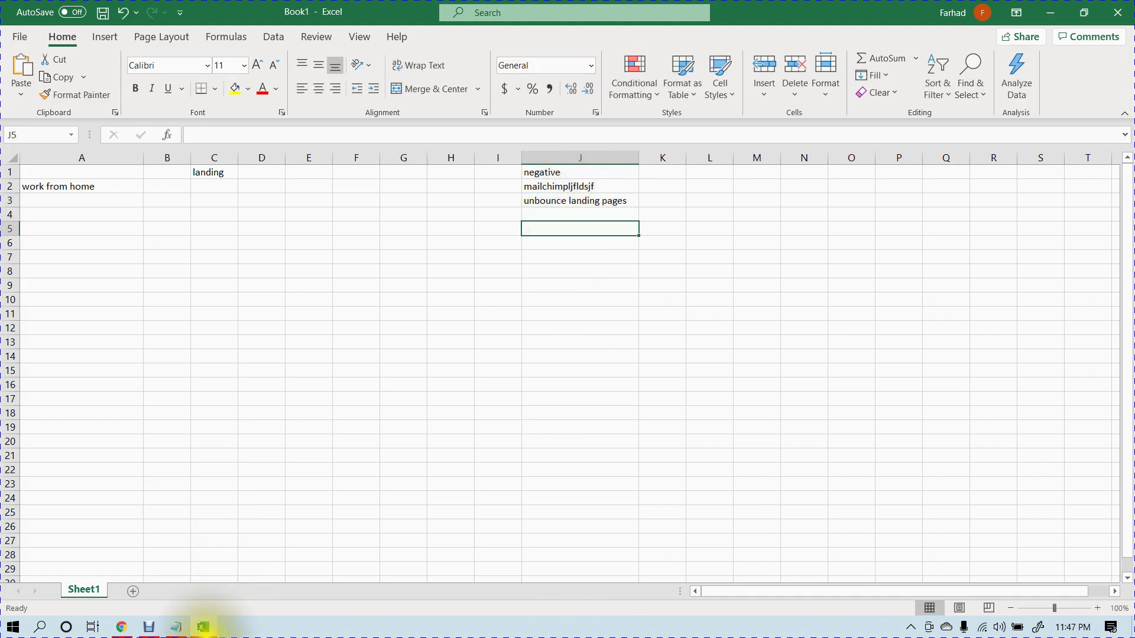
Switch back to SpyFu in Chrome and review the "landing" group's keywords from the end of the list upward
{"action": "left_click", "coordinate": [121, 626]}
{"action": "left_click", "coordinate": [1035, 336]}
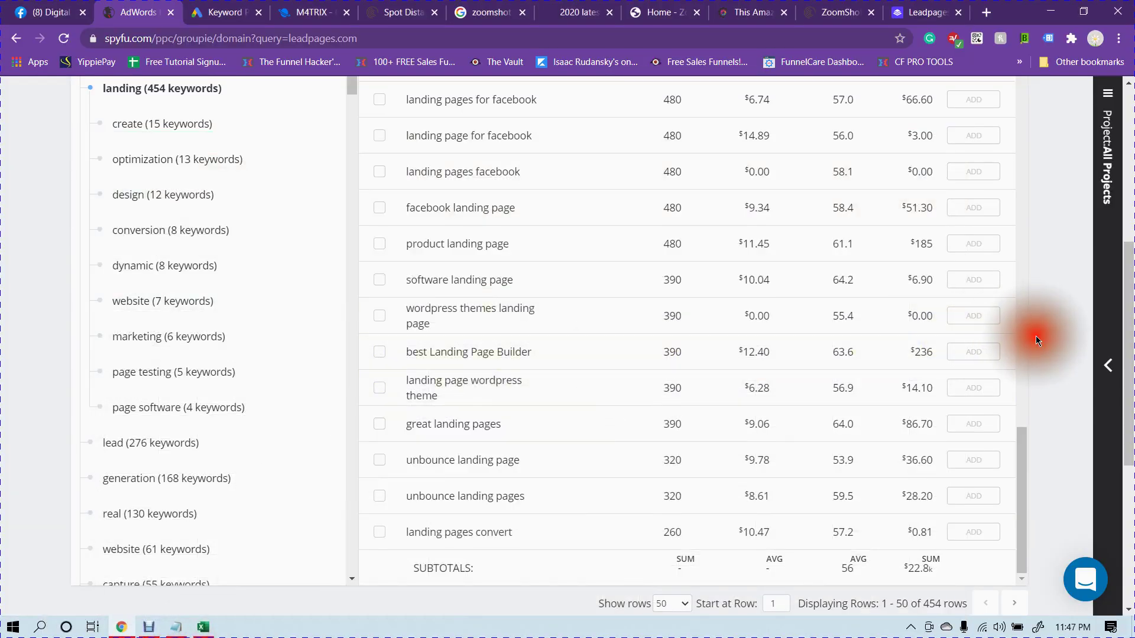
{"action": "scroll", "coordinate": [533, 390], "scroll_direction": "up", "scroll_amount": 1}
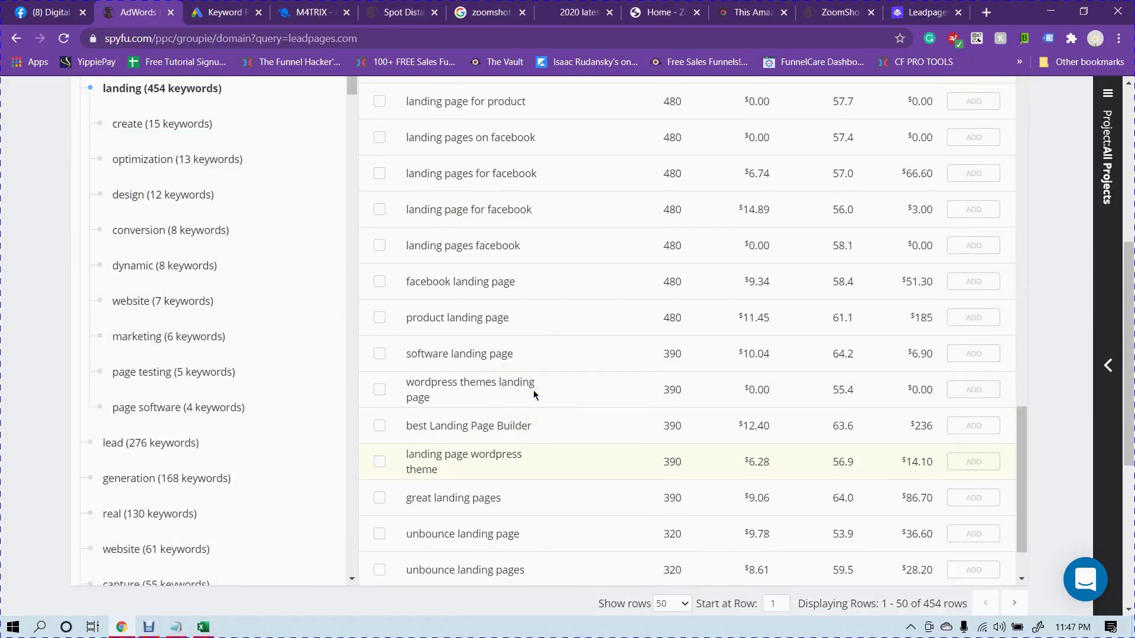
{"action": "scroll", "coordinate": [533, 390], "scroll_direction": "up", "scroll_amount": 2}
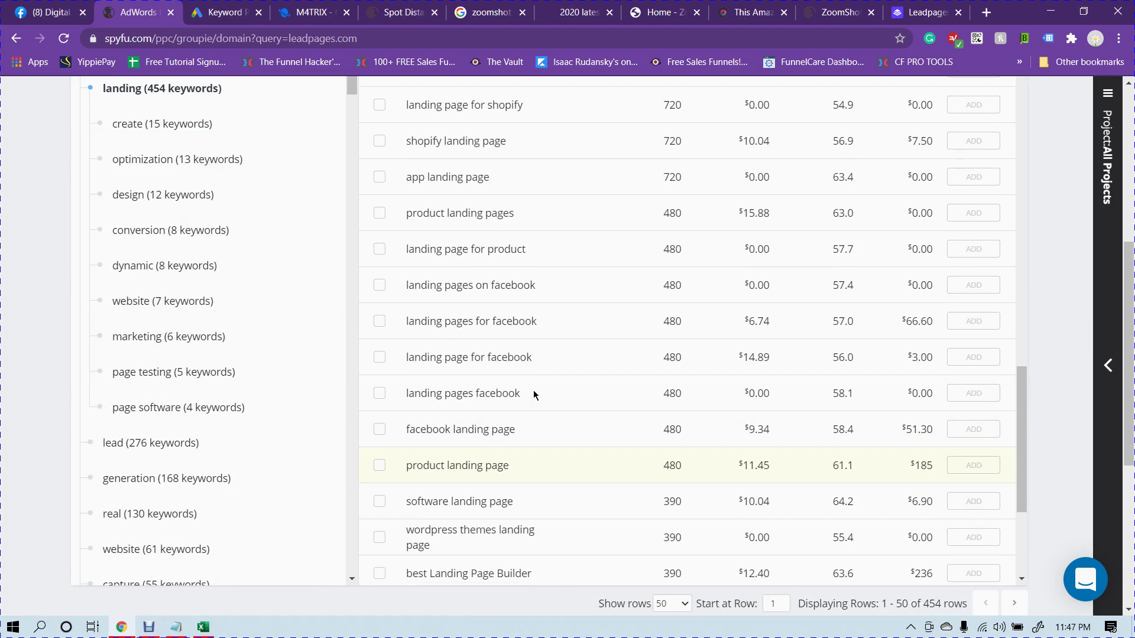
{"action": "scroll", "coordinate": [533, 395], "scroll_direction": "up", "scroll_amount": 3}
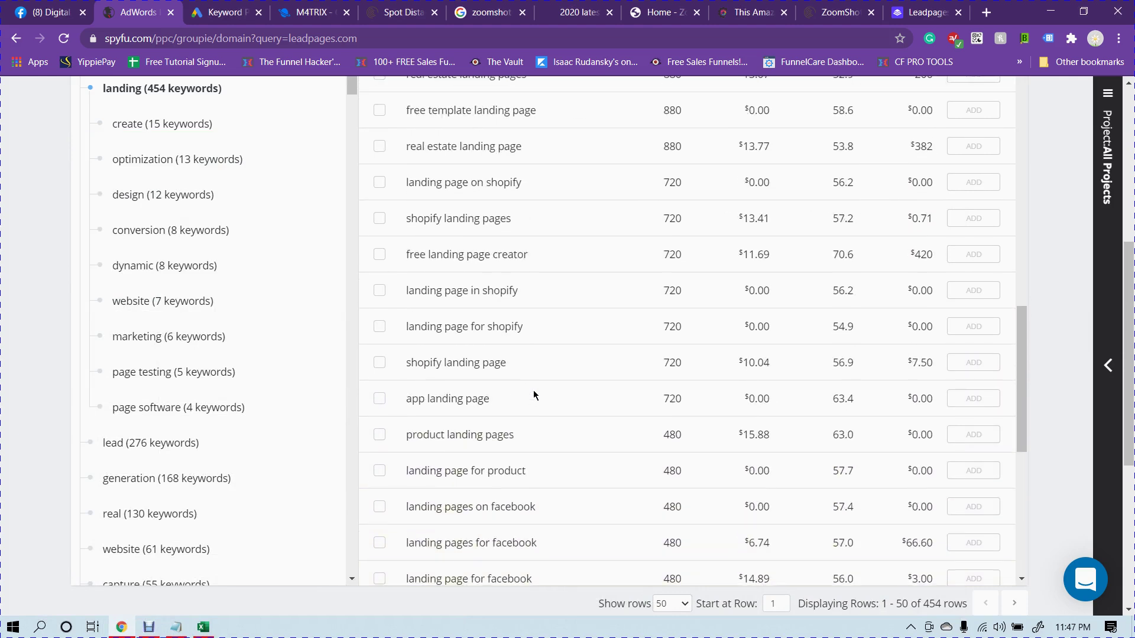
{"action": "scroll", "coordinate": [533, 395], "scroll_direction": "up", "scroll_amount": 4}
{"action": "scroll", "coordinate": [533, 390], "scroll_direction": "up", "scroll_amount": 8}
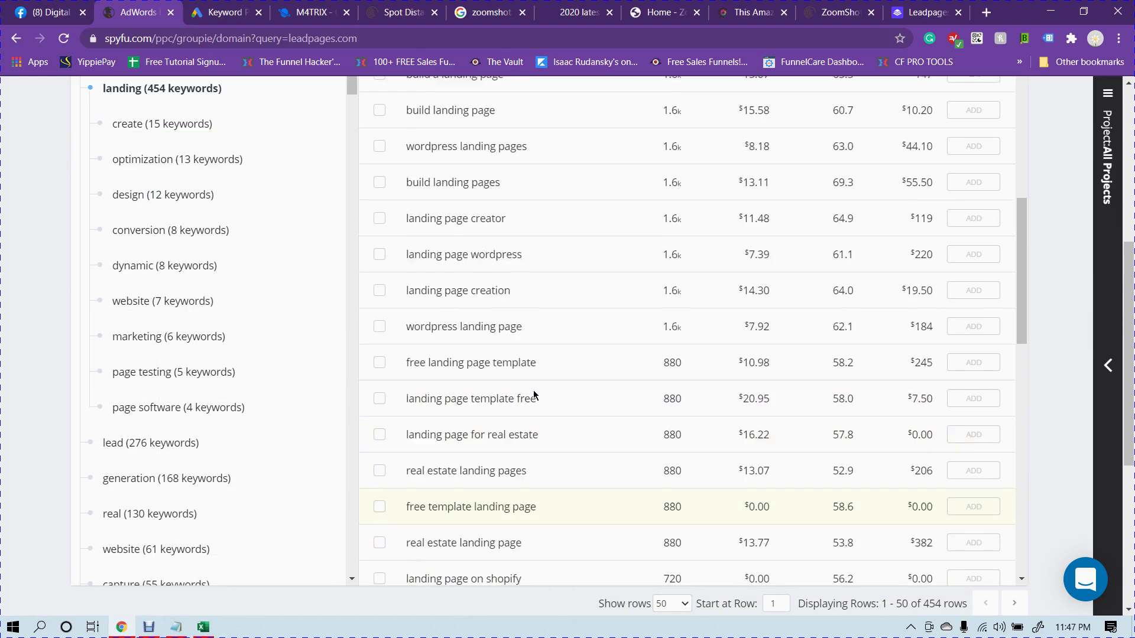
Copy the keyword "landing page builder" from SpyFu's "landing" group and search Google for it in a new browser tab
{"action": "scroll", "coordinate": [520, 289], "scroll_direction": "up", "scroll_amount": 3}
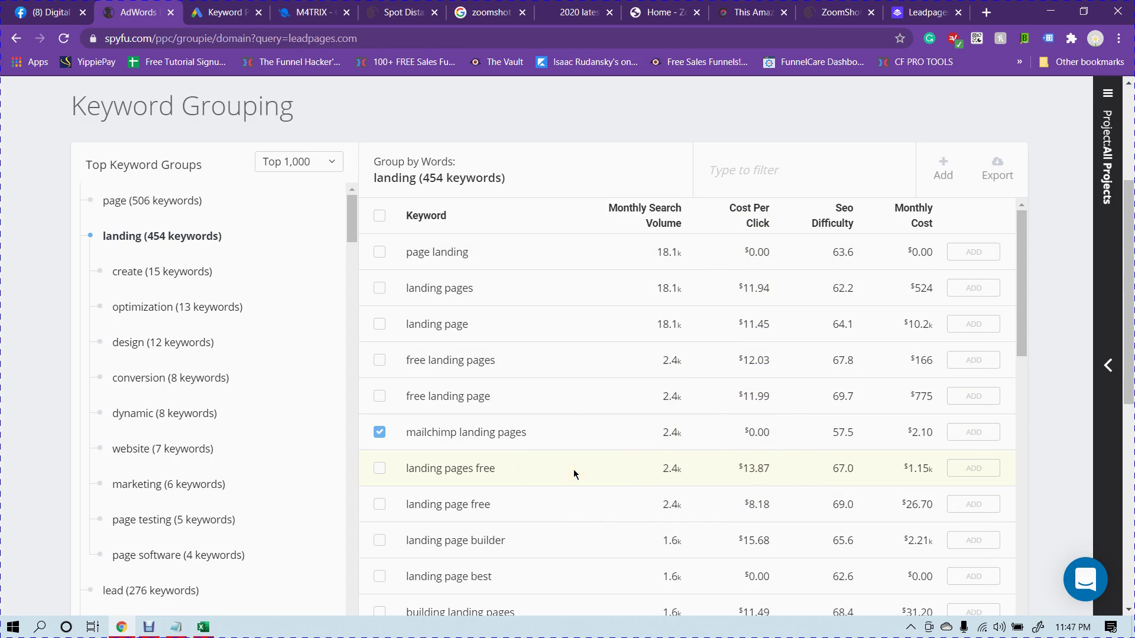
{"action": "scroll", "coordinate": [573, 470], "scroll_direction": "down", "scroll_amount": 1}
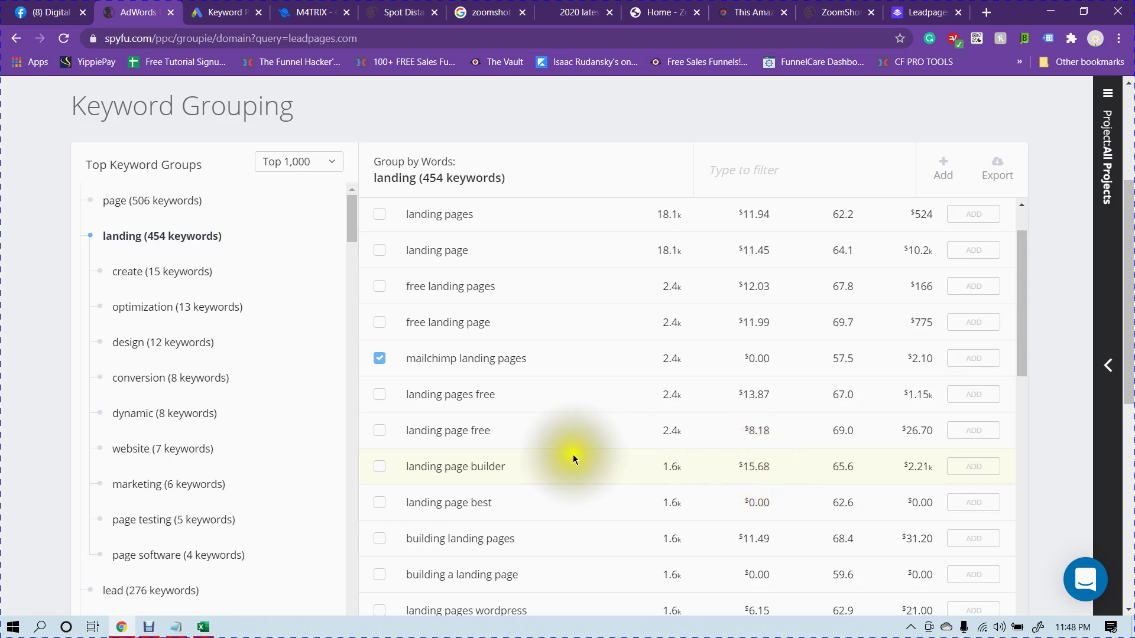
{"action": "left_click_drag", "start_coordinate": [406, 465], "coordinate": [507, 466]}
{"action": "key", "text": "ctrl+c"}
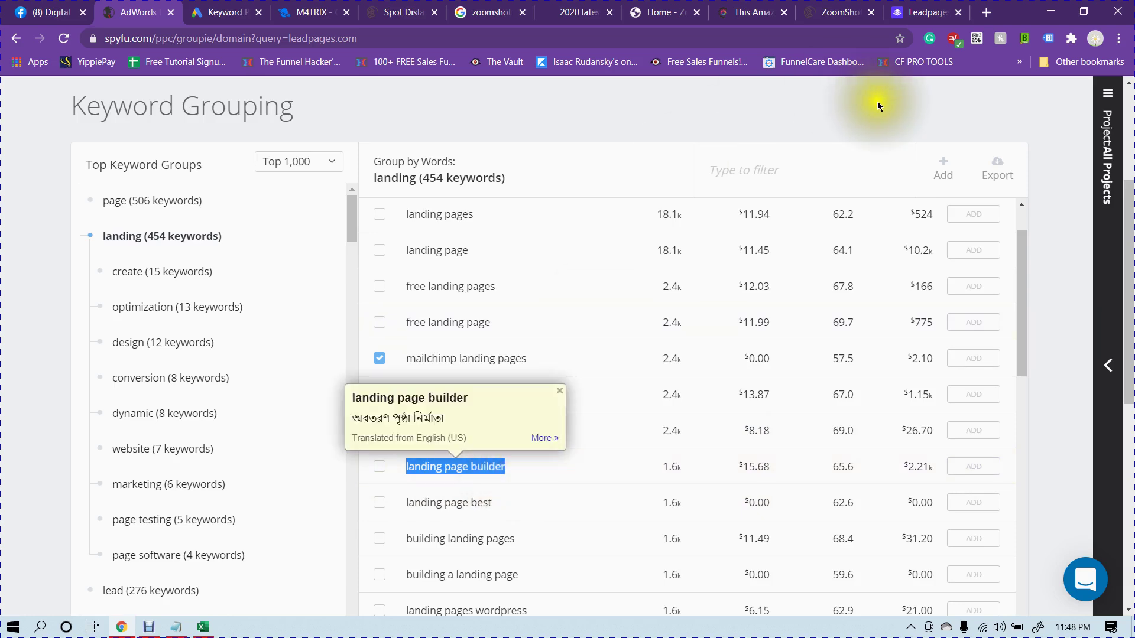
{"action": "left_click", "coordinate": [984, 11]}
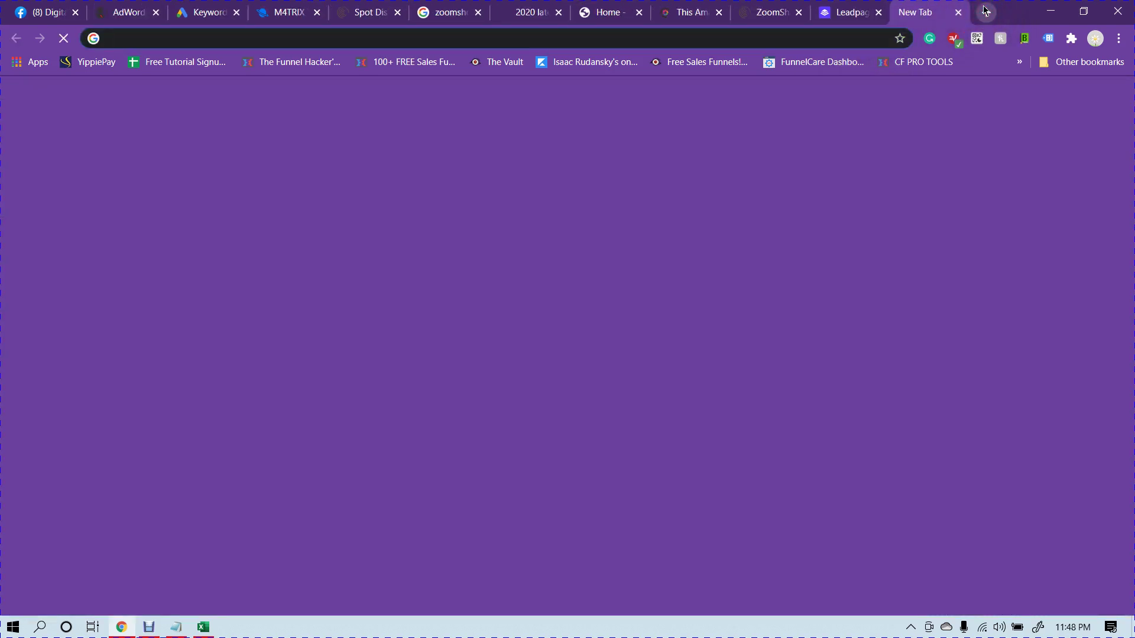
{"action": "key", "text": "ctrl+v"}
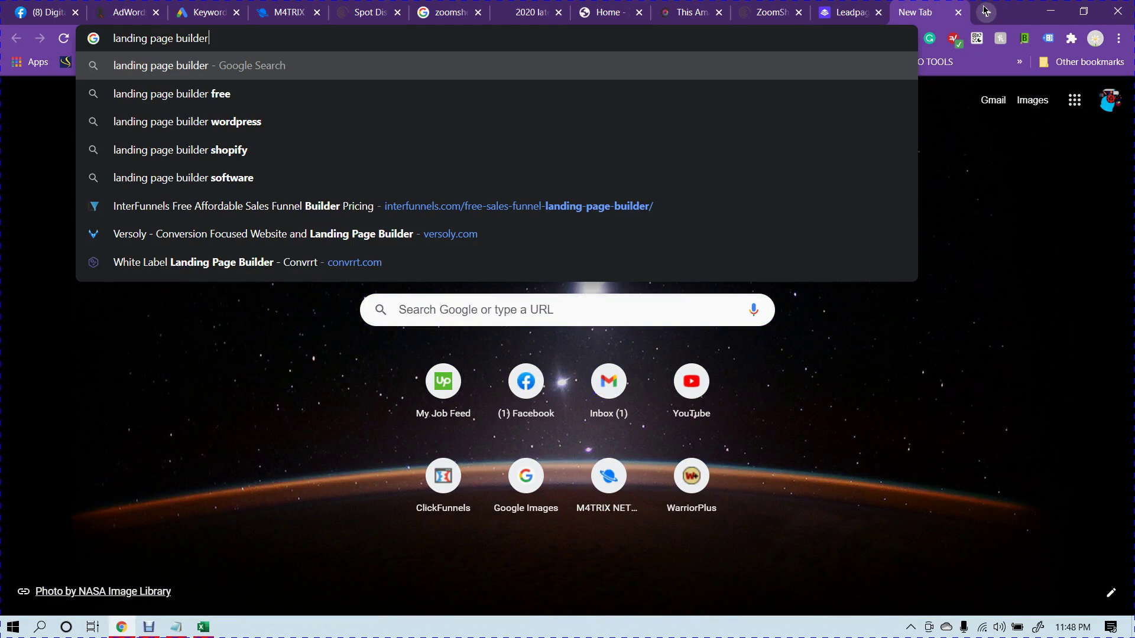
{"action": "key", "text": "Return"}
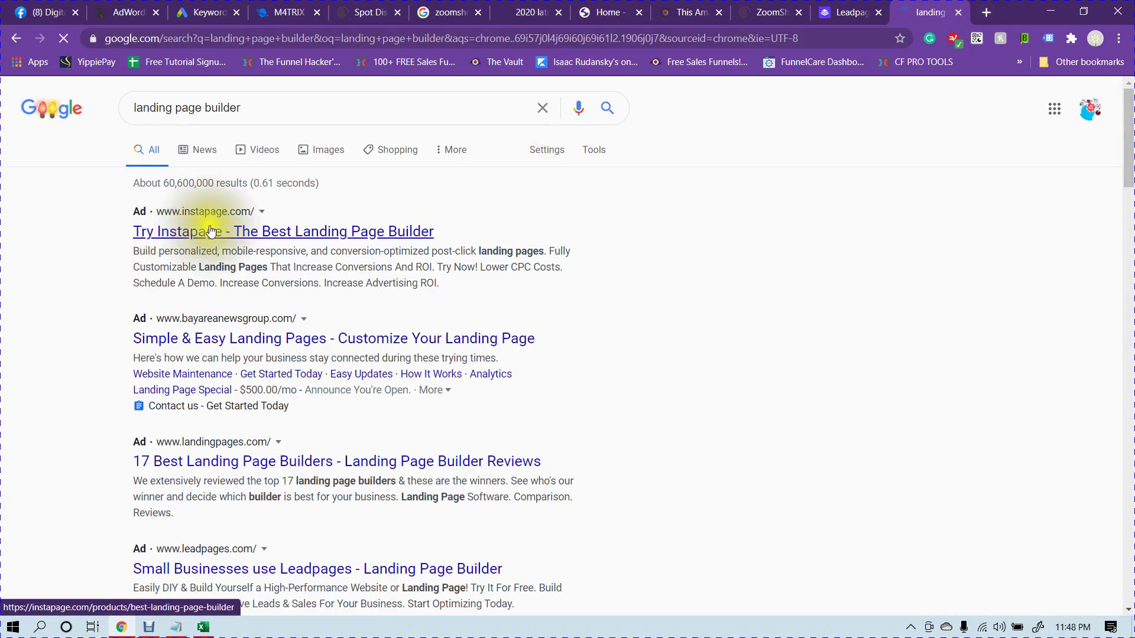
{"action": "left_click", "coordinate": [230, 217]}
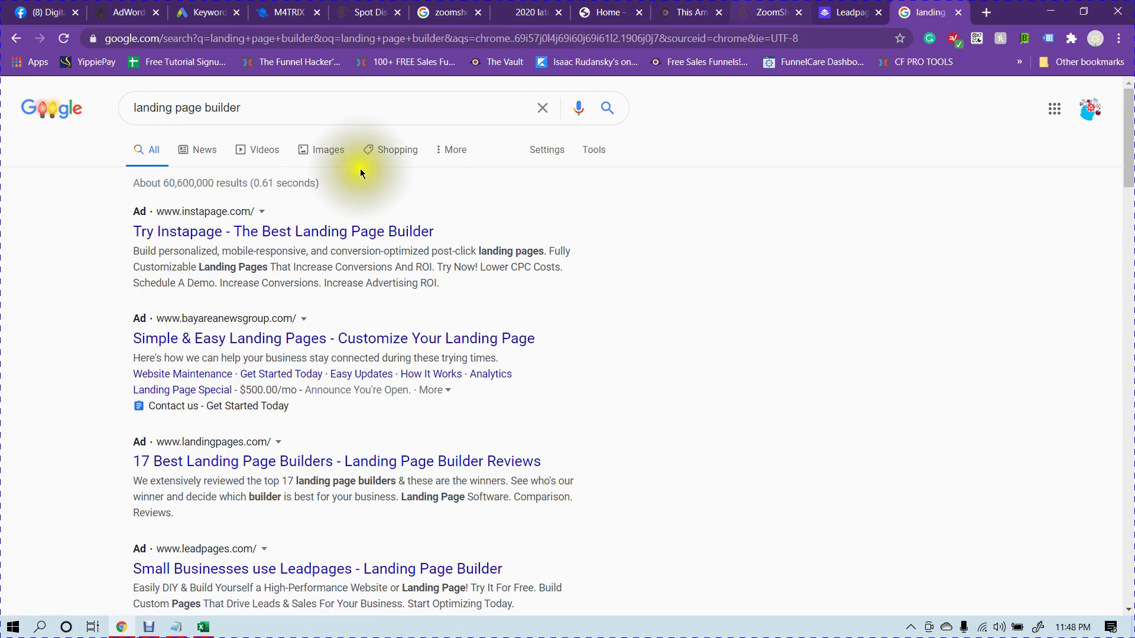
Compare the Google ads for "landing page builder" with that keyword's search volume and cost per click in SpyFu
{"action": "left_click", "coordinate": [145, 6]}
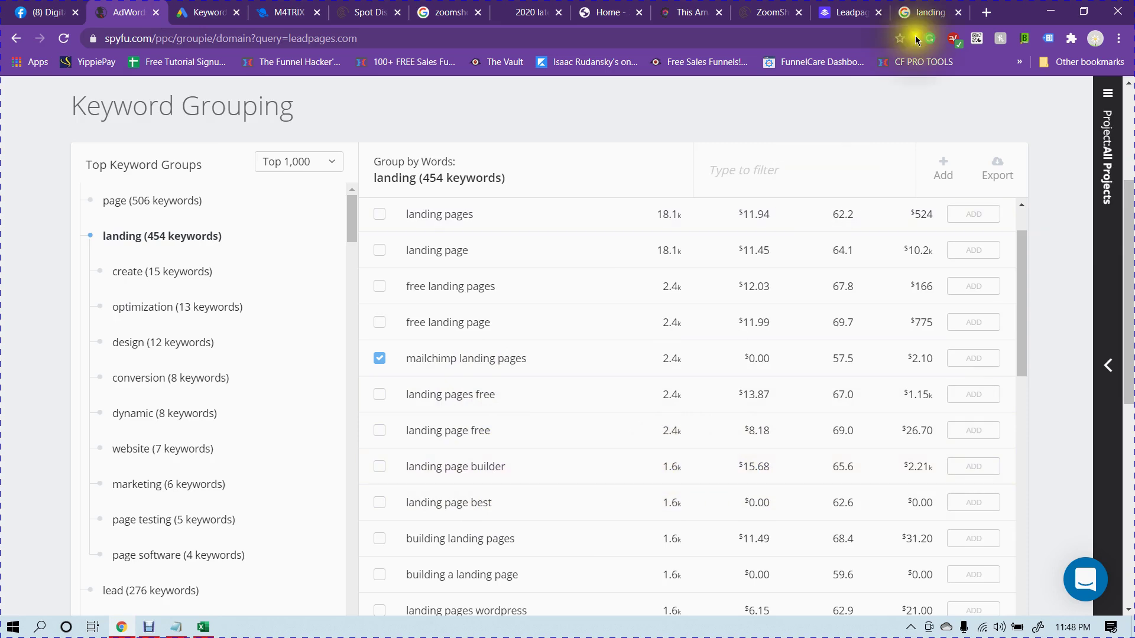
{"action": "left_click", "coordinate": [923, 13]}
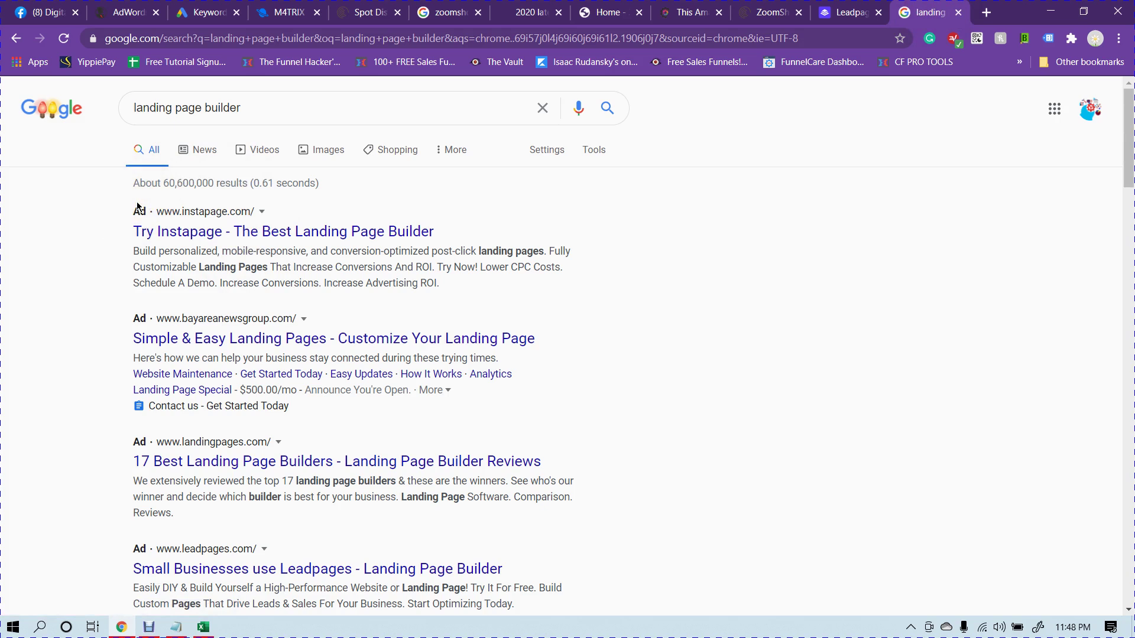
{"action": "left_click", "coordinate": [110, 6]}
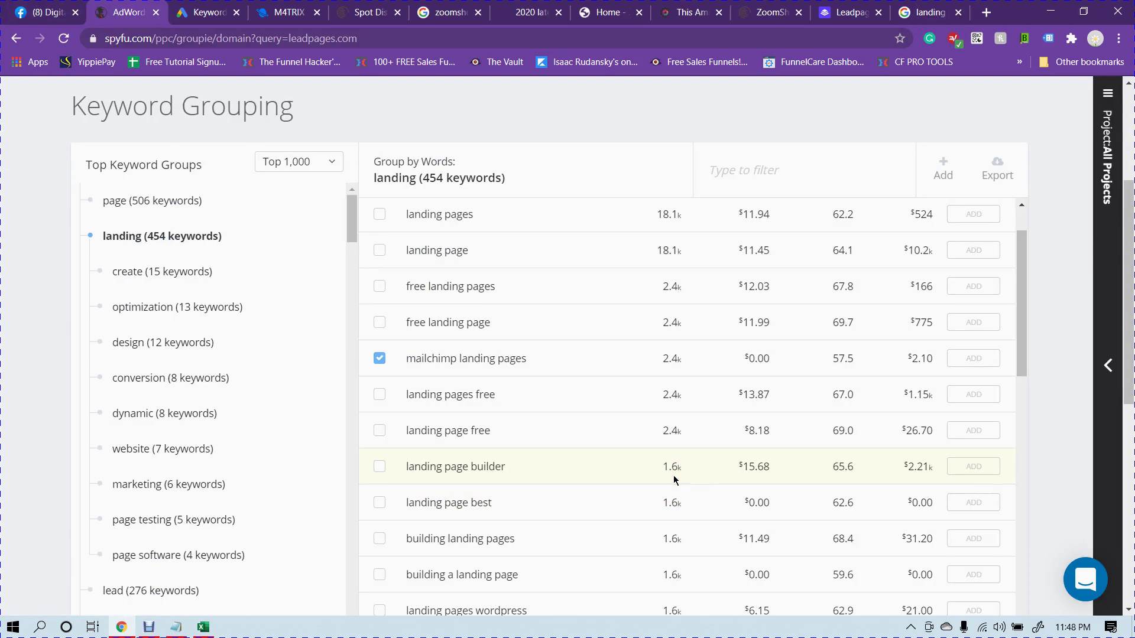
{"action": "left_click", "coordinate": [750, 473]}
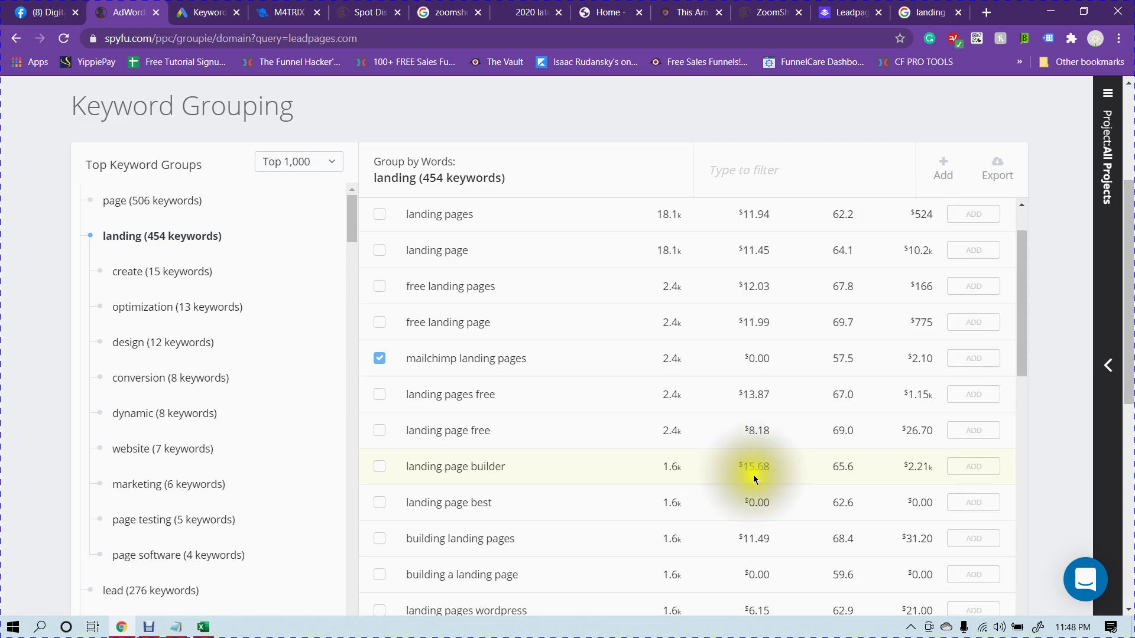
{"action": "left_click", "coordinate": [931, 12]}
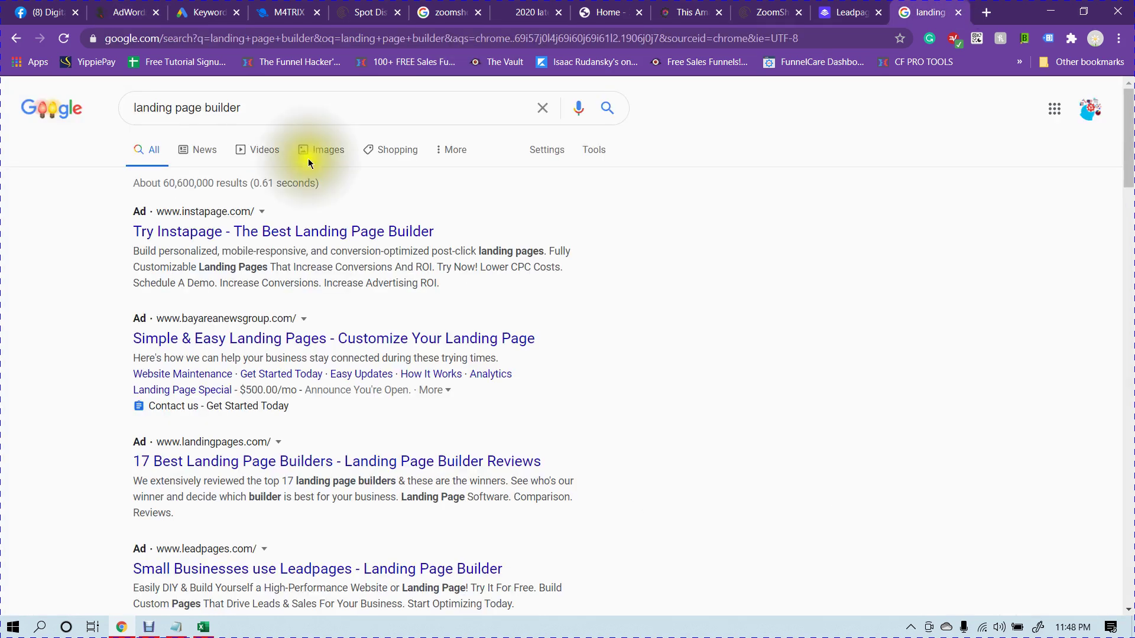
{"action": "left_click", "coordinate": [44, 12]}
{"action": "left_click", "coordinate": [135, 7]}
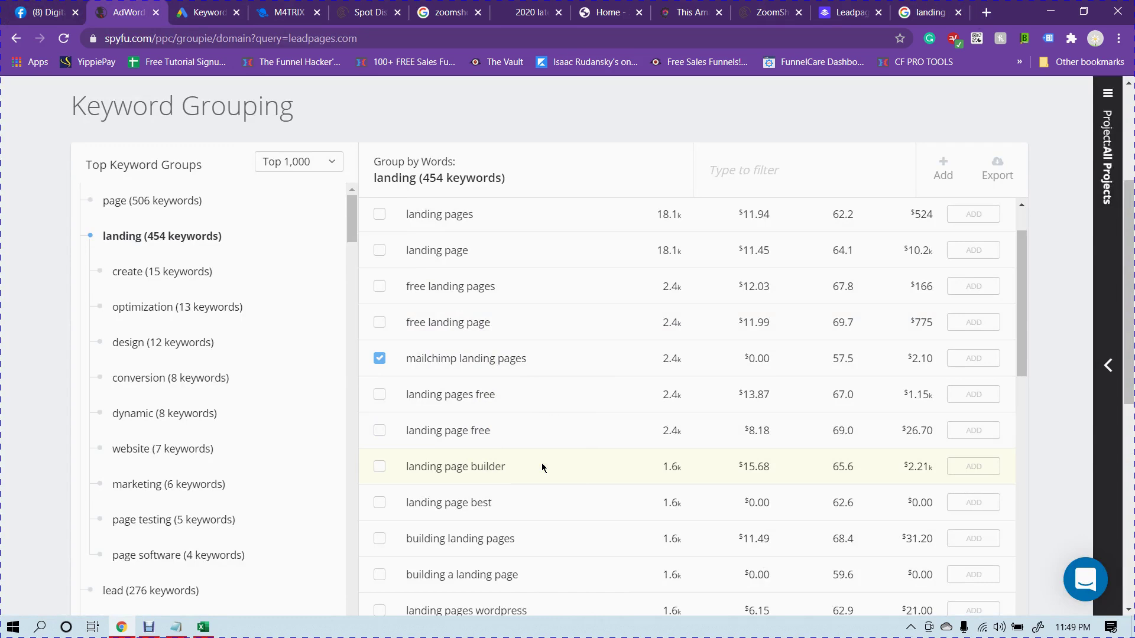
Open the PPC Keywords report for leadpages.com and view its most successful keywords
{"action": "scroll", "coordinate": [534, 450], "scroll_direction": "up", "scroll_amount": 1}
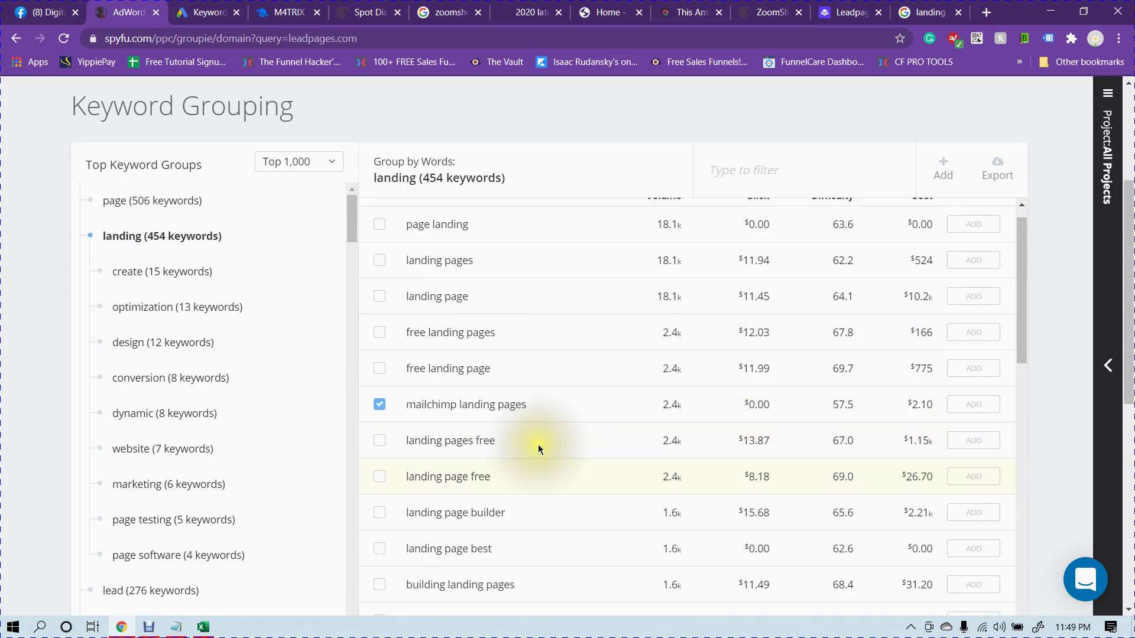
{"action": "scroll", "coordinate": [538, 445], "scroll_direction": "up", "scroll_amount": 5}
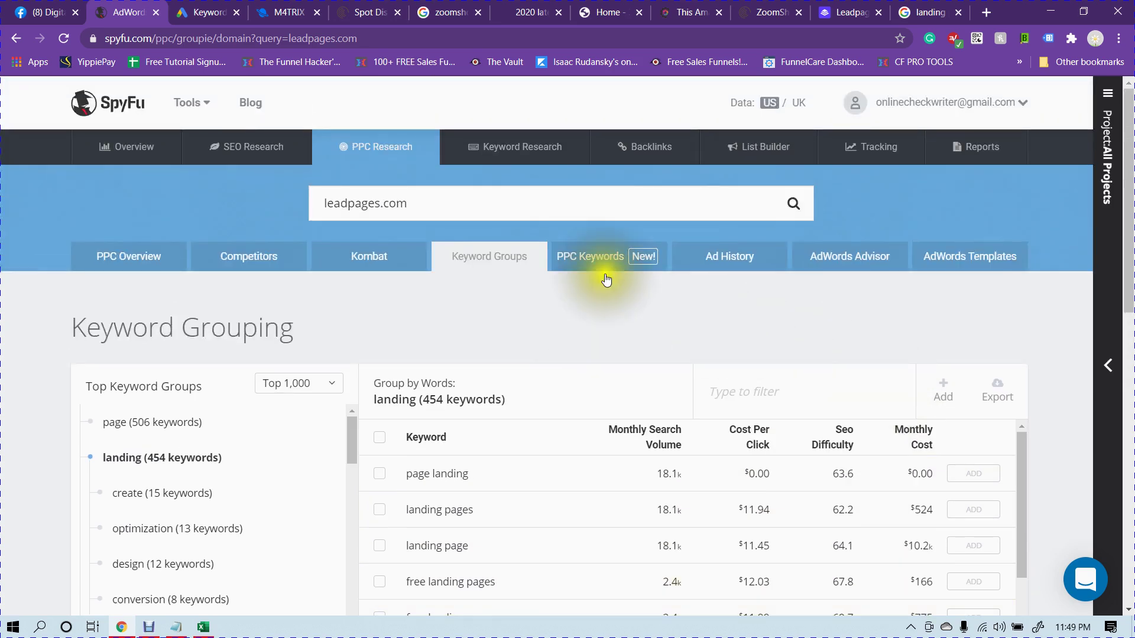
{"action": "left_click", "coordinate": [602, 266]}
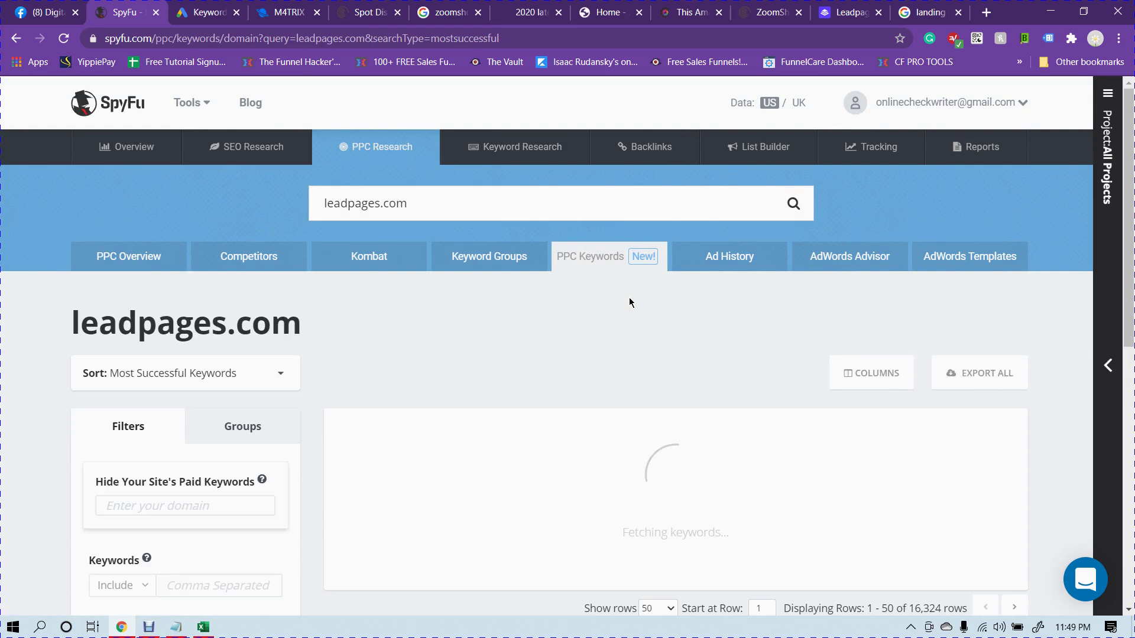
{"action": "scroll", "coordinate": [558, 307], "scroll_direction": "down", "scroll_amount": 1}
{"action": "scroll", "coordinate": [558, 311], "scroll_direction": "down", "scroll_amount": 1}
{"action": "scroll", "coordinate": [336, 319], "scroll_direction": "down", "scroll_amount": 1}
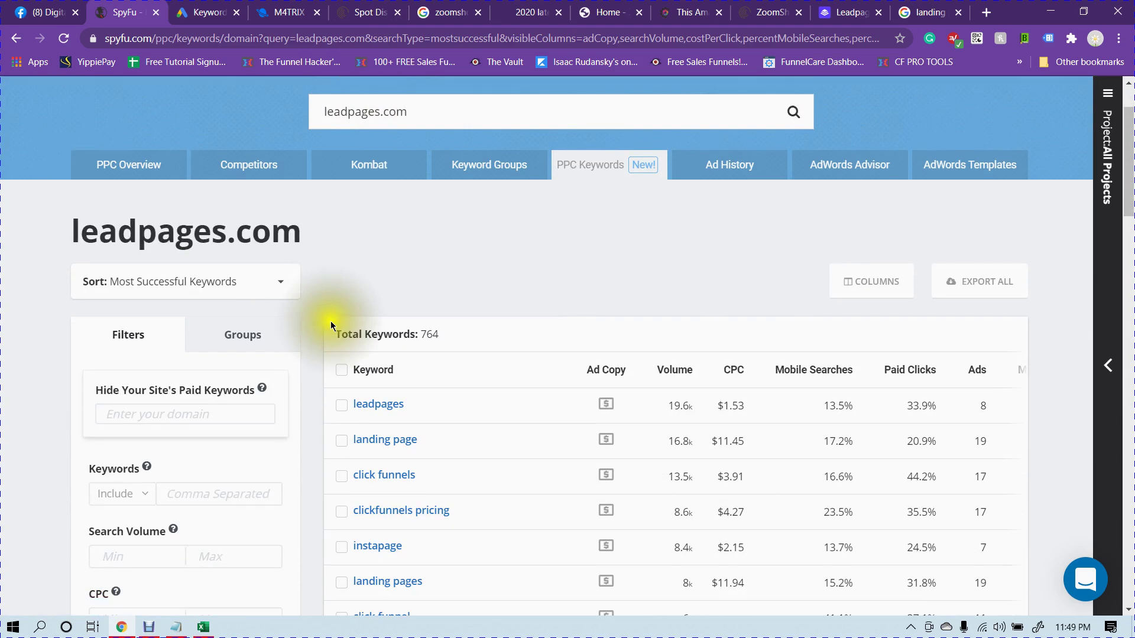
{"action": "scroll", "coordinate": [331, 321], "scroll_direction": "down", "scroll_amount": 2}
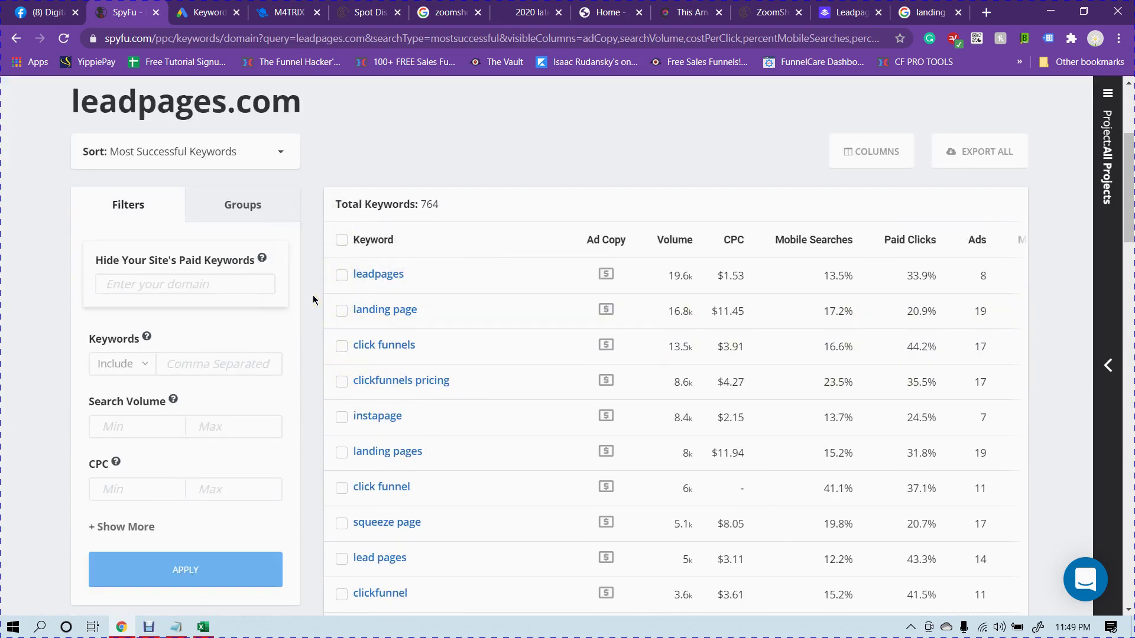
Sort the leadpages.com PPC keywords by New Keywords
{"action": "left_click", "coordinate": [198, 153]}
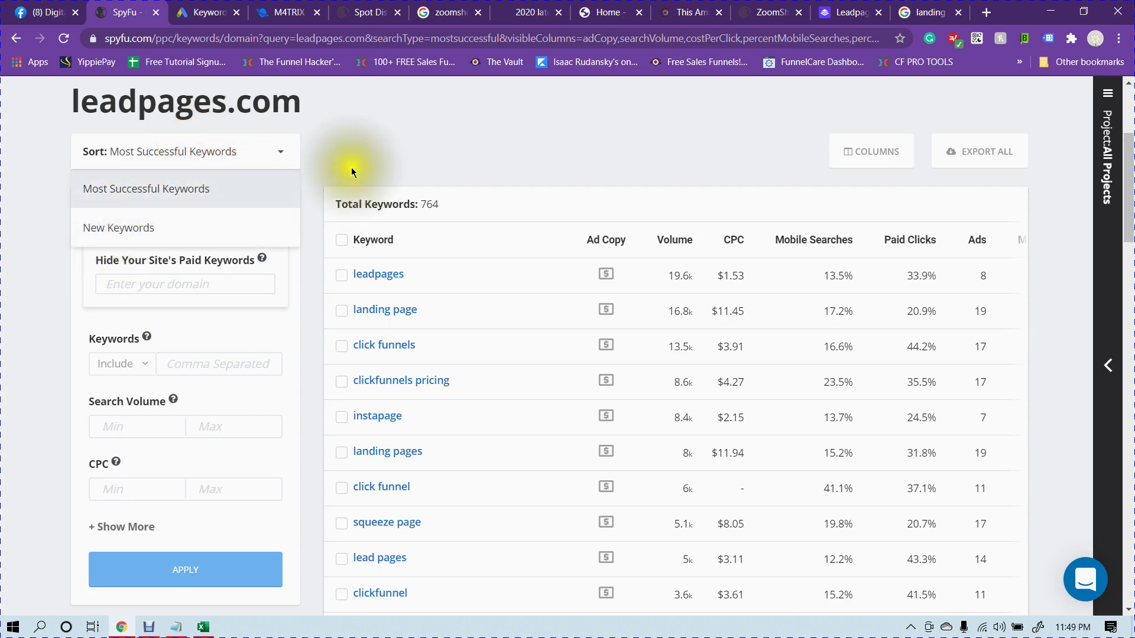
{"action": "left_click", "coordinate": [224, 153]}
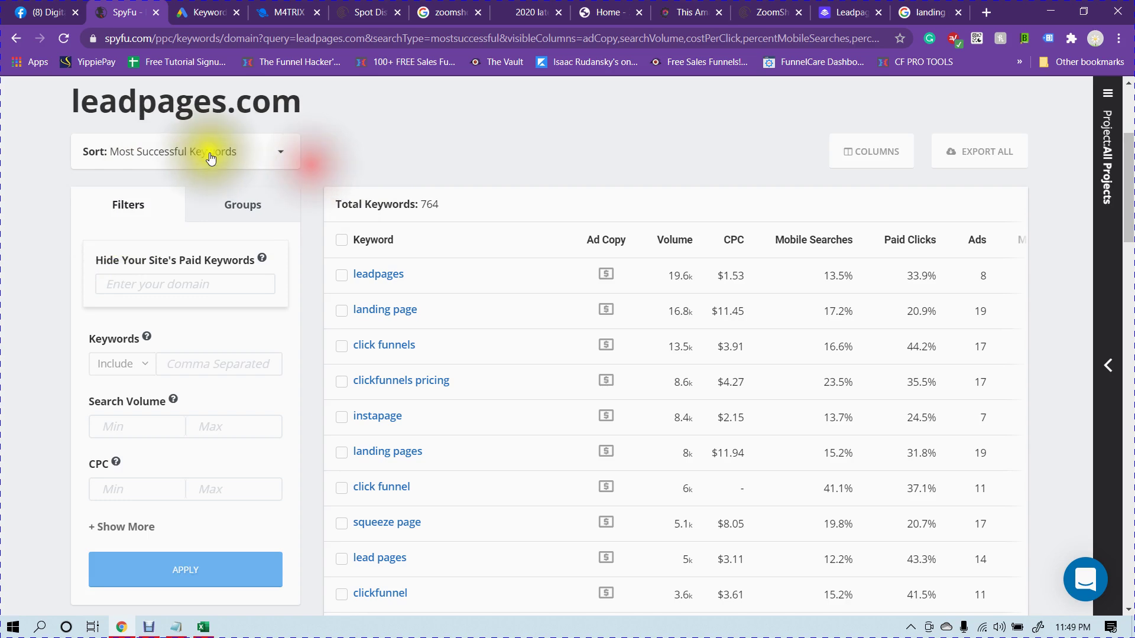
{"action": "left_click", "coordinate": [206, 155]}
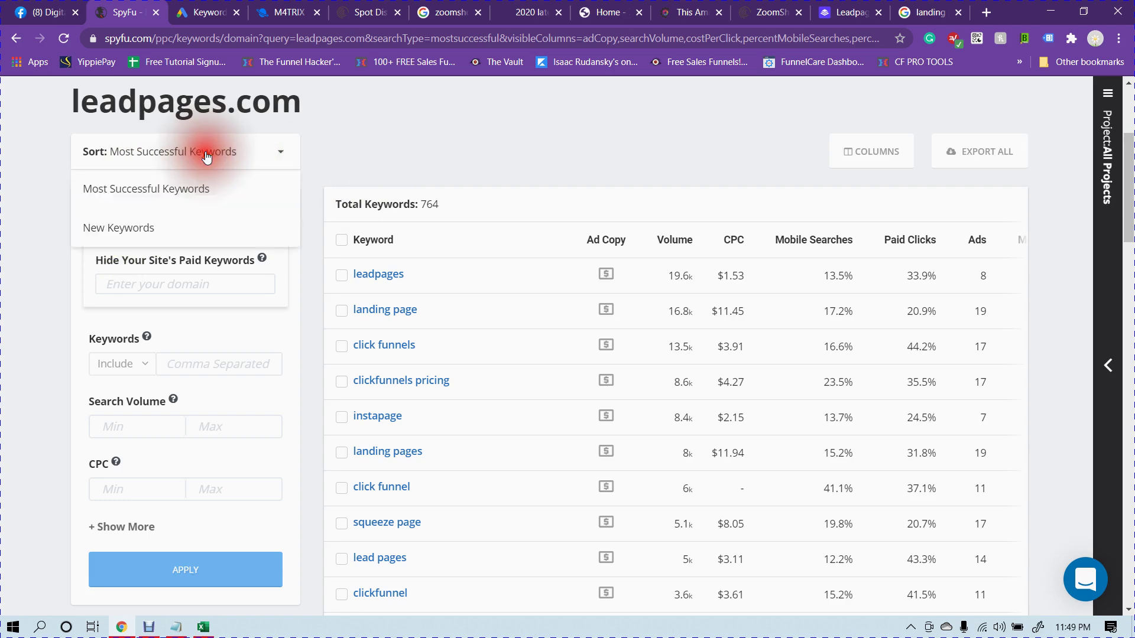
{"action": "left_click", "coordinate": [139, 231]}
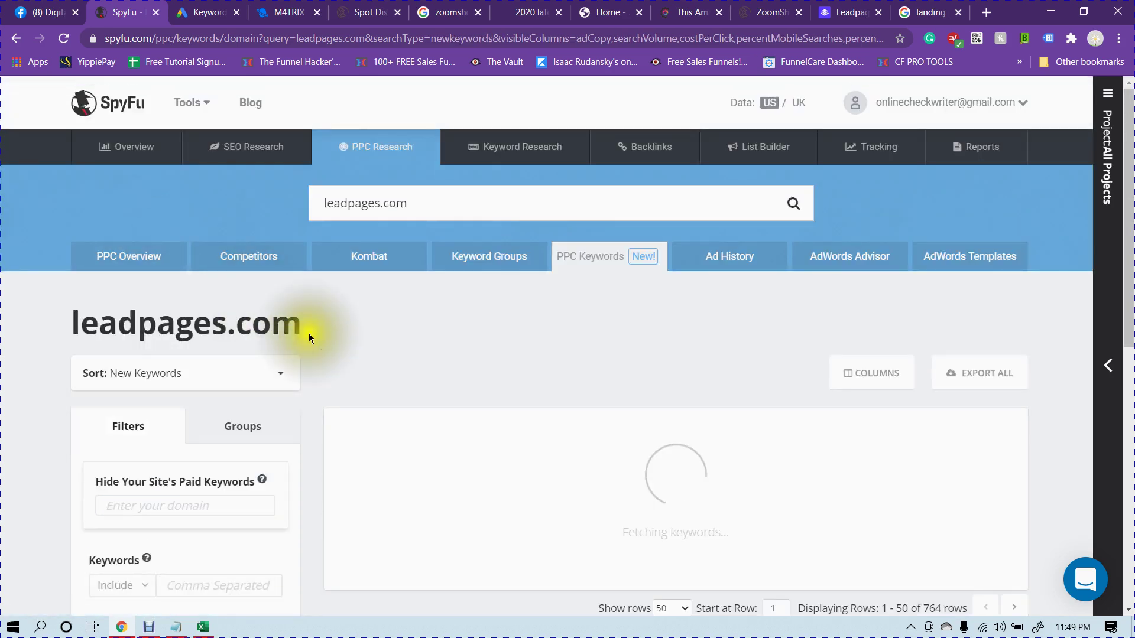
Examine the new PPC keywords of leadpages.com, including those naming competitors such as ClickFunnels and Unbounce
{"action": "scroll", "coordinate": [319, 342], "scroll_direction": "down", "scroll_amount": 1}
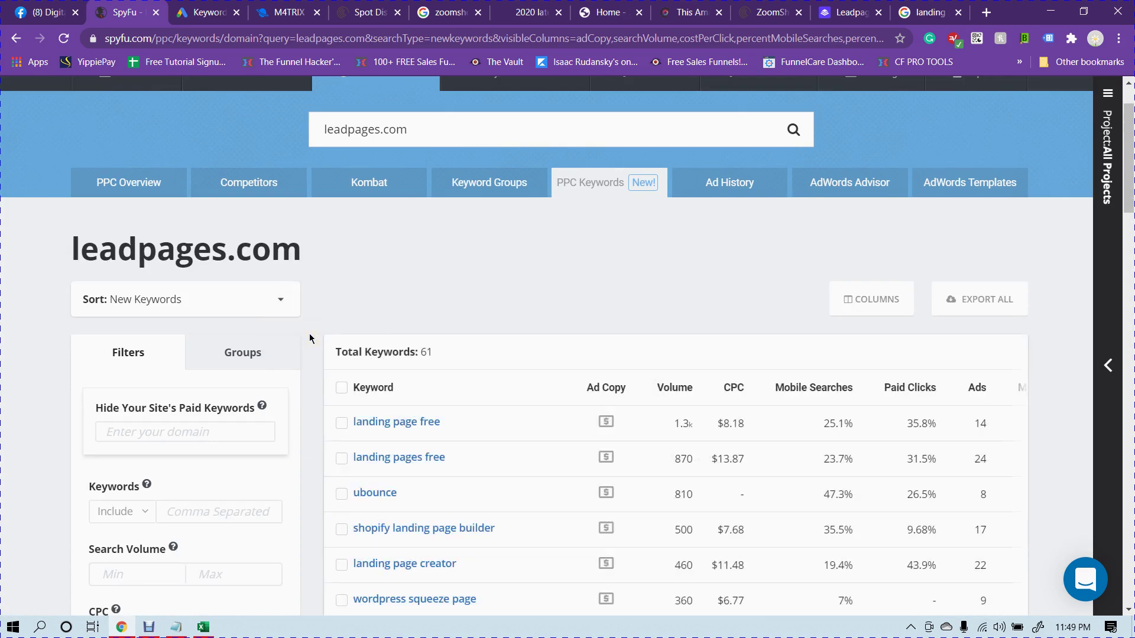
{"action": "scroll", "coordinate": [309, 338], "scroll_direction": "down", "scroll_amount": 1}
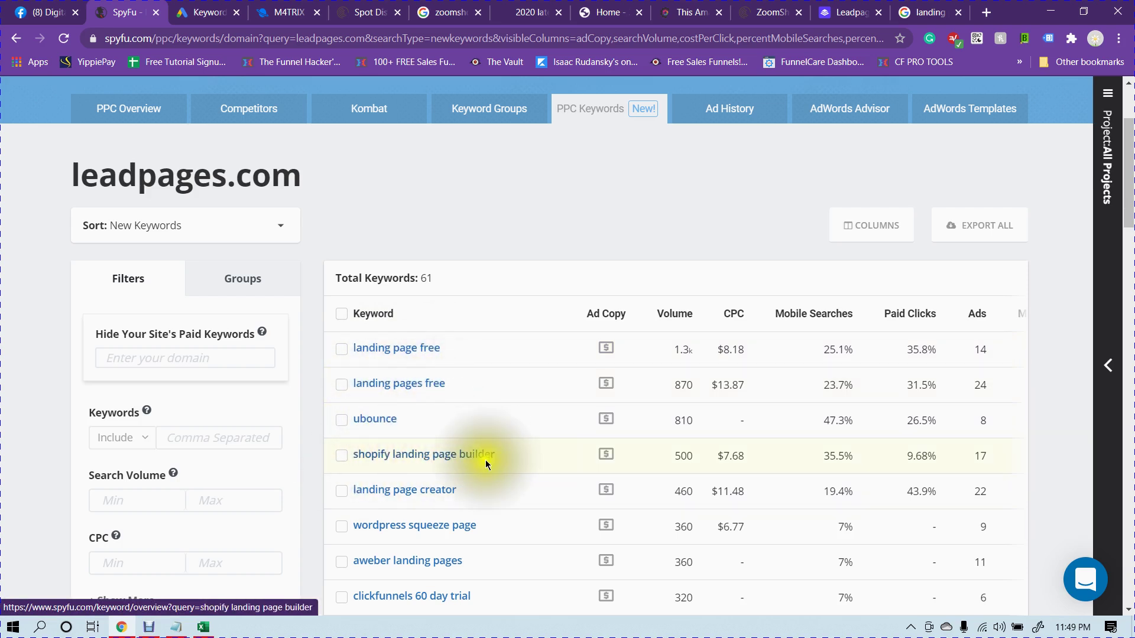
{"action": "scroll", "coordinate": [414, 367], "scroll_direction": "down", "scroll_amount": 1}
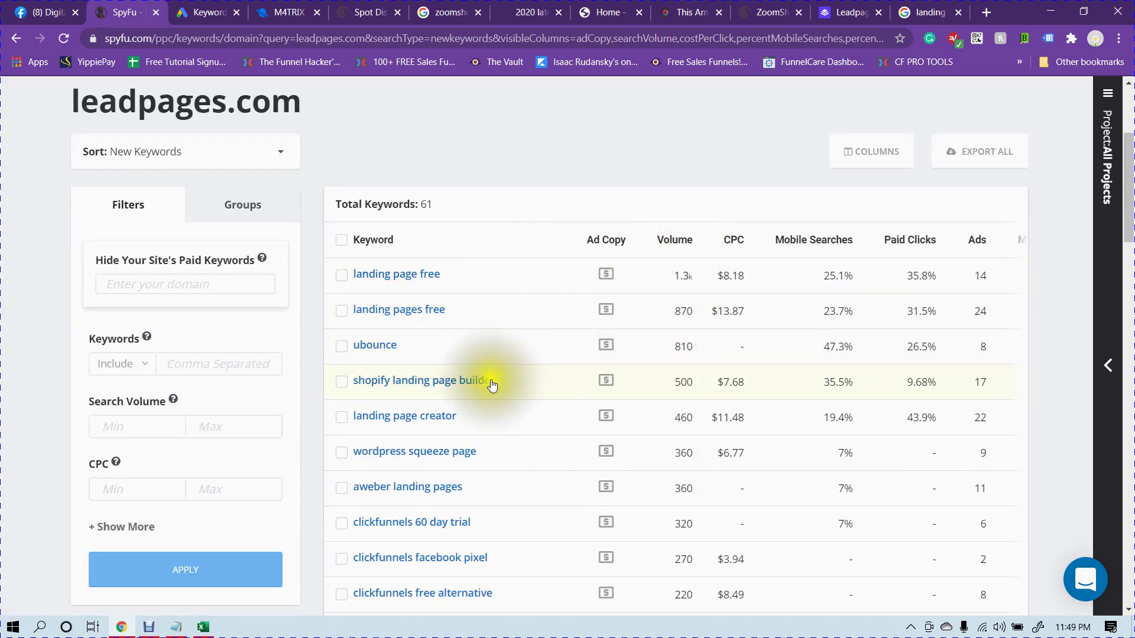
{"action": "scroll", "coordinate": [497, 380], "scroll_direction": "down", "scroll_amount": 4}
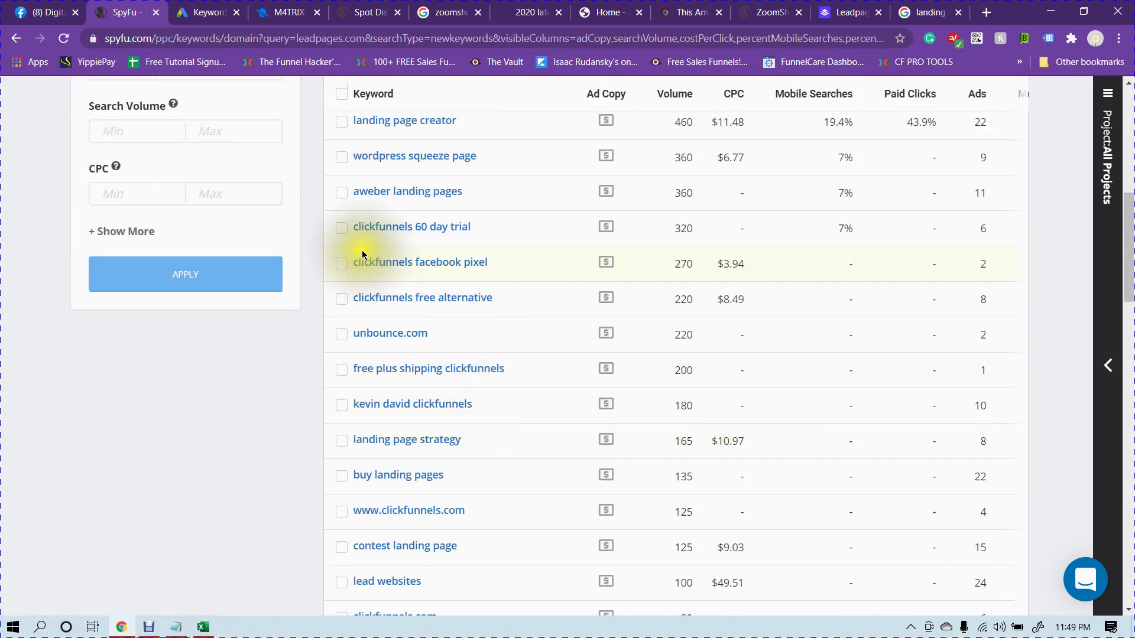
{"action": "scroll", "coordinate": [362, 254], "scroll_direction": "up", "scroll_amount": 6}
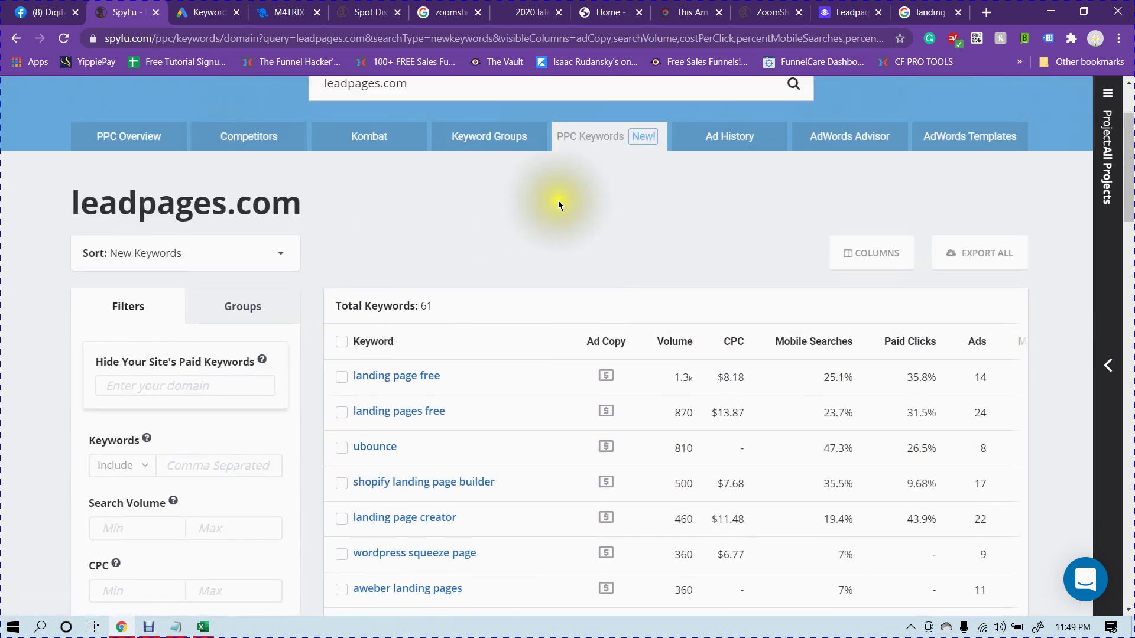
{"action": "scroll", "coordinate": [558, 205], "scroll_direction": "up", "scroll_amount": 2}
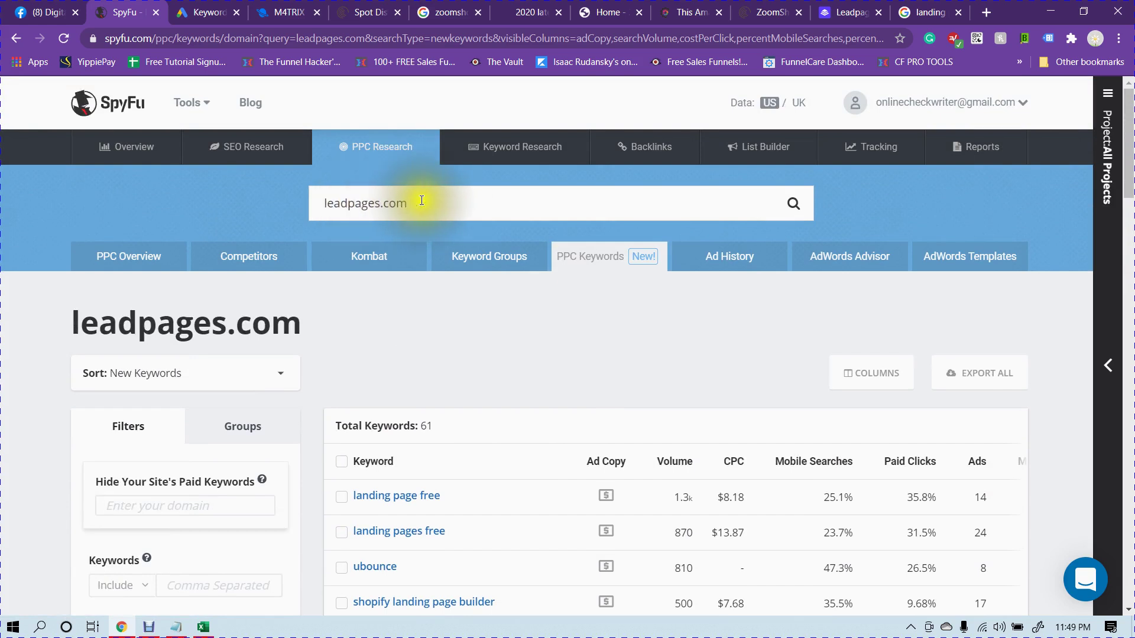
{"action": "scroll", "coordinate": [481, 331], "scroll_direction": "down", "scroll_amount": 7}
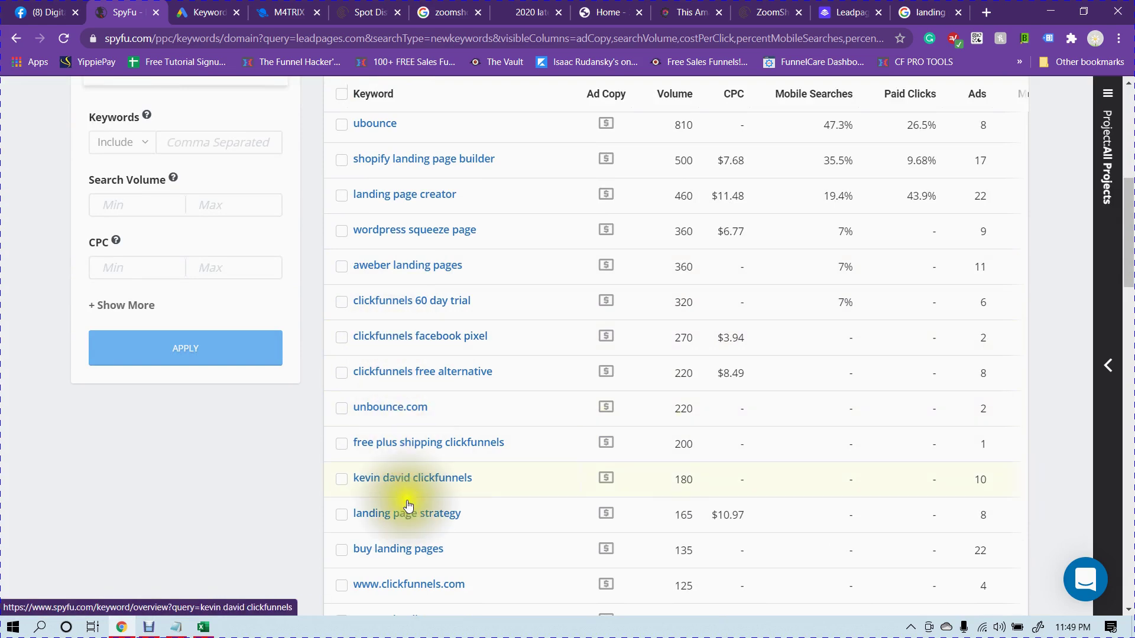
{"action": "scroll", "coordinate": [423, 465], "scroll_direction": "down", "scroll_amount": 2}
{"action": "scroll", "coordinate": [424, 465], "scroll_direction": "up", "scroll_amount": 2}
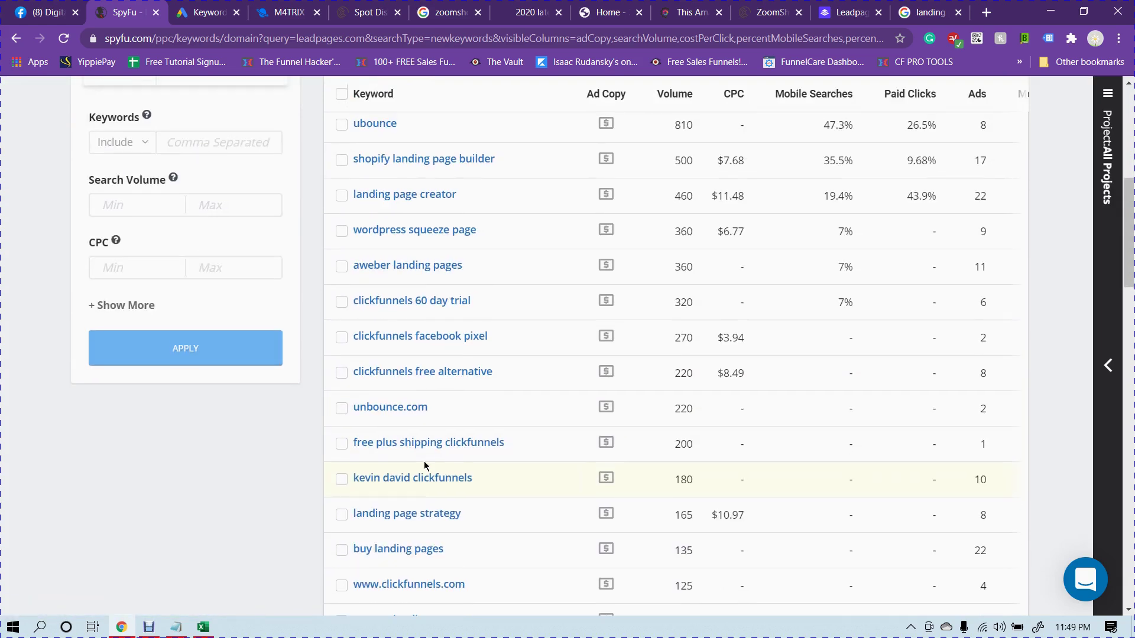
Sort the PPC keywords by Most Successful Keywords and review the first entries of the list
{"action": "scroll", "coordinate": [423, 465], "scroll_direction": "up", "scroll_amount": 7}
{"action": "left_click", "coordinate": [204, 371]}
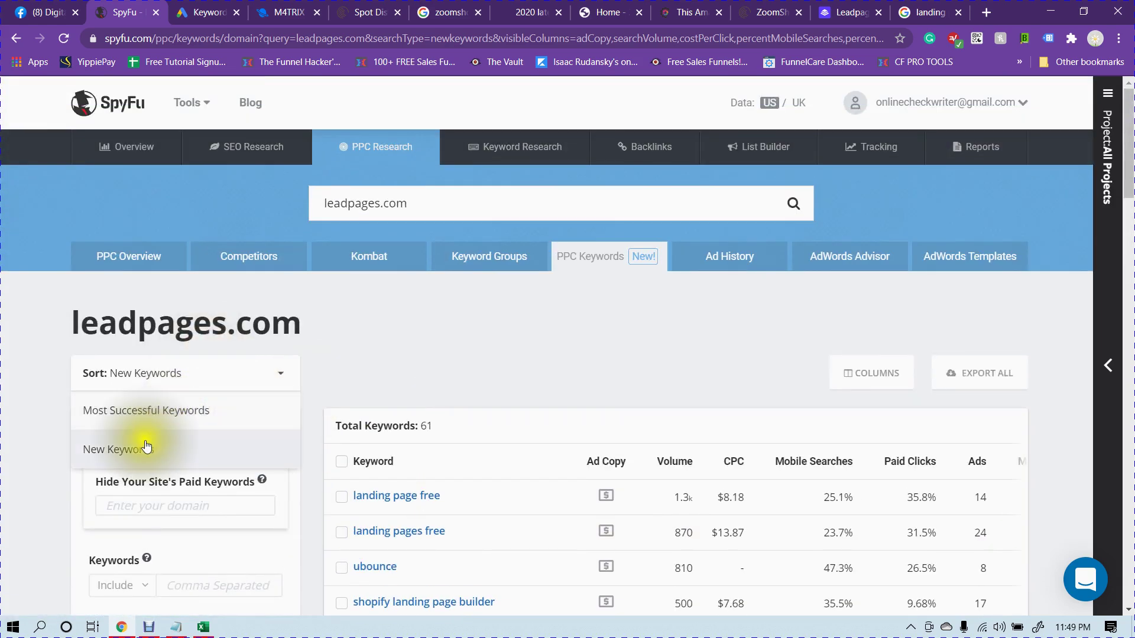
{"action": "left_click", "coordinate": [152, 408]}
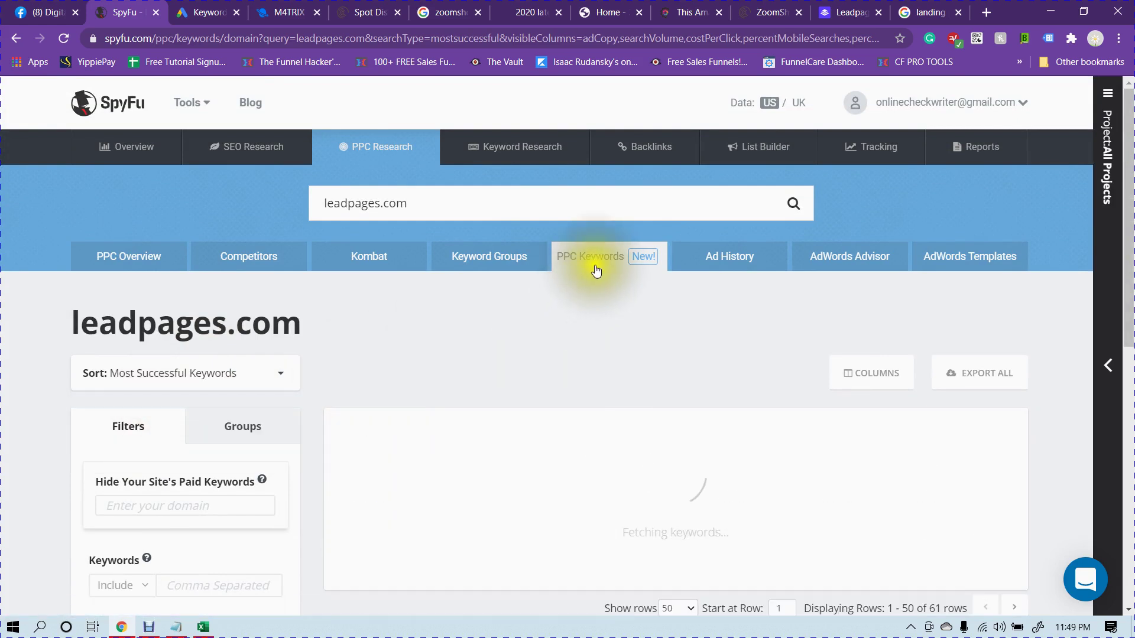
{"action": "scroll", "coordinate": [621, 267], "scroll_direction": "down", "scroll_amount": 1}
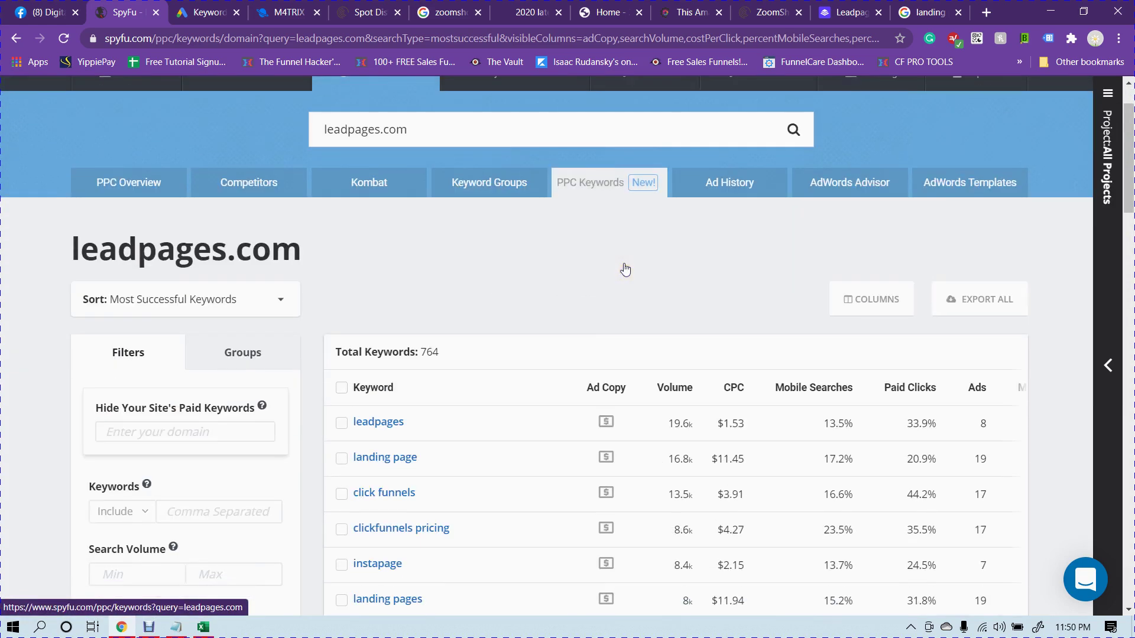
{"action": "scroll", "coordinate": [624, 269], "scroll_direction": "down", "scroll_amount": 1}
{"action": "scroll", "coordinate": [489, 364], "scroll_direction": "down", "scroll_amount": 1}
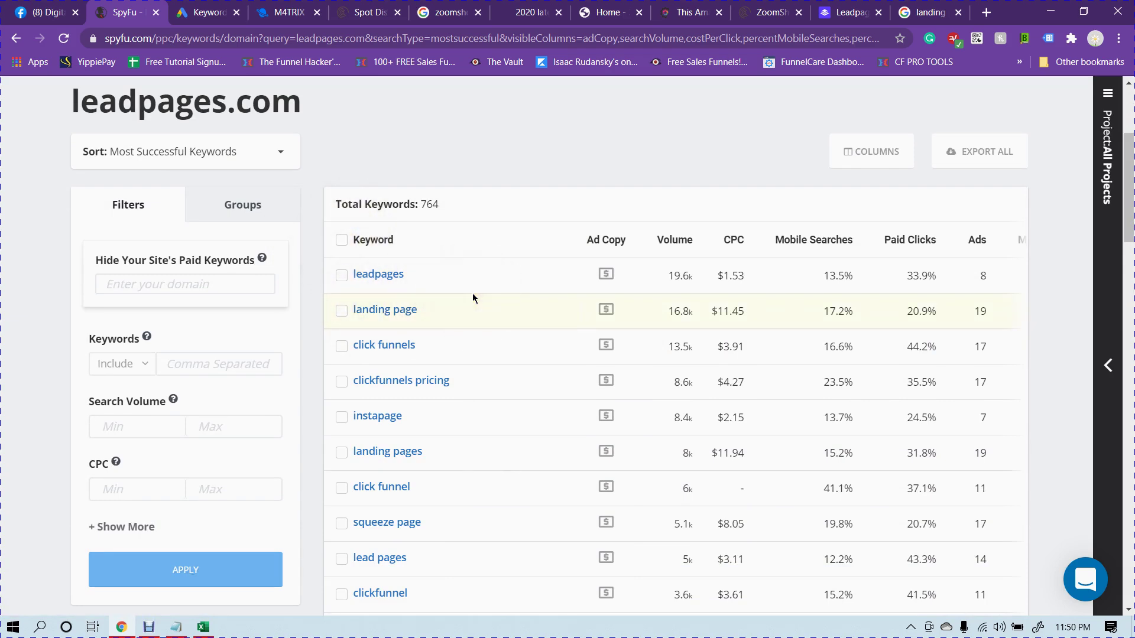
{"action": "scroll", "coordinate": [472, 298], "scroll_direction": "up", "scroll_amount": 1}
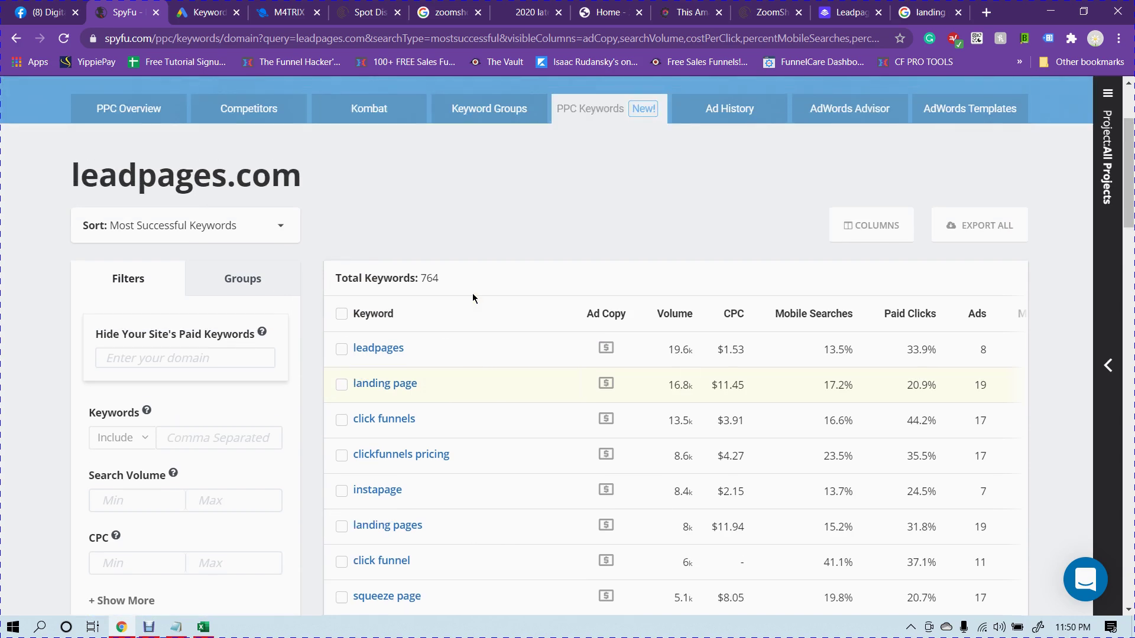
Examine leadpages.com's most successful PPC keywords, including ClickFunnels, Wix and Instapage terms and landing page and squeeze page variations
{"action": "scroll", "coordinate": [473, 297], "scroll_direction": "down", "scroll_amount": 3}
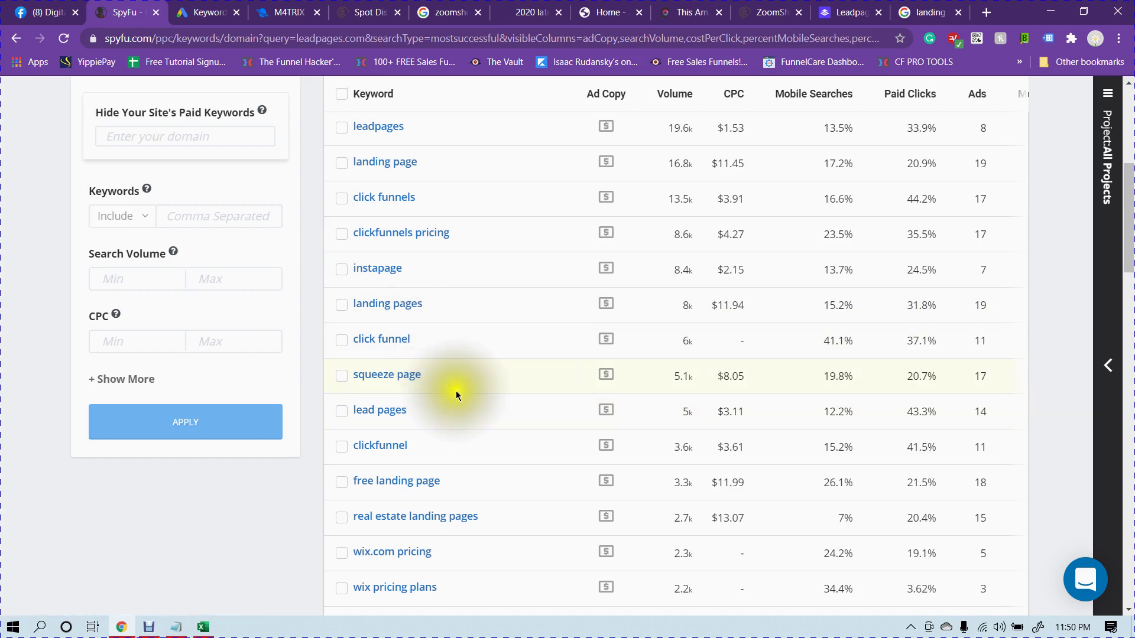
{"action": "scroll", "coordinate": [456, 392], "scroll_direction": "down", "scroll_amount": 3}
{"action": "scroll", "coordinate": [456, 395], "scroll_direction": "down", "scroll_amount": 2}
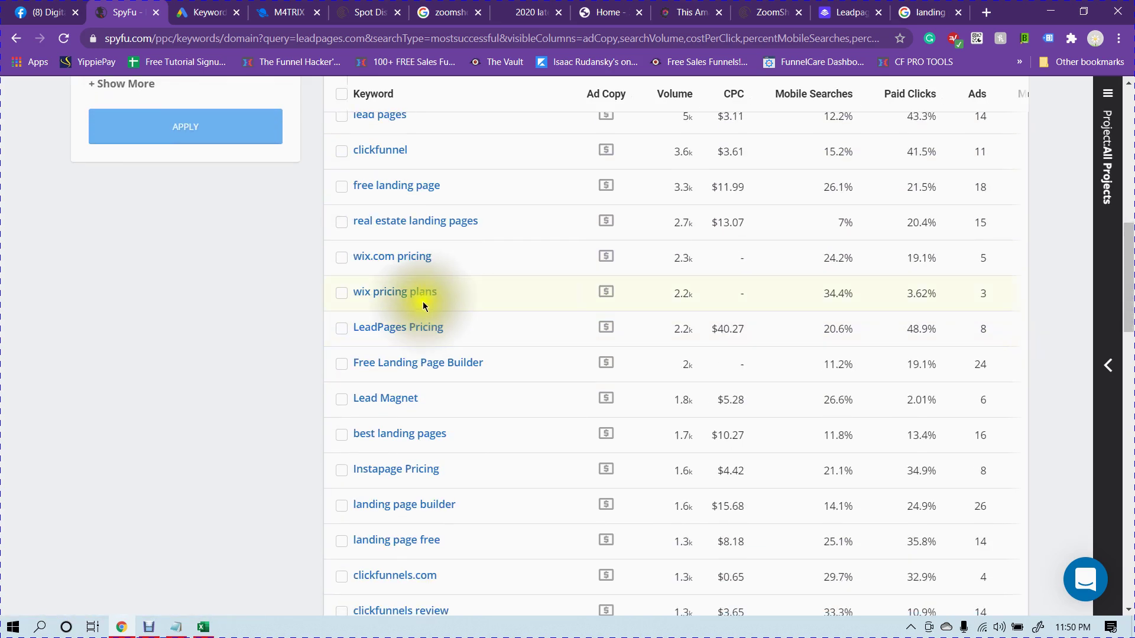
{"action": "scroll", "coordinate": [418, 414], "scroll_direction": "down", "scroll_amount": 1}
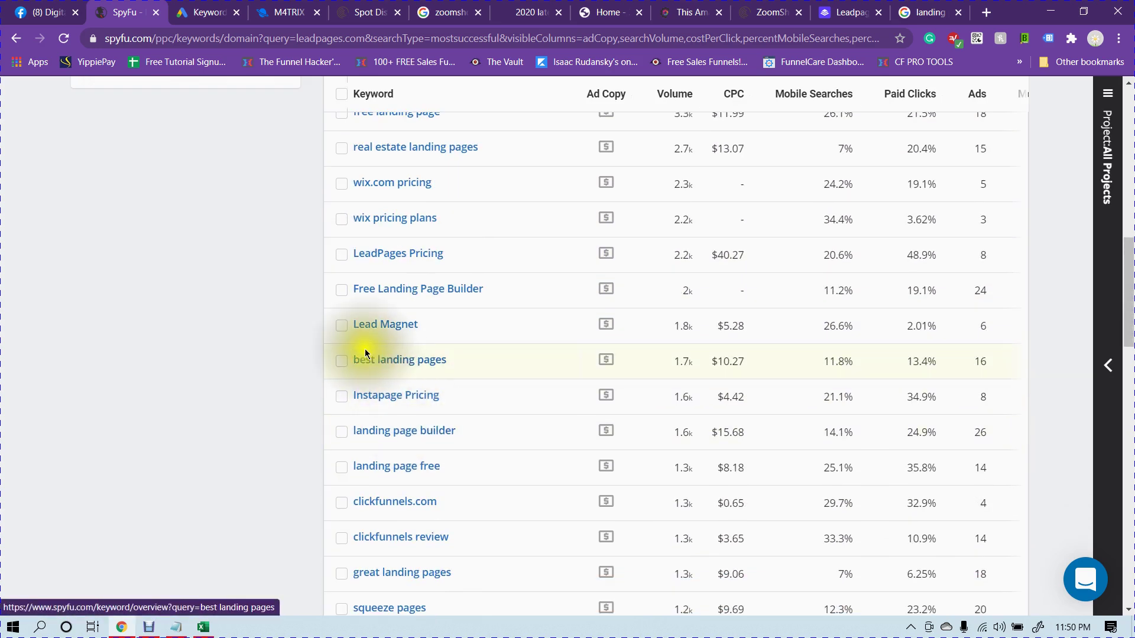
{"action": "scroll", "coordinate": [438, 360], "scroll_direction": "up", "scroll_amount": 5}
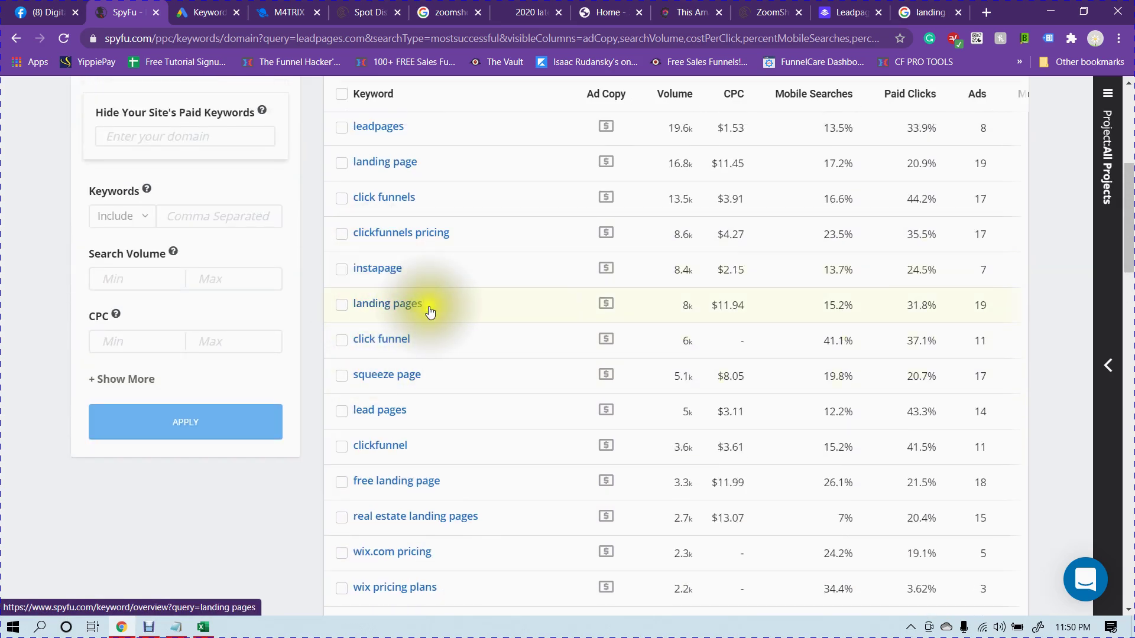
{"action": "scroll", "coordinate": [427, 325], "scroll_direction": "down", "scroll_amount": 1}
{"action": "scroll", "coordinate": [426, 327], "scroll_direction": "down", "scroll_amount": 6}
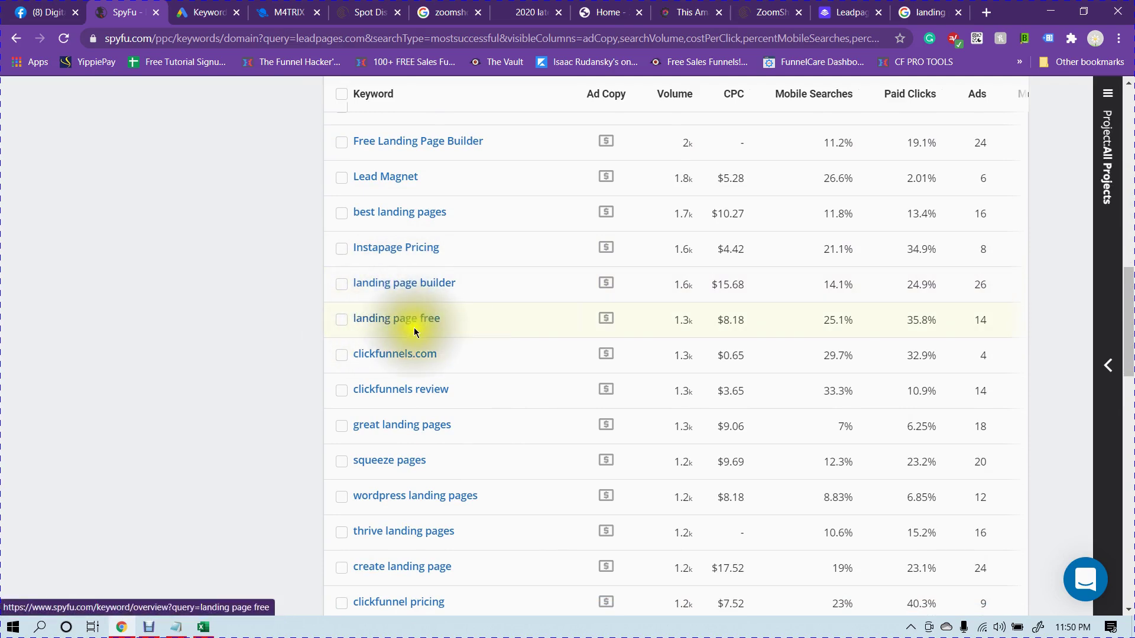
{"action": "scroll", "coordinate": [413, 325], "scroll_direction": "down", "scroll_amount": 1}
{"action": "scroll", "coordinate": [415, 341], "scroll_direction": "down", "scroll_amount": 3}
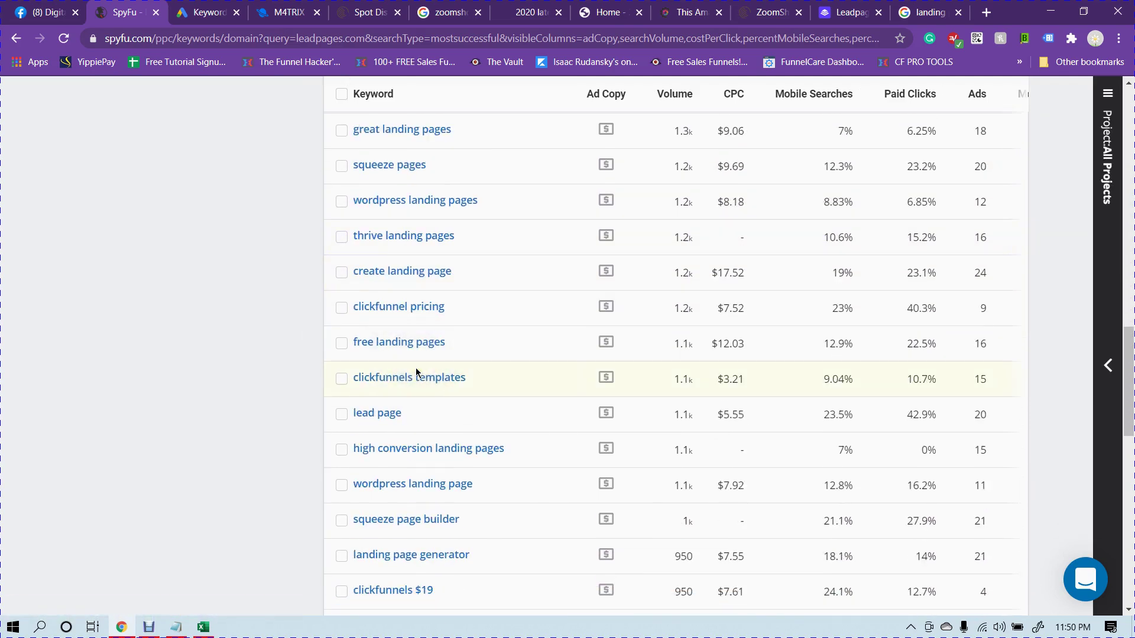
{"action": "scroll", "coordinate": [454, 341], "scroll_direction": "down", "scroll_amount": 2}
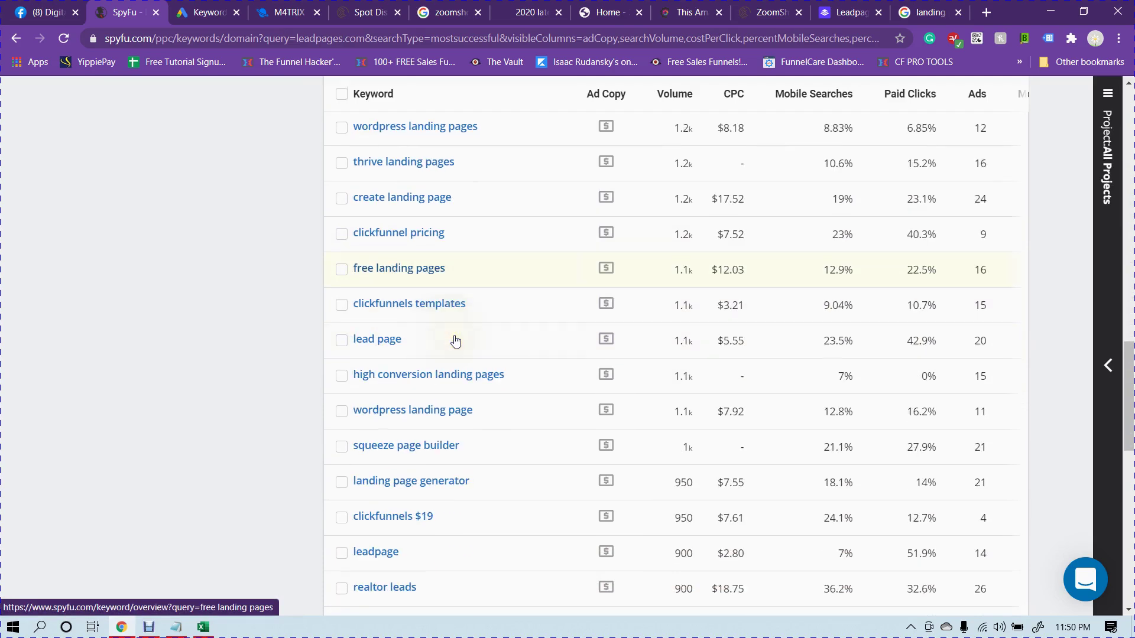
{"action": "scroll", "coordinate": [455, 341], "scroll_direction": "down", "scroll_amount": 1}
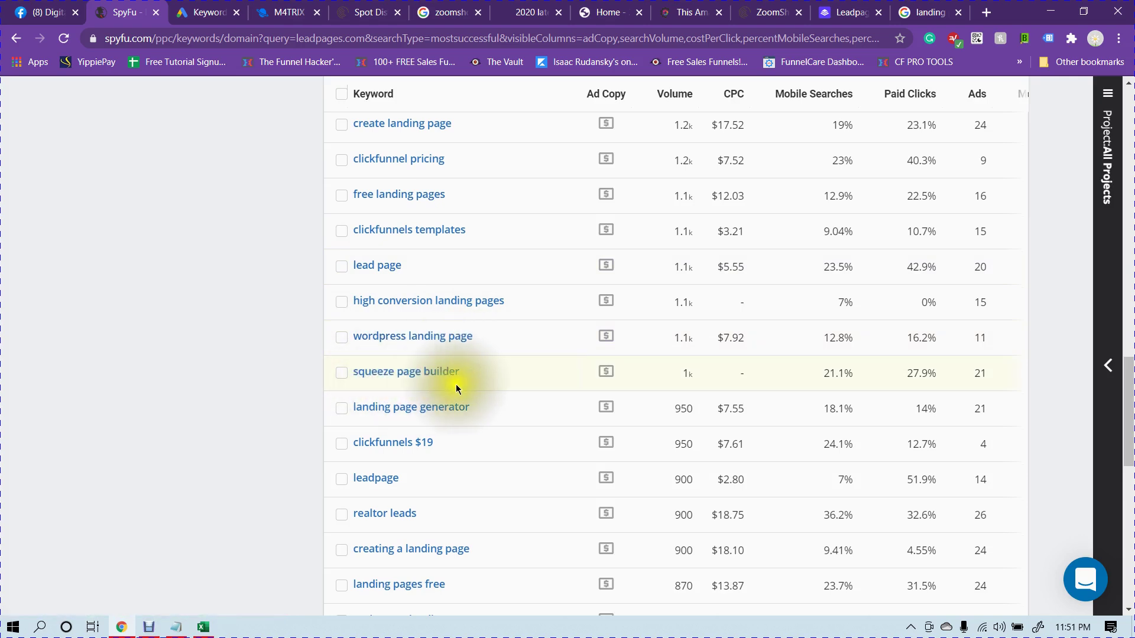
{"action": "scroll", "coordinate": [452, 363], "scroll_direction": "down", "scroll_amount": 1}
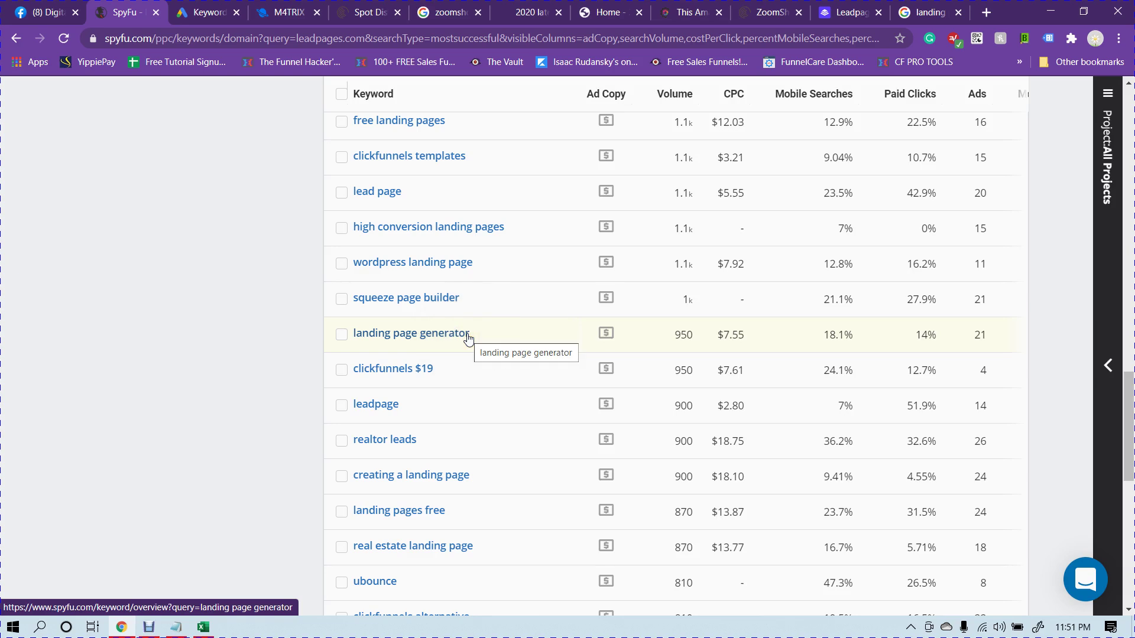
Set the leadpages.com PPC keyword list to show 1,000 rows per page
{"action": "scroll", "coordinate": [468, 343], "scroll_direction": "down", "scroll_amount": 1}
{"action": "scroll", "coordinate": [467, 338], "scroll_direction": "down", "scroll_amount": 5}
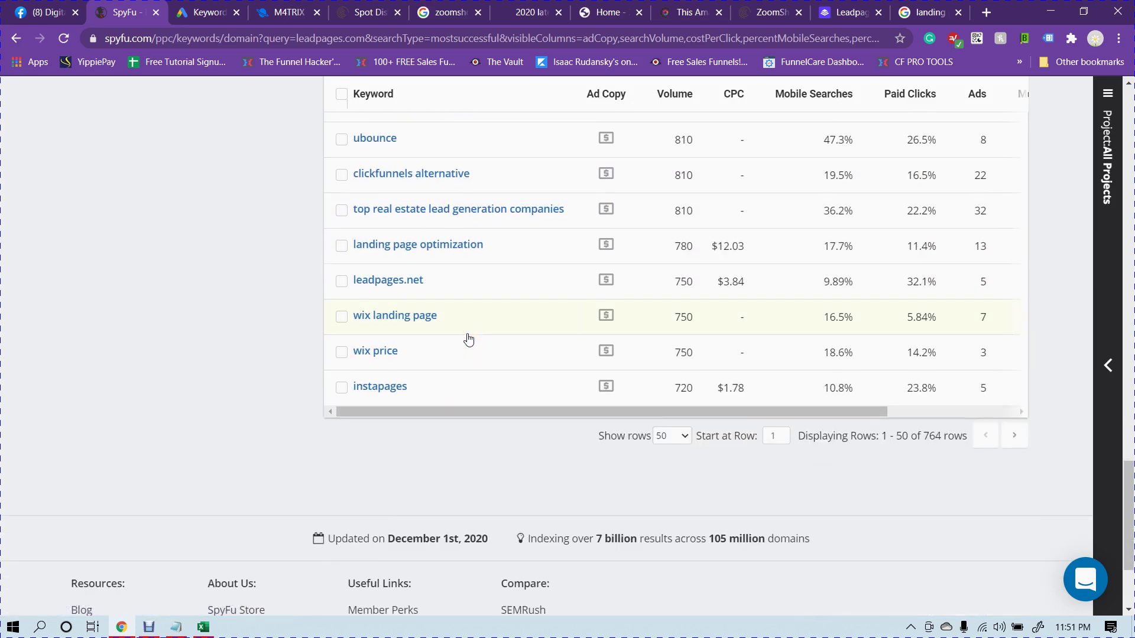
{"action": "left_click", "coordinate": [661, 439]}
{"action": "left_click", "coordinate": [677, 509]}
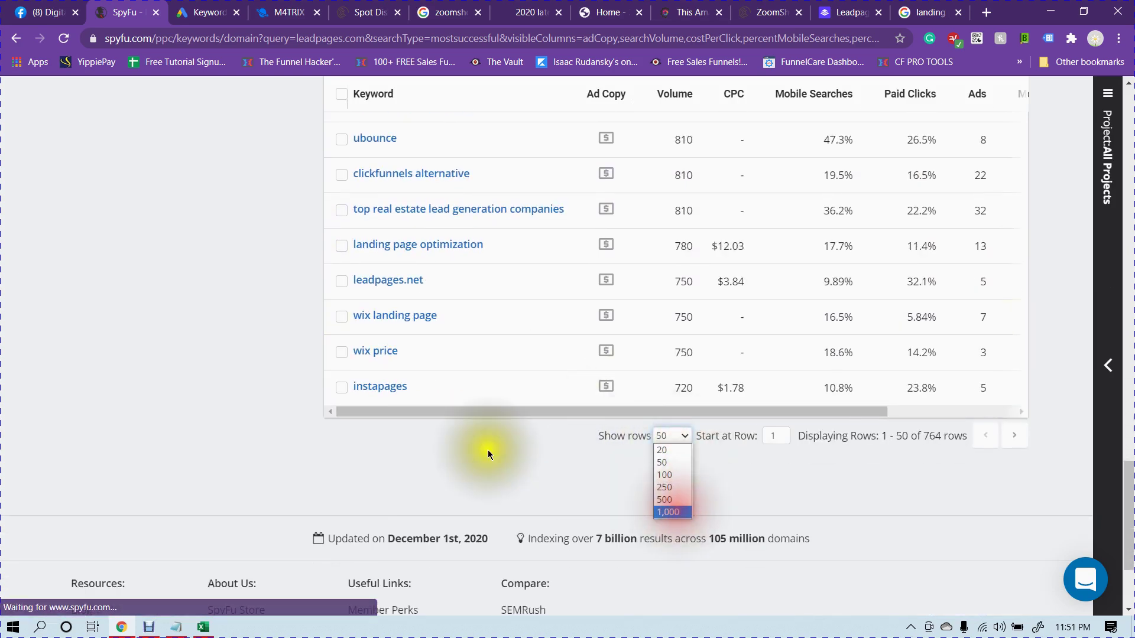
{"action": "scroll", "coordinate": [321, 303], "scroll_direction": "down", "scroll_amount": 1}
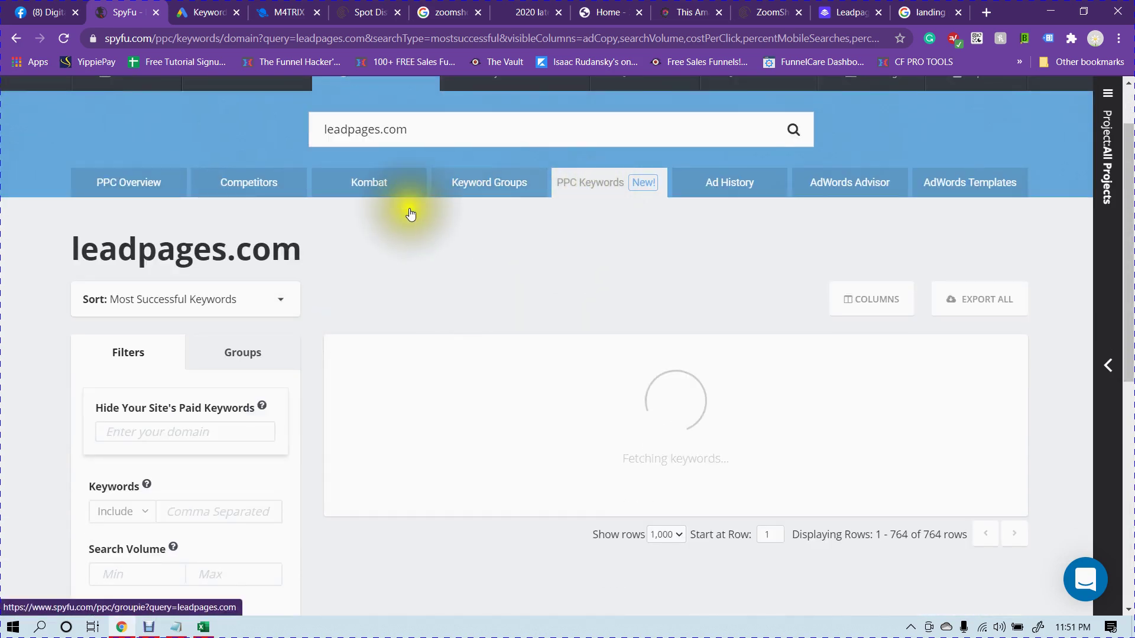
{"action": "scroll", "coordinate": [408, 216], "scroll_direction": "up", "scroll_amount": 1}
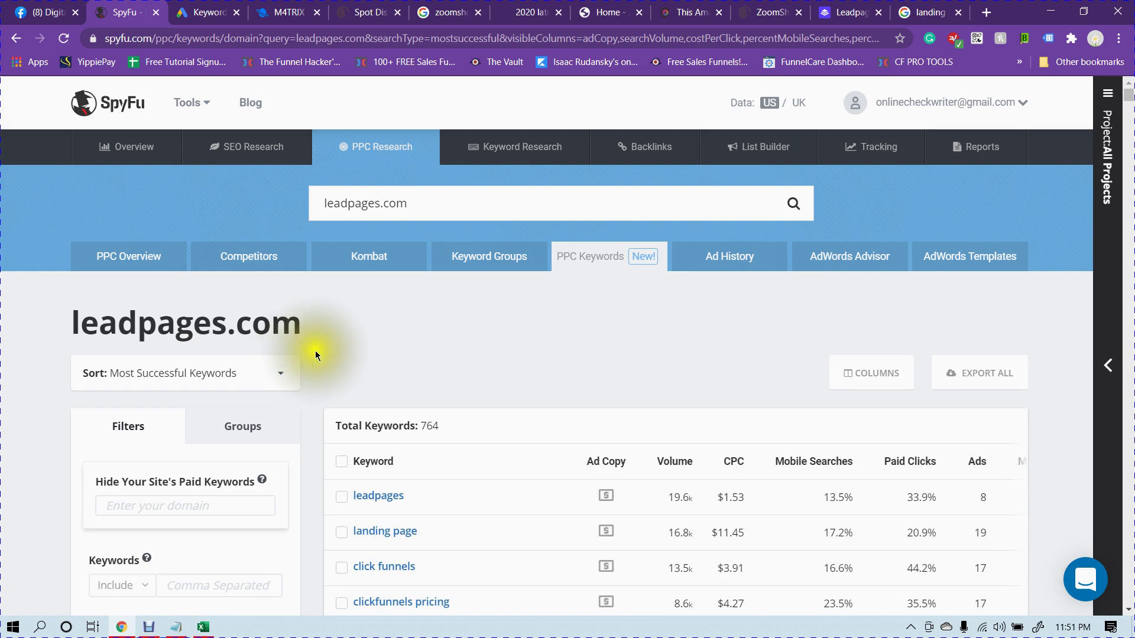
{"action": "scroll", "coordinate": [315, 350], "scroll_direction": "down", "scroll_amount": 2}
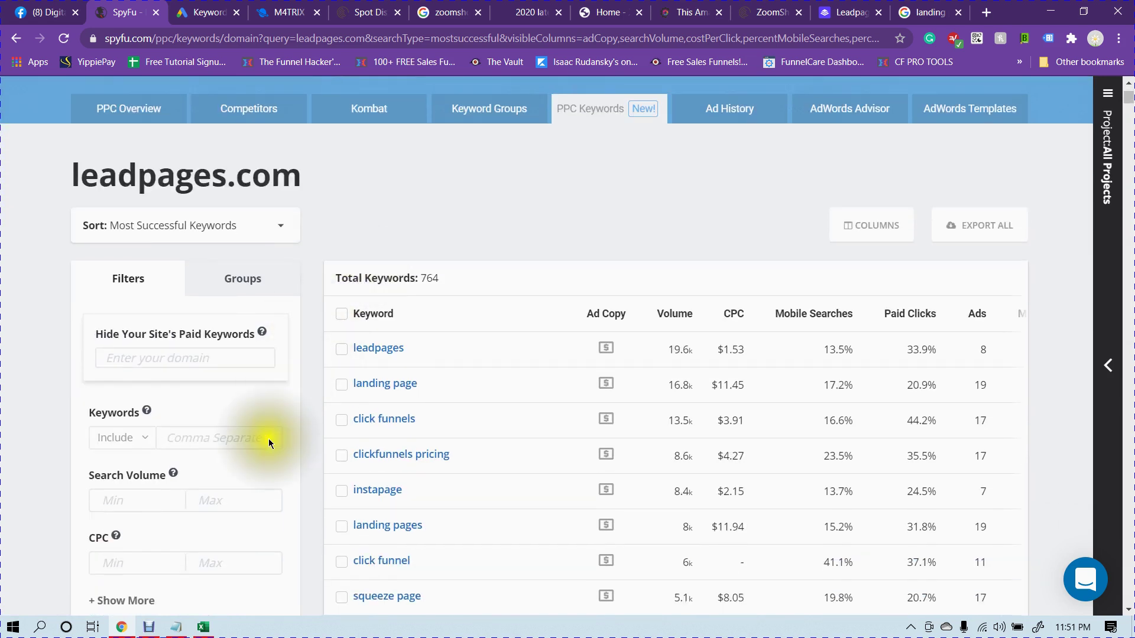
Switch to the Notepad notes, compare the TVShareMax entries heading the four product groups, and return to the SpyFu report
{"action": "left_click", "coordinate": [176, 626]}
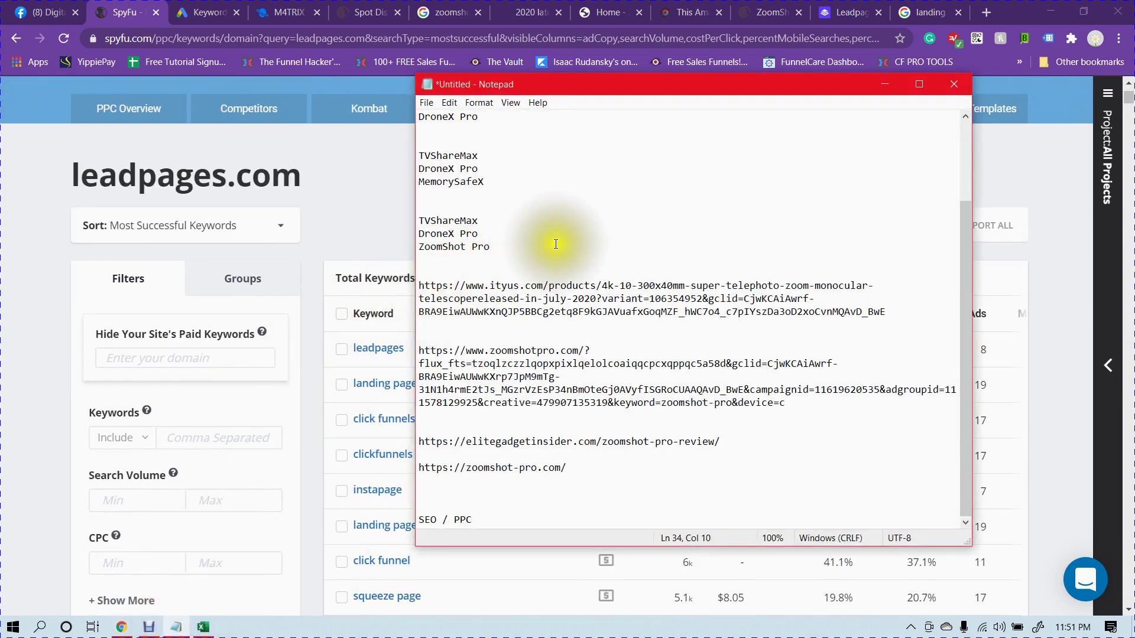
{"action": "scroll", "coordinate": [541, 250], "scroll_direction": "up", "scroll_amount": 3}
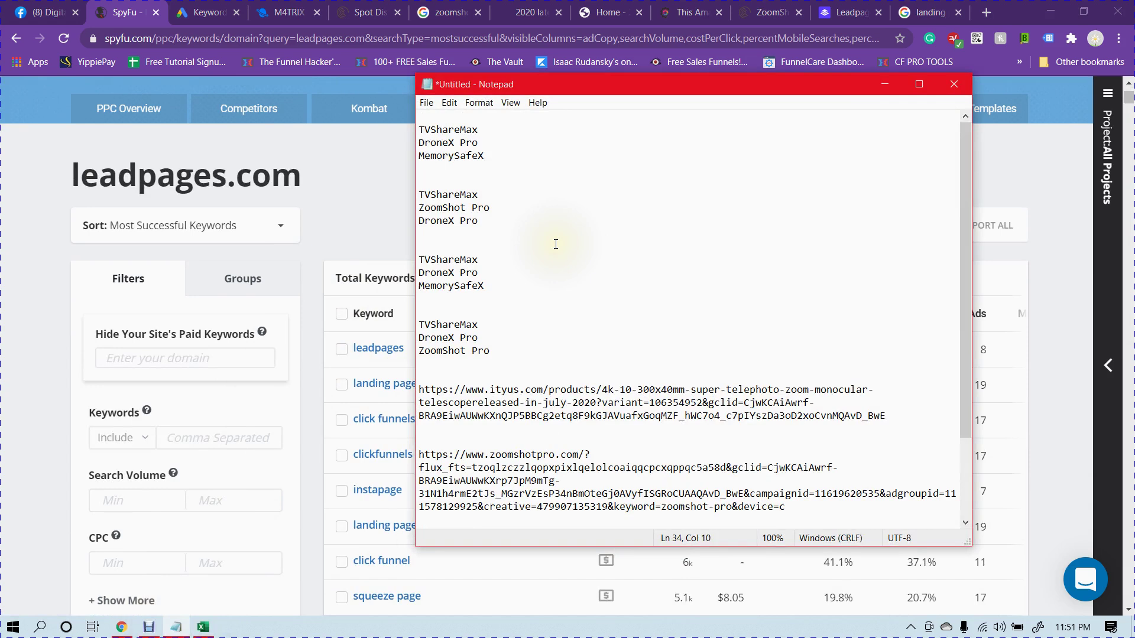
{"action": "double_click", "coordinate": [445, 130]}
{"action": "left_click", "coordinate": [485, 127]}
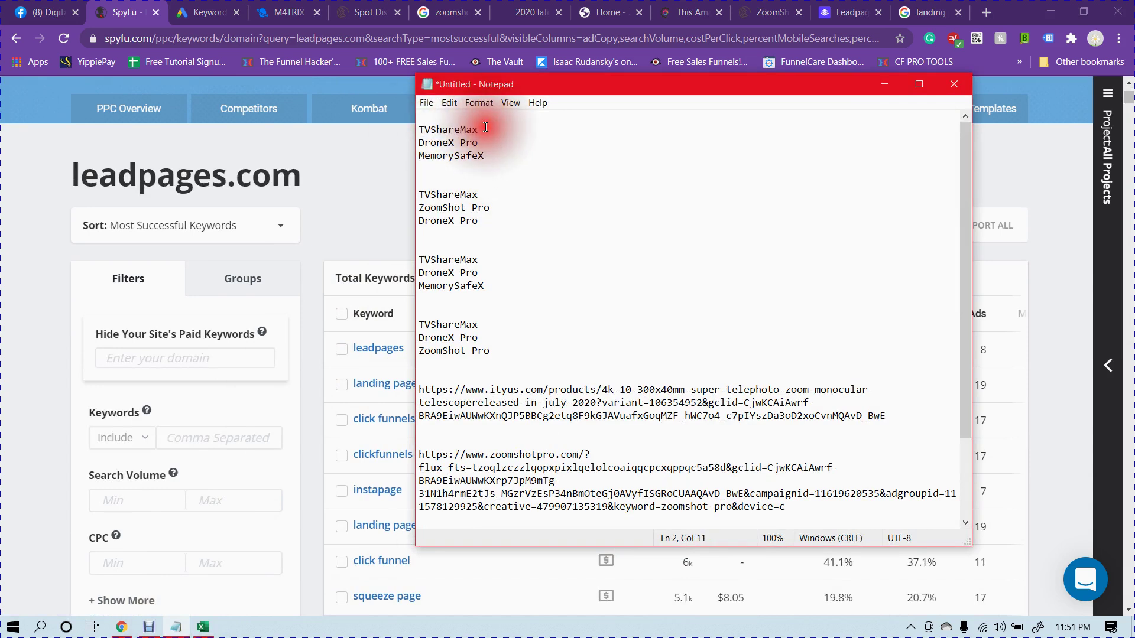
{"action": "double_click", "coordinate": [489, 194]}
{"action": "left_click", "coordinate": [490, 192]}
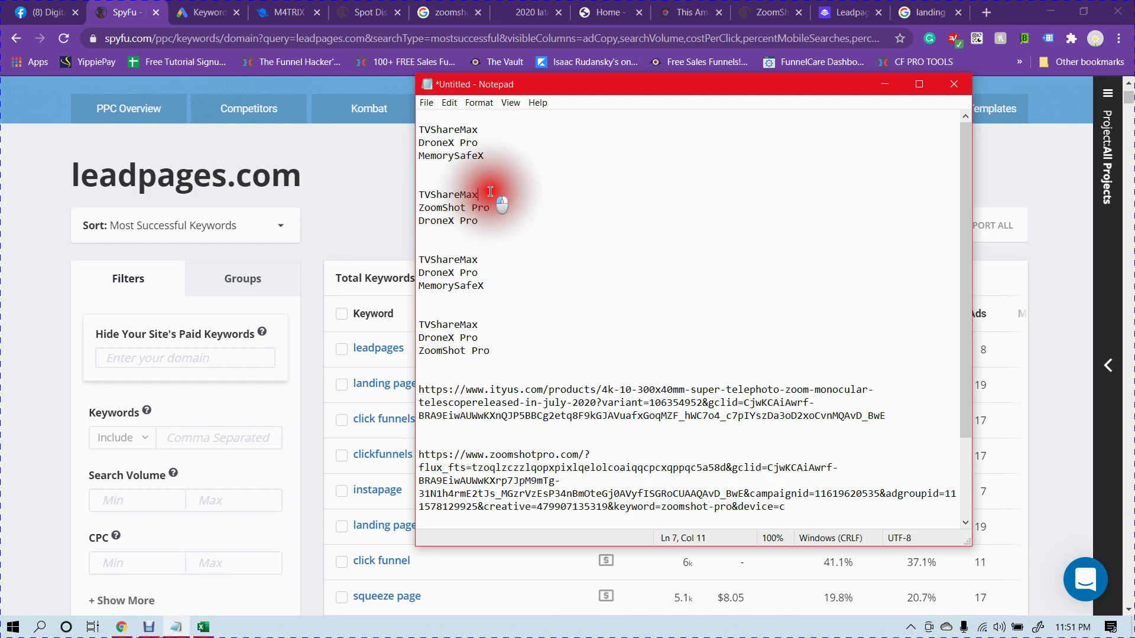
{"action": "left_click_drag", "start_coordinate": [424, 260], "coordinate": [484, 261]}
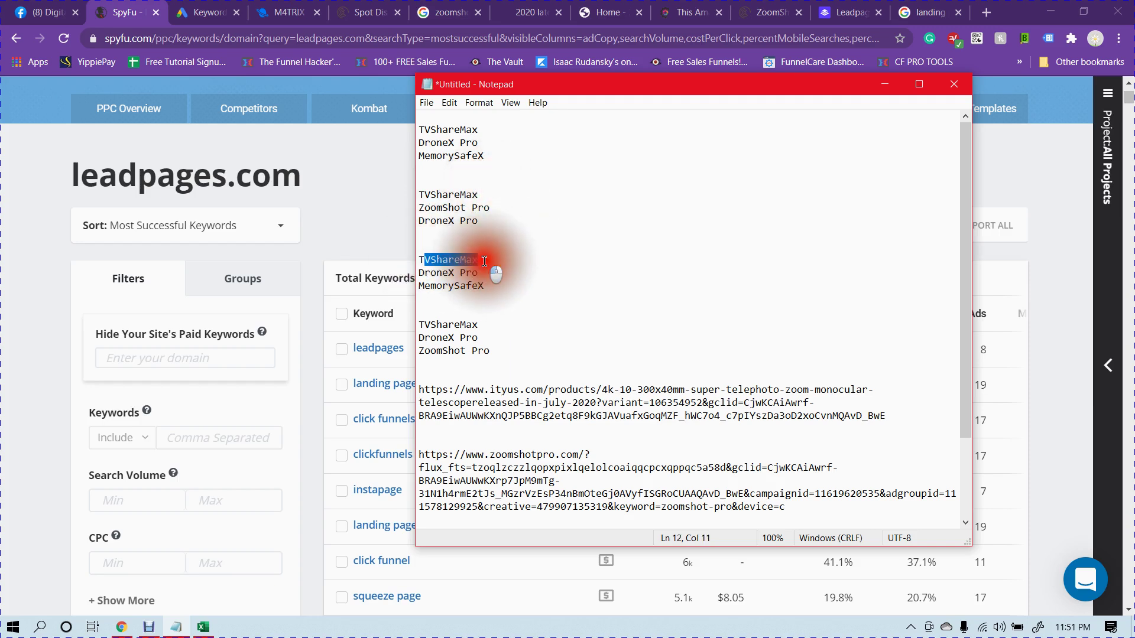
{"action": "left_click_drag", "start_coordinate": [415, 325], "coordinate": [480, 324]}
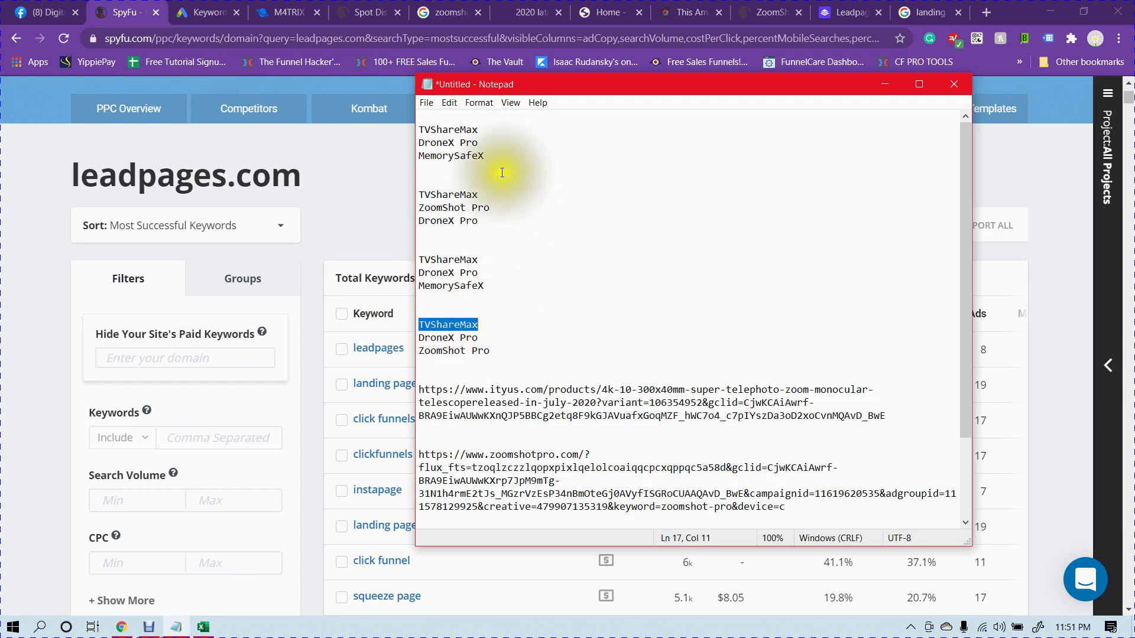
{"action": "left_click", "coordinate": [467, 324]}
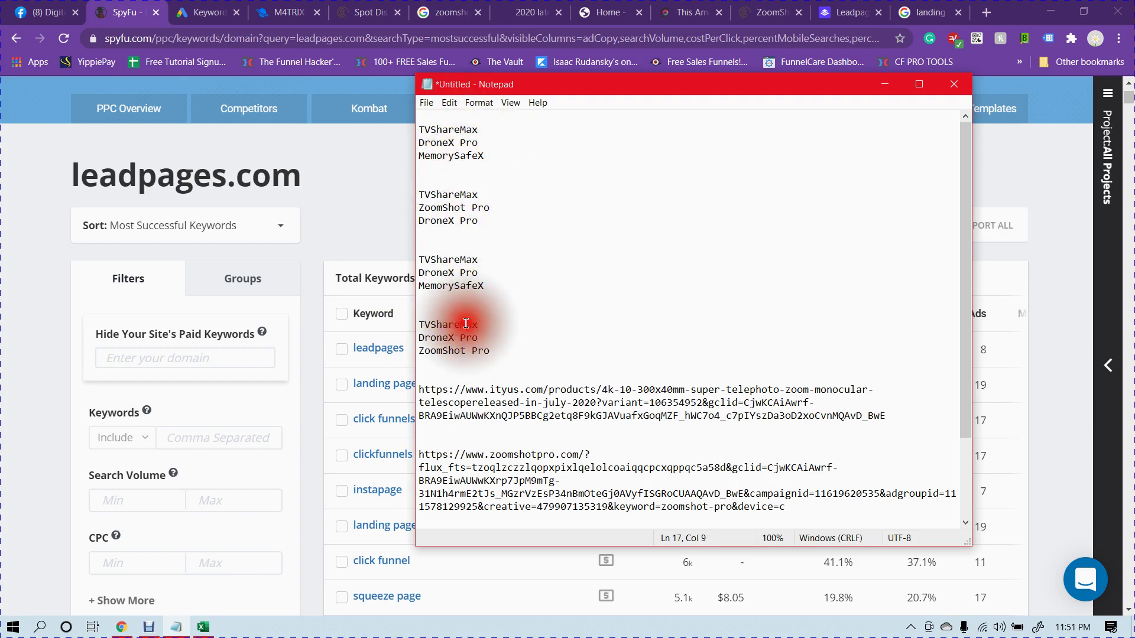
{"action": "left_click", "coordinate": [353, 198]}
Review the leading entries of the expanded leadpages.com keyword list, from leadpages and landing page to the ClickFunnels terms
{"action": "scroll", "coordinate": [353, 197], "scroll_direction": "down", "scroll_amount": 1}
{"action": "scroll", "coordinate": [343, 239], "scroll_direction": "up", "scroll_amount": 1}
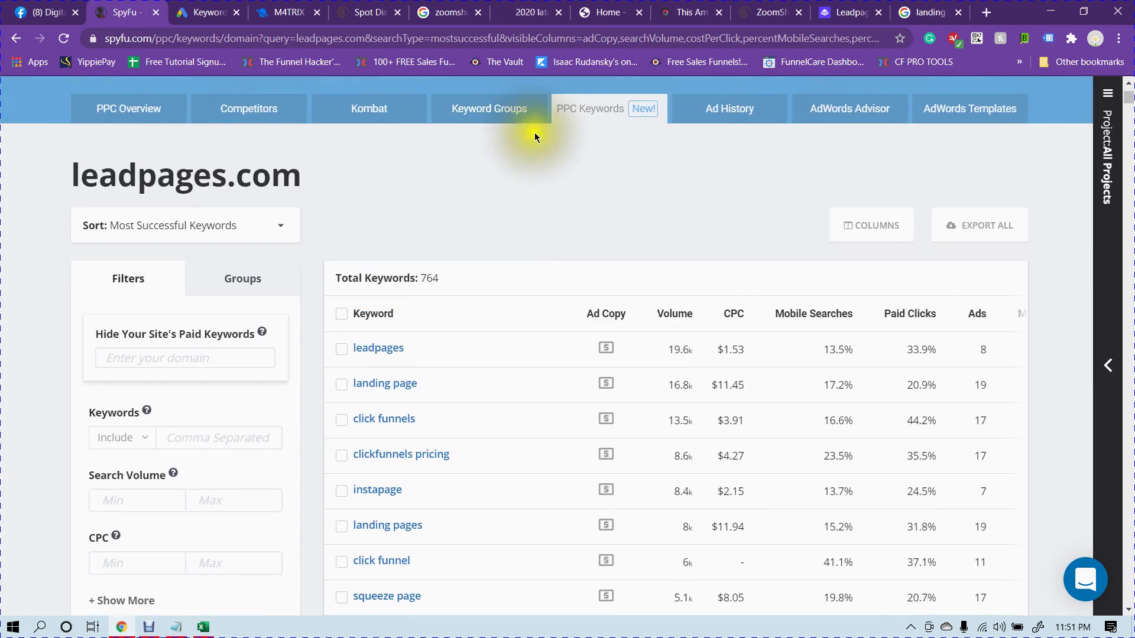
{"action": "scroll", "coordinate": [534, 132], "scroll_direction": "up", "scroll_amount": 3}
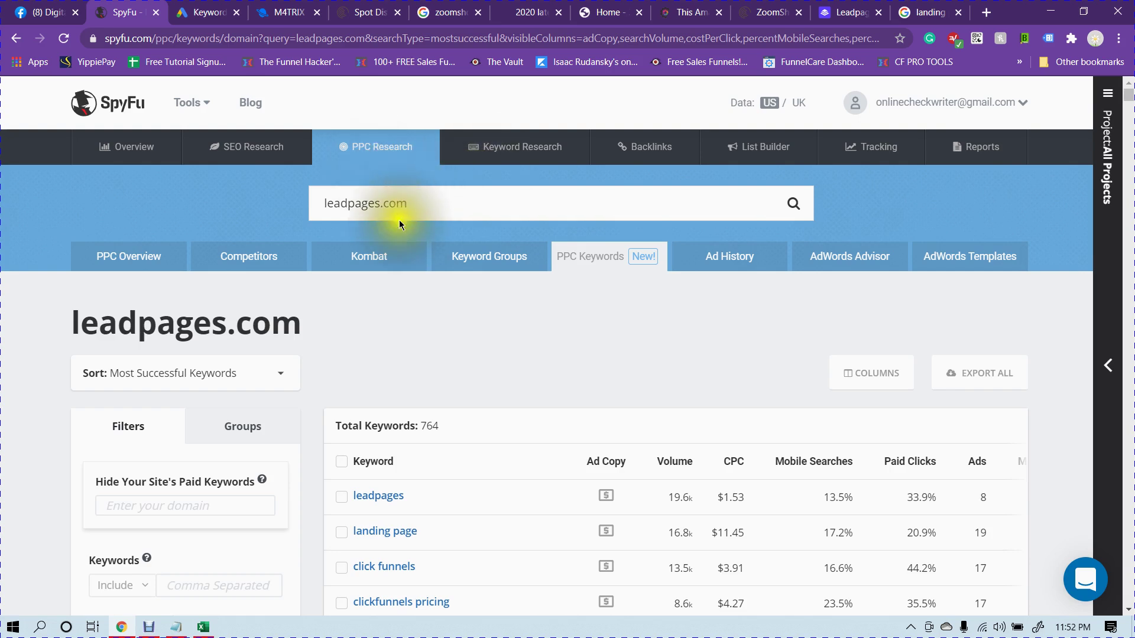
{"action": "scroll", "coordinate": [384, 248], "scroll_direction": "down", "scroll_amount": 3}
{"action": "scroll", "coordinate": [367, 242], "scroll_direction": "down", "scroll_amount": 2}
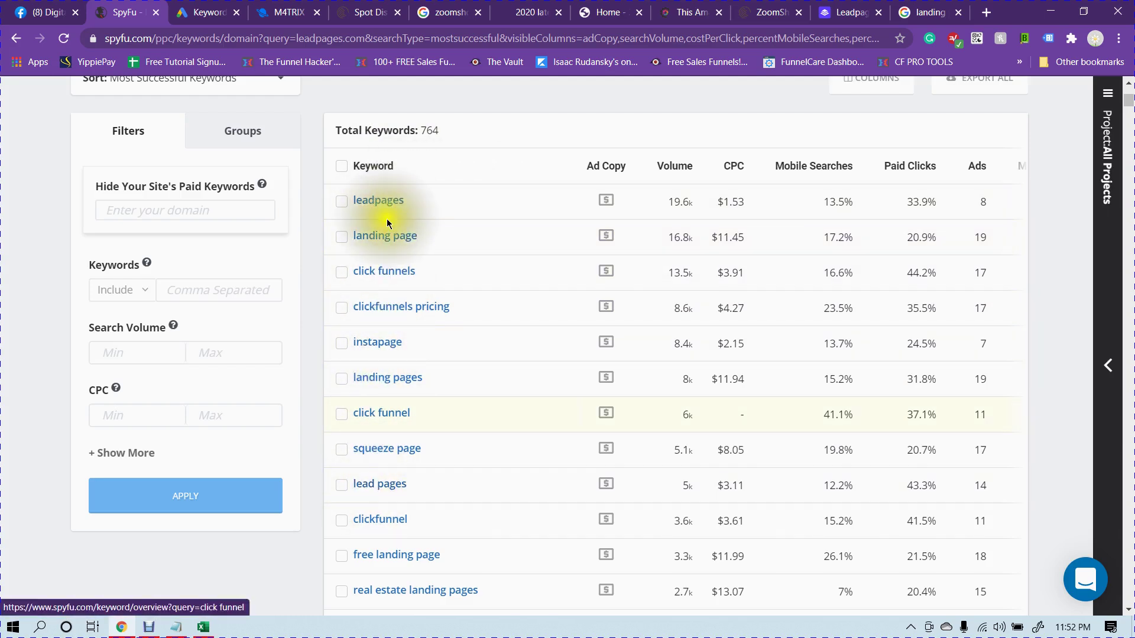
{"action": "scroll", "coordinate": [417, 239], "scroll_direction": "up", "scroll_amount": 6}
{"action": "scroll", "coordinate": [413, 202], "scroll_direction": "down", "scroll_amount": 6}
{"action": "scroll", "coordinate": [391, 282], "scroll_direction": "down", "scroll_amount": 1}
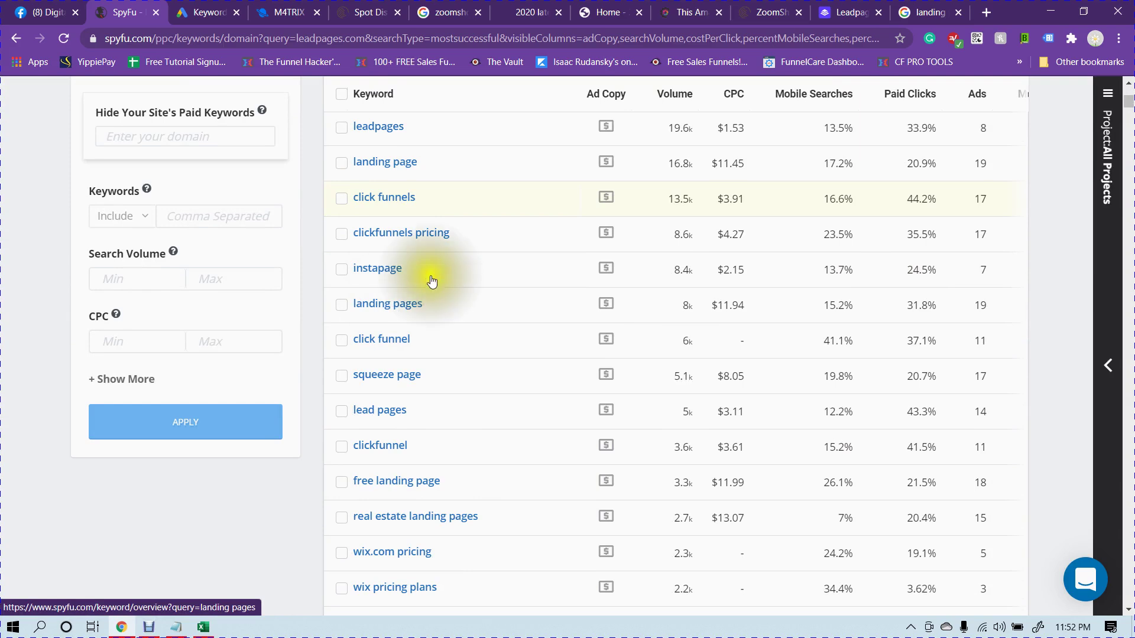
{"action": "scroll", "coordinate": [445, 218], "scroll_direction": "up", "scroll_amount": 1}
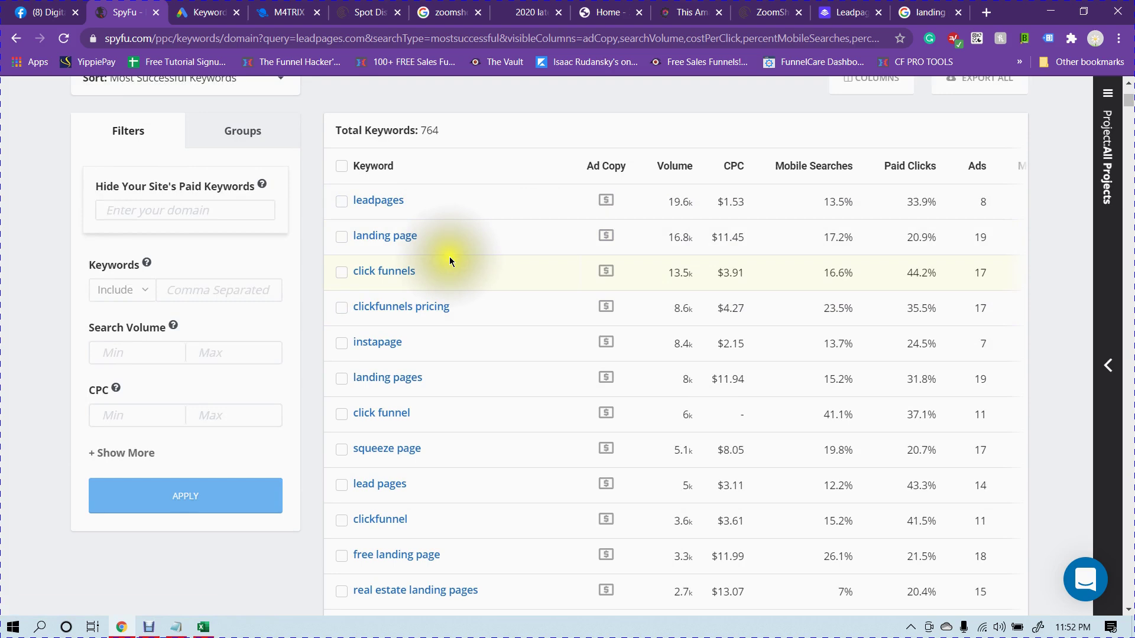
{"action": "scroll", "coordinate": [555, 224], "scroll_direction": "up", "scroll_amount": 1}
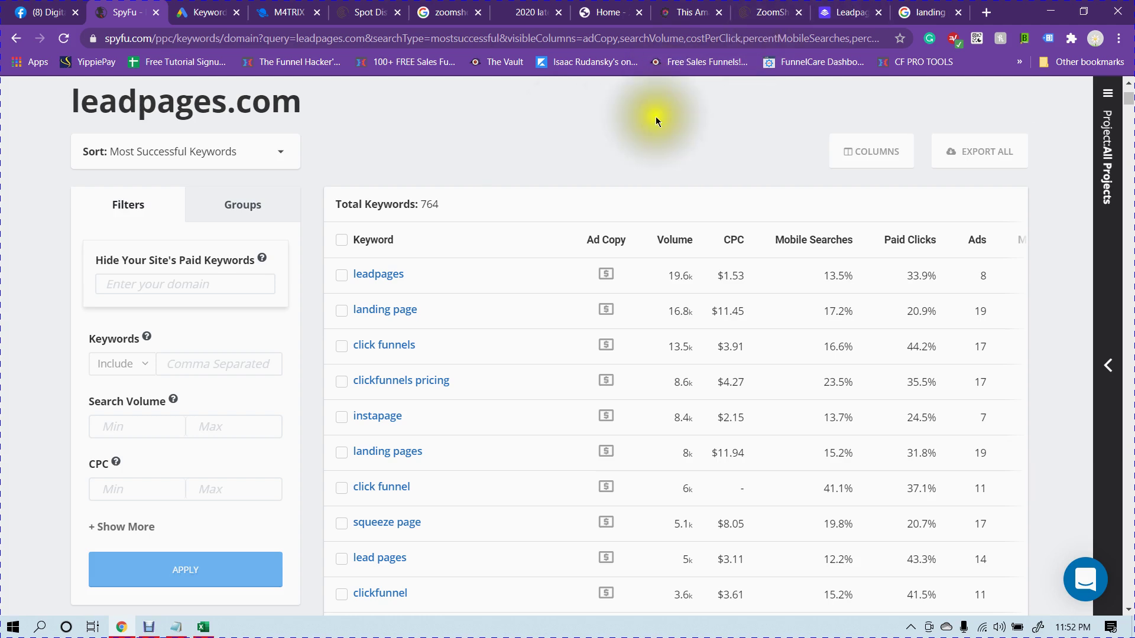
Switch to the Leadpages website and skim the sections of its homepage
{"action": "left_click", "coordinate": [848, 7]}
{"action": "scroll", "coordinate": [783, 144], "scroll_direction": "down", "scroll_amount": 6}
{"action": "scroll", "coordinate": [783, 145], "scroll_direction": "up", "scroll_amount": 6}
{"action": "scroll", "coordinate": [783, 149], "scroll_direction": "down", "scroll_amount": 20}
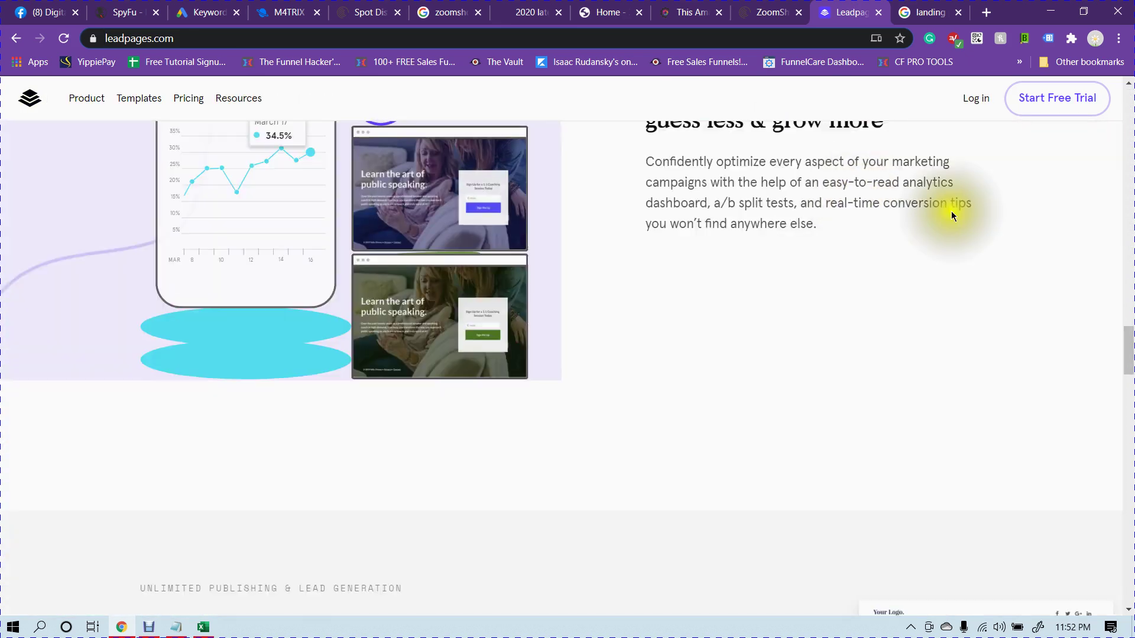
{"action": "left_click_drag", "start_coordinate": [1128, 345], "coordinate": [1126, 100]}
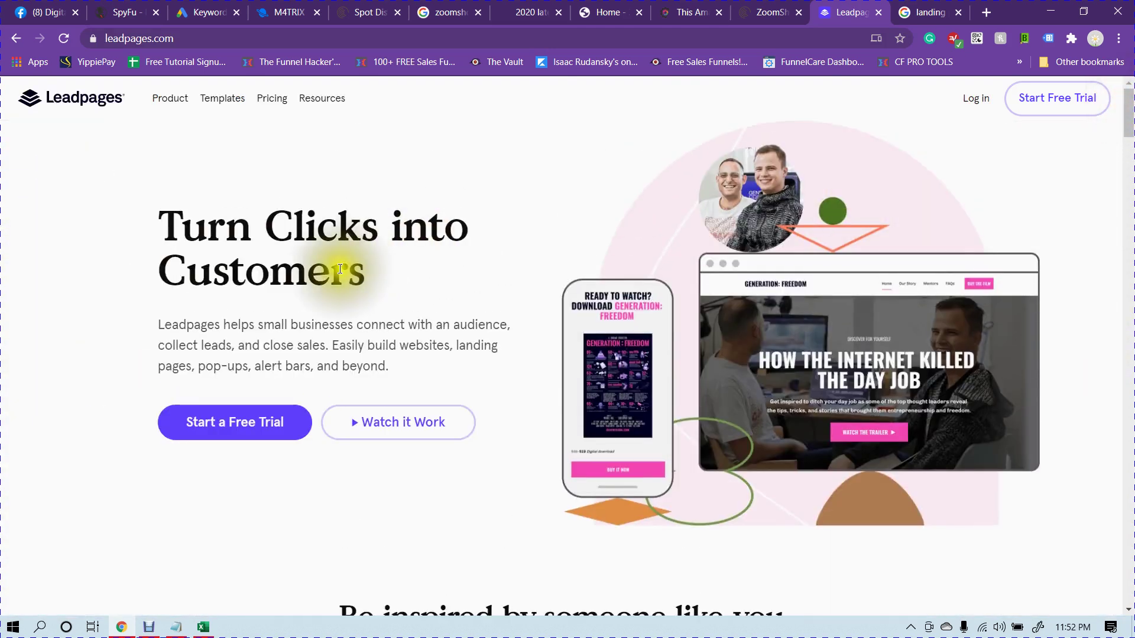
Read the Leadpages homepage headline "Turn Clicks into Customers" and the description beneath it, and return to the SpyFu keyword report
{"action": "left_click", "coordinate": [158, 211]}
{"action": "left_click_drag", "start_coordinate": [158, 211], "coordinate": [382, 280]}
{"action": "left_click", "coordinate": [382, 280]}
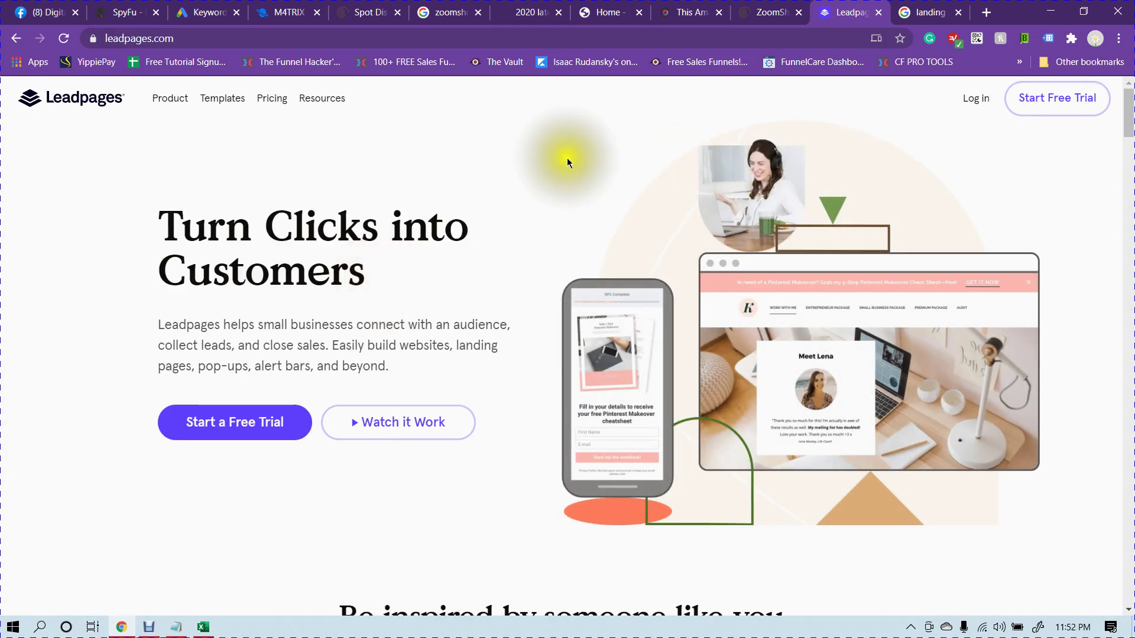
{"action": "scroll", "coordinate": [246, 284], "scroll_direction": "down", "scroll_amount": 1}
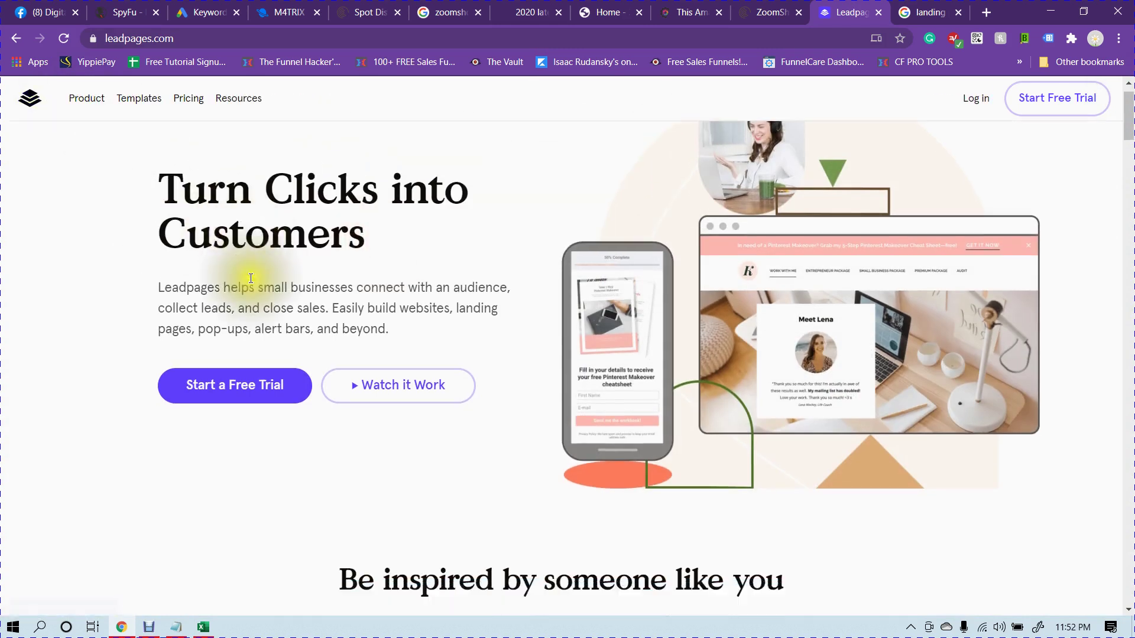
{"action": "left_click_drag", "start_coordinate": [156, 249], "coordinate": [427, 297]}
{"action": "left_click", "coordinate": [428, 296]}
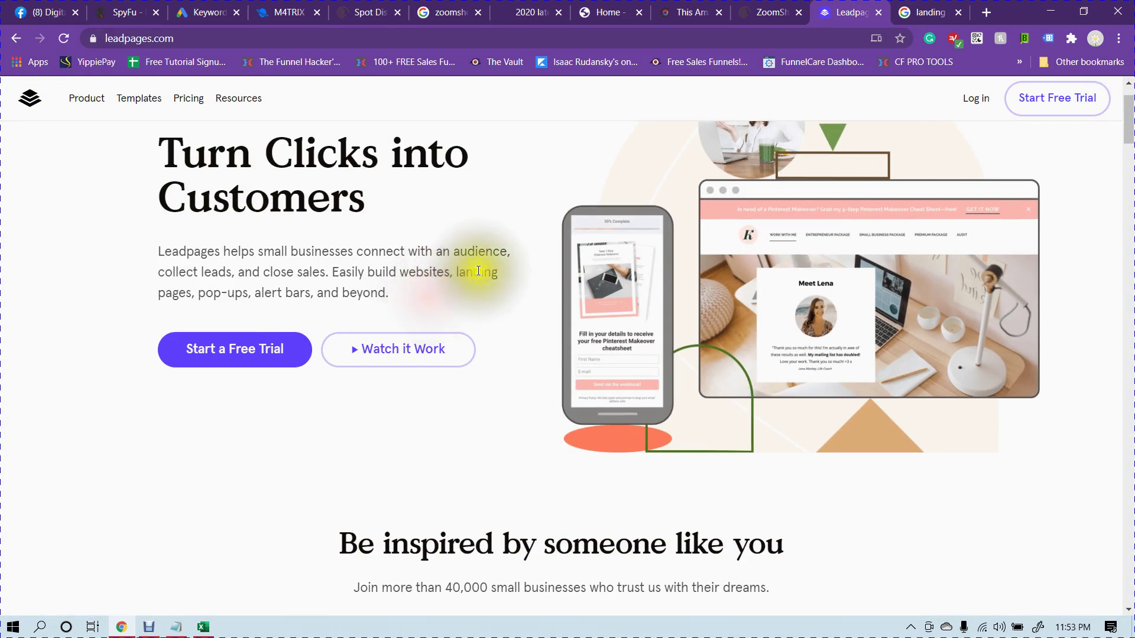
{"action": "scroll", "coordinate": [483, 268], "scroll_direction": "down", "scroll_amount": 3}
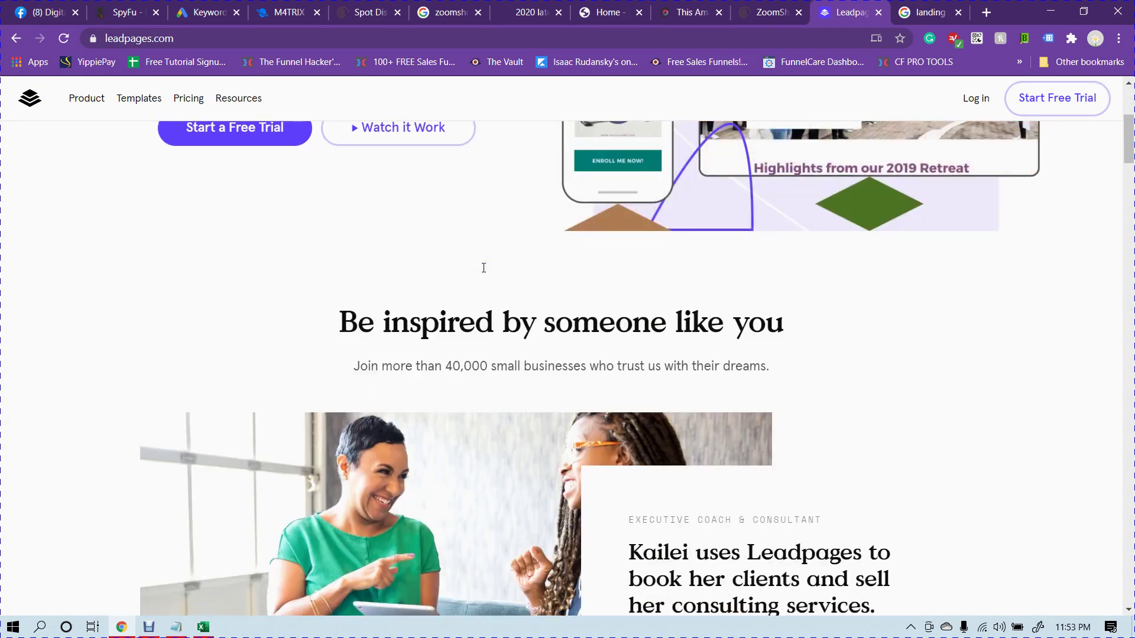
{"action": "scroll", "coordinate": [459, 253], "scroll_direction": "up", "scroll_amount": 4}
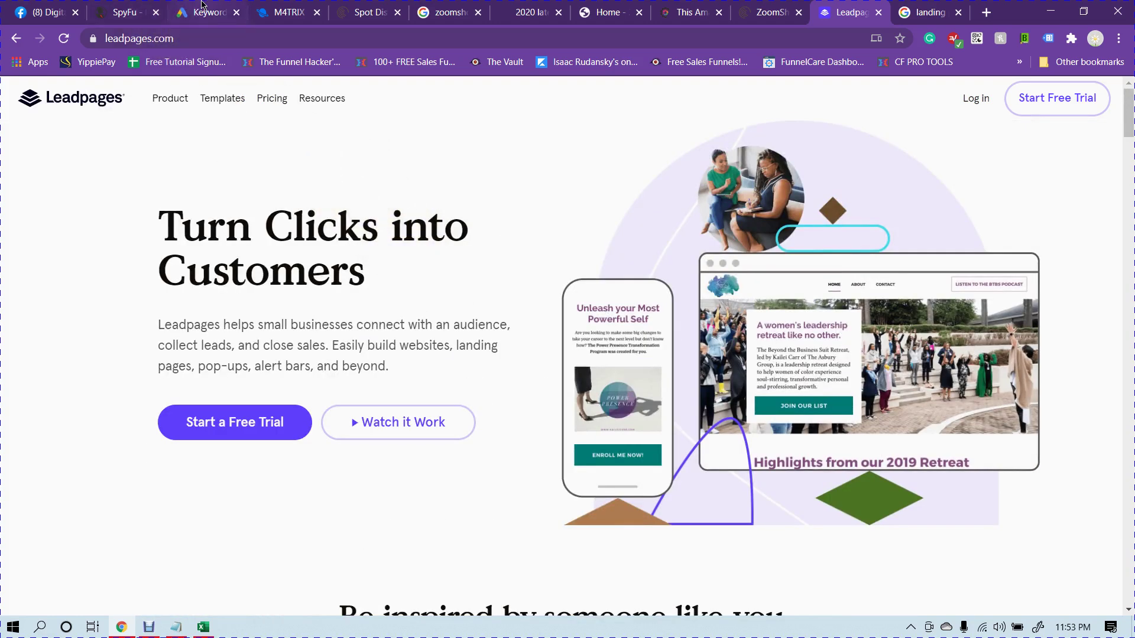
{"action": "left_click", "coordinate": [125, 11]}
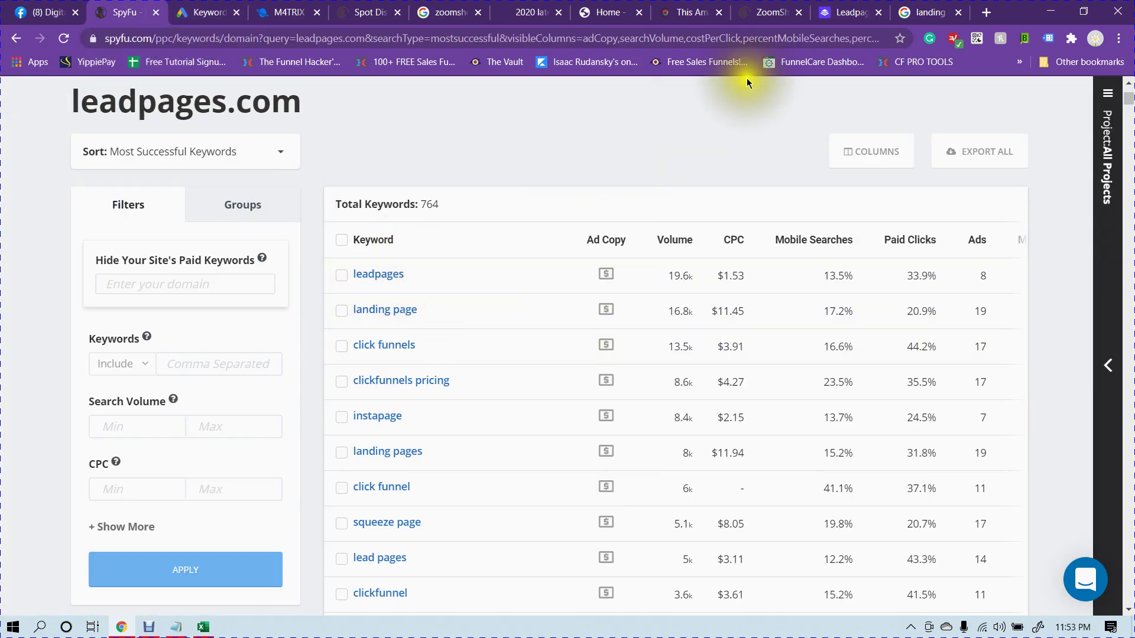
Recheck the Leadpages homepage offer, return to the SpyFu report, and skim the leading PPC keywords against it
{"action": "left_click", "coordinate": [848, 11]}
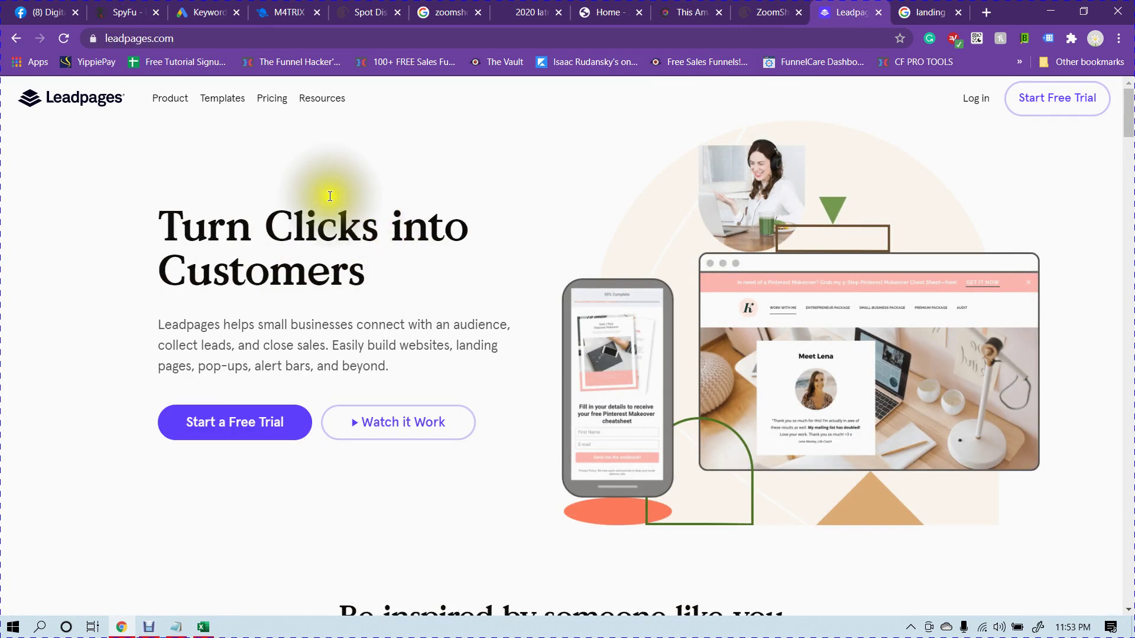
{"action": "left_click", "coordinate": [230, 7]}
{"action": "left_click", "coordinate": [127, 12]}
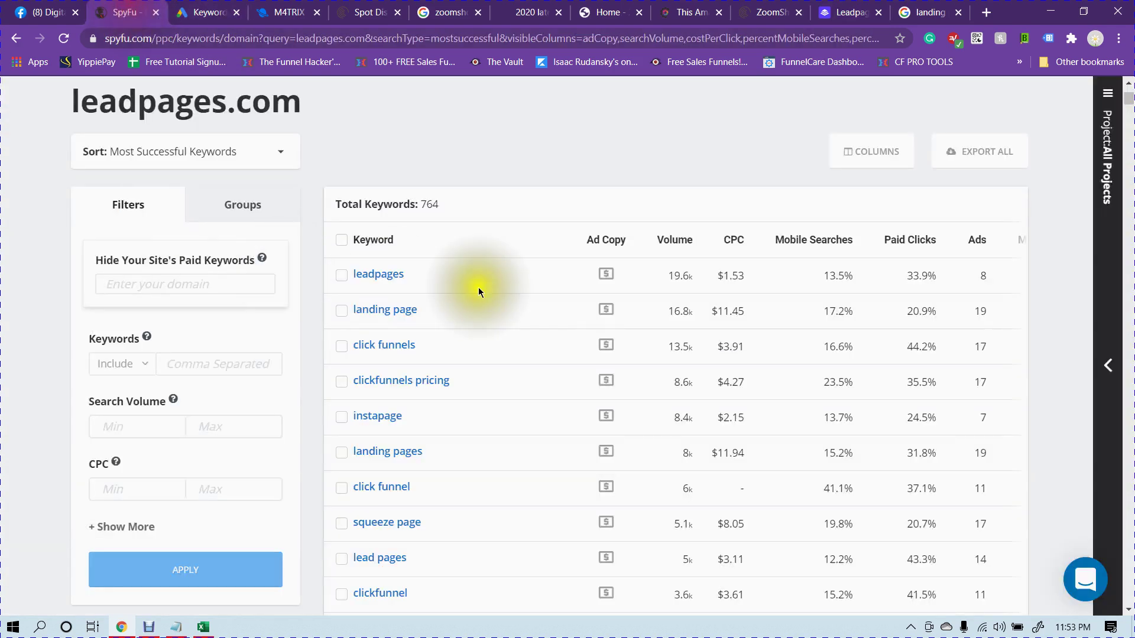
{"action": "scroll", "coordinate": [402, 501], "scroll_direction": "down", "scroll_amount": 5}
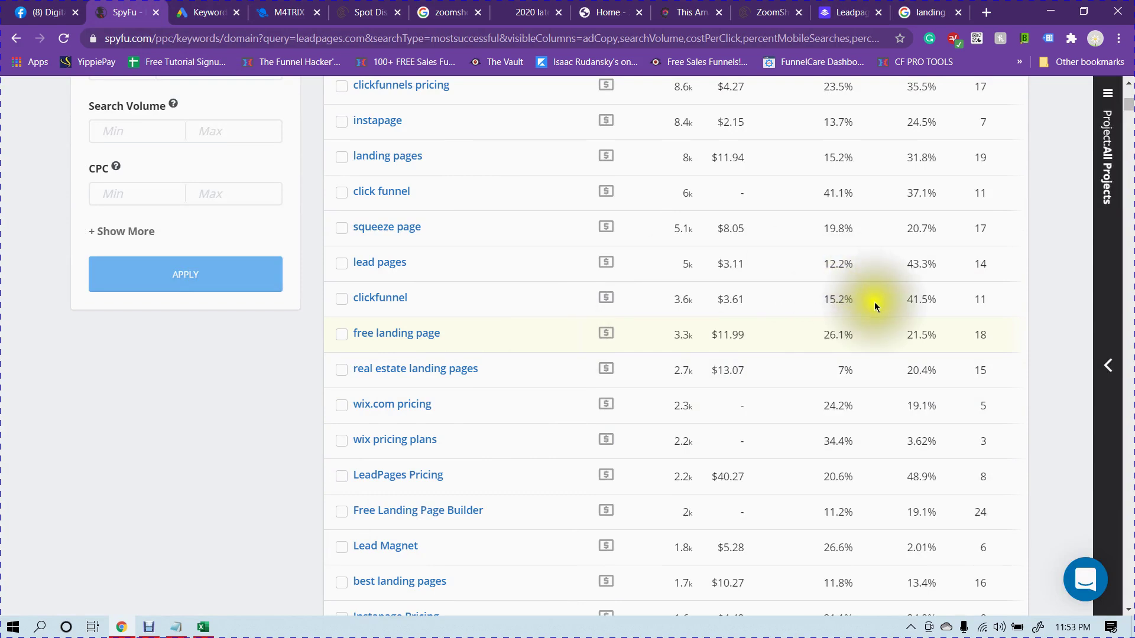
{"action": "scroll", "coordinate": [1043, 207], "scroll_direction": "up", "scroll_amount": 8}
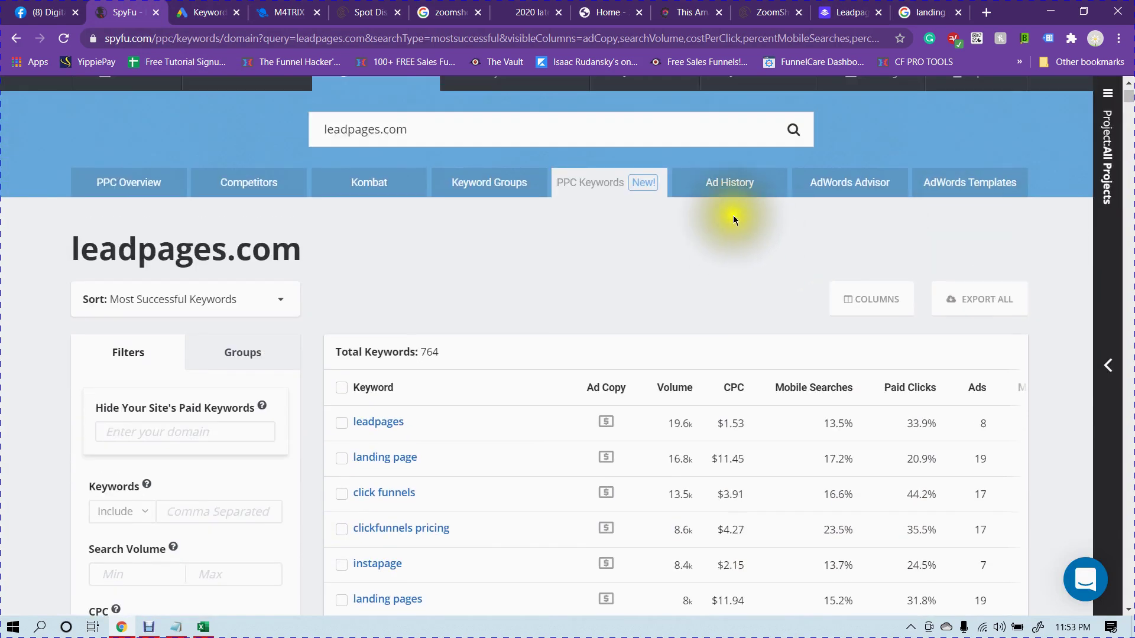
Open the Ad History for leadpages.com and skim the first entries under Most Profitable Ads and Keywords
{"action": "left_click", "coordinate": [726, 184]}
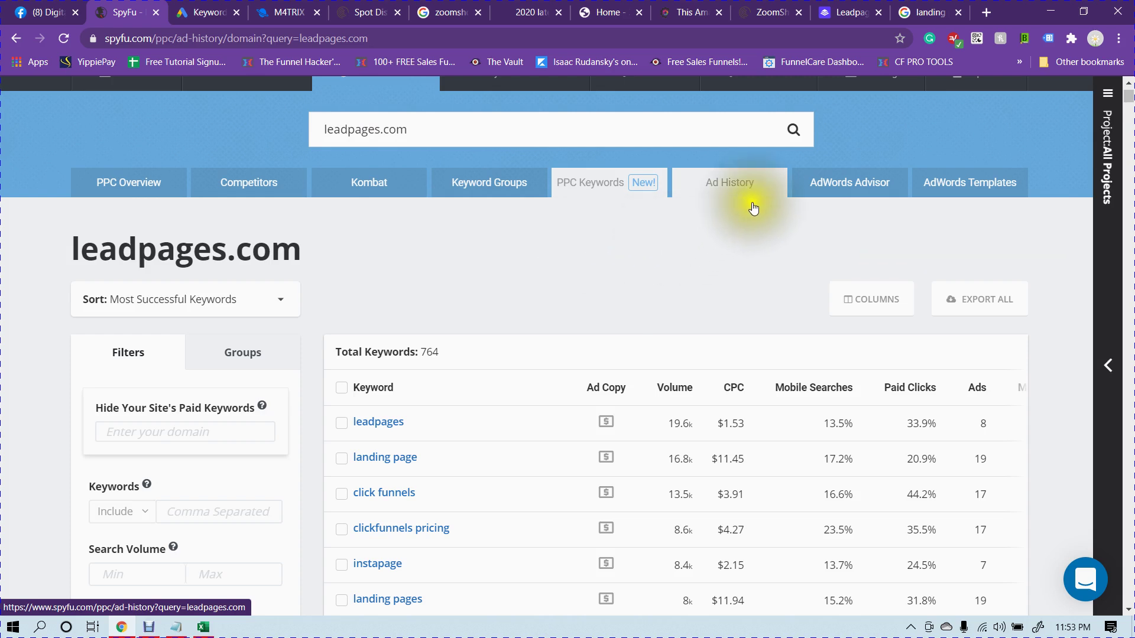
{"action": "left_click", "coordinate": [724, 187]}
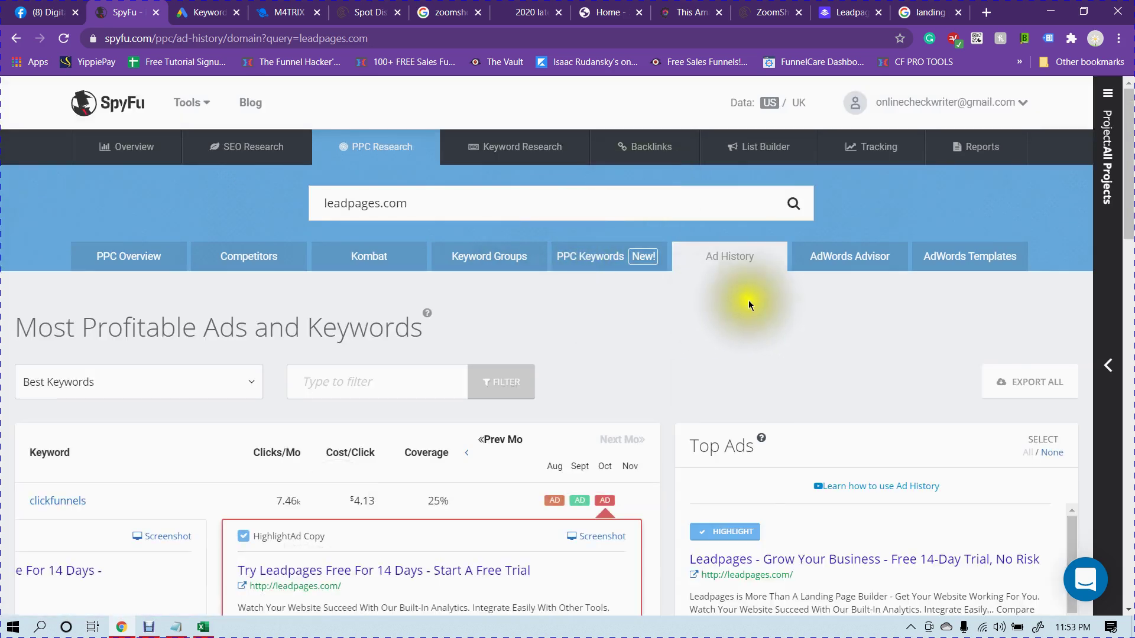
{"action": "scroll", "coordinate": [661, 313], "scroll_direction": "down", "scroll_amount": 1}
{"action": "scroll", "coordinate": [661, 313], "scroll_direction": "down", "scroll_amount": 2}
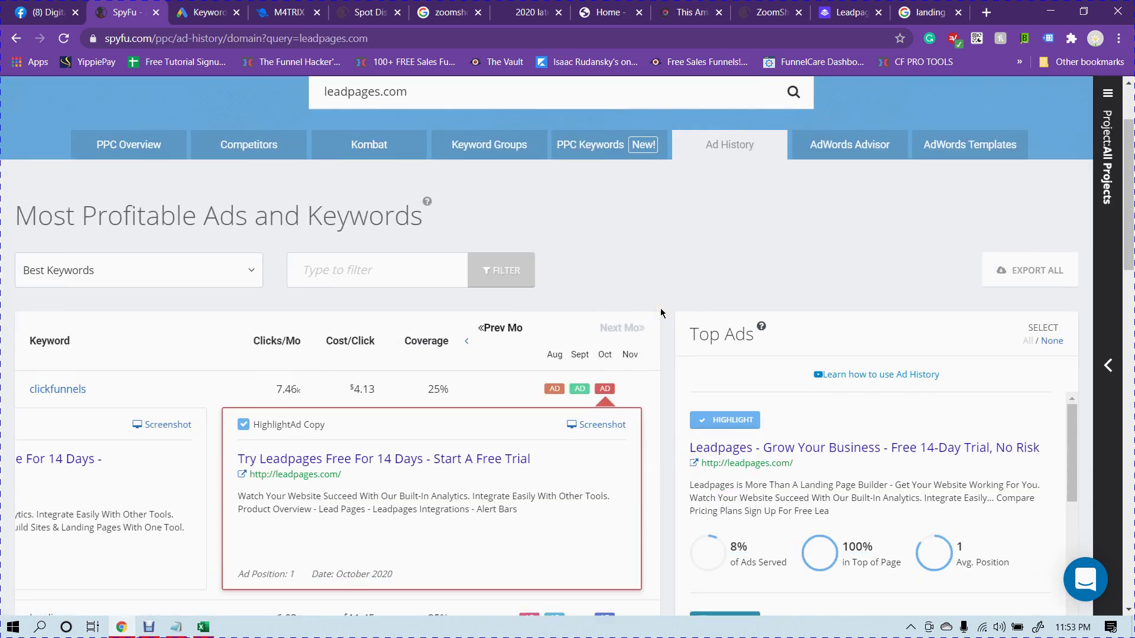
{"action": "scroll", "coordinate": [257, 290], "scroll_direction": "down", "scroll_amount": 5}
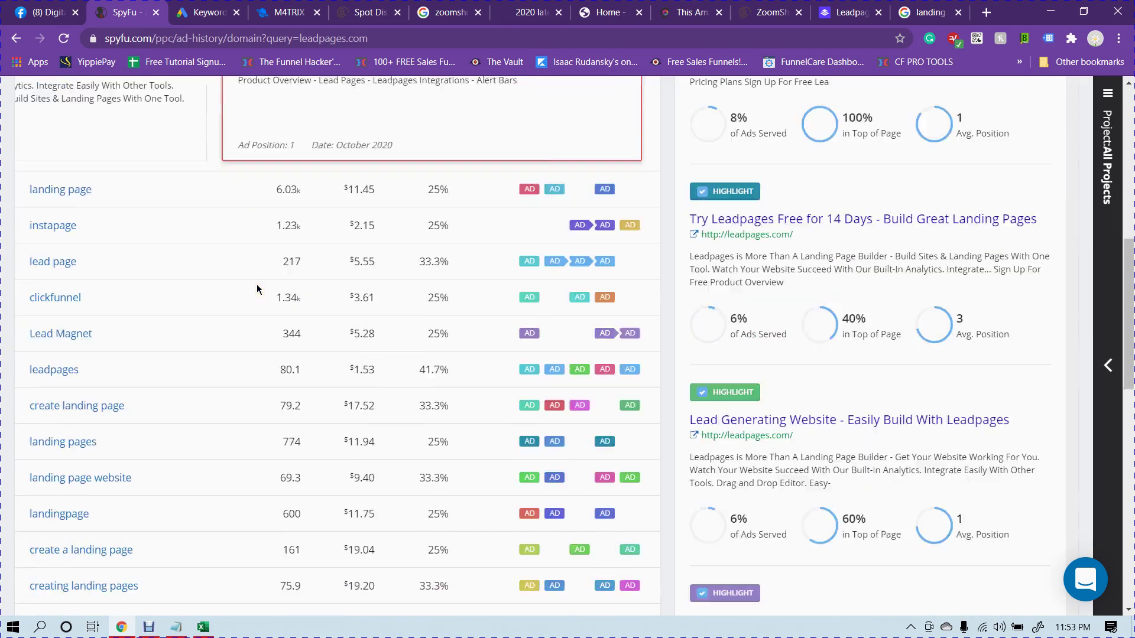
{"action": "scroll", "coordinate": [484, 257], "scroll_direction": "up", "scroll_amount": 5}
{"action": "scroll", "coordinate": [514, 250], "scroll_direction": "up", "scroll_amount": 3}
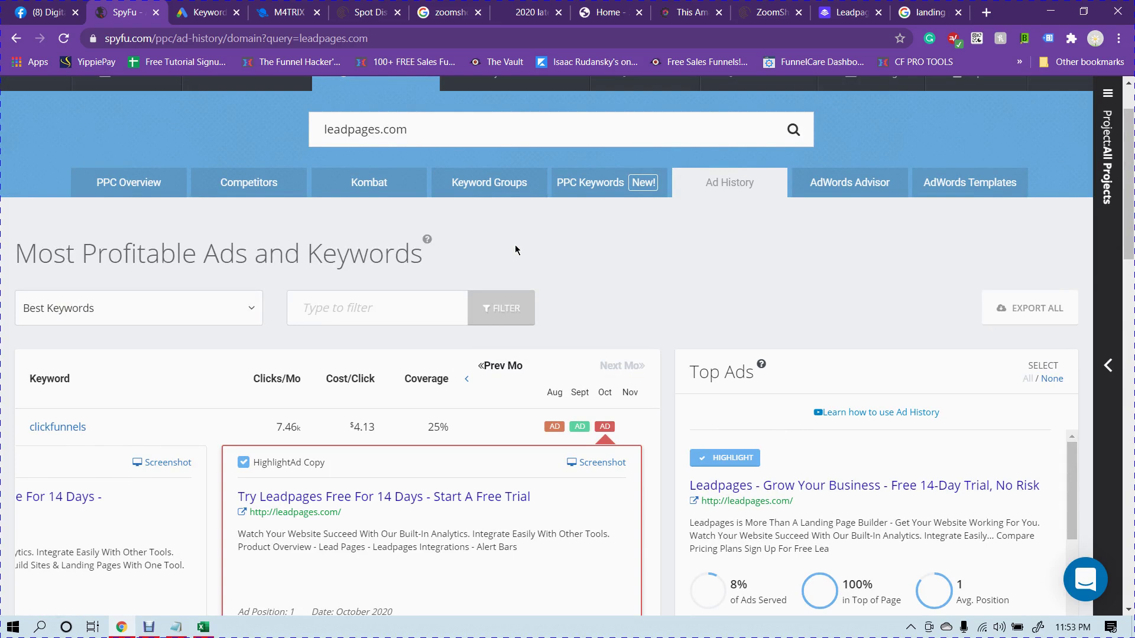
Review the first 25 Ad History keywords, from clickfunnels to squeeze page creator, alongside the Top Ads
{"action": "scroll", "coordinate": [515, 245], "scroll_direction": "down", "scroll_amount": 12}
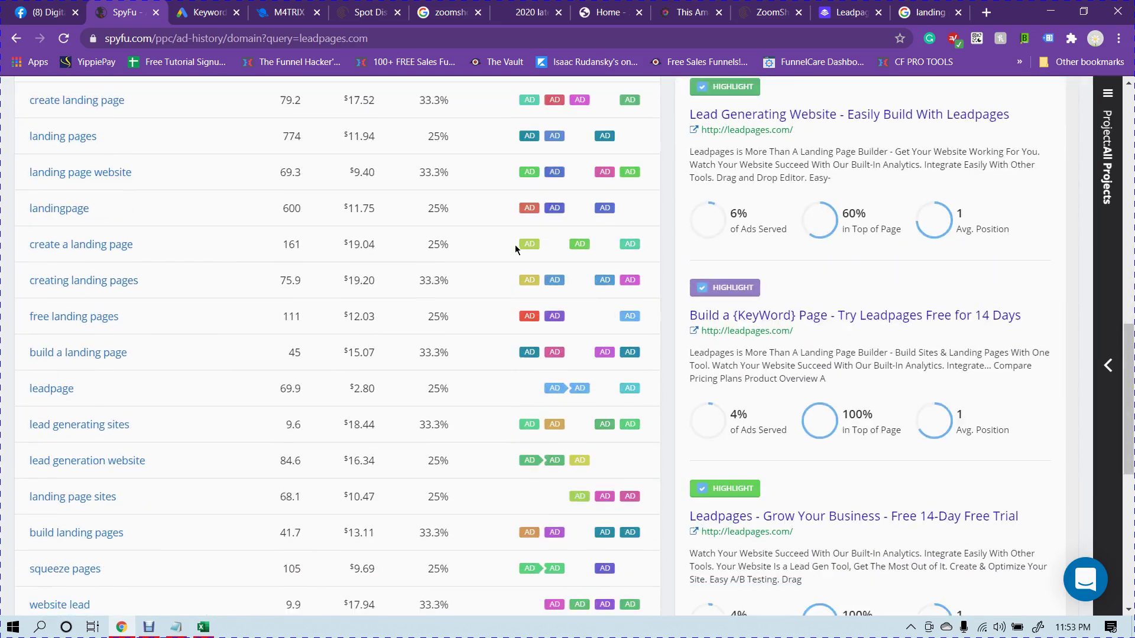
{"action": "scroll", "coordinate": [516, 245], "scroll_direction": "down", "scroll_amount": 3}
{"action": "scroll", "coordinate": [798, 258], "scroll_direction": "down", "scroll_amount": 5}
{"action": "scroll", "coordinate": [798, 258], "scroll_direction": "up", "scroll_amount": 5}
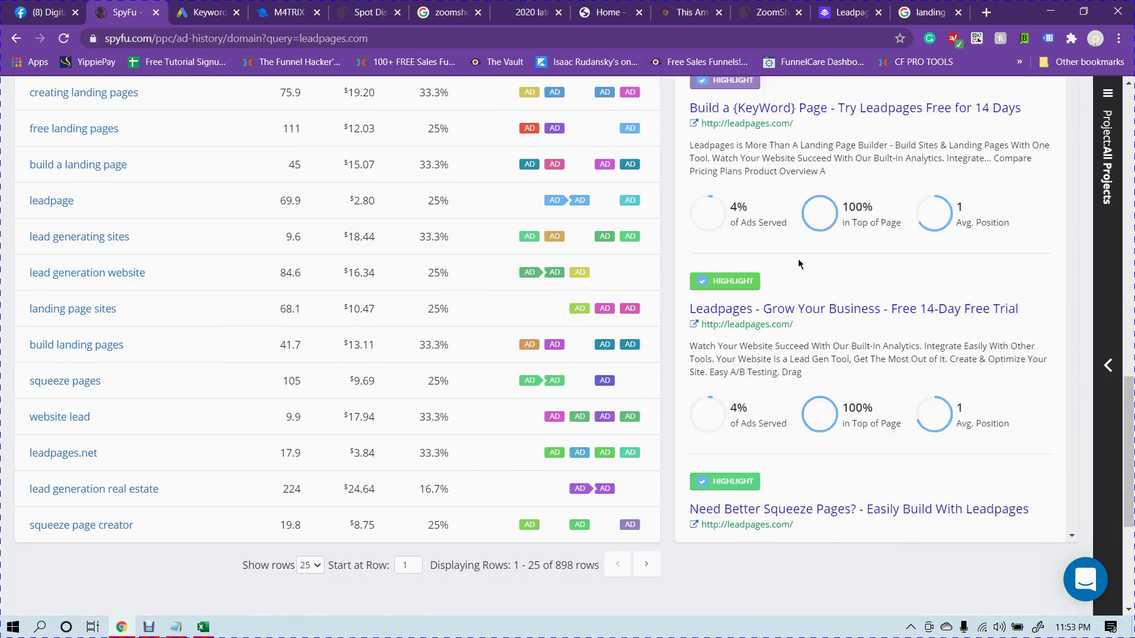
{"action": "scroll", "coordinate": [1005, 278], "scroll_direction": "up", "scroll_amount": 10}
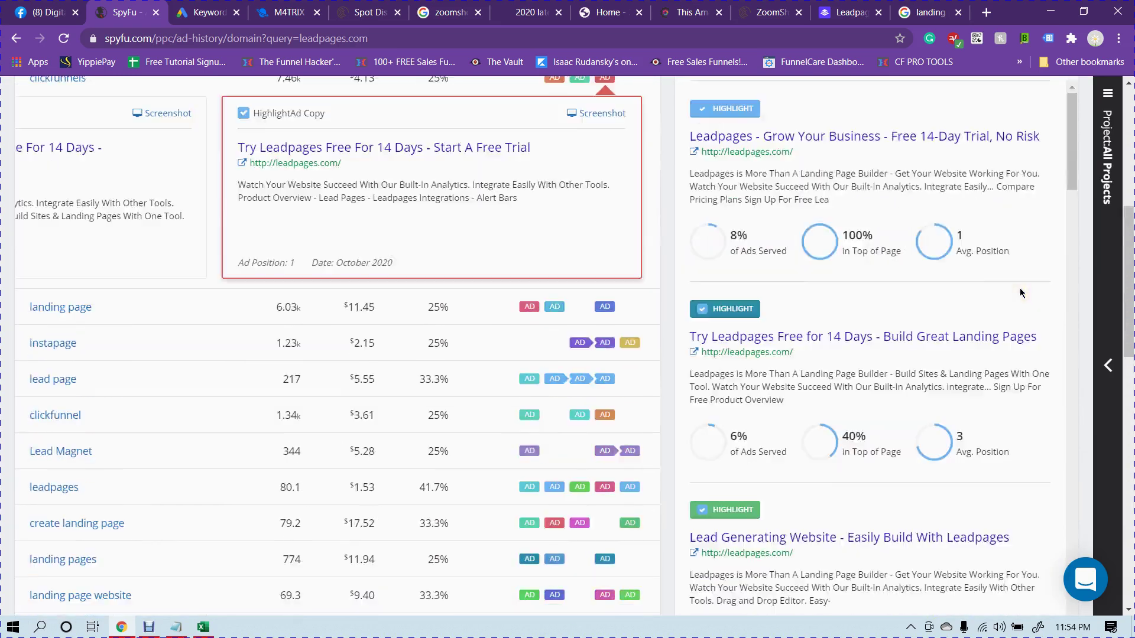
{"action": "scroll", "coordinate": [1019, 289], "scroll_direction": "up", "scroll_amount": 5}
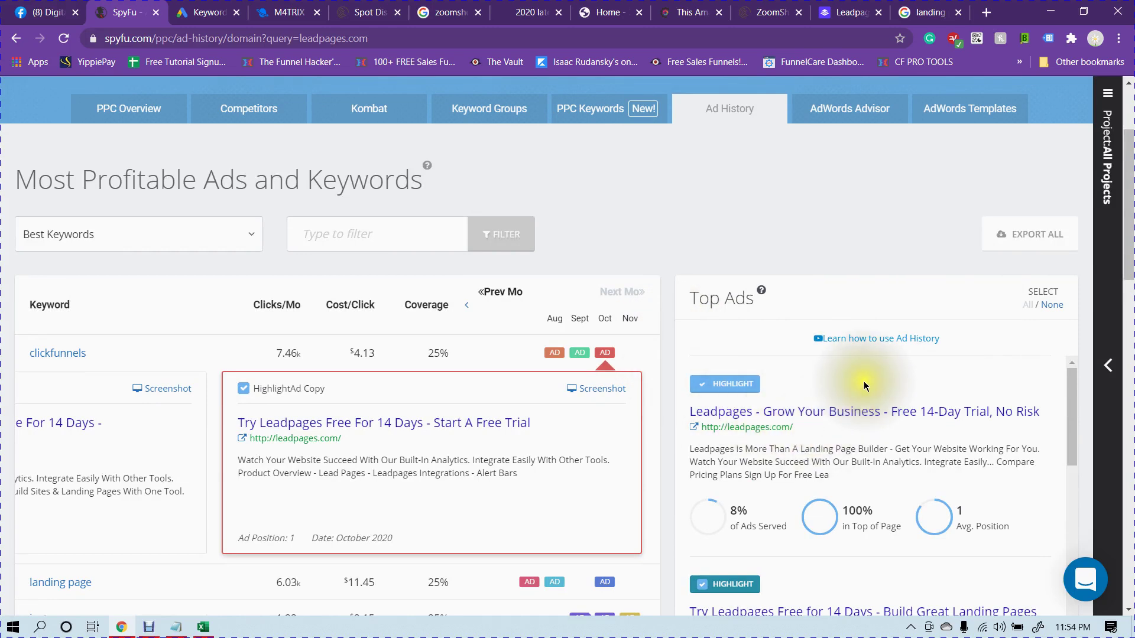
{"action": "scroll", "coordinate": [740, 317], "scroll_direction": "up", "scroll_amount": 2}
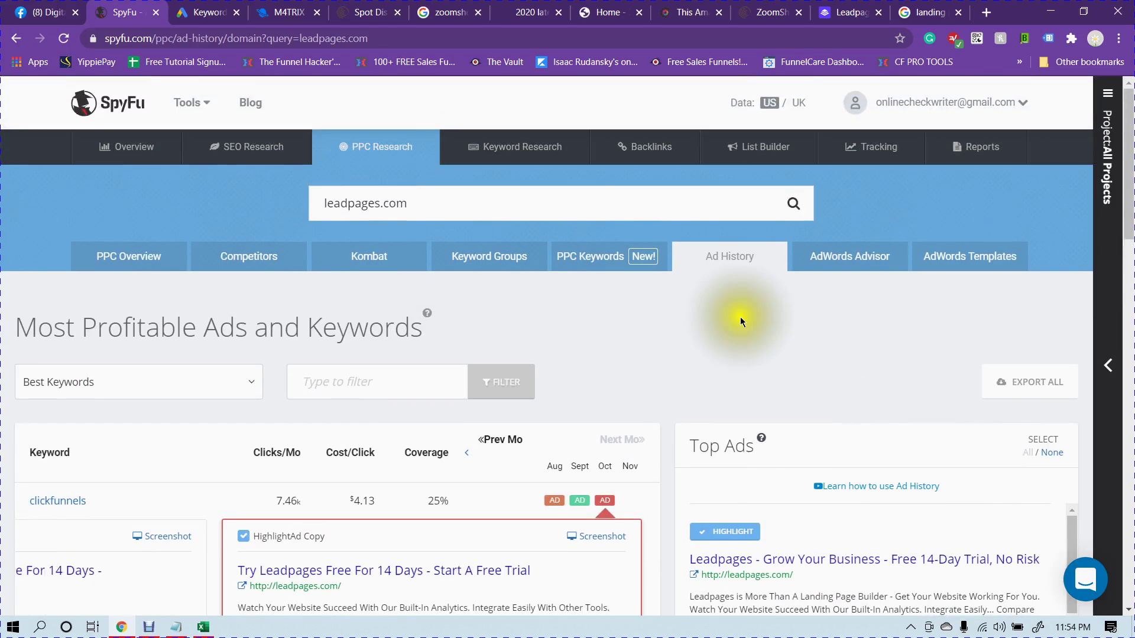
Examine the first Top Ads entry, "Leadpages - Grow Your Business - Free 14-Day Trial, No Risk", including its ads-served, top-of-page and average-position figures
{"action": "scroll", "coordinate": [624, 298], "scroll_direction": "down", "scroll_amount": 3}
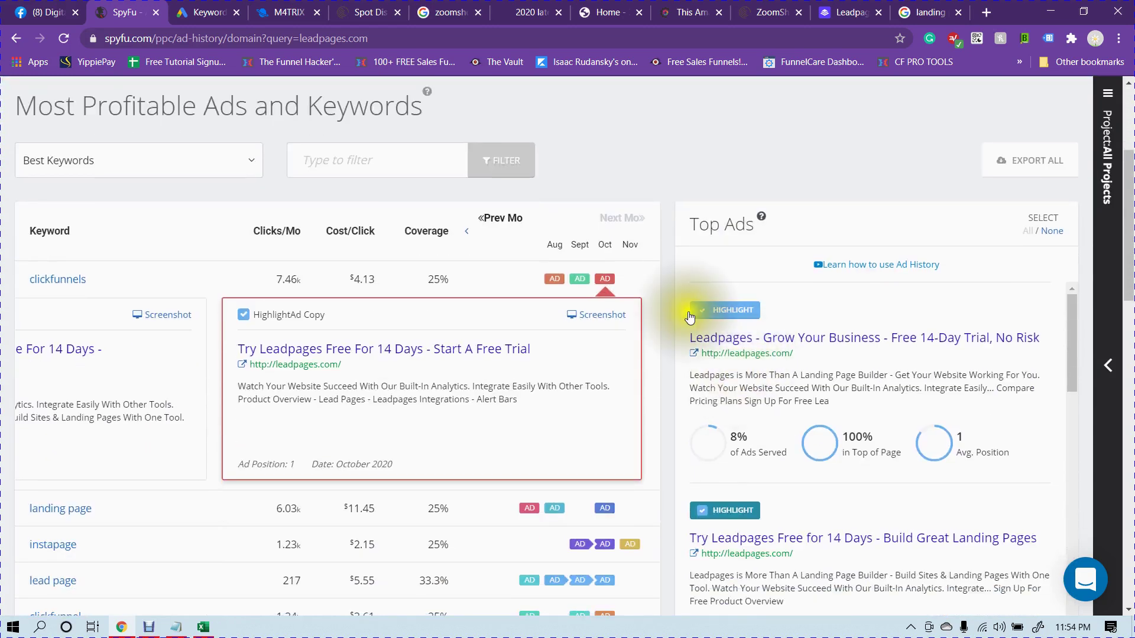
{"action": "scroll", "coordinate": [666, 266], "scroll_direction": "up", "scroll_amount": 3}
{"action": "scroll", "coordinate": [700, 357], "scroll_direction": "down", "scroll_amount": 3}
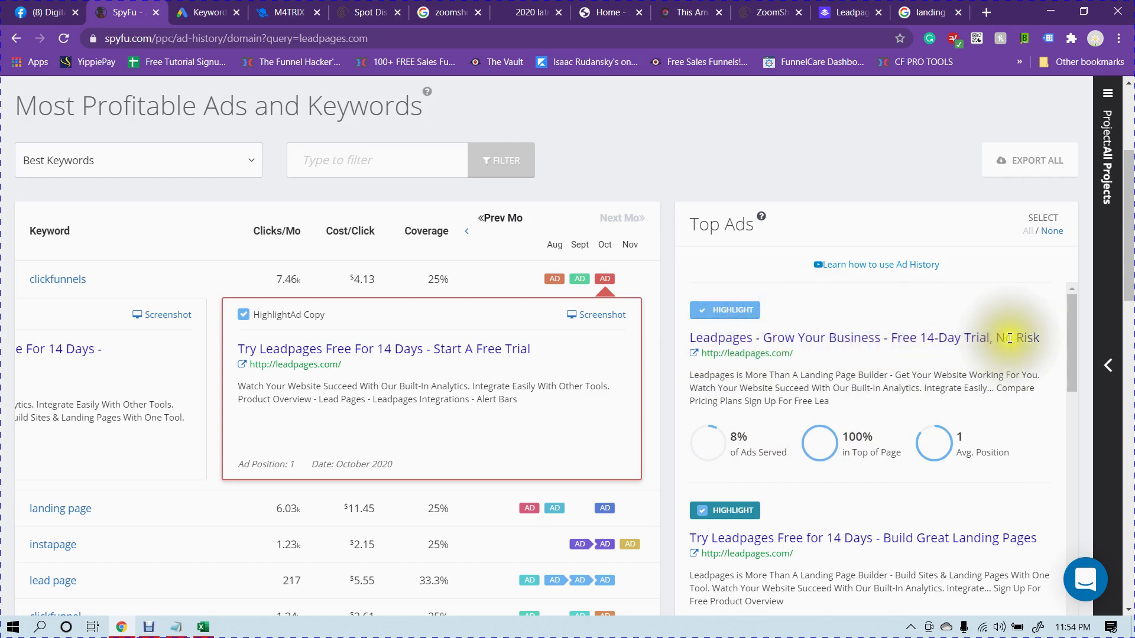
{"action": "scroll", "coordinate": [999, 378], "scroll_direction": "down", "scroll_amount": 1}
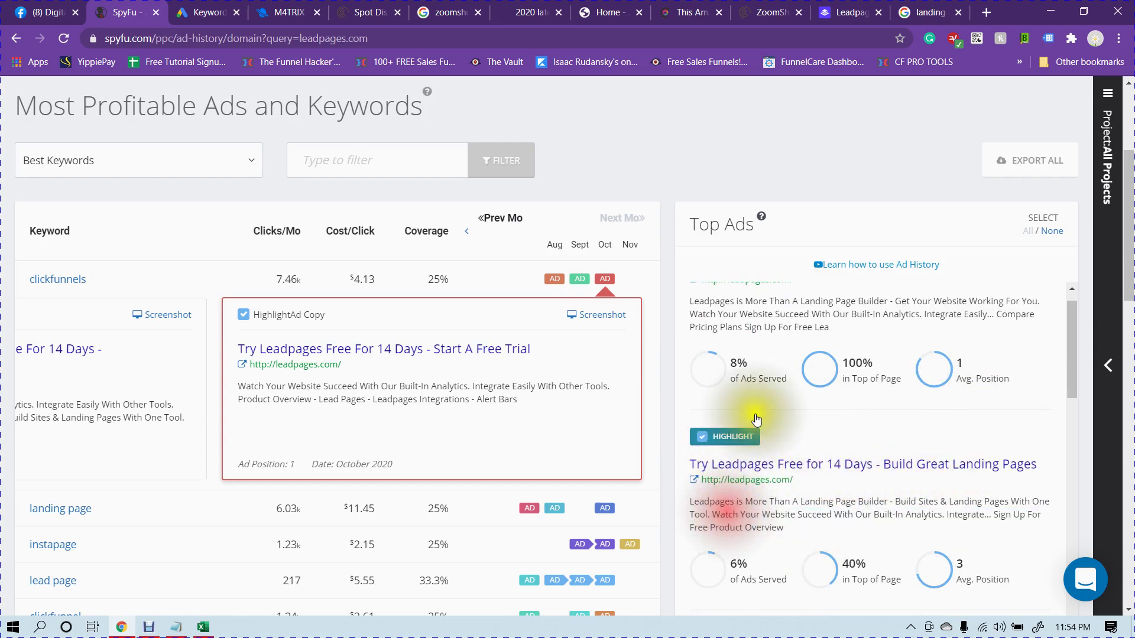
{"action": "scroll", "coordinate": [768, 410], "scroll_direction": "up", "scroll_amount": 1}
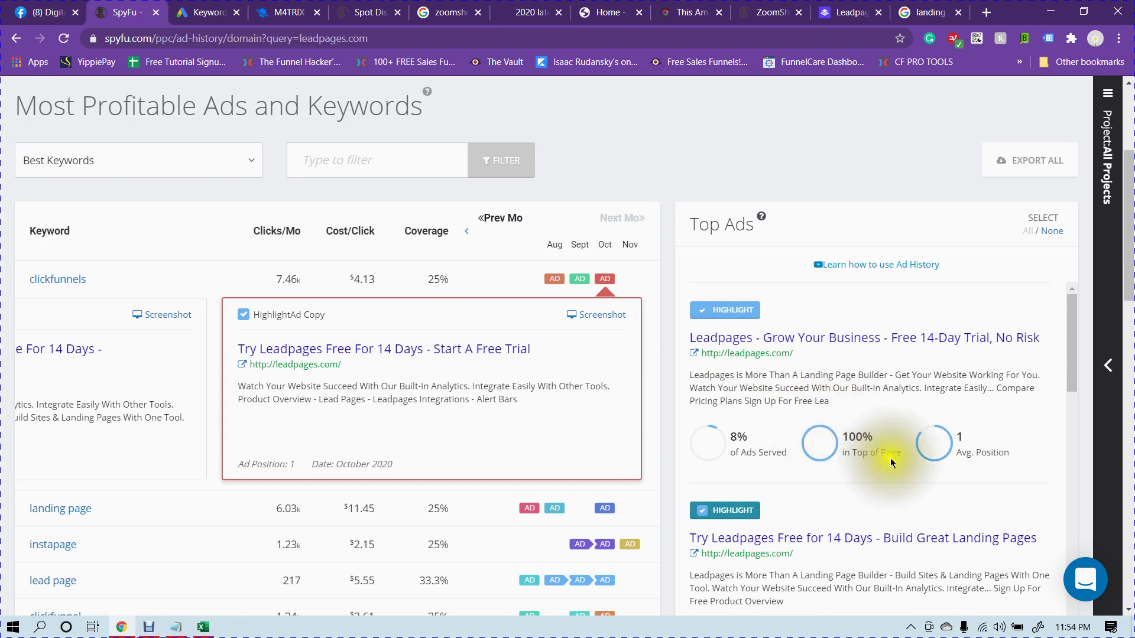
{"action": "mouse_move", "coordinate": [951, 438]}
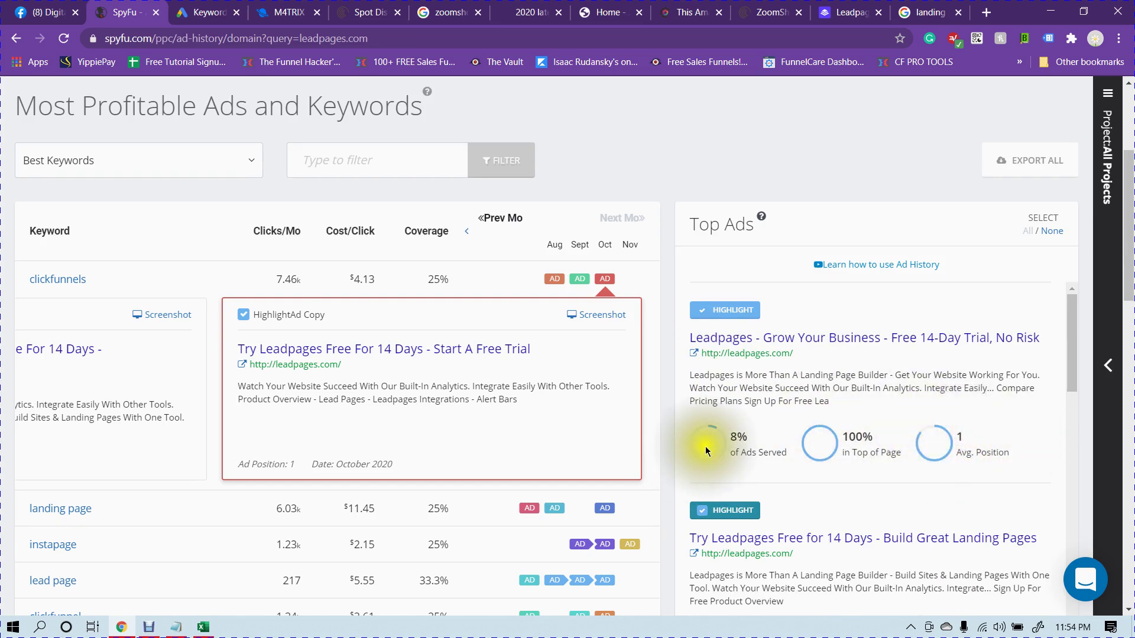
Compare the headlines and serving figures of the other Top Ads, such as "Build a {KeyWord} Page" and "Need Better Squeeze Pages?"
{"action": "scroll", "coordinate": [743, 430], "scroll_direction": "up", "scroll_amount": 2}
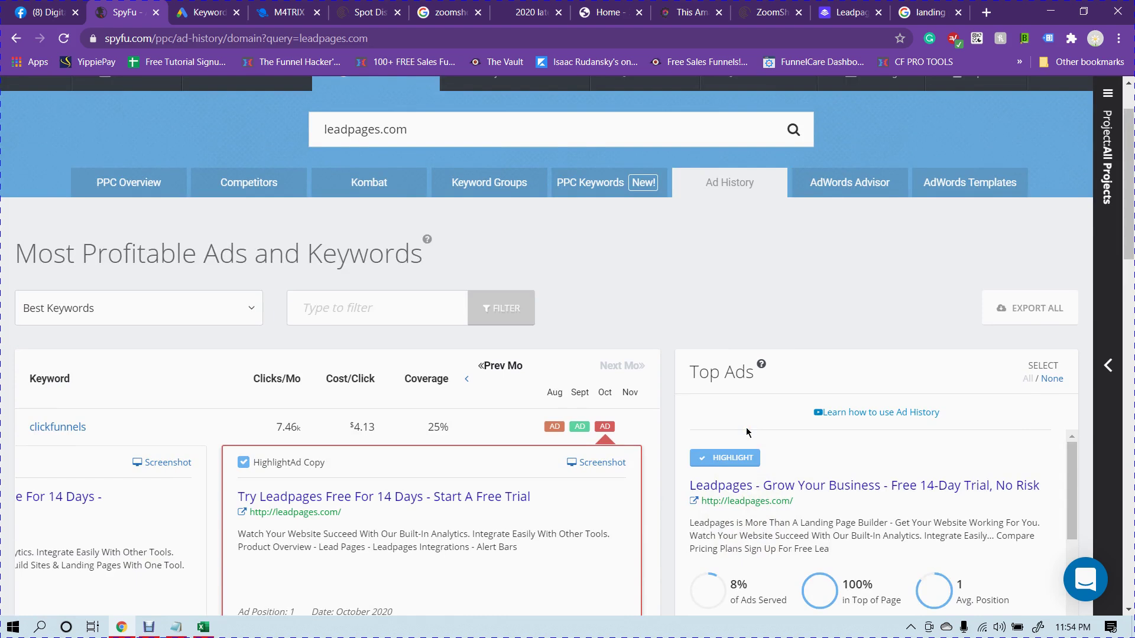
{"action": "scroll", "coordinate": [746, 428], "scroll_direction": "up", "scroll_amount": 1}
{"action": "scroll", "coordinate": [746, 428], "scroll_direction": "down", "scroll_amount": 9}
{"action": "scroll", "coordinate": [747, 432], "scroll_direction": "down", "scroll_amount": 6}
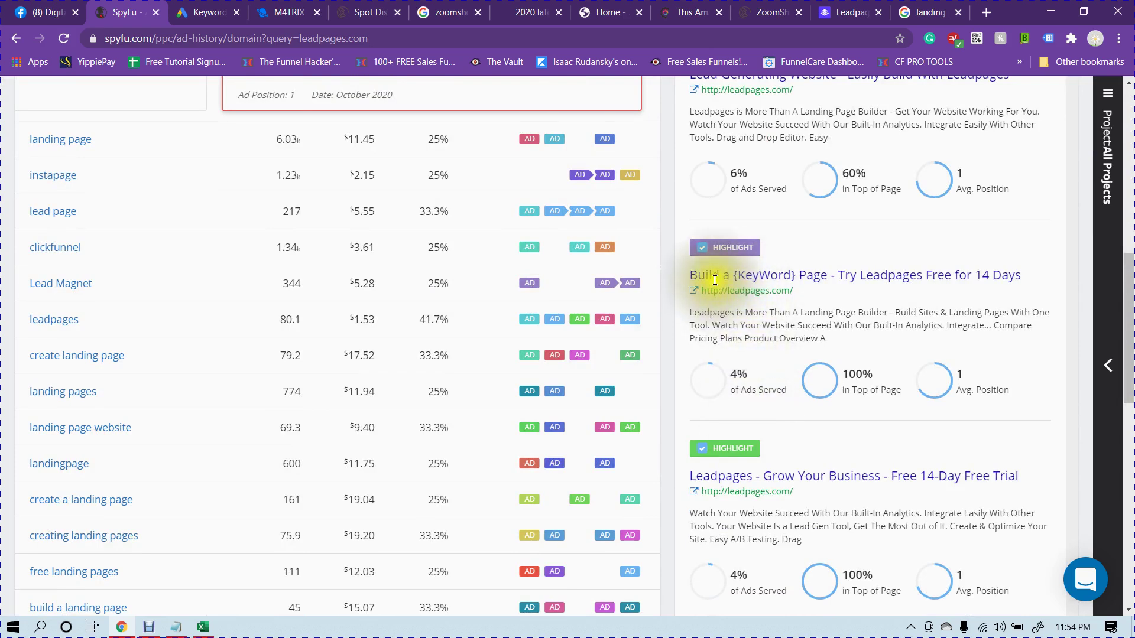
{"action": "scroll", "coordinate": [776, 407], "scroll_direction": "down", "scroll_amount": 1}
{"action": "scroll", "coordinate": [776, 406], "scroll_direction": "down", "scroll_amount": 13}
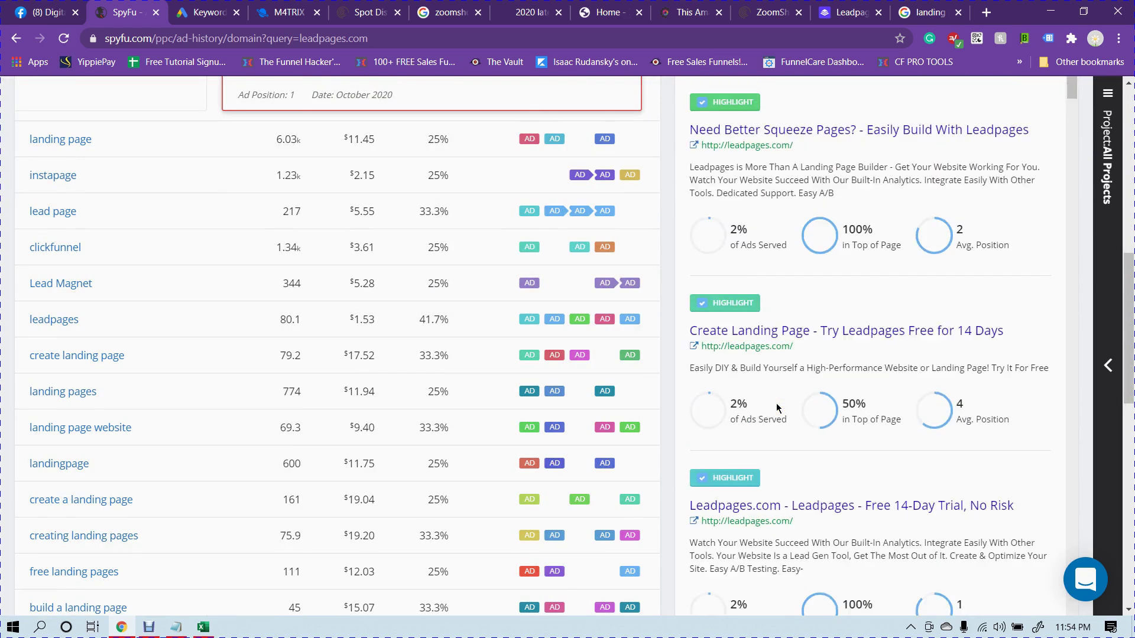
{"action": "scroll", "coordinate": [776, 407], "scroll_direction": "up", "scroll_amount": 20}
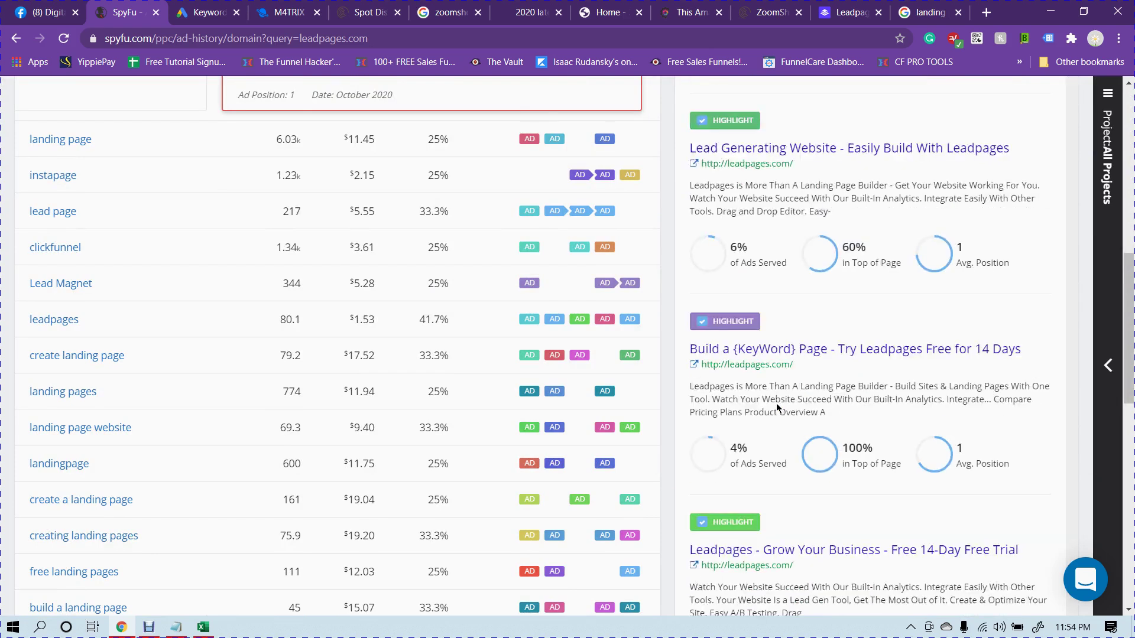
{"action": "scroll", "coordinate": [684, 387], "scroll_direction": "up", "scroll_amount": 1}
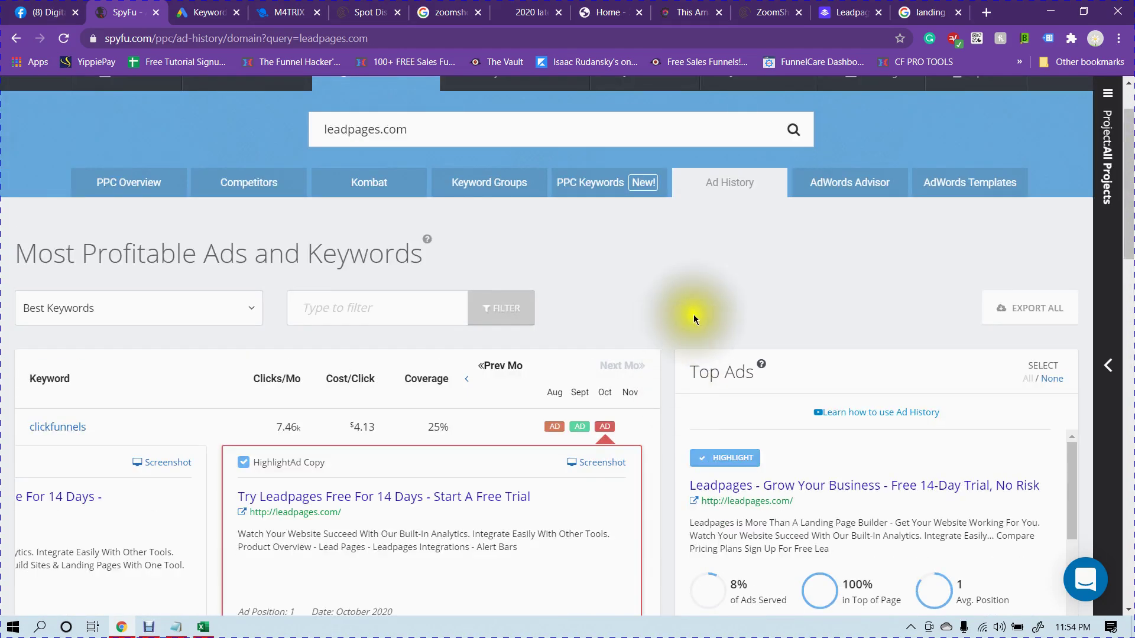
Open the AdWords Advisor for leadpages.com and examine the first buy recommendations, from landing page tool to landing pages templates
{"action": "left_click", "coordinate": [835, 184]}
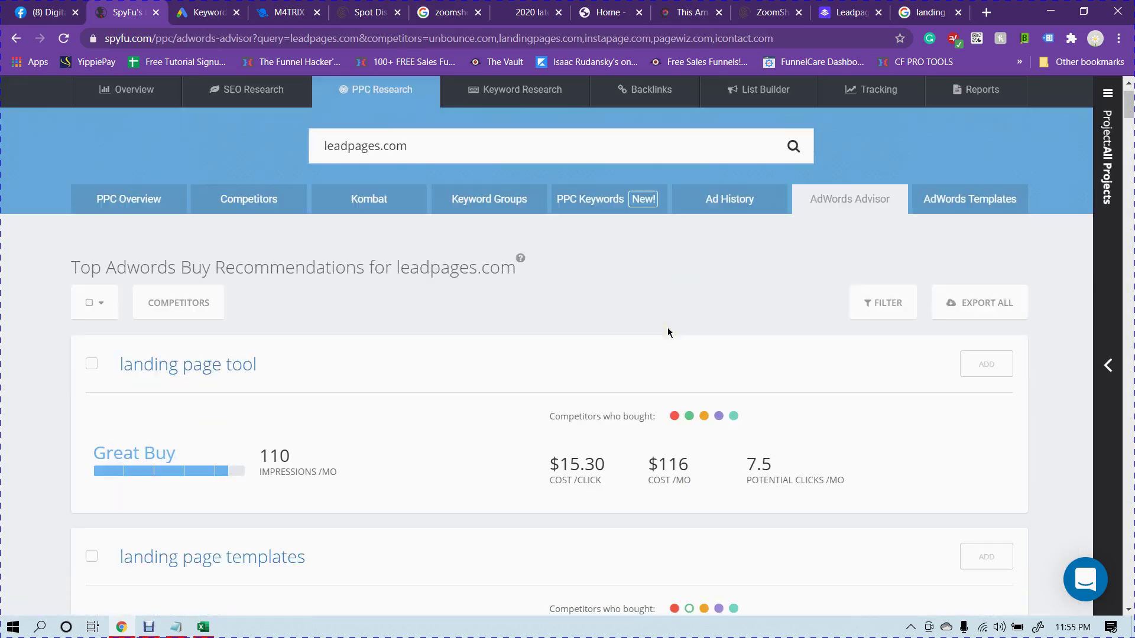
{"action": "scroll", "coordinate": [668, 331], "scroll_direction": "down", "scroll_amount": 2}
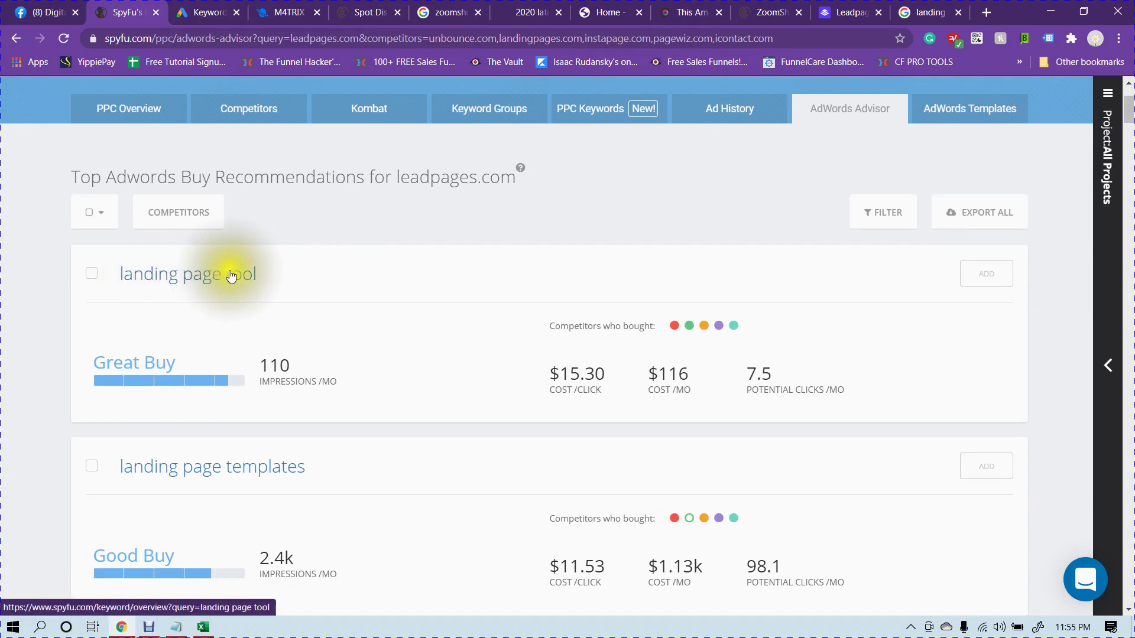
{"action": "mouse_move", "coordinate": [175, 362]}
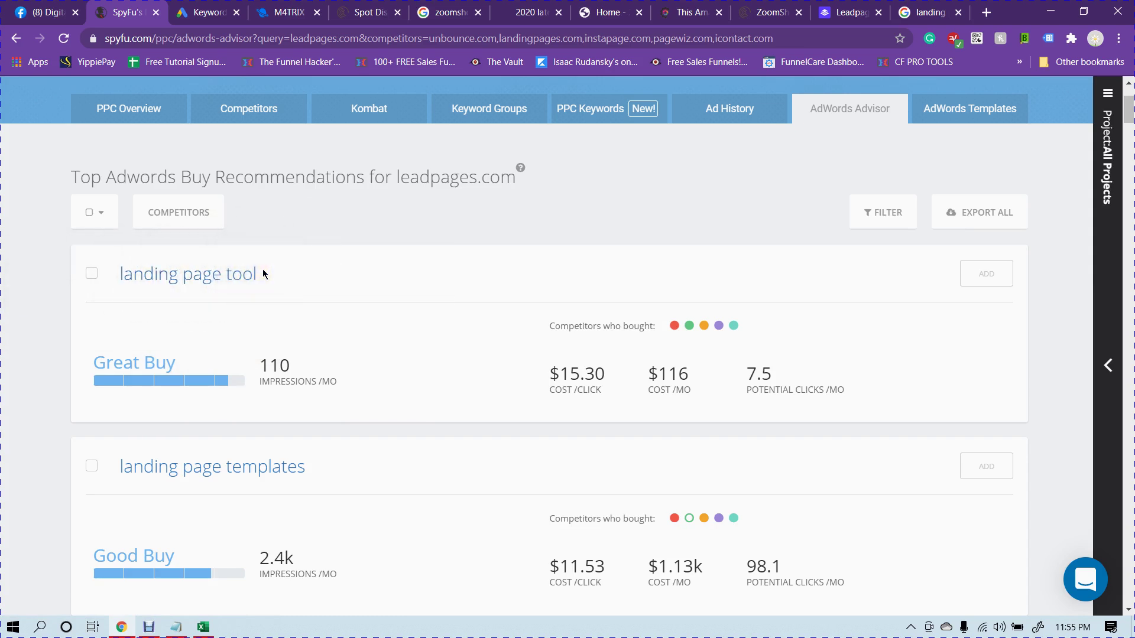
{"action": "scroll", "coordinate": [272, 274], "scroll_direction": "down", "scroll_amount": 2}
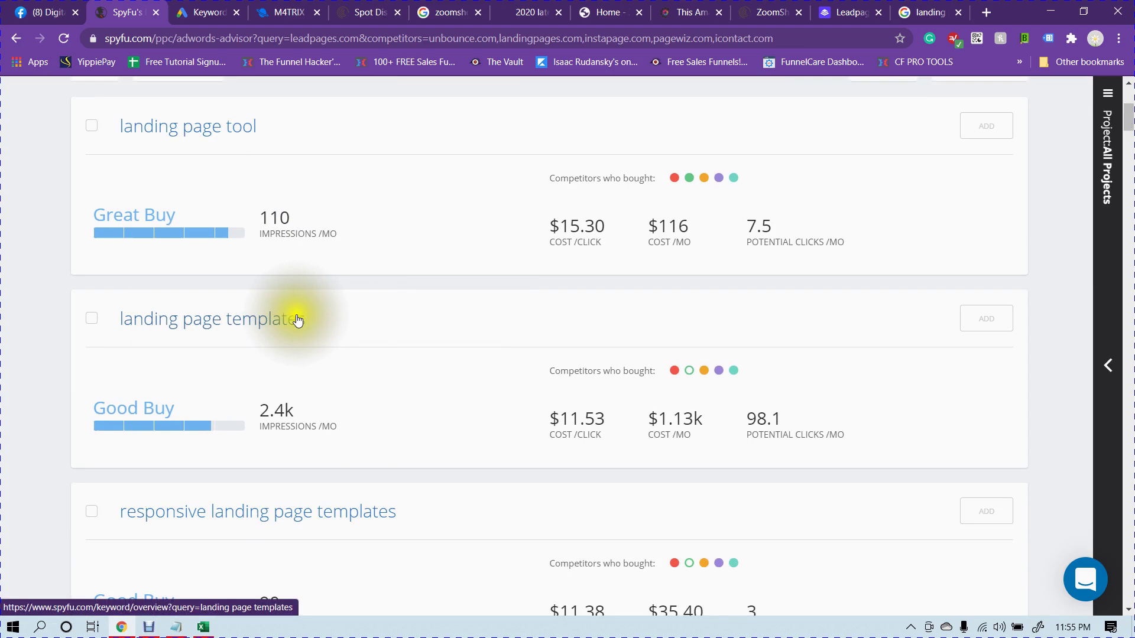
{"action": "scroll", "coordinate": [304, 328], "scroll_direction": "down", "scroll_amount": 1}
{"action": "scroll", "coordinate": [266, 336], "scroll_direction": "down", "scroll_amount": 2}
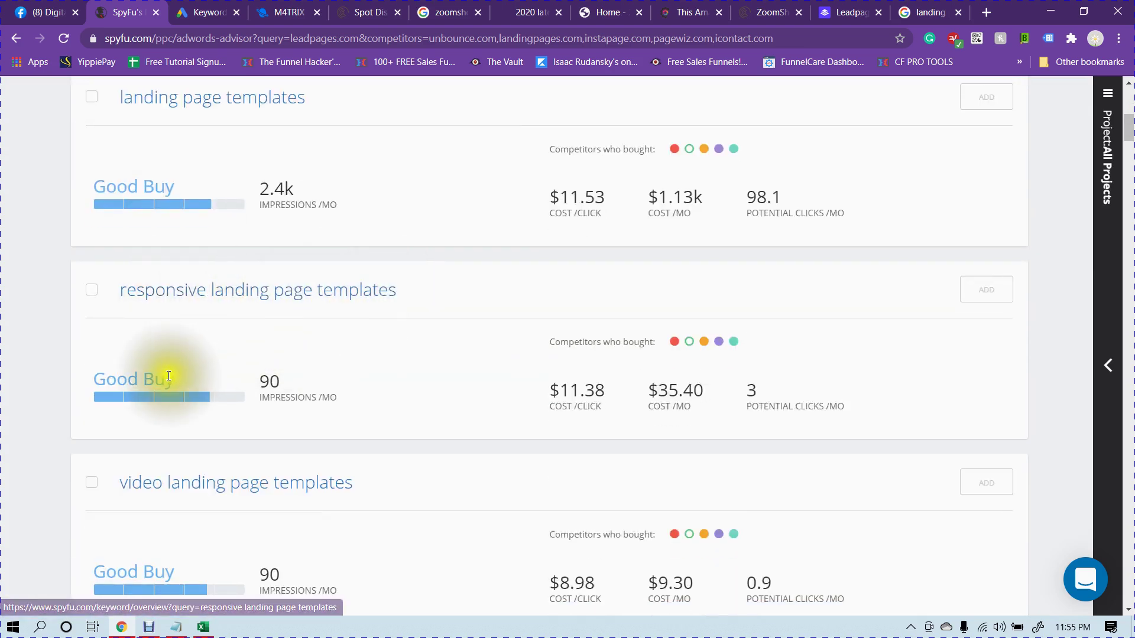
{"action": "scroll", "coordinate": [201, 373], "scroll_direction": "down", "scroll_amount": 1}
{"action": "scroll", "coordinate": [320, 408], "scroll_direction": "down", "scroll_amount": 2}
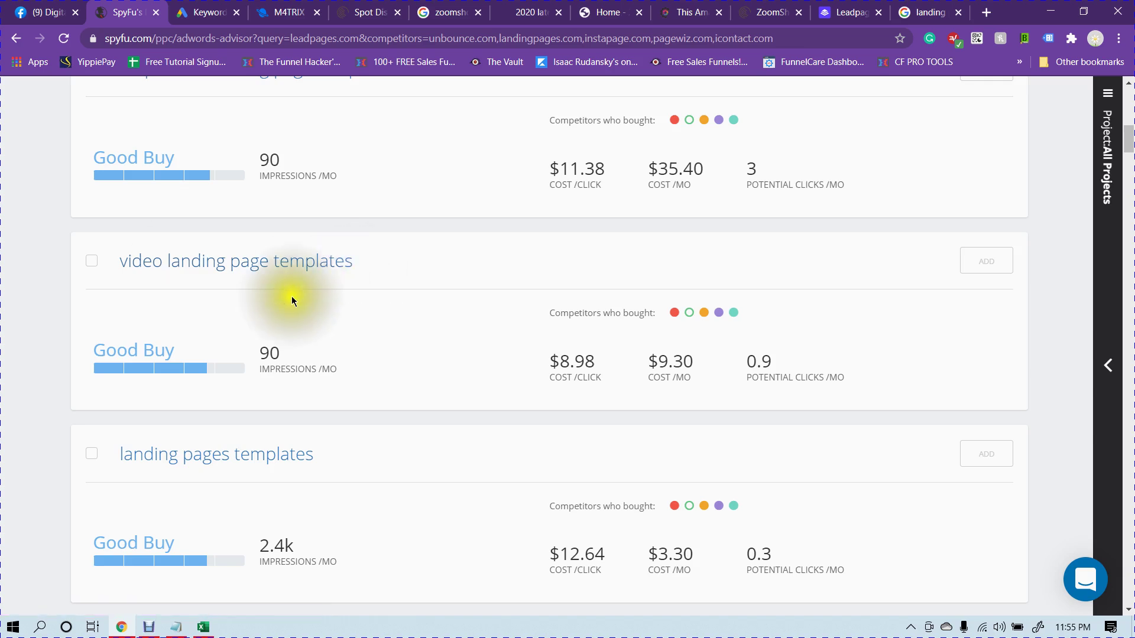
Skim the remaining AdWords buy recommendations through to landing page blog, checking their ratings, impressions and costs
{"action": "scroll", "coordinate": [271, 325], "scroll_direction": "down", "scroll_amount": 15}
{"action": "scroll", "coordinate": [244, 287], "scroll_direction": "up", "scroll_amount": 9}
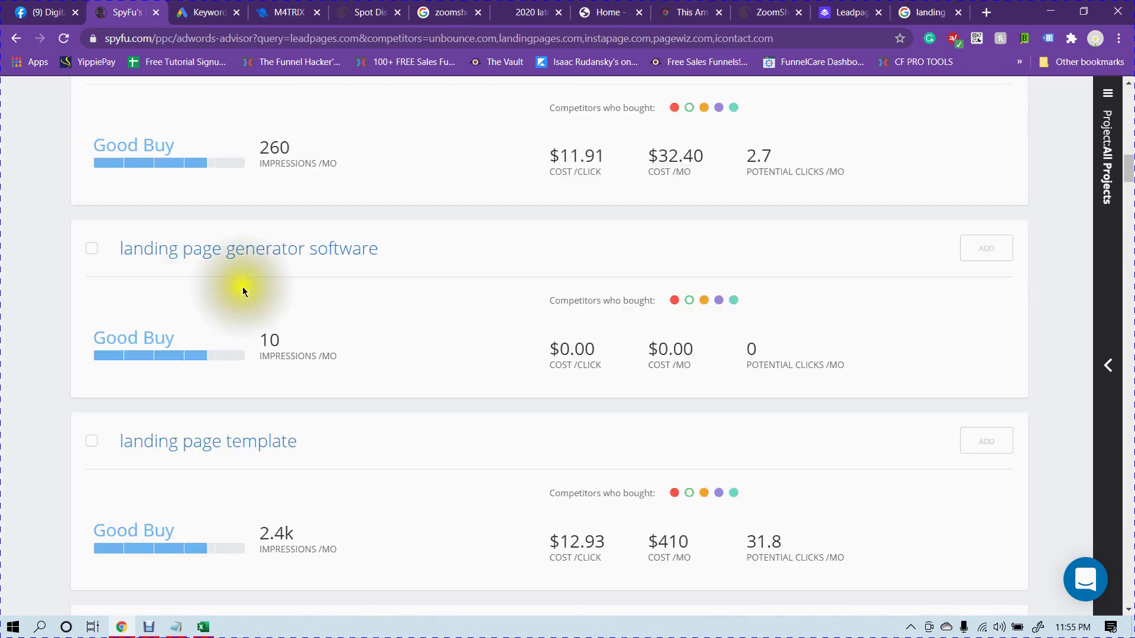
{"action": "scroll", "coordinate": [334, 283], "scroll_direction": "down", "scroll_amount": 15}
{"action": "scroll", "coordinate": [335, 286], "scroll_direction": "down", "scroll_amount": 20}
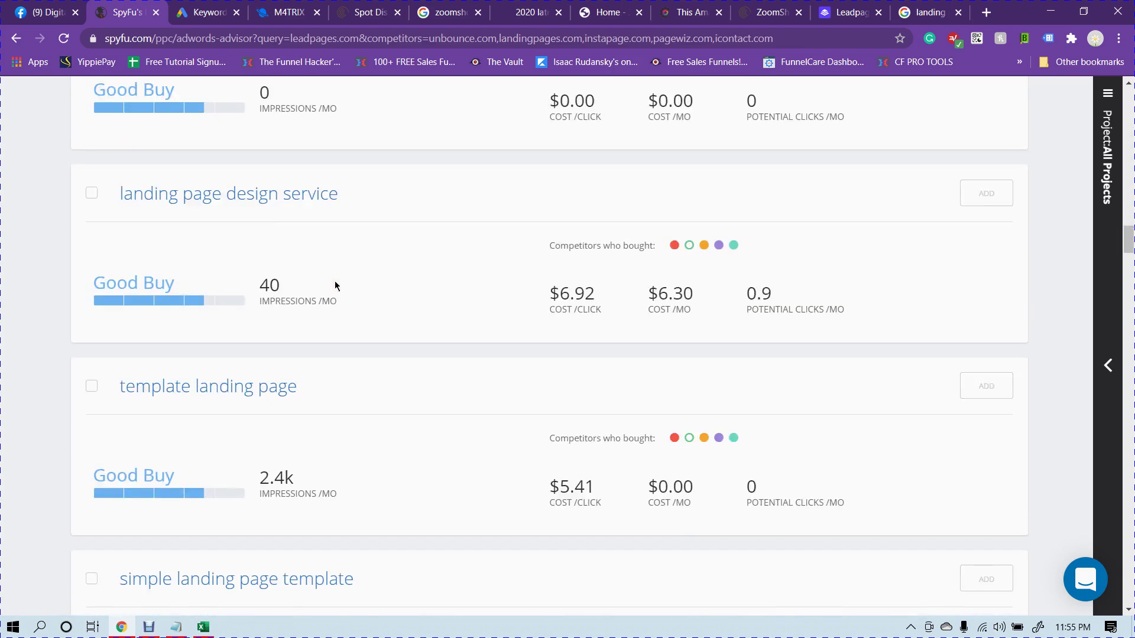
{"action": "scroll", "coordinate": [335, 286], "scroll_direction": "down", "scroll_amount": 20}
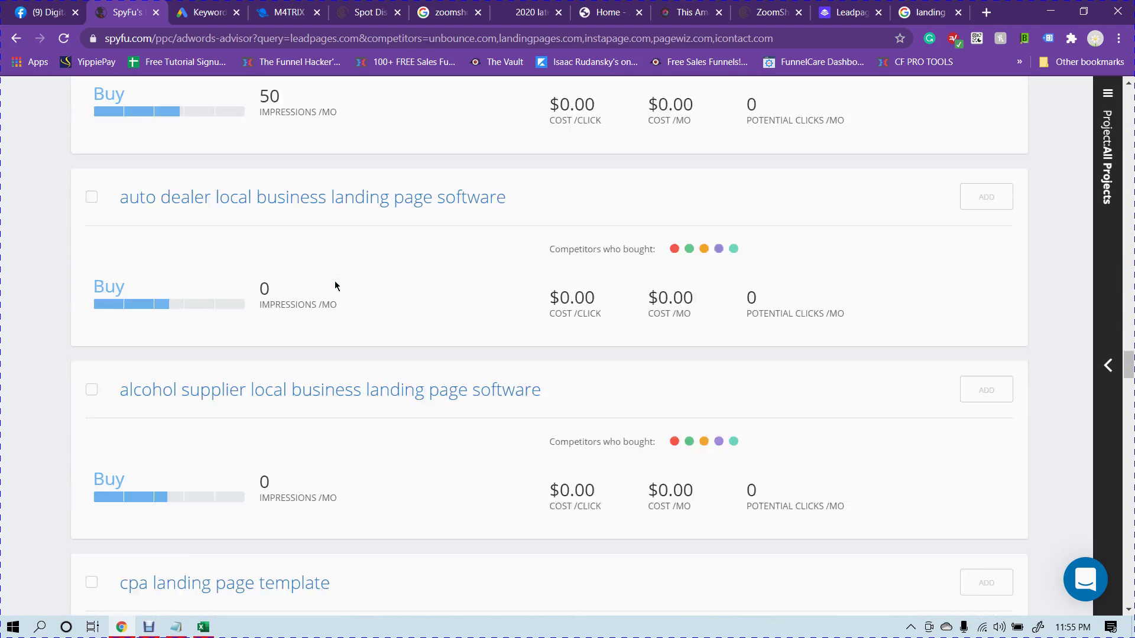
{"action": "scroll", "coordinate": [421, 385], "scroll_direction": "down", "scroll_amount": 20}
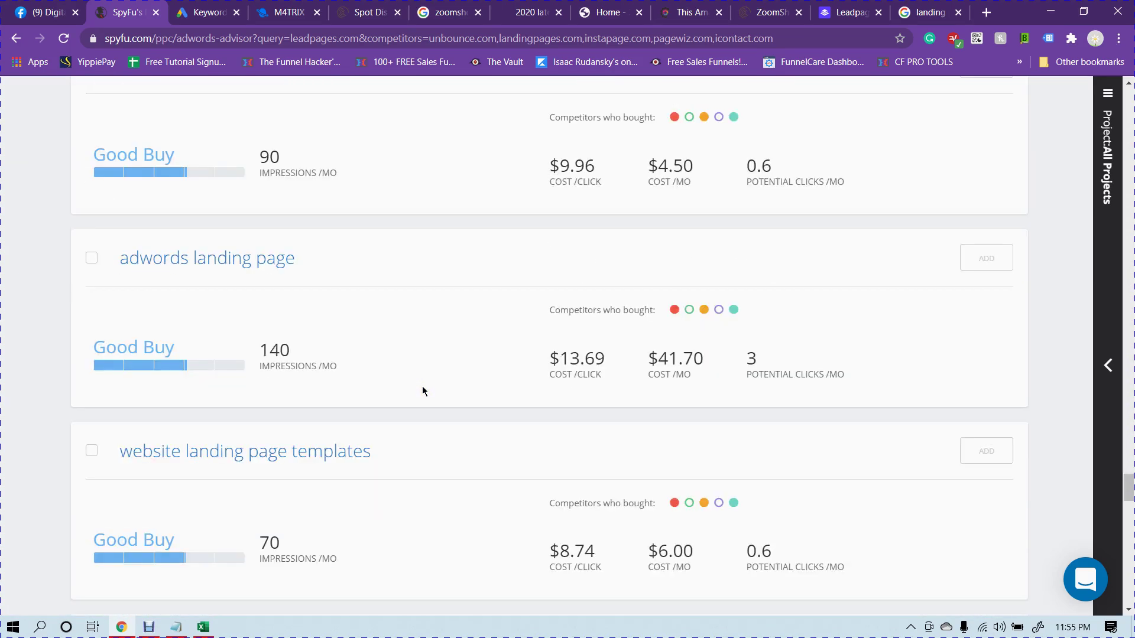
{"action": "scroll", "coordinate": [422, 385], "scroll_direction": "down", "scroll_amount": 18}
{"action": "scroll", "coordinate": [422, 386], "scroll_direction": "down", "scroll_amount": 20}
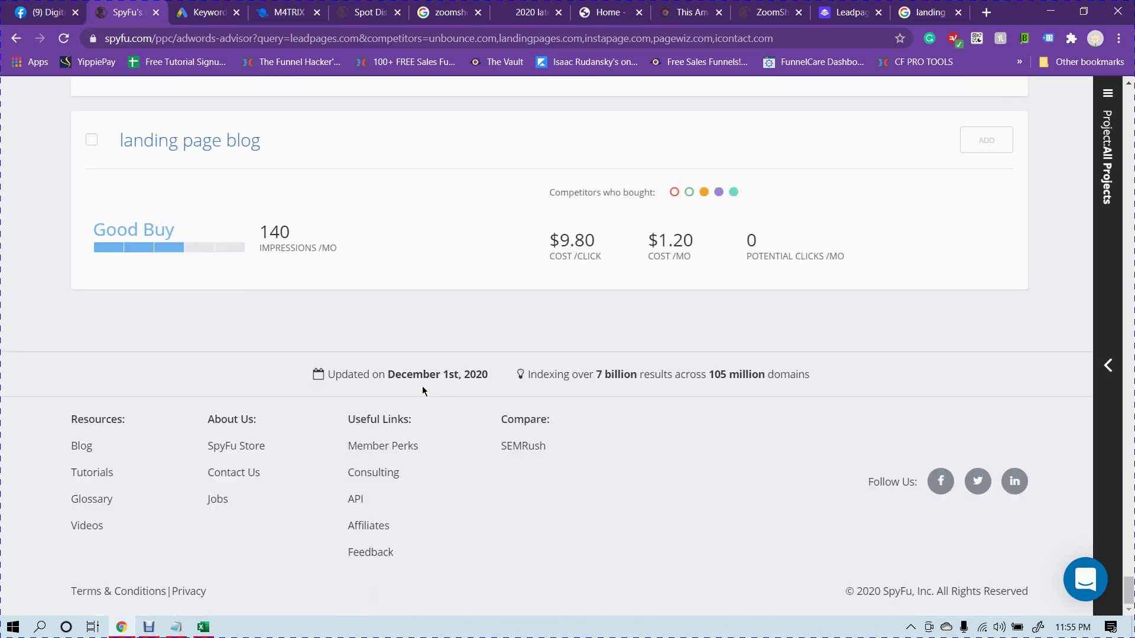
Open the AdWords Templates page for leadpages.com and skim how the ready-to-run campaign templates are chosen, imported and customized
{"action": "scroll", "coordinate": [422, 385], "scroll_direction": "up", "scroll_amount": 7}
{"action": "scroll", "coordinate": [422, 385], "scroll_direction": "down", "scroll_amount": 4}
{"action": "left_click", "coordinate": [420, 385]}
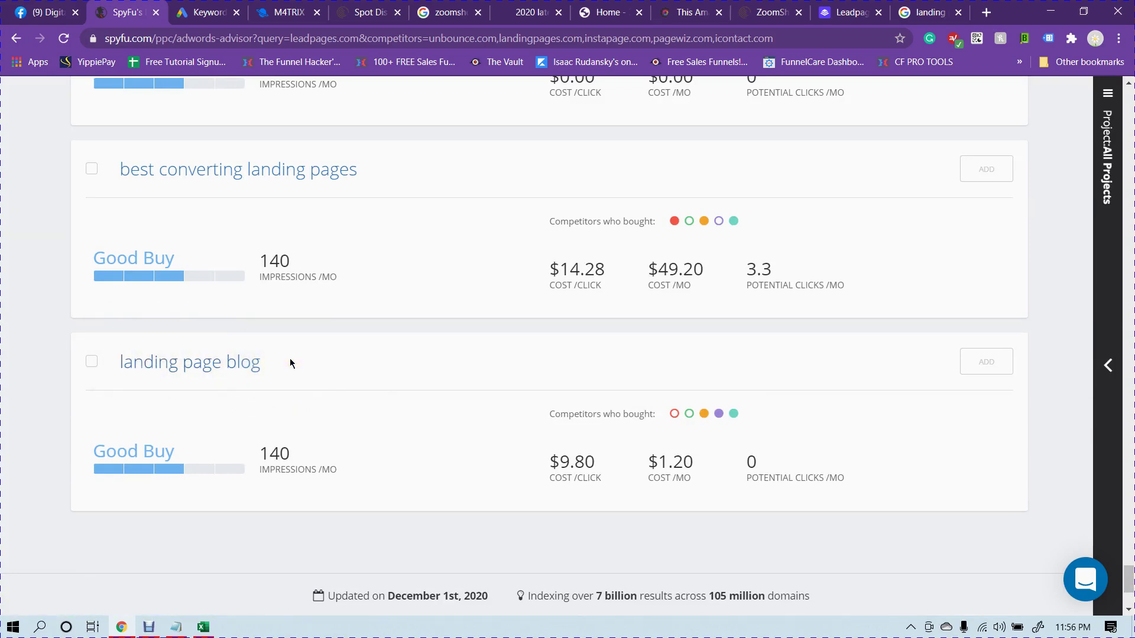
{"action": "left_click", "coordinate": [1129, 473]}
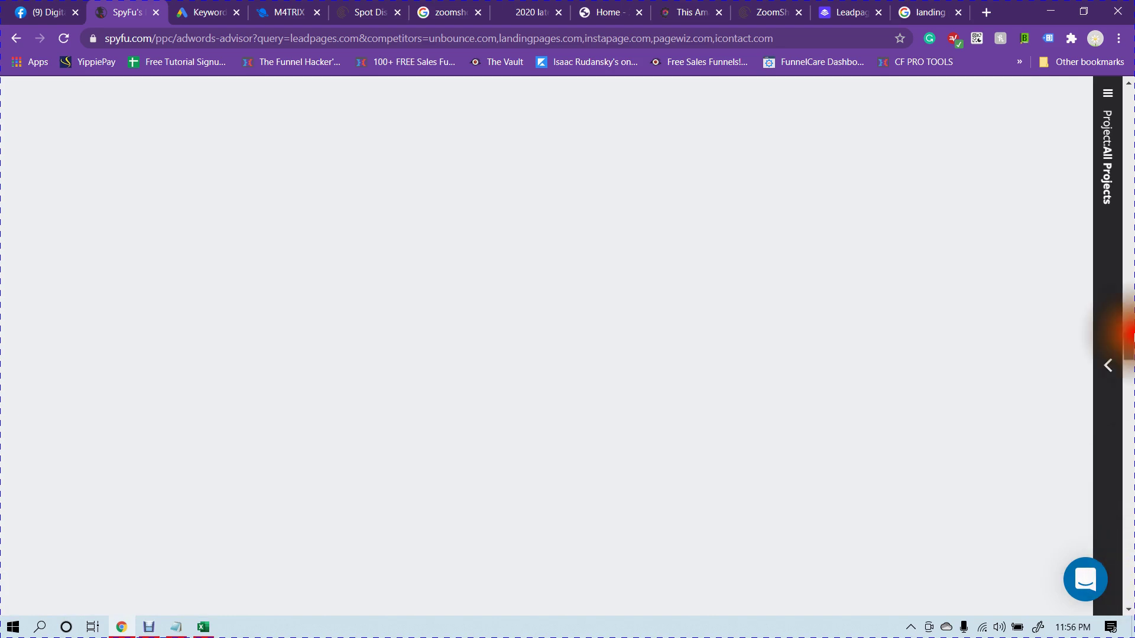
{"action": "scroll", "coordinate": [824, 247], "scroll_direction": "up", "scroll_amount": 3}
{"action": "scroll", "coordinate": [788, 248], "scroll_direction": "up", "scroll_amount": 3}
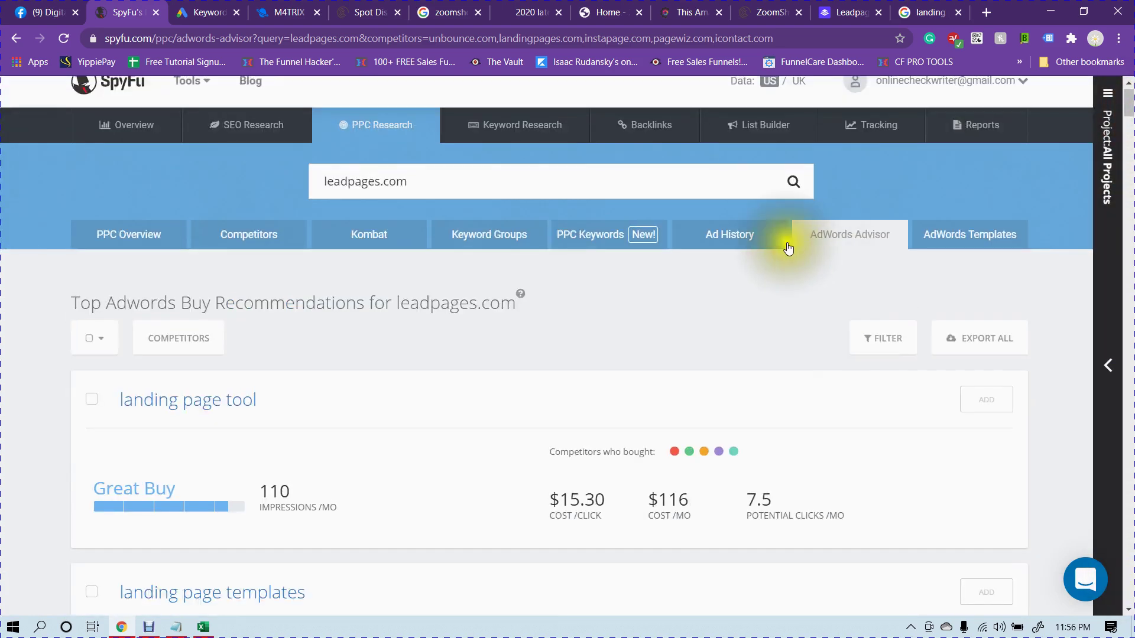
{"action": "left_click", "coordinate": [937, 233]}
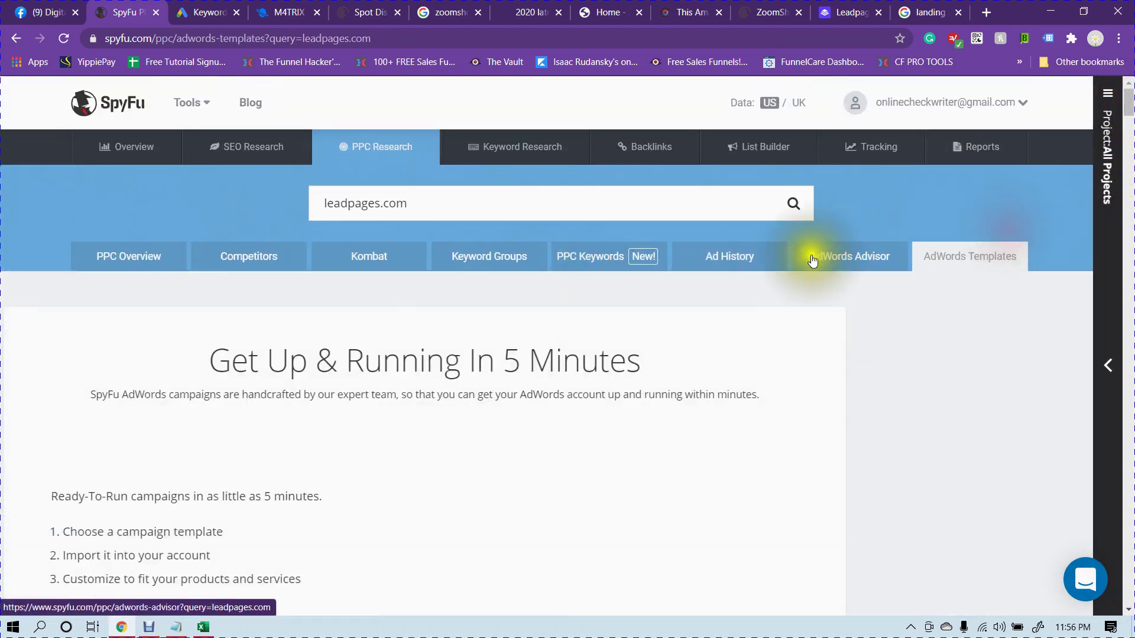
{"action": "scroll", "coordinate": [699, 292], "scroll_direction": "down", "scroll_amount": 2}
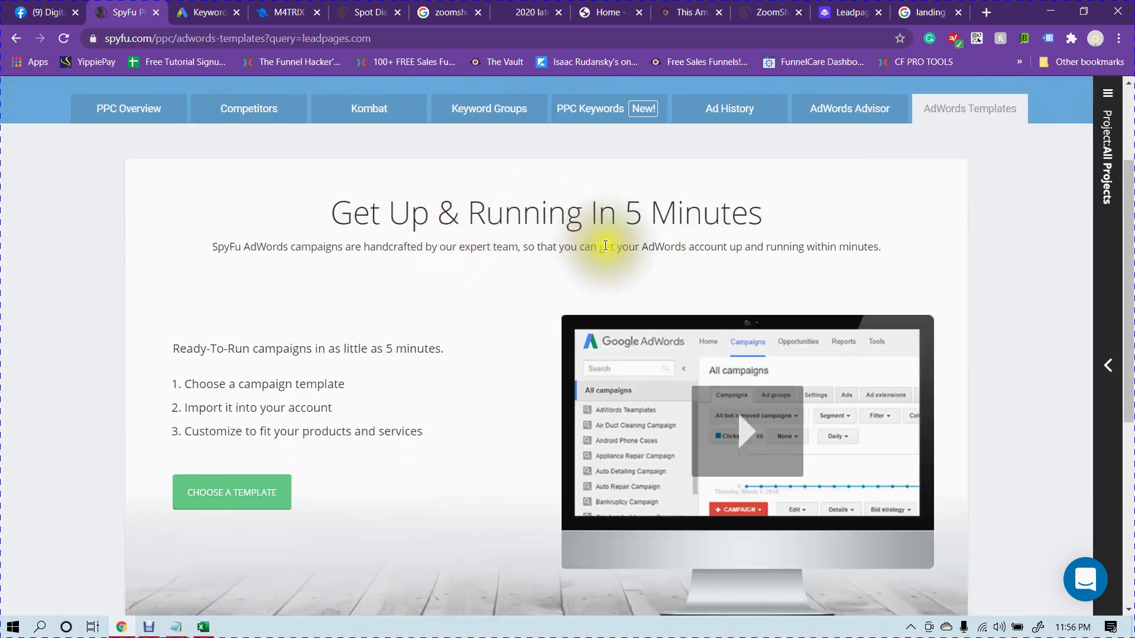
{"action": "scroll", "coordinate": [507, 282], "scroll_direction": "down", "scroll_amount": 5}
{"action": "scroll", "coordinate": [507, 284], "scroll_direction": "up", "scroll_amount": 9}
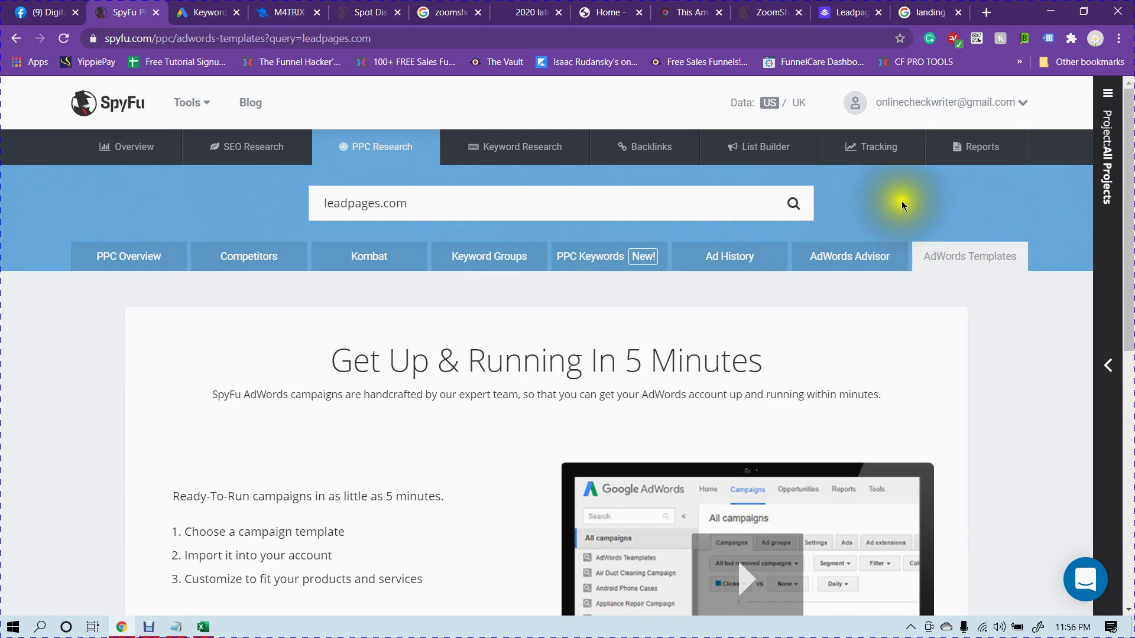
Open the PPC Overview for leadpages.com and review its paid keywords, estimated monthly clicks and PPC budget
{"action": "mouse_move", "coordinate": [377, 143]}
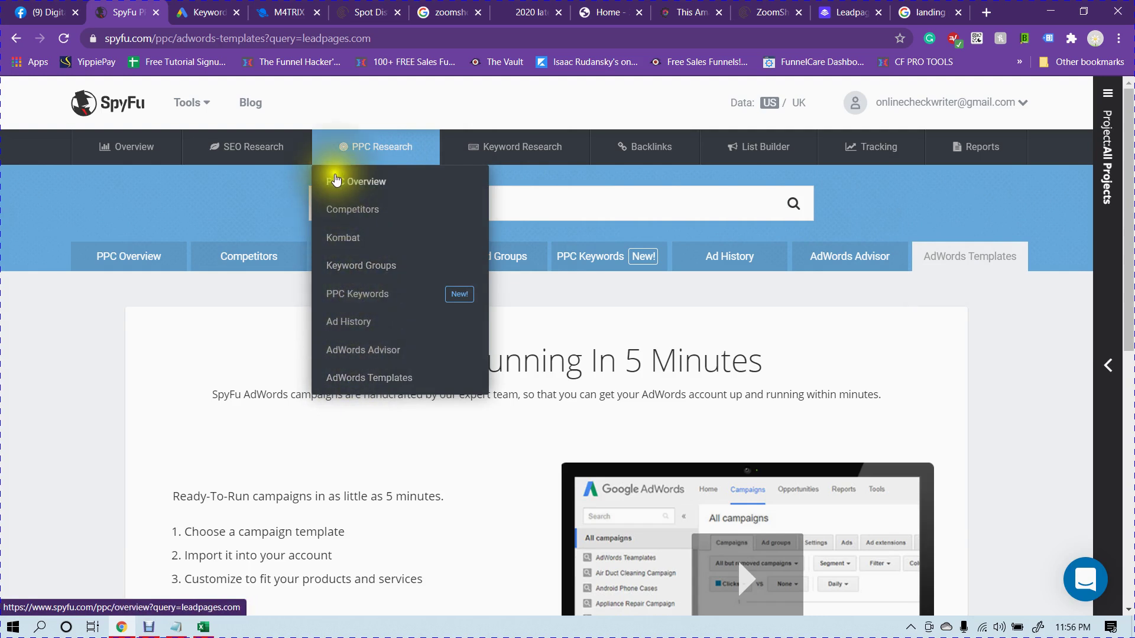
{"action": "left_click", "coordinate": [133, 255]}
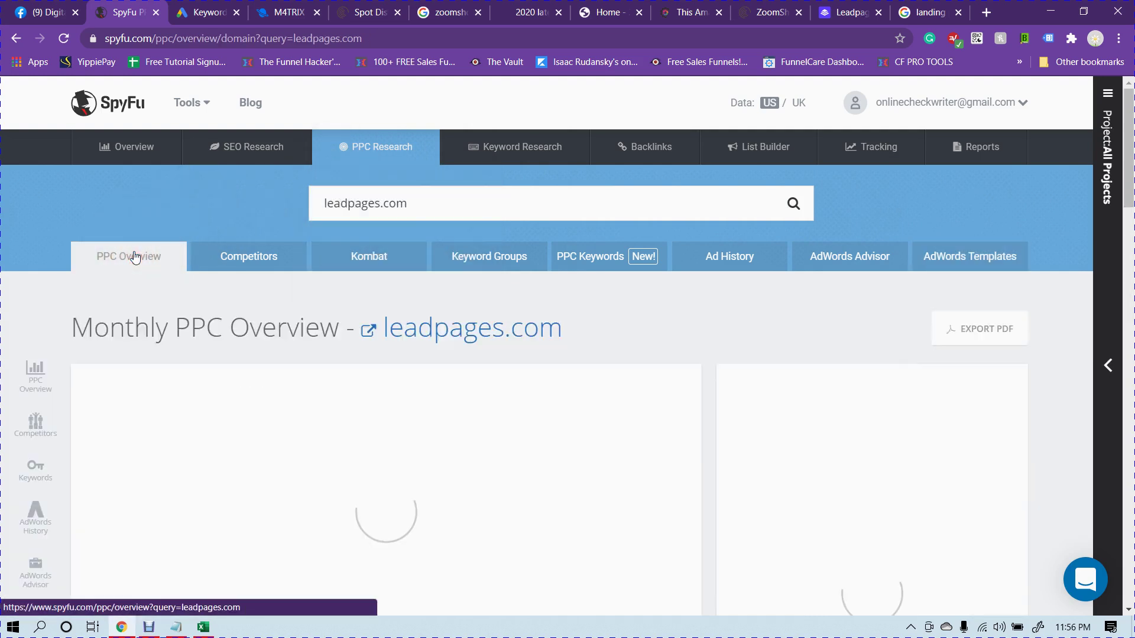
{"action": "scroll", "coordinate": [704, 296], "scroll_direction": "down", "scroll_amount": 2}
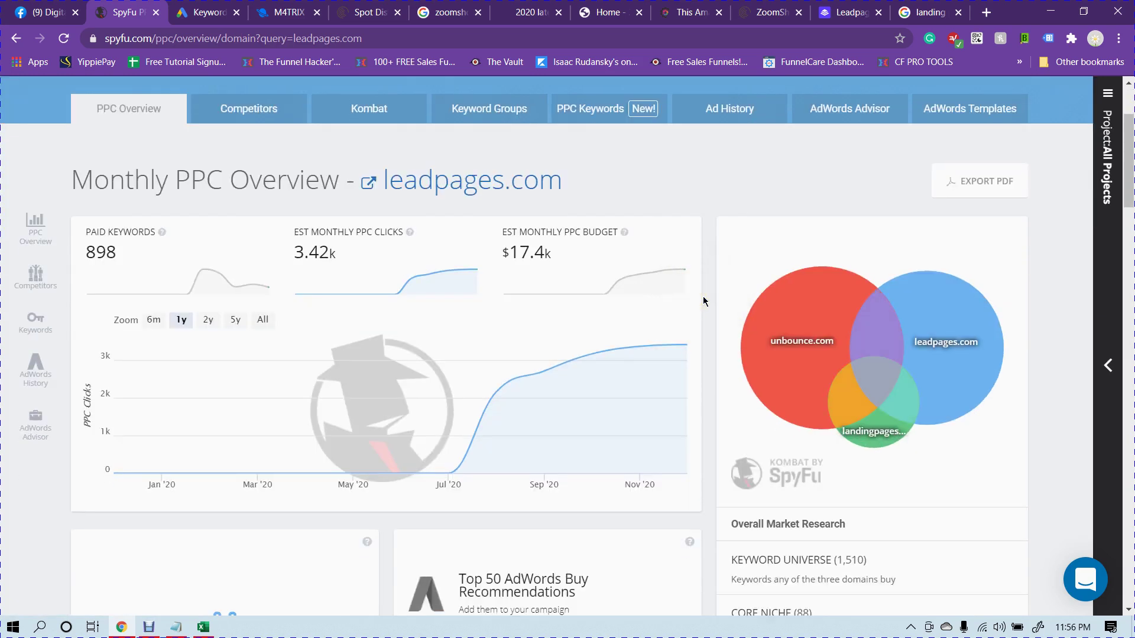
{"action": "scroll", "coordinate": [703, 298], "scroll_direction": "down", "scroll_amount": 7}
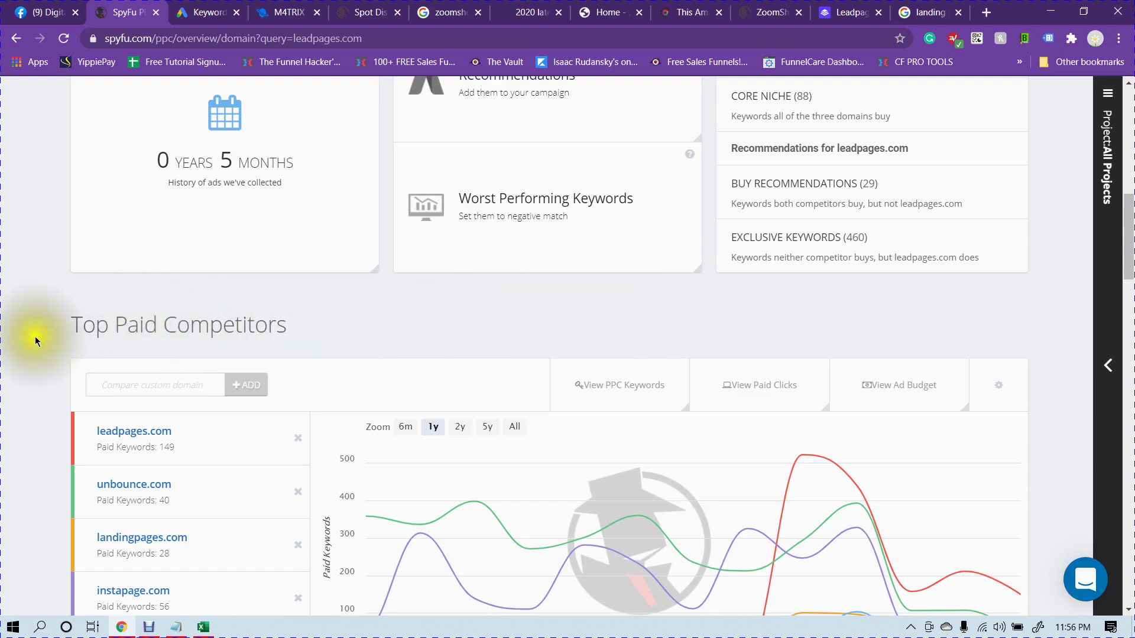
{"action": "scroll", "coordinate": [1, 348], "scroll_direction": "up", "scroll_amount": 10}
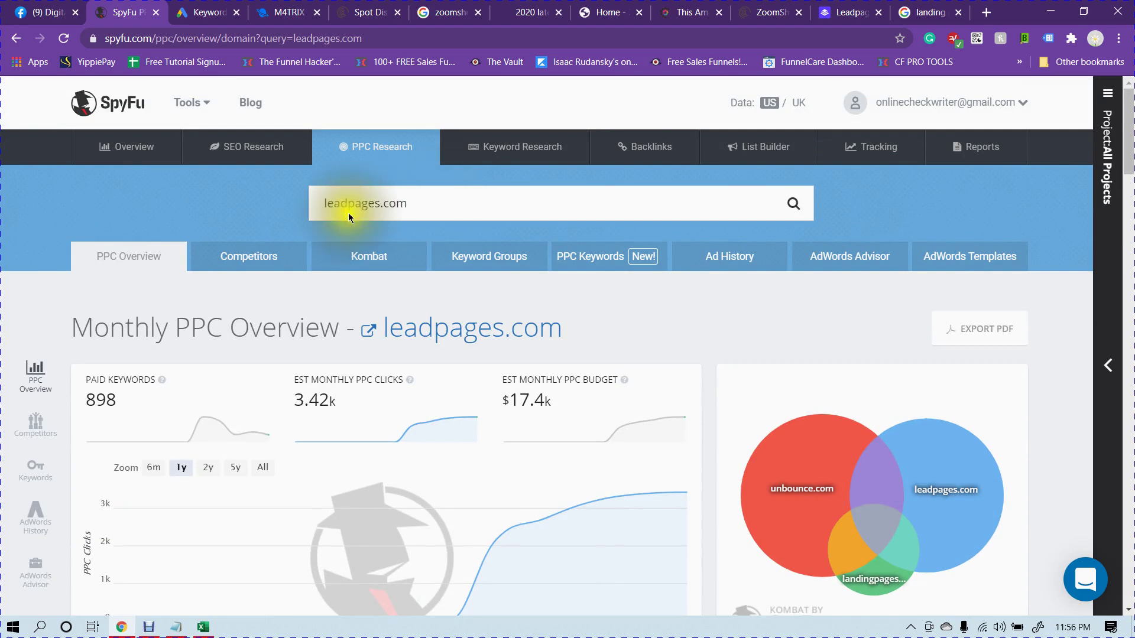
{"action": "scroll", "coordinate": [136, 285], "scroll_direction": "down", "scroll_amount": 3}
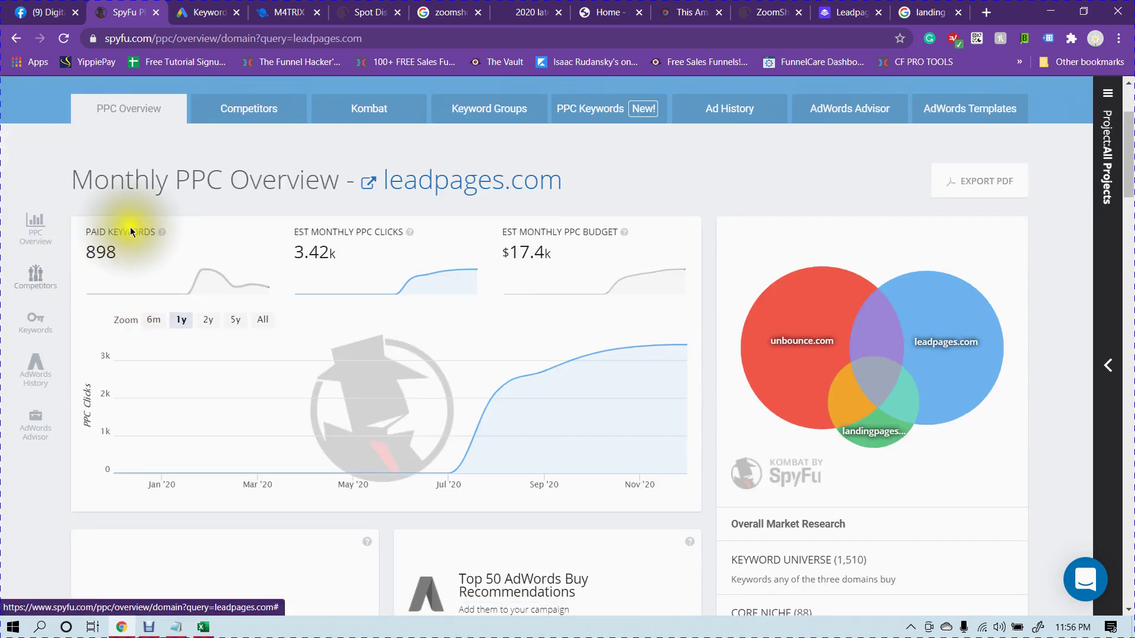
{"action": "scroll", "coordinate": [179, 277], "scroll_direction": "up", "scroll_amount": 3}
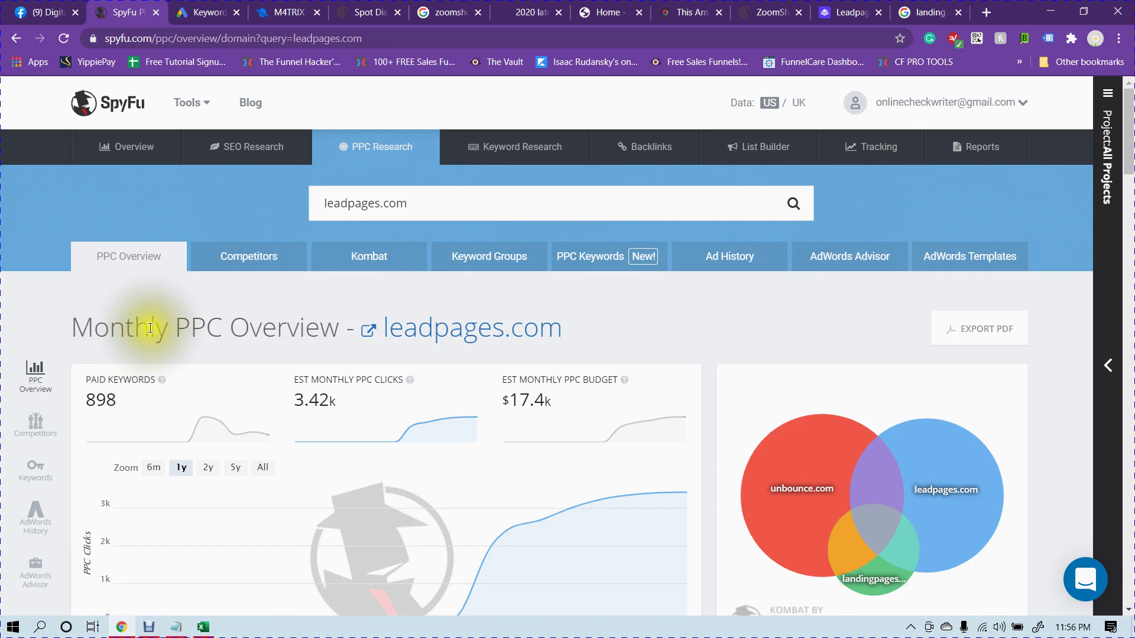
Review the Most Successful Paid Keywords table in the PPC Overview, from leadpages to clickfunnel
{"action": "scroll", "coordinate": [150, 328], "scroll_direction": "down", "scroll_amount": 20}
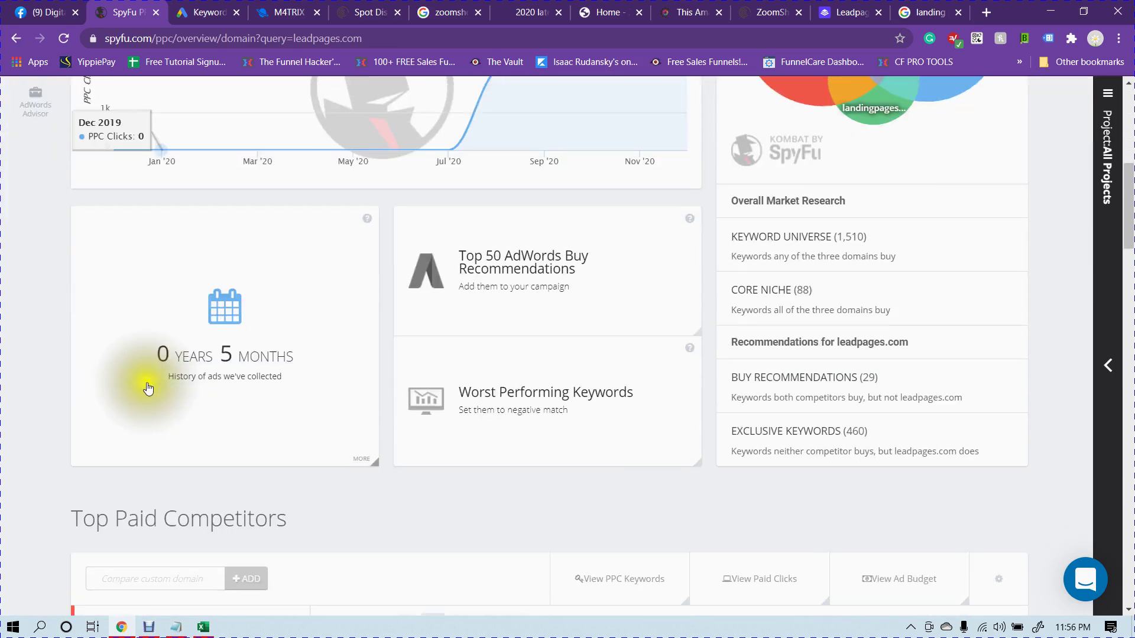
{"action": "scroll", "coordinate": [193, 389], "scroll_direction": "up", "scroll_amount": 10}
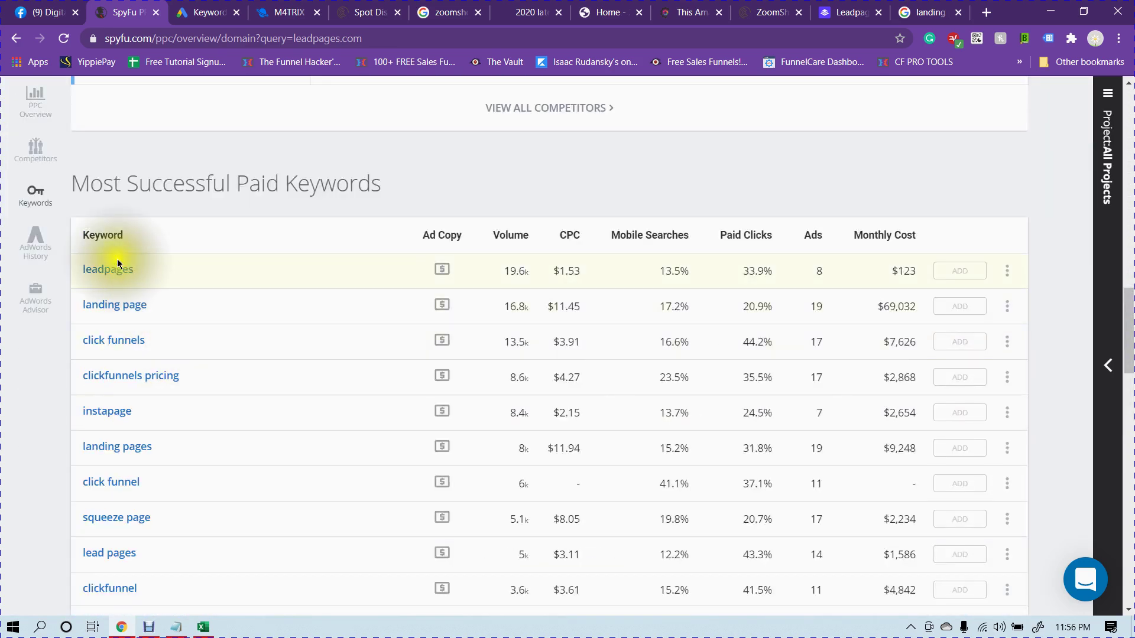
{"action": "scroll", "coordinate": [112, 393], "scroll_direction": "down", "scroll_amount": 2}
{"action": "scroll", "coordinate": [111, 392], "scroll_direction": "up", "scroll_amount": 1}
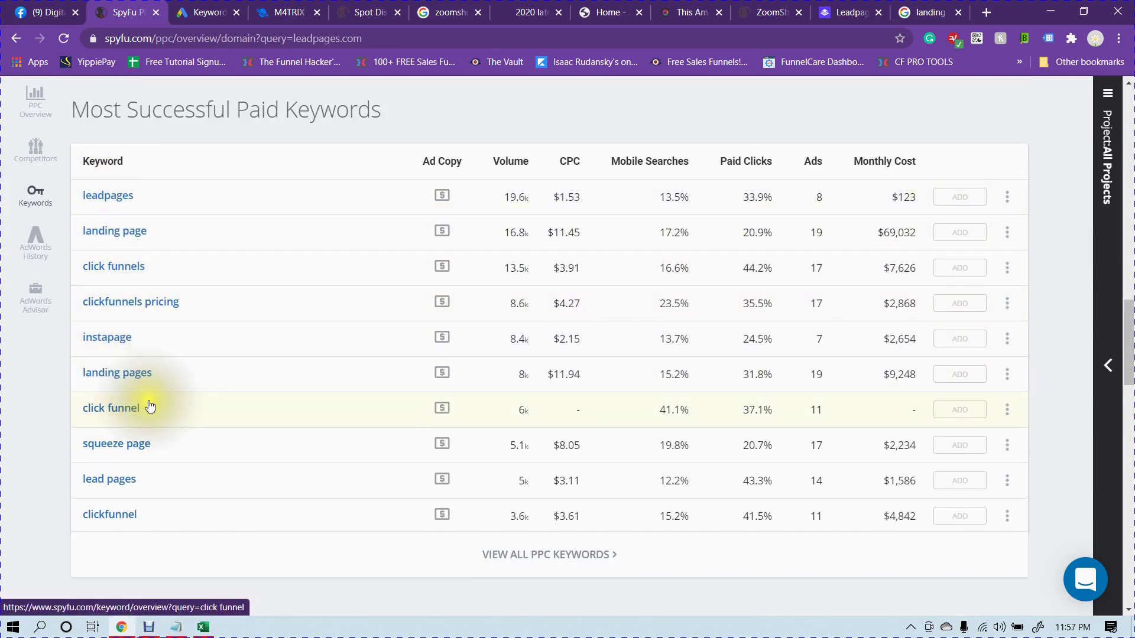
Examine the overview's Top AdWords Buy Recommendations and check which competitors advertised on the keyword landing page tool
{"action": "scroll", "coordinate": [149, 406], "scroll_direction": "down", "scroll_amount": 15}
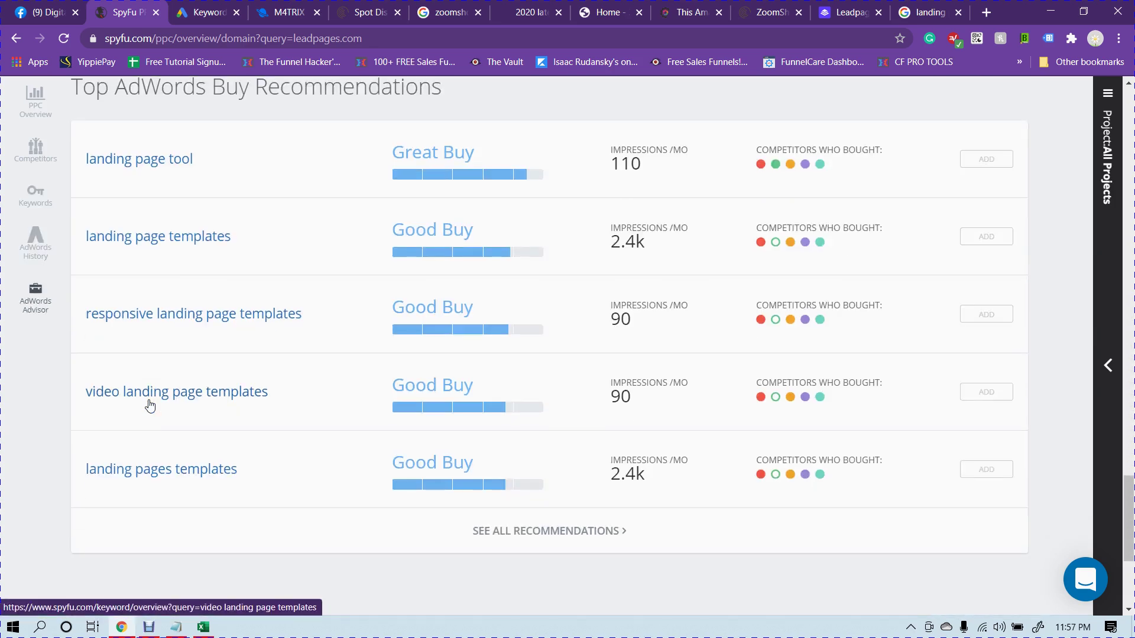
{"action": "scroll", "coordinate": [149, 405], "scroll_direction": "up", "scroll_amount": 1}
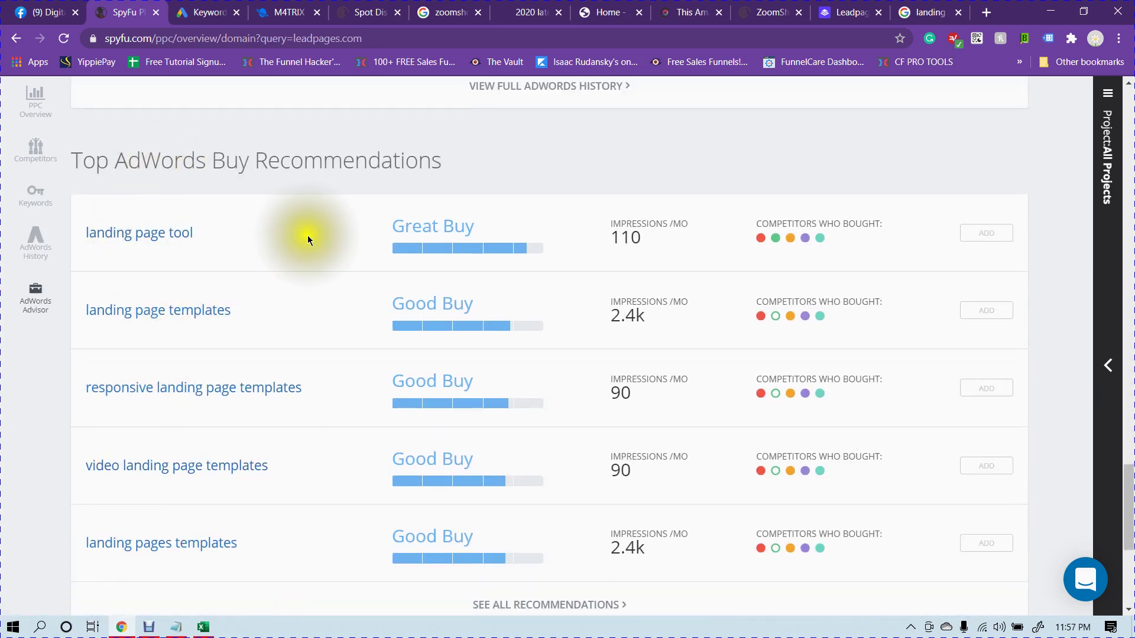
{"action": "scroll", "coordinate": [309, 235], "scroll_direction": "up", "scroll_amount": 12}
{"action": "scroll", "coordinate": [309, 235], "scroll_direction": "down", "scroll_amount": 14}
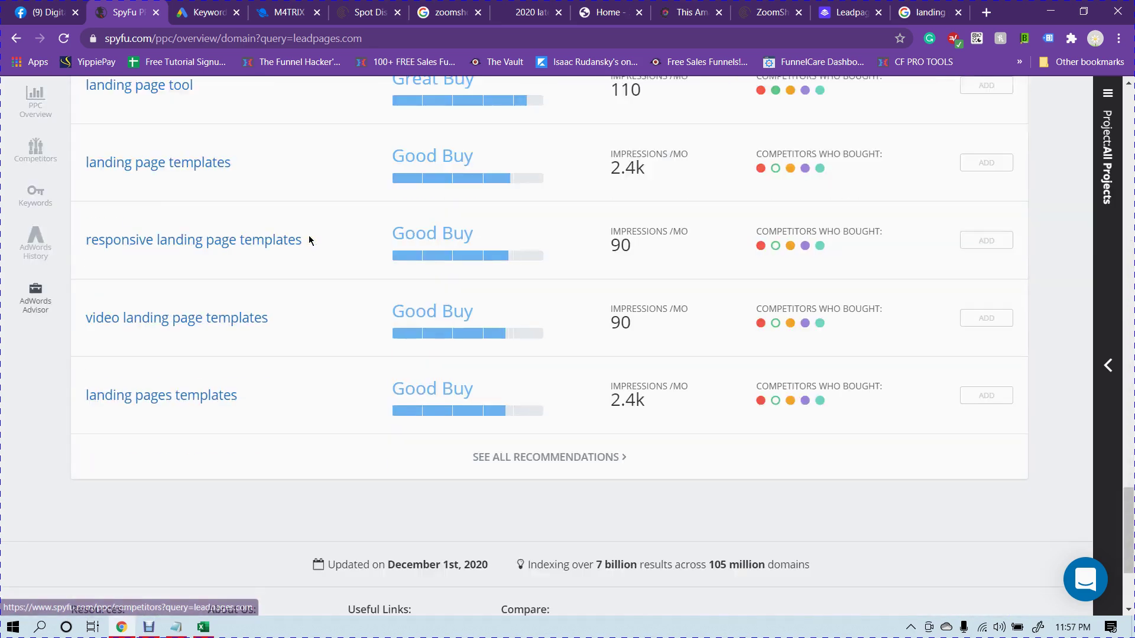
{"action": "scroll", "coordinate": [238, 223], "scroll_direction": "up", "scroll_amount": 3}
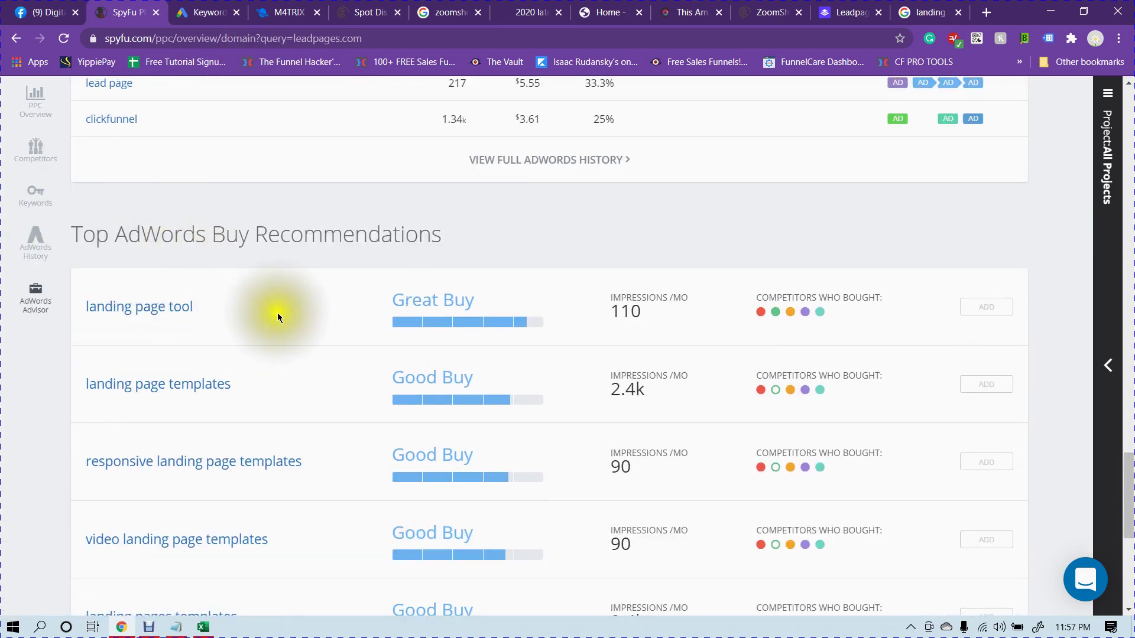
{"action": "mouse_move", "coordinate": [380, 299]}
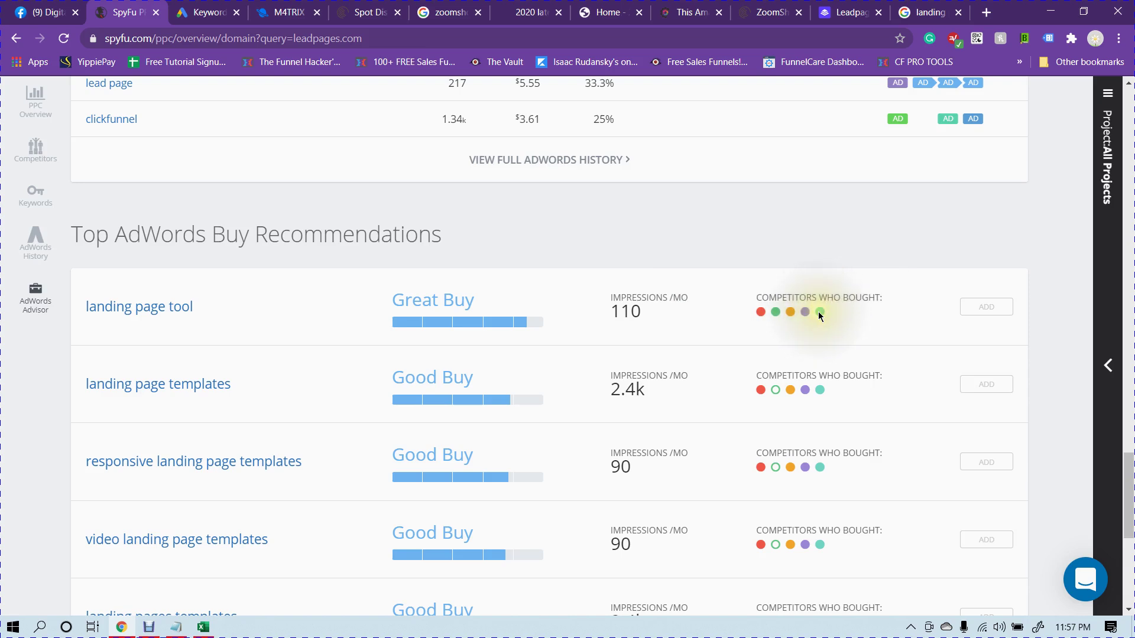
{"action": "mouse_move", "coordinate": [819, 314]}
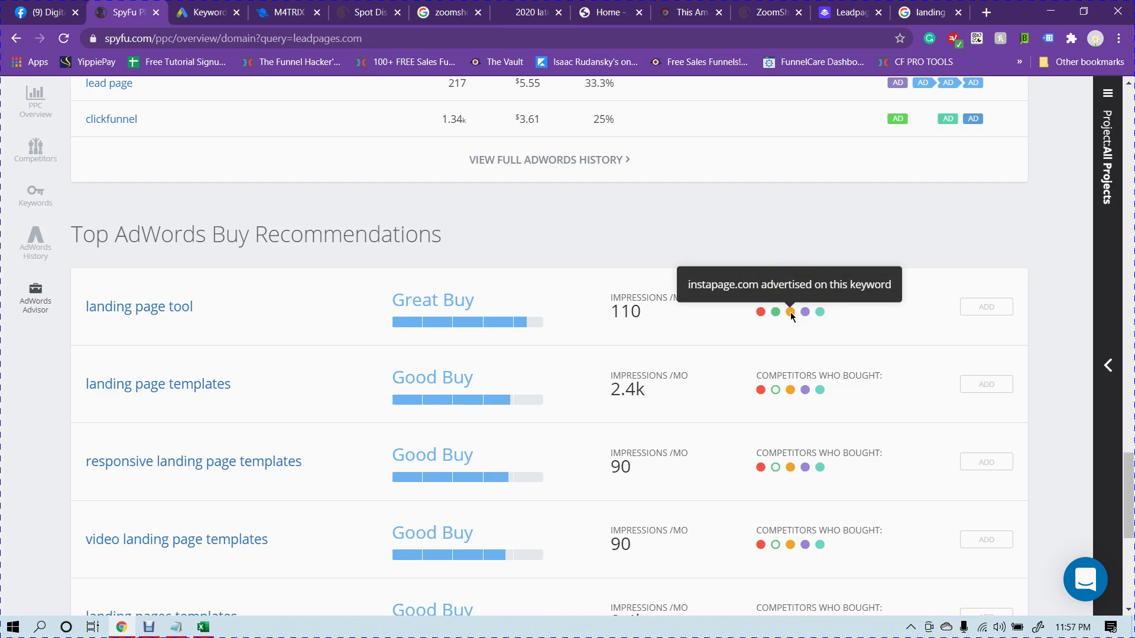
{"action": "left_click", "coordinate": [153, 305]}
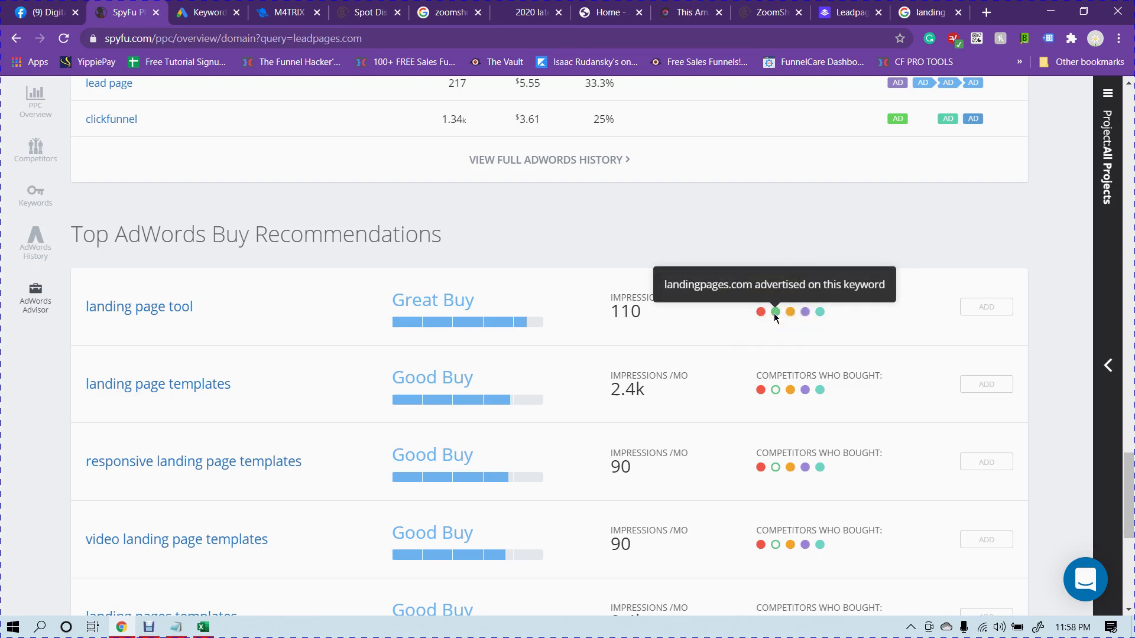
{"action": "mouse_move", "coordinate": [762, 317]}
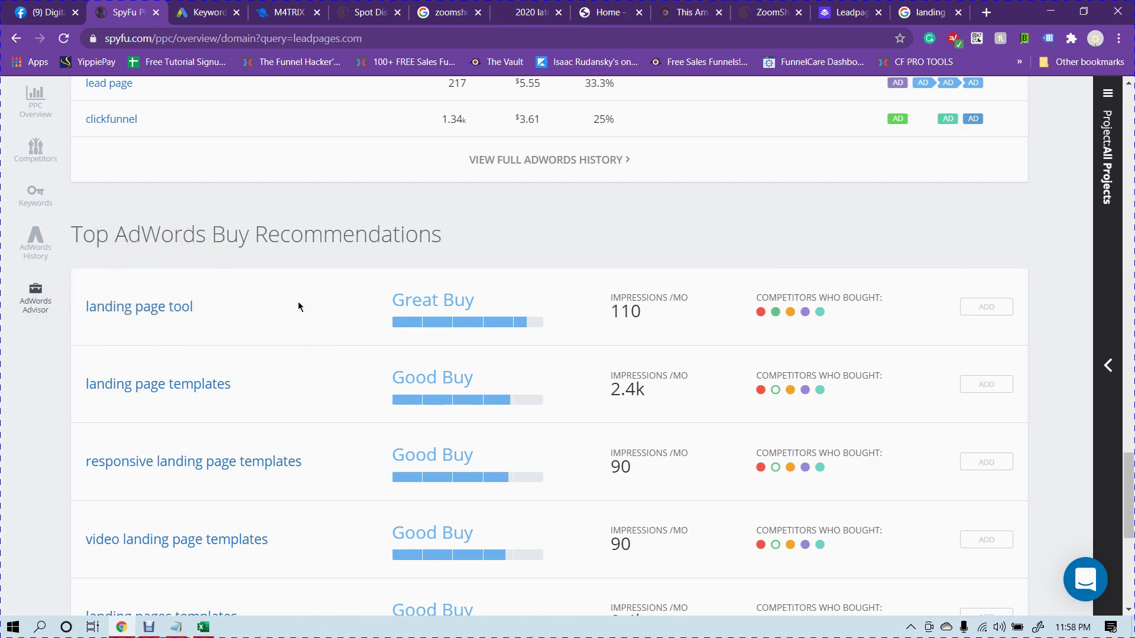
Open the full list of AdWords buy recommendations and read the explanation of the Great Buy rating for landing page tool
{"action": "scroll", "coordinate": [298, 306], "scroll_direction": "down", "scroll_amount": 3}
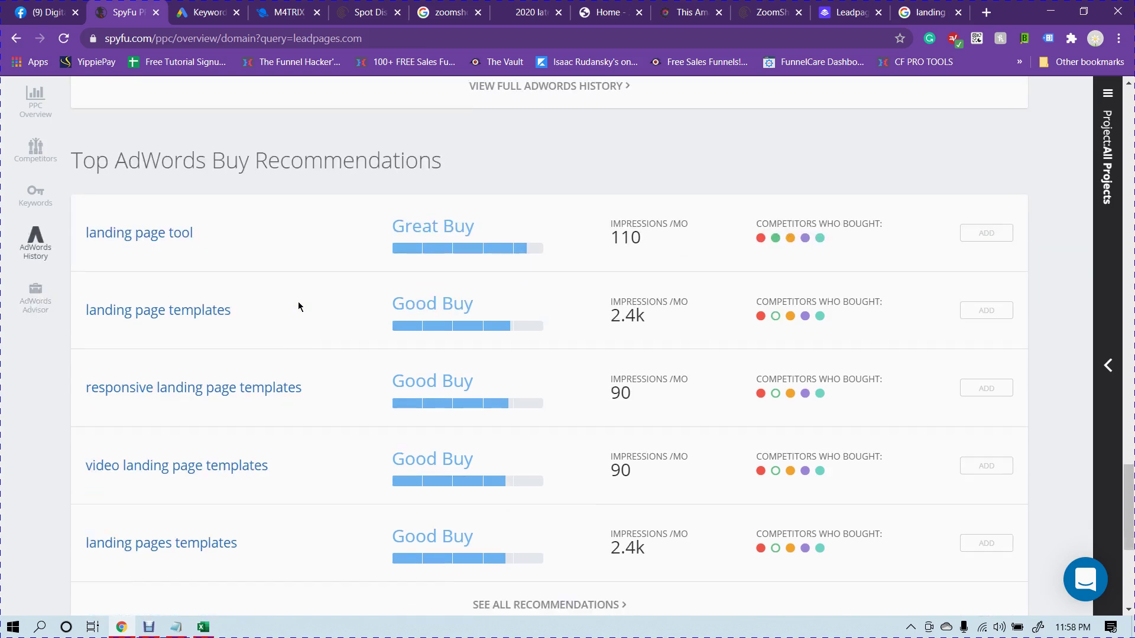
{"action": "scroll", "coordinate": [238, 366], "scroll_direction": "down", "scroll_amount": 2}
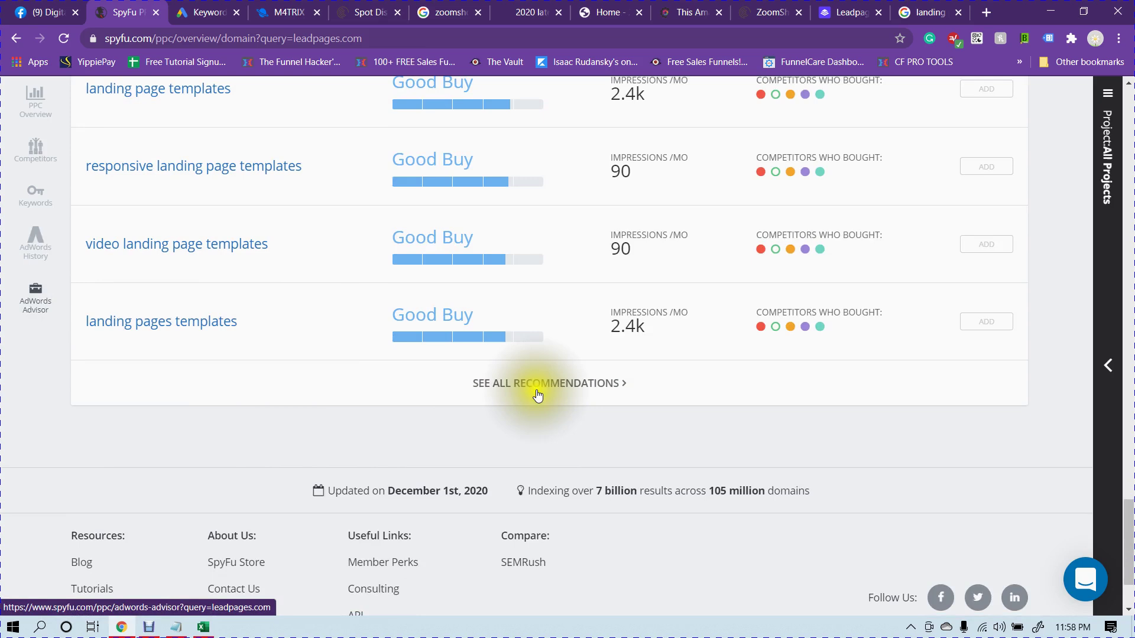
{"action": "left_click", "coordinate": [597, 387]}
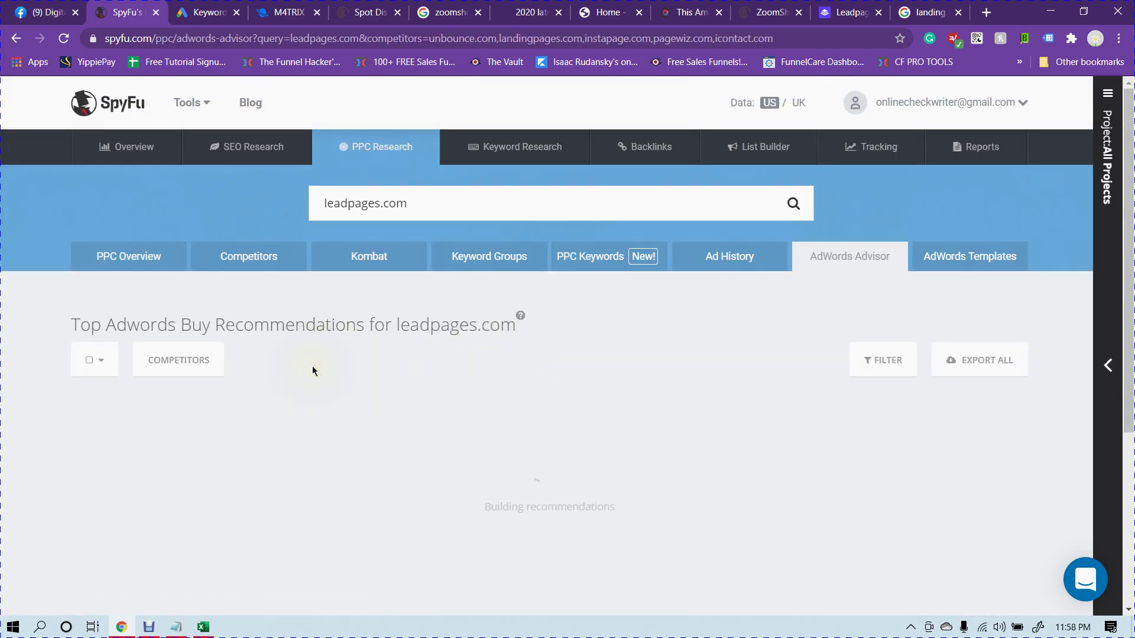
{"action": "scroll", "coordinate": [314, 371], "scroll_direction": "down", "scroll_amount": 2}
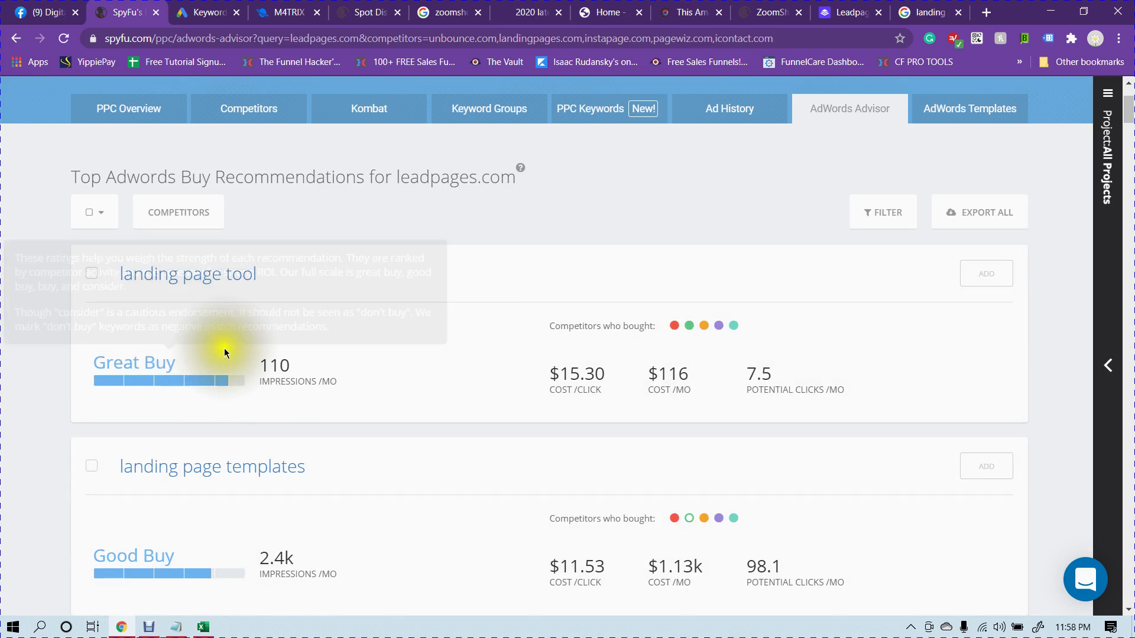
{"action": "mouse_move", "coordinate": [236, 380]}
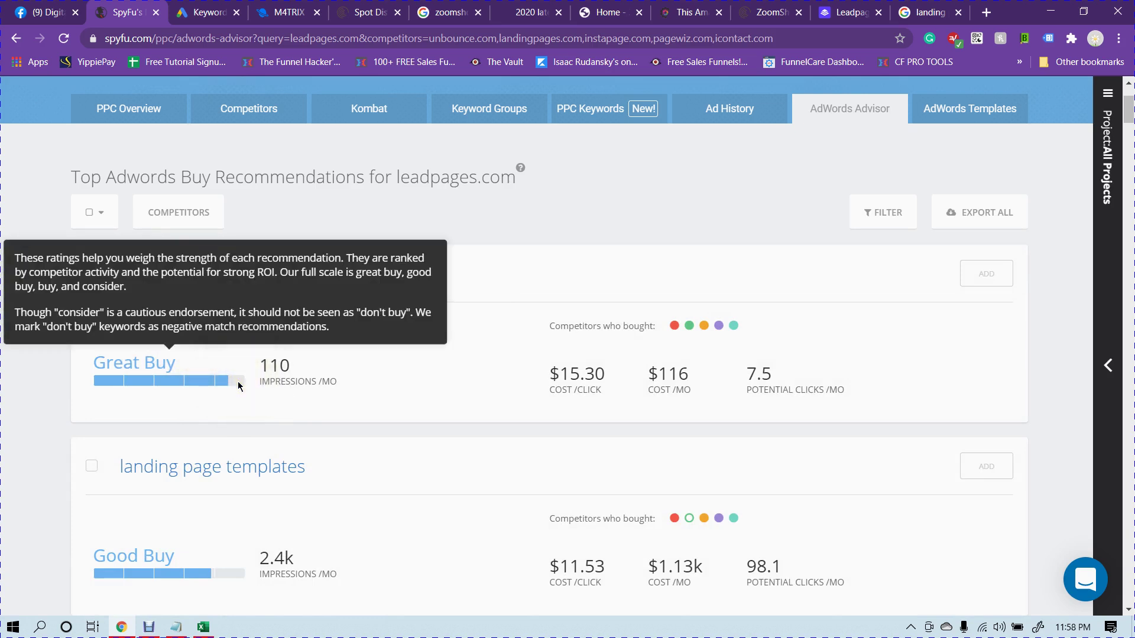
{"action": "scroll", "coordinate": [578, 190], "scroll_direction": "up", "scroll_amount": 1}
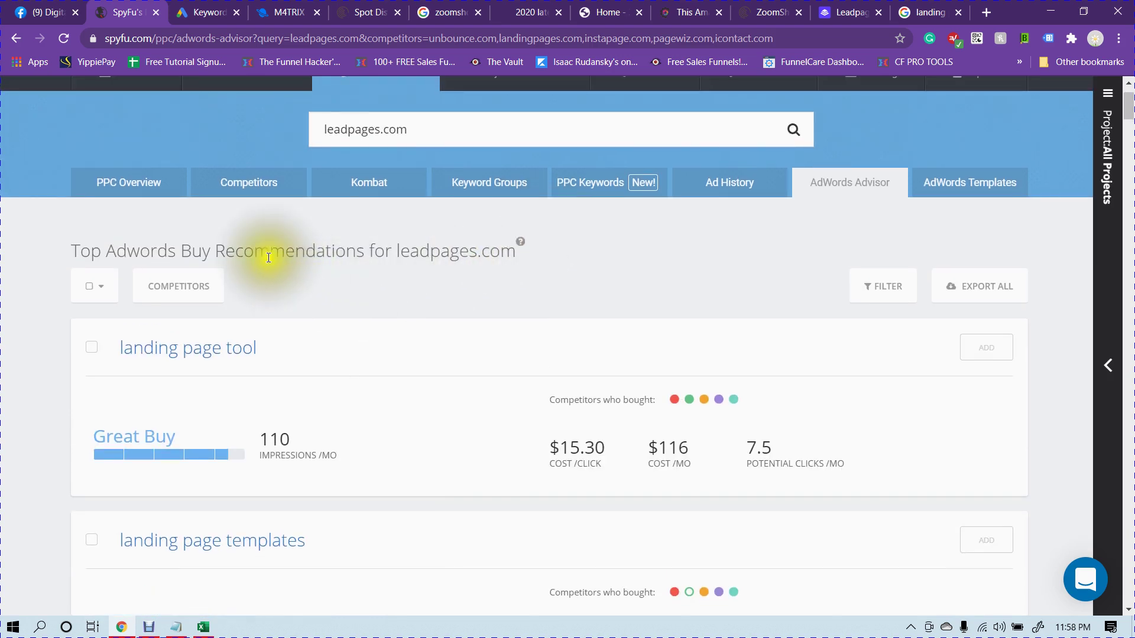
Open the Top Ad Competitors of leadpages.com and compare their paid-keyword trends, overlap, common keywords, clicks and ad budgets
{"action": "left_click", "coordinate": [241, 185]}
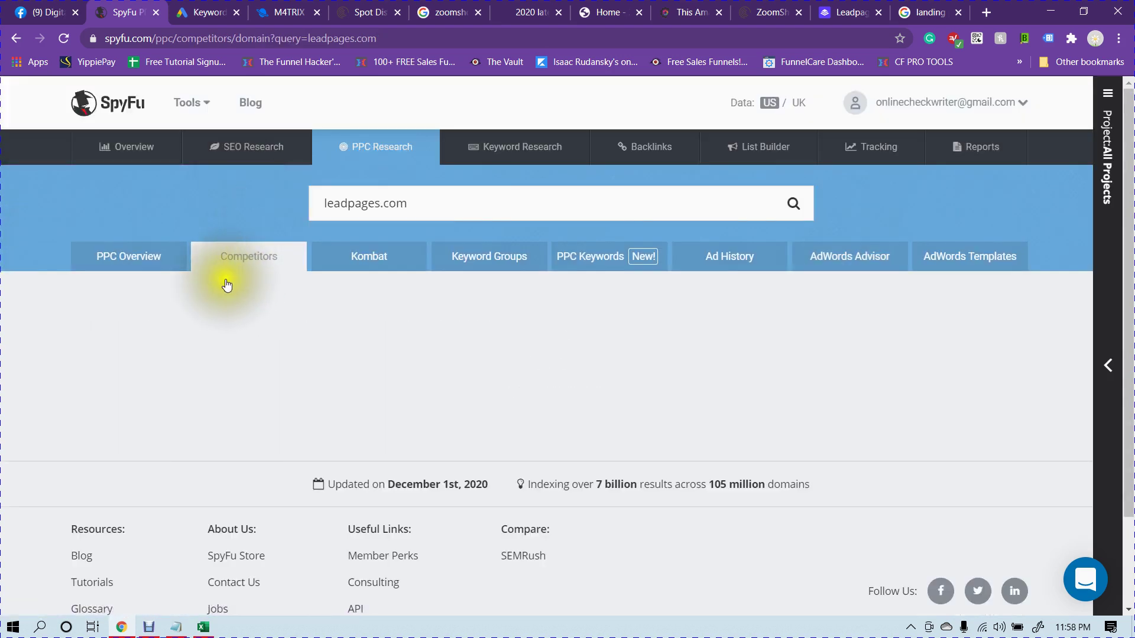
{"action": "scroll", "coordinate": [223, 367], "scroll_direction": "down", "scroll_amount": 3}
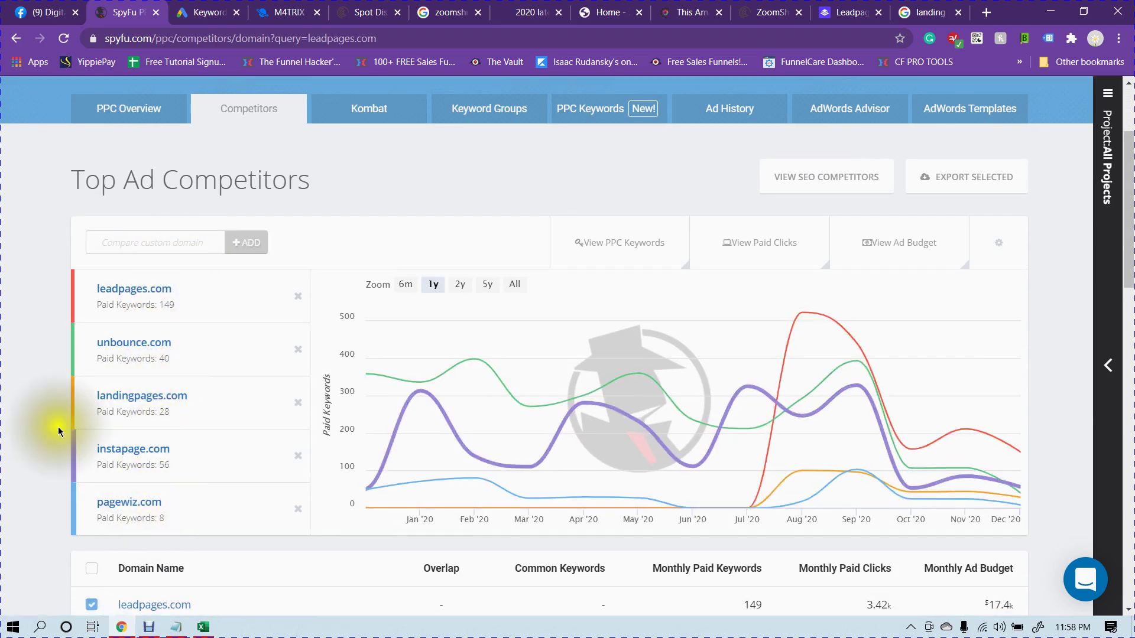
{"action": "scroll", "coordinate": [24, 393], "scroll_direction": "down", "scroll_amount": 1}
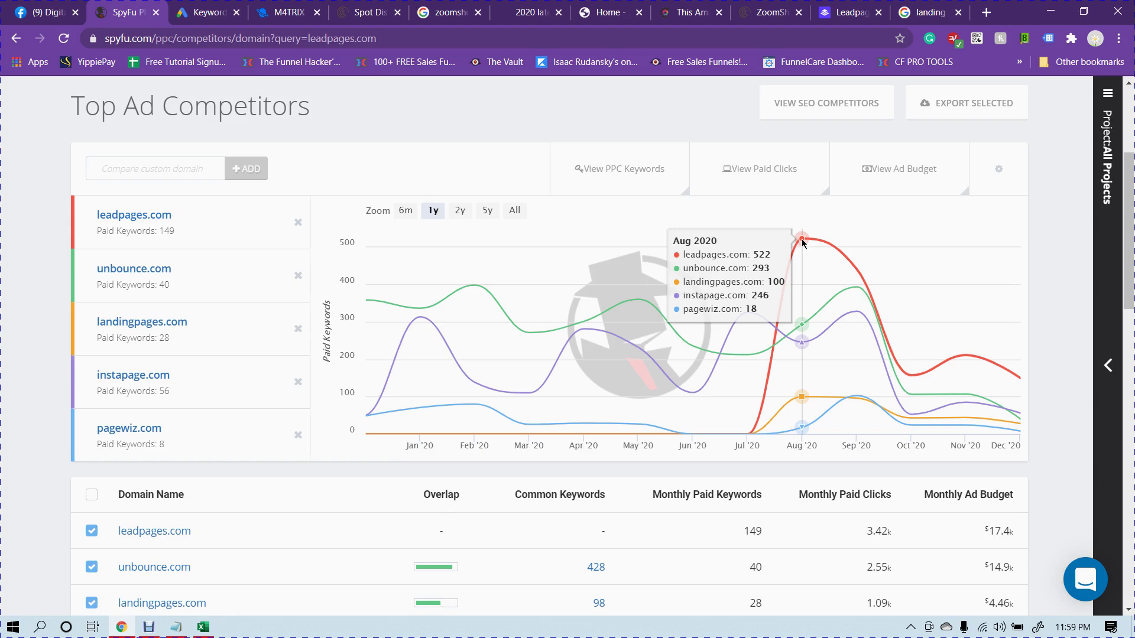
{"action": "scroll", "coordinate": [1044, 239], "scroll_direction": "down", "scroll_amount": 5}
{"action": "scroll", "coordinate": [1043, 239], "scroll_direction": "down", "scroll_amount": 1}
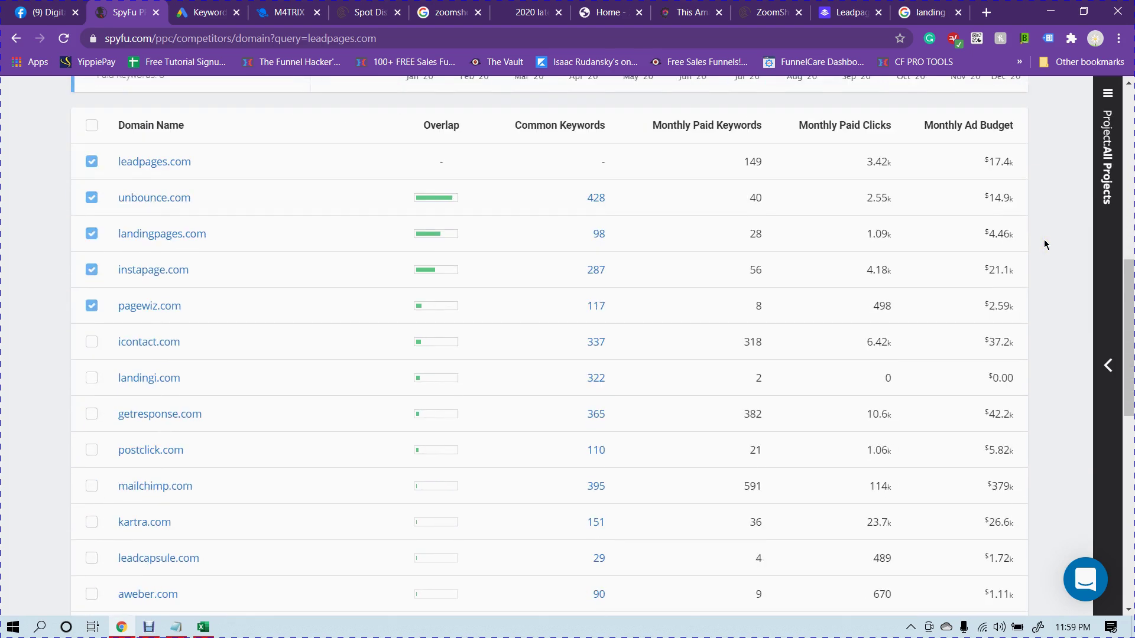
{"action": "scroll", "coordinate": [1043, 240], "scroll_direction": "up", "scroll_amount": 1}
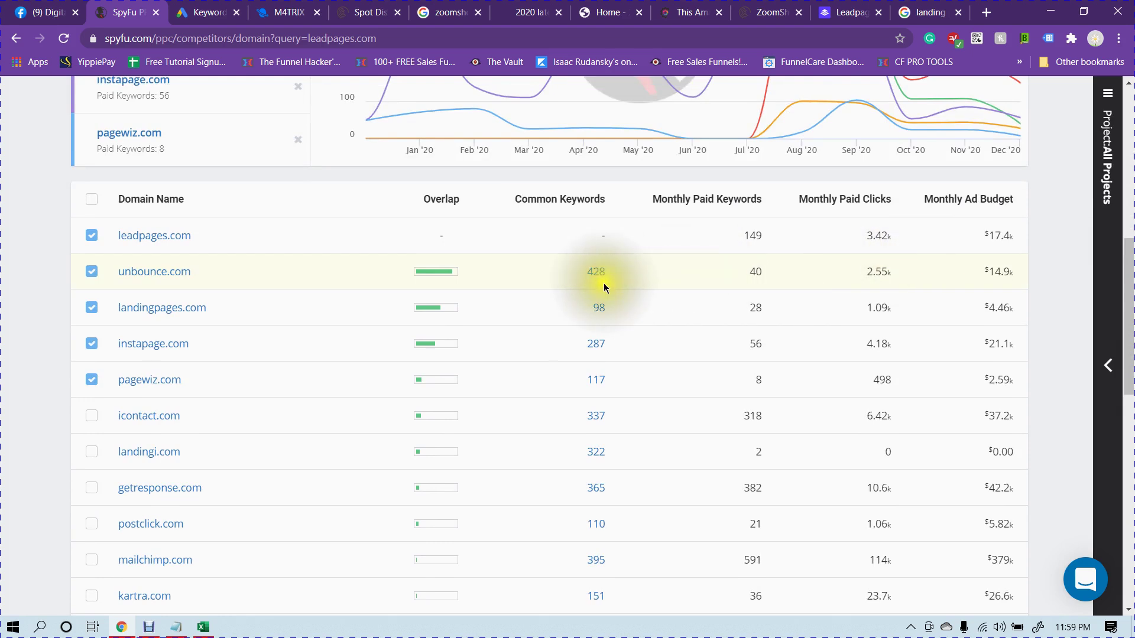
Open the Monthly Domain Overview of leadpages.com and review its organic and paid search figures down to the competition section
{"action": "left_click", "coordinate": [142, 243]}
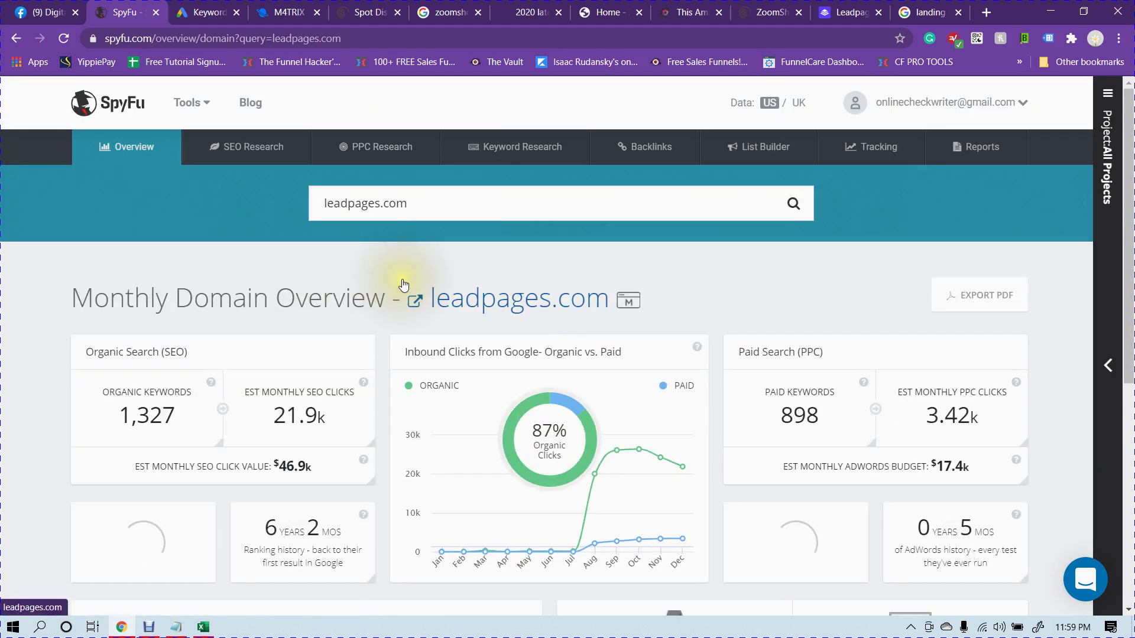
{"action": "scroll", "coordinate": [404, 285], "scroll_direction": "down", "scroll_amount": 1}
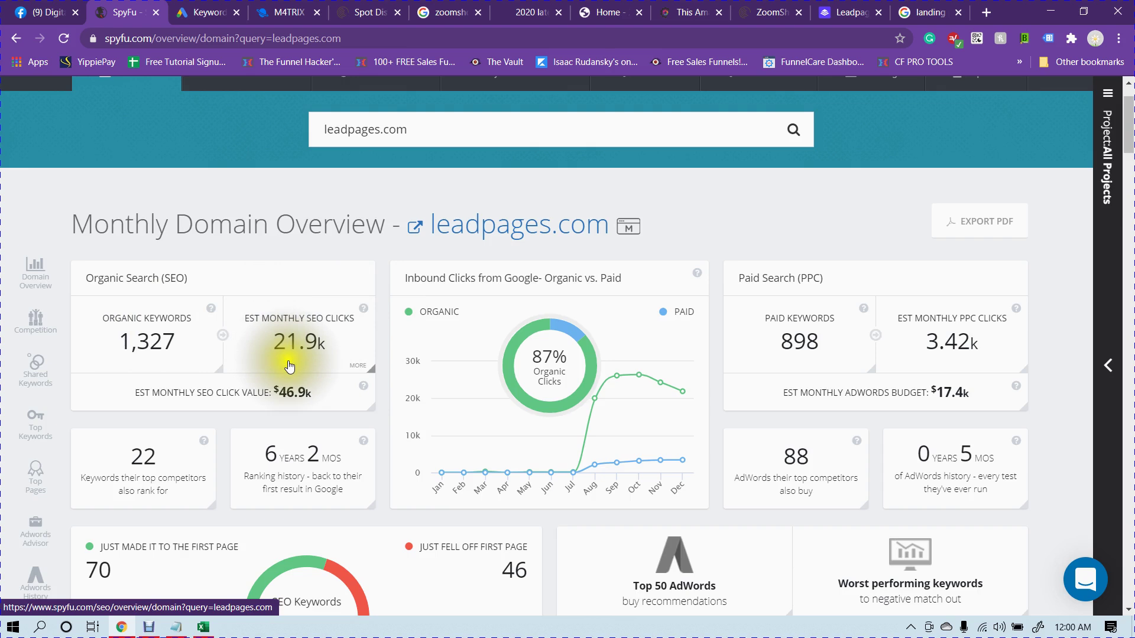
{"action": "scroll", "coordinate": [350, 336], "scroll_direction": "down", "scroll_amount": 8}
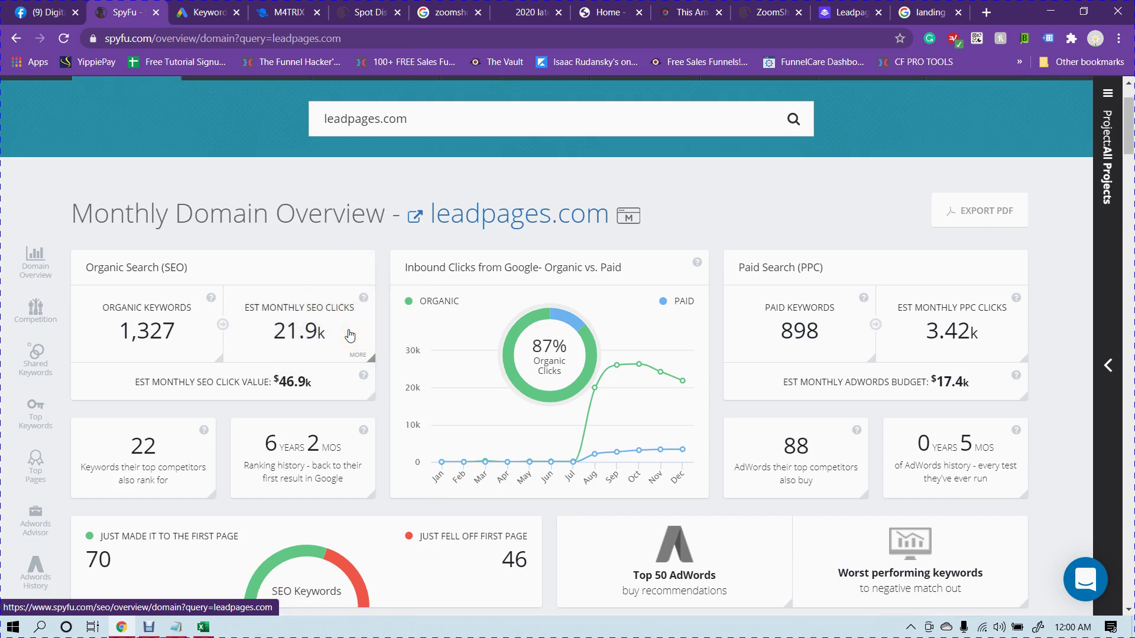
{"action": "scroll", "coordinate": [524, 350], "scroll_direction": "up", "scroll_amount": 3}
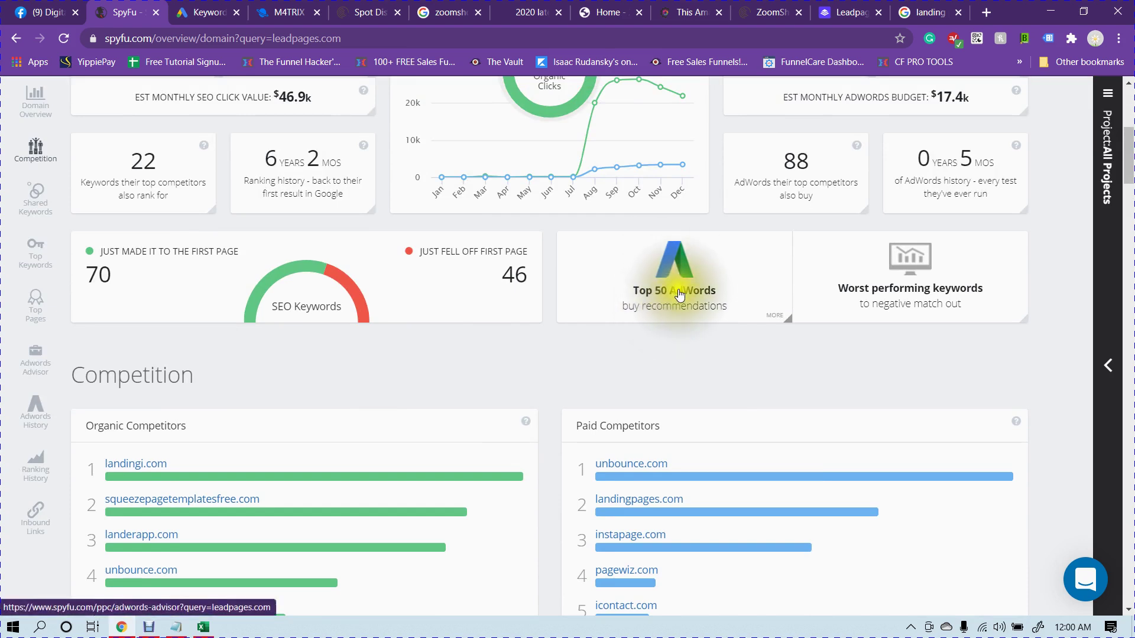
Open the Top 50 AdWords buy recommendations for leadpages.com and look over the first suggested keywords
{"action": "left_click", "coordinate": [668, 294]}
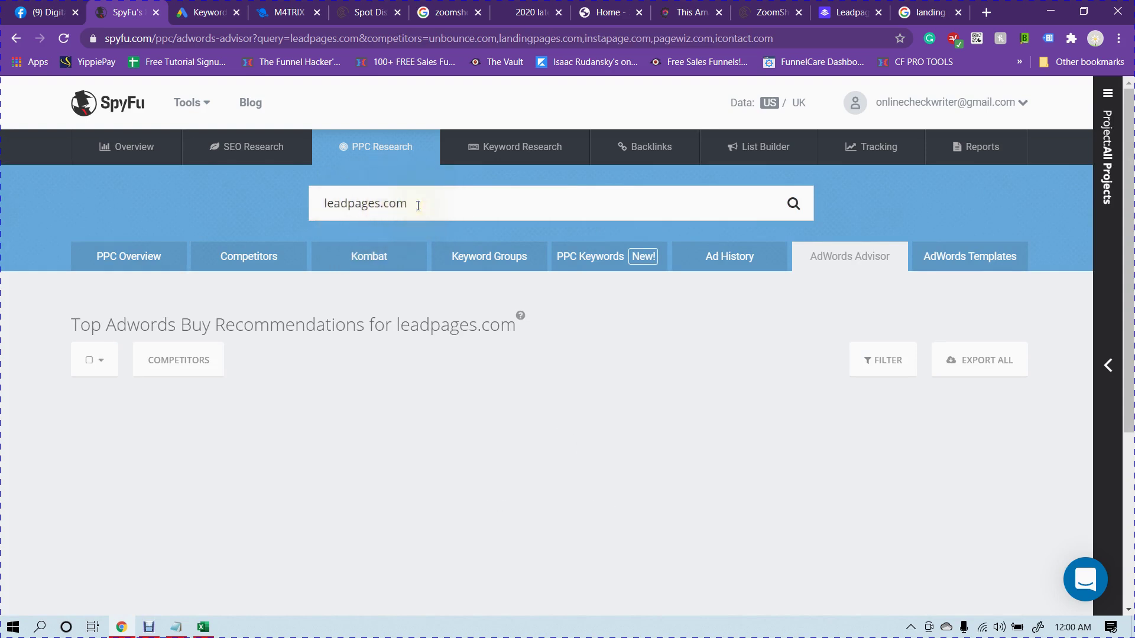
{"action": "scroll", "coordinate": [373, 274], "scroll_direction": "down", "scroll_amount": 1}
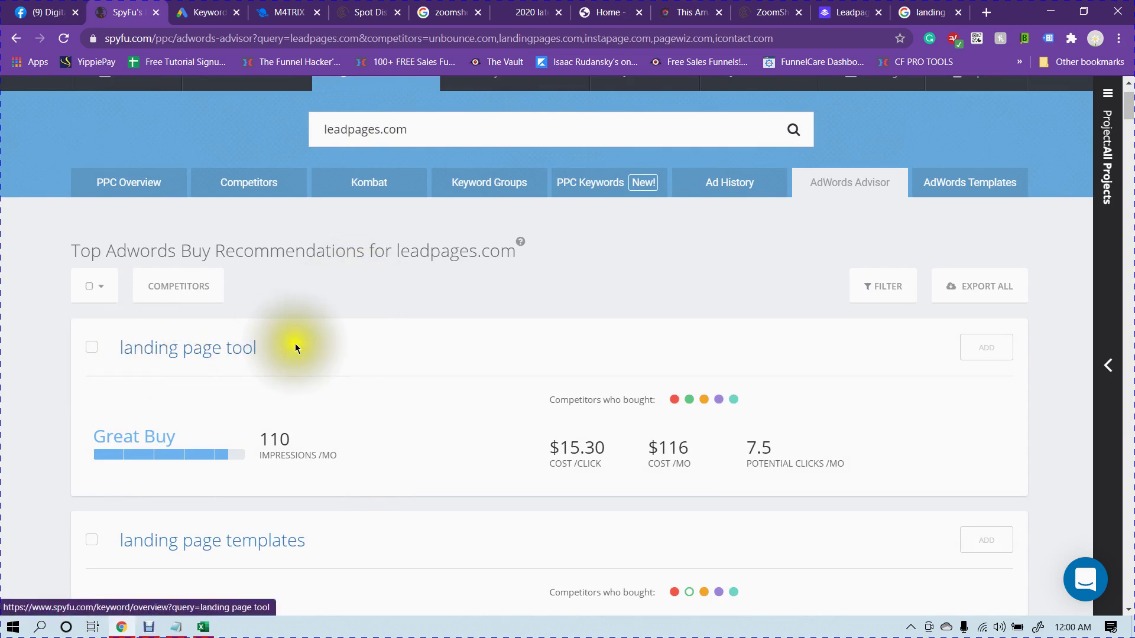
{"action": "scroll", "coordinate": [296, 347], "scroll_direction": "down", "scroll_amount": 2}
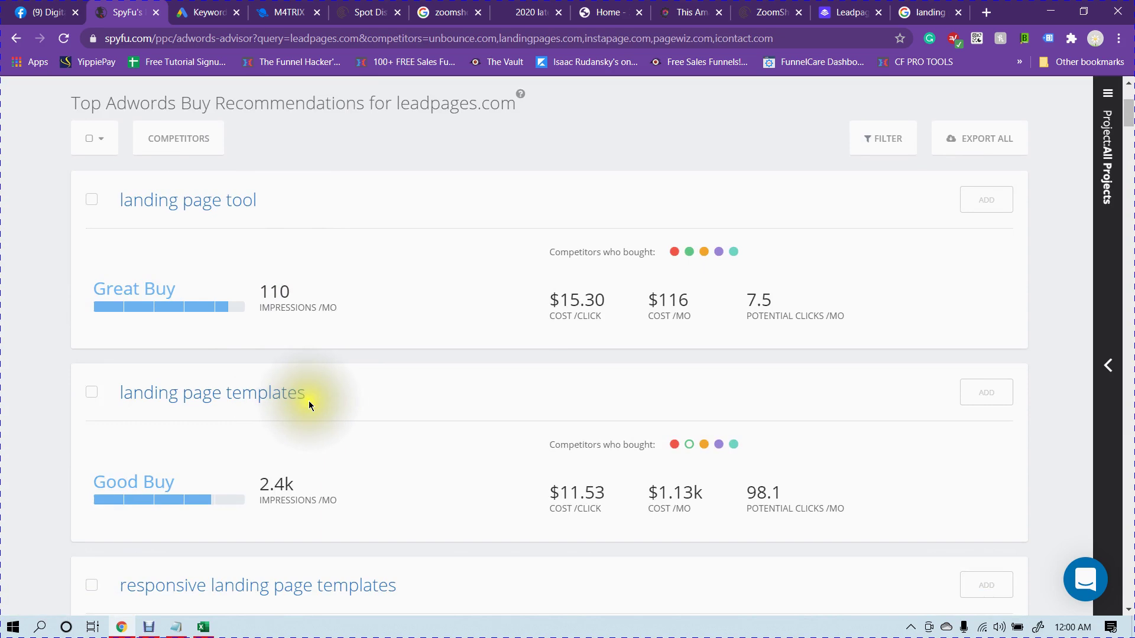
{"action": "scroll", "coordinate": [308, 405], "scroll_direction": "down", "scroll_amount": 3}
{"action": "scroll", "coordinate": [489, 372], "scroll_direction": "up", "scroll_amount": 7}
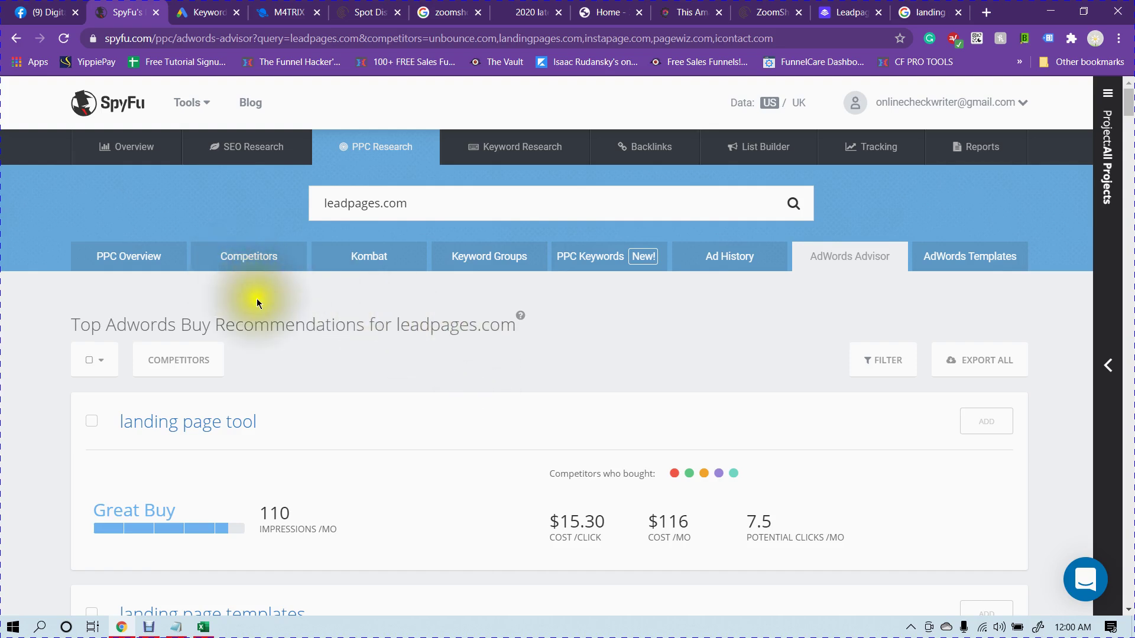
In the Notepad notes, add below SEO / PPC: "1. Google Search with your potential keywords or website main keyword or website name"
{"action": "left_click", "coordinate": [175, 627]}
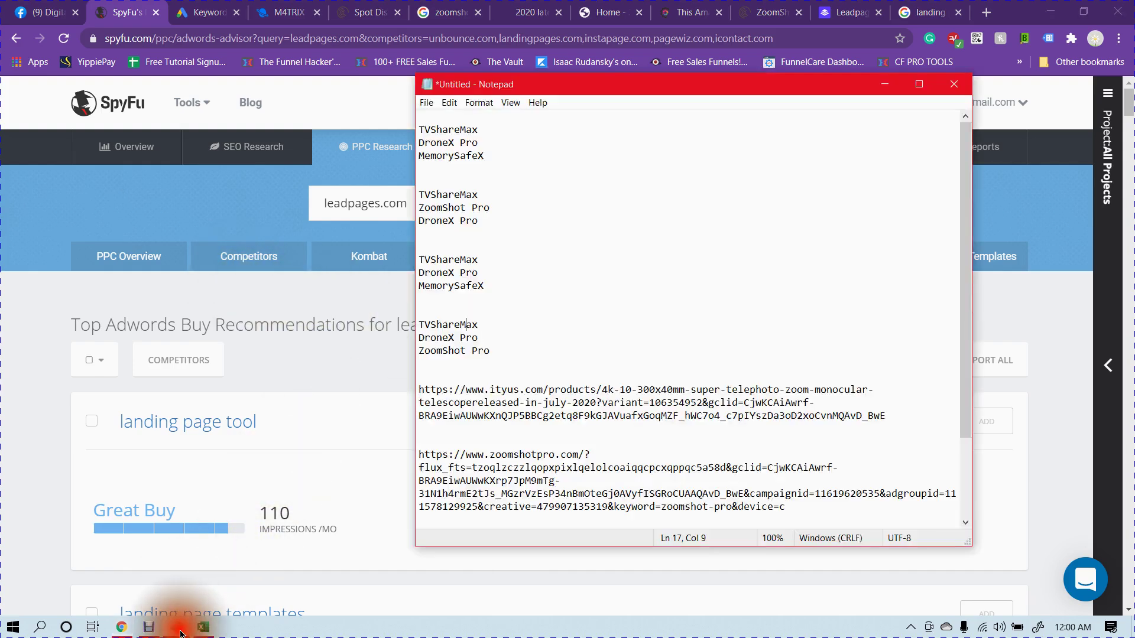
{"action": "scroll", "coordinate": [591, 449], "scroll_direction": "down", "scroll_amount": 3}
{"action": "left_click", "coordinate": [578, 500]}
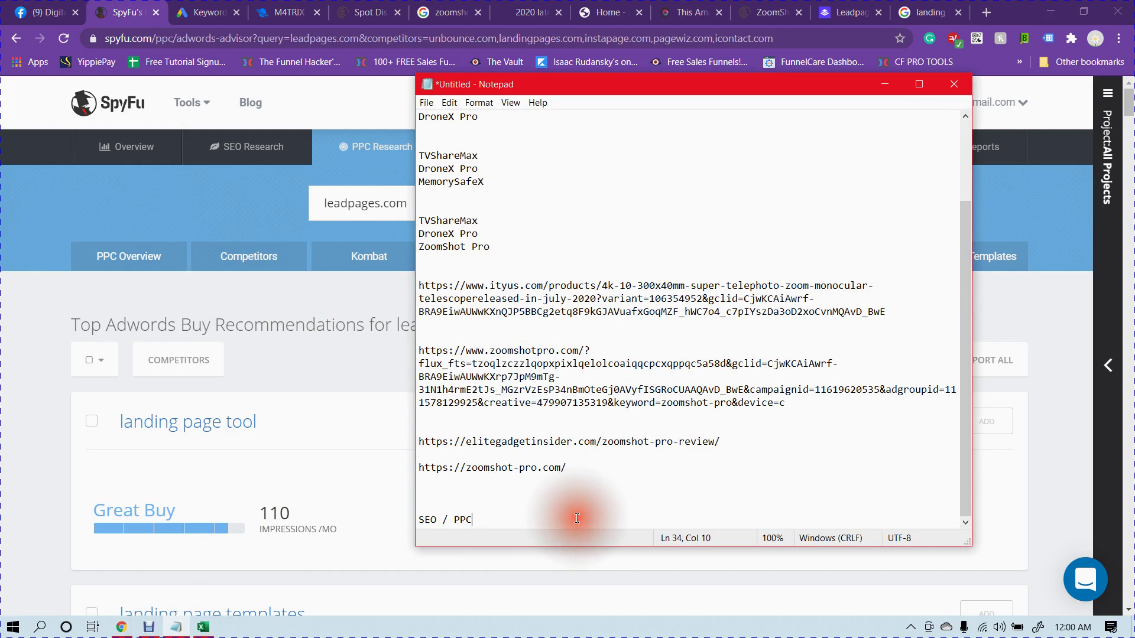
{"action": "key", "text": "Return"}
{"action": "key", "text": "Return"}
{"action": "key", "text": "Return"}
{"action": "type", "text": "1. Google Sea"}
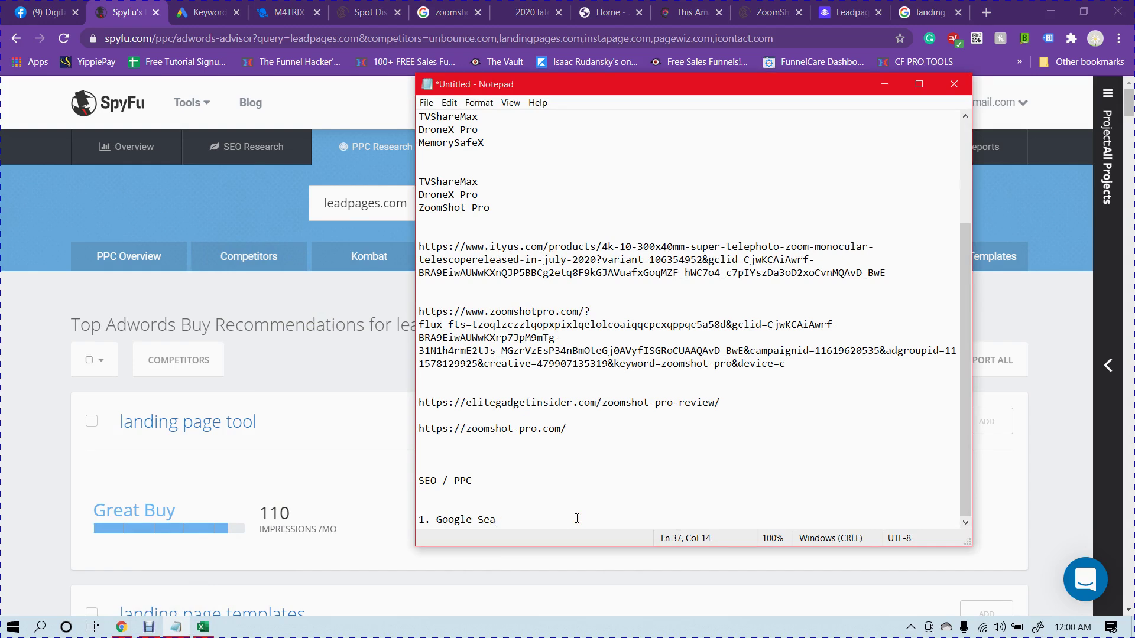
{"action": "type", "text": "rch with your potential keywords or website"}
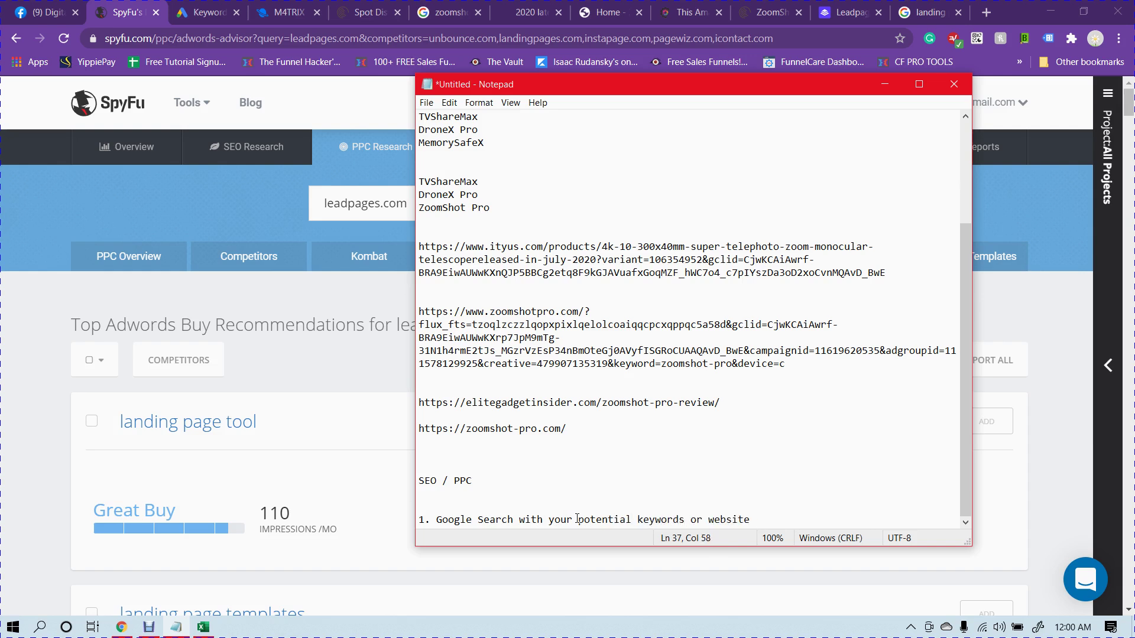
{"action": "type", "text": " main keyword or website name"}
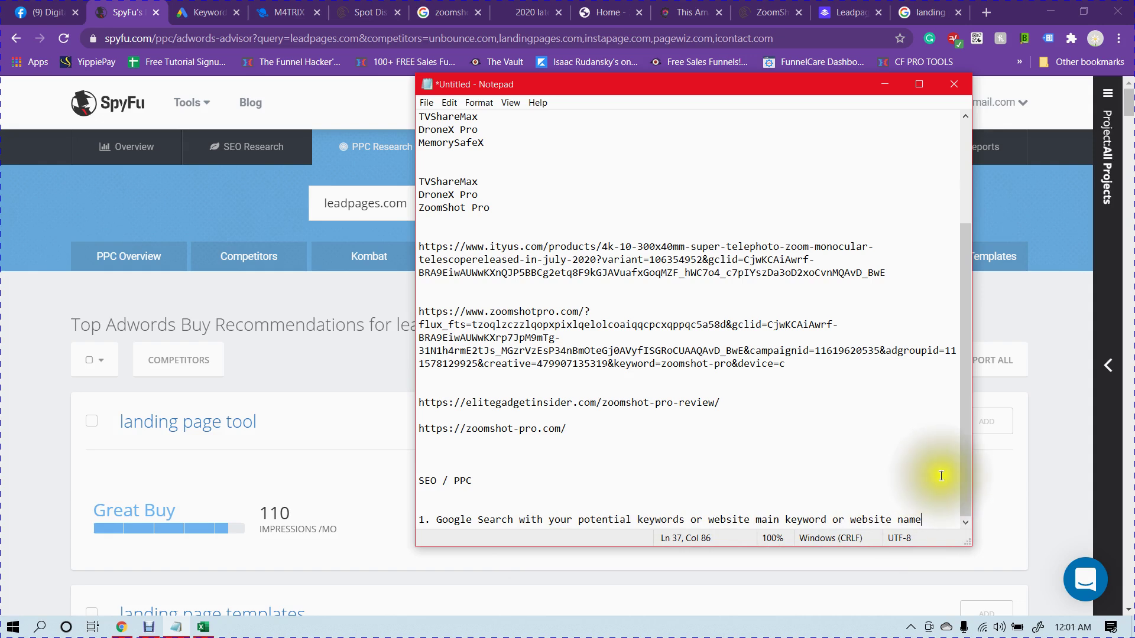
Add the second point to the notes: "2. Find out and sort out all the potential competitors"
{"action": "key", "text": "Return"}
{"action": "key", "text": "Return"}
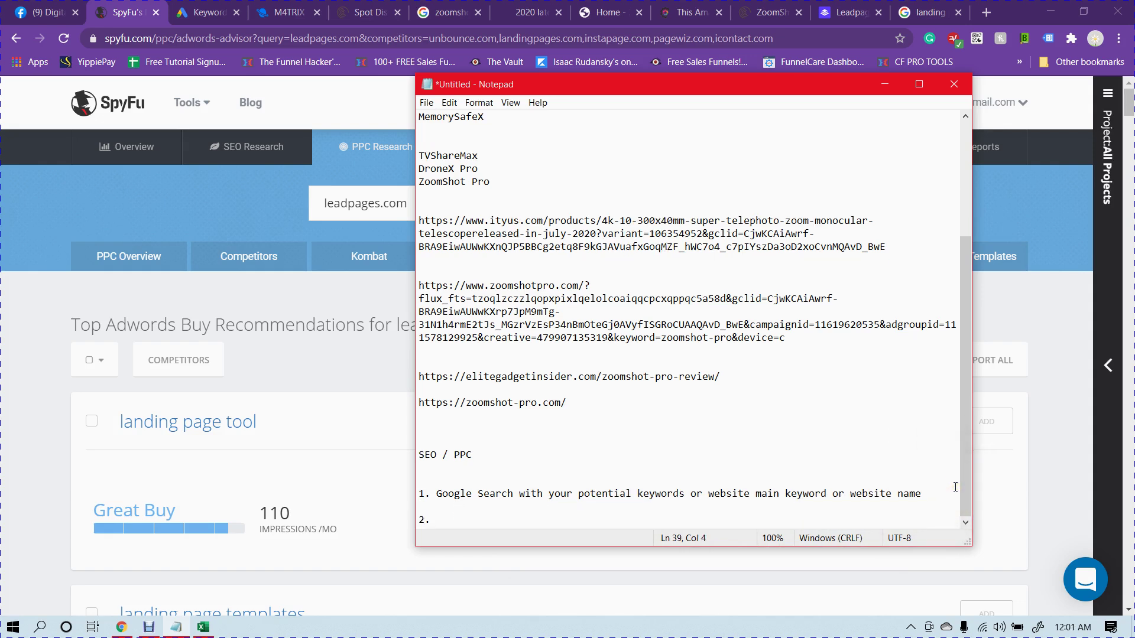
{"action": "type", "text": "2. Find out and sort out all the"}
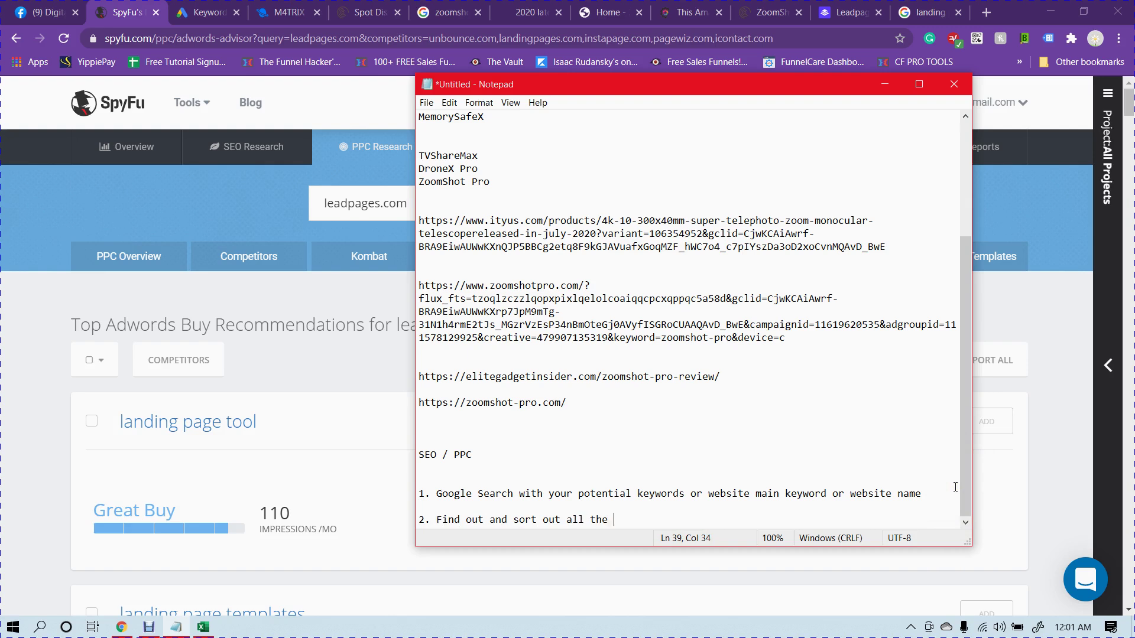
{"action": "type", "text": "titors"}
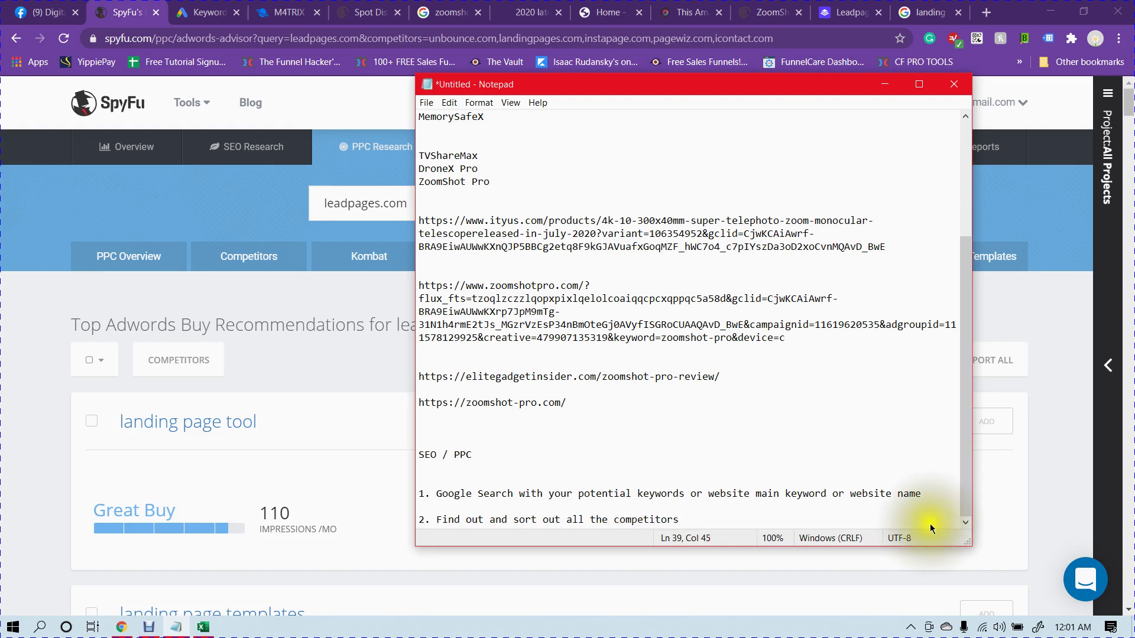
{"action": "left_click", "coordinate": [613, 520]}
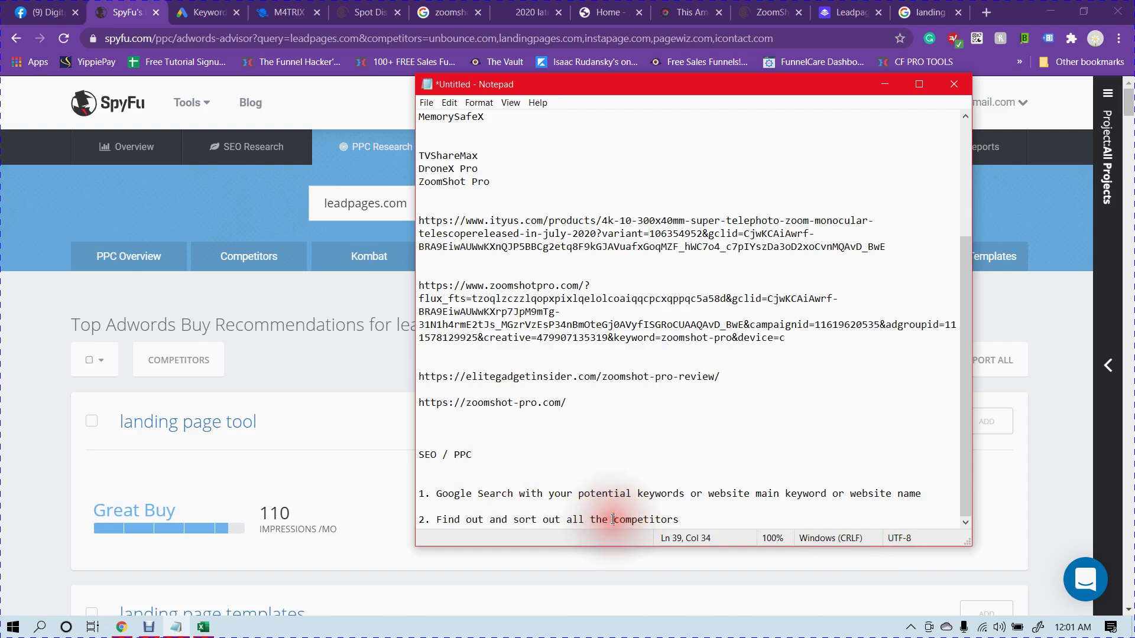
{"action": "type", "text": "potential"}
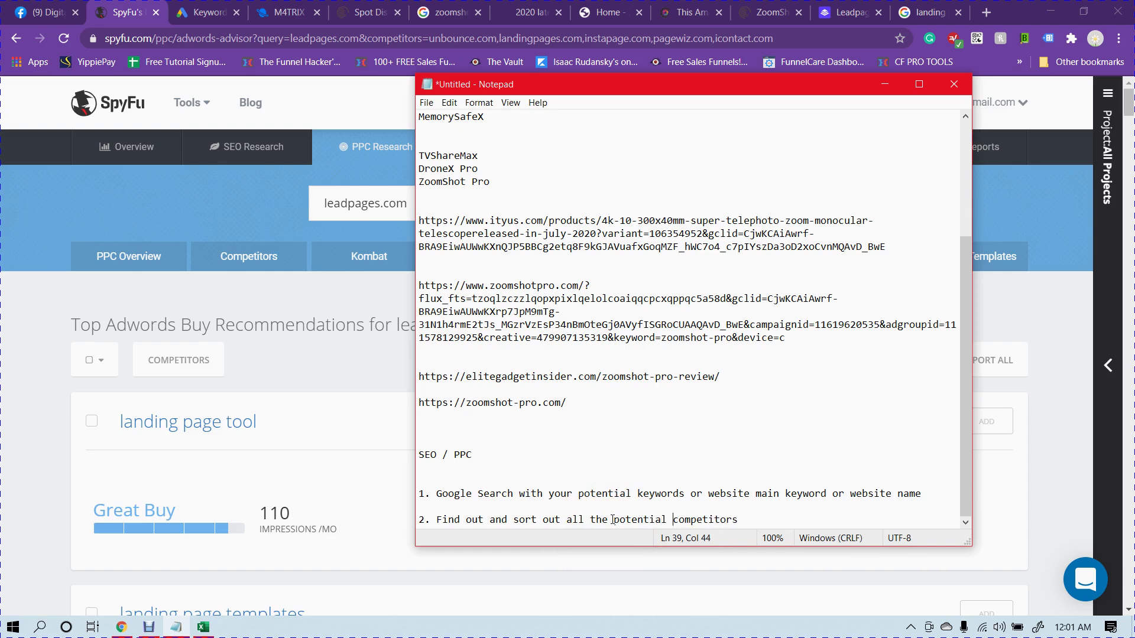
Add the third point "3. Use SpyFu to spy on them." to the notes and return to SpyFu in the browser
{"action": "left_click", "coordinate": [751, 520]}
{"action": "key", "text": "Return"}
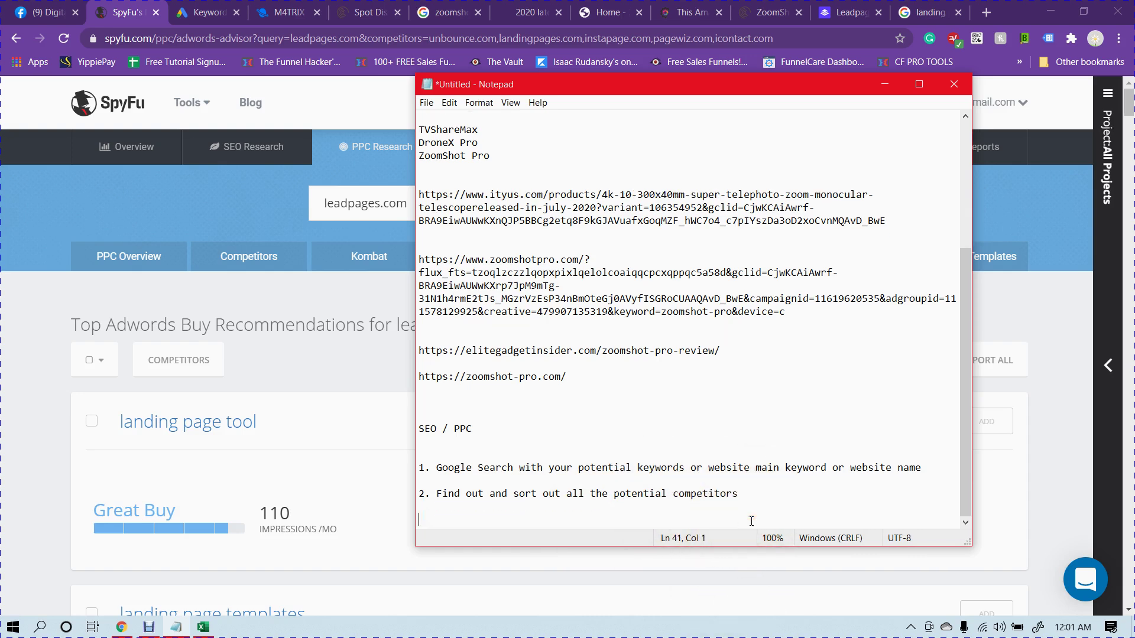
{"action": "type", "text": "3."}
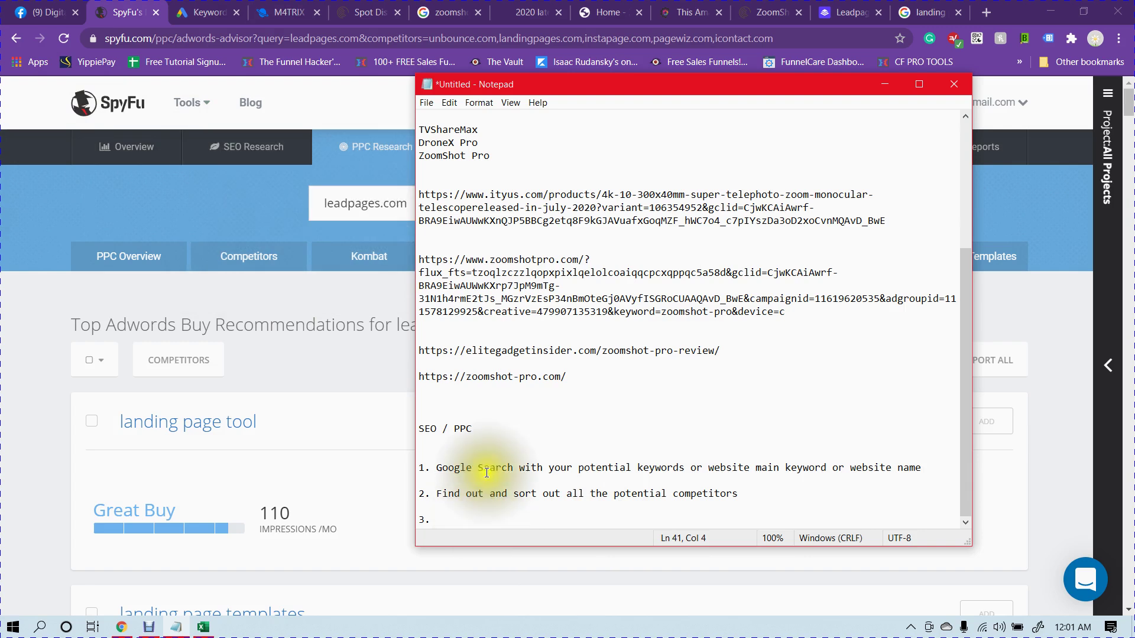
{"action": "type", "text": "Use Sp"}
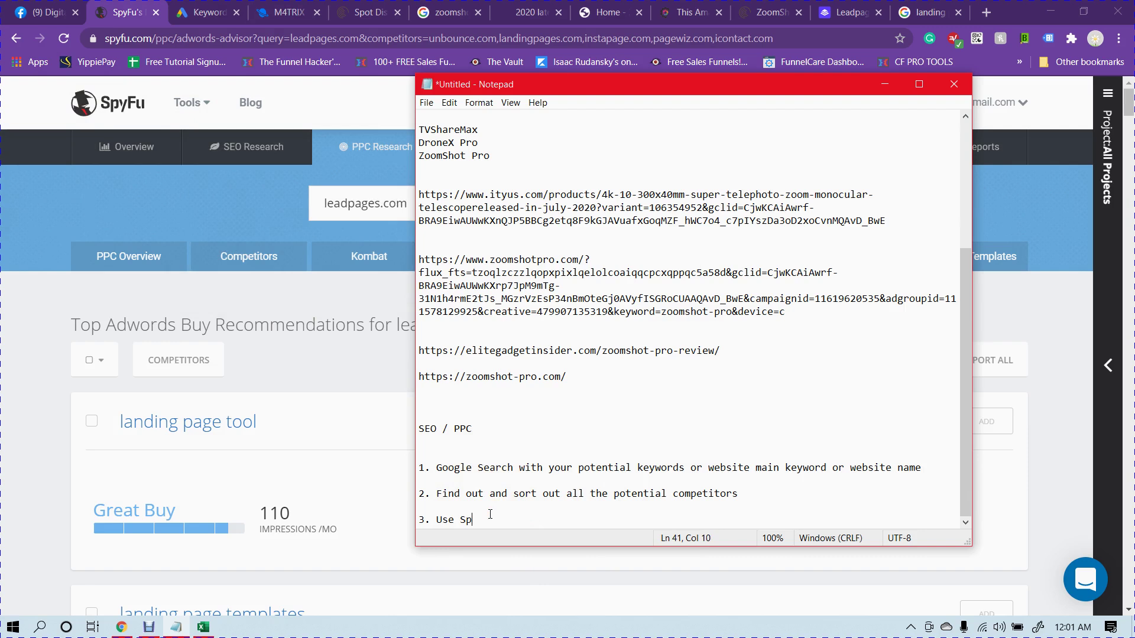
{"action": "type", "text": "yfu"}
{"action": "key", "text": "BackSpace"}
{"action": "key", "text": "BackSpace"}
{"action": "type", "text": "Fu"}
{"action": "key", "text": "BackSpace"}
{"action": "type", "text": "u to spy on them."}
{"action": "left_click", "coordinate": [83, 391]}
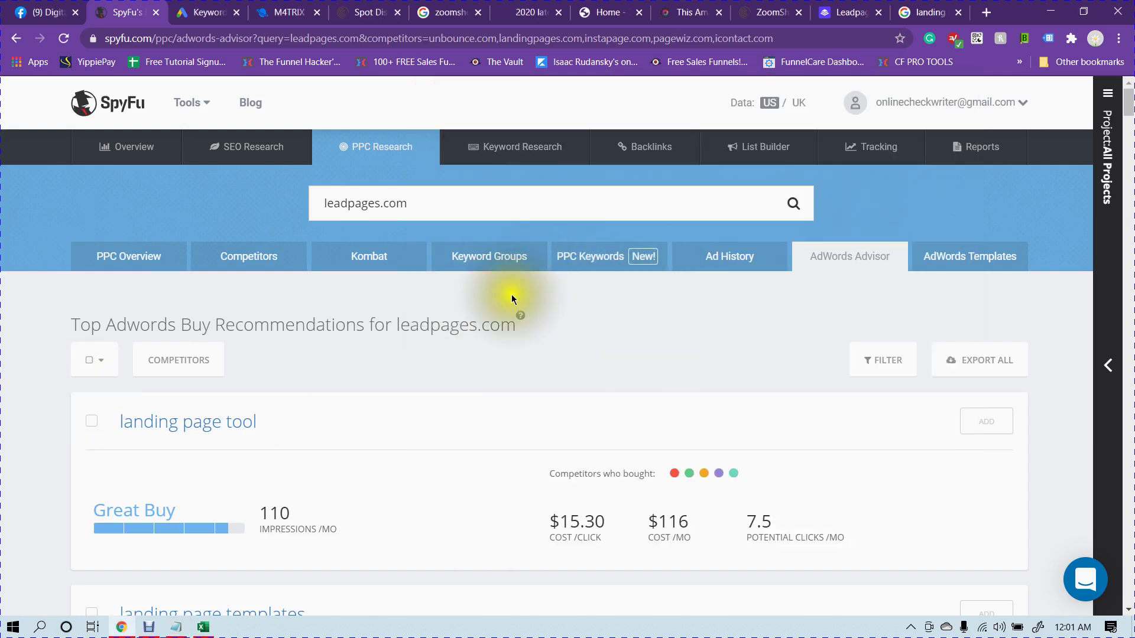
Return to the PPC Overview of leadpages.com and inspect the unbounce.com and leadpages.com areas of the keyword overlap diagram
{"action": "mouse_move", "coordinate": [520, 314]}
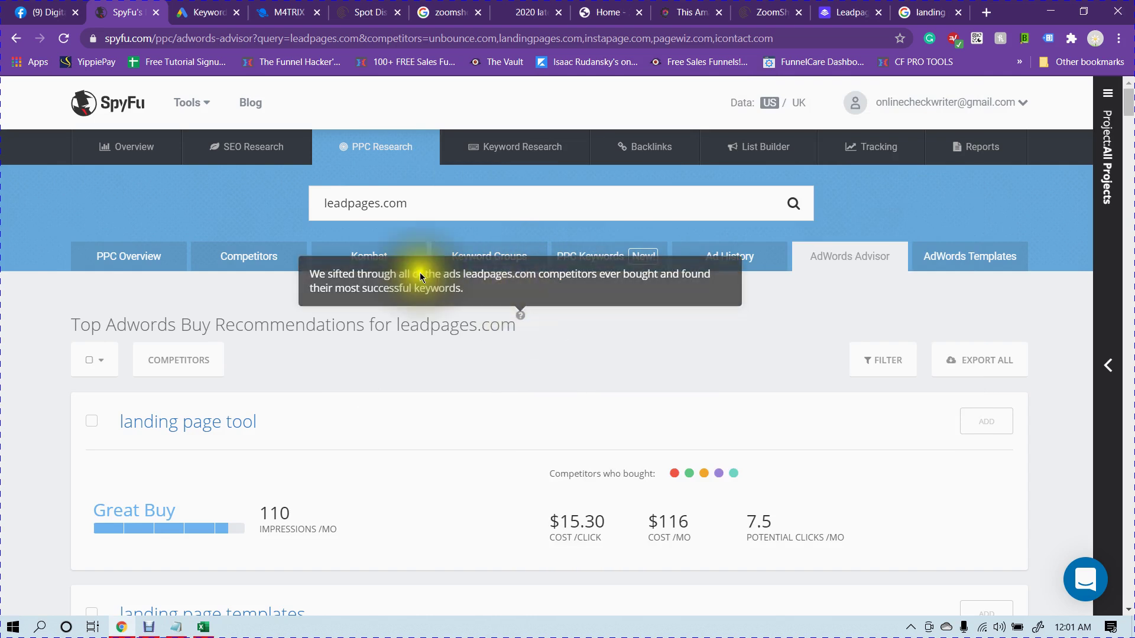
{"action": "left_click", "coordinate": [146, 262]}
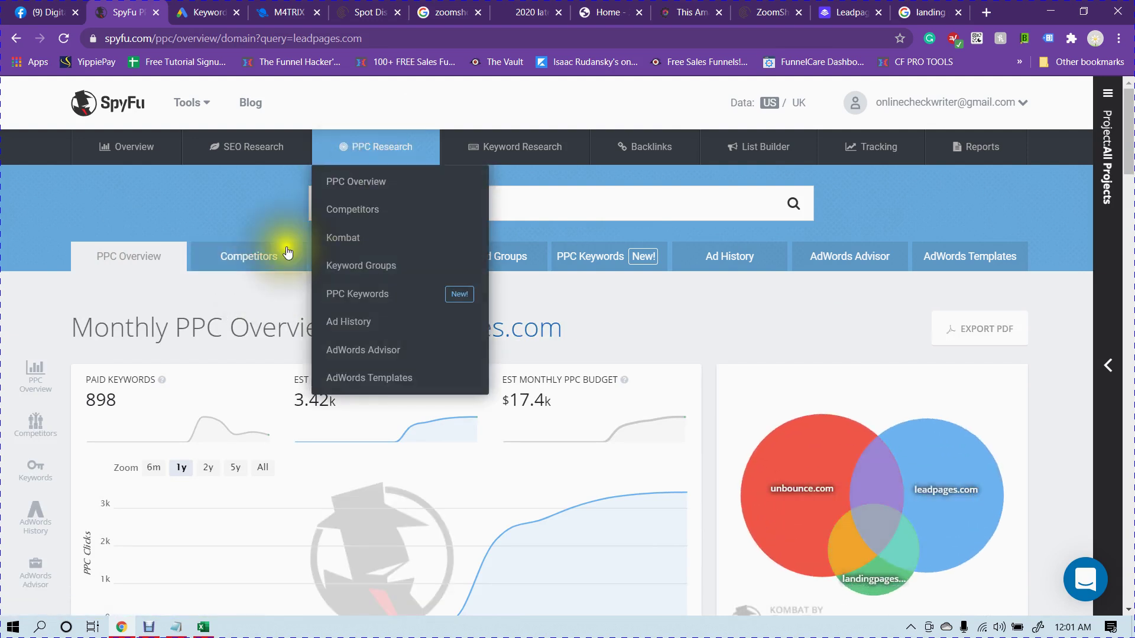
{"action": "scroll", "coordinate": [172, 367], "scroll_direction": "down", "scroll_amount": 1}
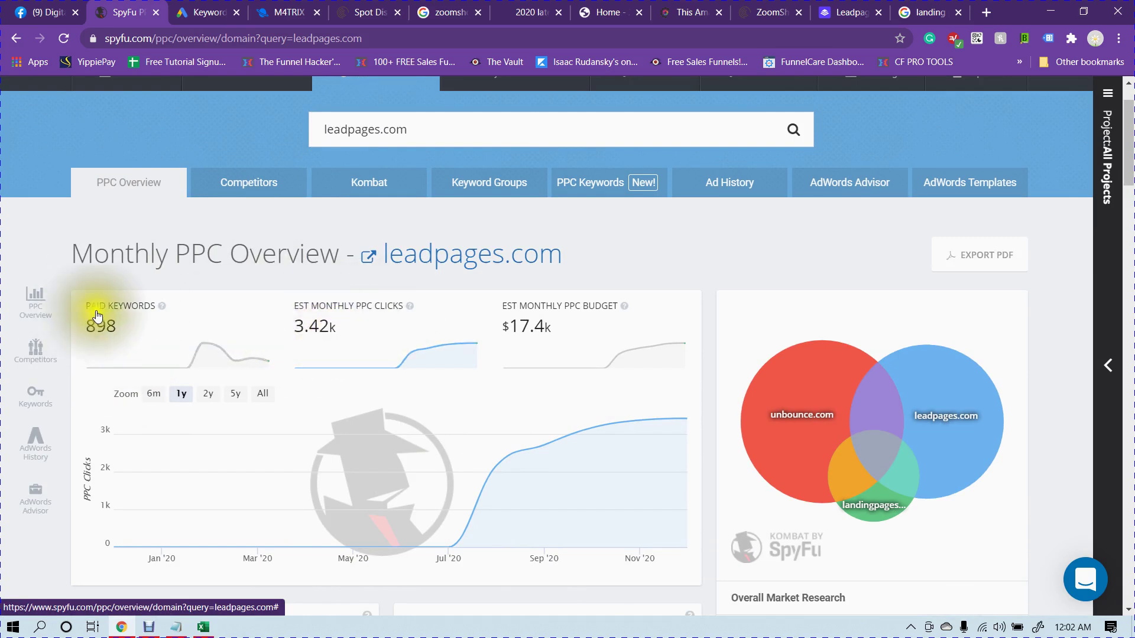
{"action": "mouse_move", "coordinate": [803, 424]}
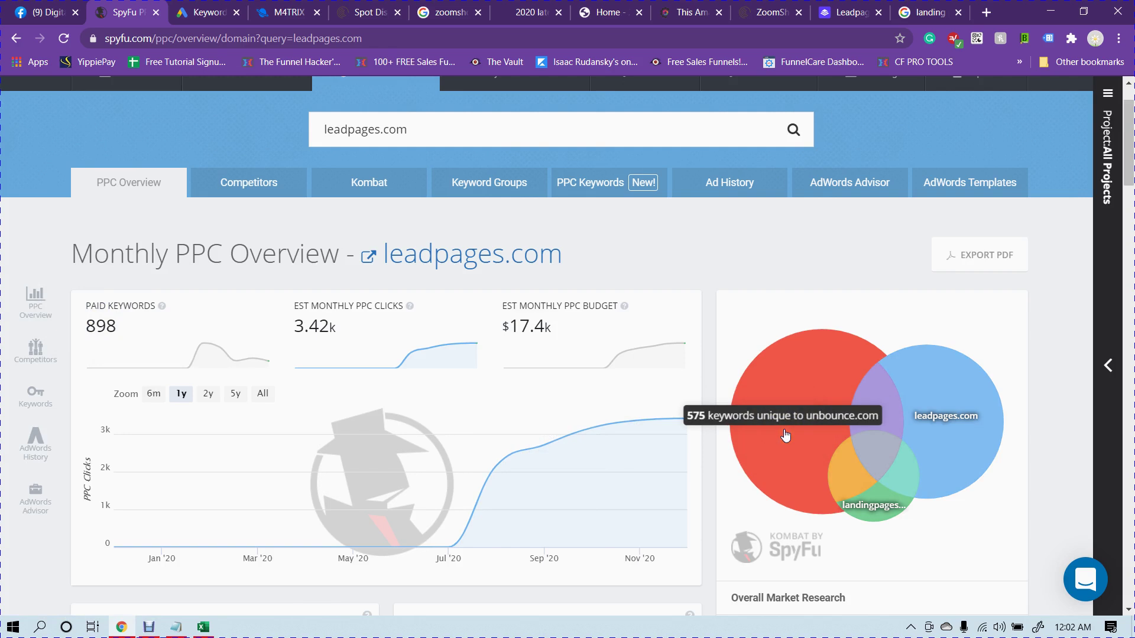
{"action": "mouse_move", "coordinate": [955, 430]}
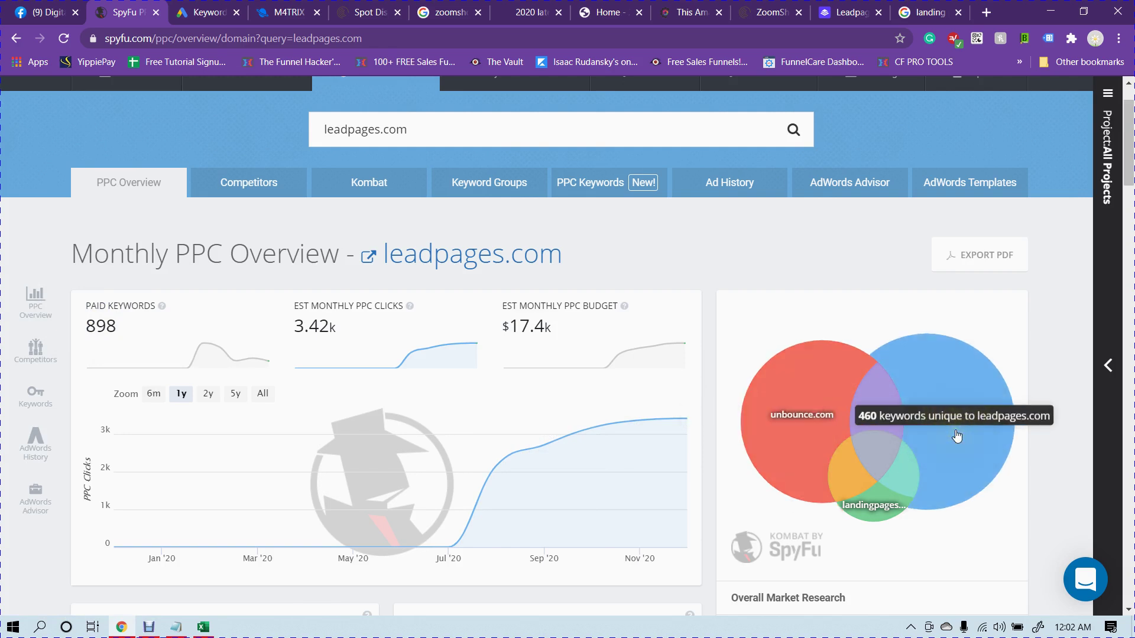
{"action": "right_click", "coordinate": [961, 446]}
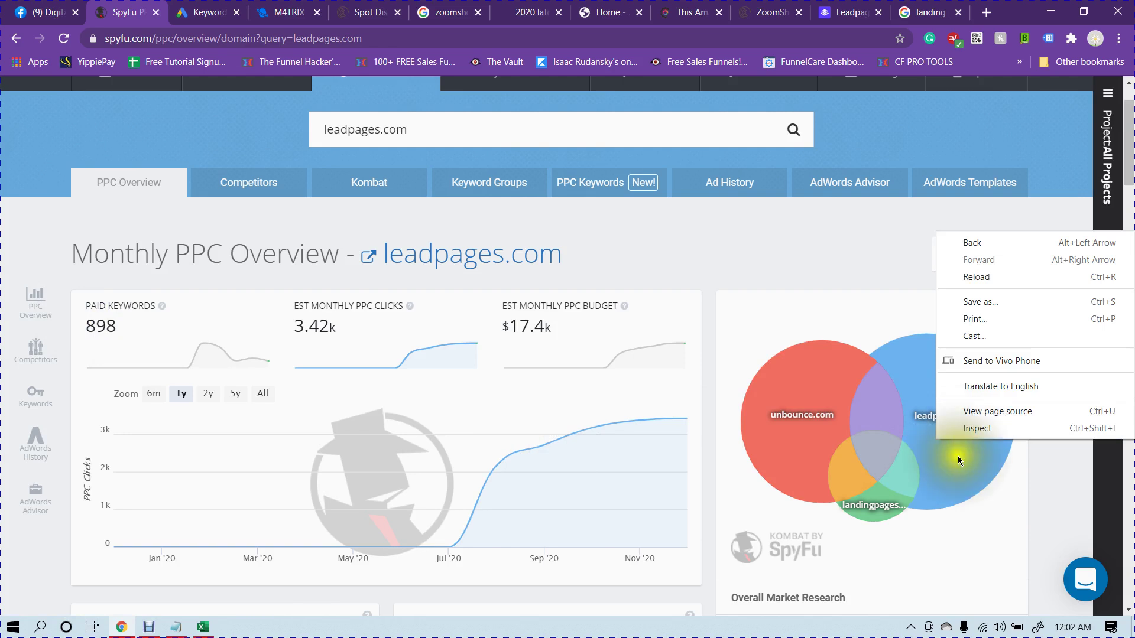
Open the Kombat list of keywords exclusive to leadpages.com and review its keywords, CPC, monthly cost and clicks
{"action": "left_click", "coordinate": [960, 450]}
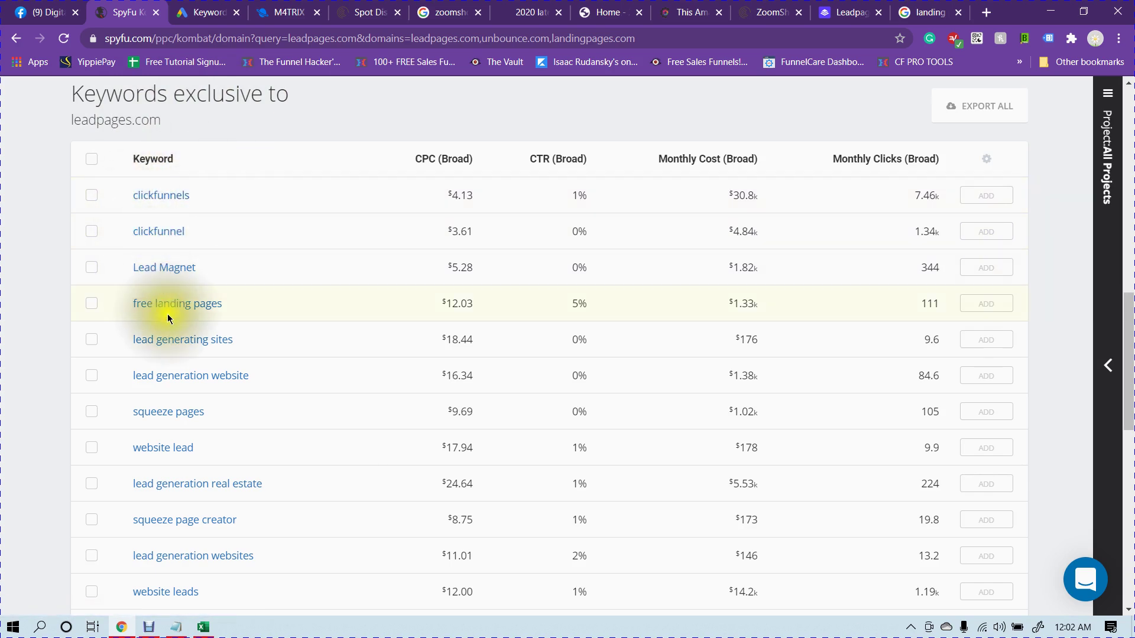
{"action": "scroll", "coordinate": [176, 334], "scroll_direction": "down", "scroll_amount": 5}
{"action": "scroll", "coordinate": [176, 333], "scroll_direction": "down", "scroll_amount": 5}
{"action": "scroll", "coordinate": [176, 331], "scroll_direction": "up", "scroll_amount": 9}
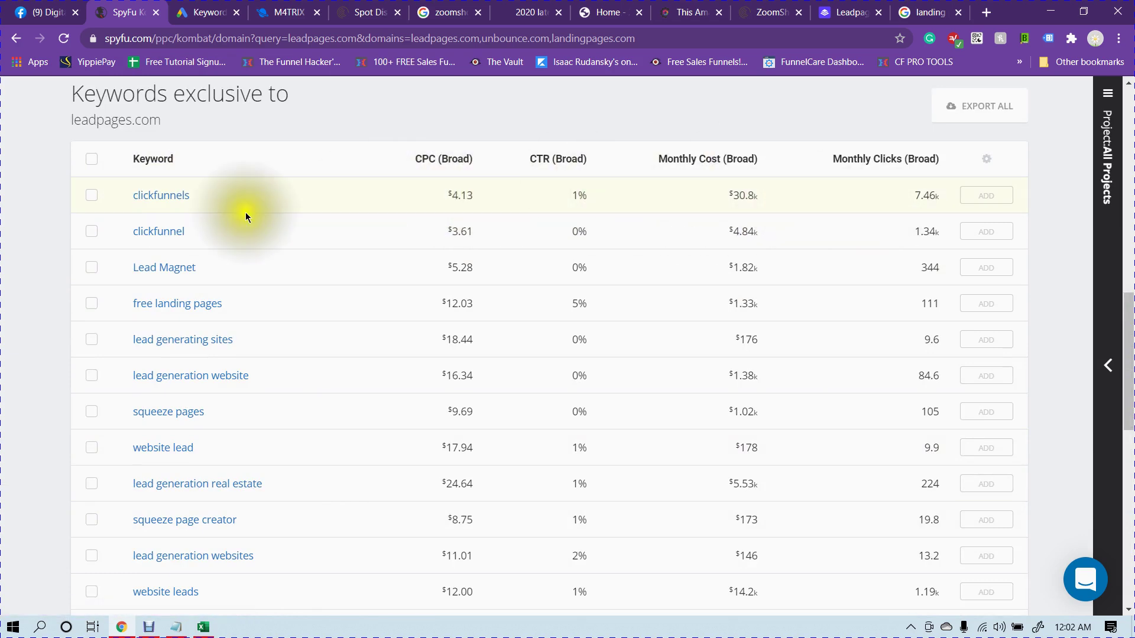
{"action": "scroll", "coordinate": [316, 243], "scroll_direction": "up", "scroll_amount": 3}
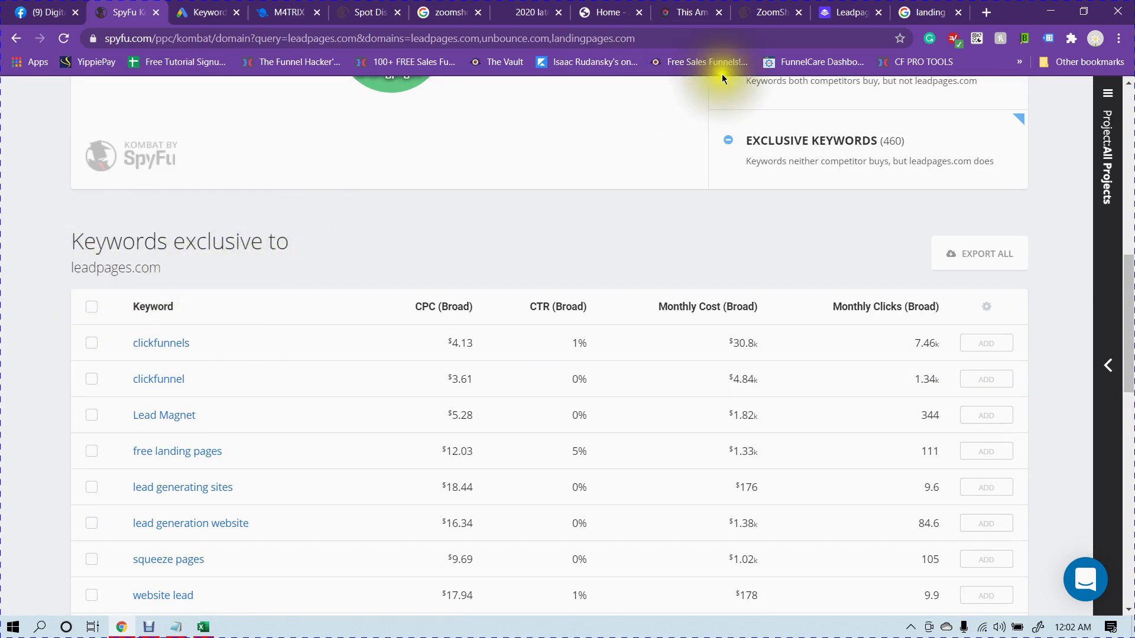
Search Google for clickfunnels in a new browser tab and find the Leadpages ad among the results
{"action": "left_click", "coordinate": [984, 14]}
{"action": "type", "text": "c"}
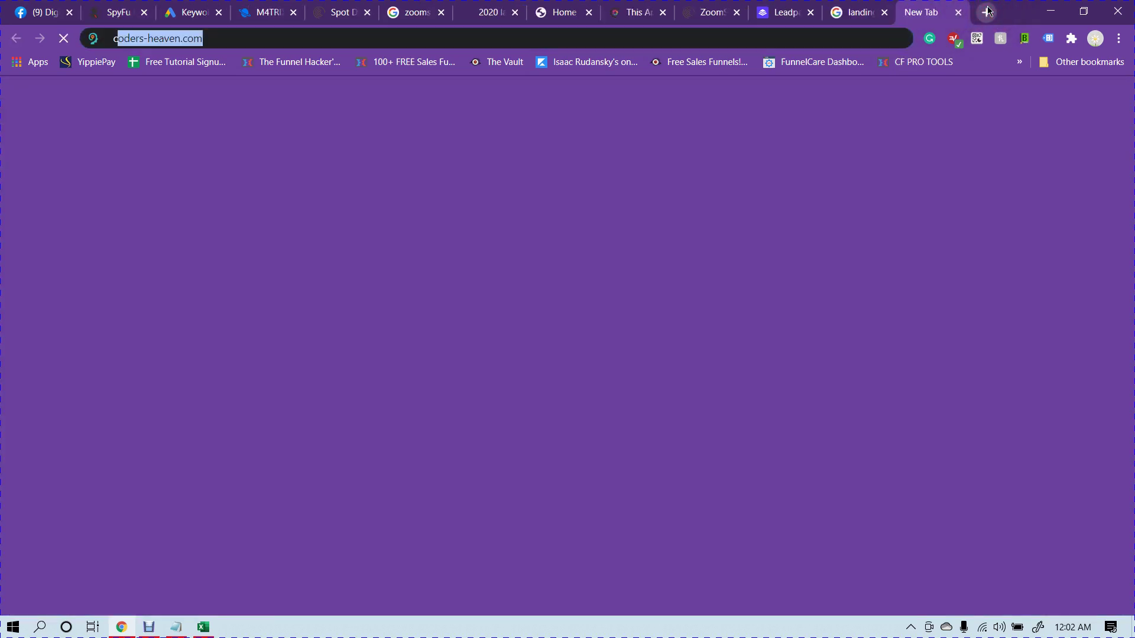
{"action": "type", "text": "lickfunnels"}
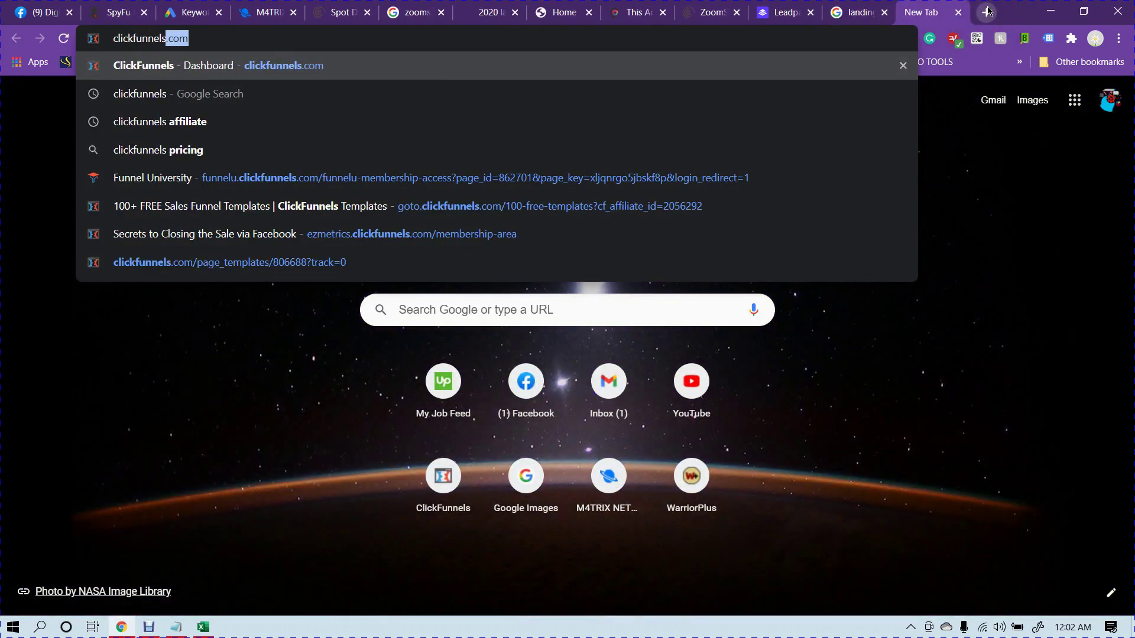
{"action": "key", "text": "BackSpace"}
{"action": "key", "text": "Return"}
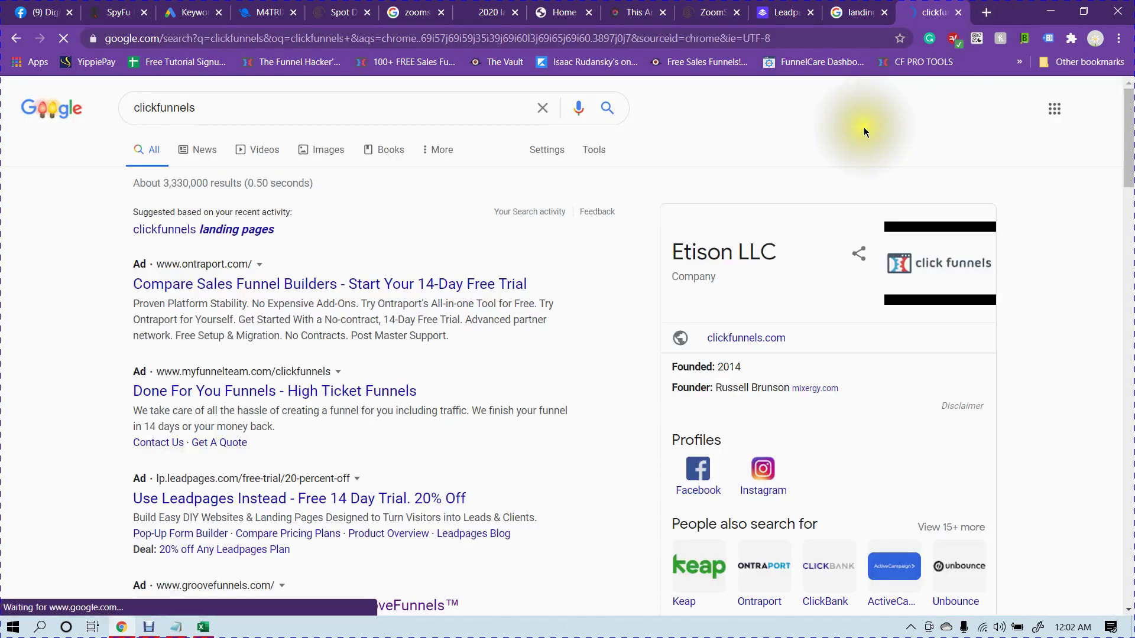
{"action": "scroll", "coordinate": [433, 239], "scroll_direction": "down", "scroll_amount": 2}
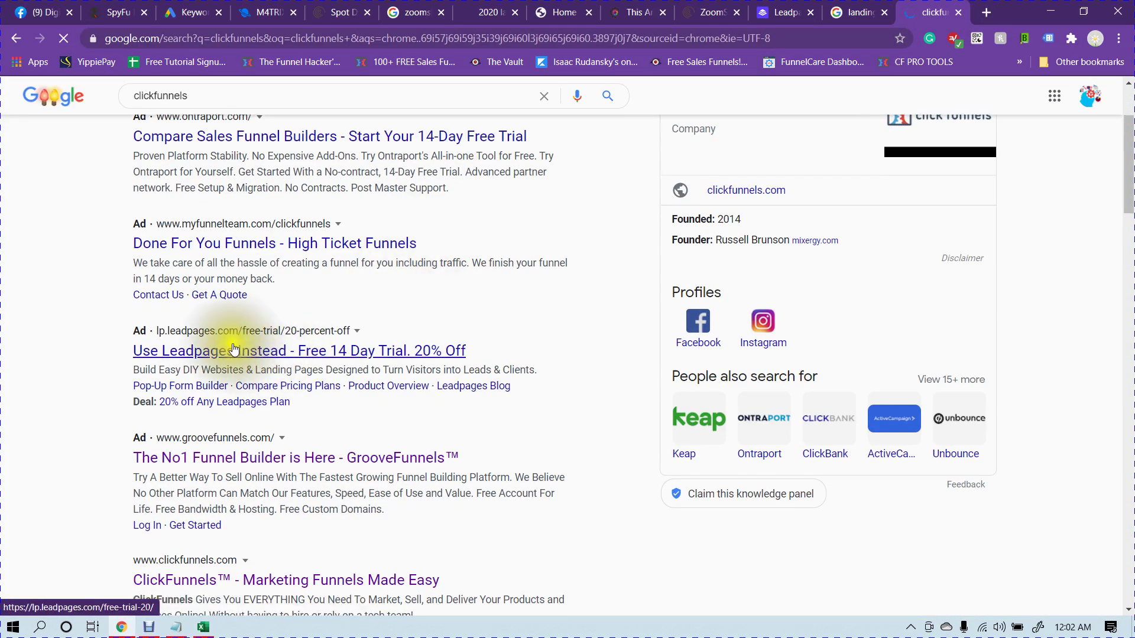
Return to the SpyFu list of keywords exclusive to leadpages.com and examine its CPC definition, CTR, monthly cost and monthly clicks columns
{"action": "scroll", "coordinate": [228, 314], "scroll_direction": "up", "scroll_amount": 2}
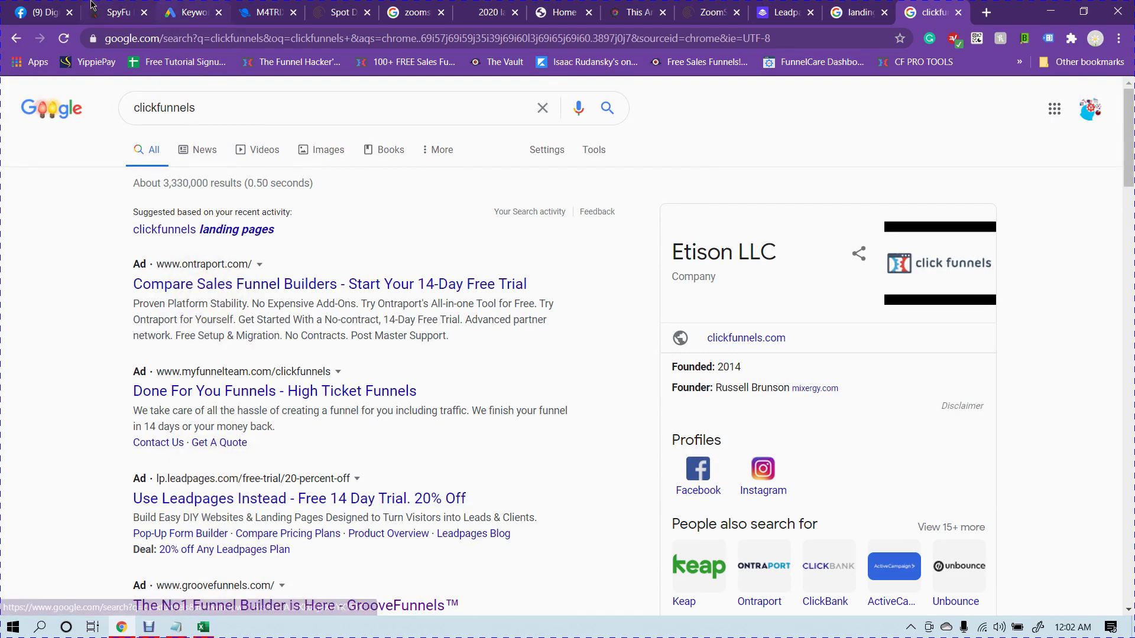
{"action": "left_click", "coordinate": [189, 14]}
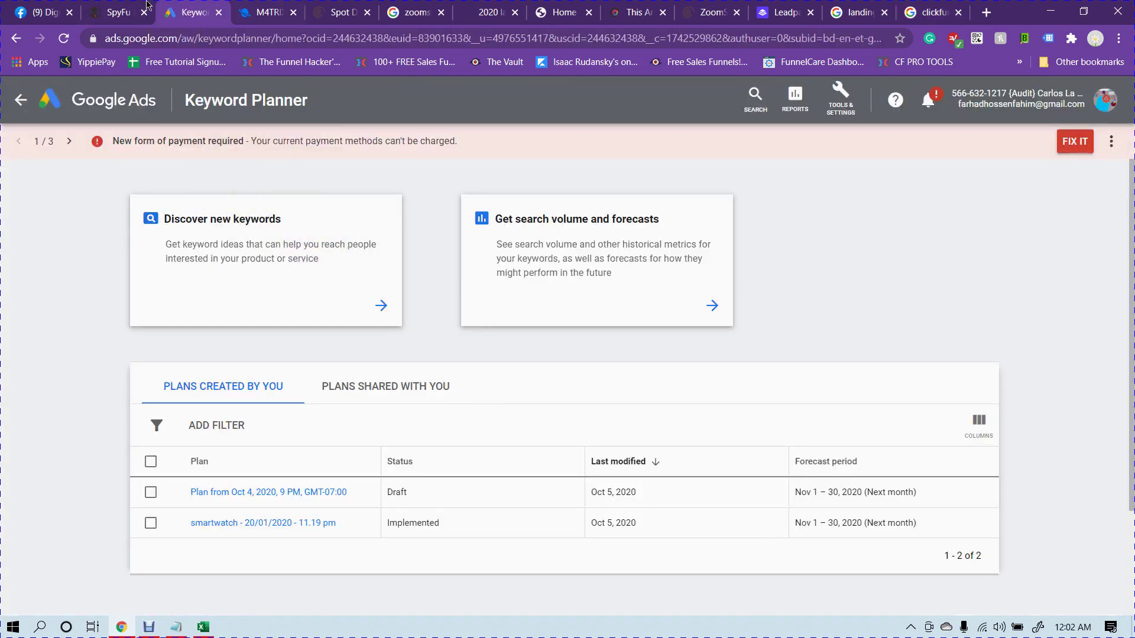
{"action": "left_click", "coordinate": [118, 12]}
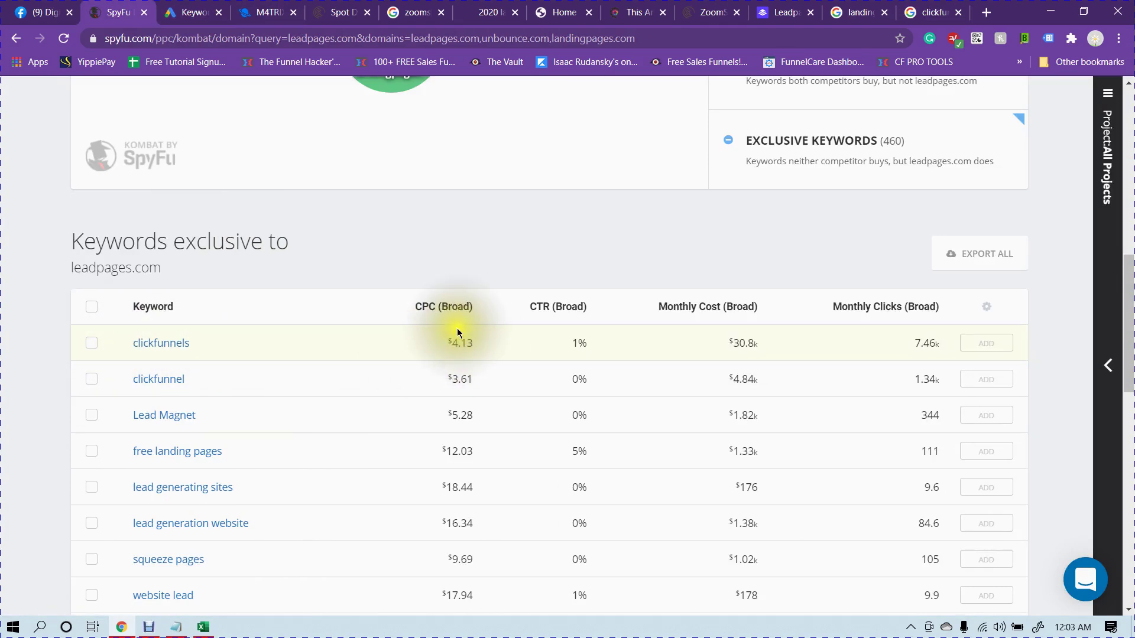
{"action": "mouse_move", "coordinate": [445, 311]}
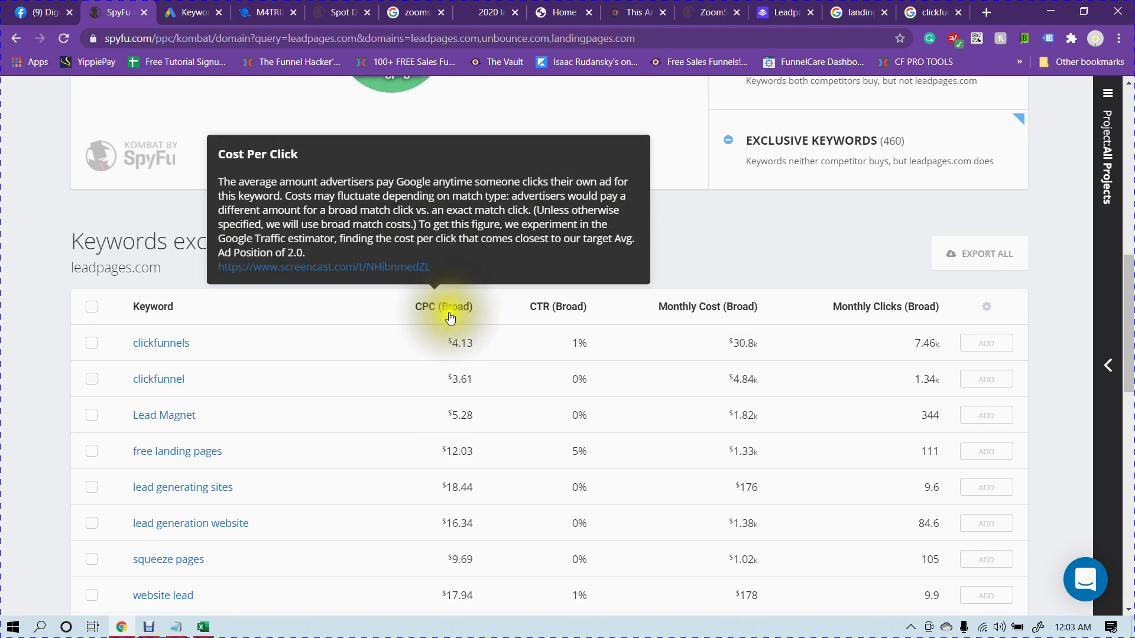
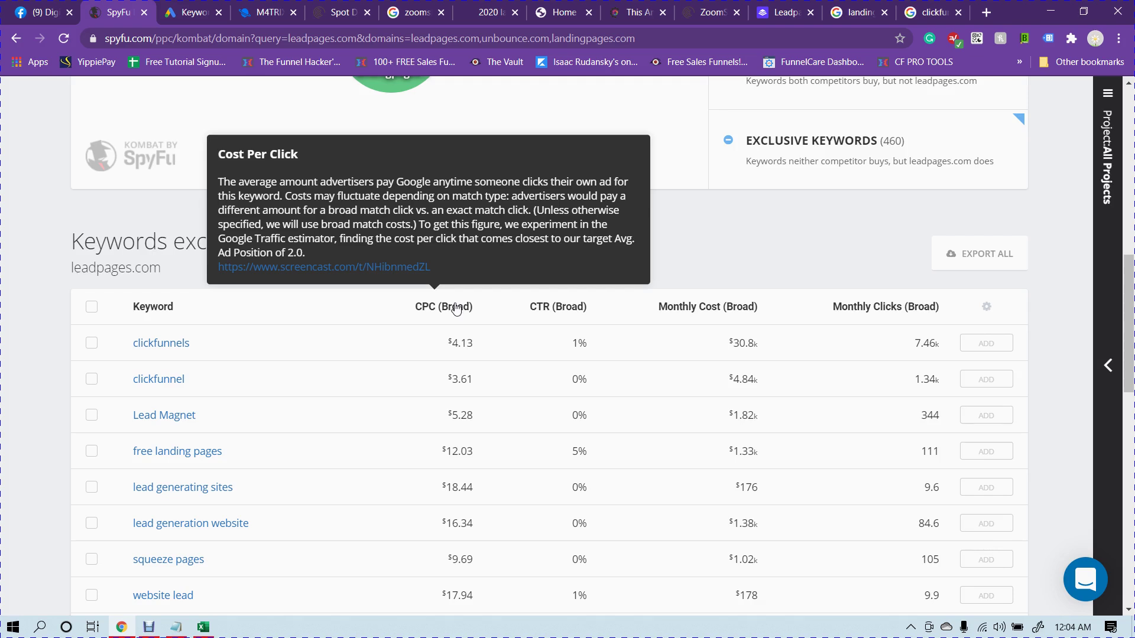
{"action": "left_click", "coordinate": [455, 309]}
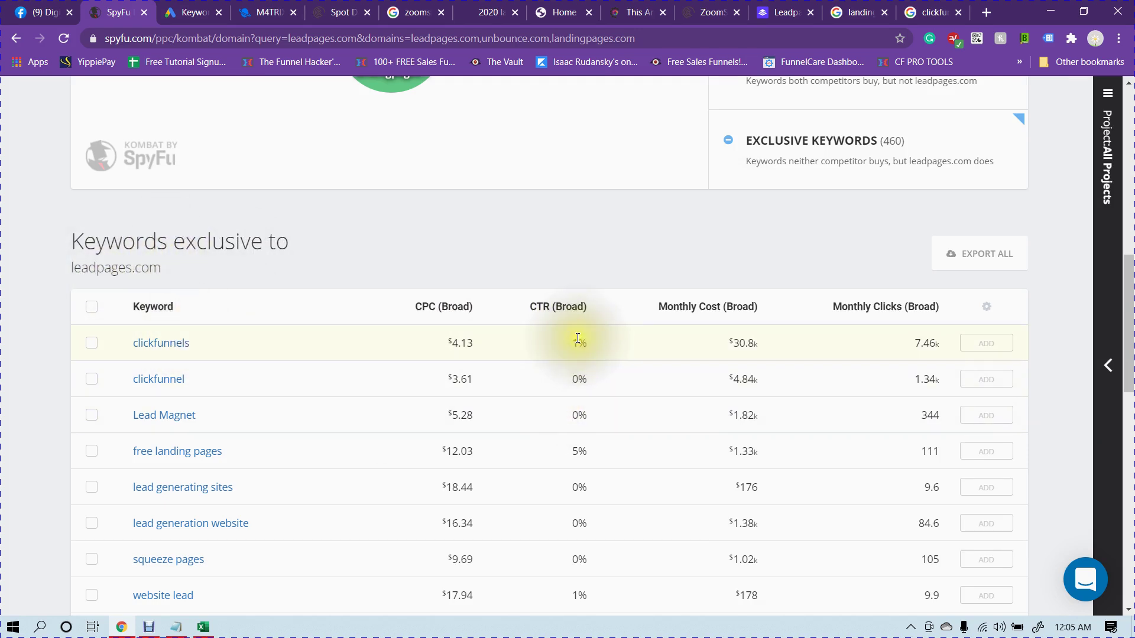
{"action": "mouse_move", "coordinate": [553, 308]}
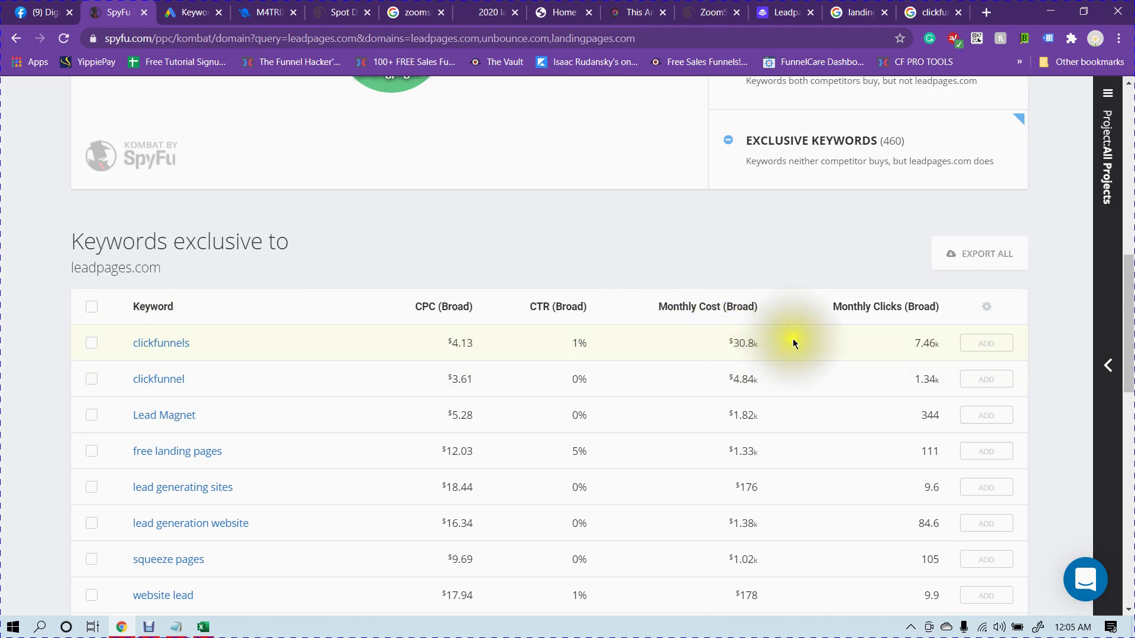
{"action": "mouse_move", "coordinate": [891, 310]}
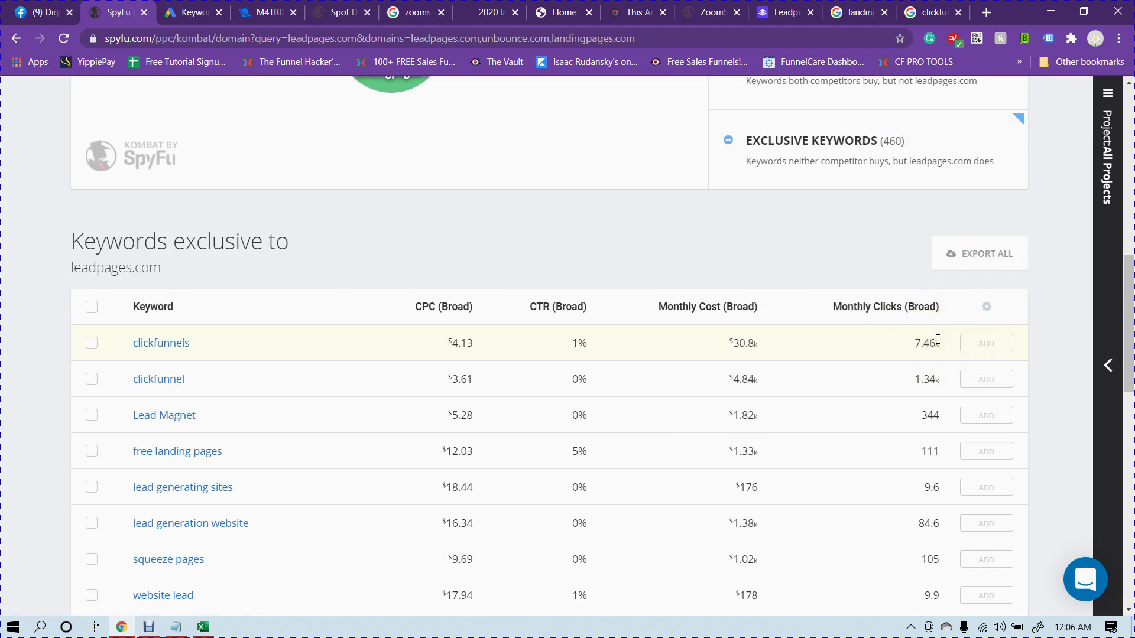
{"action": "scroll", "coordinate": [364, 348], "scroll_direction": "down", "scroll_amount": 12}
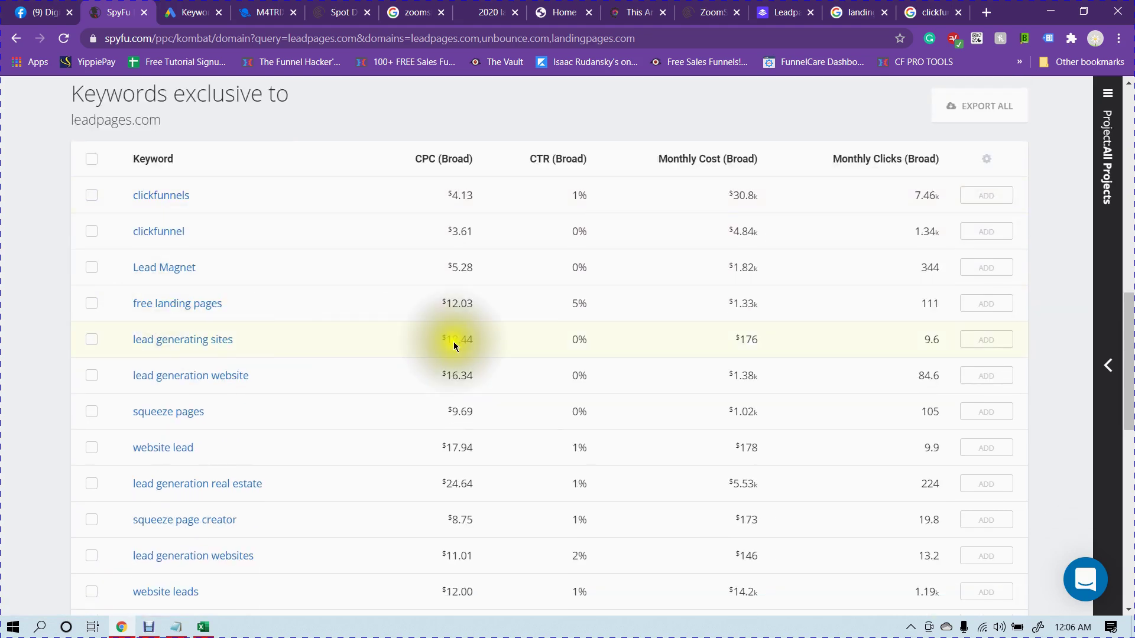
Inspect the Keyword Universe and Core Niche groups against the overlap diagram of leadpages.com, unbounce.com and landingpages.com
{"action": "scroll", "coordinate": [559, 358], "scroll_direction": "up", "scroll_amount": 15}
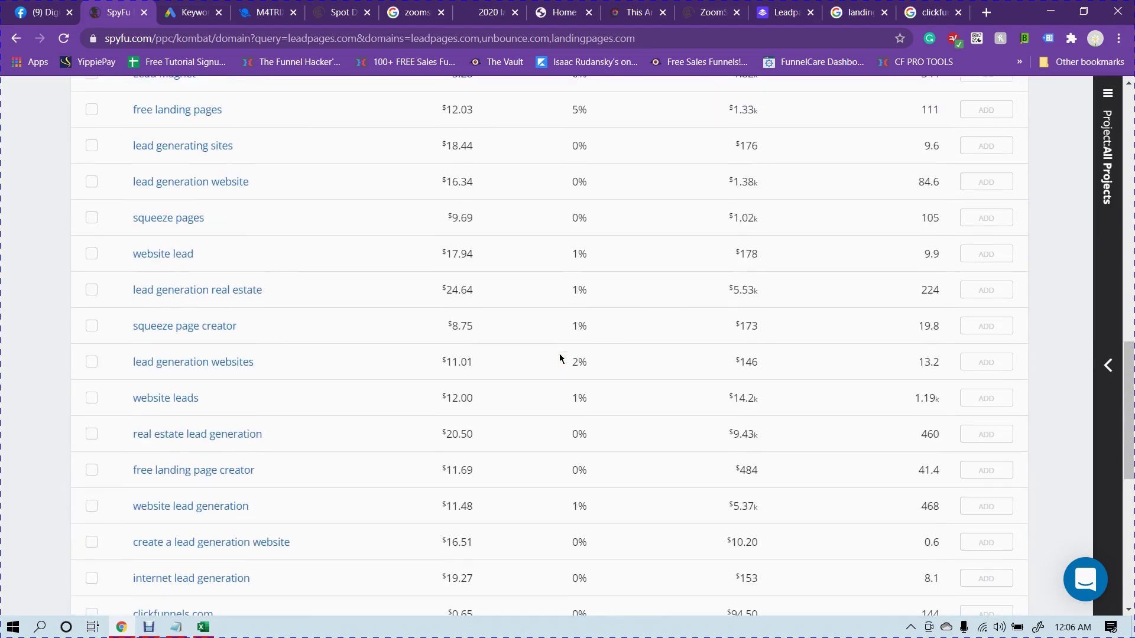
{"action": "scroll", "coordinate": [560, 358], "scroll_direction": "up", "scroll_amount": 4}
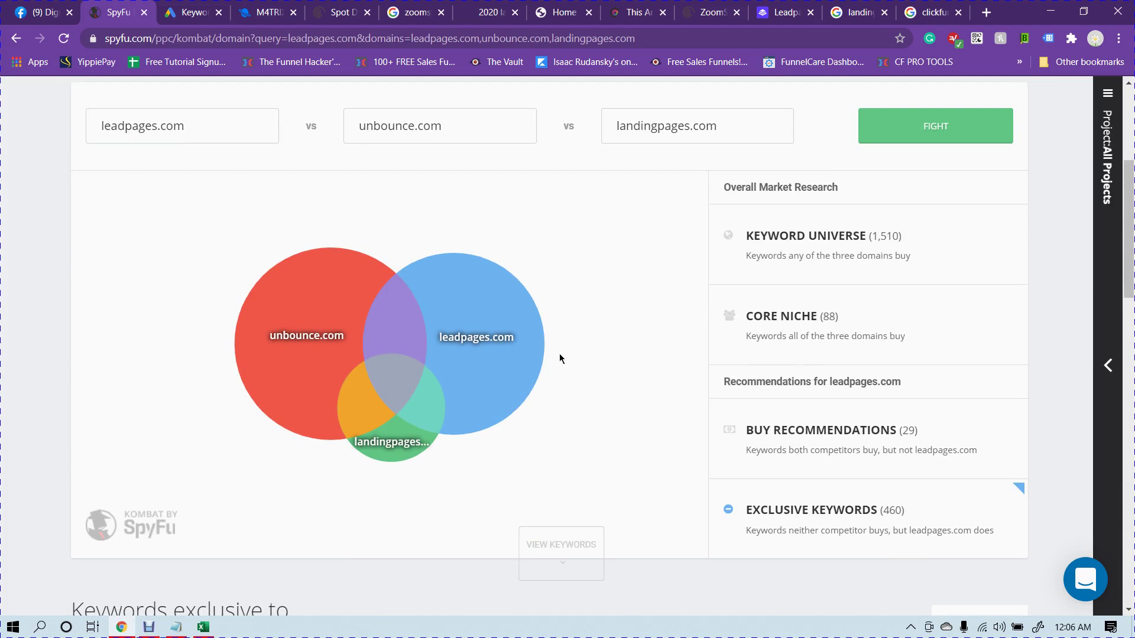
{"action": "left_click", "coordinate": [790, 239]}
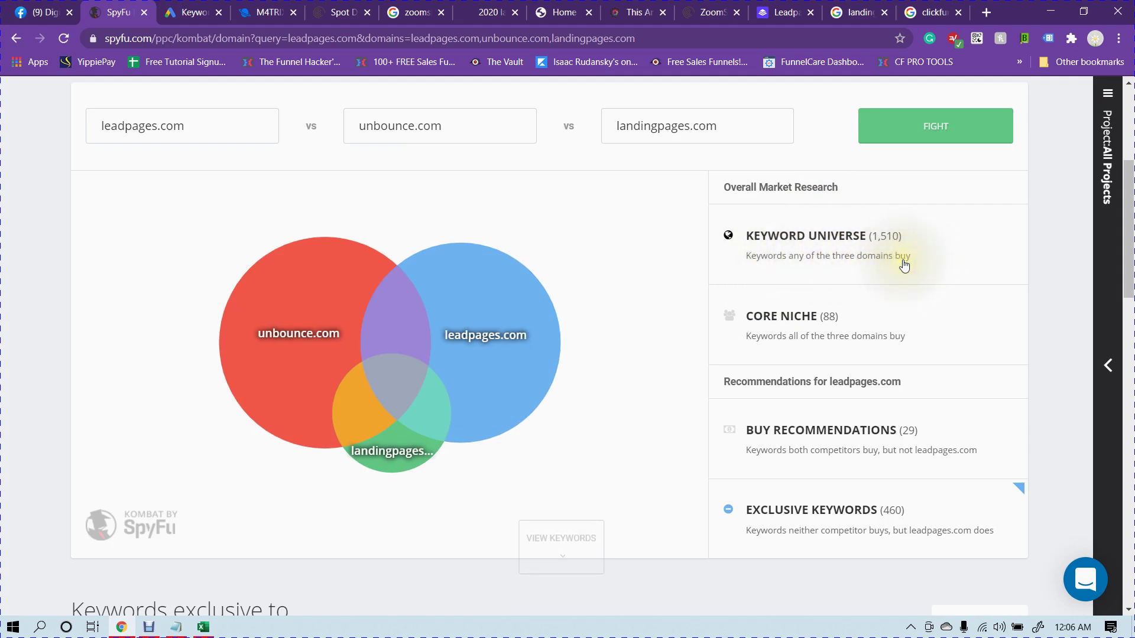
{"action": "mouse_move", "coordinate": [345, 327]}
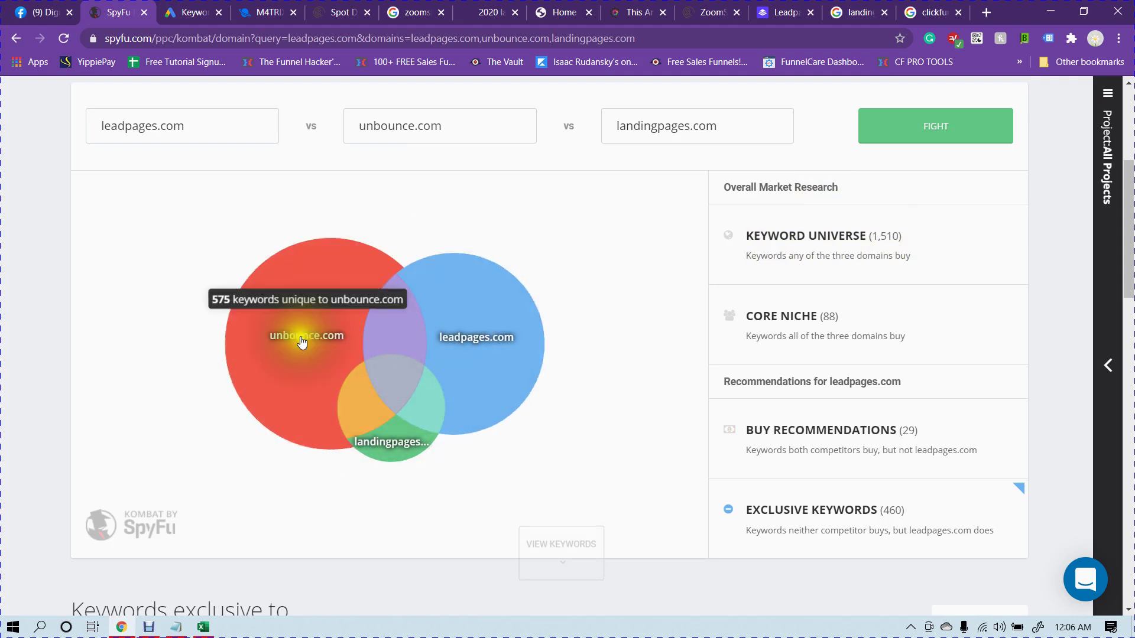
{"action": "mouse_move", "coordinate": [363, 292]}
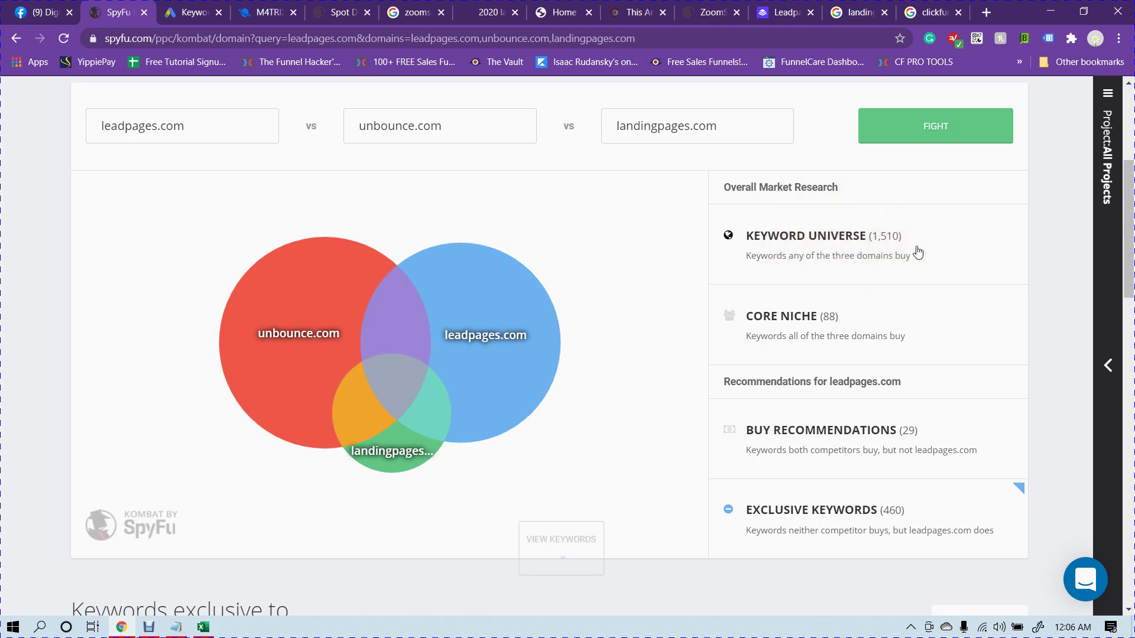
{"action": "left_click", "coordinate": [792, 322]}
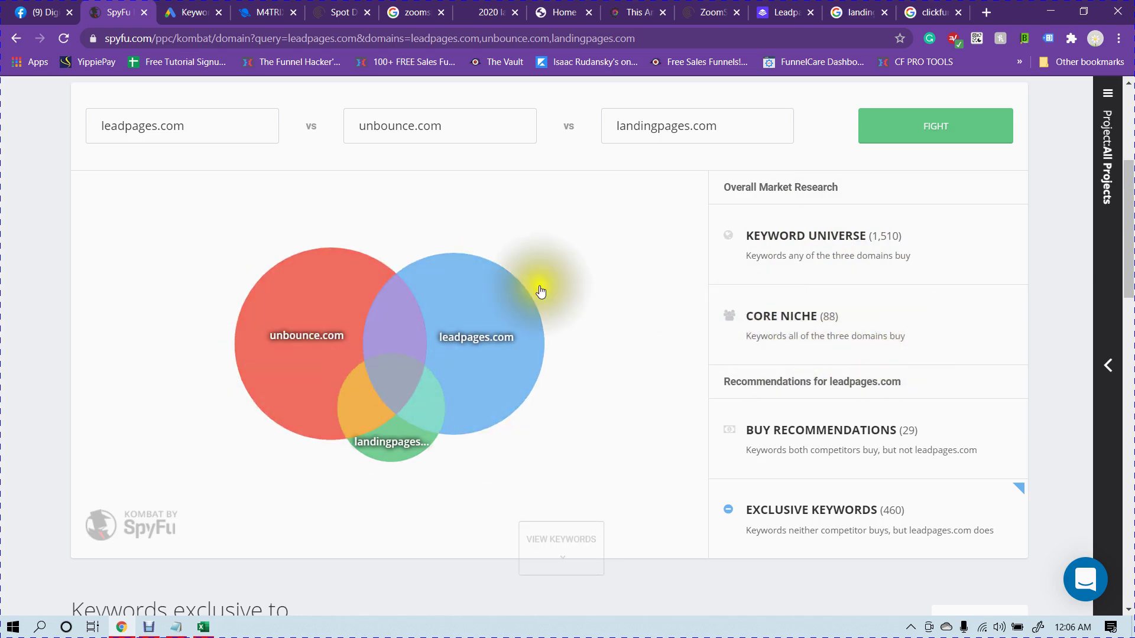
{"action": "mouse_move", "coordinate": [333, 407]}
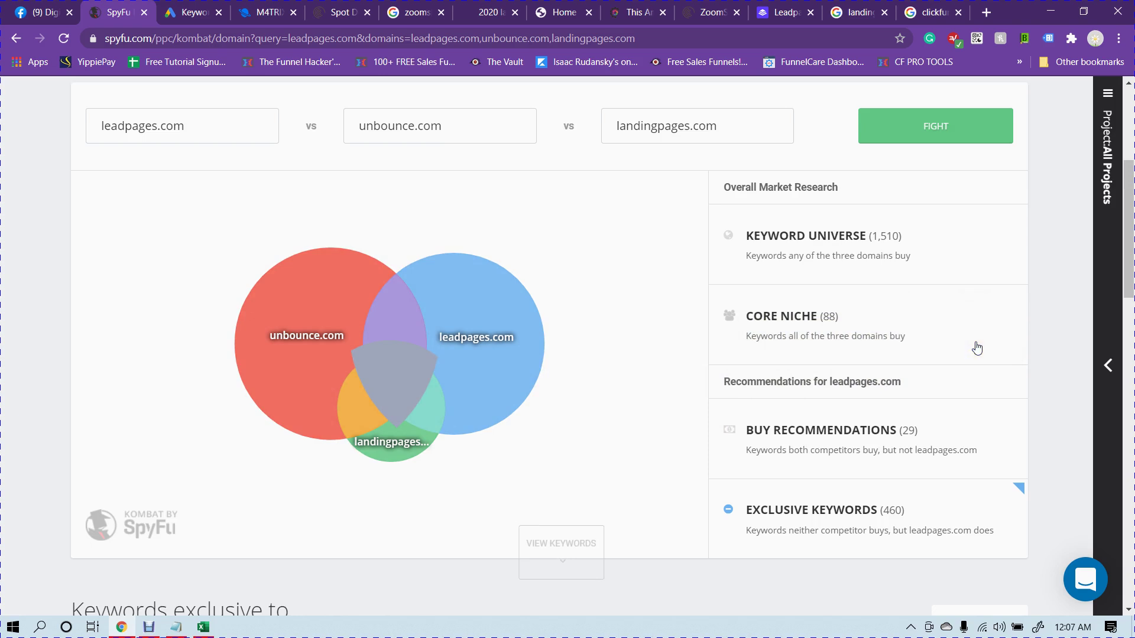
Examine the Buy Recommendations overlap and the unique keyword areas of leadpages.com, landingpages.com and unbounce.com in the diagram
{"action": "scroll", "coordinate": [977, 347], "scroll_direction": "down", "scroll_amount": 1}
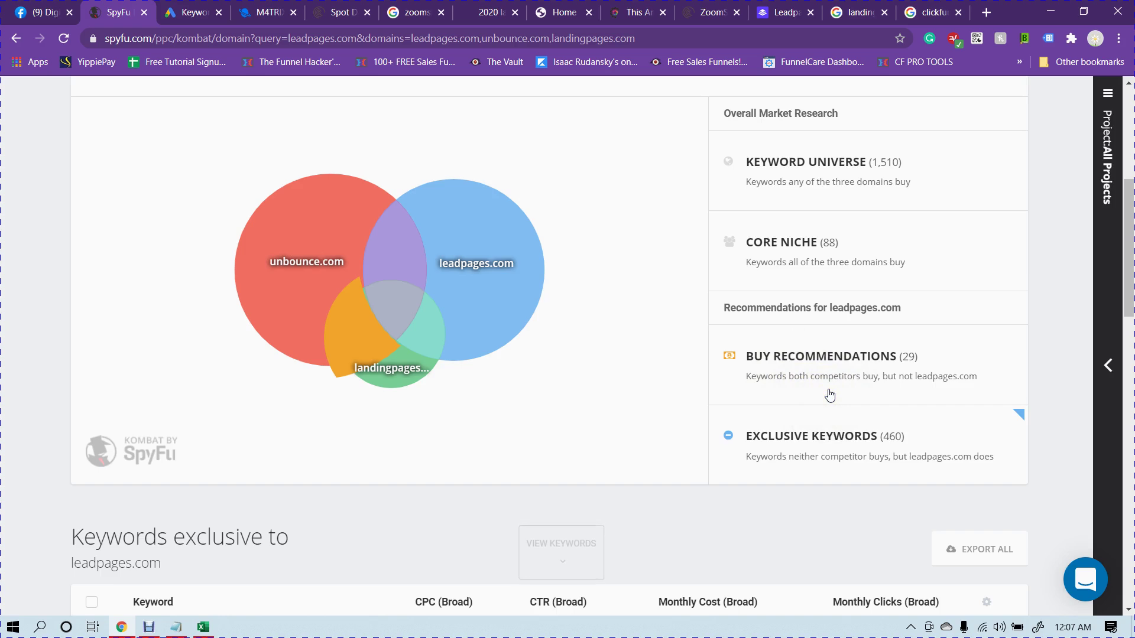
{"action": "mouse_move", "coordinate": [504, 309]}
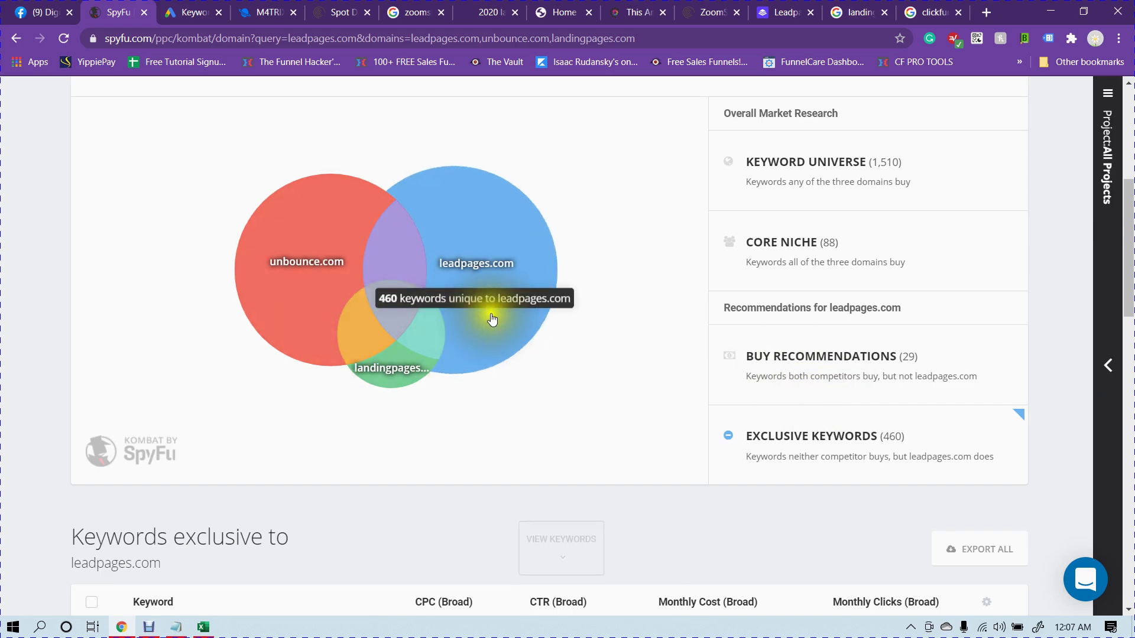
{"action": "mouse_move", "coordinate": [408, 367]}
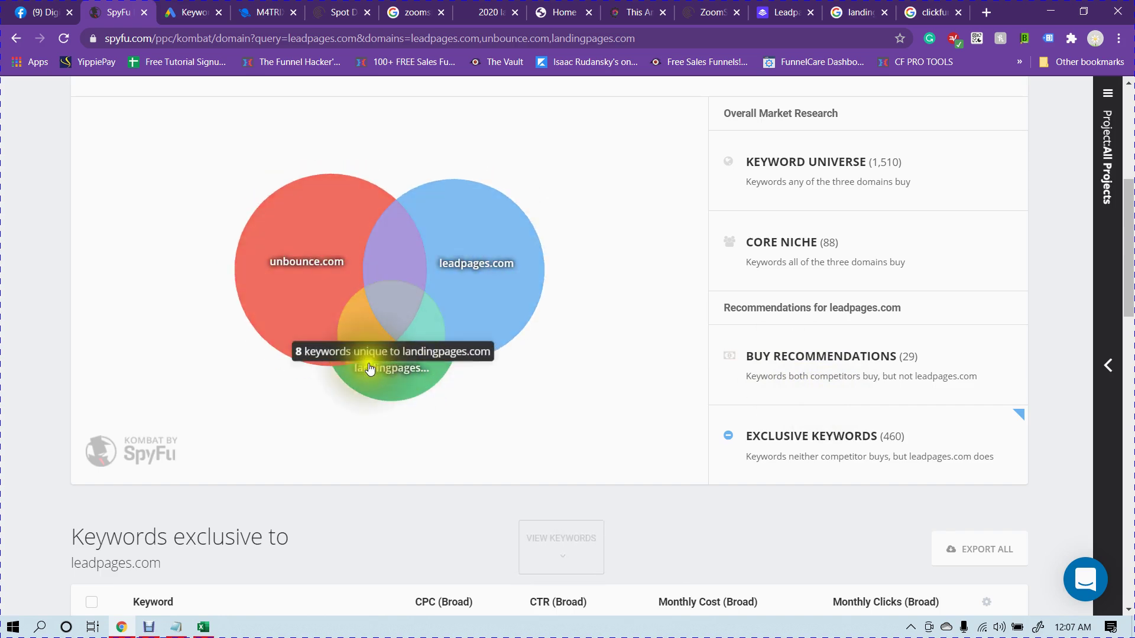
{"action": "mouse_move", "coordinate": [322, 258]}
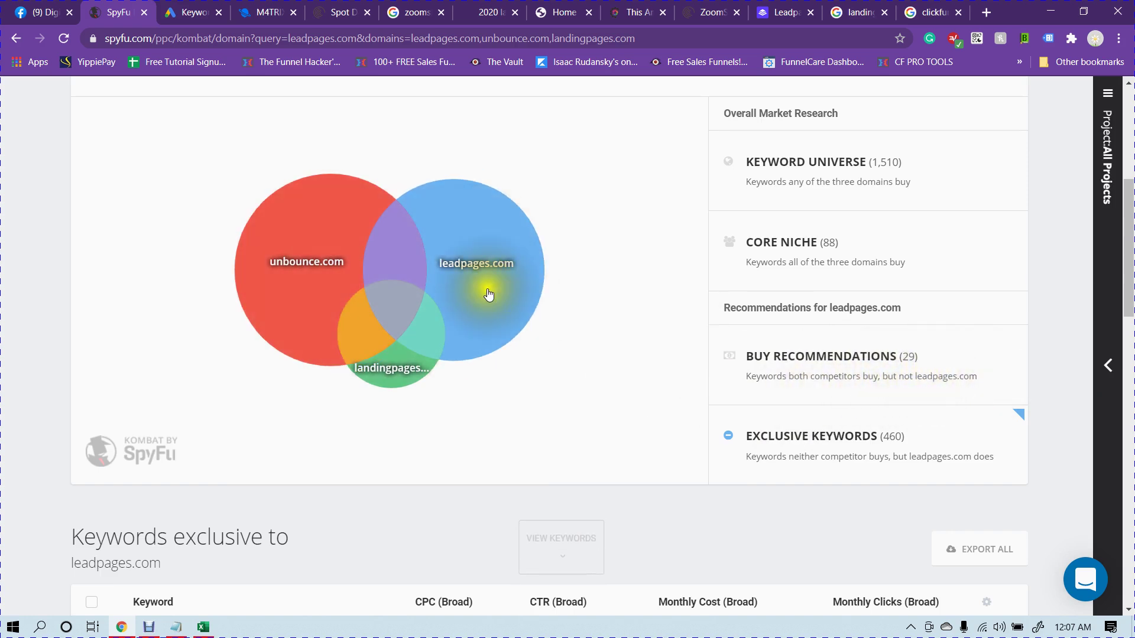
{"action": "mouse_move", "coordinate": [337, 308]}
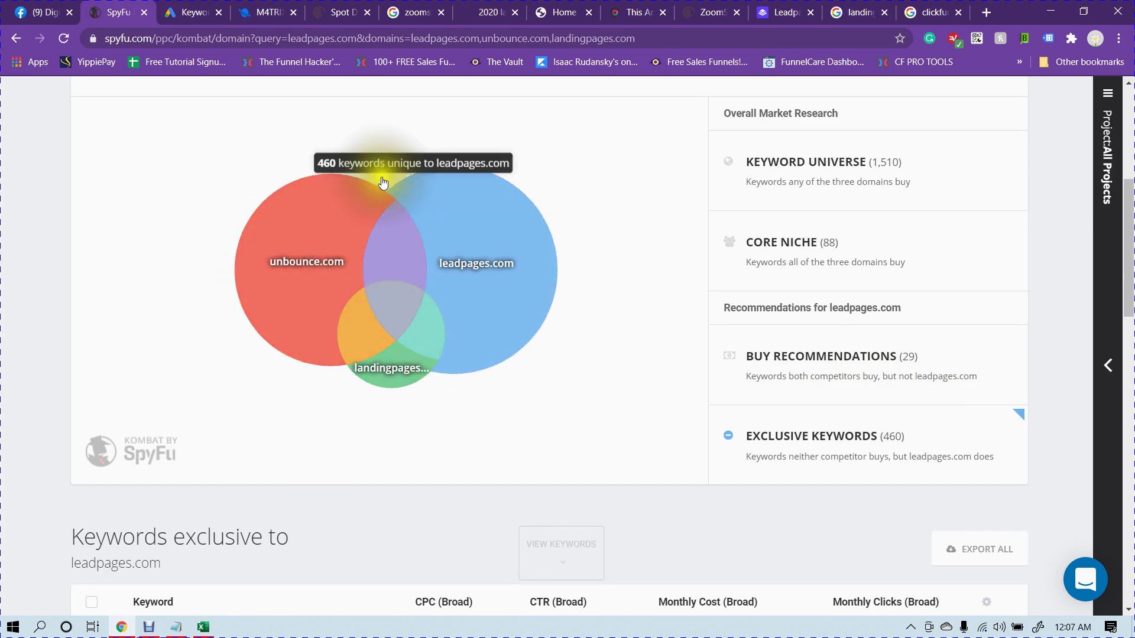
{"action": "mouse_move", "coordinate": [407, 322]}
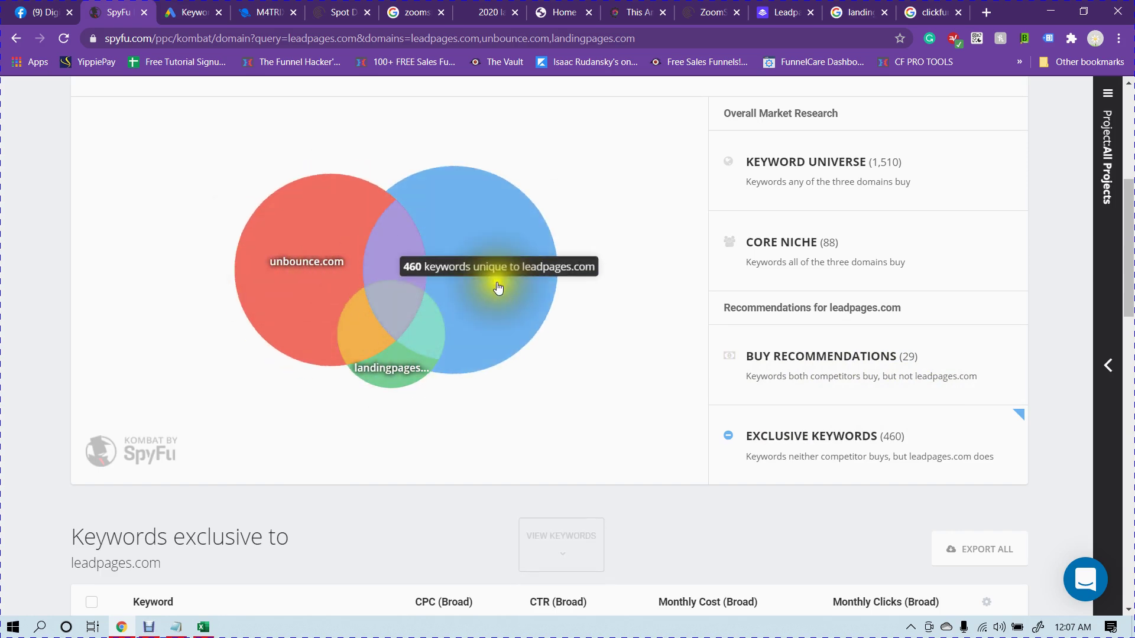